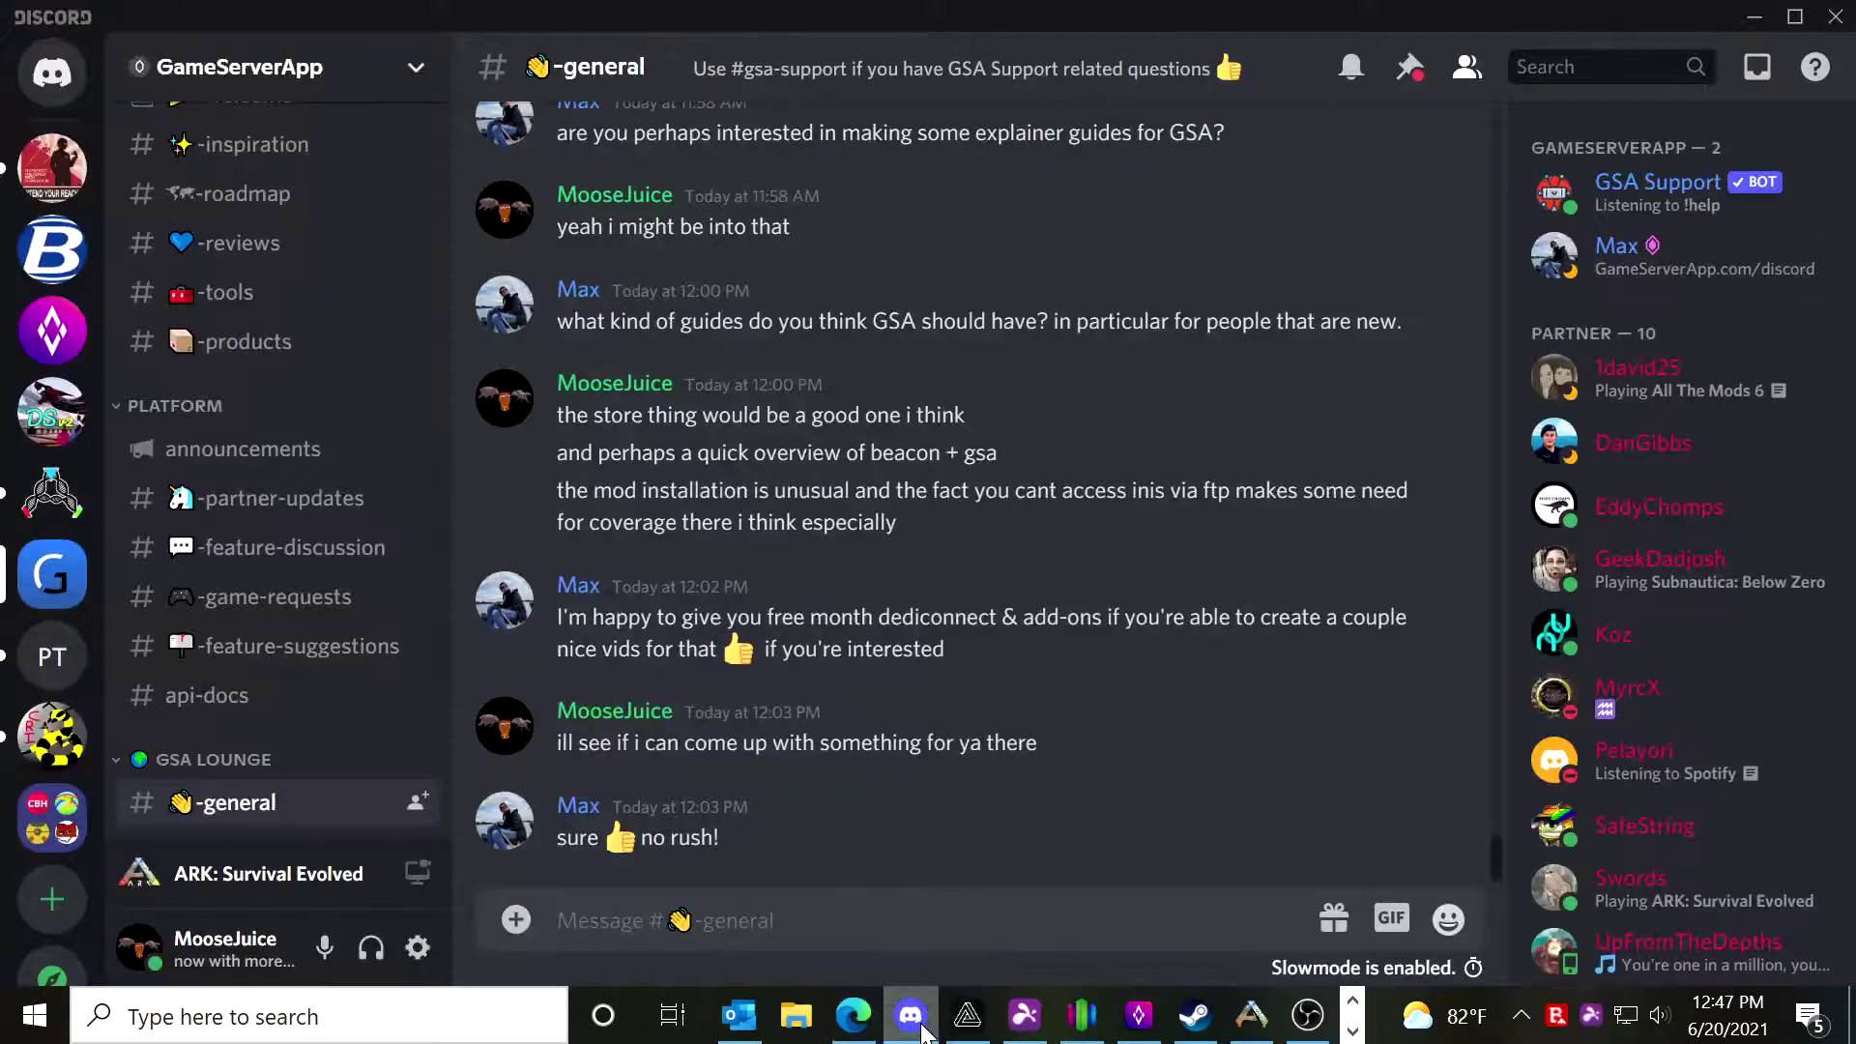
Switch to ARK: Survival Evolved, view the in-game Moose Mart shop, close it and return to the browser.
{"action": "left_click", "coordinate": [1252, 1015]}
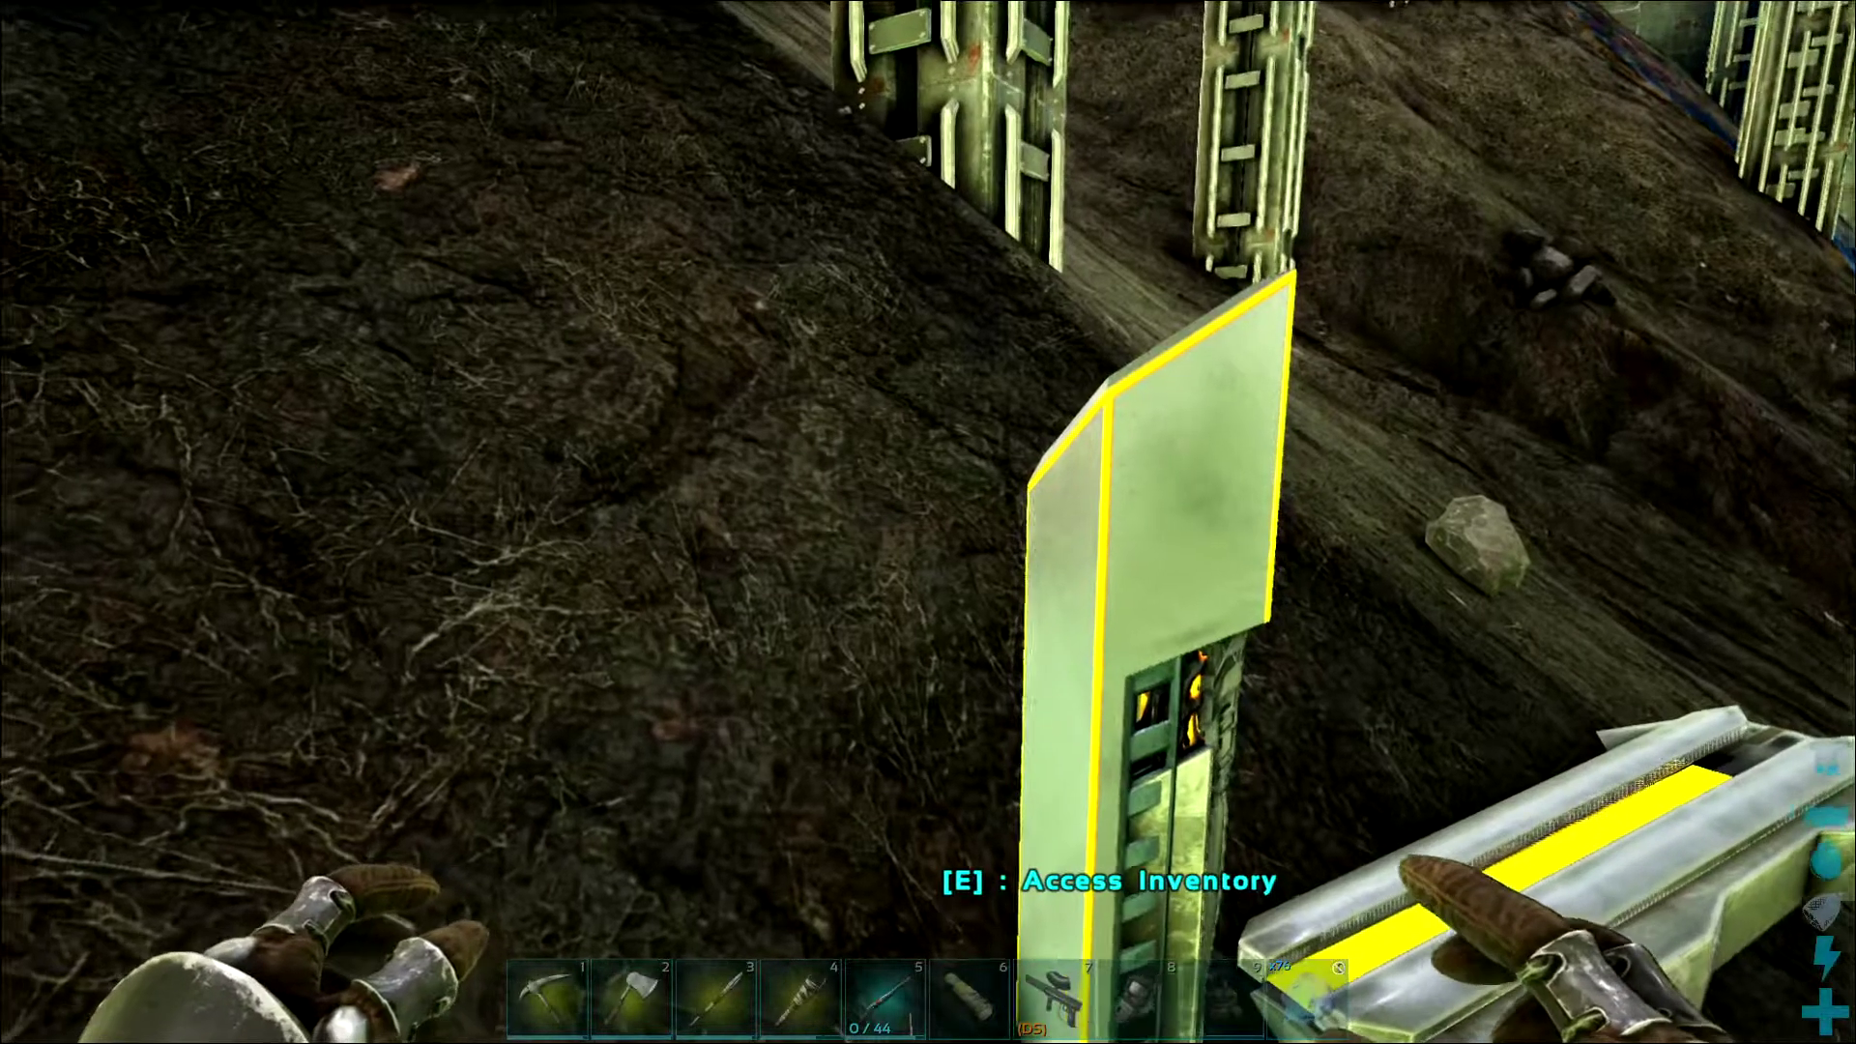
{"action": "key", "text": "F1"}
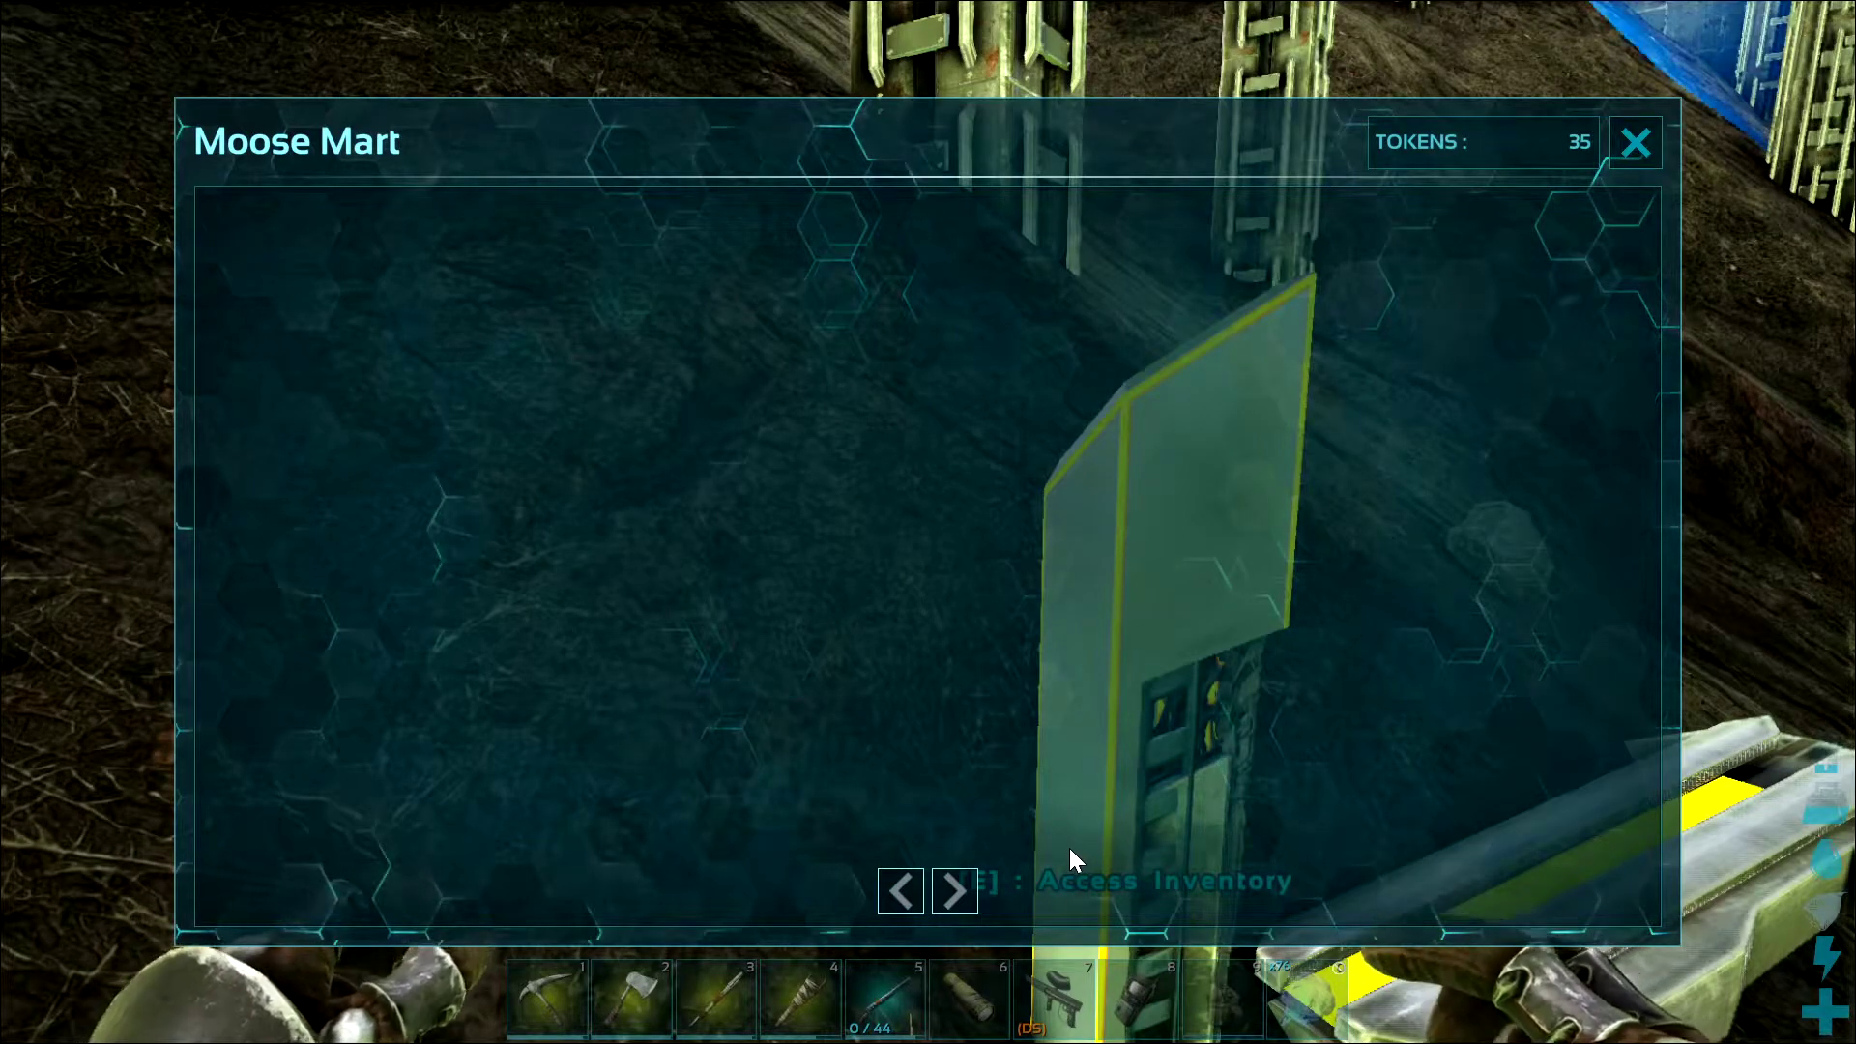
{"action": "key", "text": "Escape"}
{"action": "key", "text": "alt+Tab"}
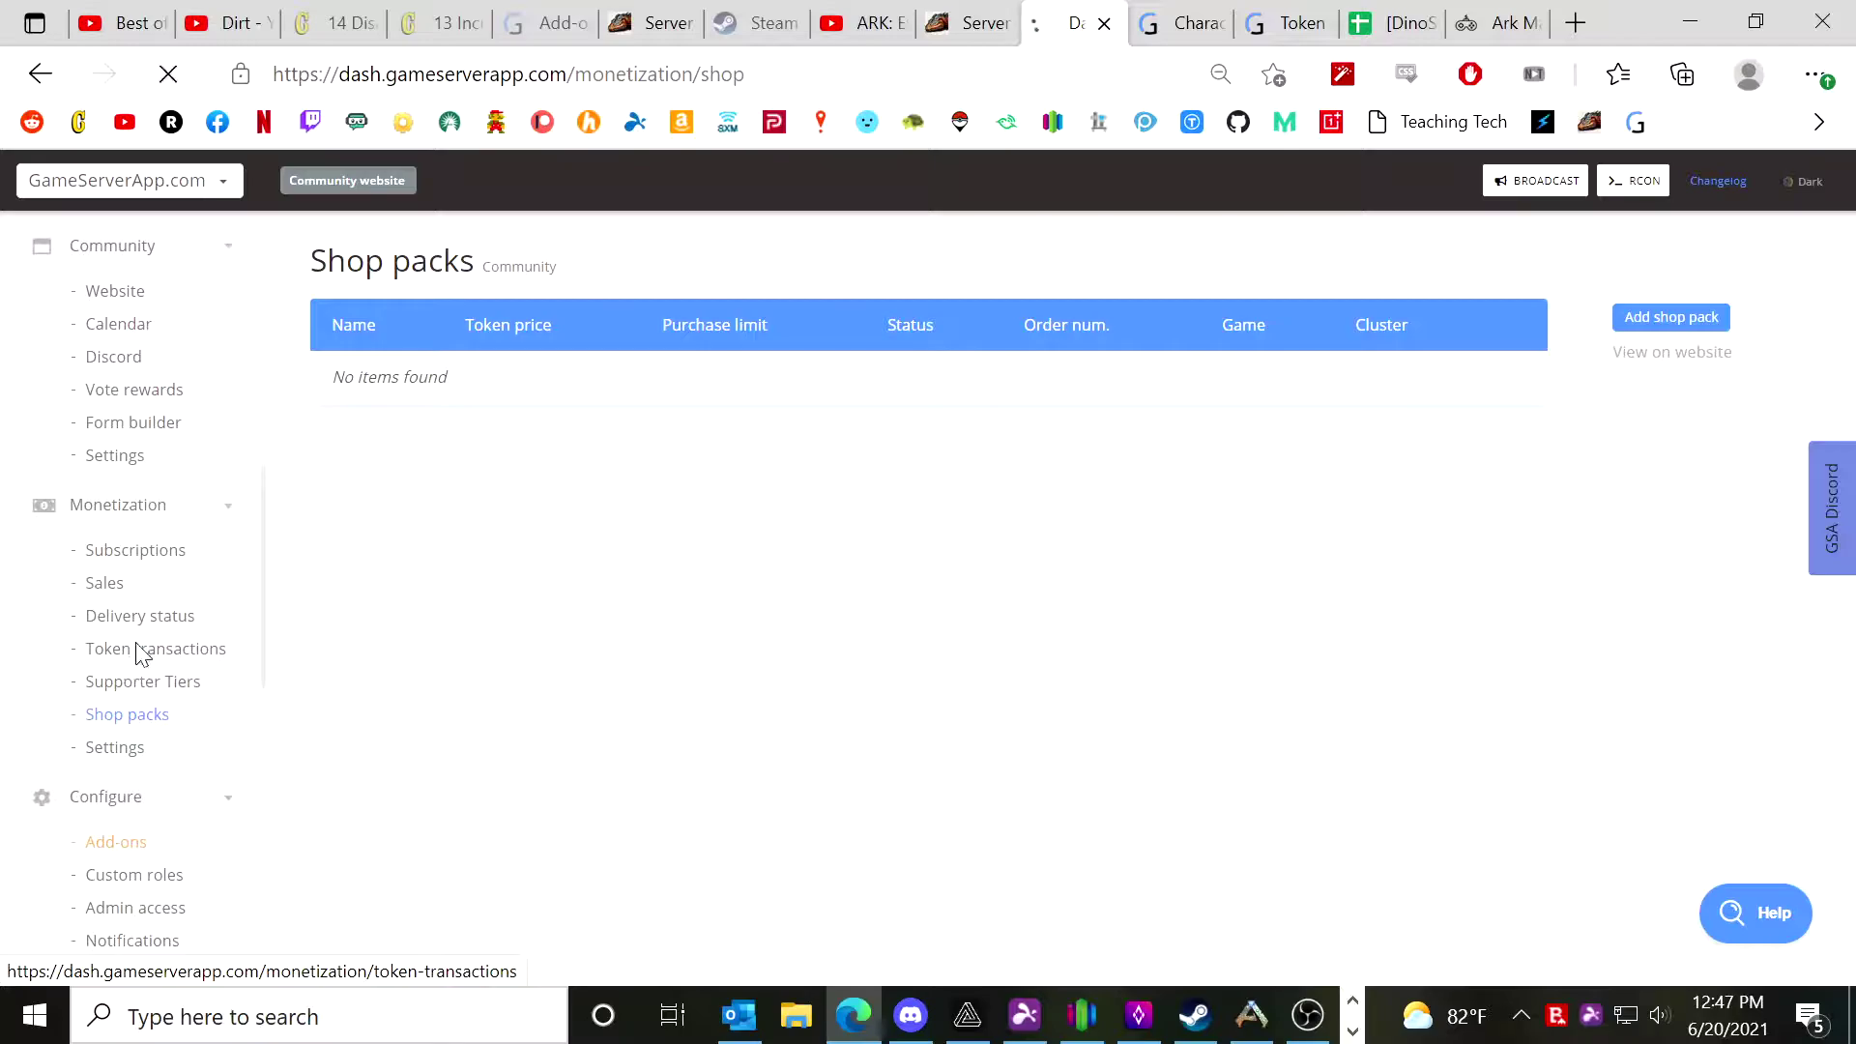
Review the dashboard's Deliveries and Sales pages, plus the help article on Token Gem commands.
{"action": "left_click", "coordinate": [158, 562]}
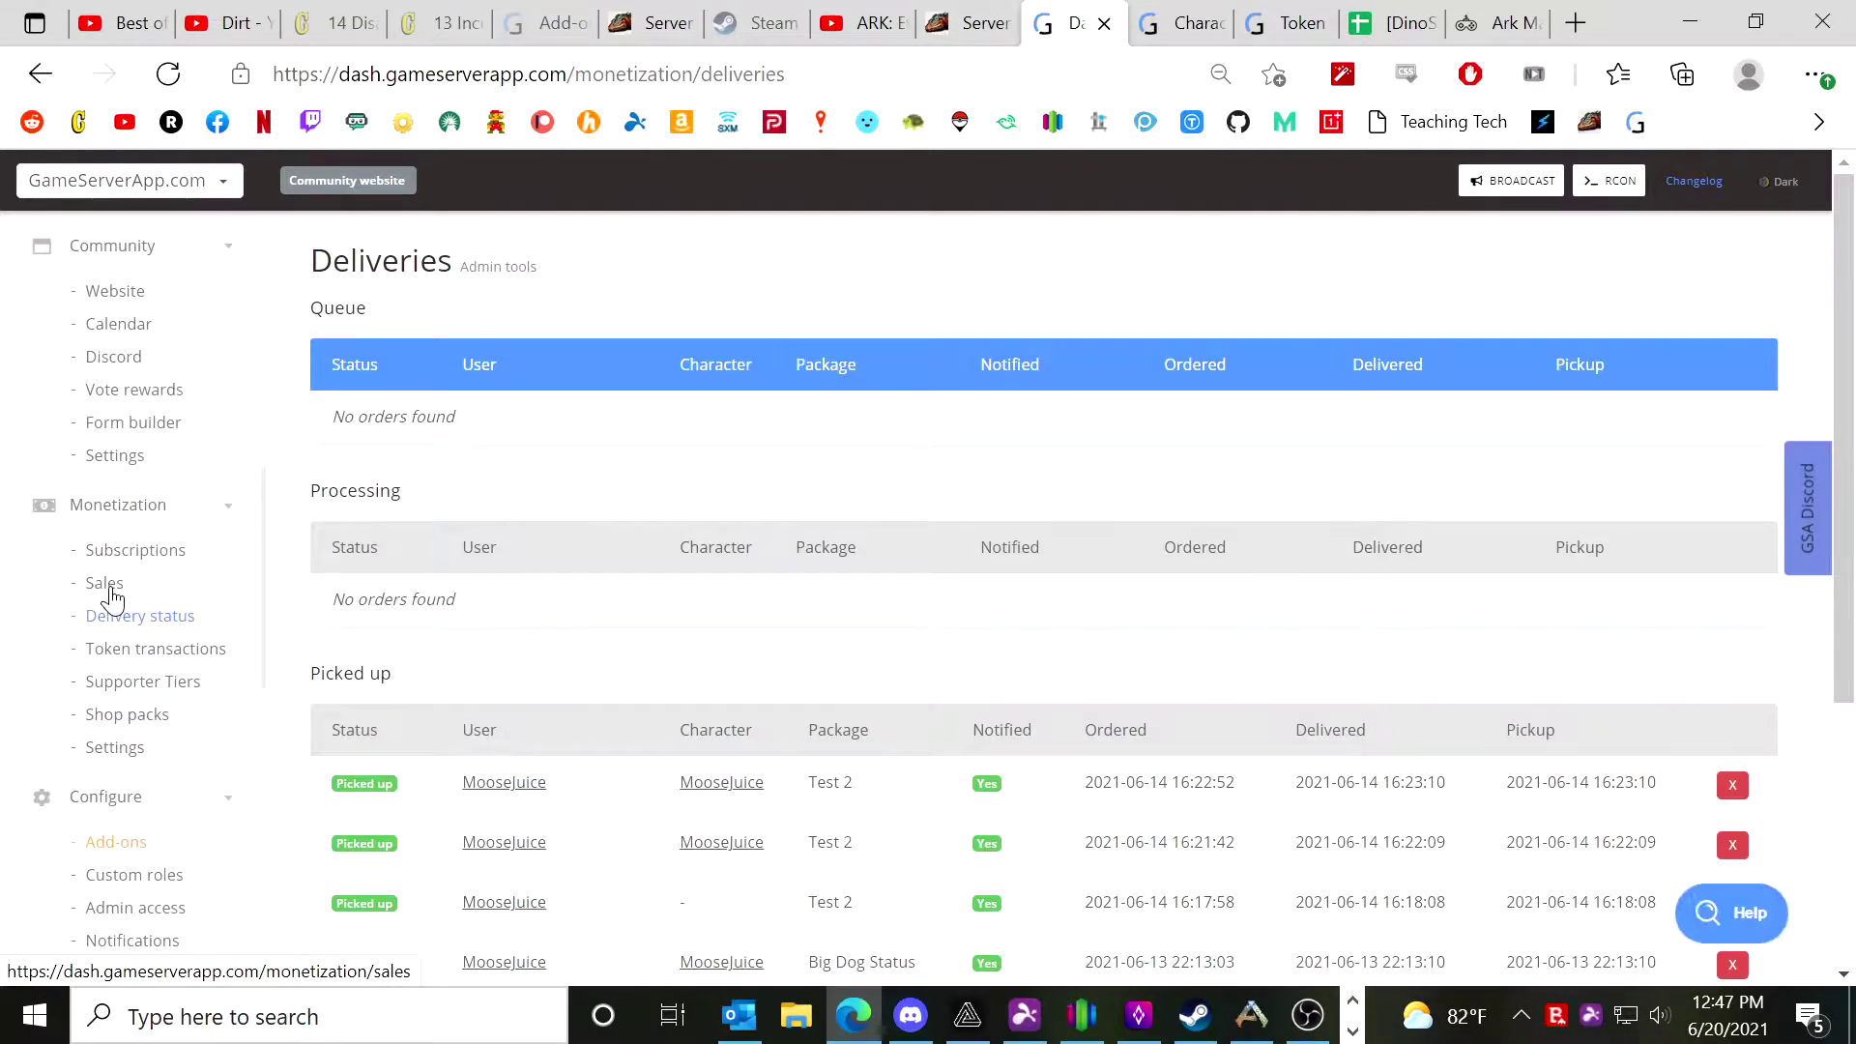
{"action": "left_click", "coordinate": [108, 585]}
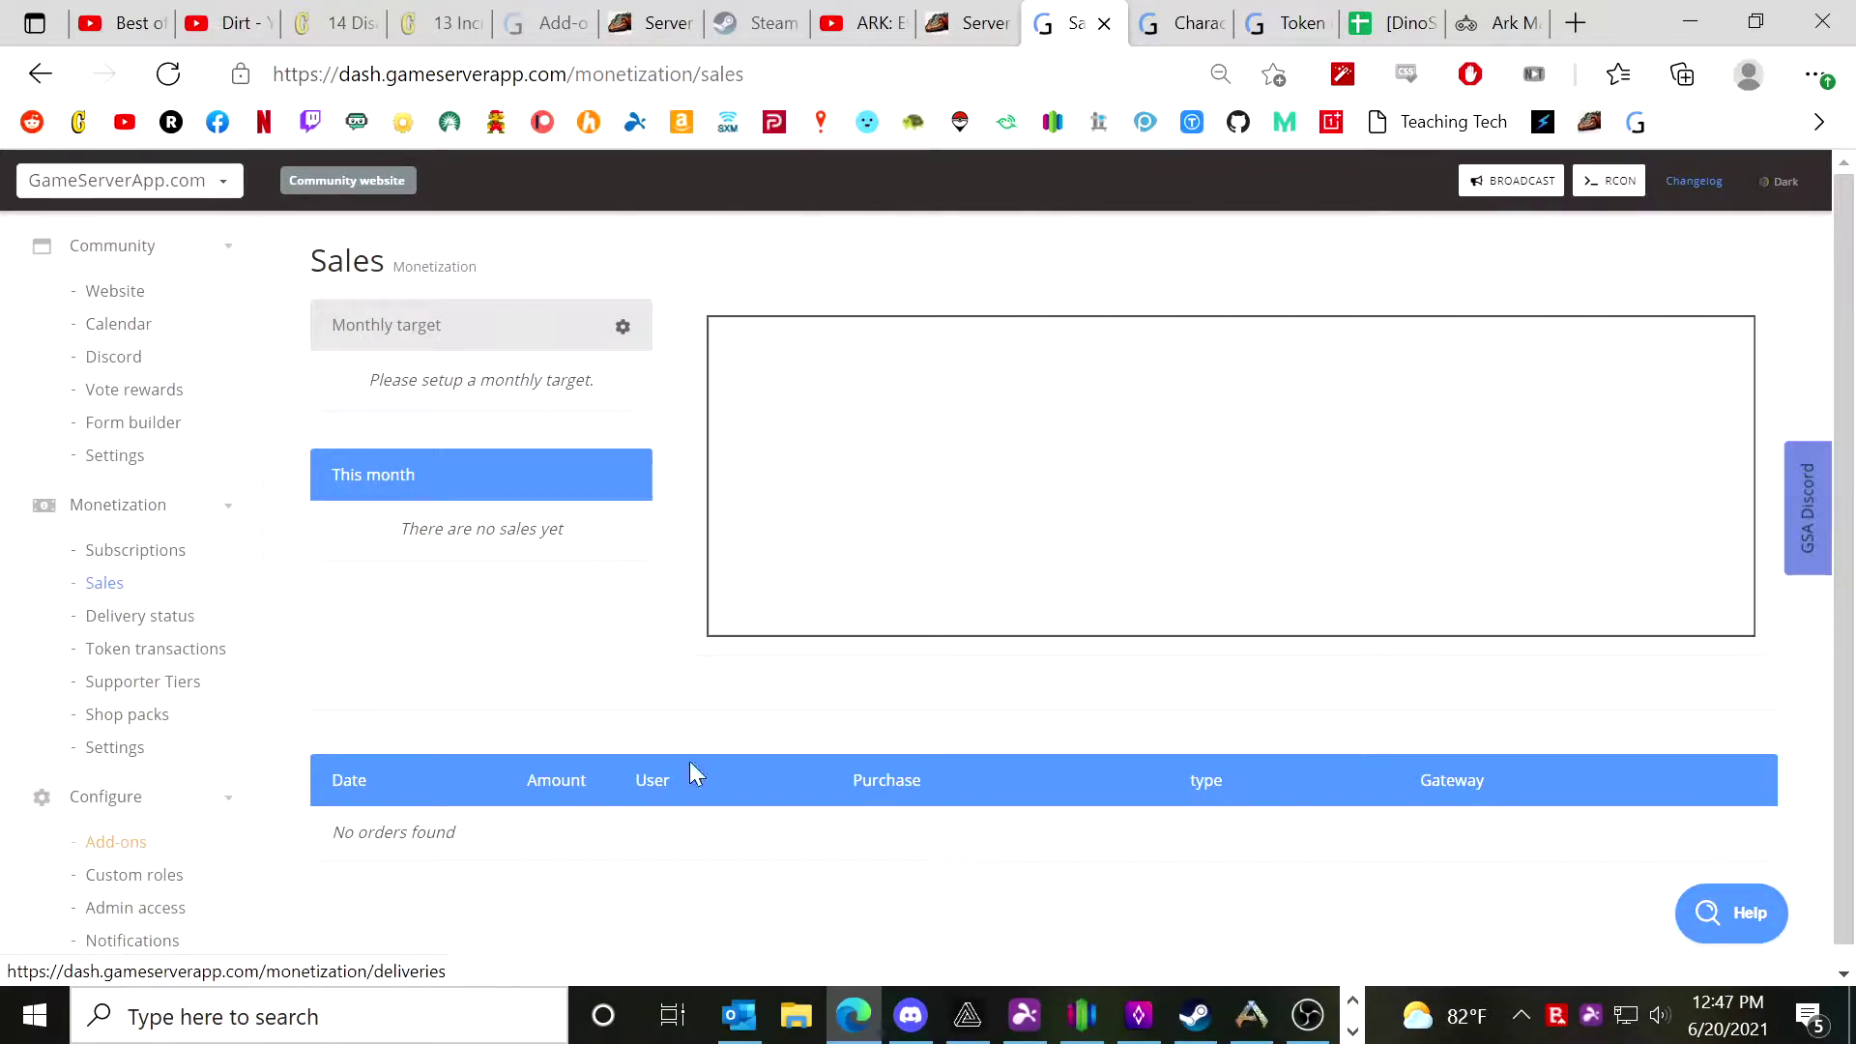
{"action": "left_click", "coordinate": [1025, 1013]}
{"action": "left_click", "coordinate": [1025, 1014]}
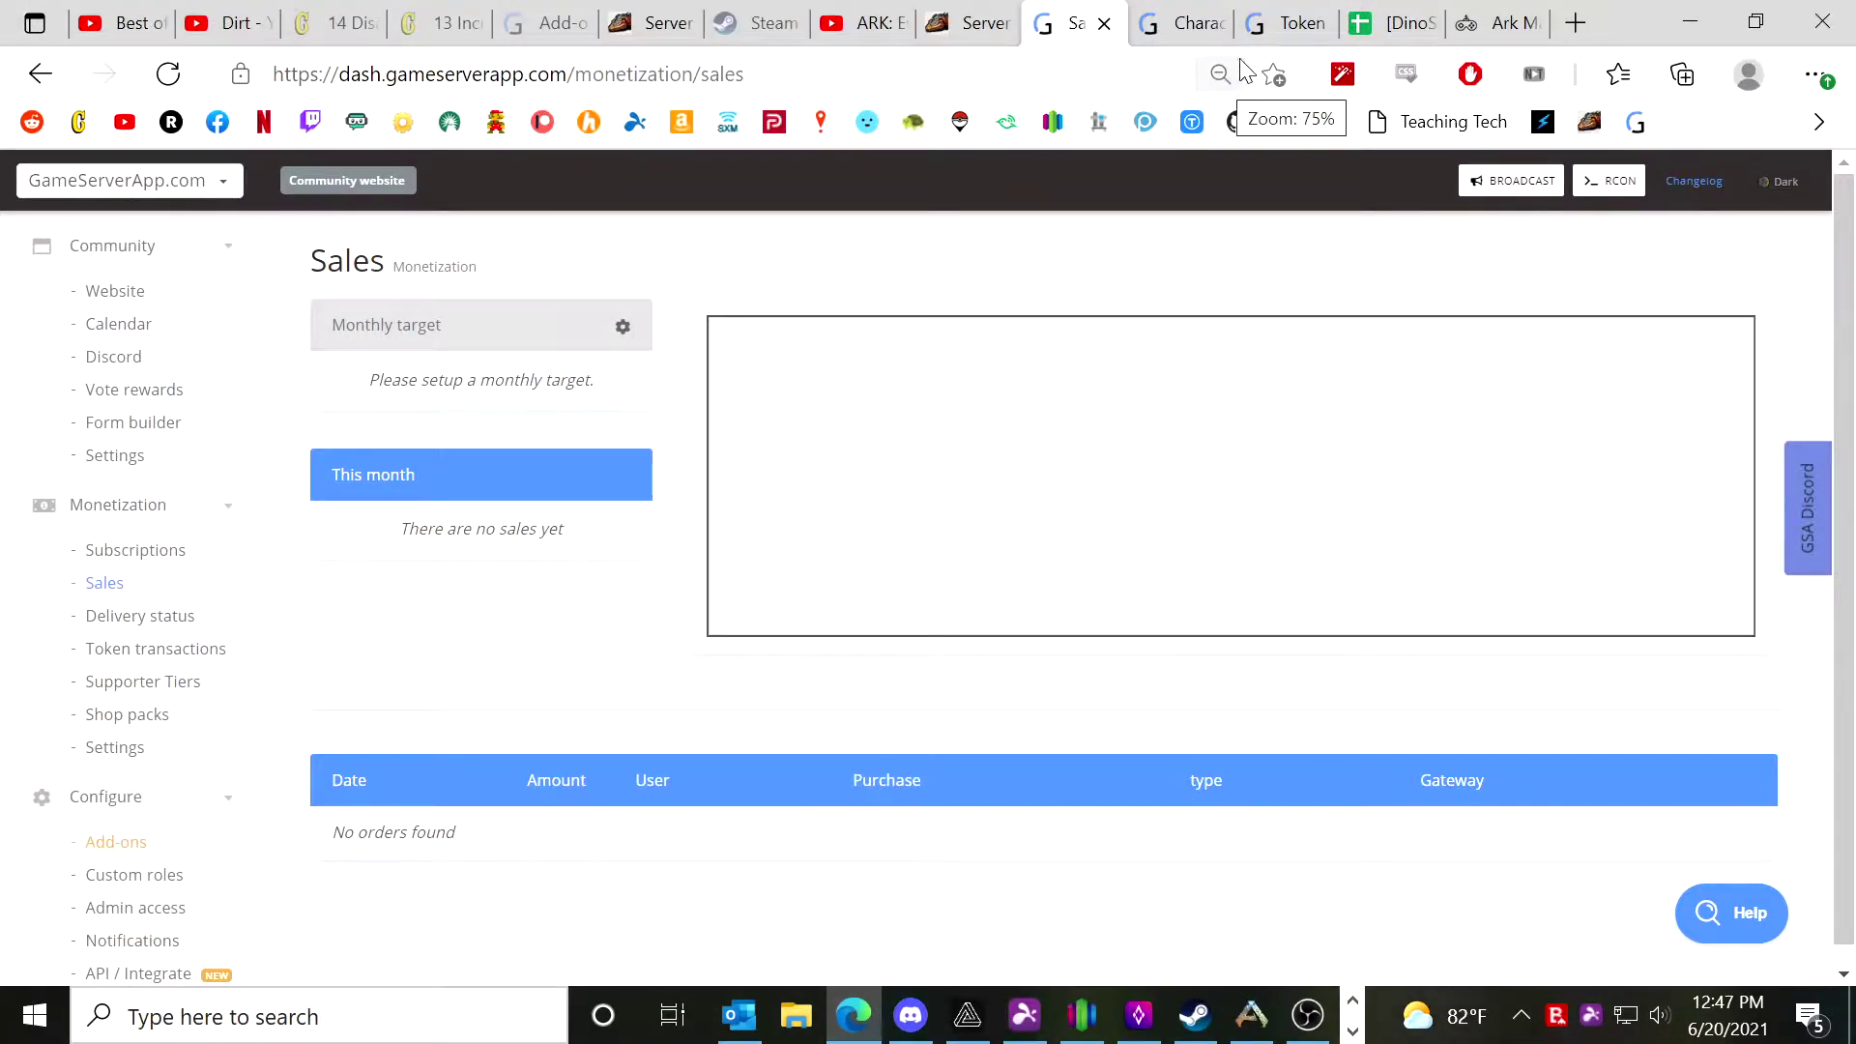
{"action": "left_click", "coordinate": [1296, 23]}
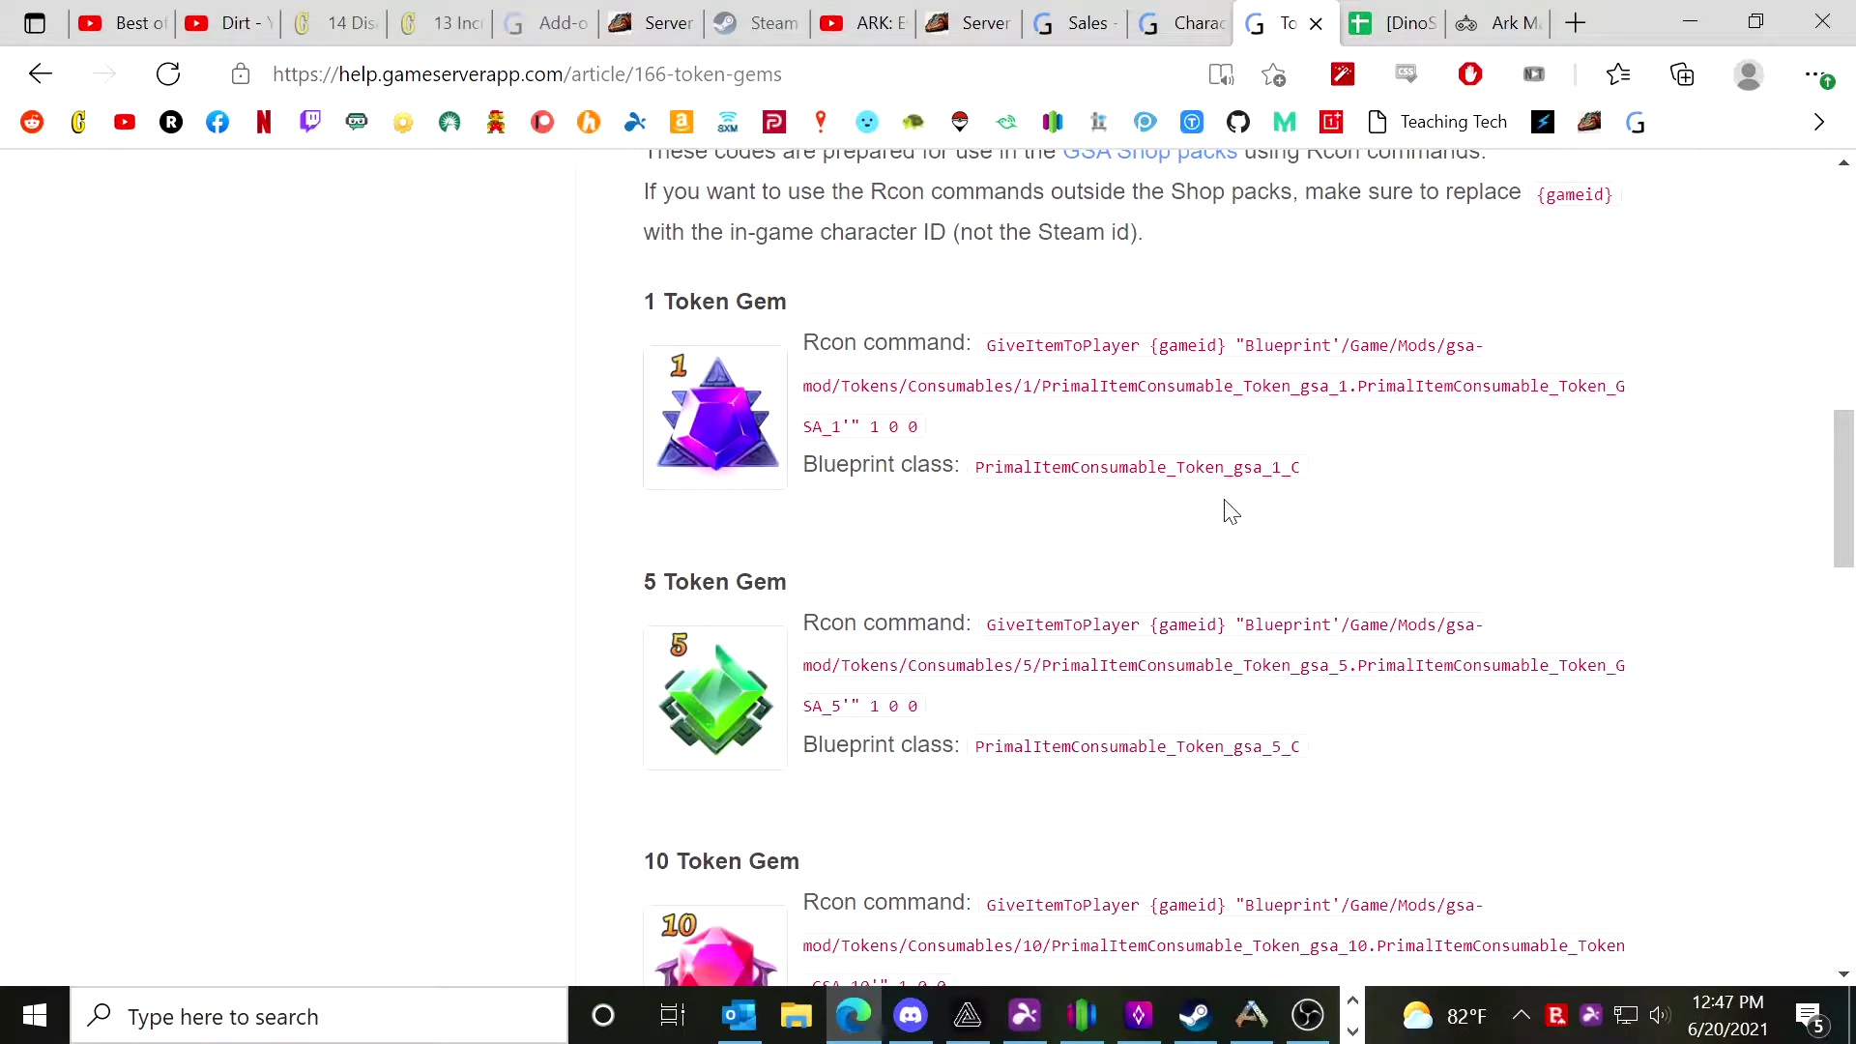
In ARK, follow the Moose Mart token balance to the supporter tier web page, and close both that page and the shop.
{"action": "left_click", "coordinate": [1252, 1016]}
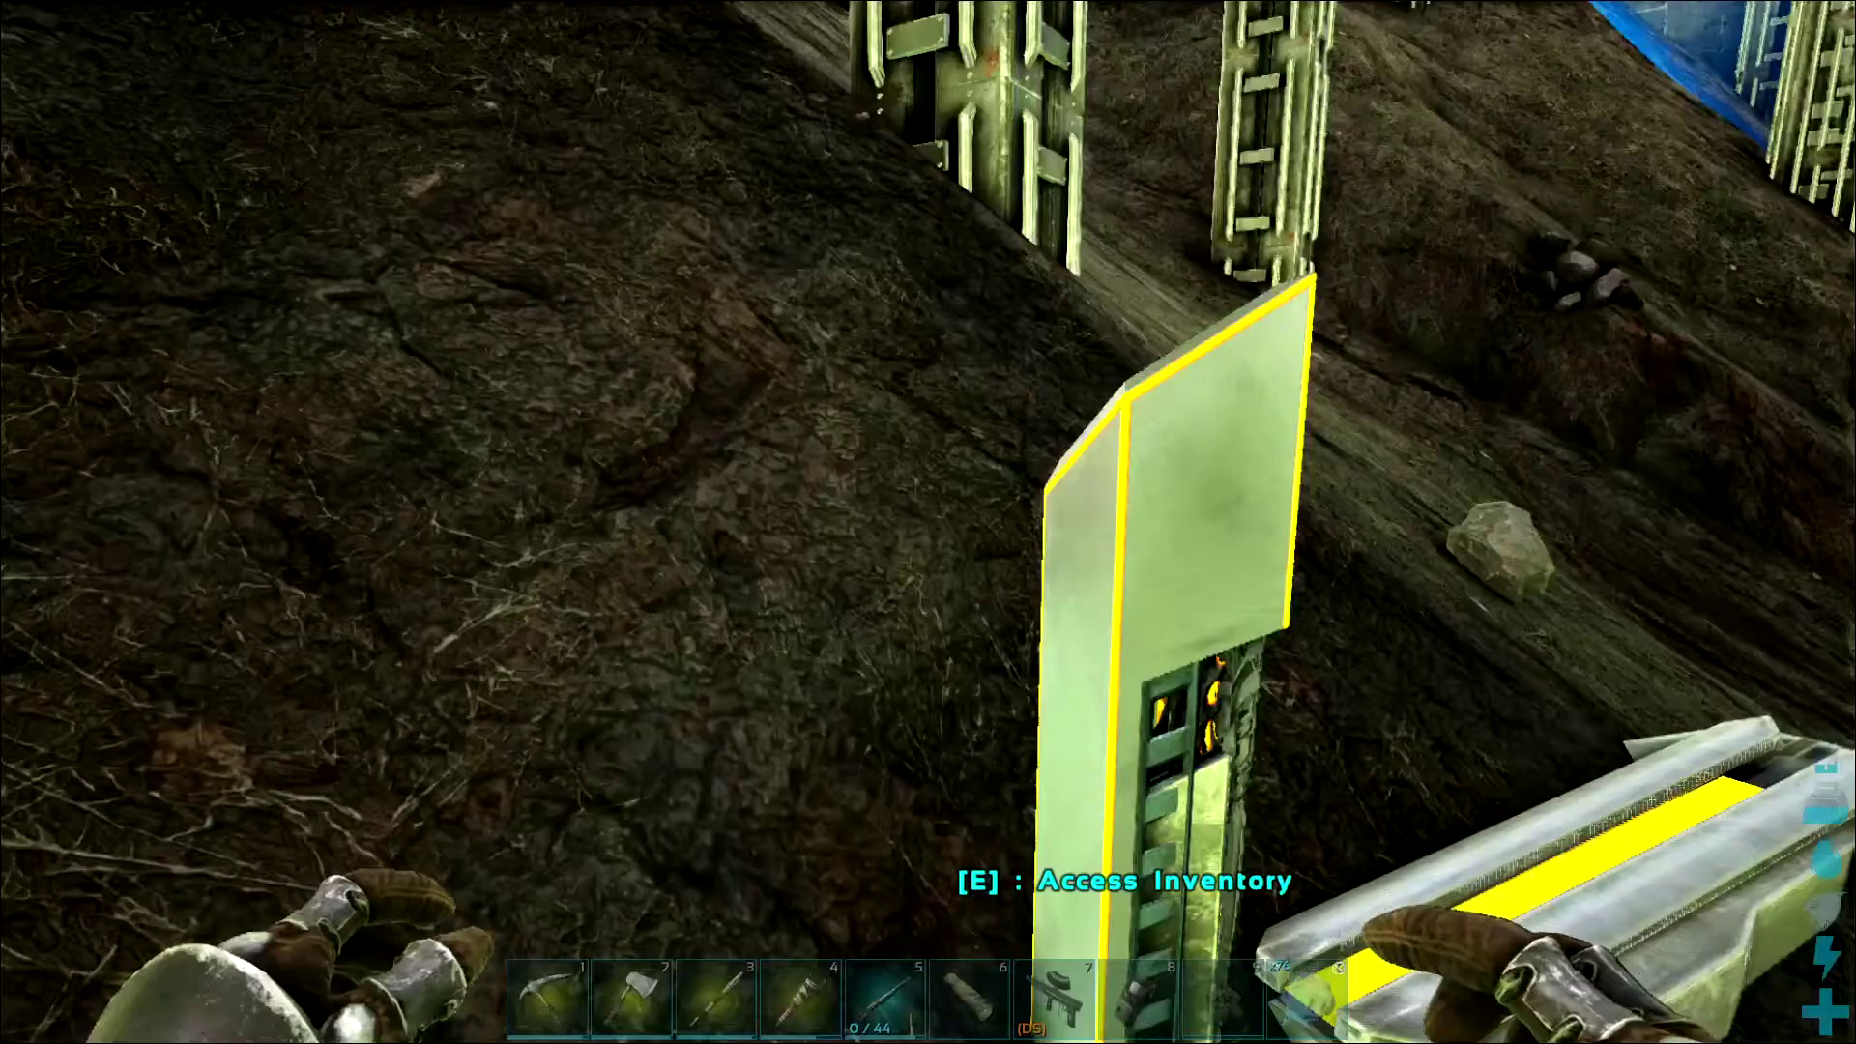
{"action": "key", "text": "e"}
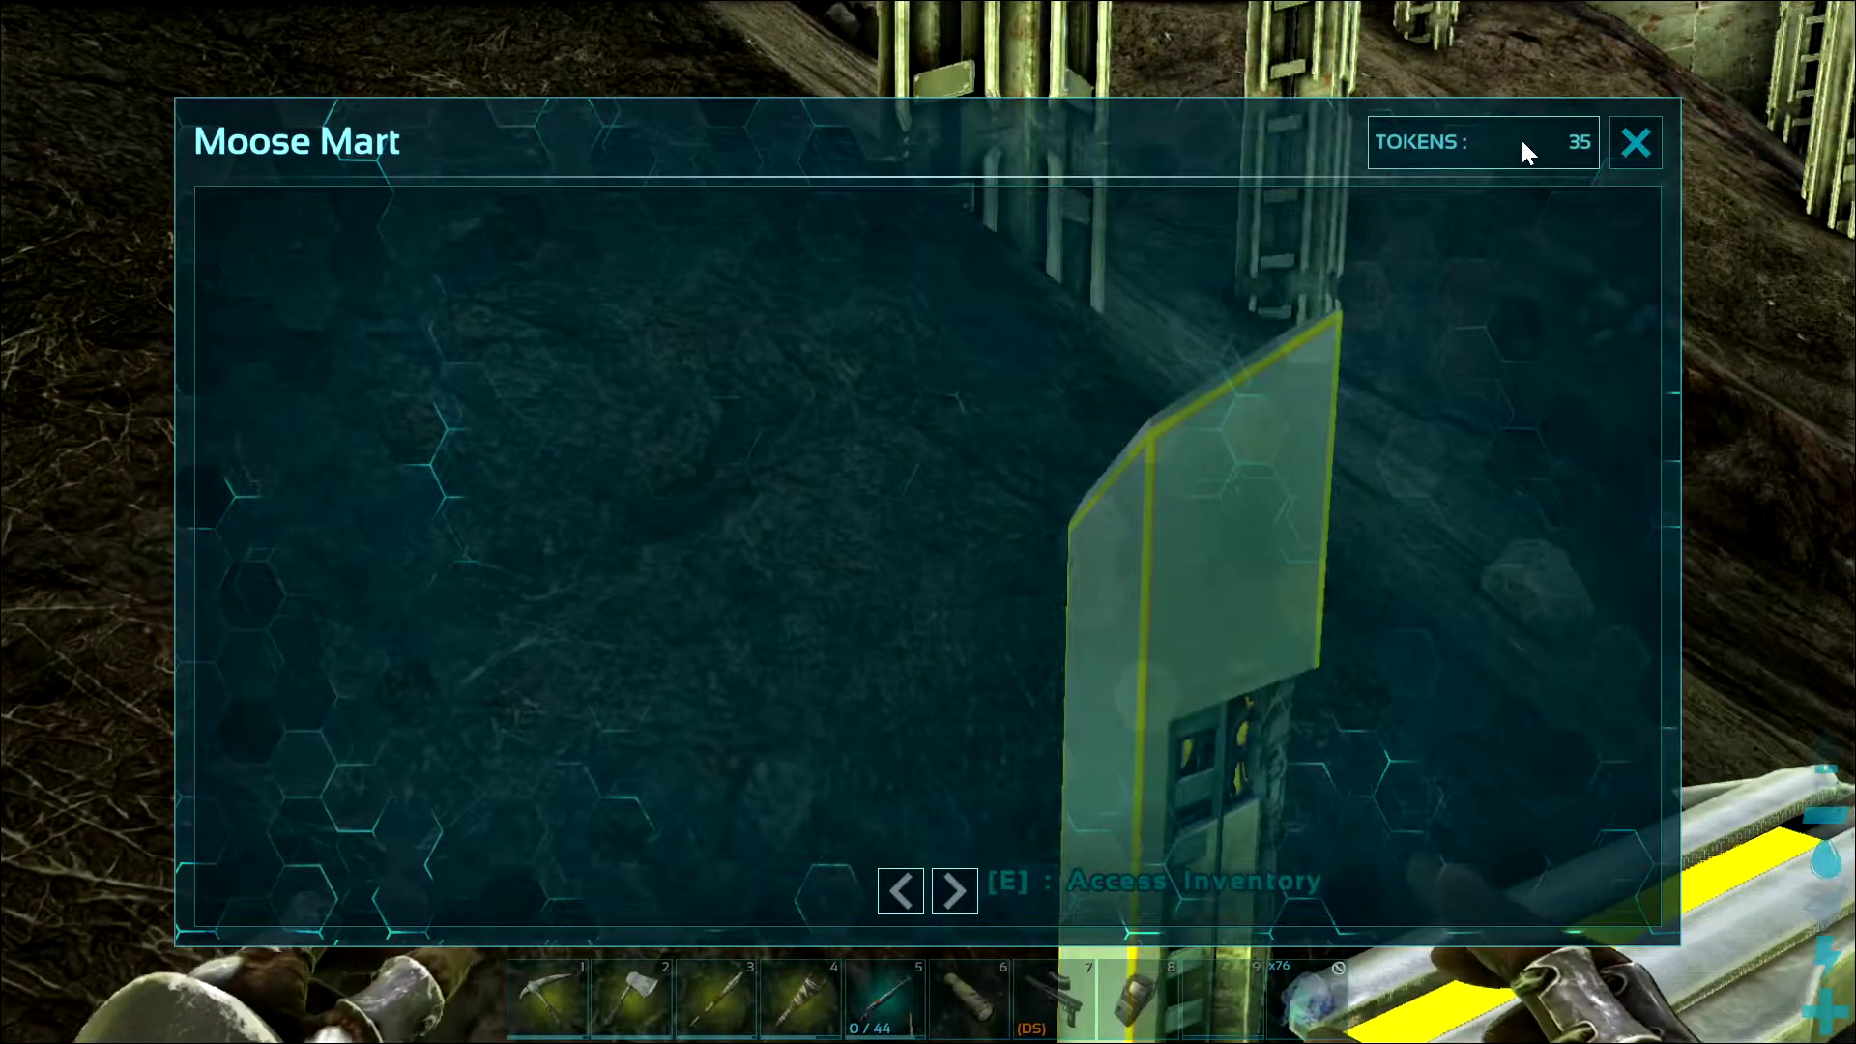
{"action": "left_click", "coordinate": [1585, 147]}
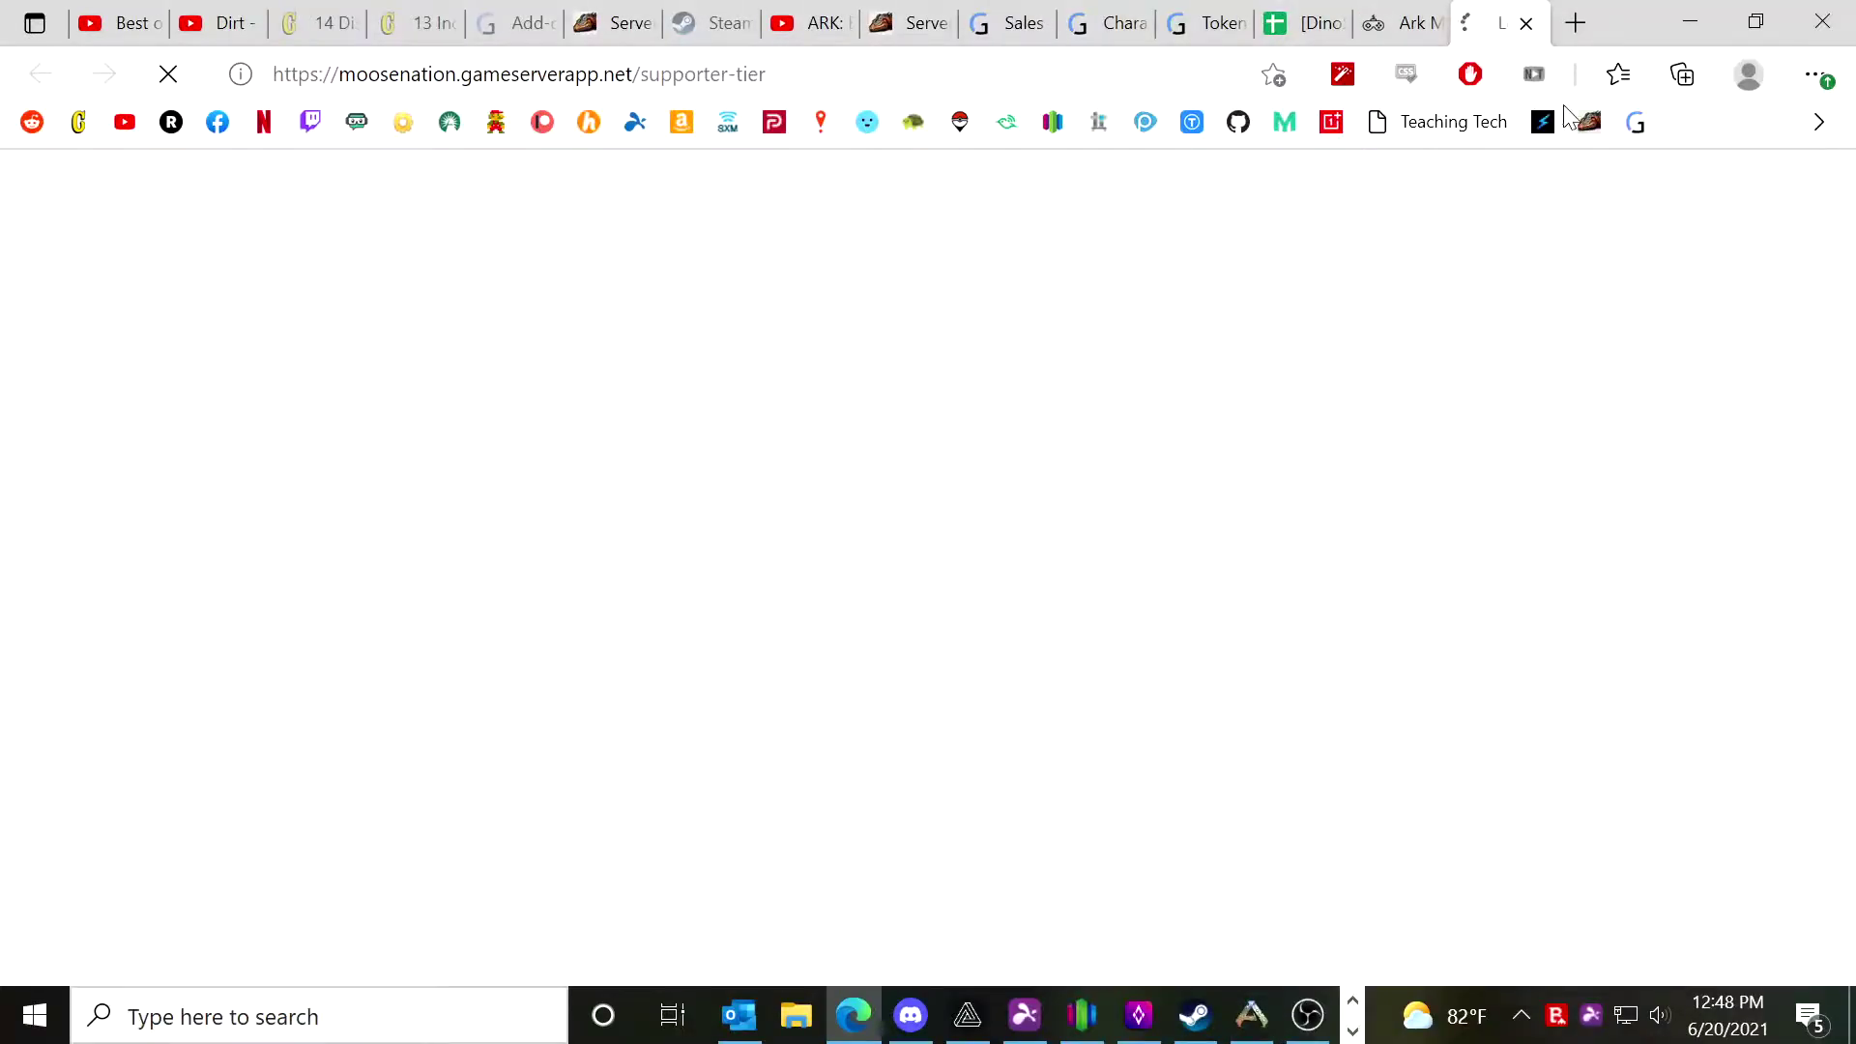
{"action": "left_click", "coordinate": [1526, 23]}
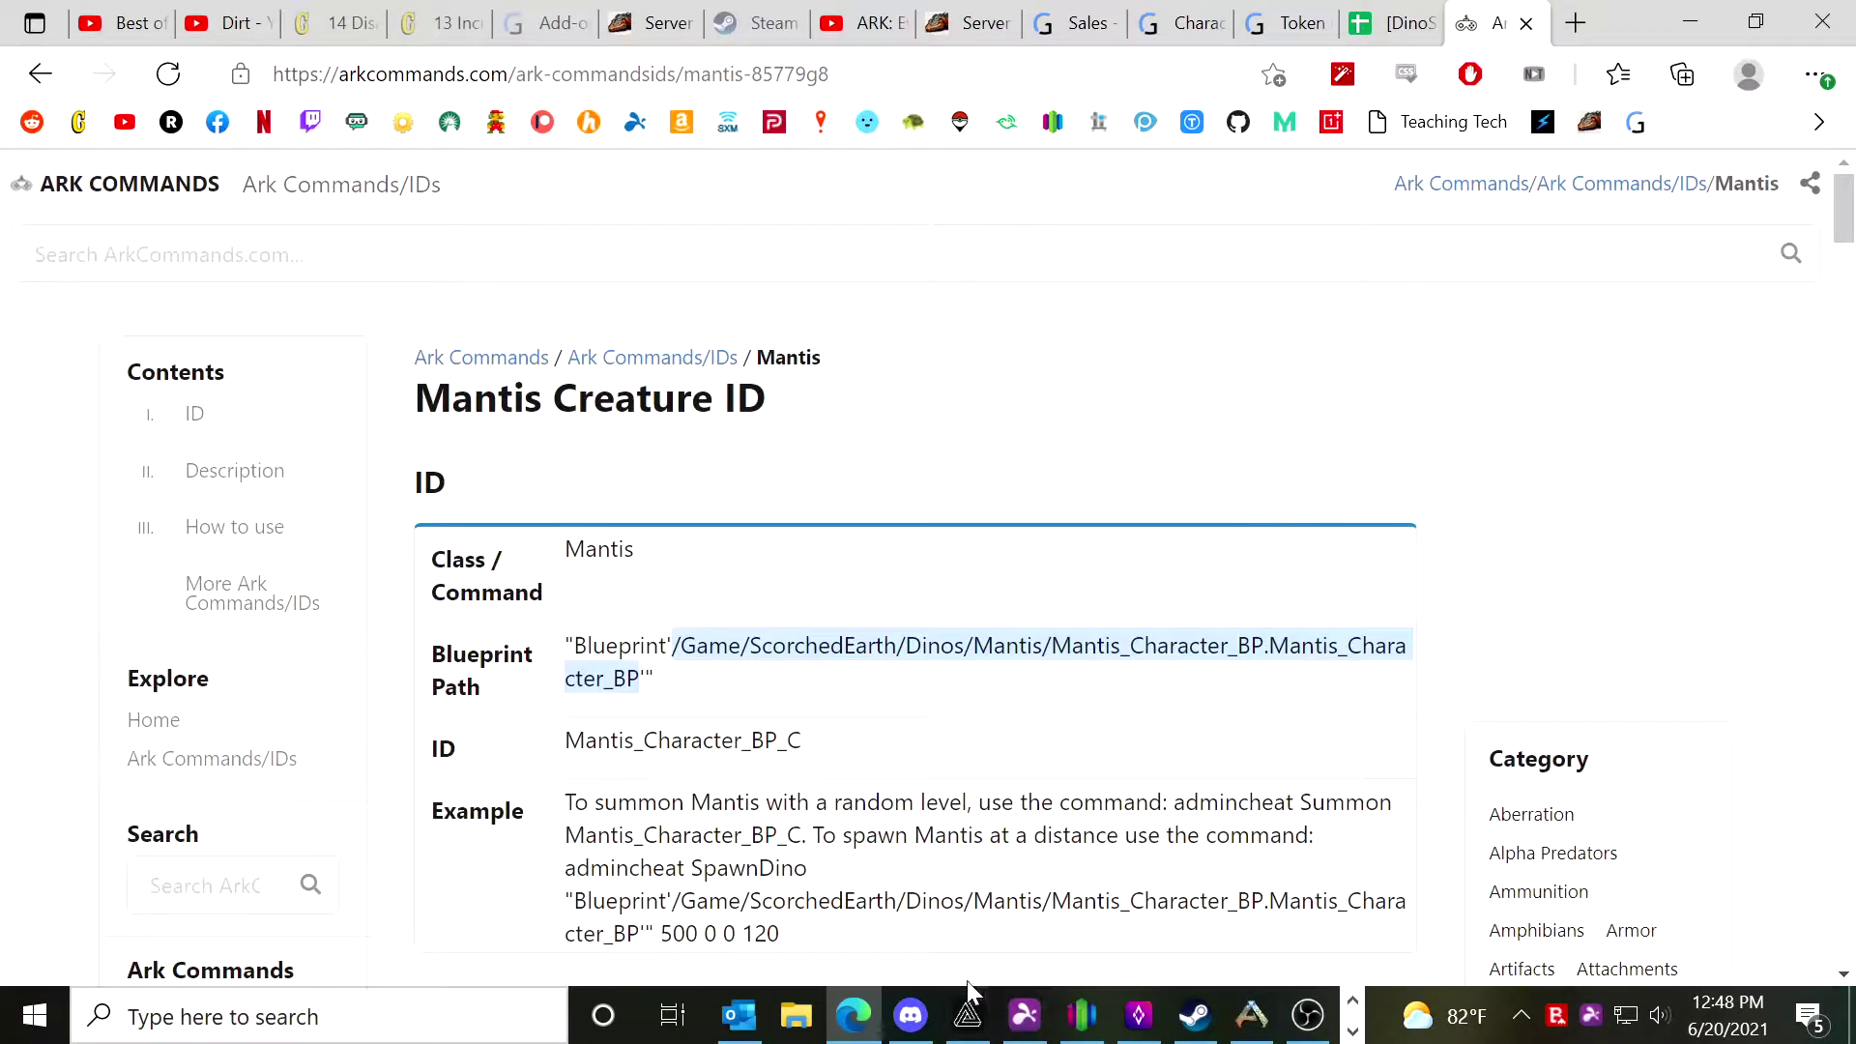
{"action": "left_click", "coordinate": [1254, 1023]}
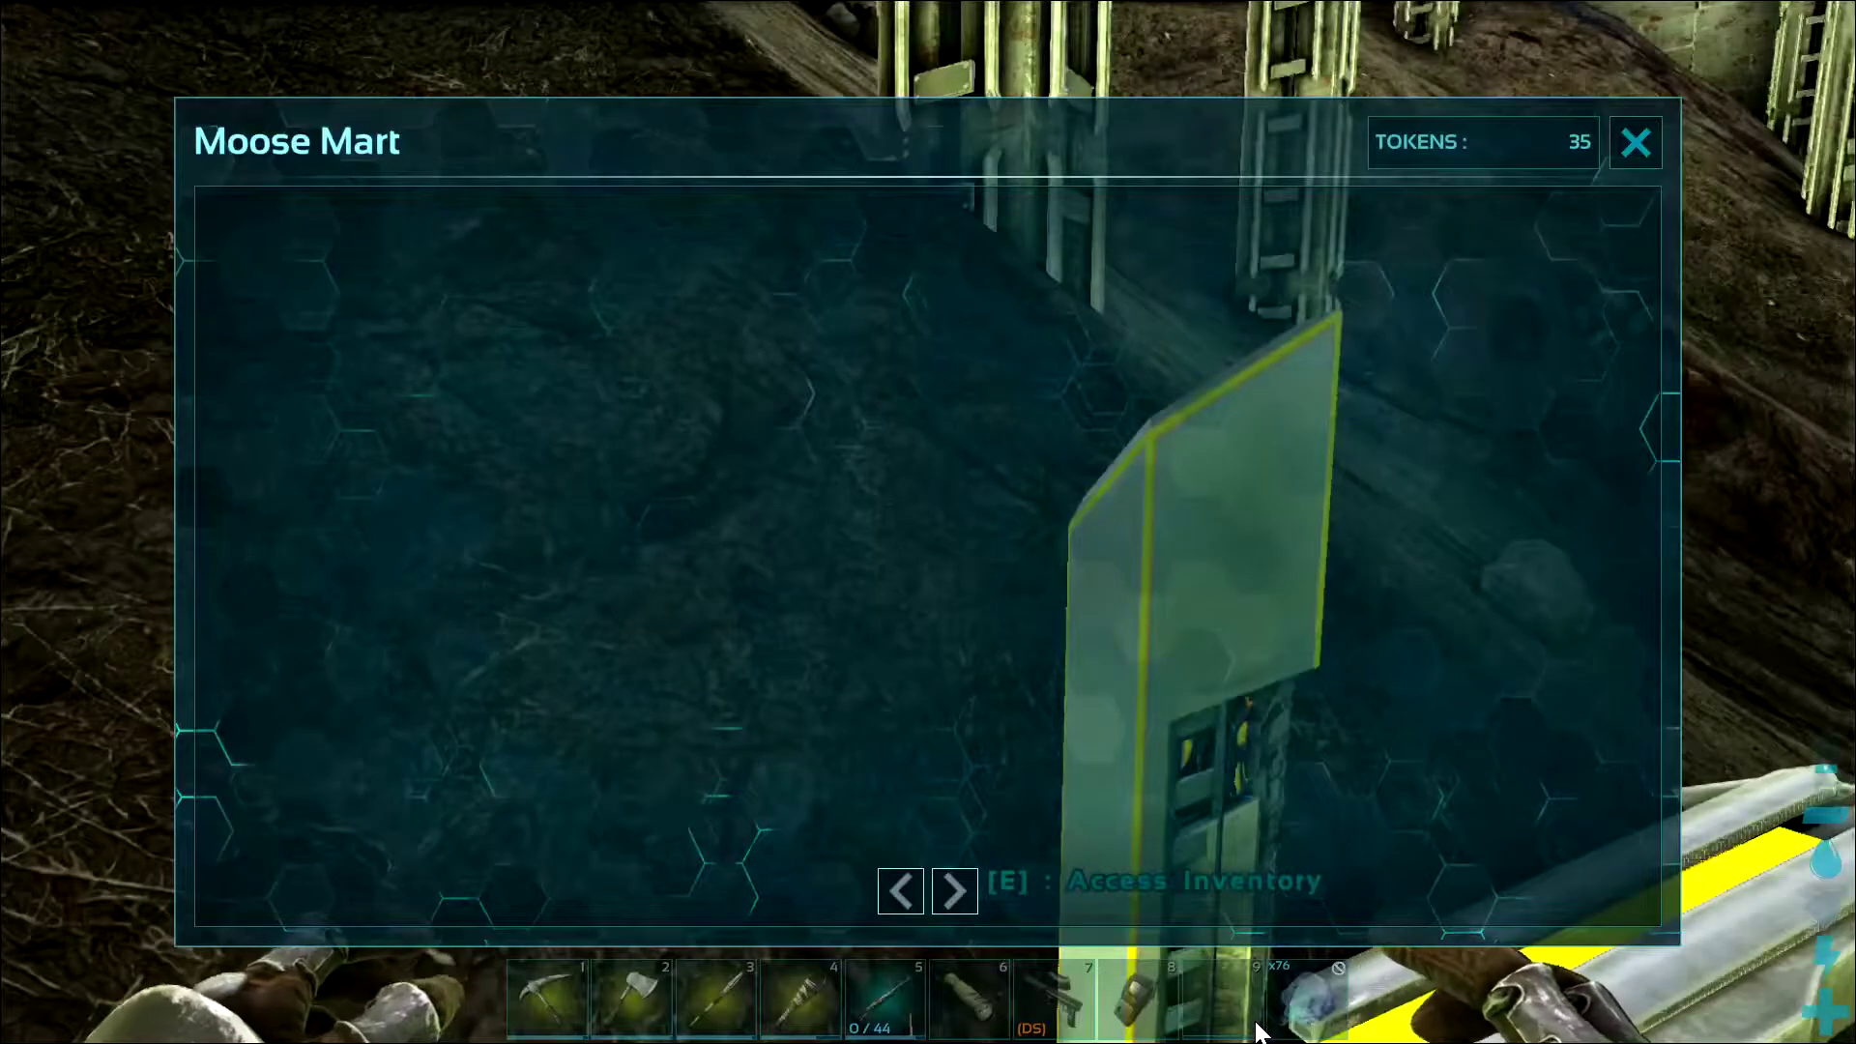
{"action": "left_click", "coordinate": [1633, 141]}
Return to the GameServerApp dashboard and review the picked-up orders on the Delivery status page.
{"action": "key", "text": "alt+Tab"}
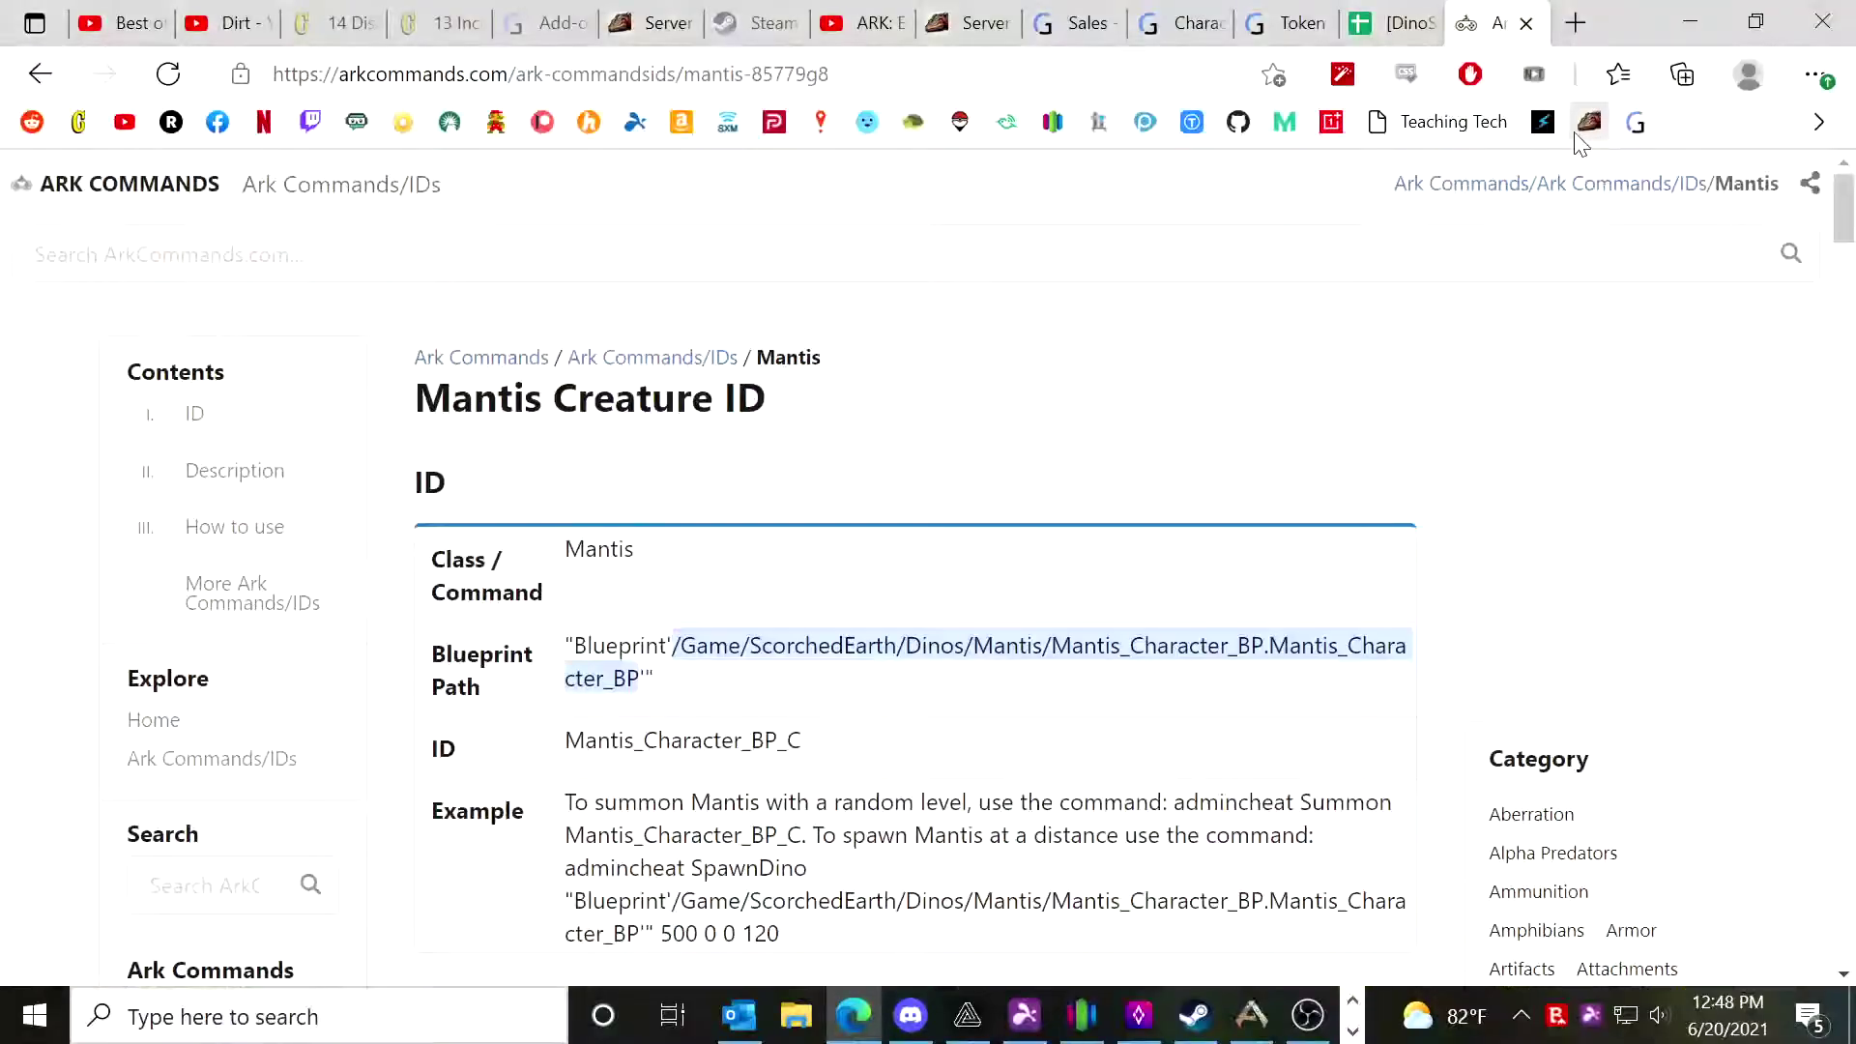
{"action": "left_click", "coordinate": [1075, 25]}
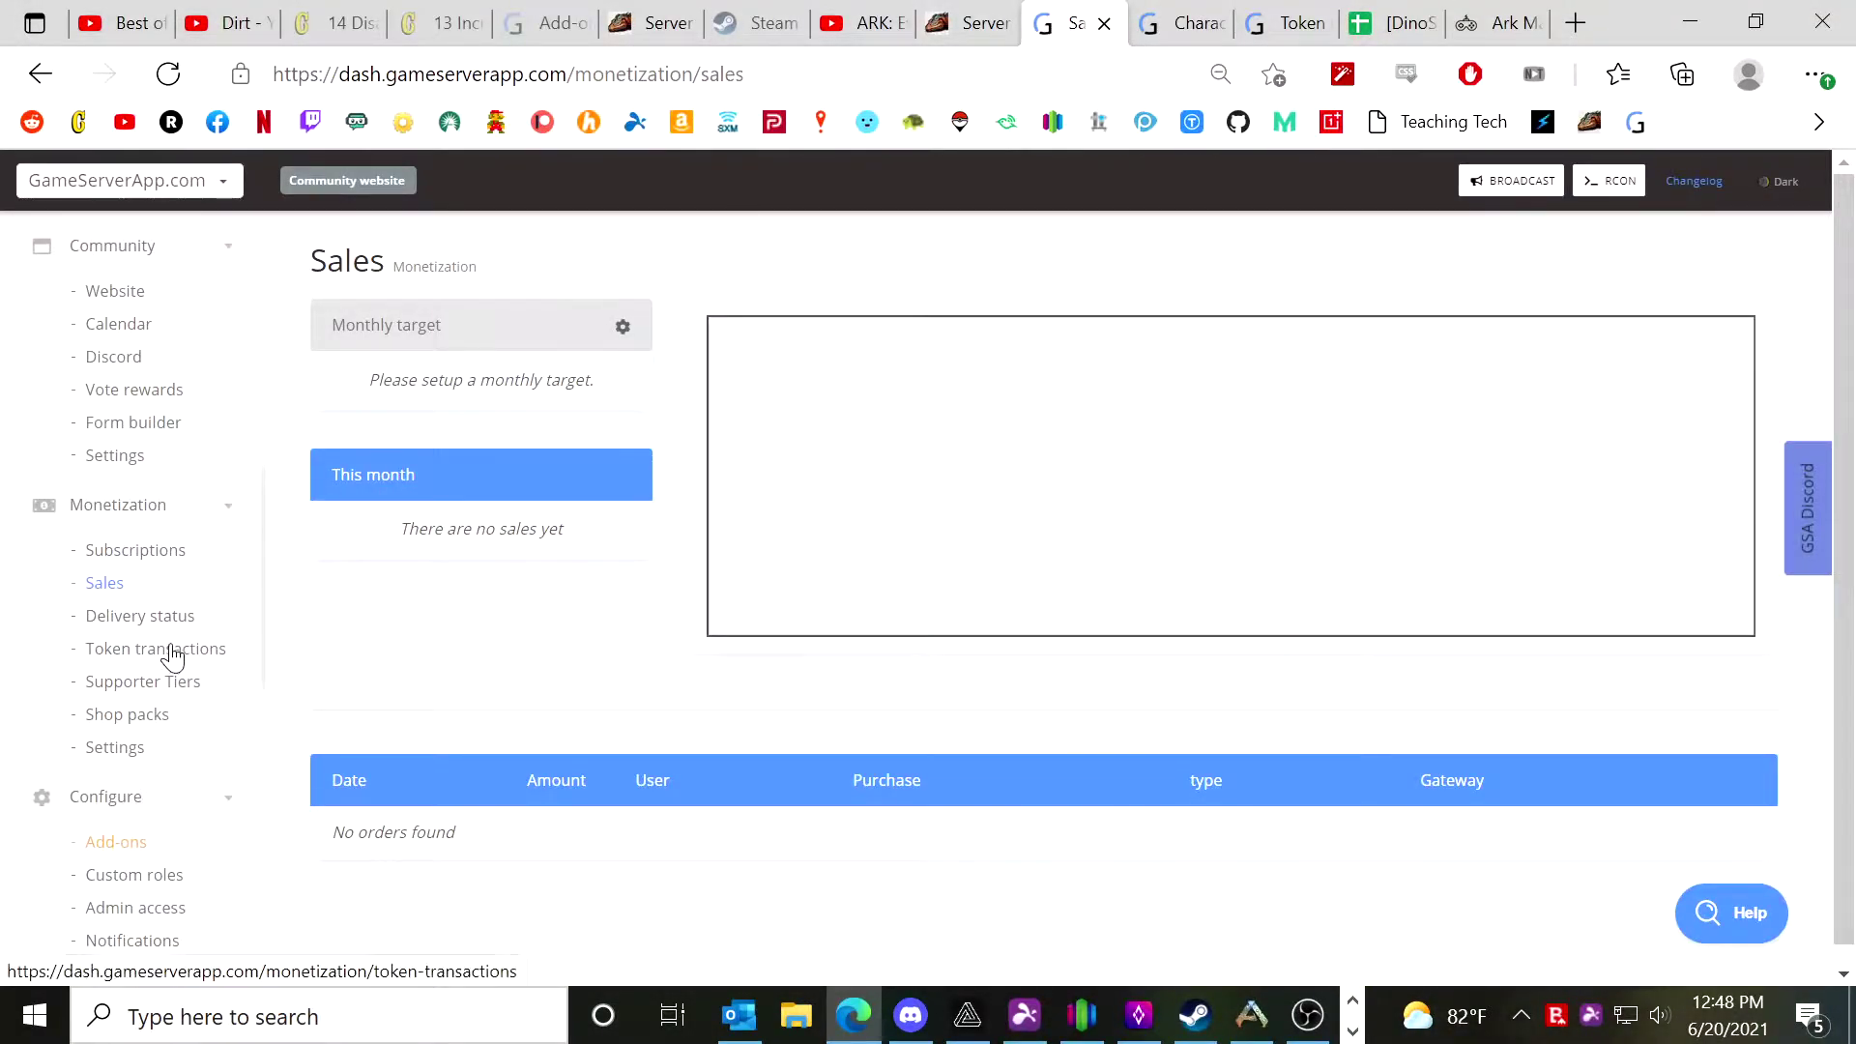
{"action": "scroll", "coordinate": [155, 788], "scroll_direction": "down", "scroll_amount": 4}
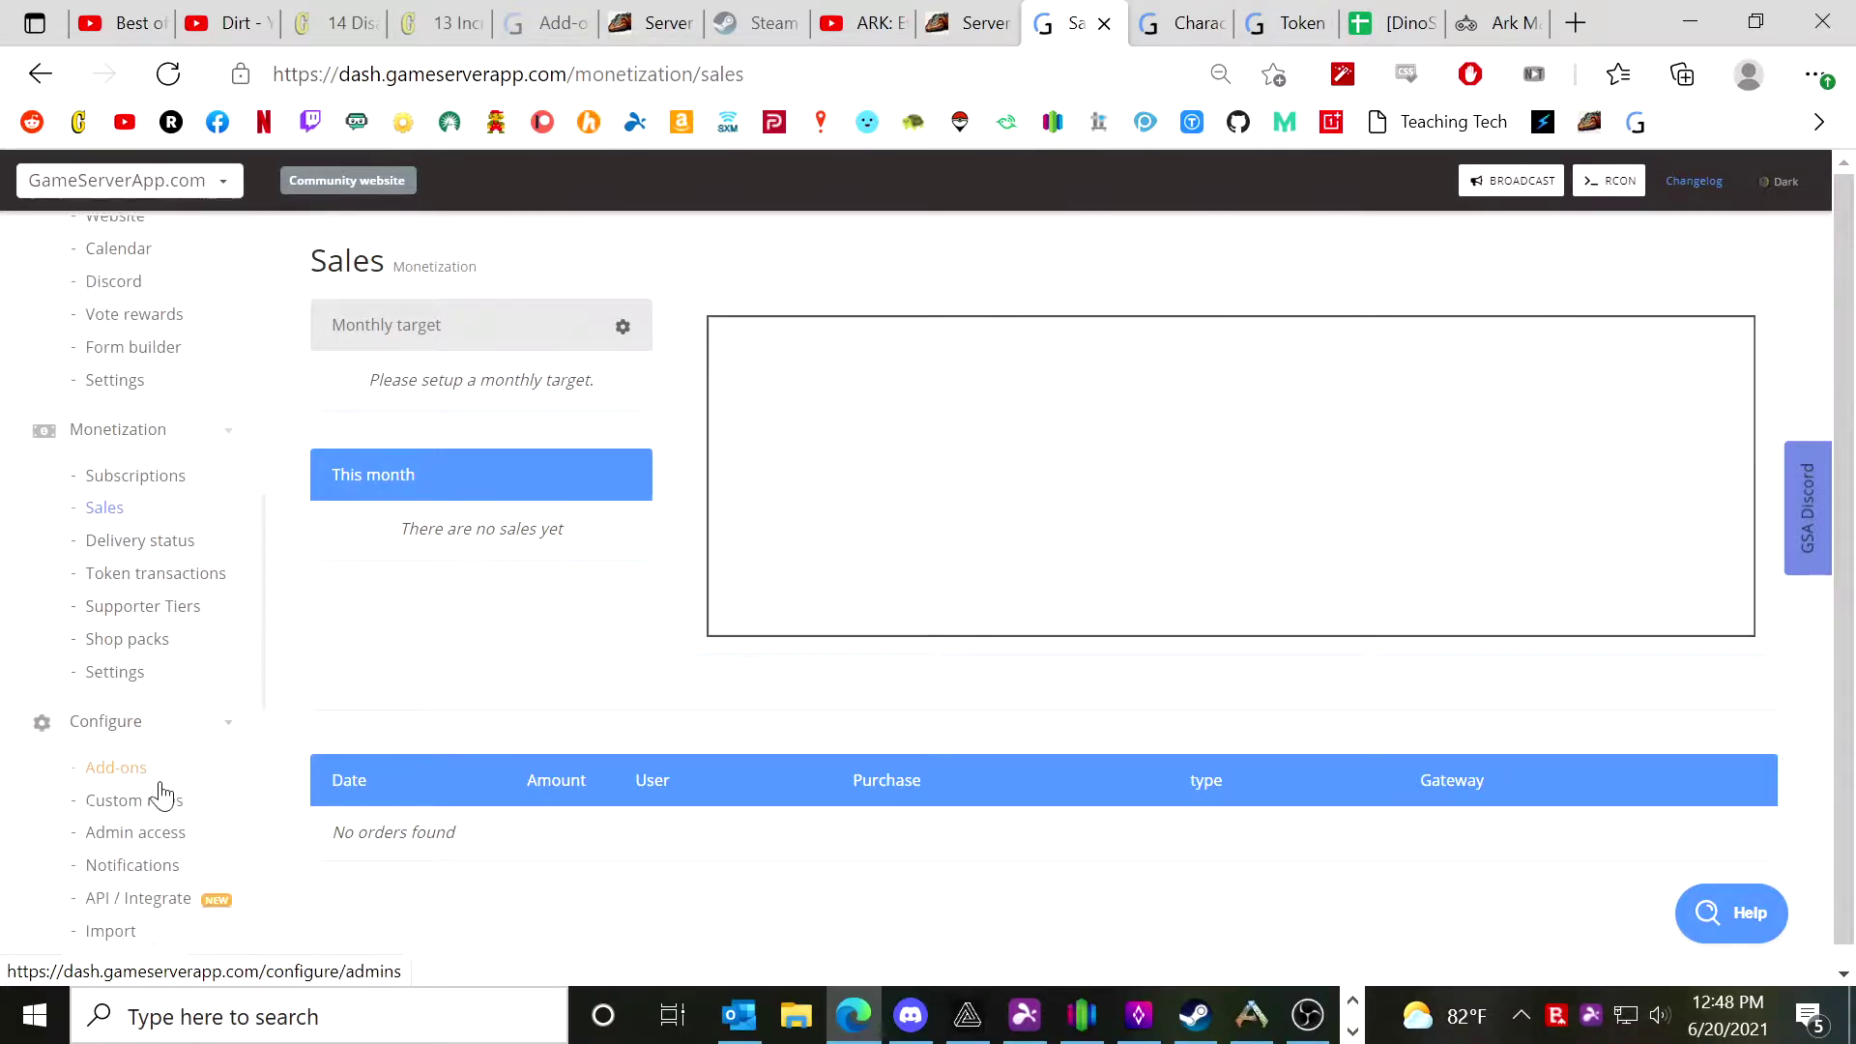
{"action": "scroll", "coordinate": [136, 793], "scroll_direction": "up", "scroll_amount": 4}
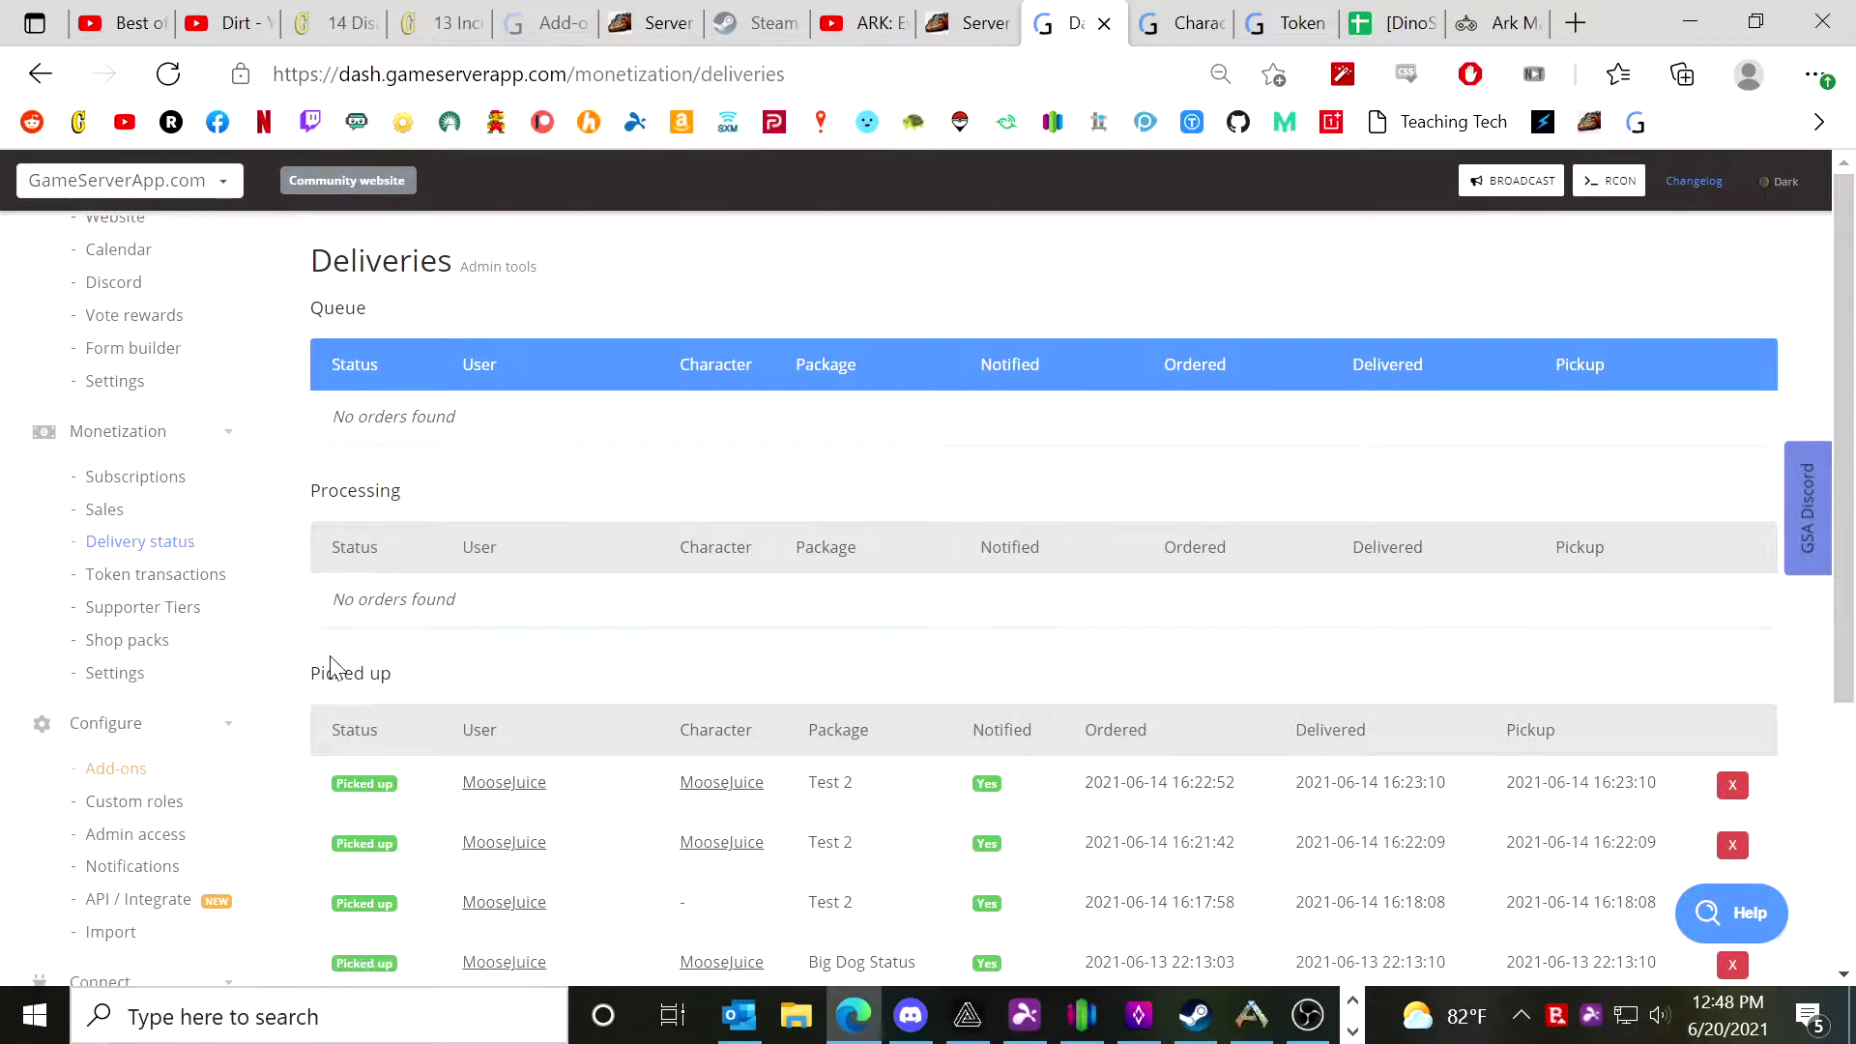
{"action": "left_click_drag", "start_coordinate": [355, 674], "coordinate": [519, 691]}
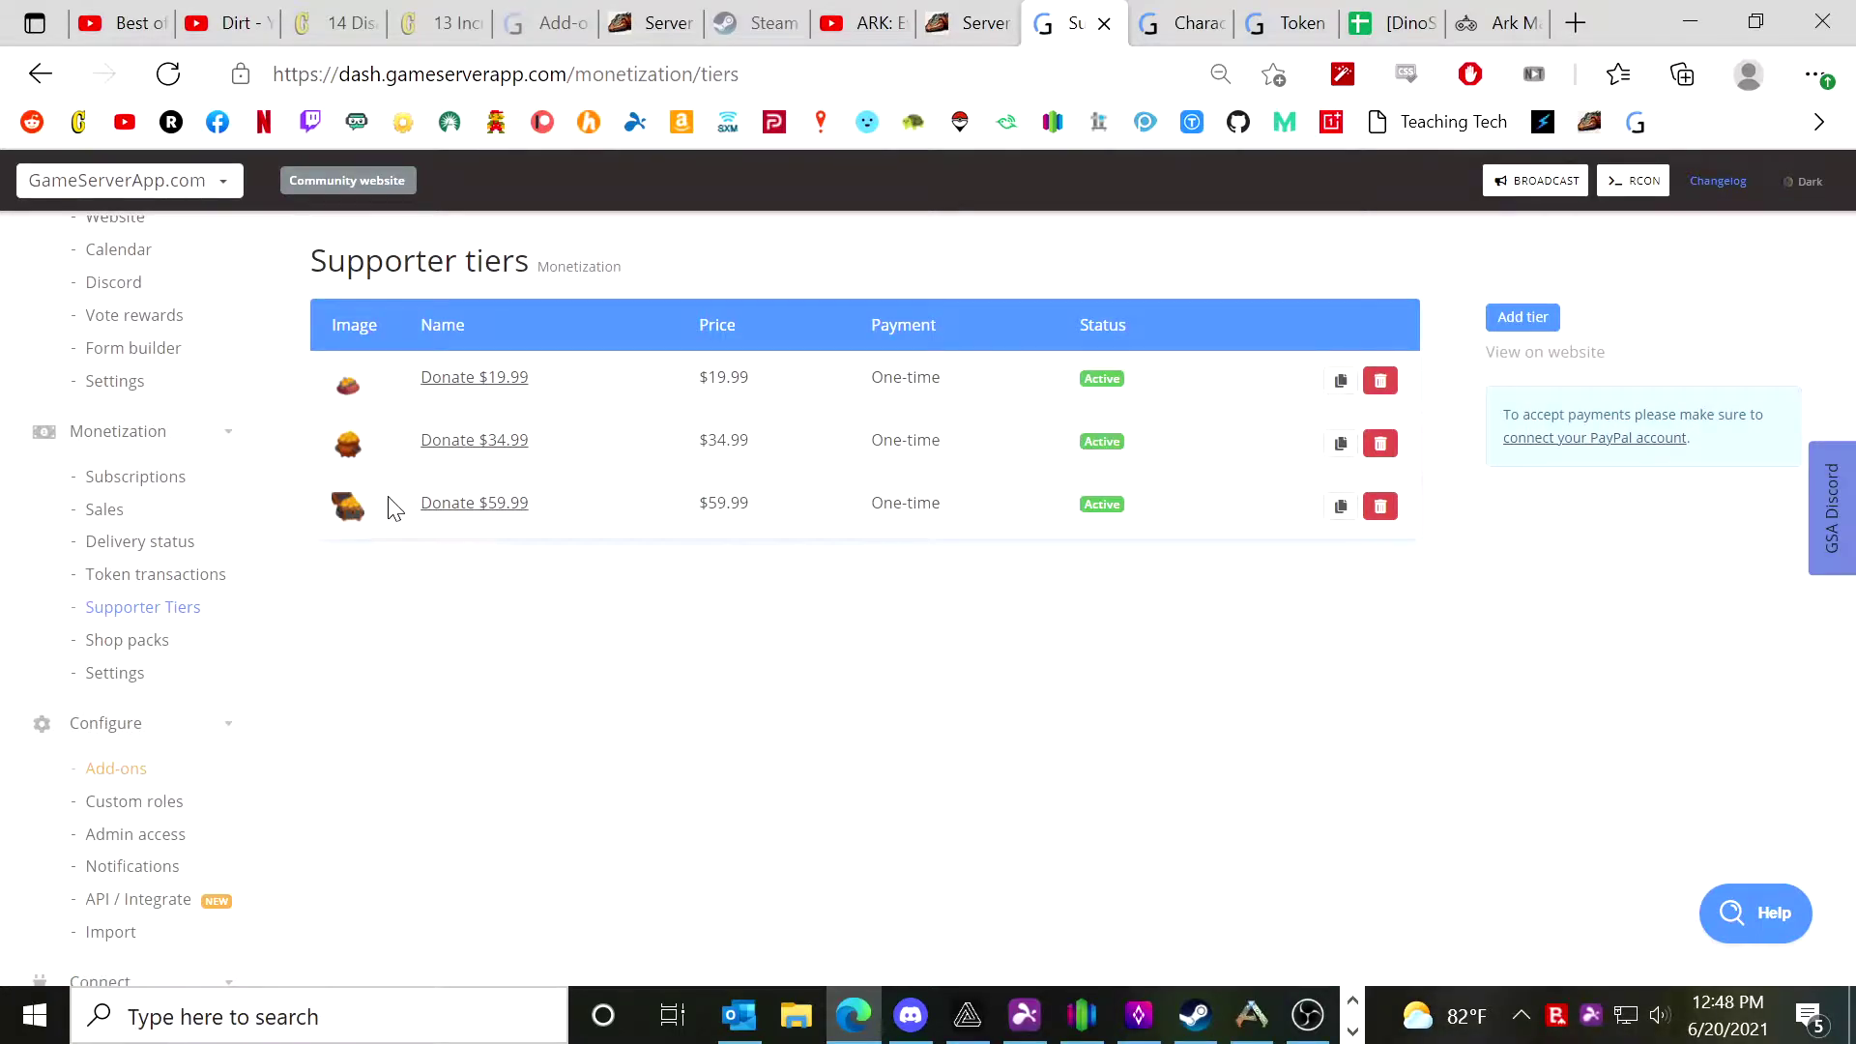
Examine the prices and entries of the donation packages in the supporter tiers list.
{"action": "left_click_drag", "start_coordinate": [699, 383], "coordinate": [787, 382]}
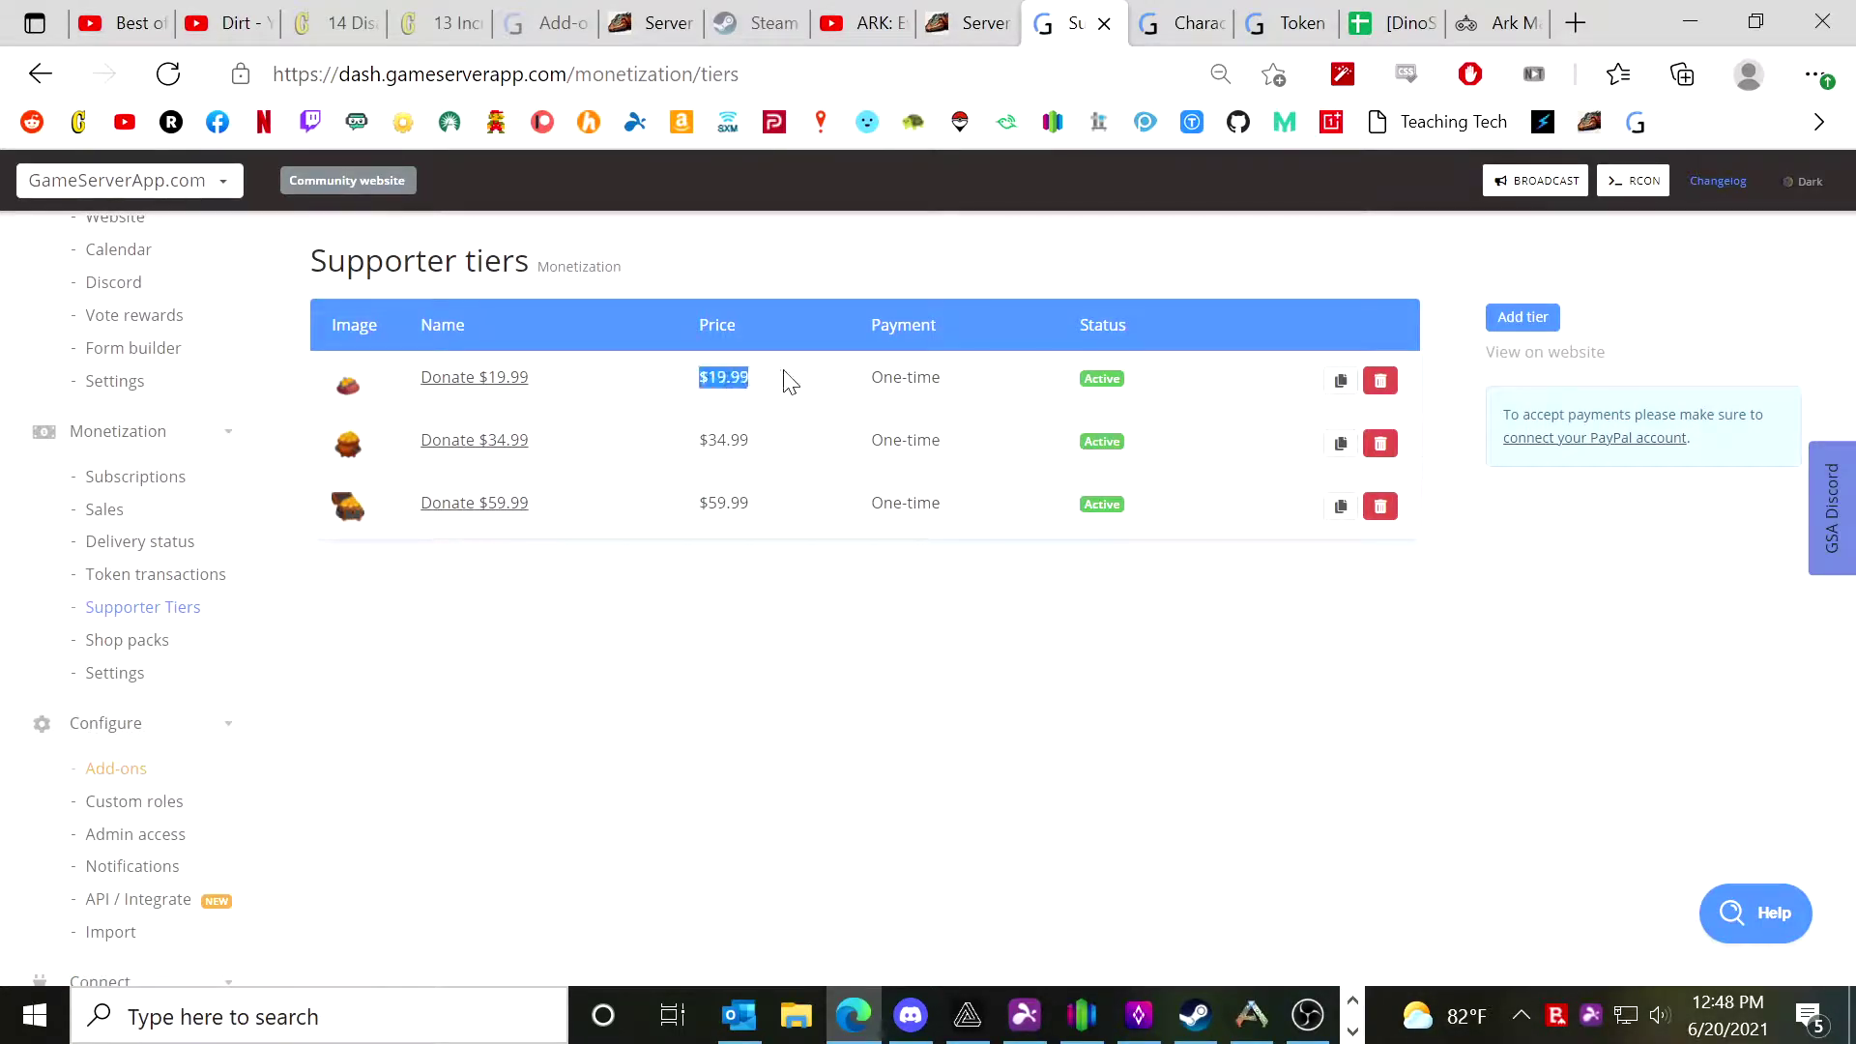
{"action": "left_click", "coordinate": [406, 398]}
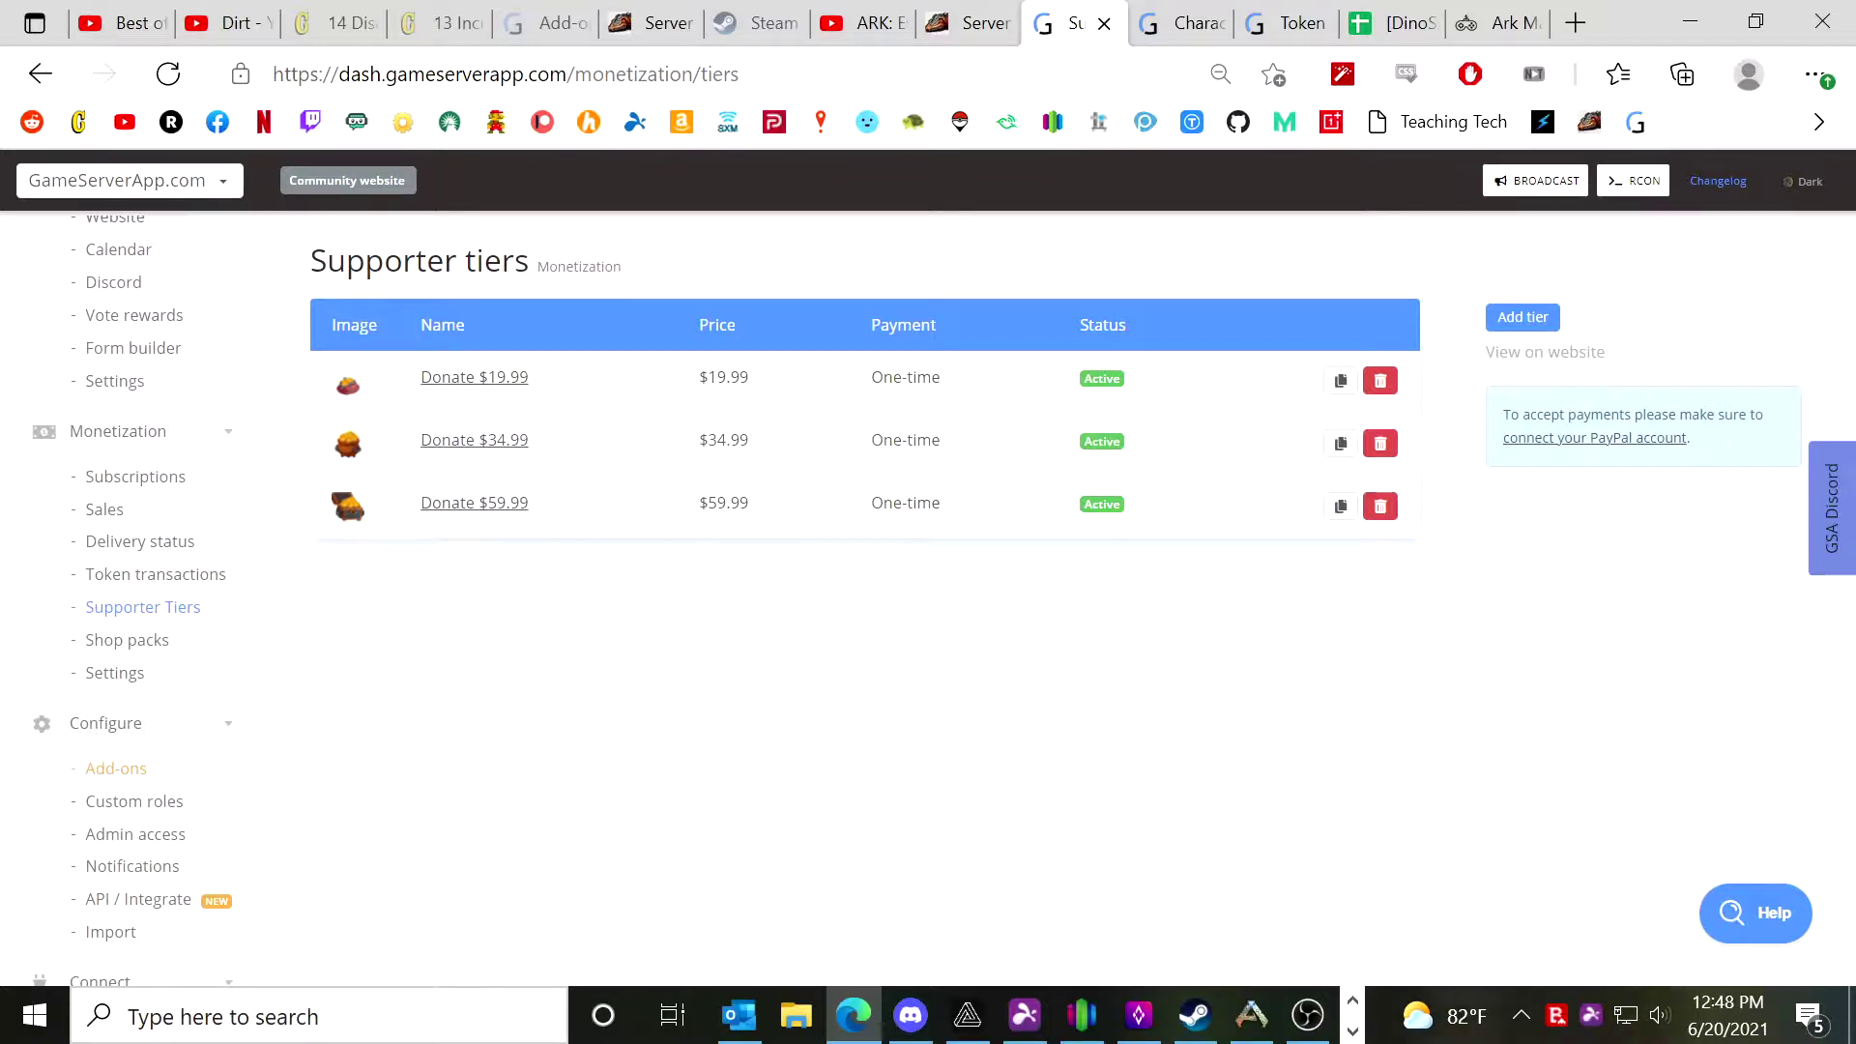
{"action": "left_click_drag", "start_coordinate": [1204, 513], "coordinate": [414, 489]}
{"action": "left_click_drag", "start_coordinate": [961, 597], "coordinate": [1151, 522]}
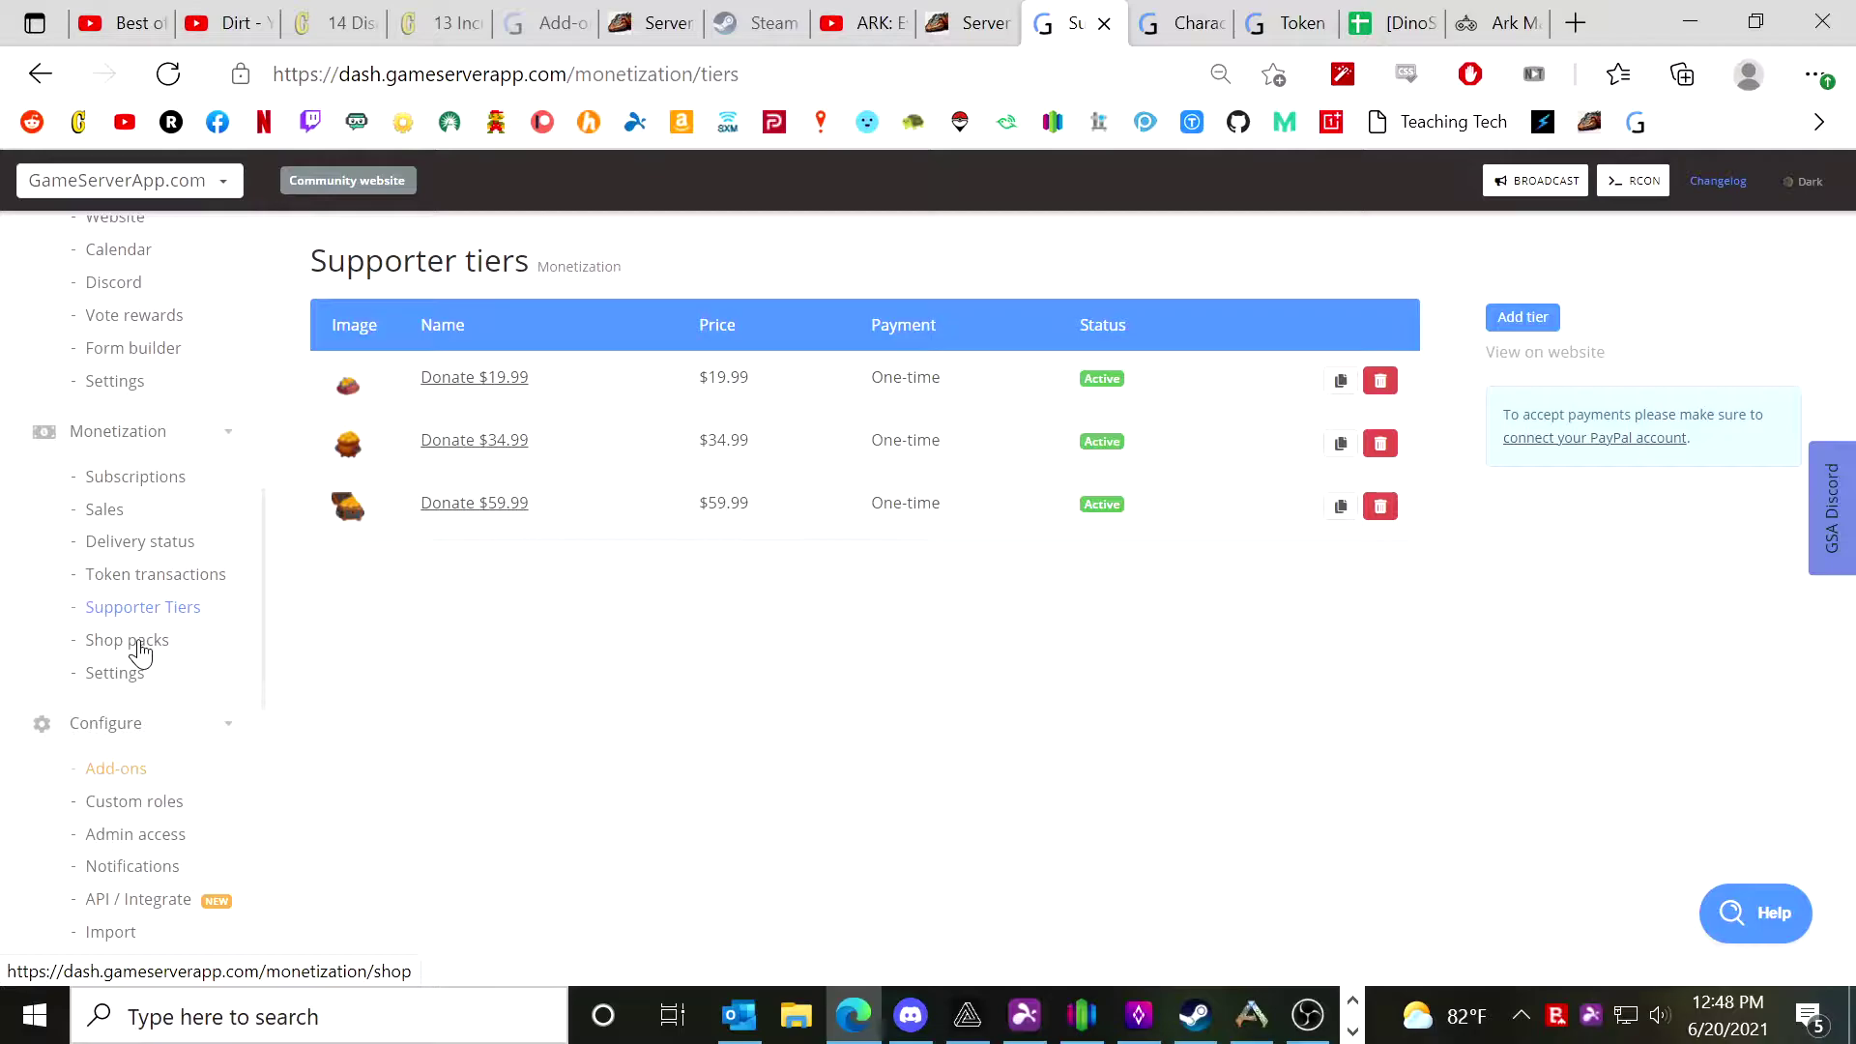
Switch to Beacon to view the Mooselandia loot drops, and return to the dashboard's supporter tiers.
{"action": "left_click", "coordinate": [1151, 1023]}
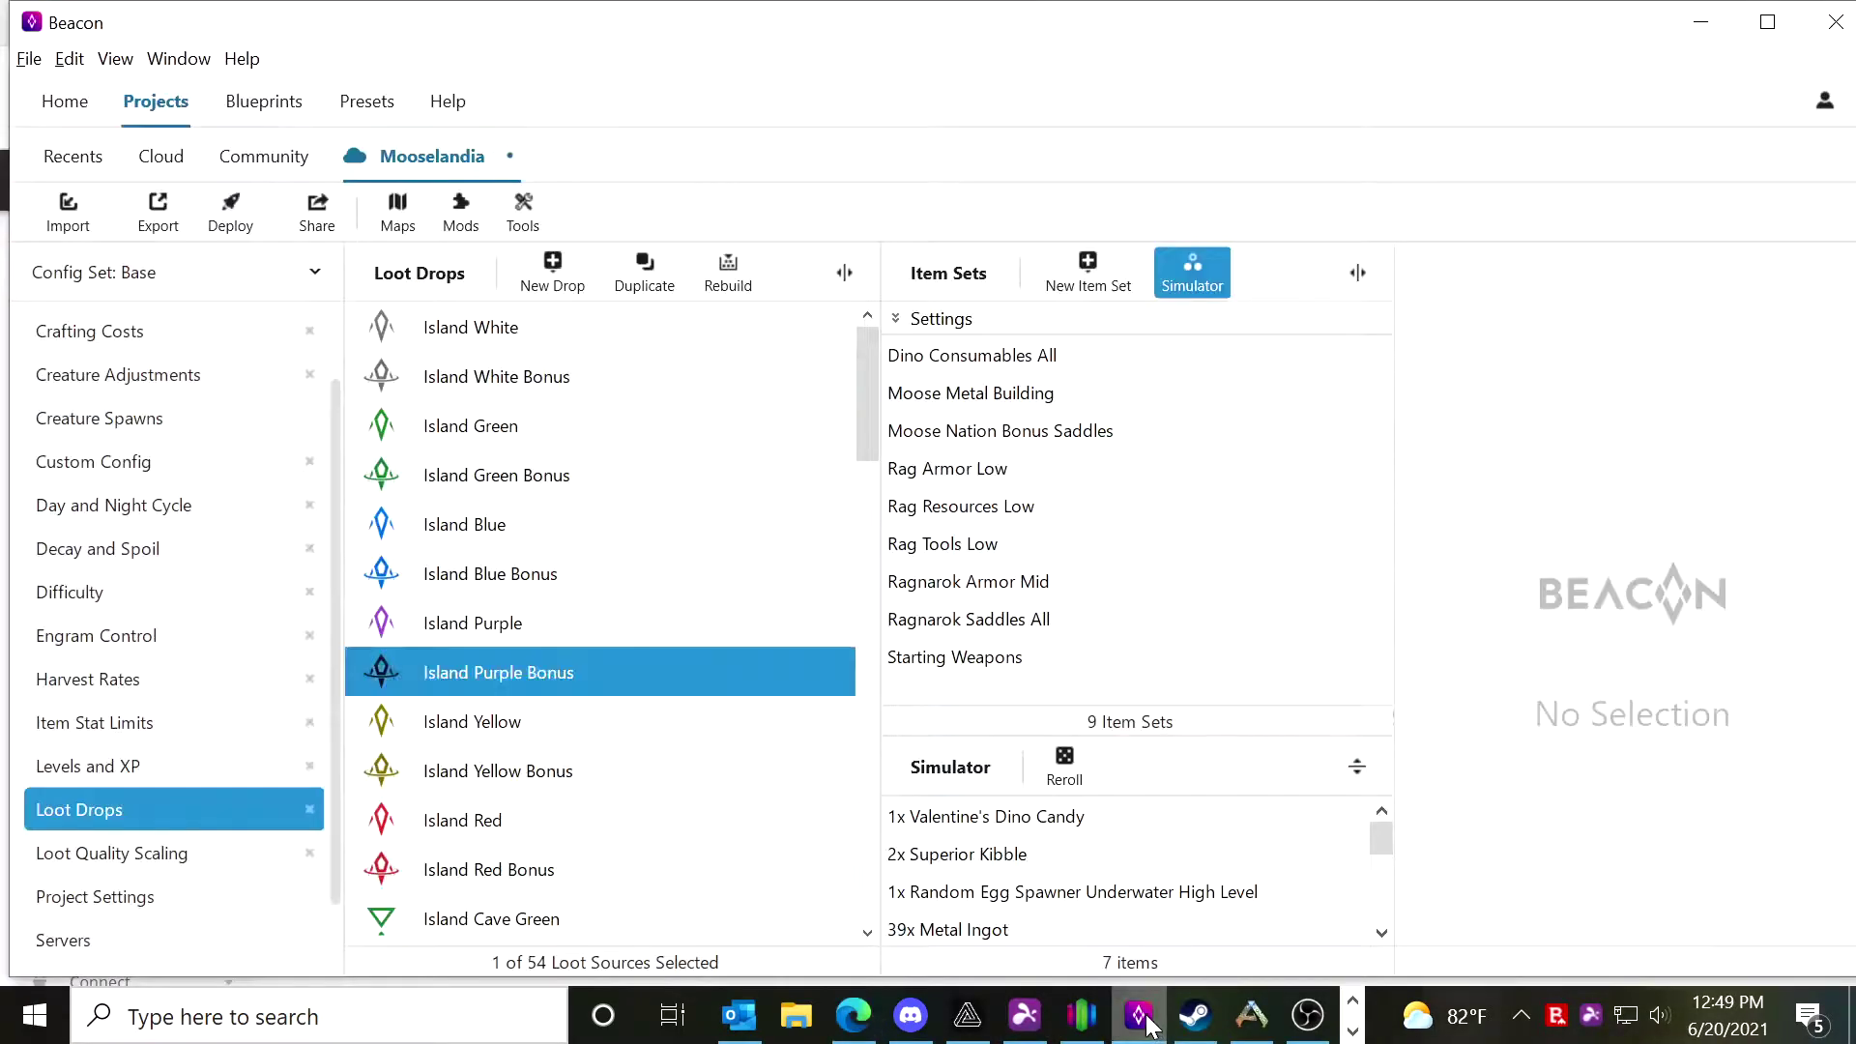
{"action": "left_click", "coordinate": [1151, 1023]}
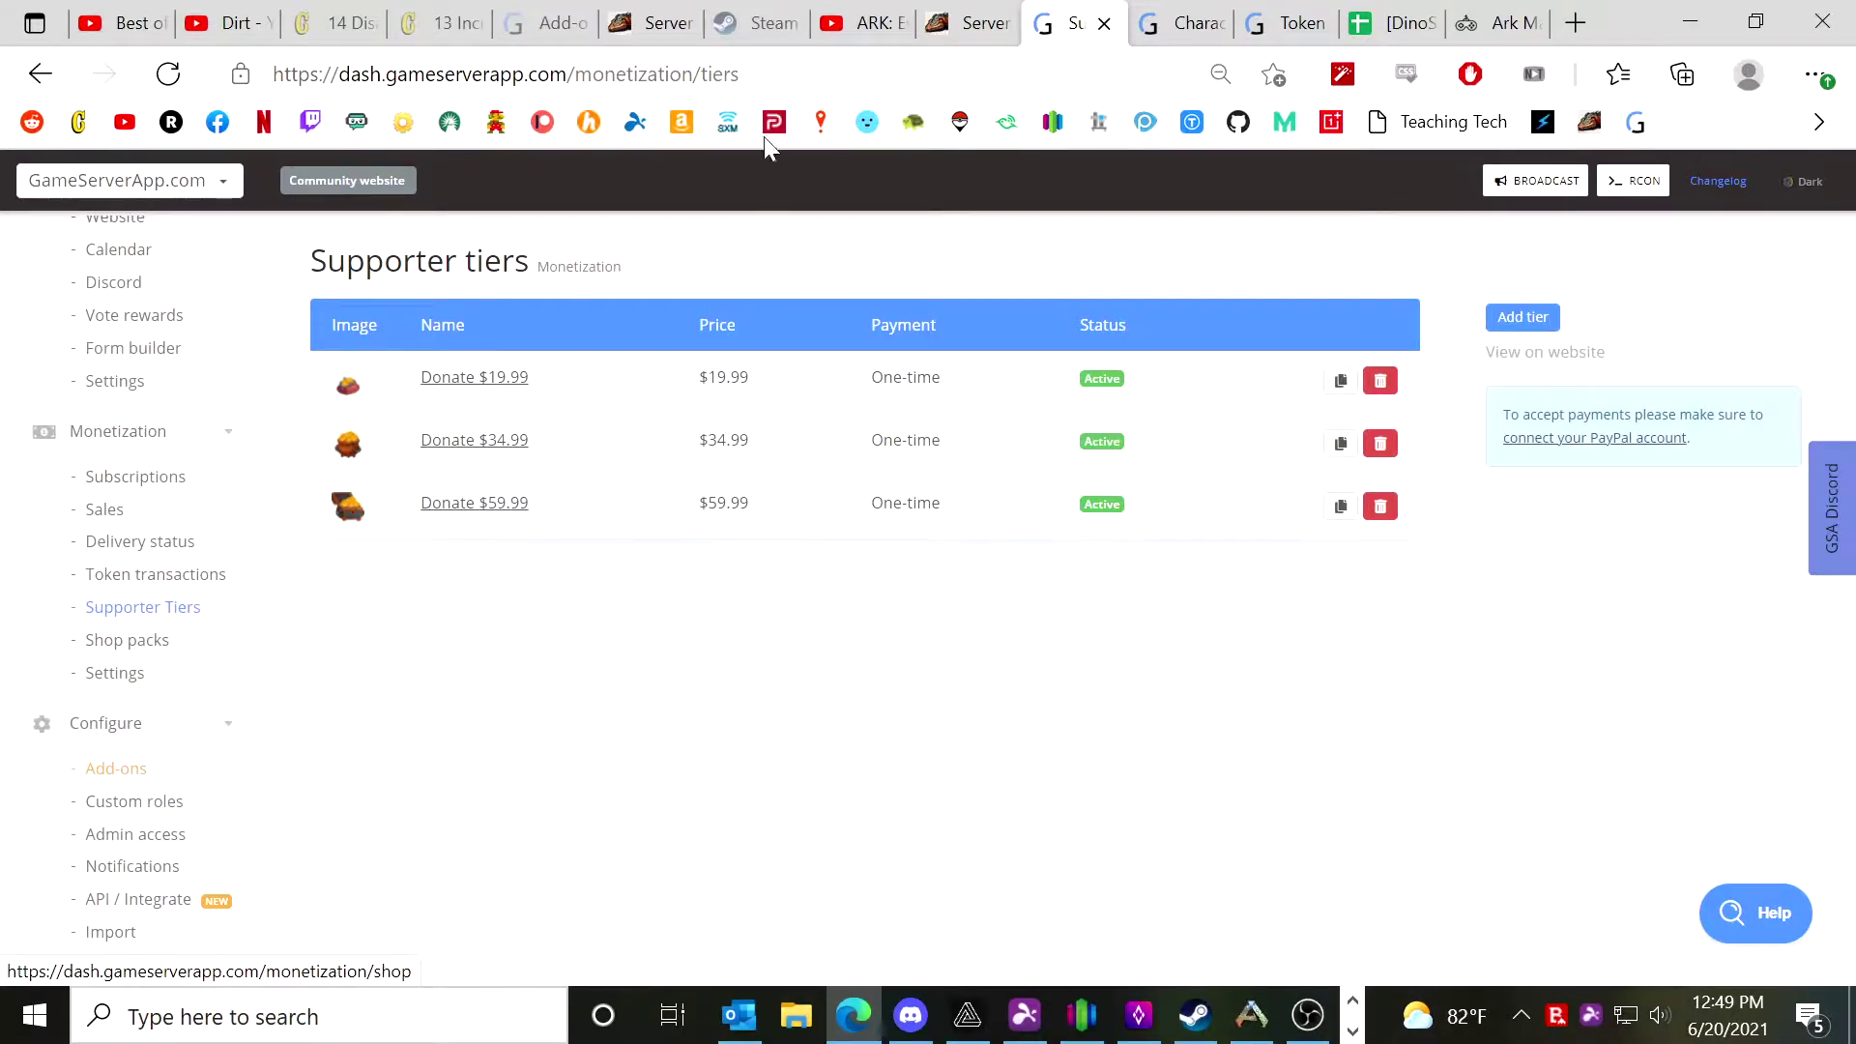
{"action": "left_click", "coordinate": [1243, 1020]}
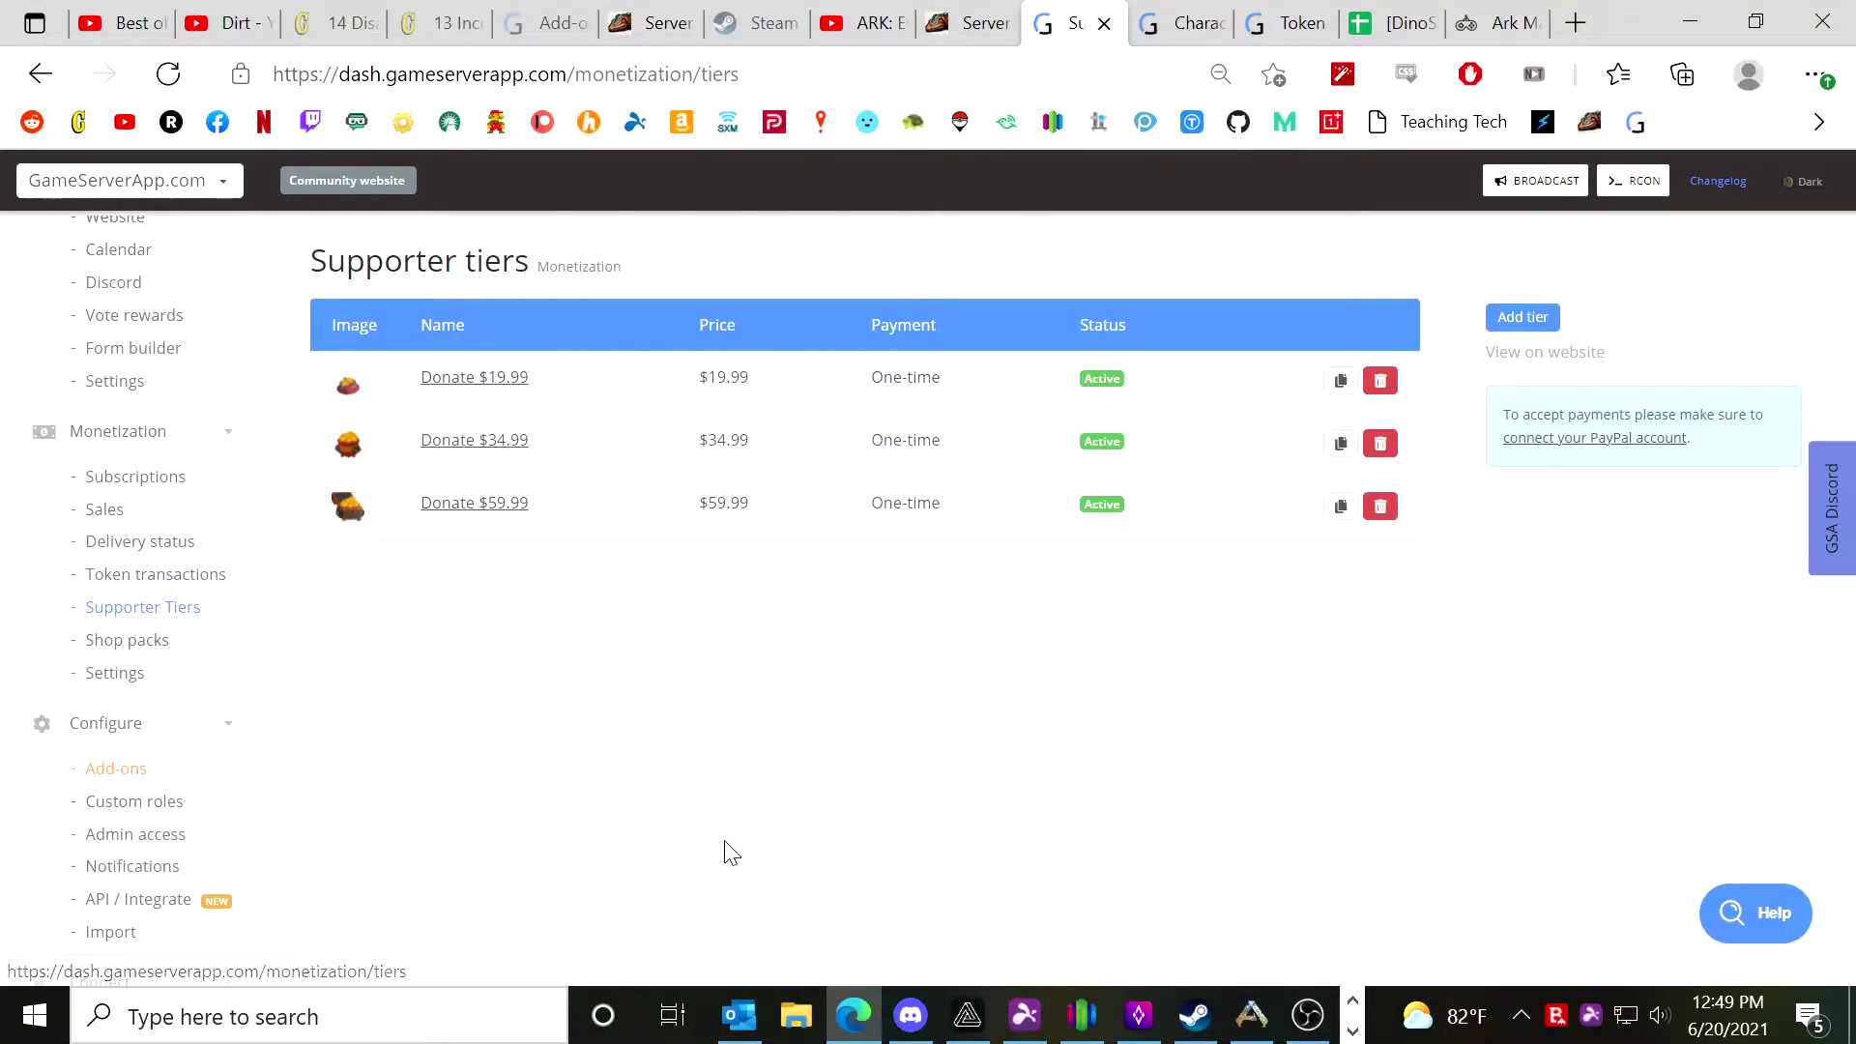
{"action": "key", "text": "alt+Tab"}
{"action": "key", "text": "alt+Tab"}
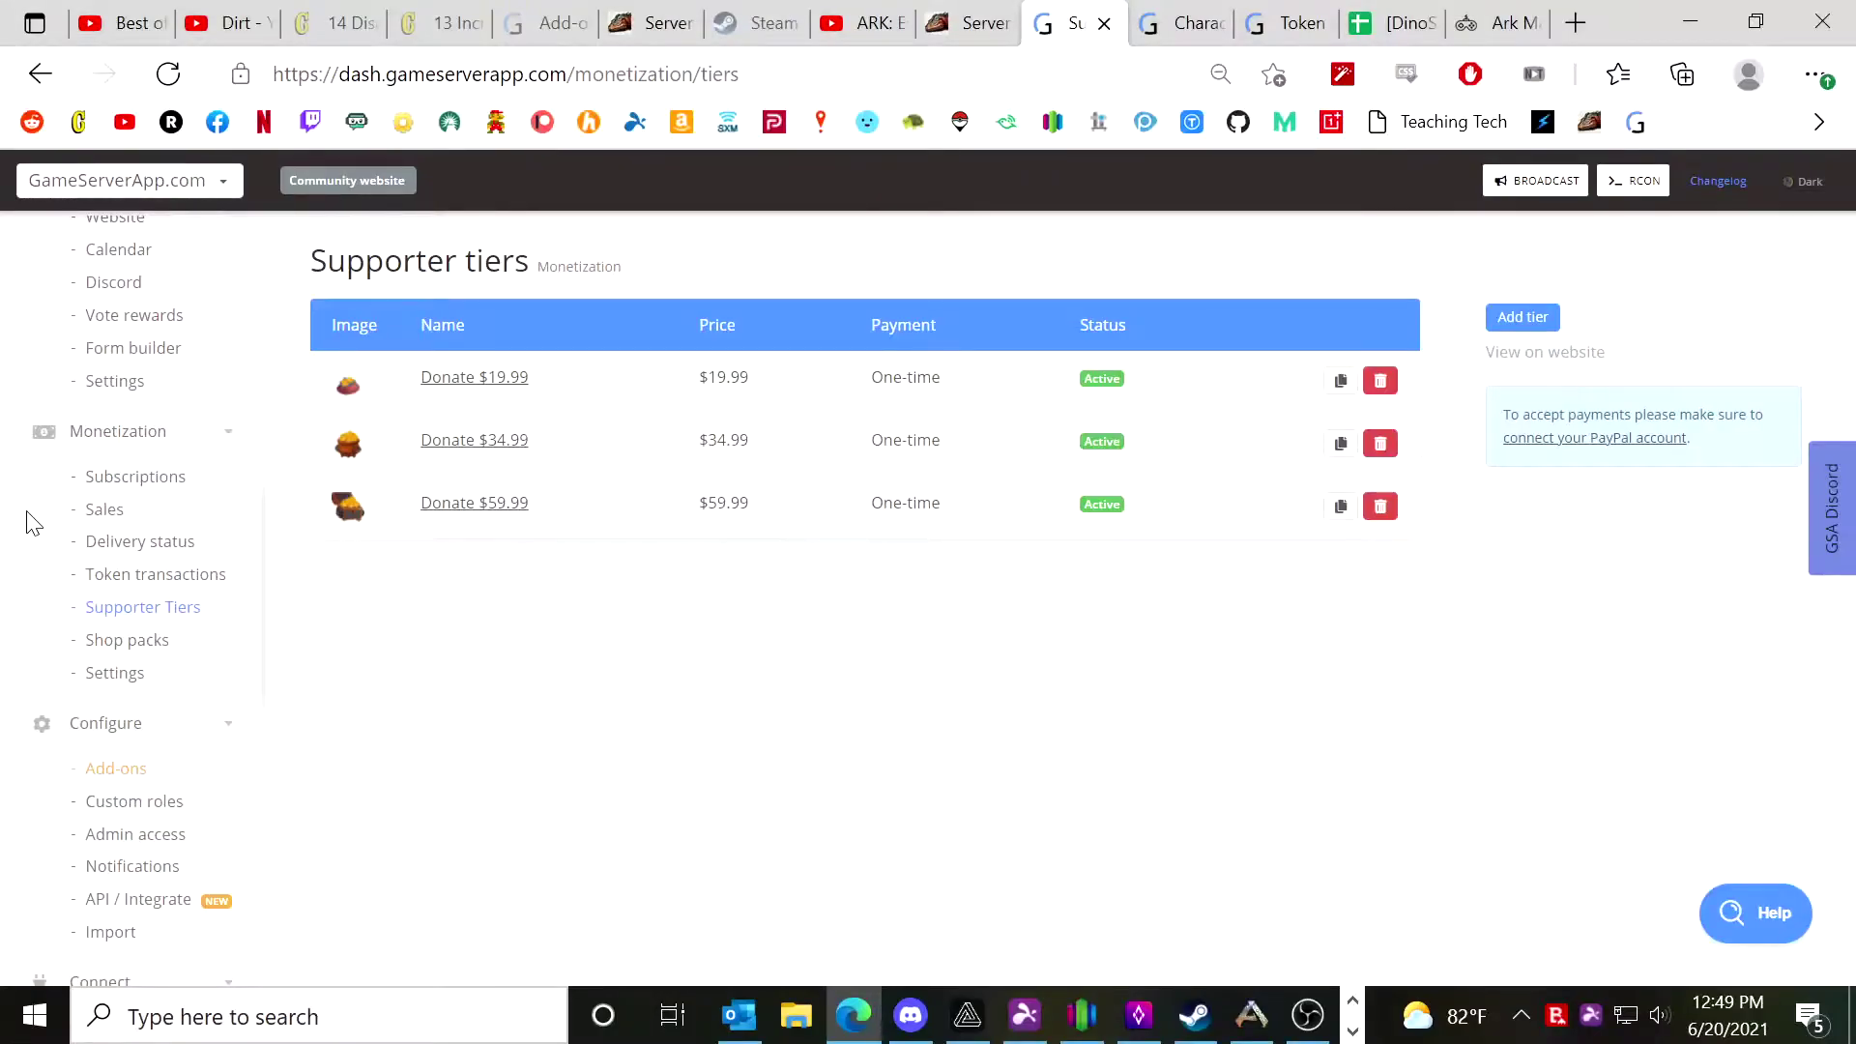
Open the details page of the level 103 character from the dashboard's Characters list.
{"action": "scroll", "coordinate": [152, 431], "scroll_direction": "up", "scroll_amount": 1}
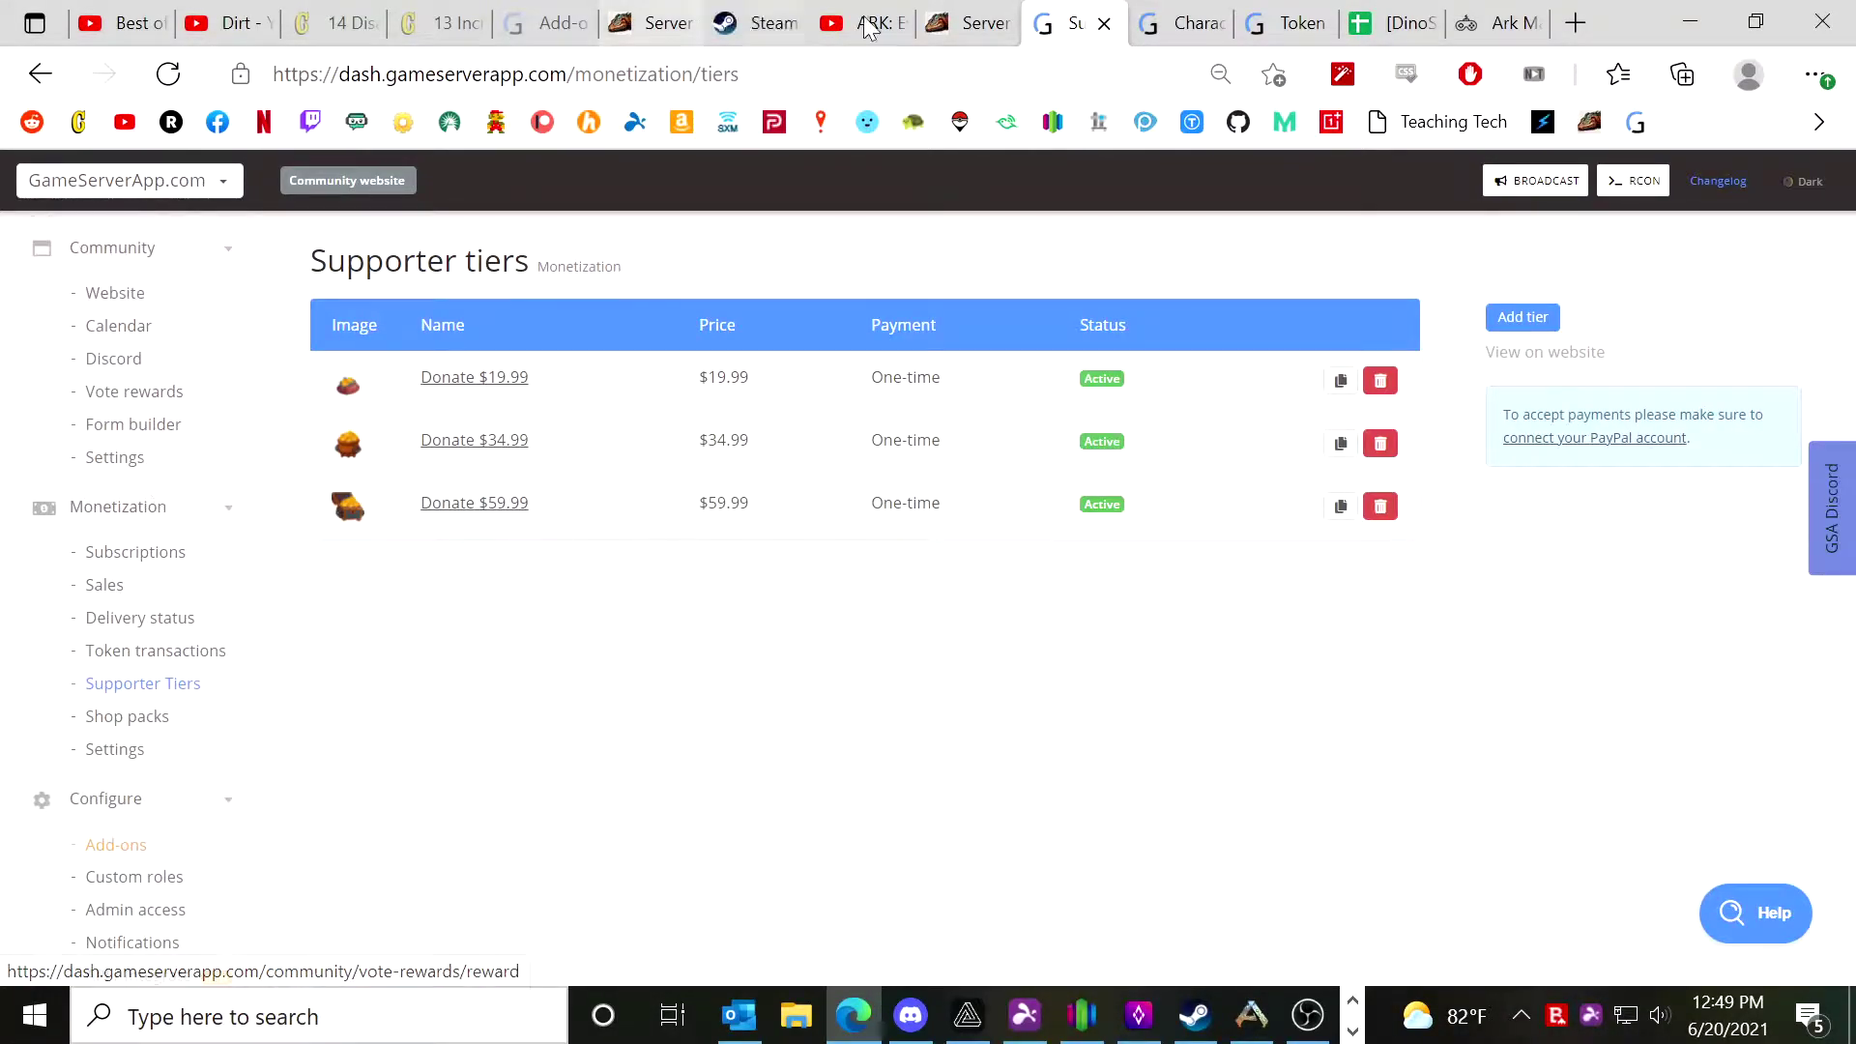
{"action": "scroll", "coordinate": [153, 392], "scroll_direction": "up", "scroll_amount": 2}
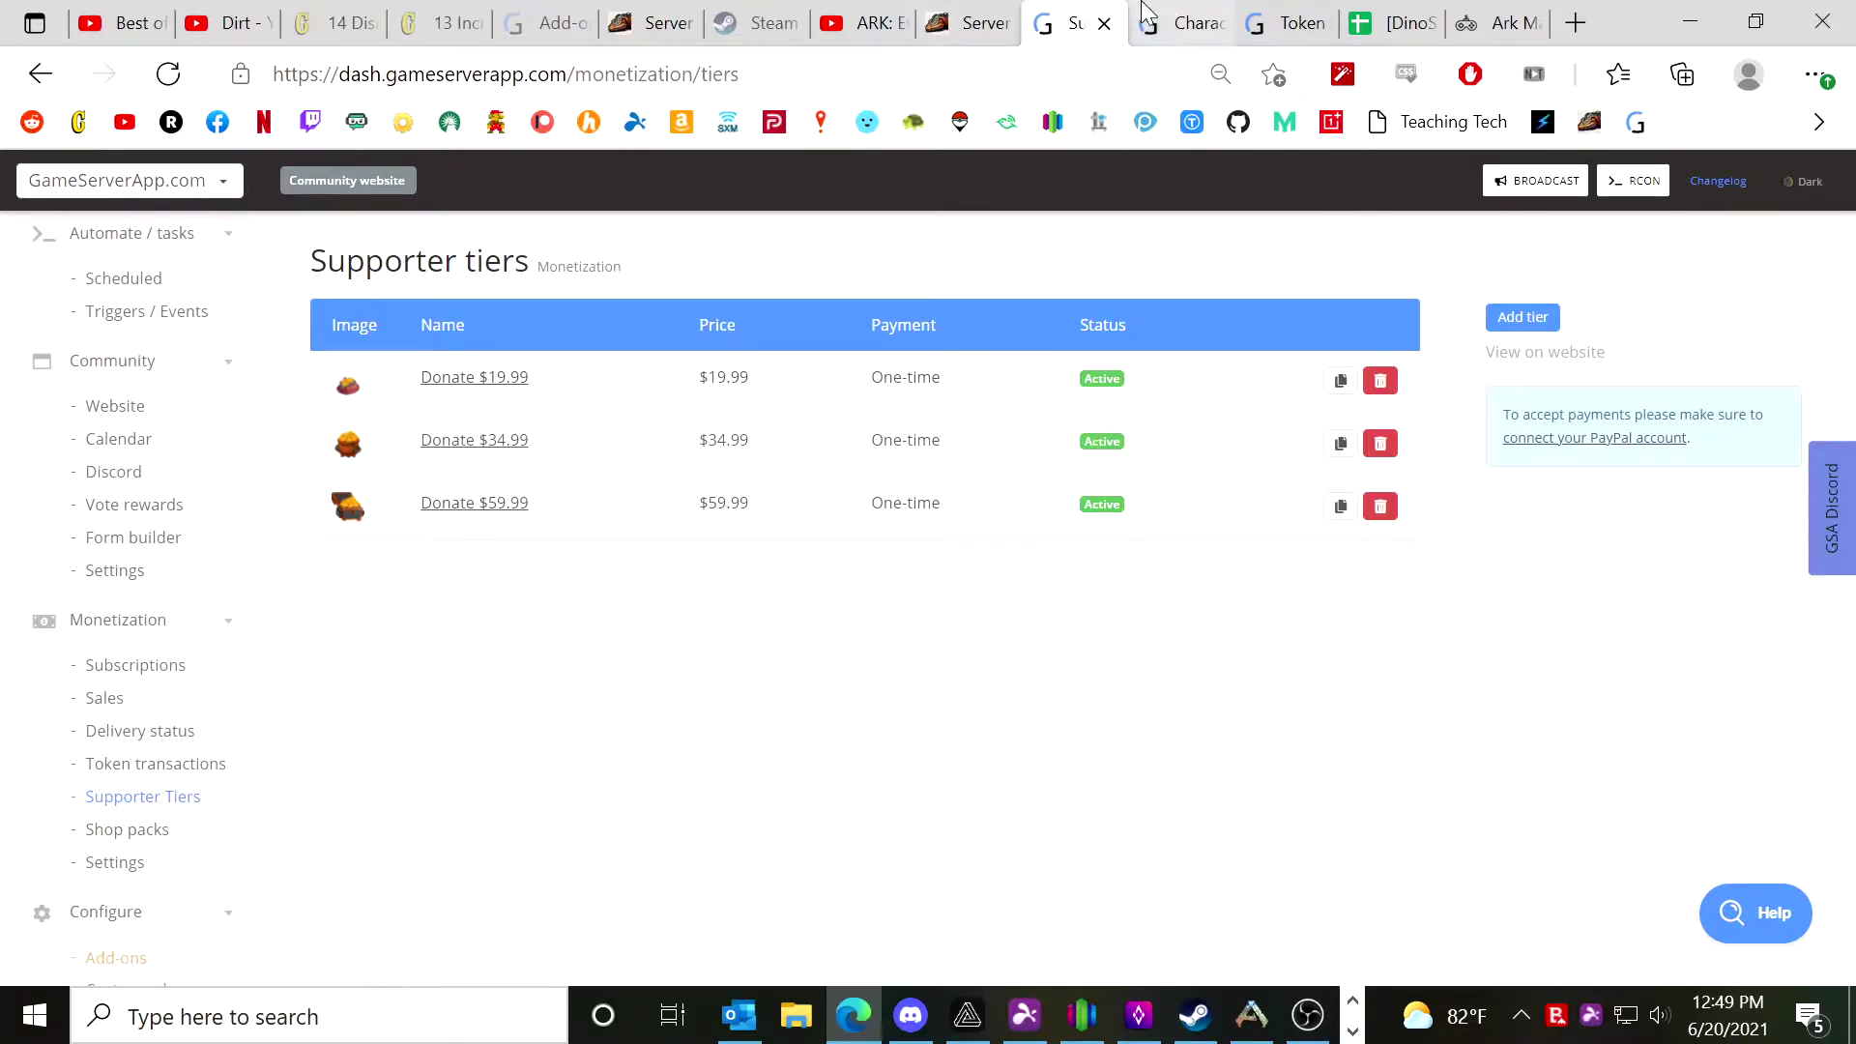
{"action": "key", "text": "ctrl+Tab"}
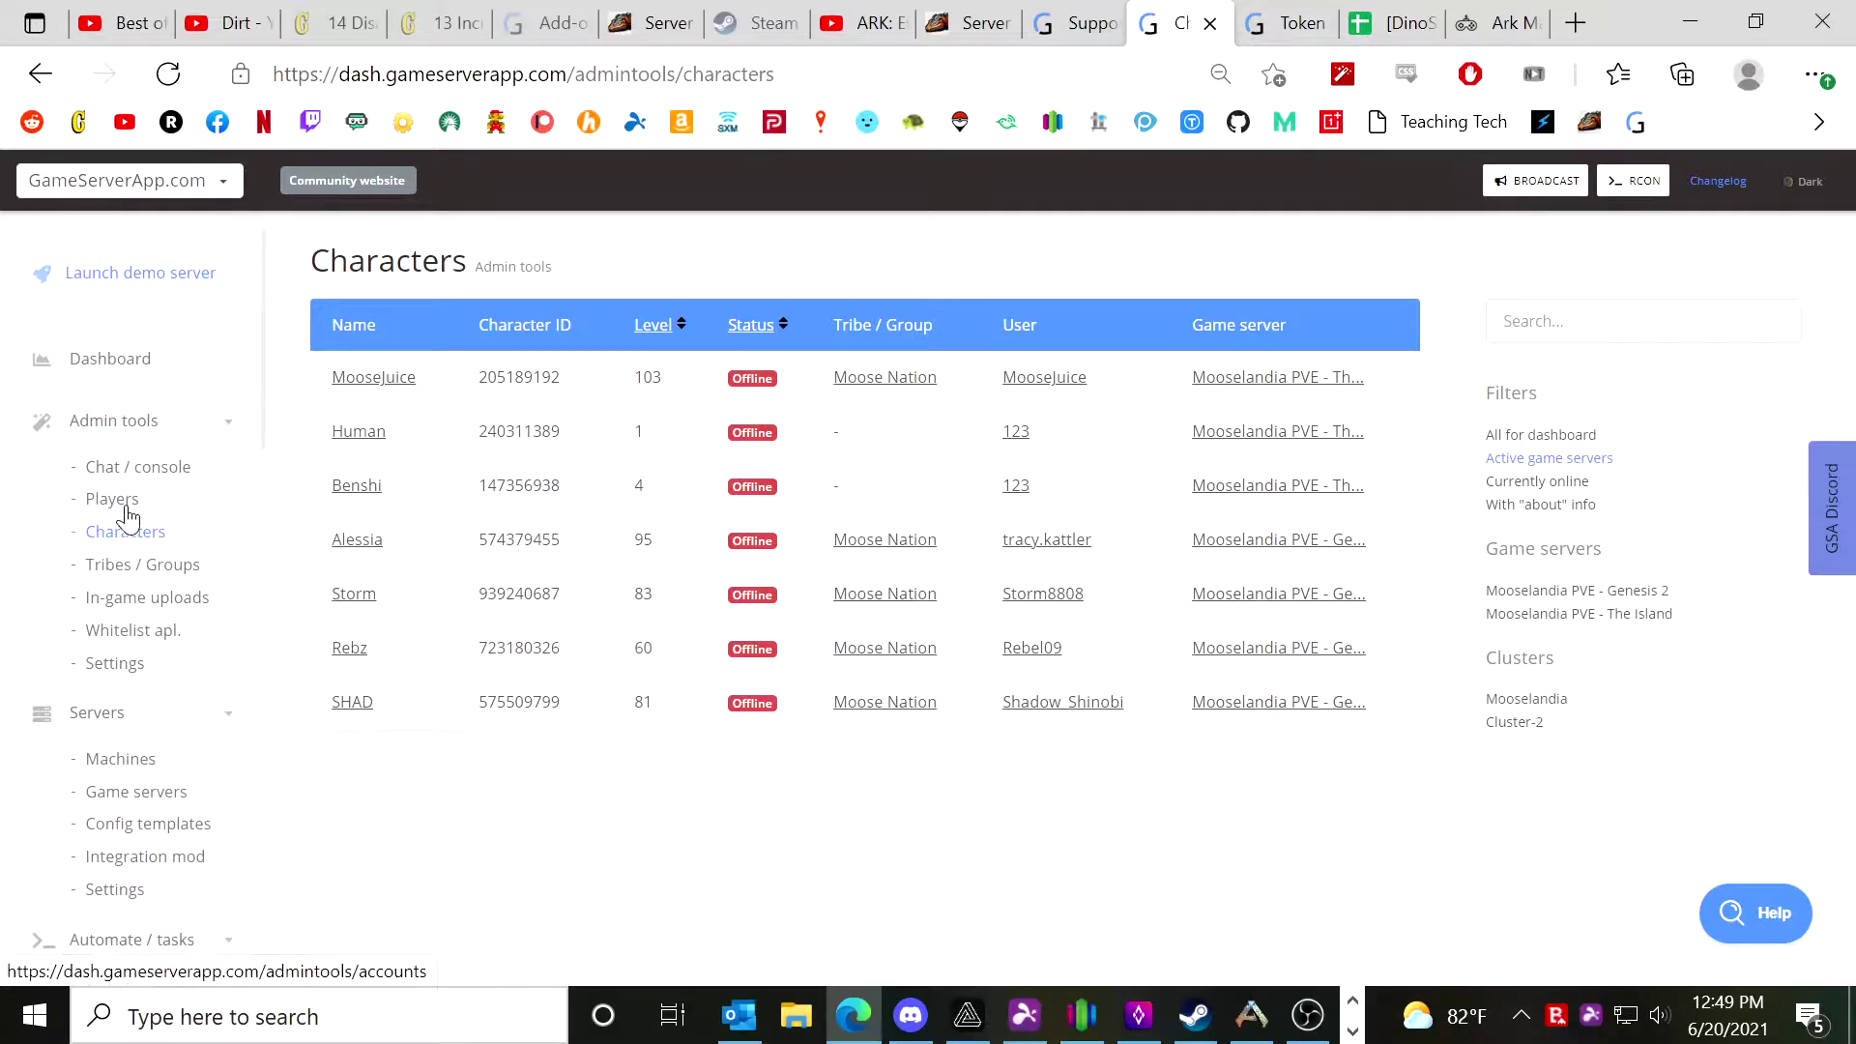
{"action": "left_click", "coordinate": [380, 379]}
{"action": "scroll", "coordinate": [1534, 663], "scroll_direction": "down", "scroll_amount": 3}
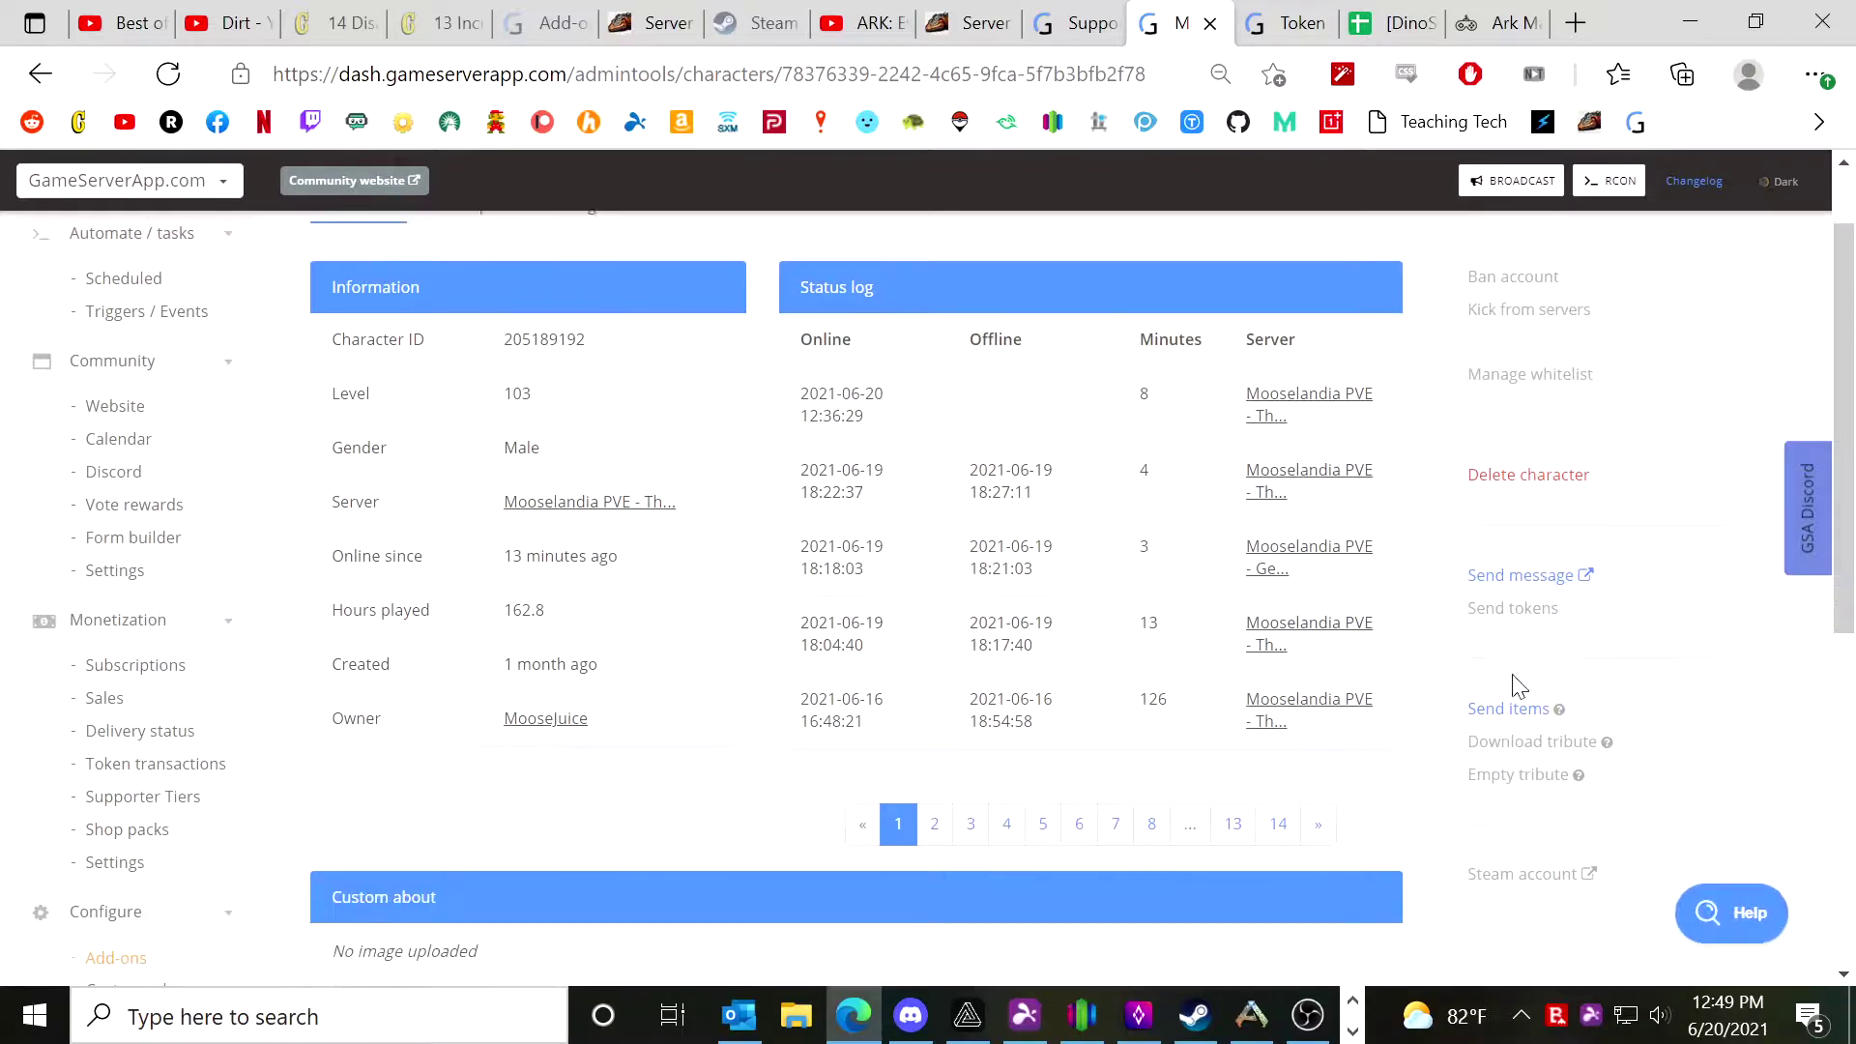
Start emptying the character's tribute data and choose Mooselandia PVE - The Island as the game server.
{"action": "left_click", "coordinate": [1542, 626]}
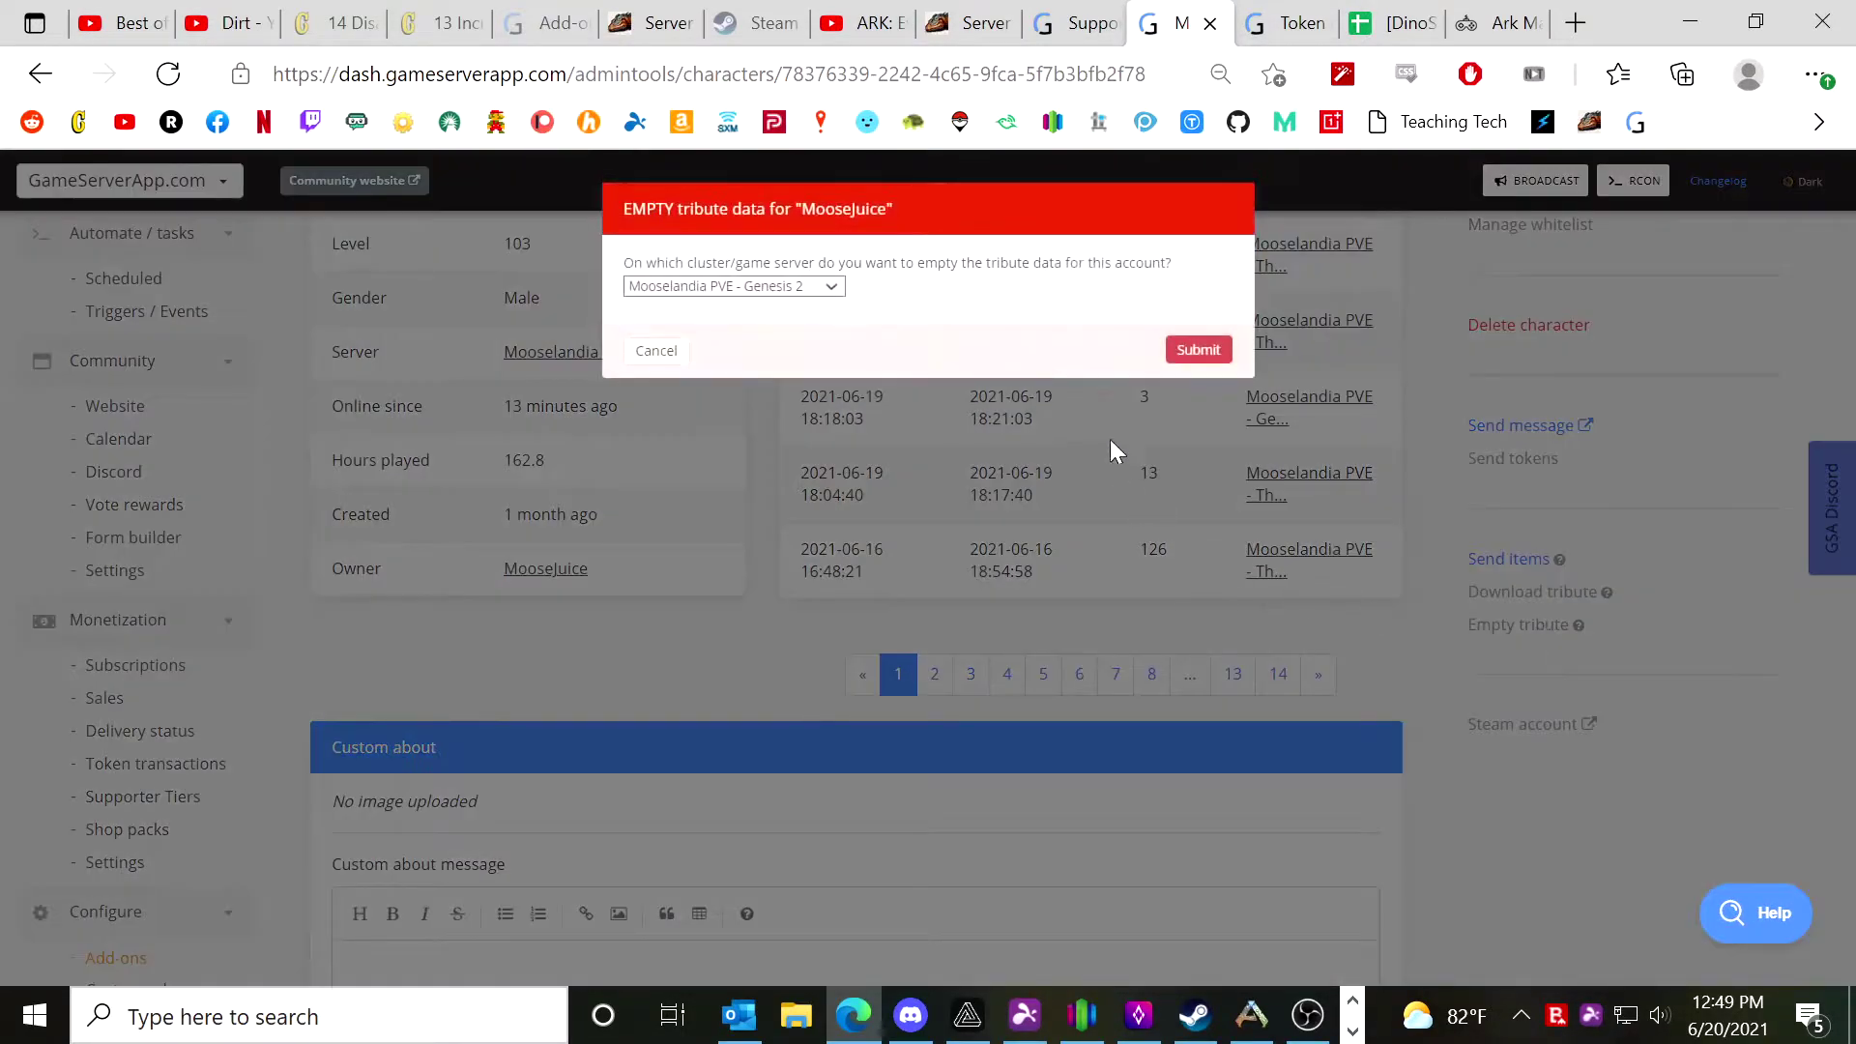
{"action": "left_click", "coordinate": [829, 288]}
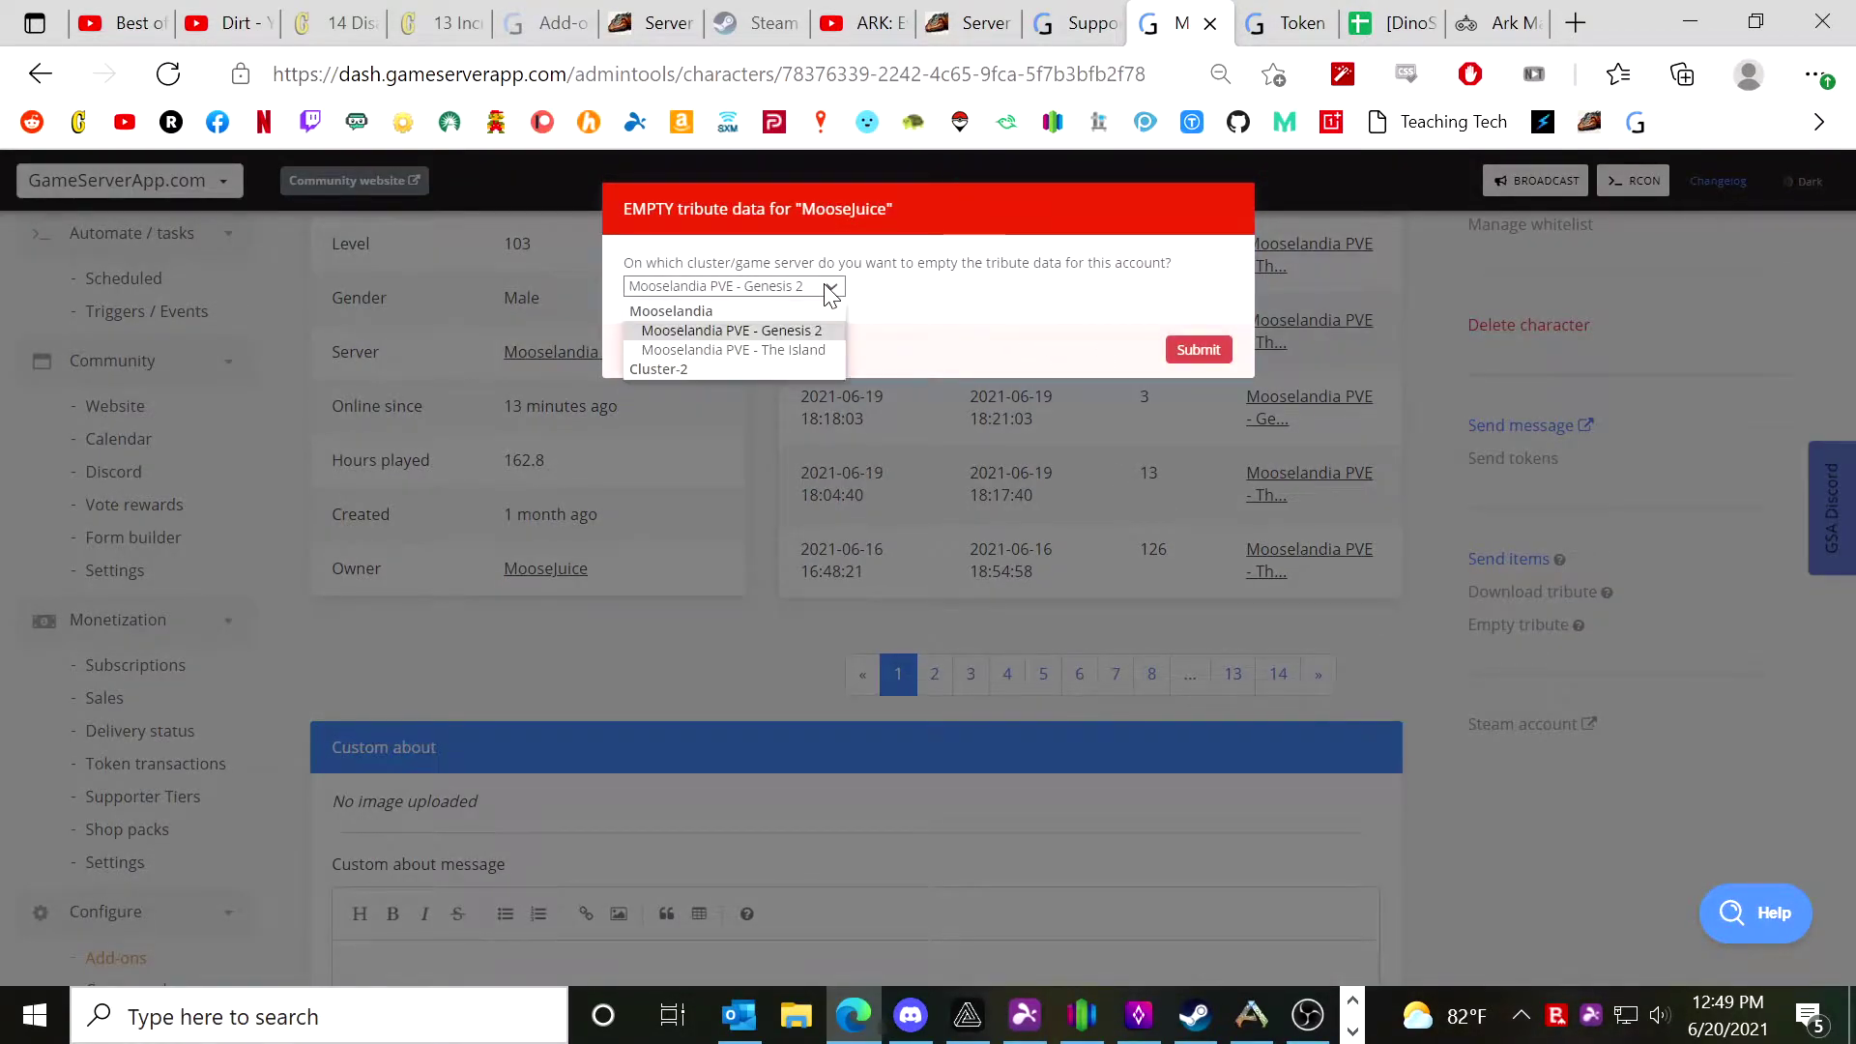
{"action": "left_click", "coordinate": [738, 351]}
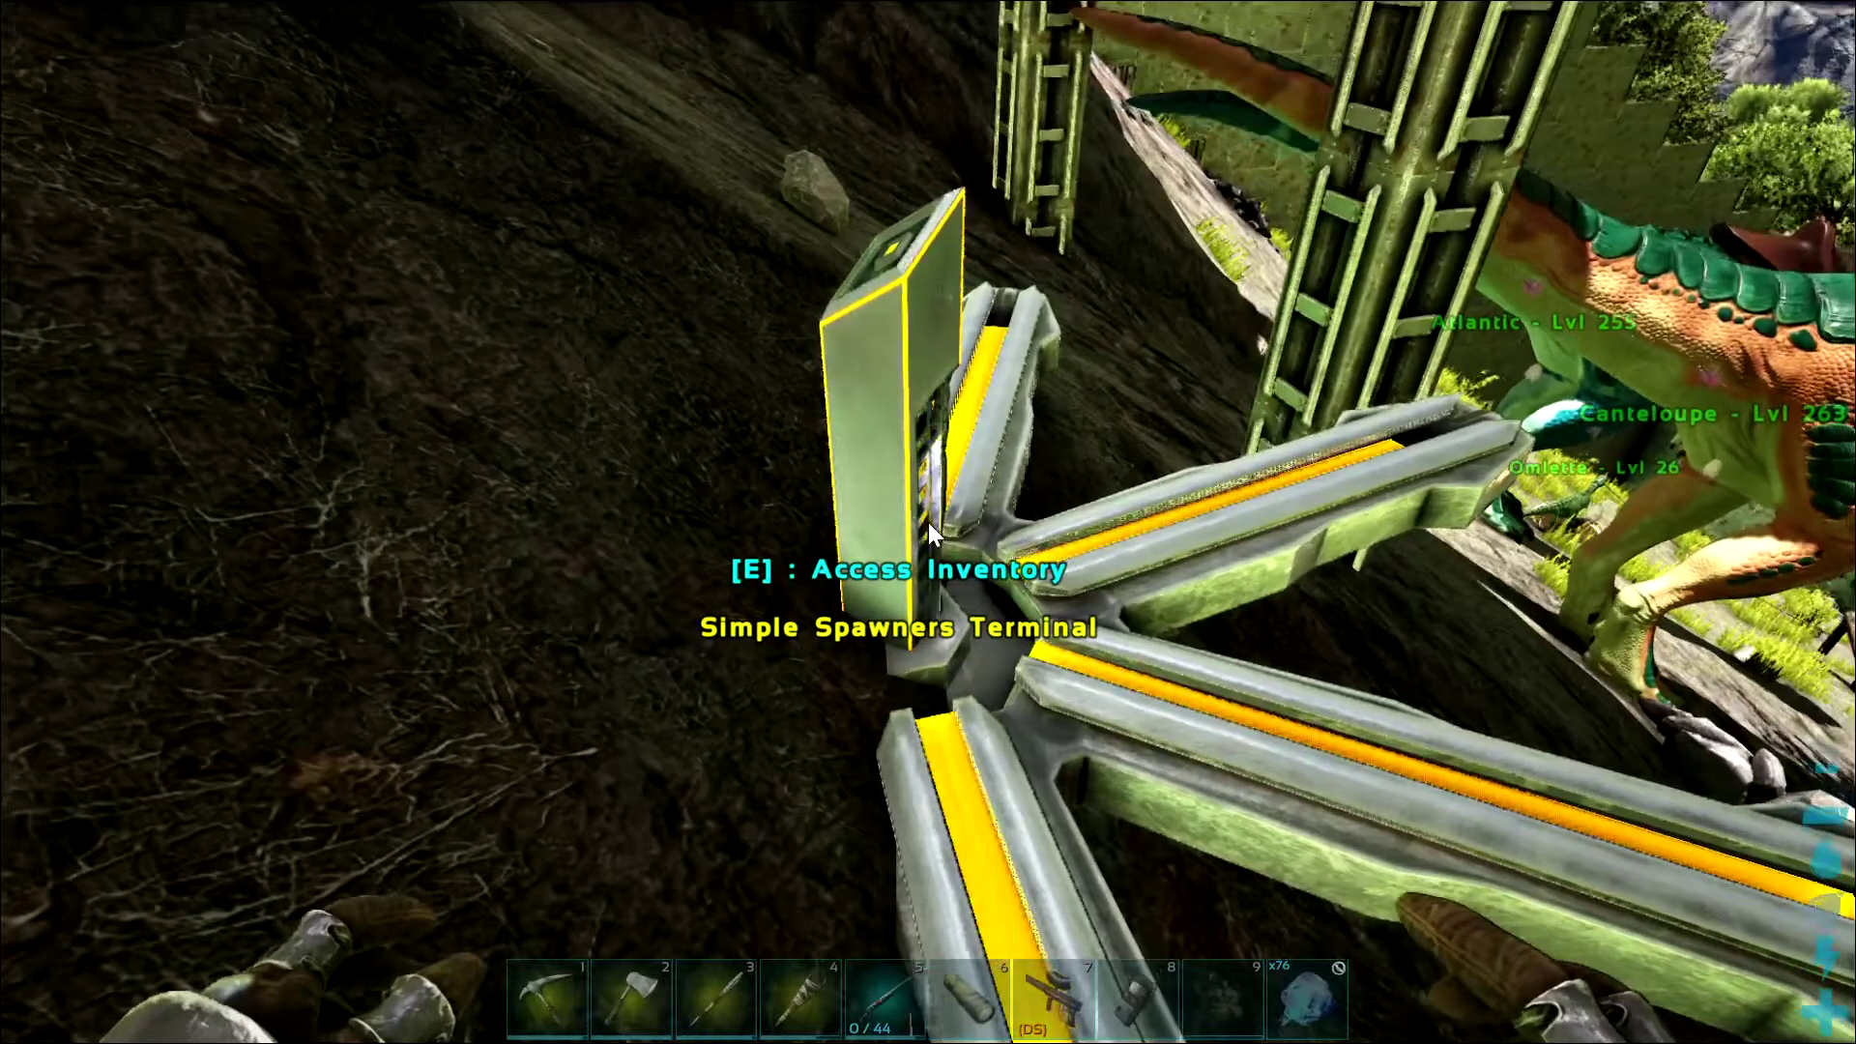
Access the transmitter in ARK and display its uploaded ARK data items.
{"action": "key", "text": "e"}
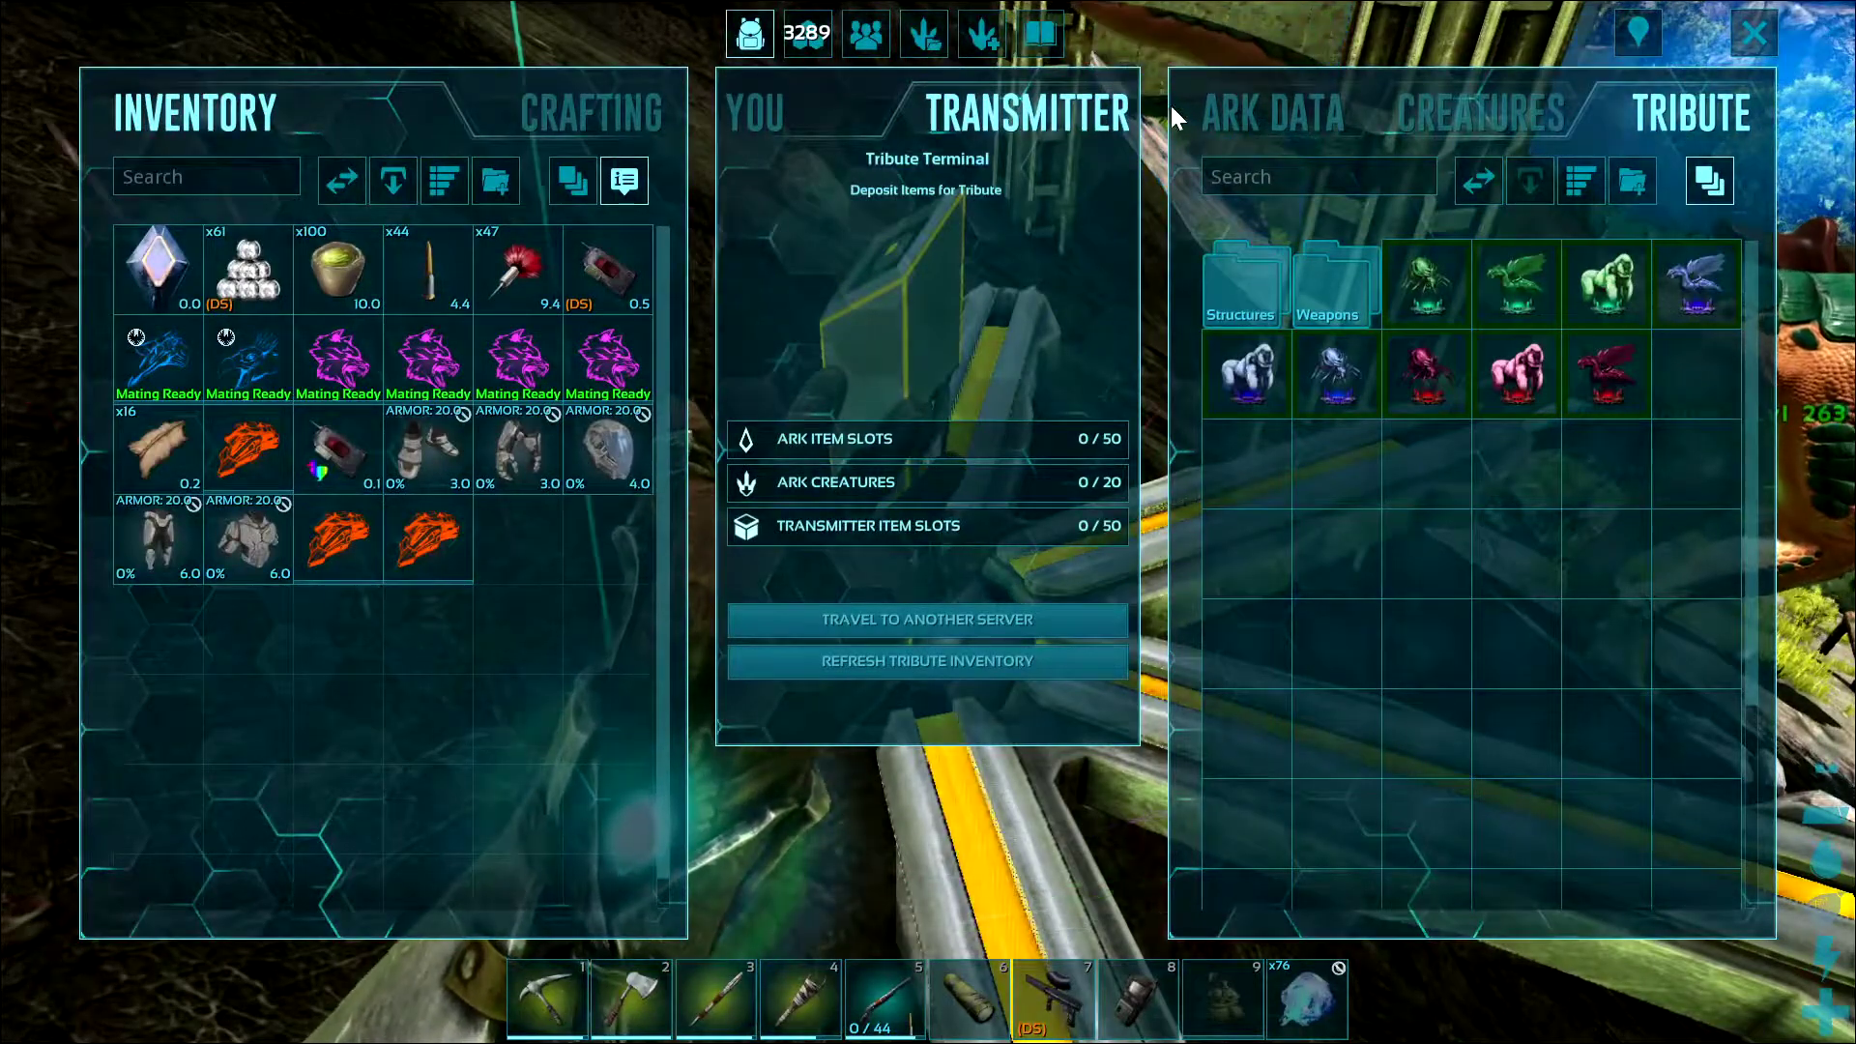
{"action": "left_click", "coordinate": [1431, 108]}
{"action": "left_click", "coordinate": [1305, 106]}
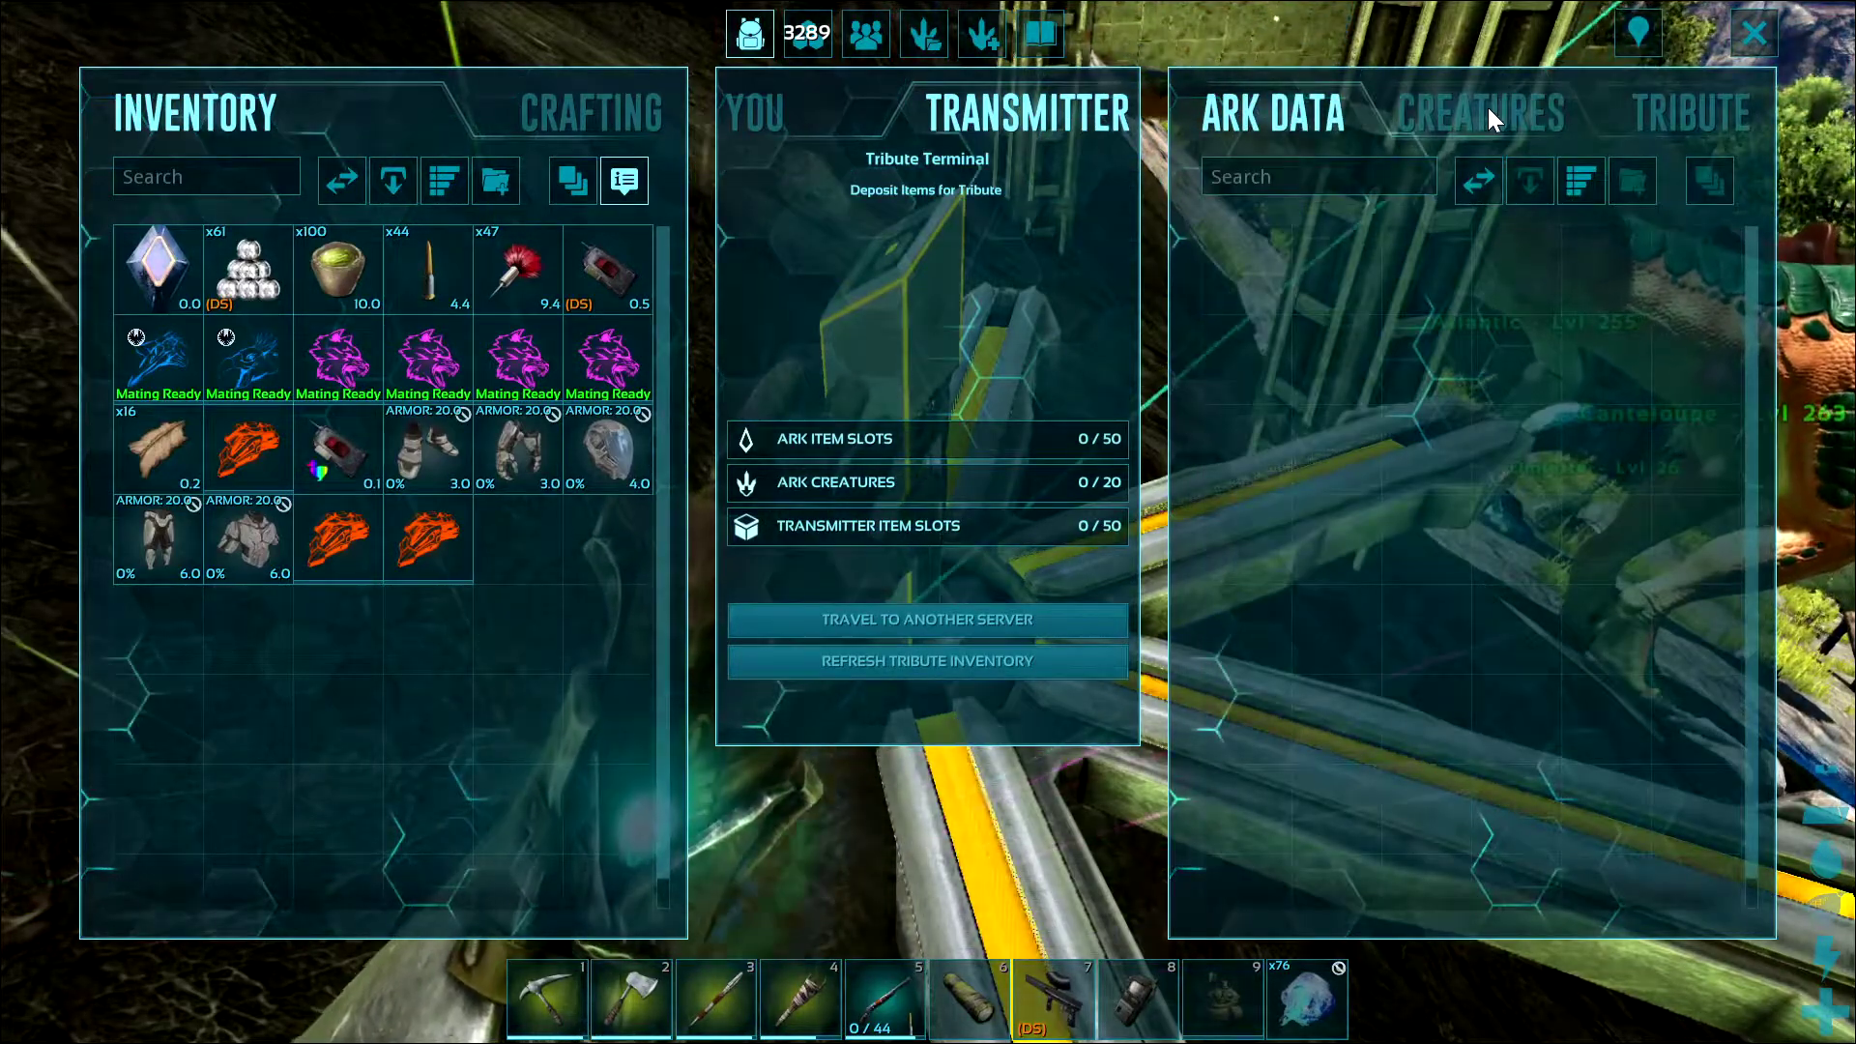
Transfer the Federation Exo Boots and Federation Exo-Gloves skins from the inventory to the transmitter's ARK data.
{"action": "mouse_move", "coordinate": [460, 516]}
{"action": "left_click_drag", "start_coordinate": [428, 537], "coordinate": [520, 548]}
{"action": "mouse_move", "coordinate": [427, 462]}
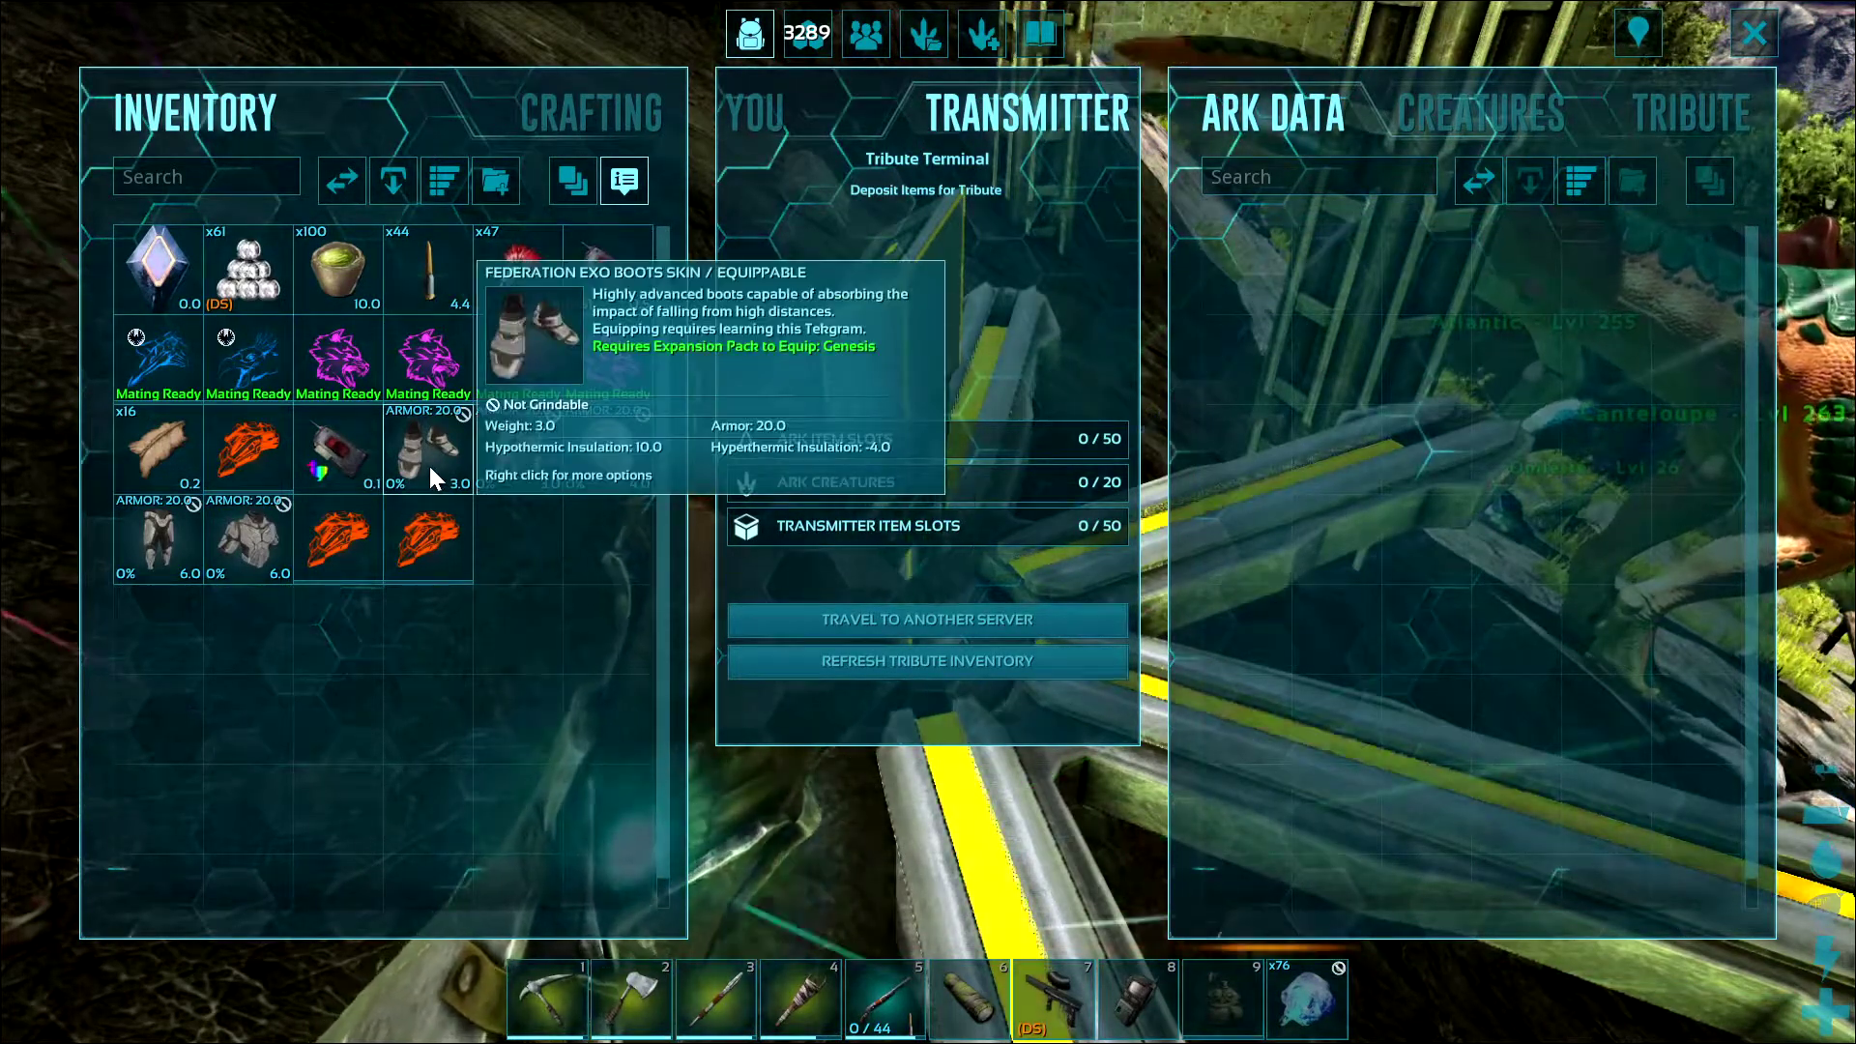
{"action": "left_click_drag", "start_coordinate": [449, 444], "coordinate": [1288, 346]}
{"action": "left_click_drag", "start_coordinate": [429, 447], "coordinate": [1257, 348]}
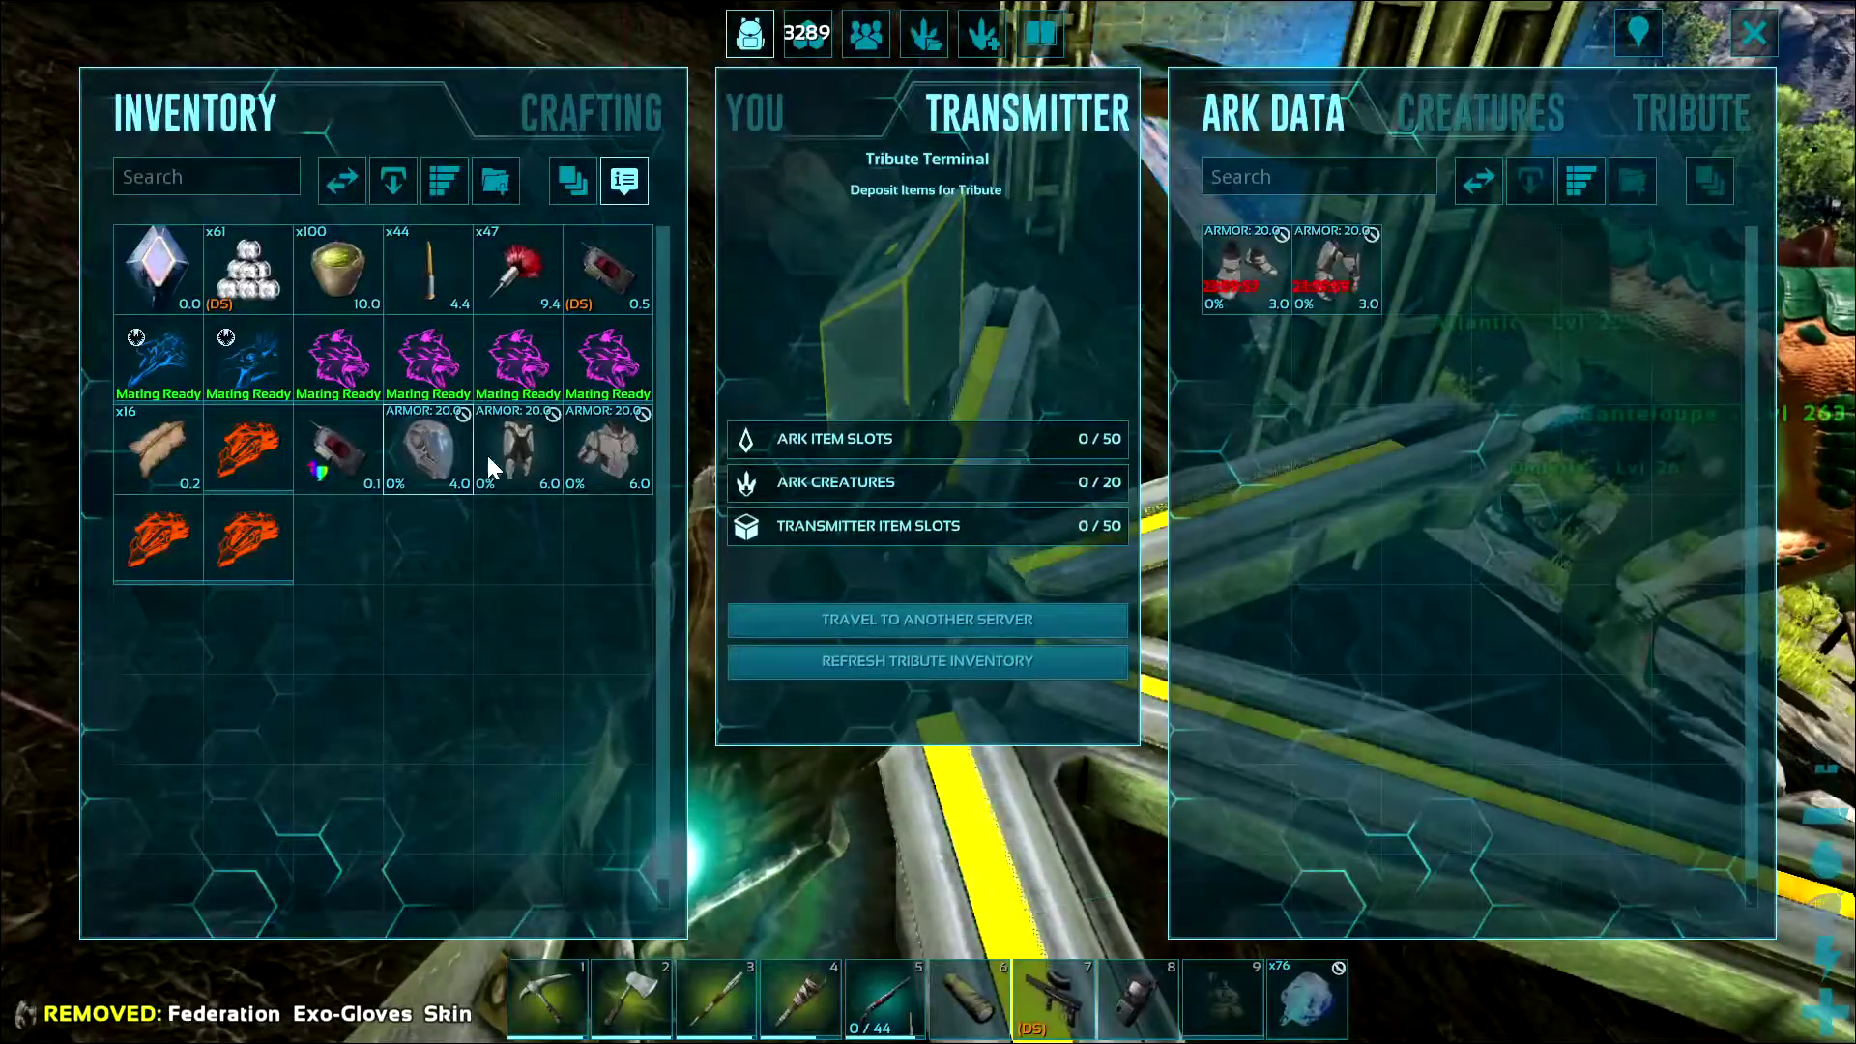
Transfer the Federation Exo helmet, leggings and chestpiece skins from the inventory to the transmitter's ARK data.
{"action": "left_click_drag", "start_coordinate": [445, 457], "coordinate": [1518, 393]}
{"action": "left_click_drag", "start_coordinate": [425, 444], "coordinate": [1481, 380]}
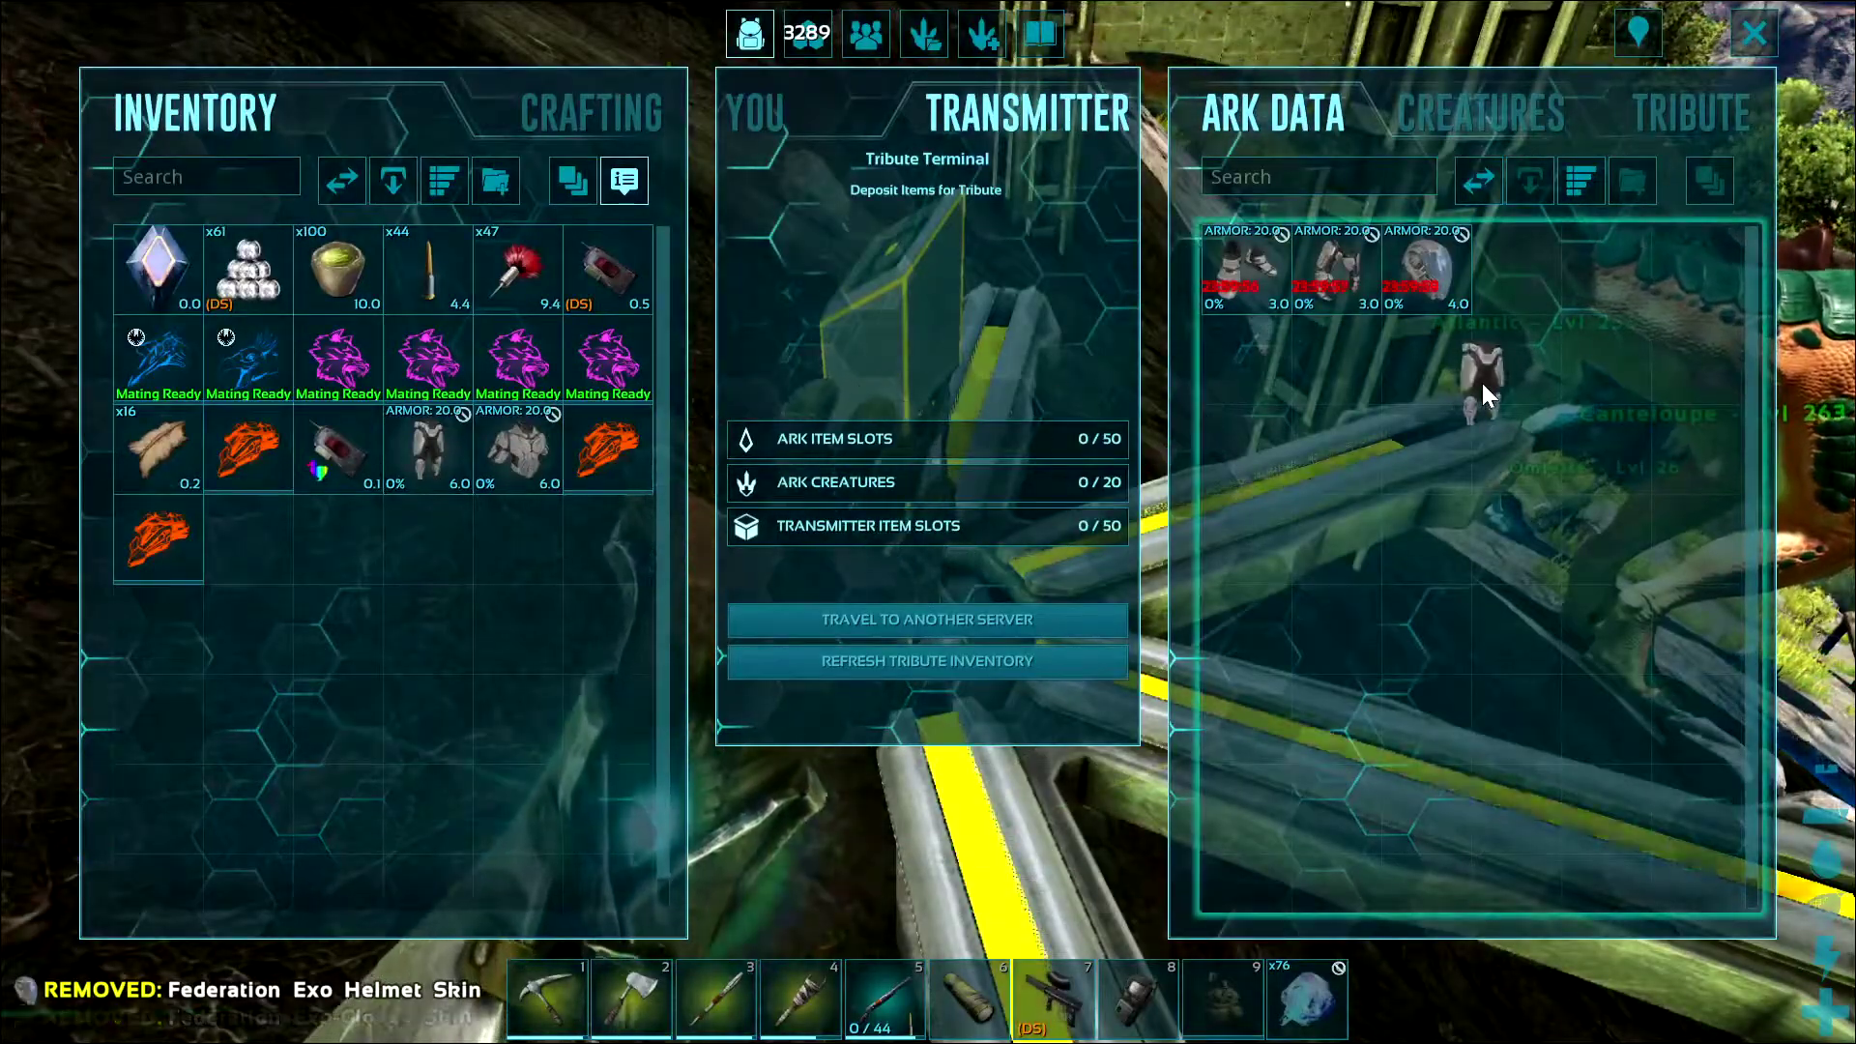
{"action": "left_click_drag", "start_coordinate": [452, 462], "coordinate": [1535, 380]}
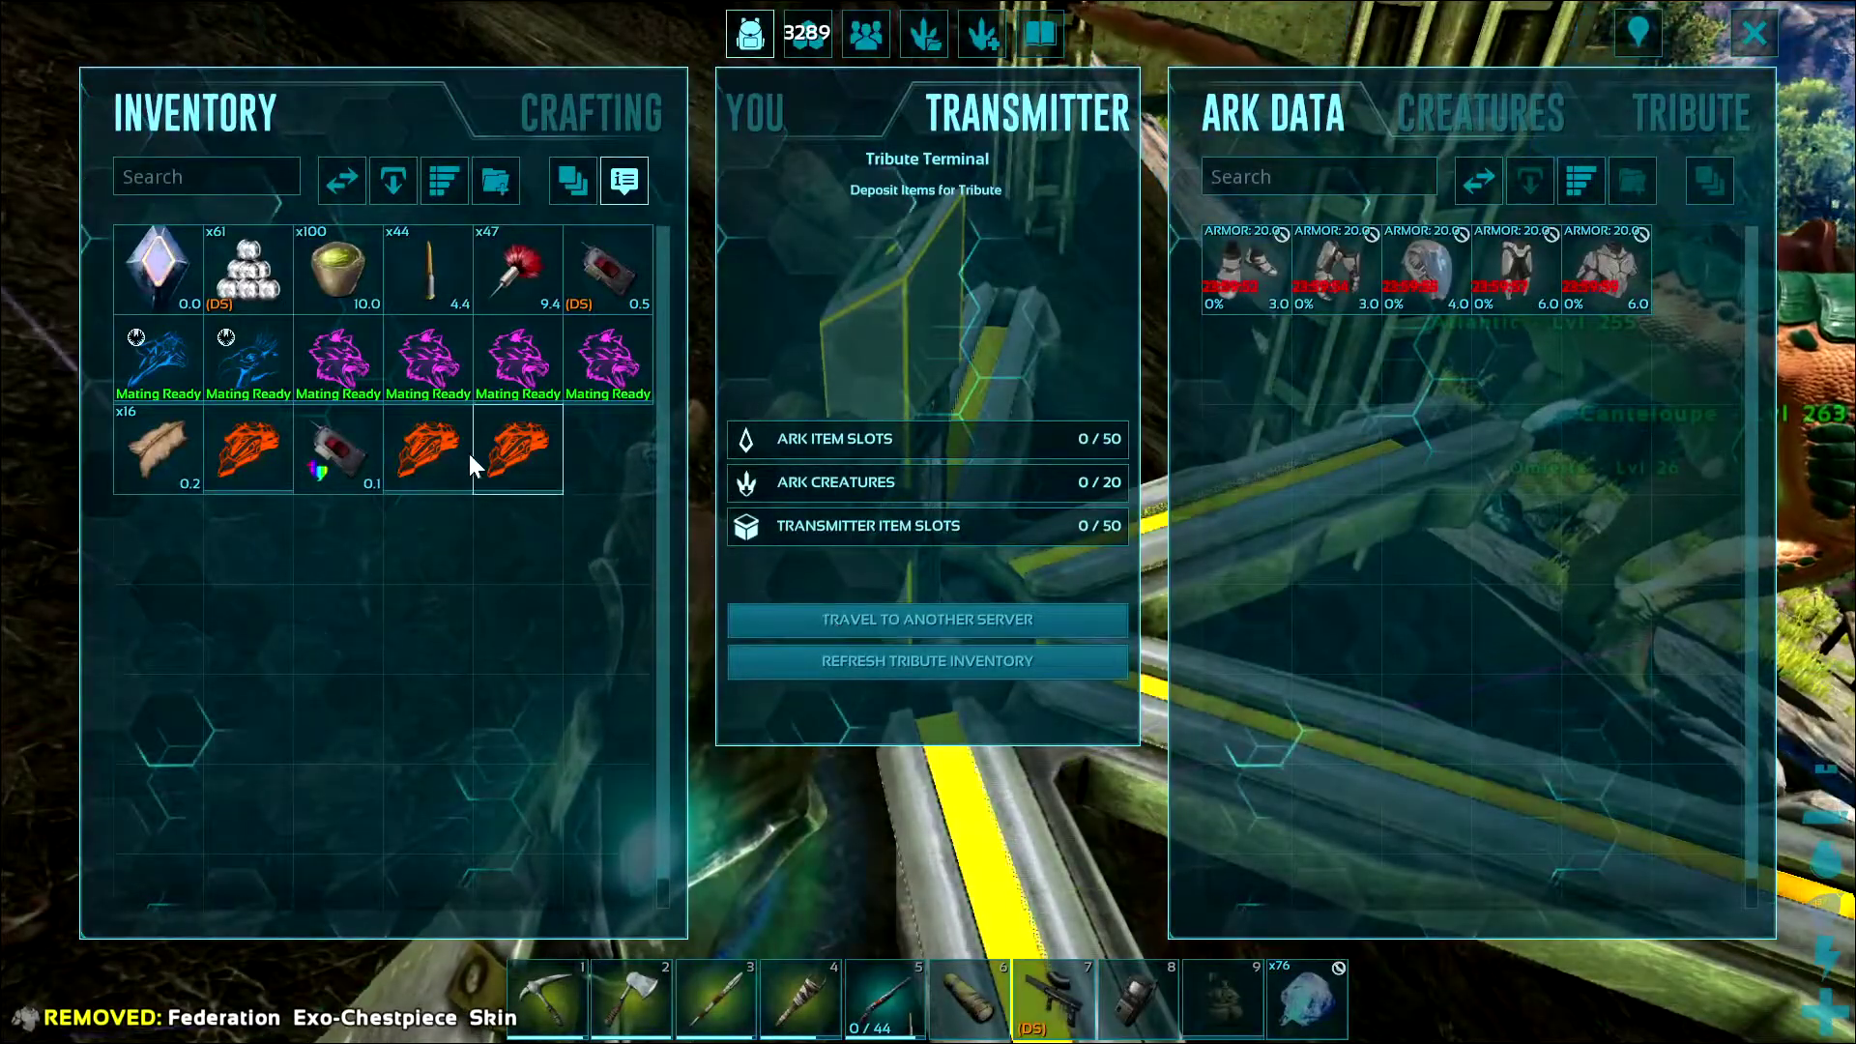
Transfer a captured Tek Stryder, the stack of 16 items and the stack of 44 ammo to the transmitter's ARK data.
{"action": "mouse_move", "coordinate": [501, 429]}
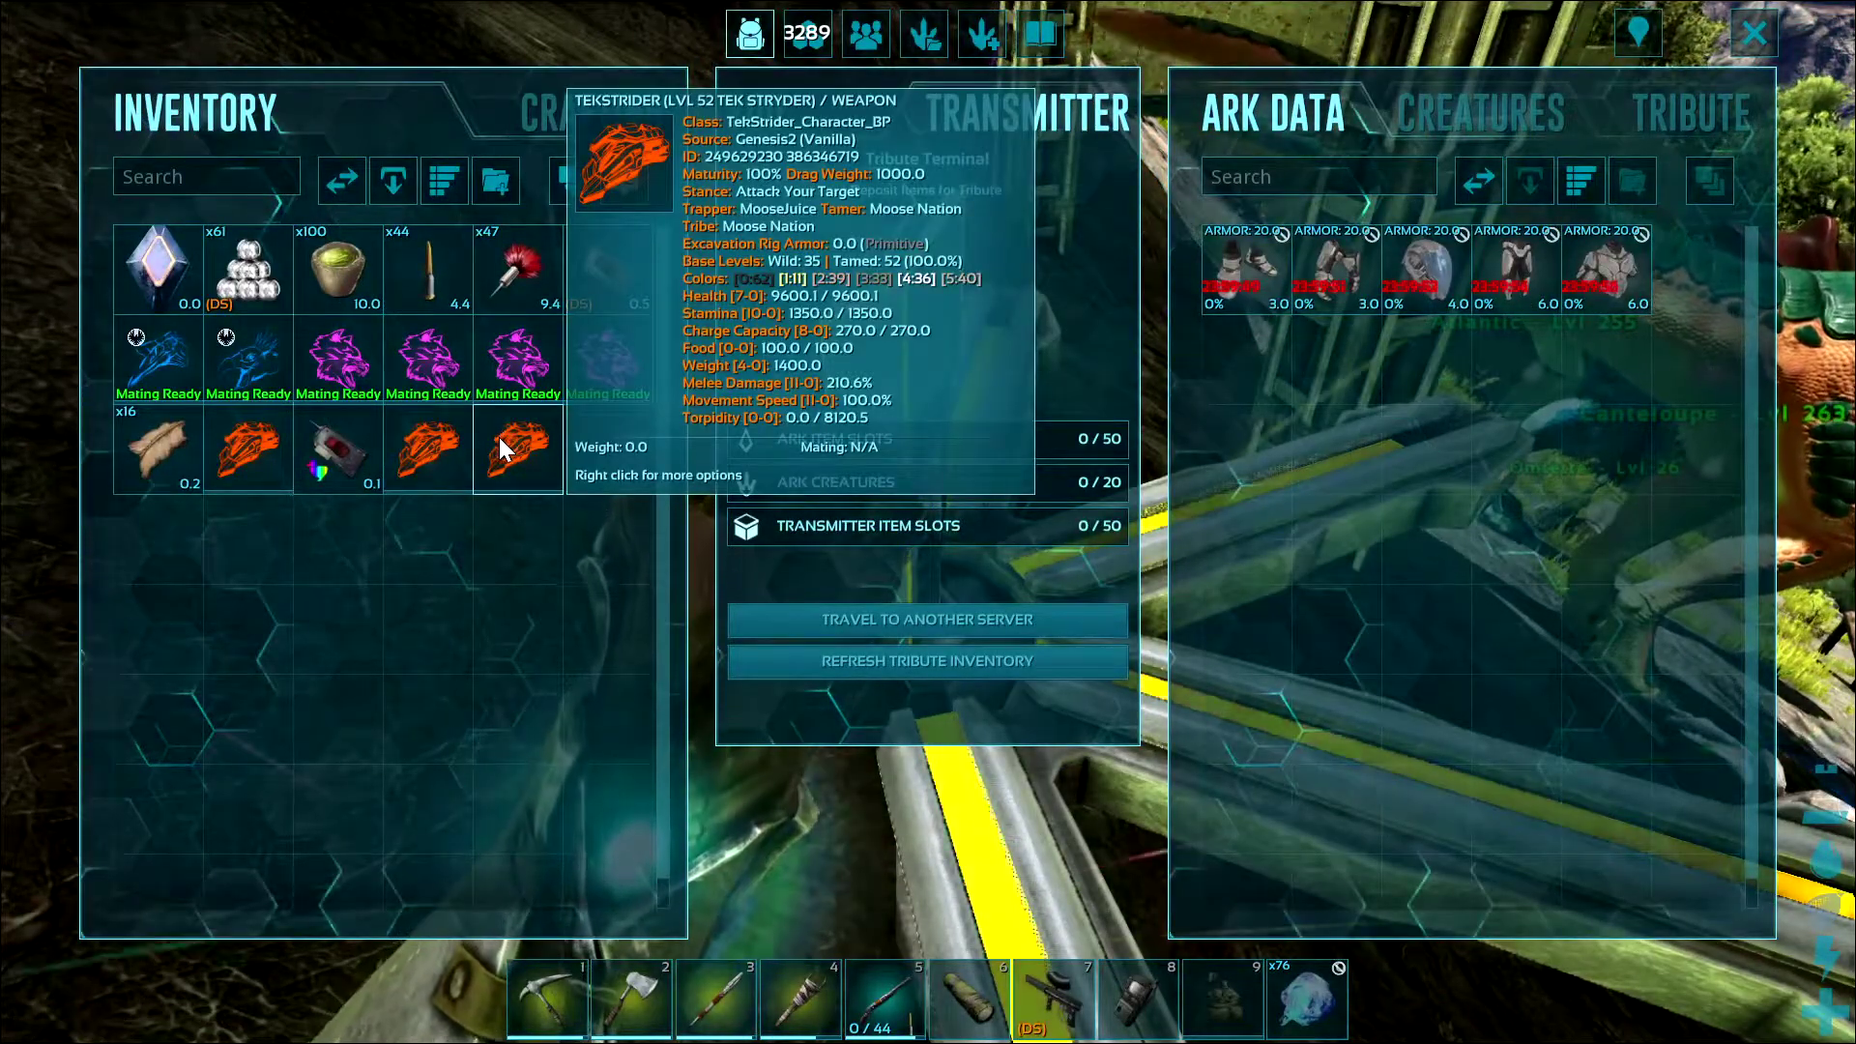
{"action": "left_click_drag", "start_coordinate": [489, 441], "coordinate": [1354, 445]}
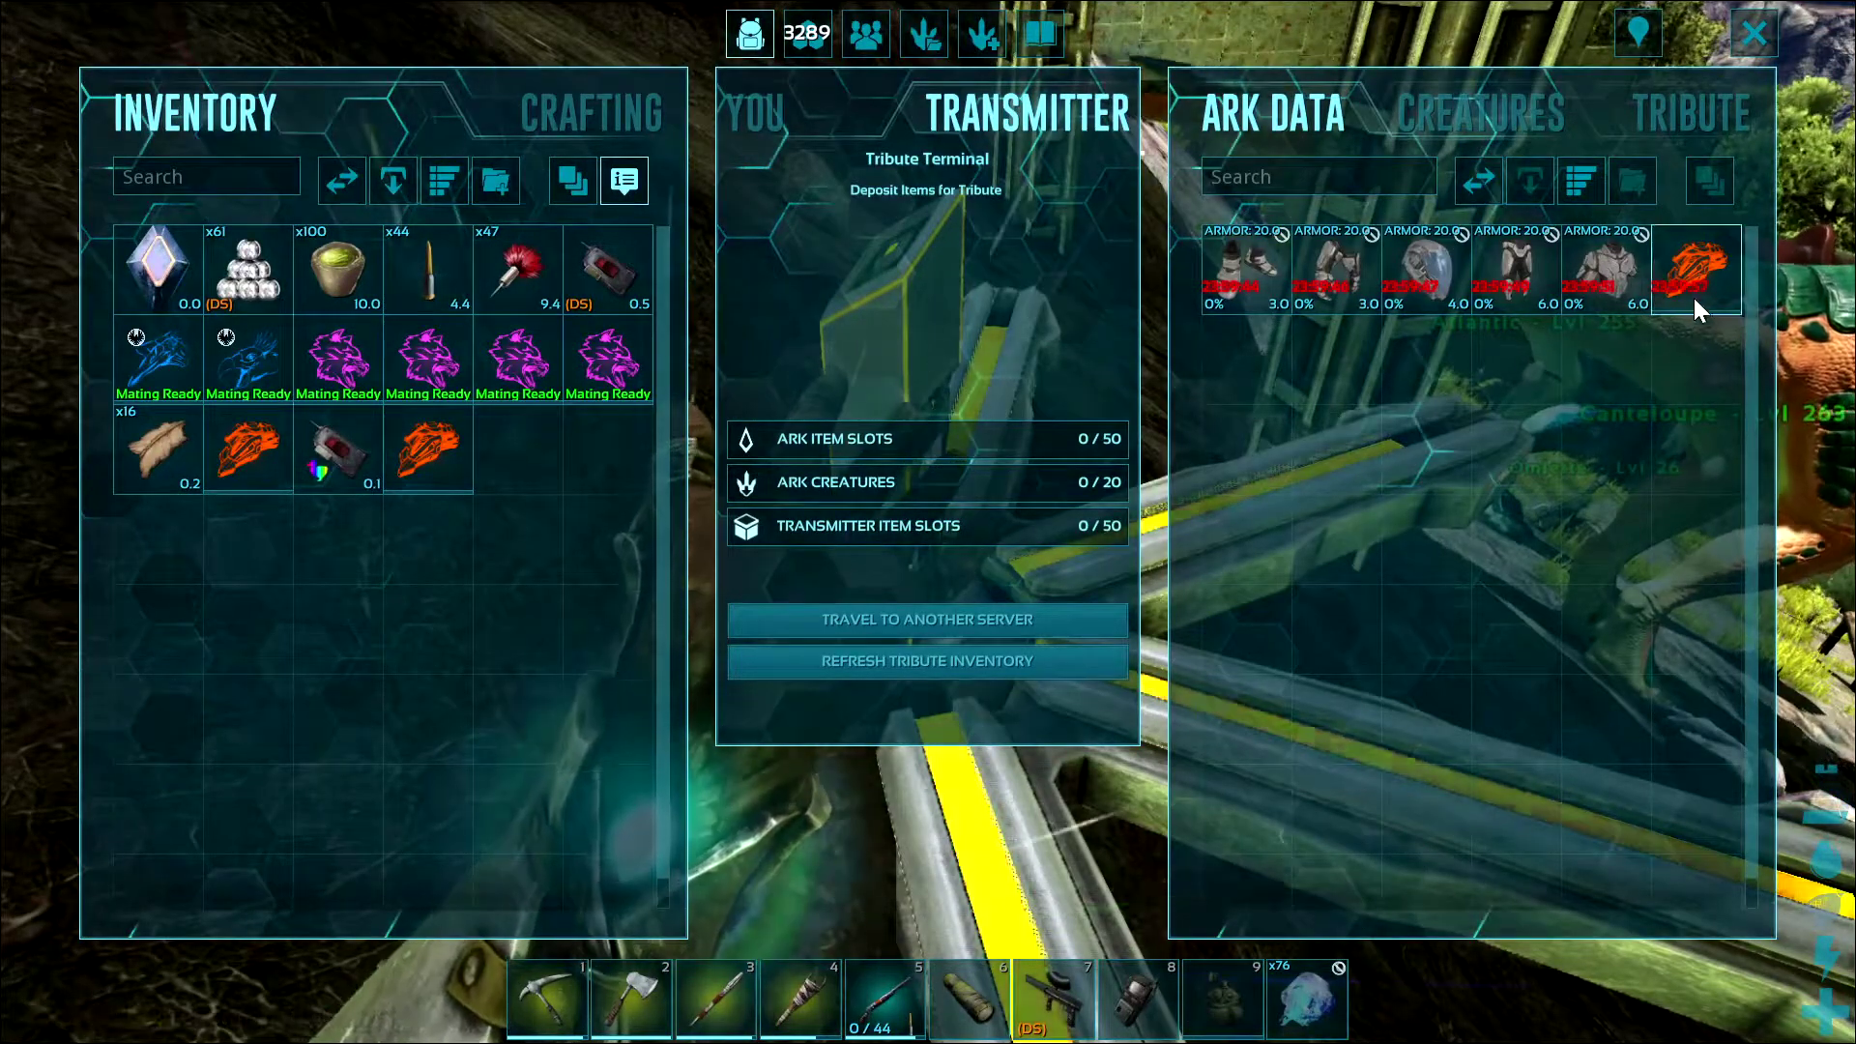
{"action": "left_click_drag", "start_coordinate": [141, 447], "coordinate": [1389, 414]}
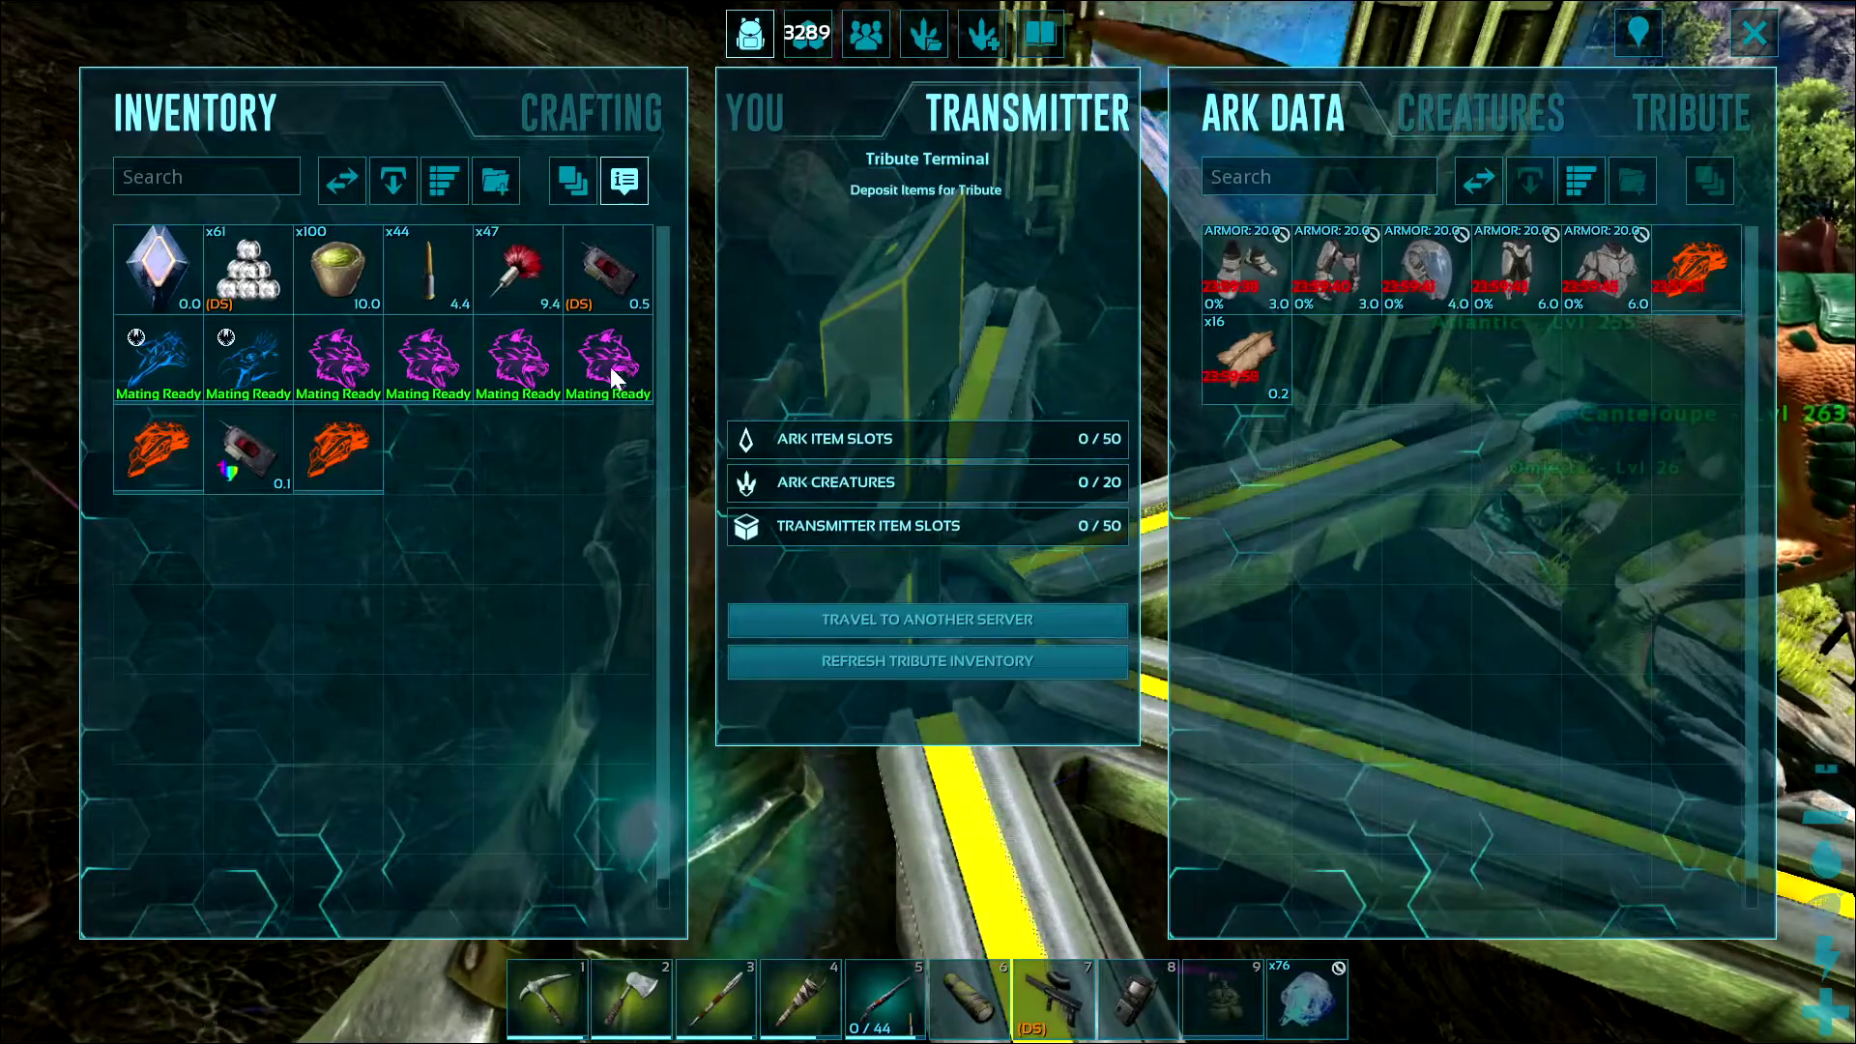
{"action": "left_click_drag", "start_coordinate": [437, 276], "coordinate": [1497, 415]}
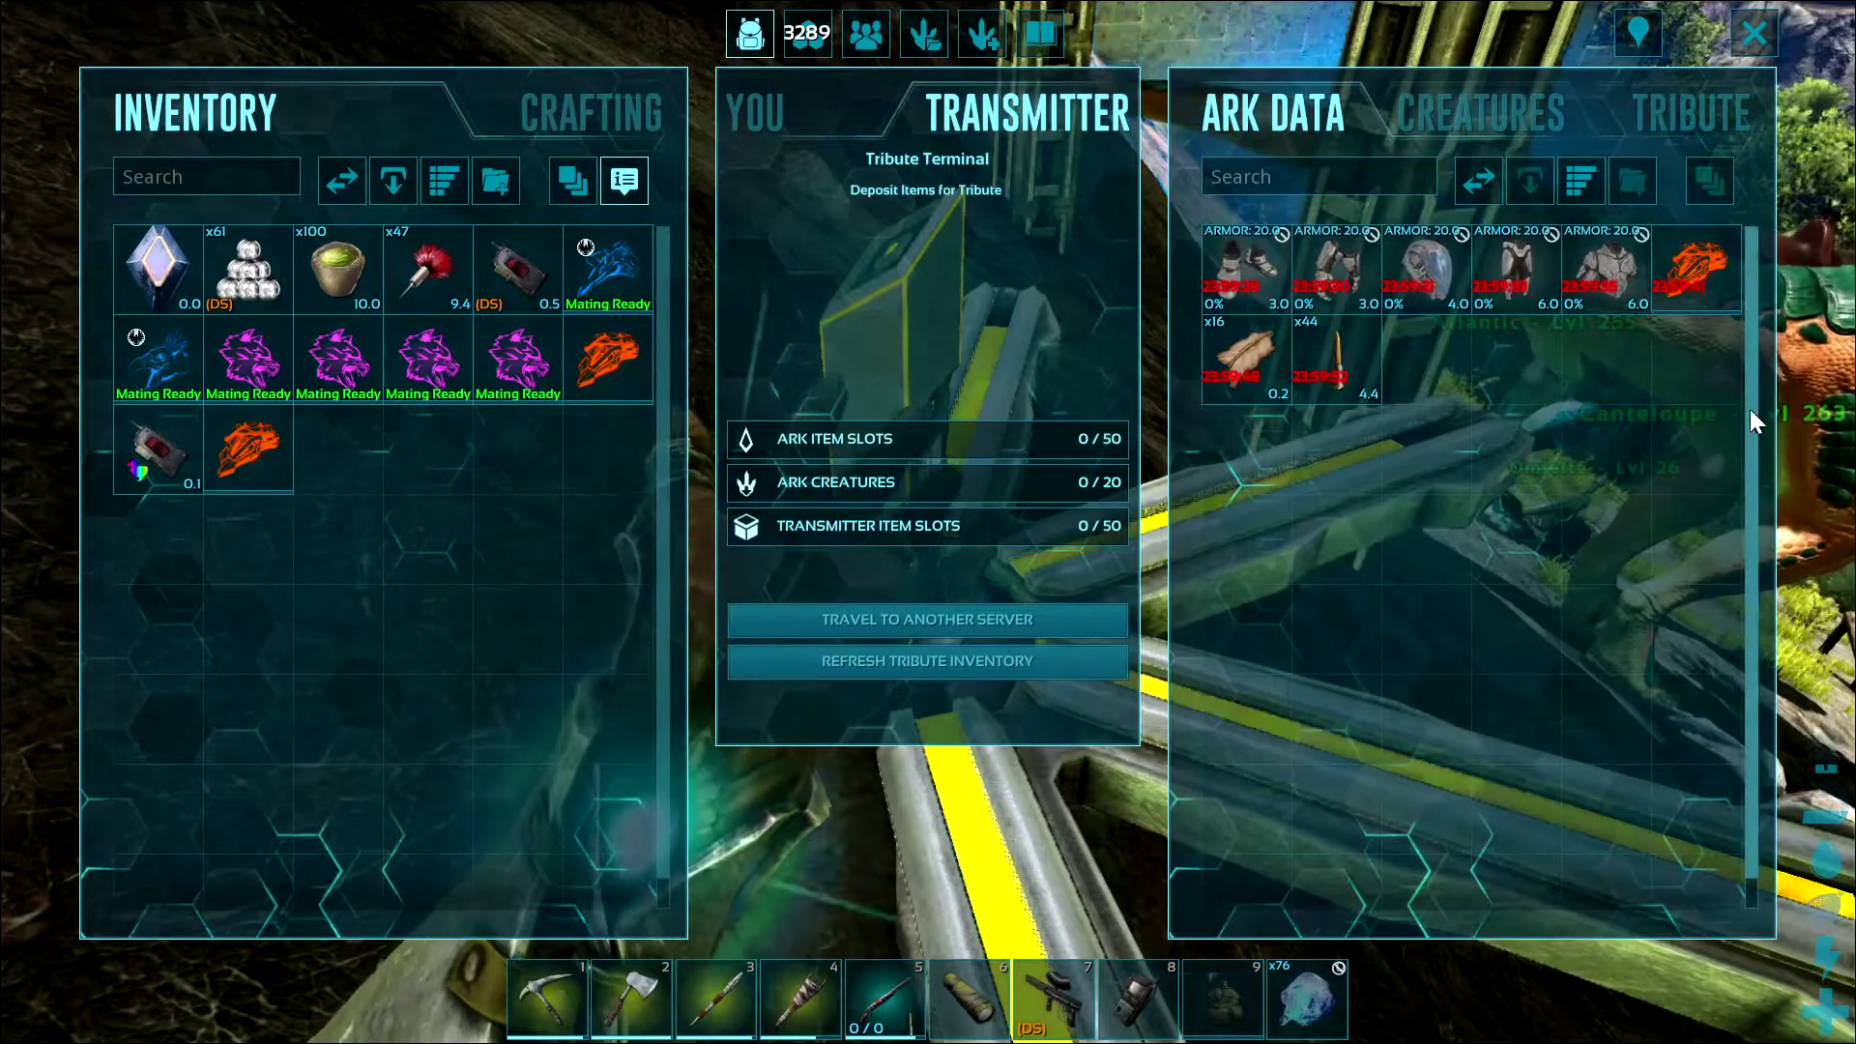
Switch to the GameServerApp dashboard and start downloading the character's tribute data from Mooselandia PVE - The Island into Box 1.
{"action": "key", "text": "alt+Tab"}
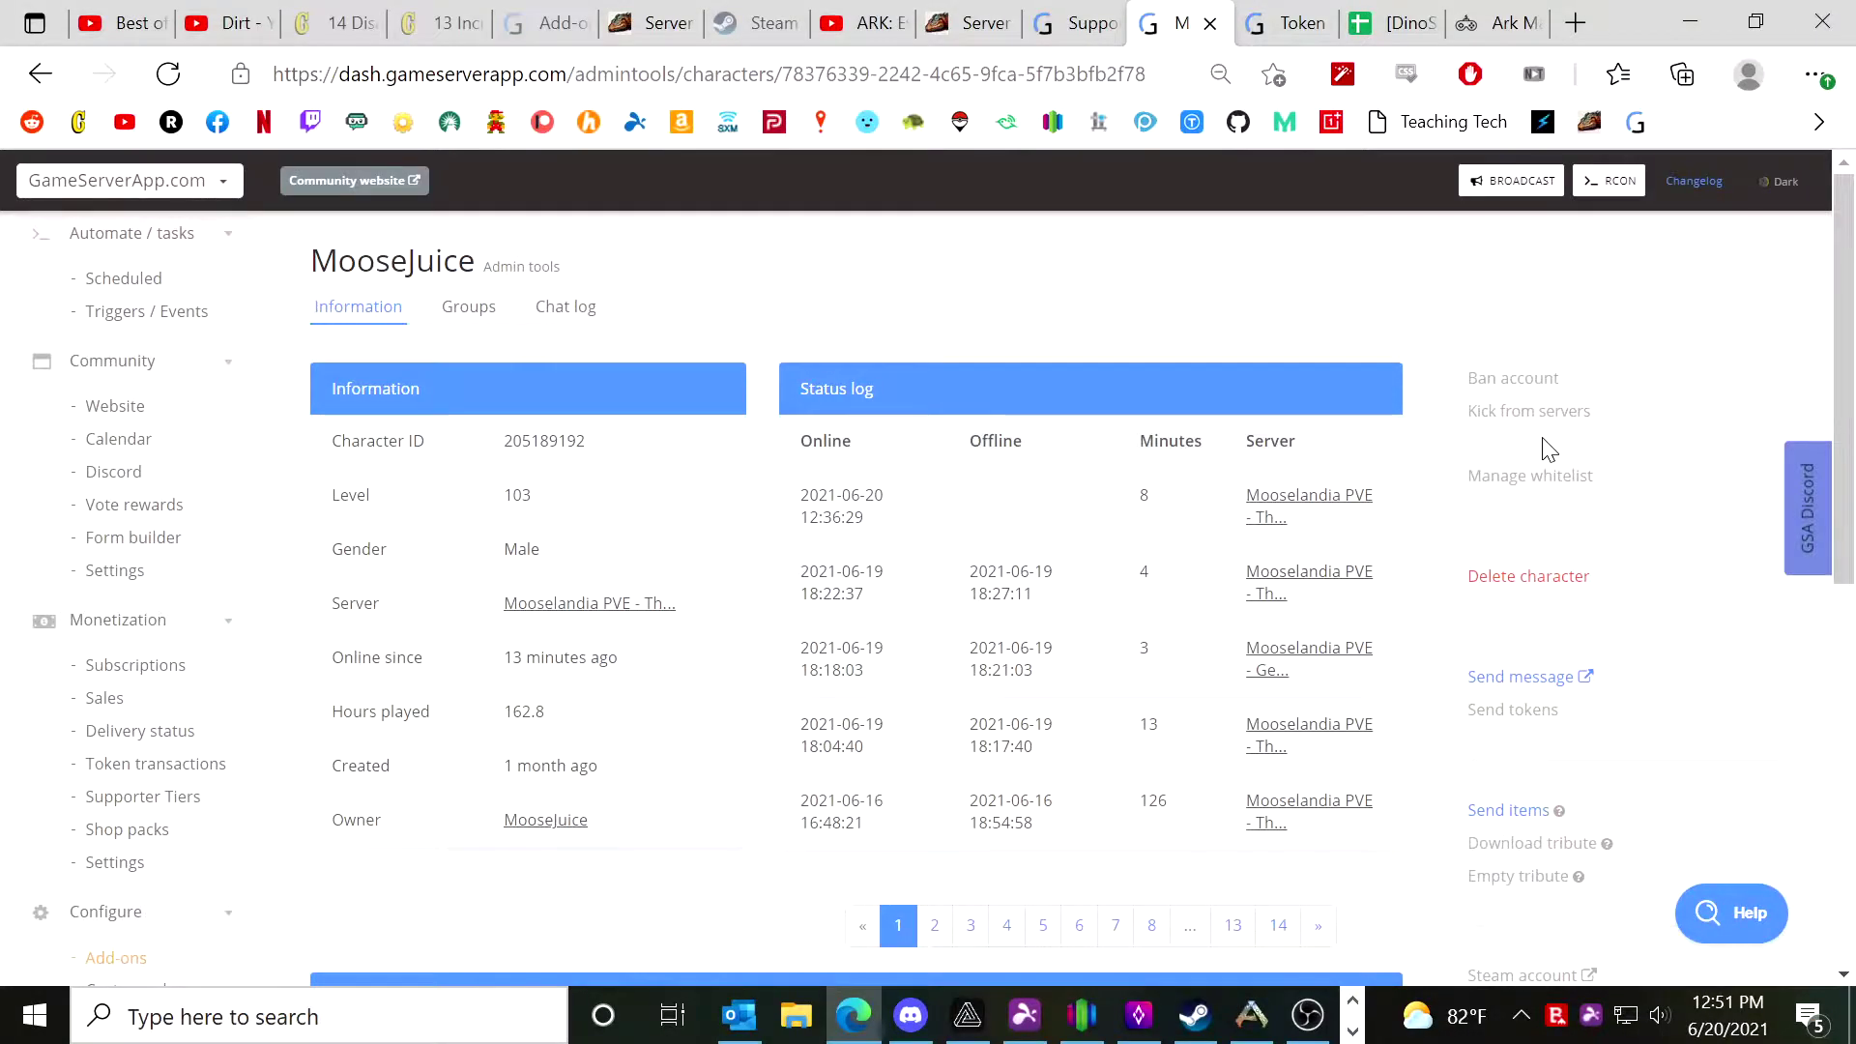
{"action": "left_click", "coordinate": [1557, 846]}
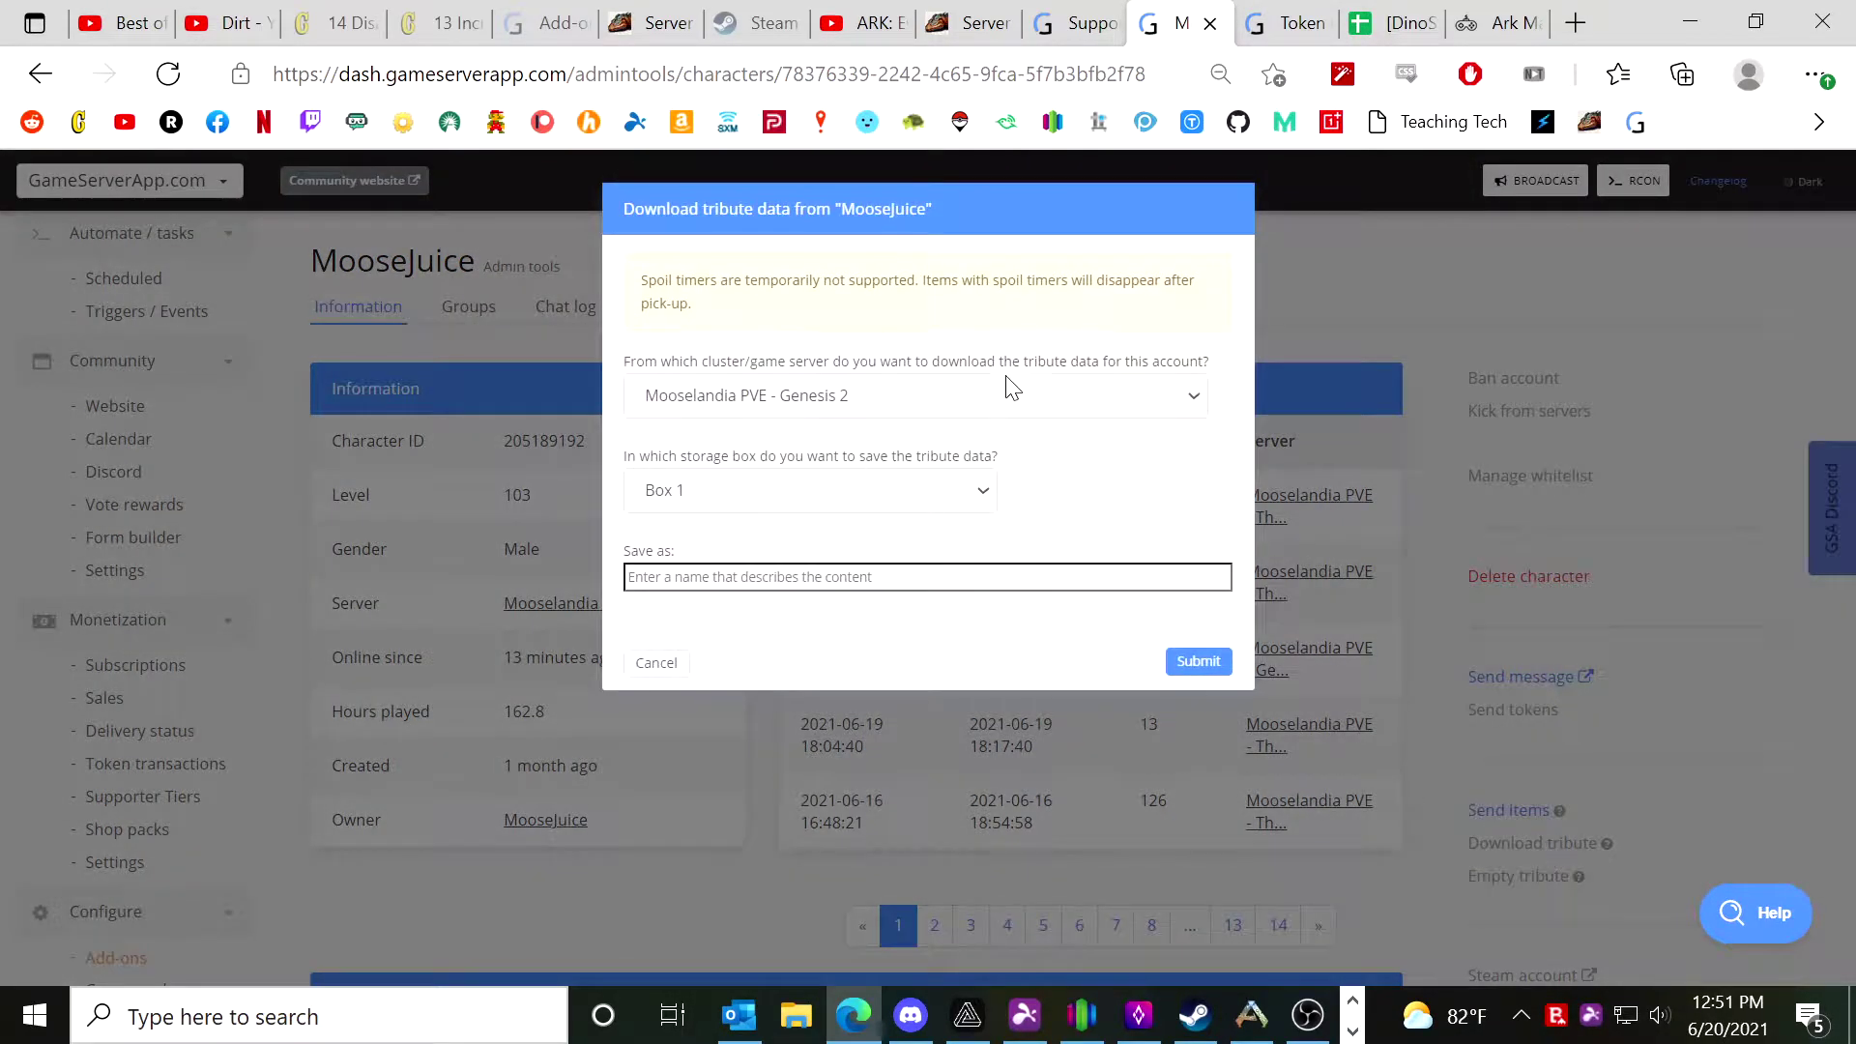
{"action": "left_click", "coordinate": [1043, 396]}
{"action": "left_click", "coordinate": [913, 479]}
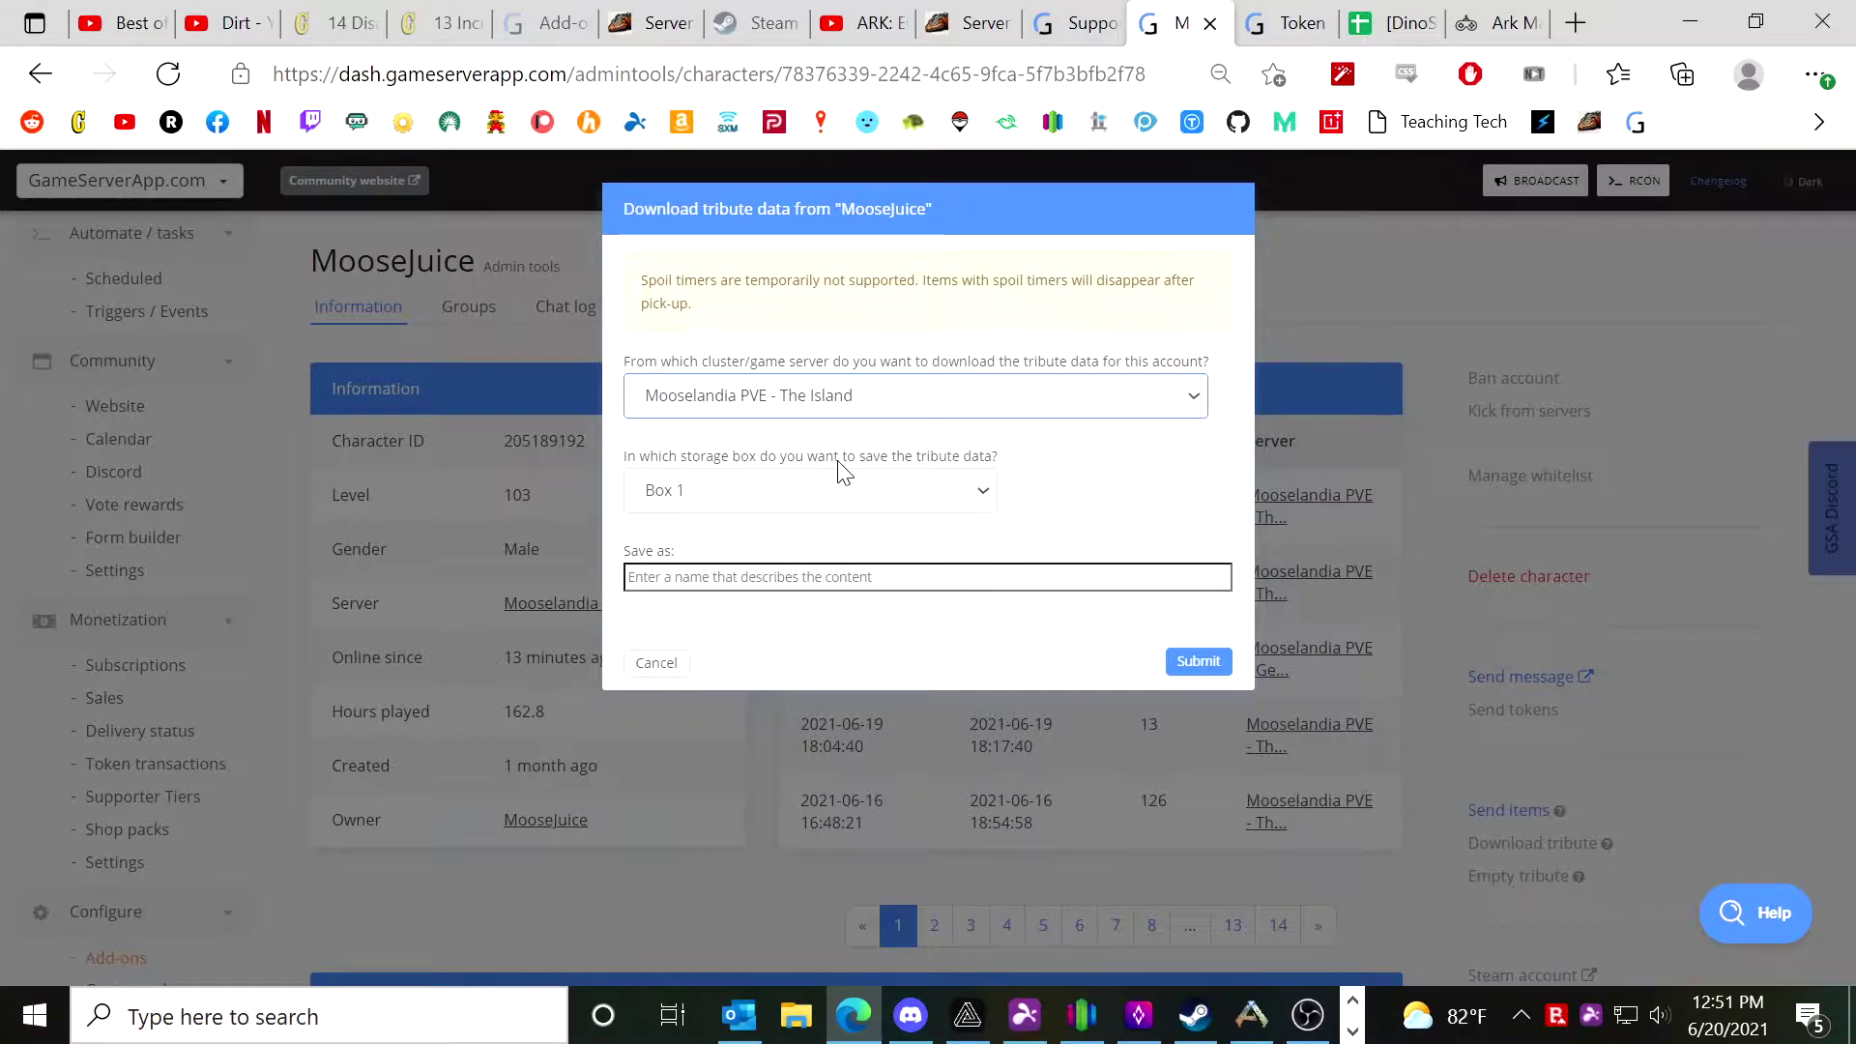
{"action": "left_click", "coordinate": [994, 493]}
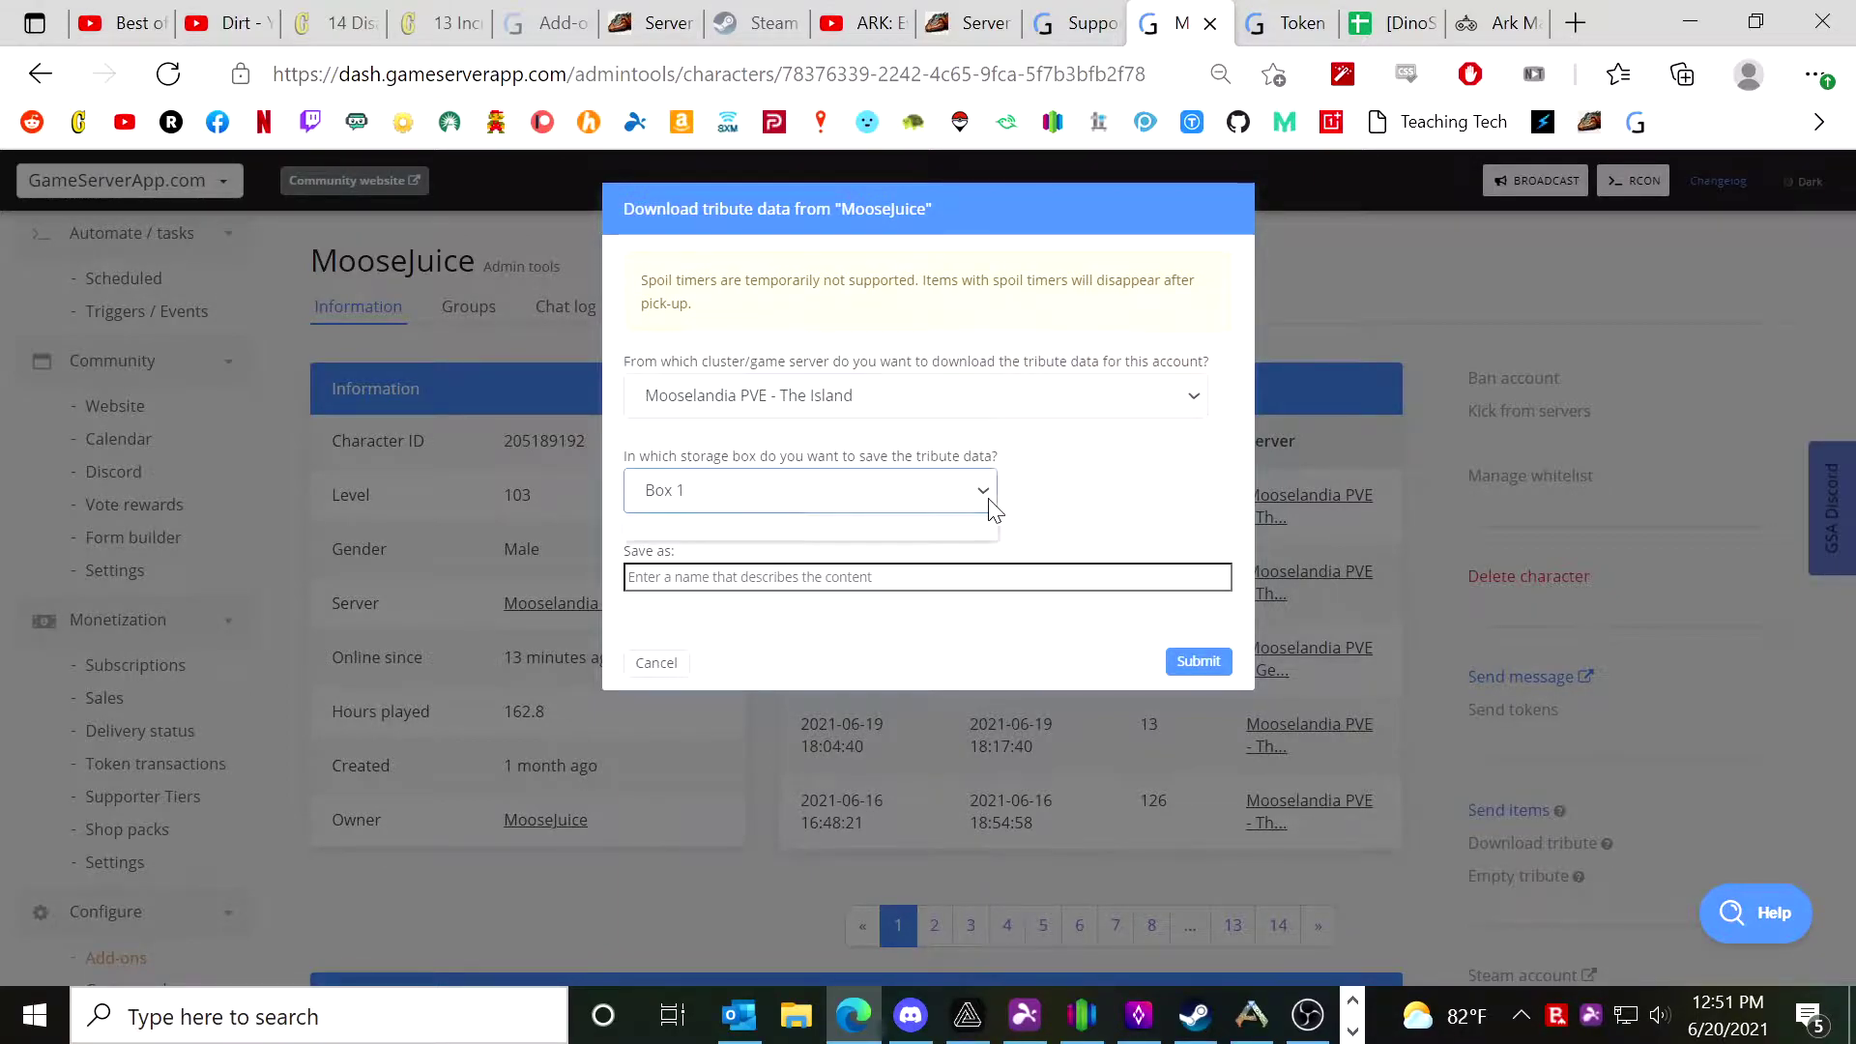
{"action": "left_click", "coordinate": [994, 530]}
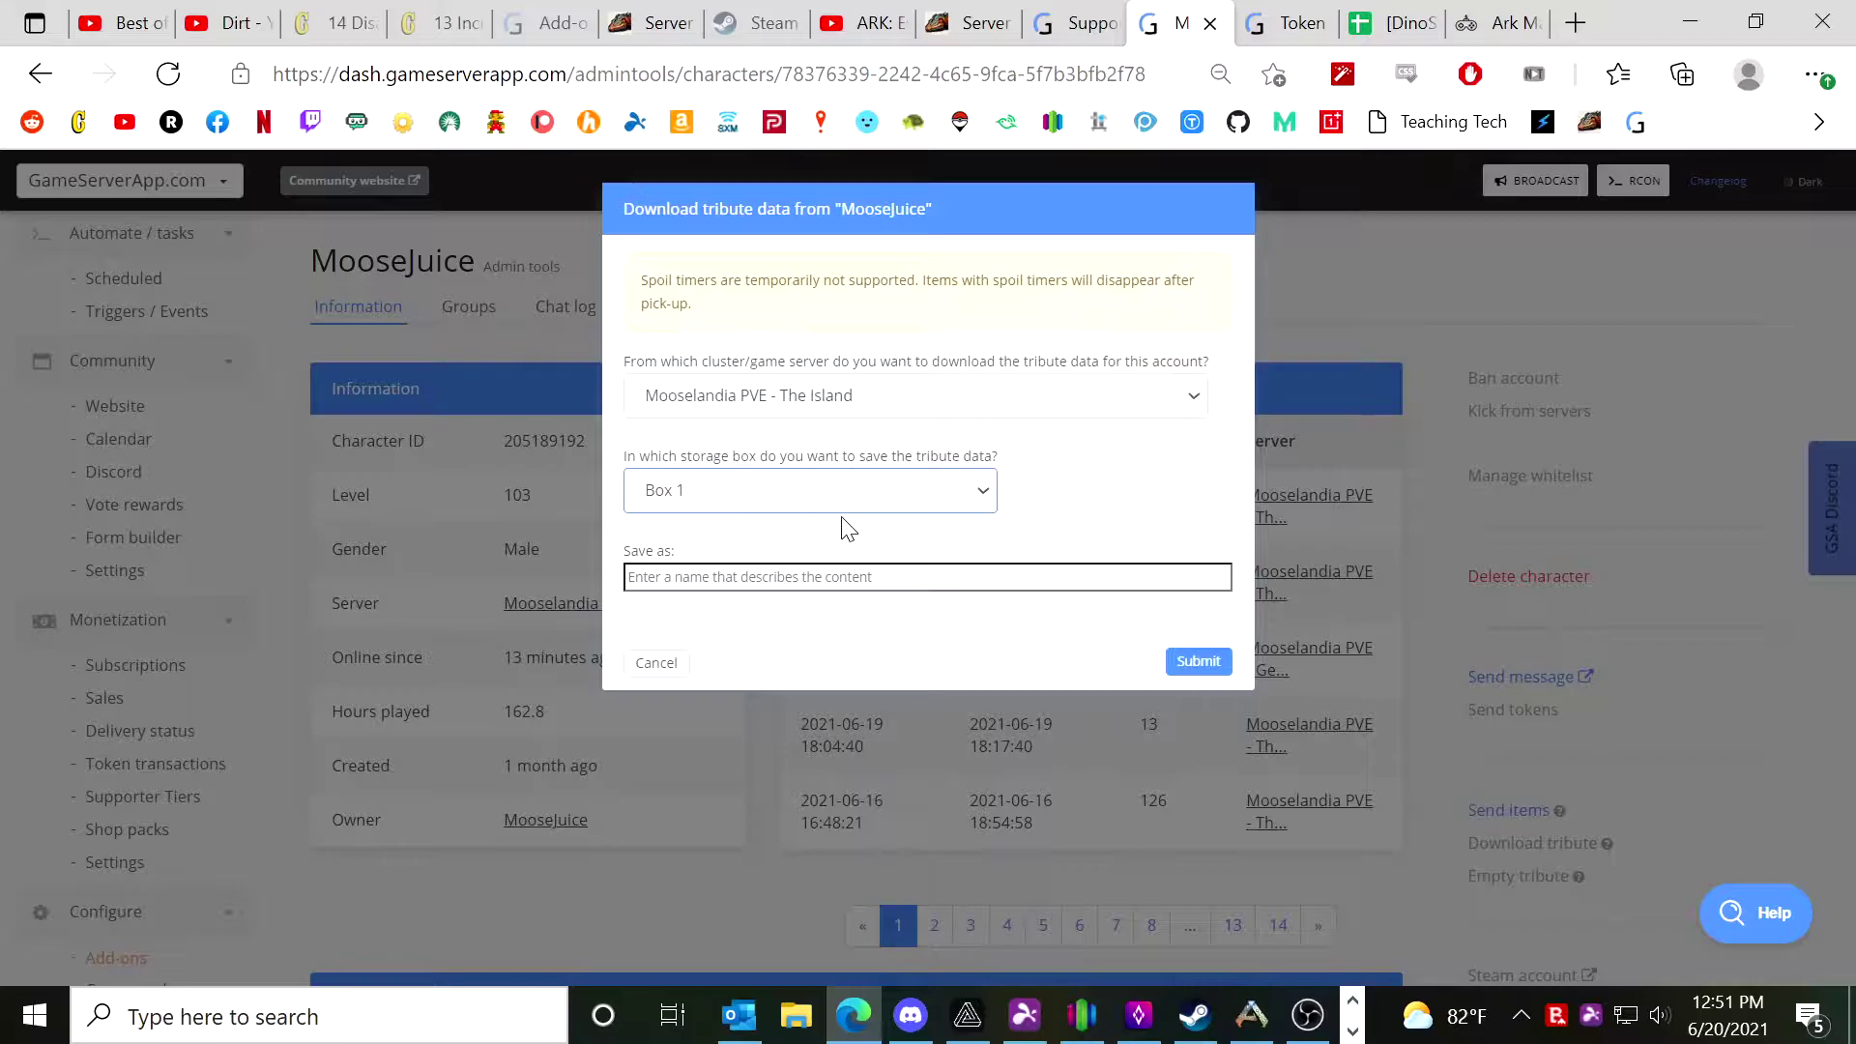
Name the tribute download Gen 2 Starter Stuff and submit it.
{"action": "left_click", "coordinate": [860, 577]}
{"action": "key", "text": "Return"}
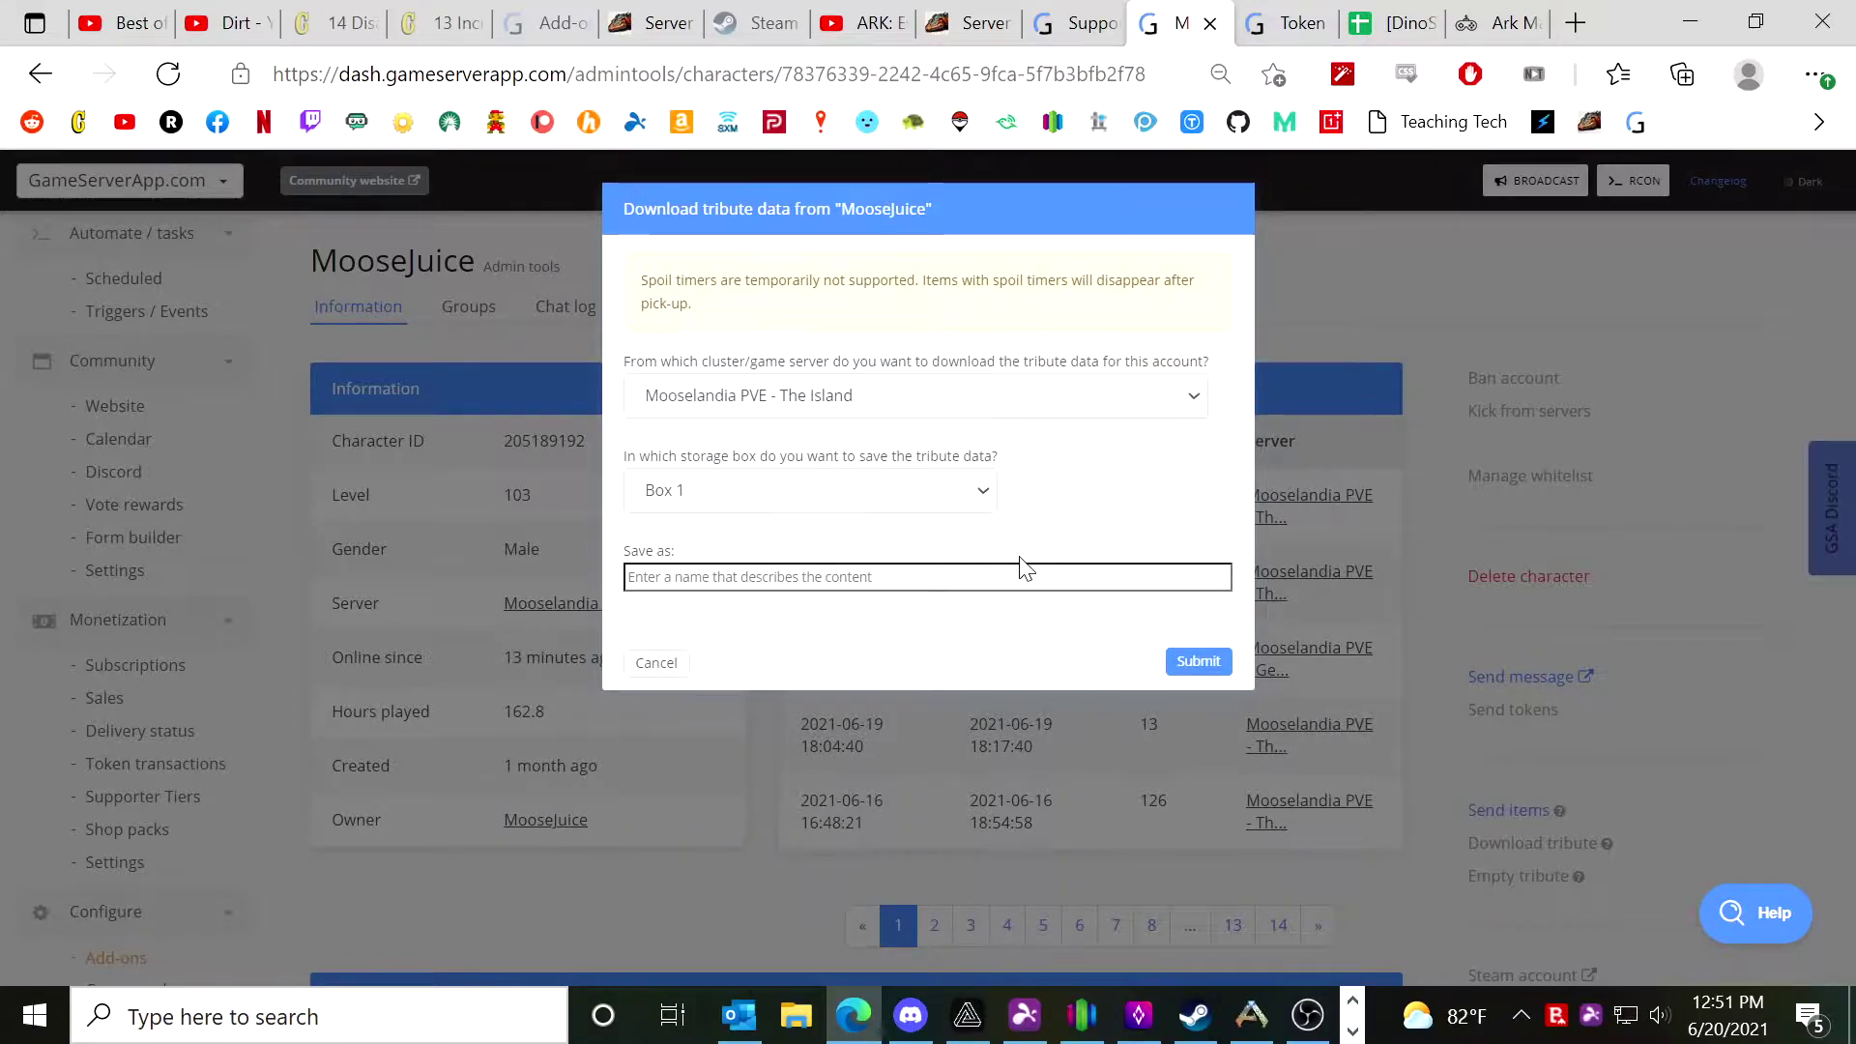
{"action": "type", "text": "Gen 2"}
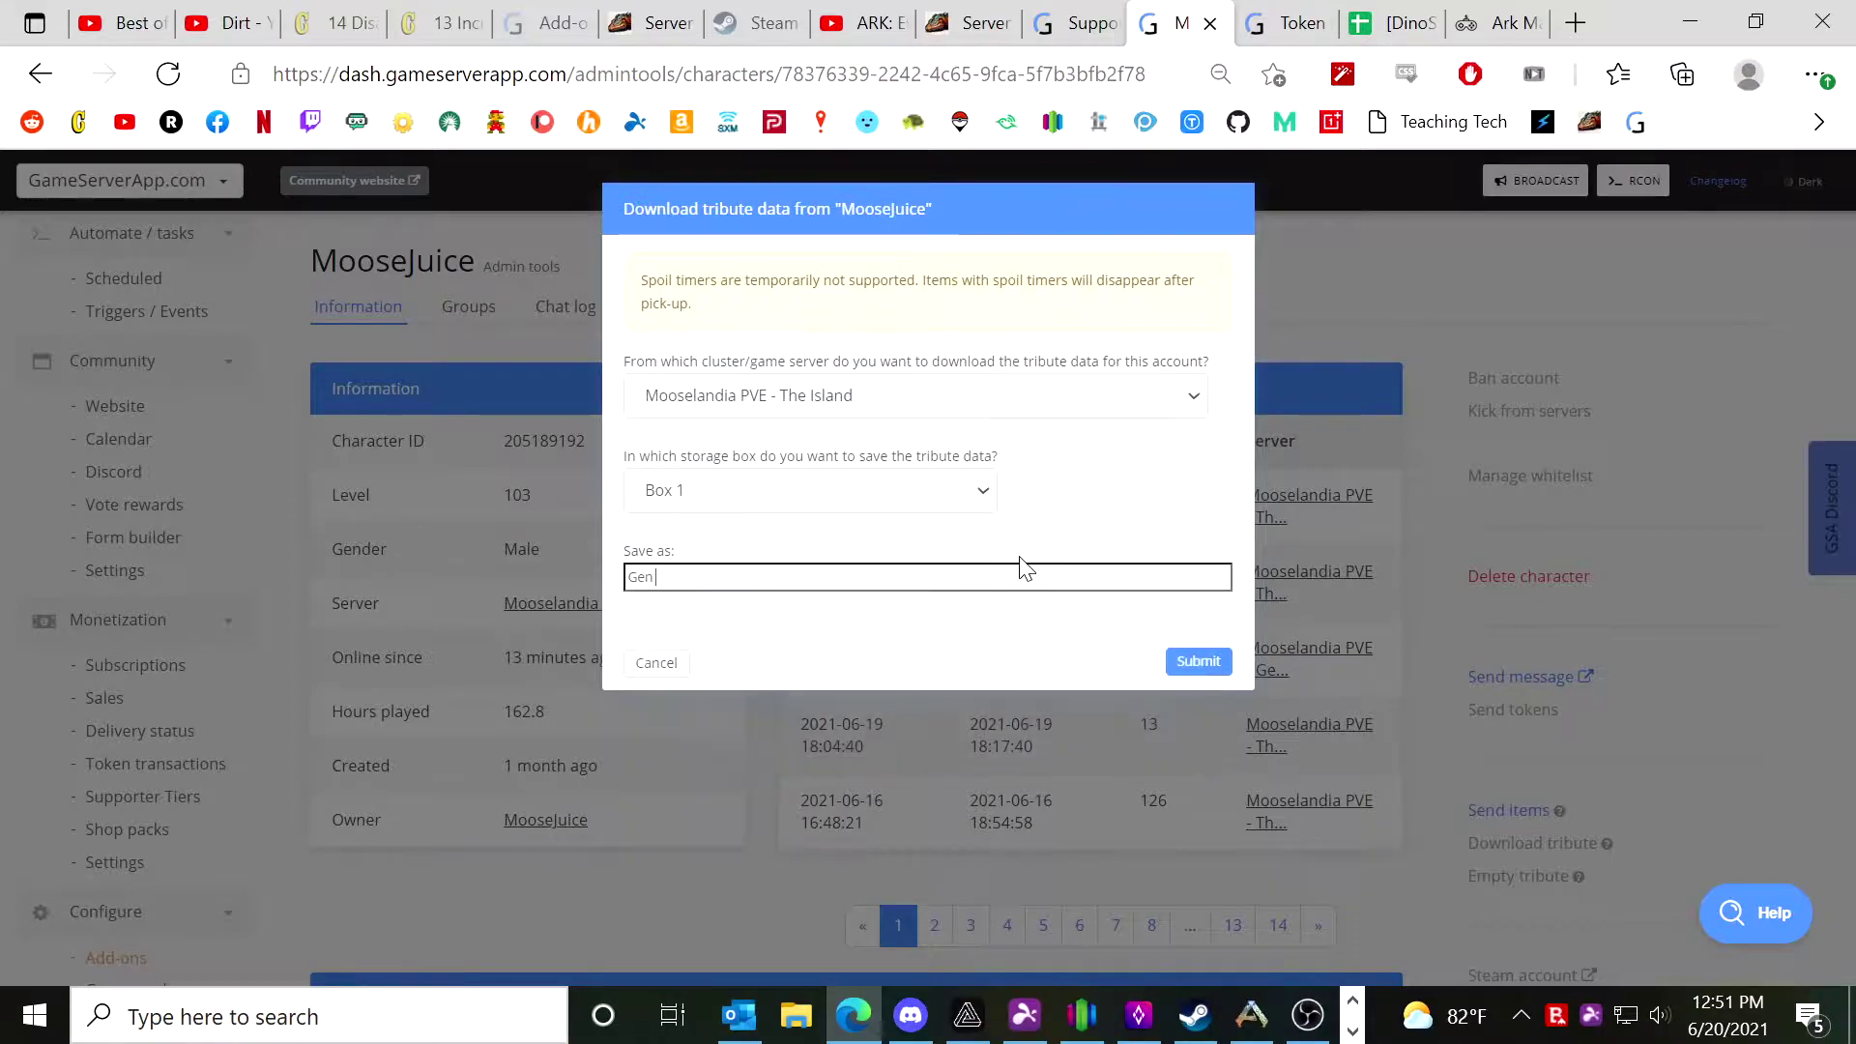
{"action": "type", "text": " Starter Stuff"}
{"action": "left_click", "coordinate": [1199, 661]}
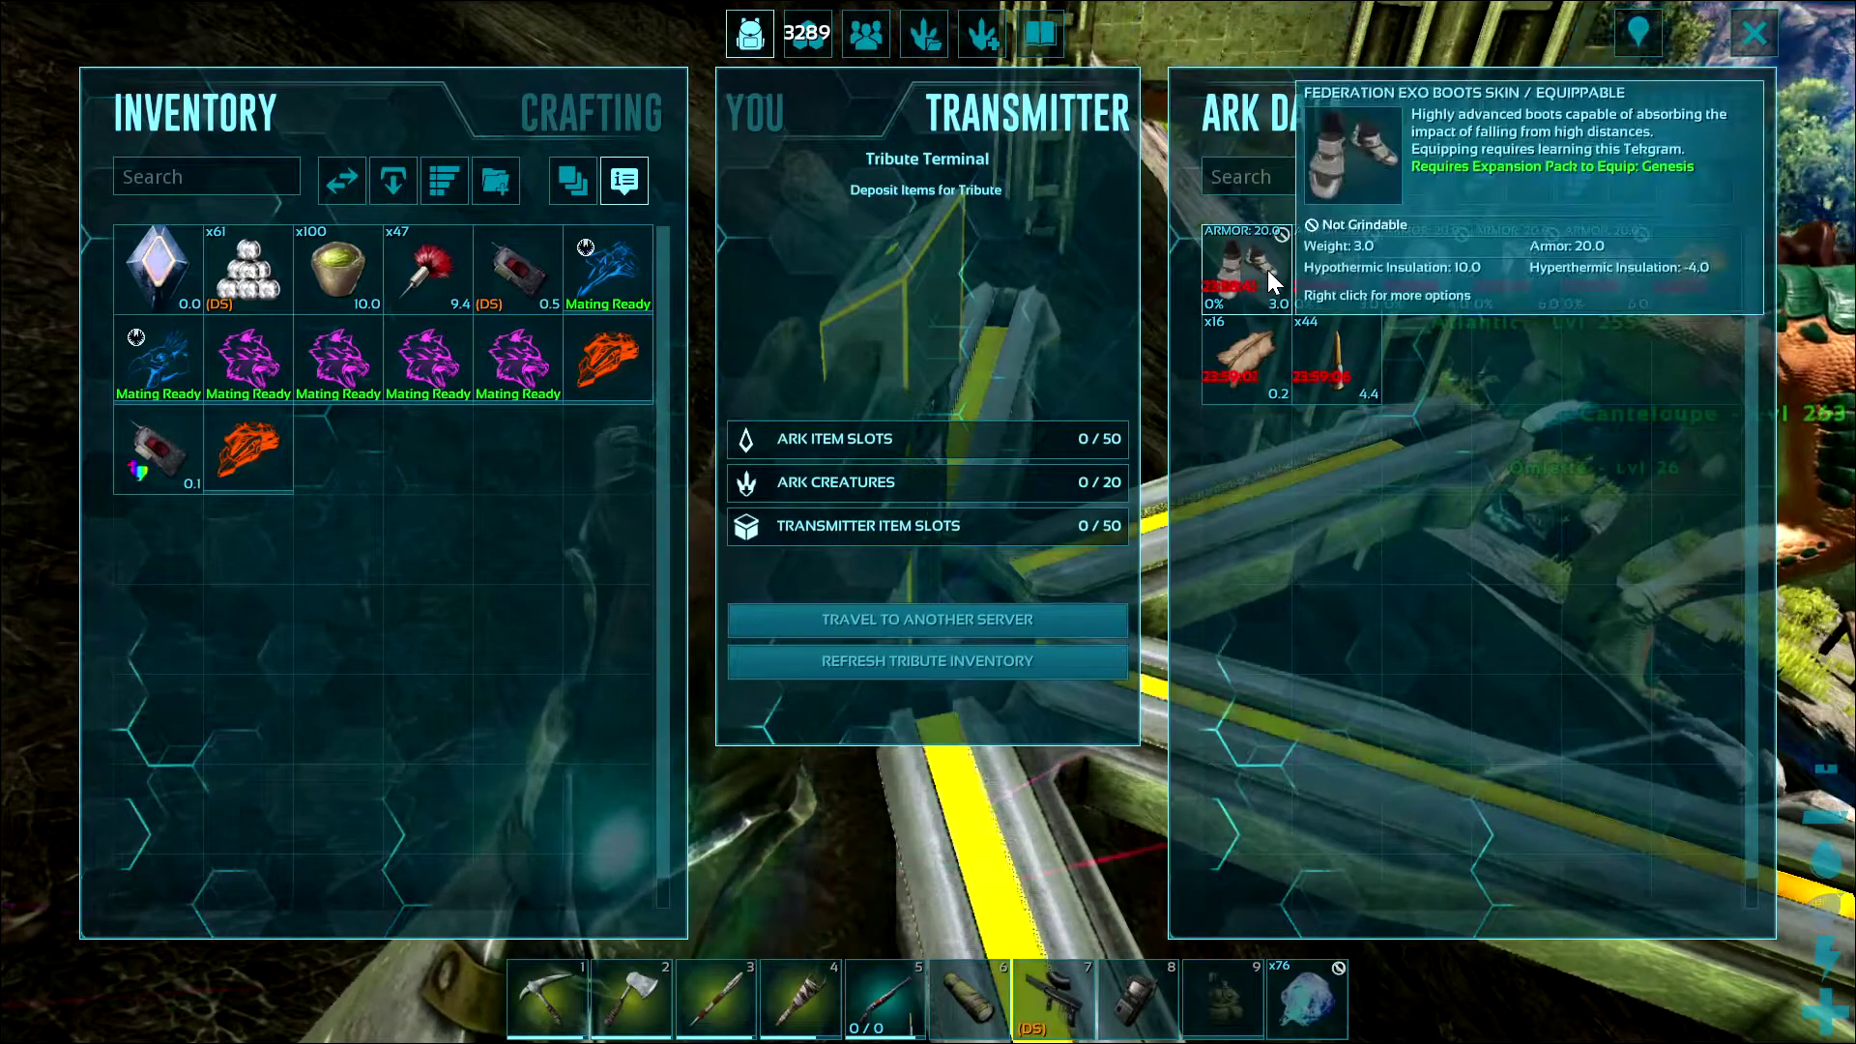
In ARK, move the five Federation Exo armor skins from the transmitter's ARK data back to the inventory.
{"action": "left_click_drag", "start_coordinate": [1268, 269], "coordinate": [474, 540]}
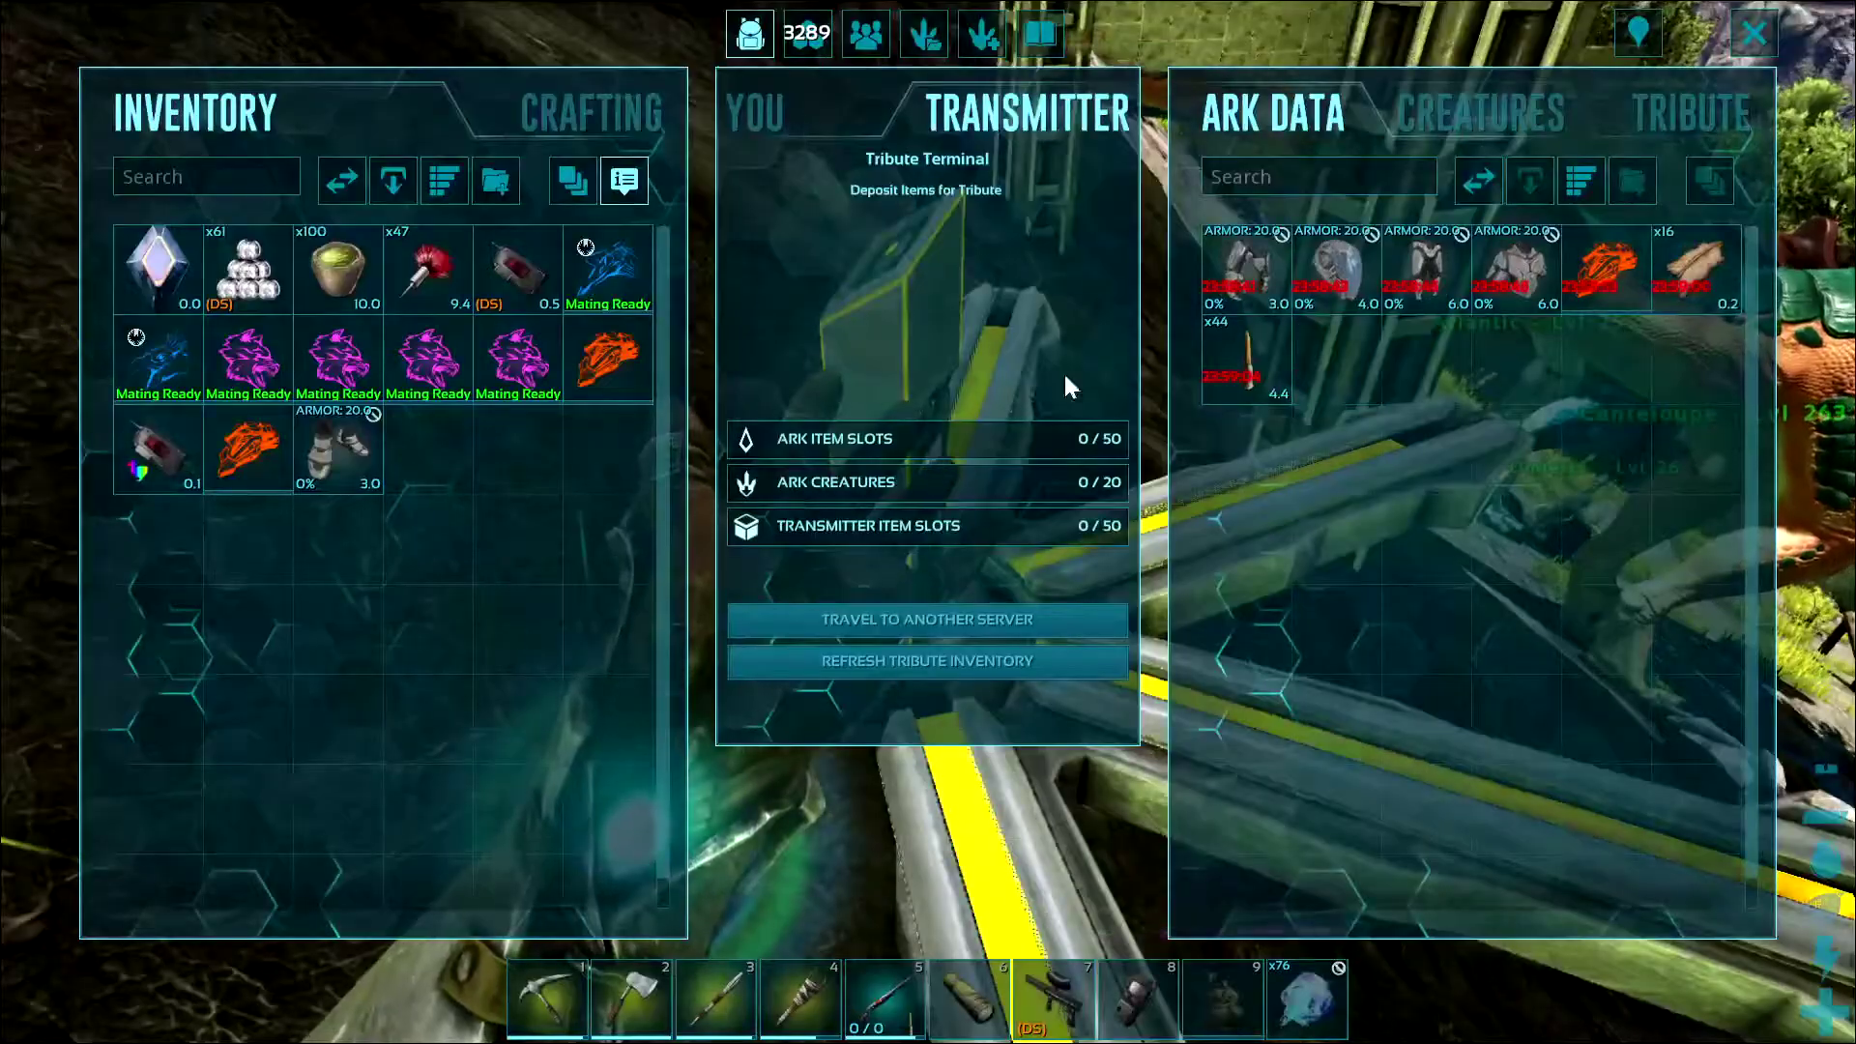
{"action": "left_click_drag", "start_coordinate": [1227, 276], "coordinate": [408, 560]}
{"action": "left_click_drag", "start_coordinate": [1203, 274], "coordinate": [642, 518]}
{"action": "left_click_drag", "start_coordinate": [1208, 253], "coordinate": [595, 566]}
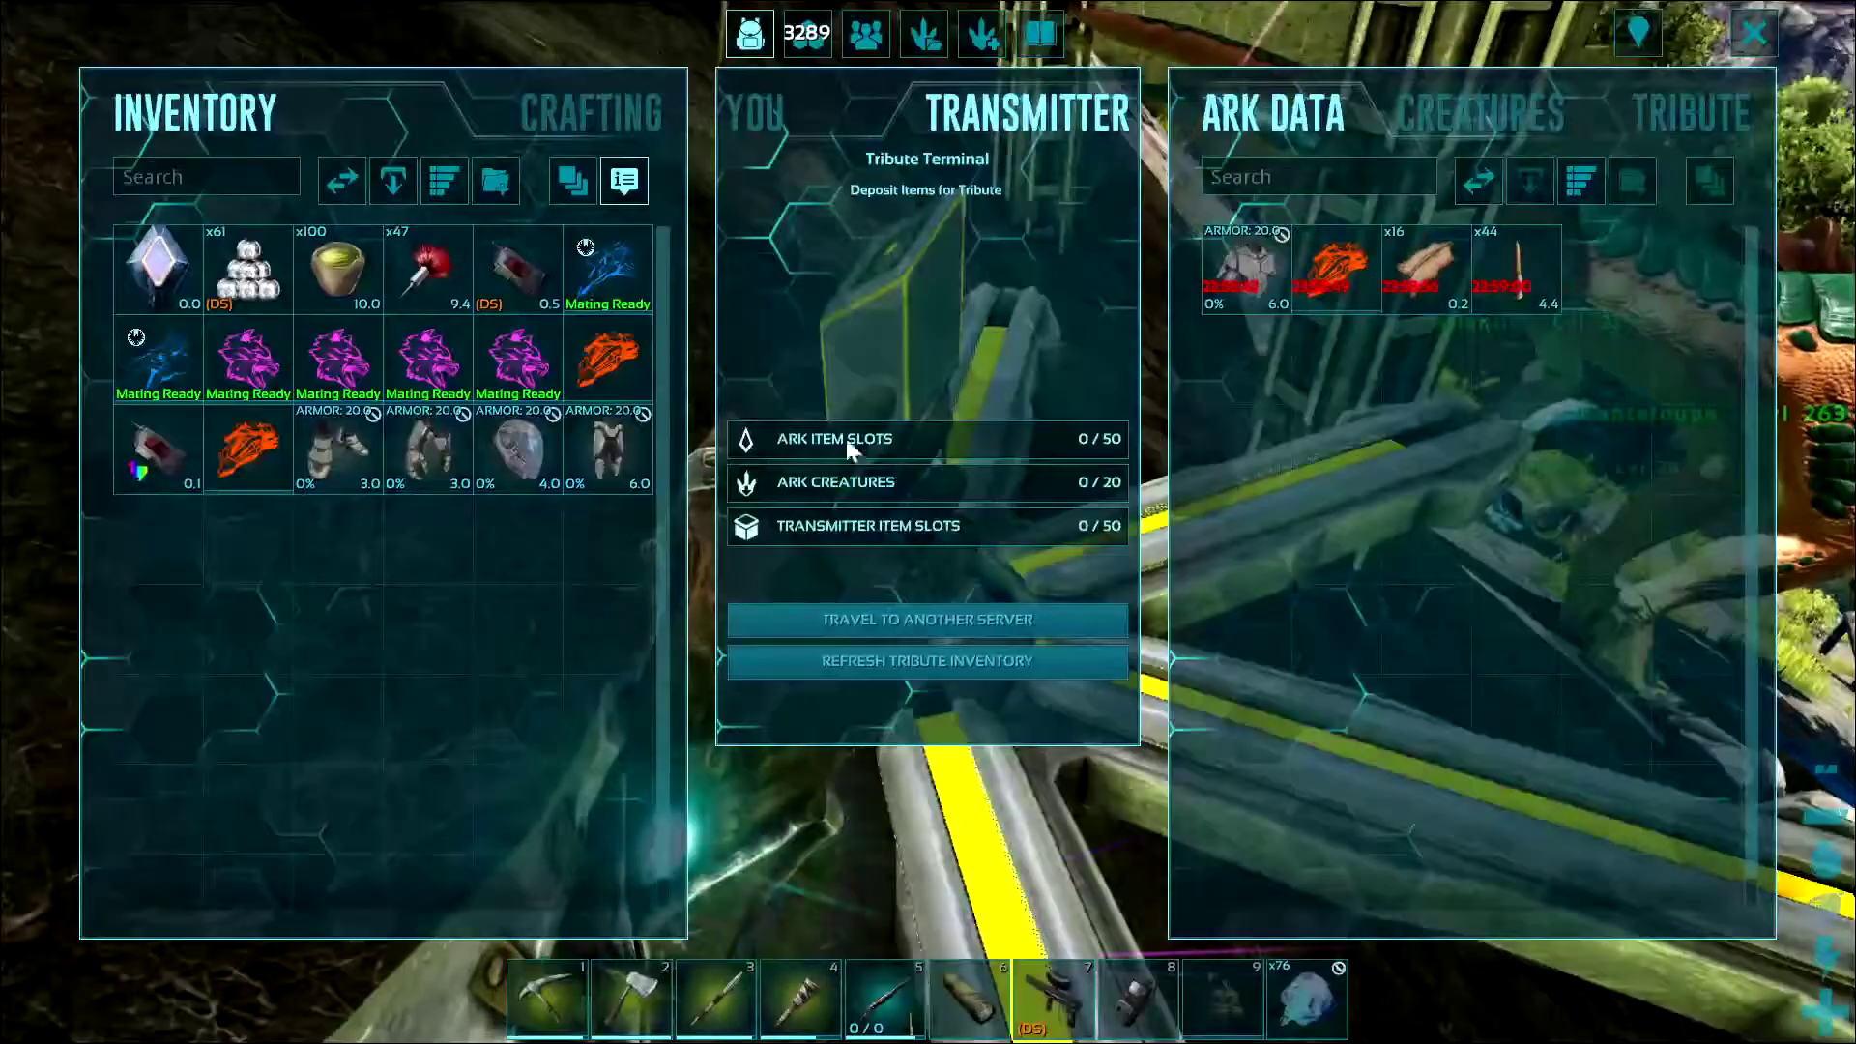
{"action": "left_click_drag", "start_coordinate": [1334, 270], "coordinate": [802, 523]}
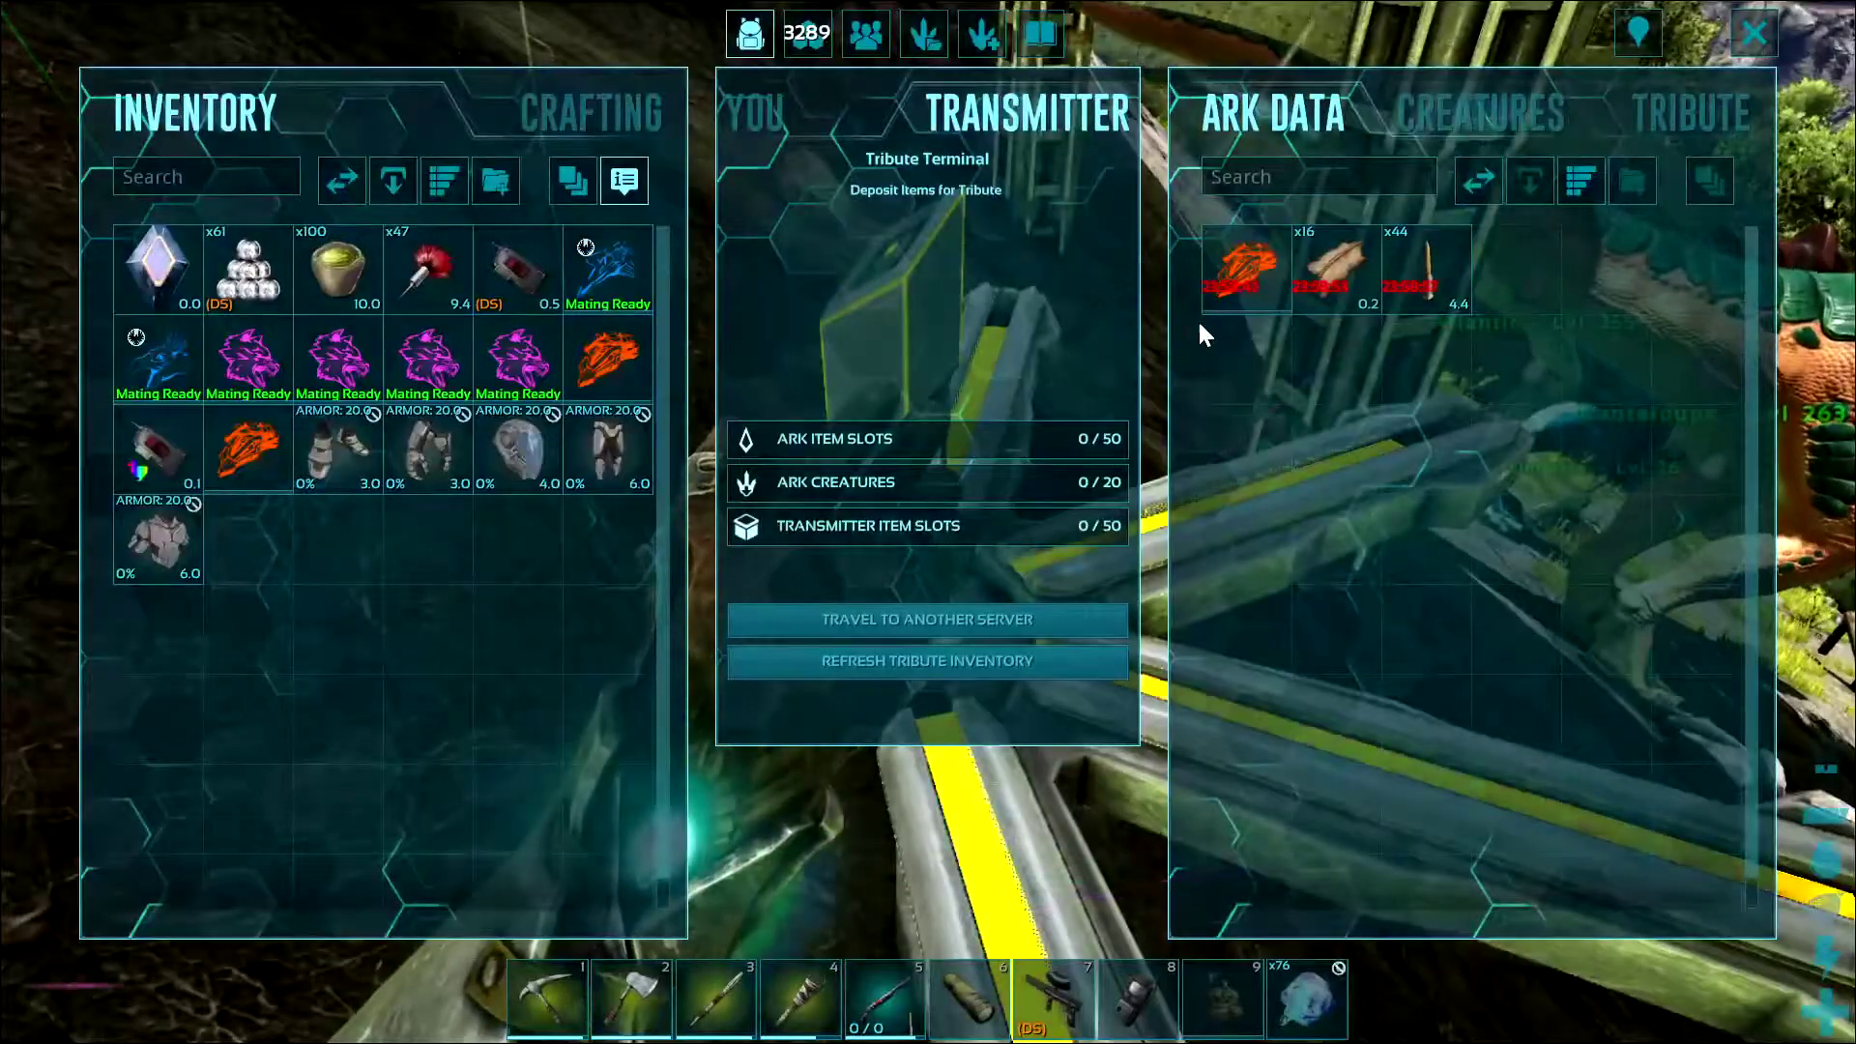
Return the stack of 16 items, the stack of 44 ammo and the Tek Stryder from ARK data to the inventory.
{"action": "left_click_drag", "start_coordinate": [1344, 256], "coordinate": [493, 619]}
{"action": "left_click_drag", "start_coordinate": [1334, 271], "coordinate": [431, 642]}
{"action": "left_click_drag", "start_coordinate": [1247, 269], "coordinate": [455, 671]}
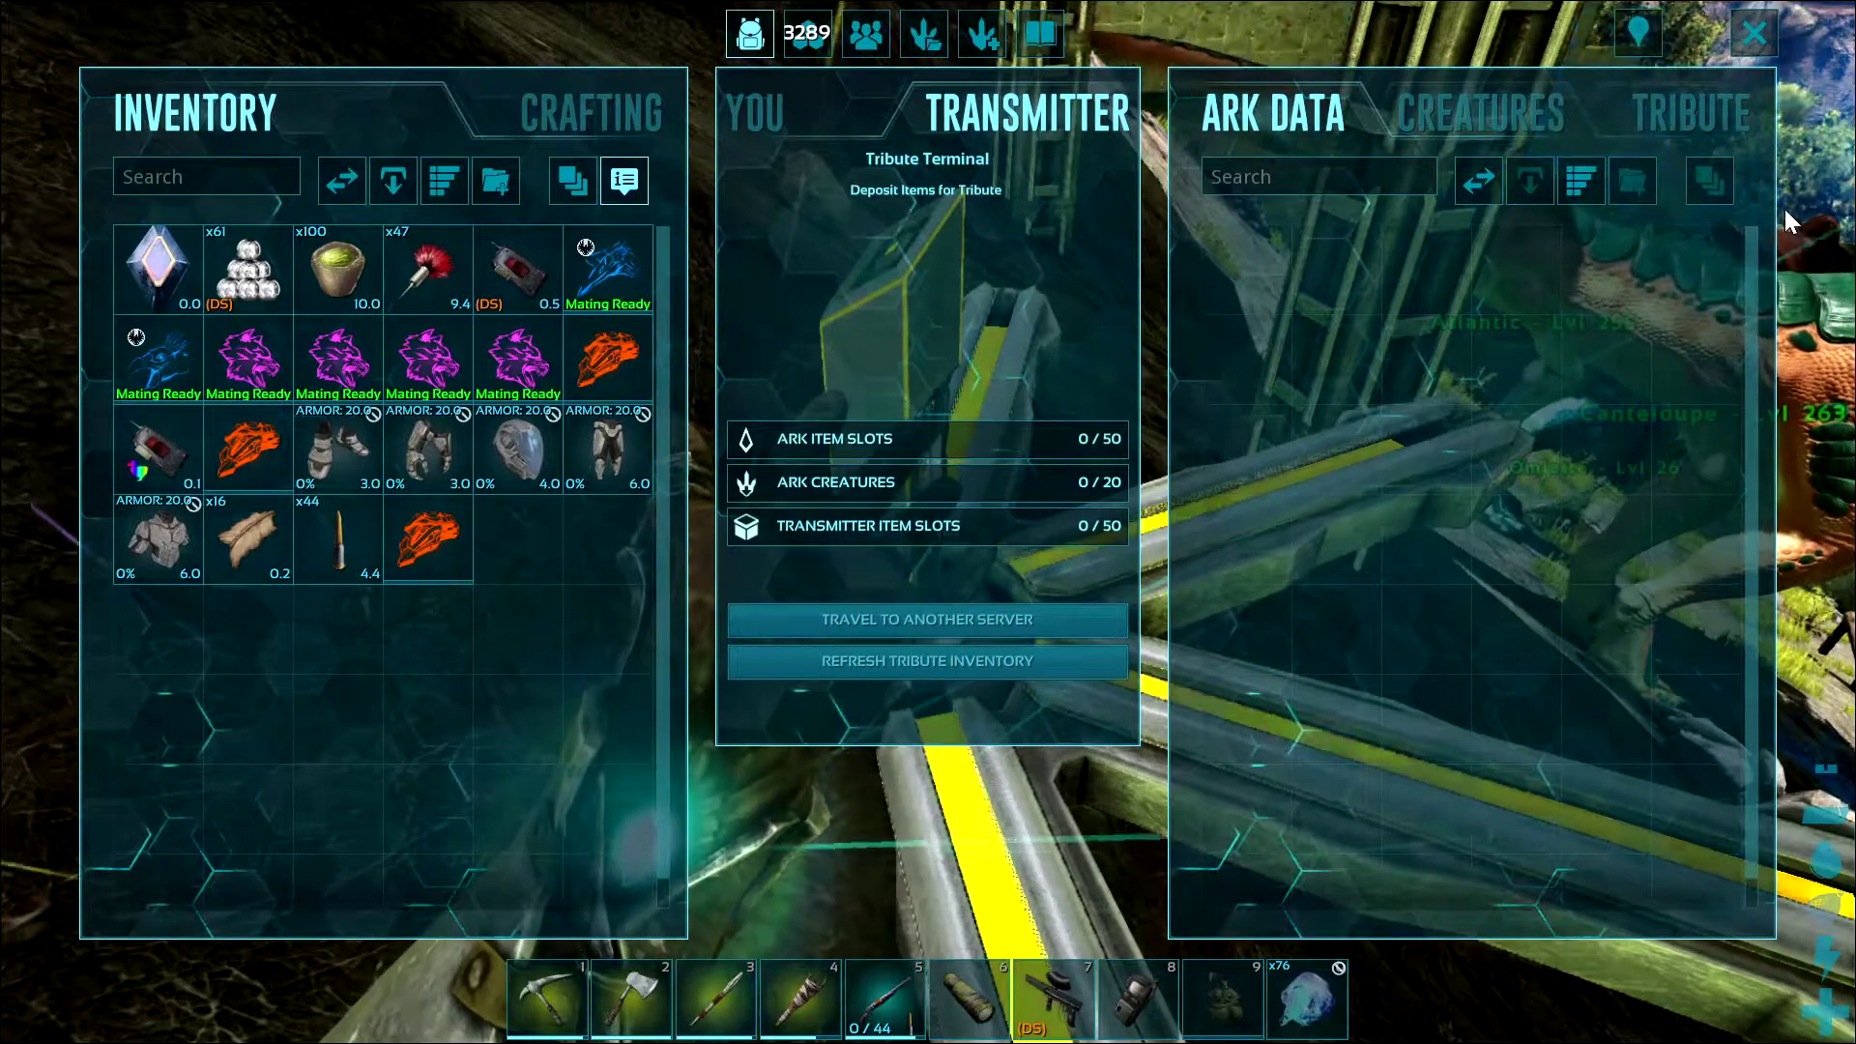
Switch to the GameServerApp dashboard and start a new shop pack named Gen 2 Starter Stuff.
{"action": "key", "text": "alt+Tab"}
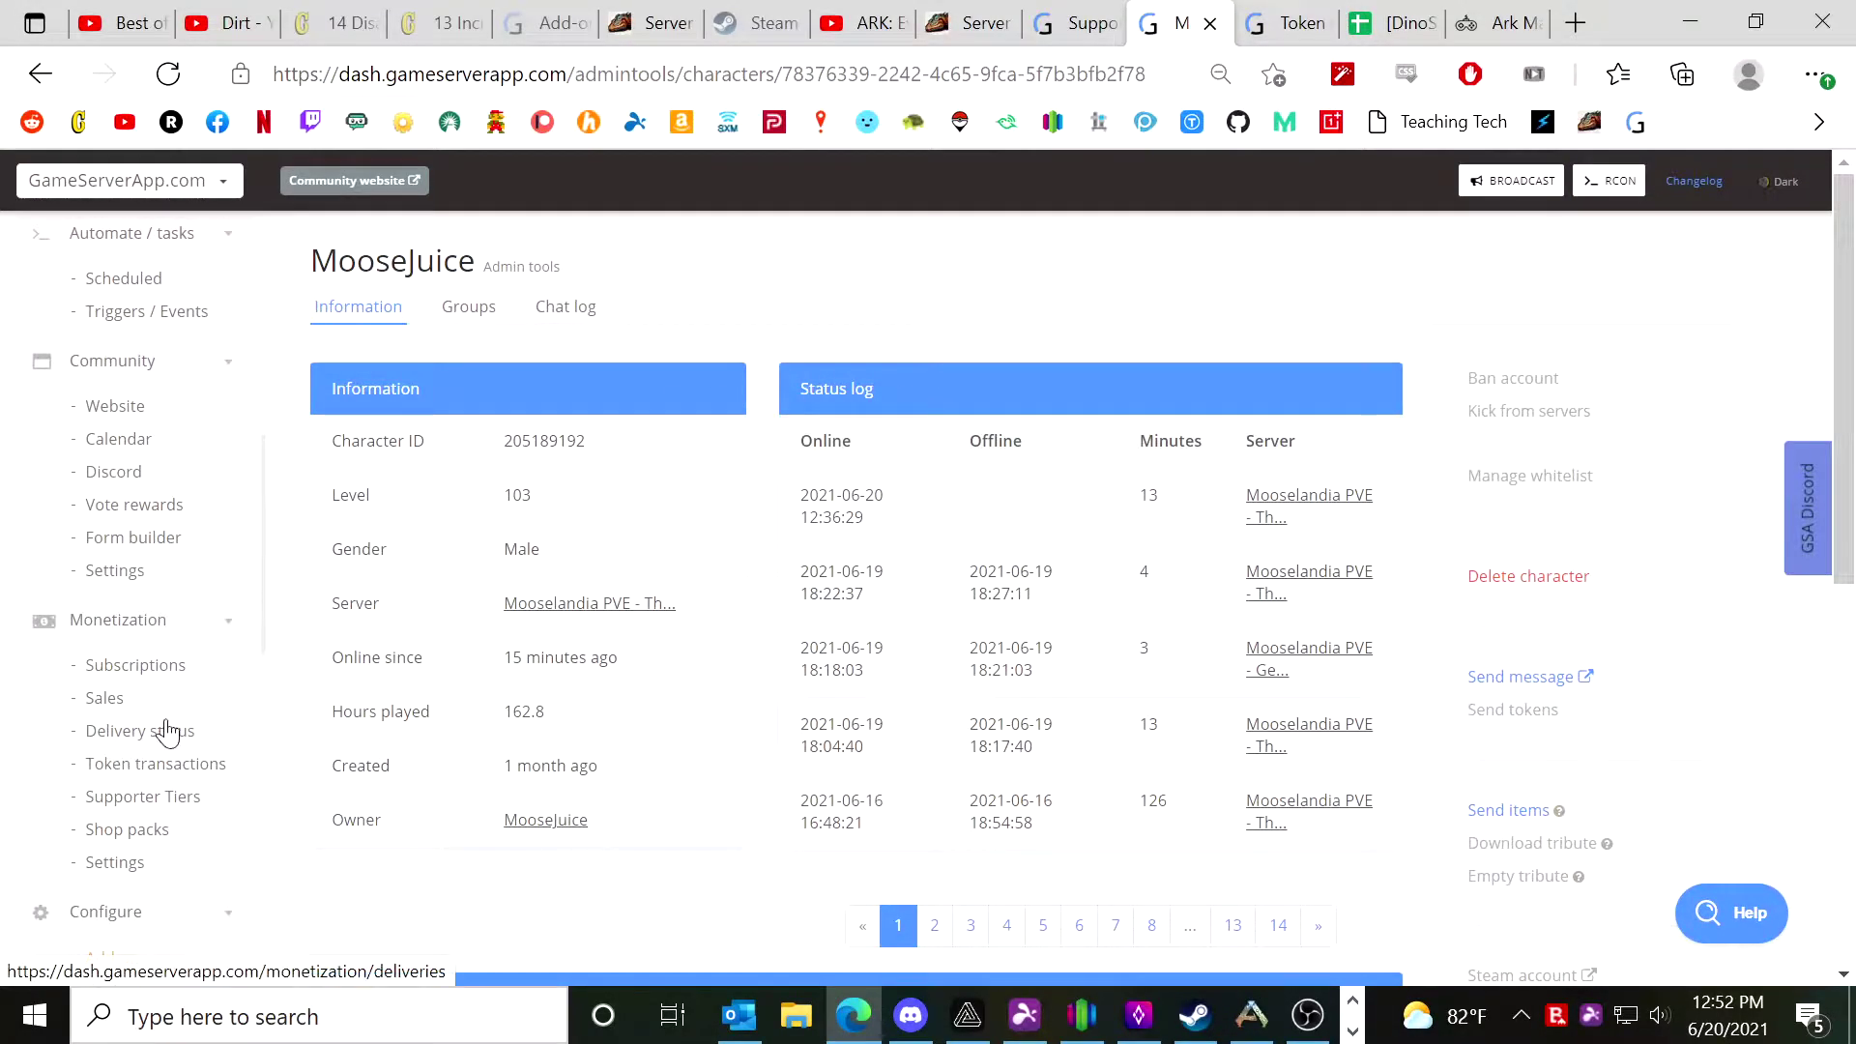
{"action": "left_click", "coordinate": [150, 841]}
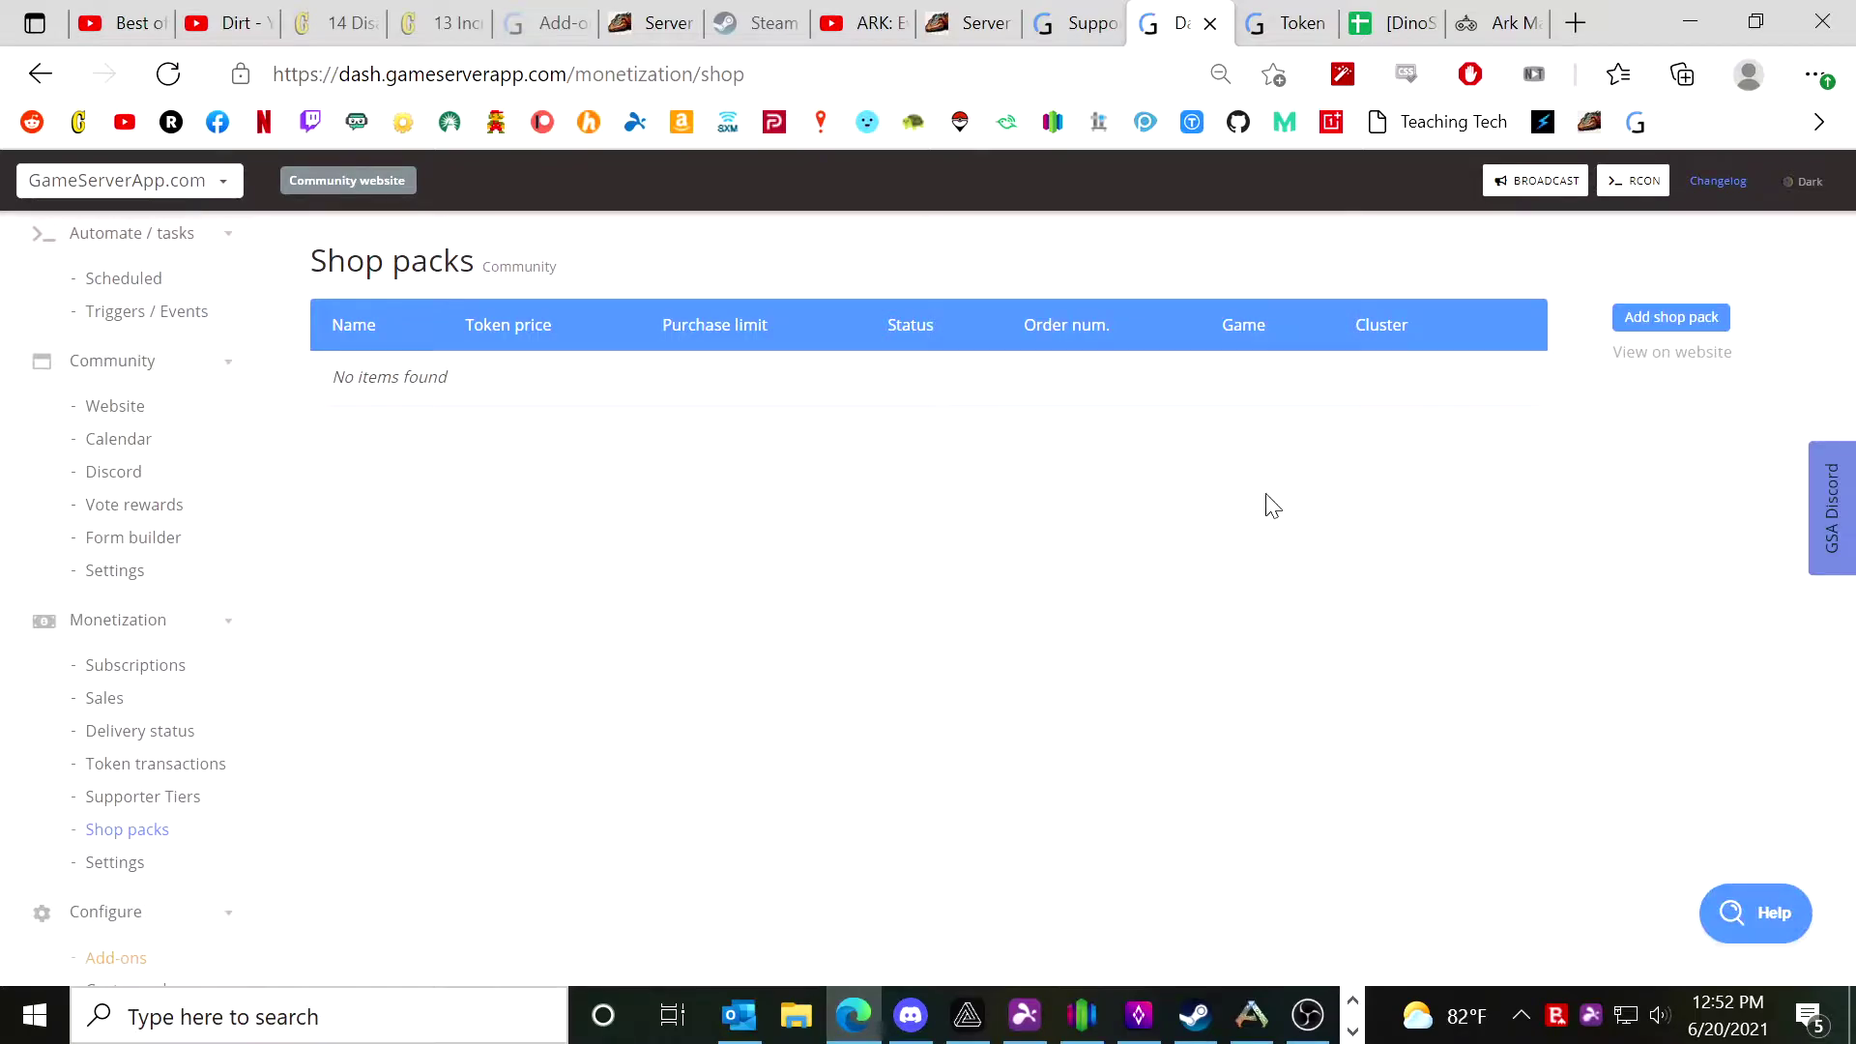
{"action": "left_click", "coordinate": [1672, 319]}
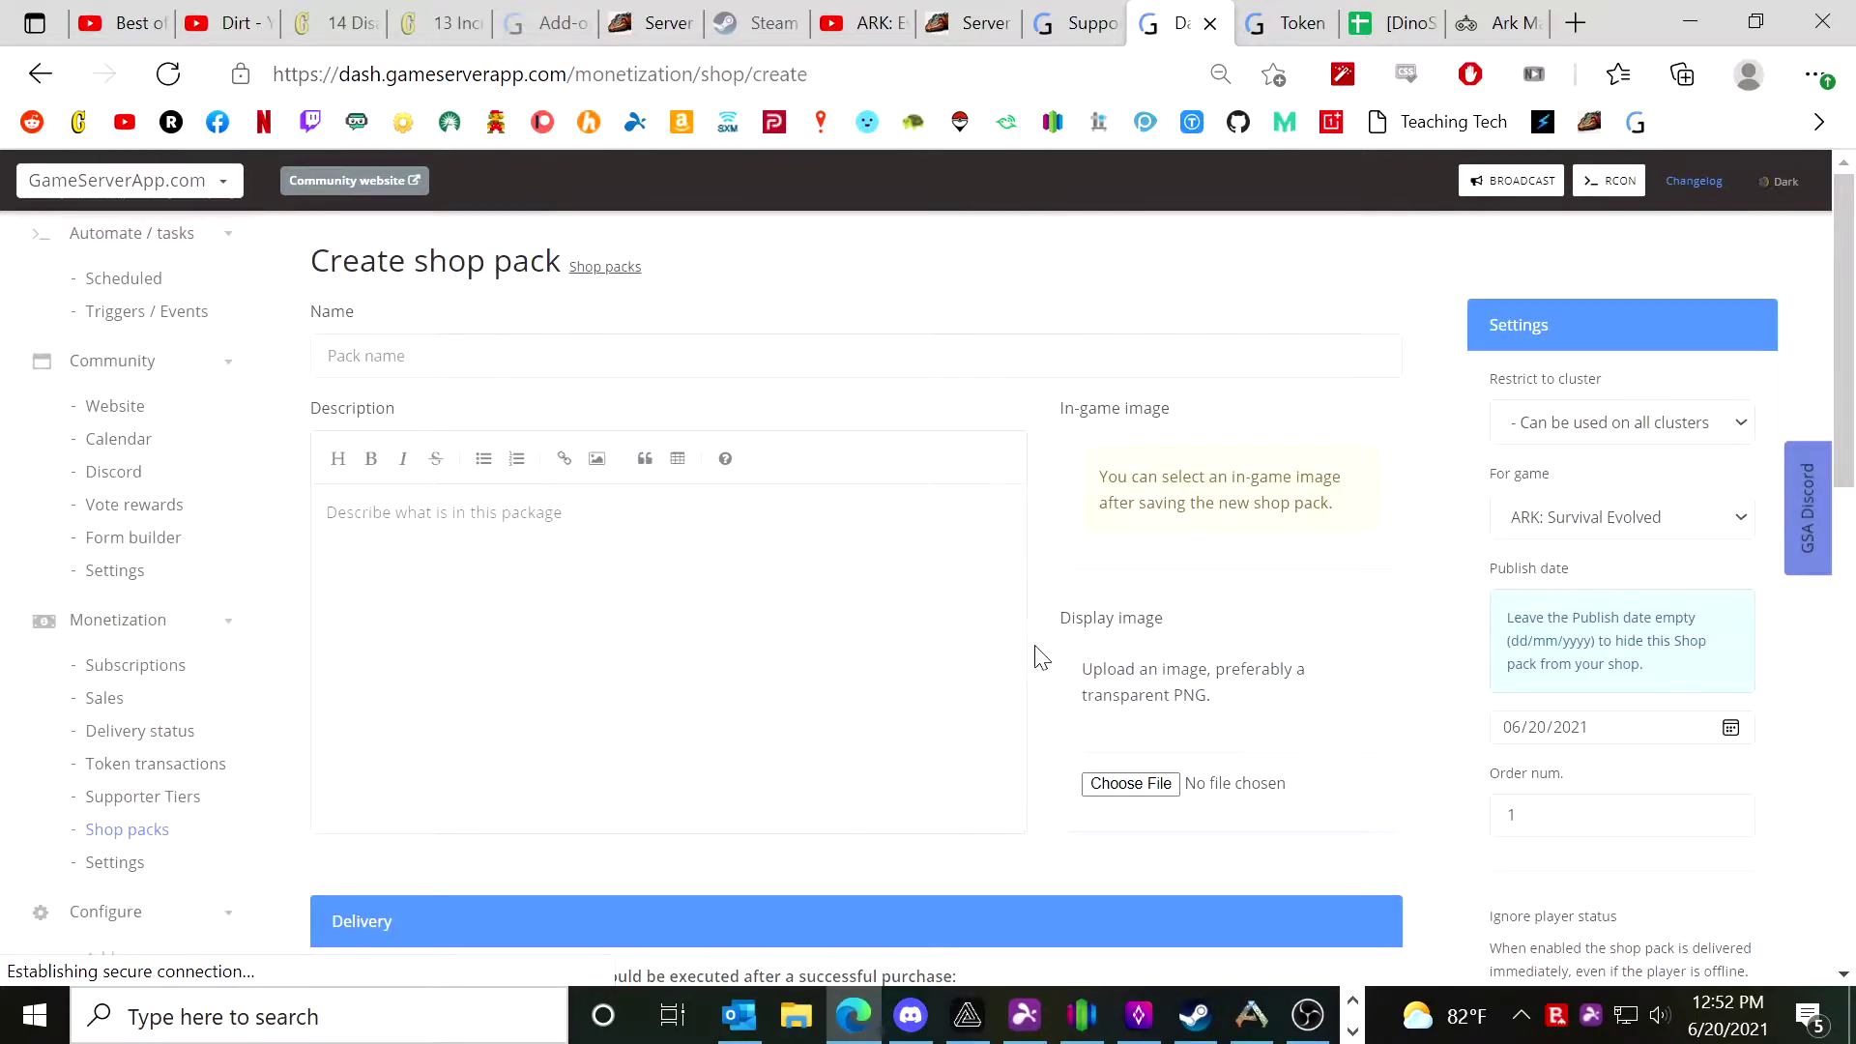
{"action": "type", "text": "Gen2"}
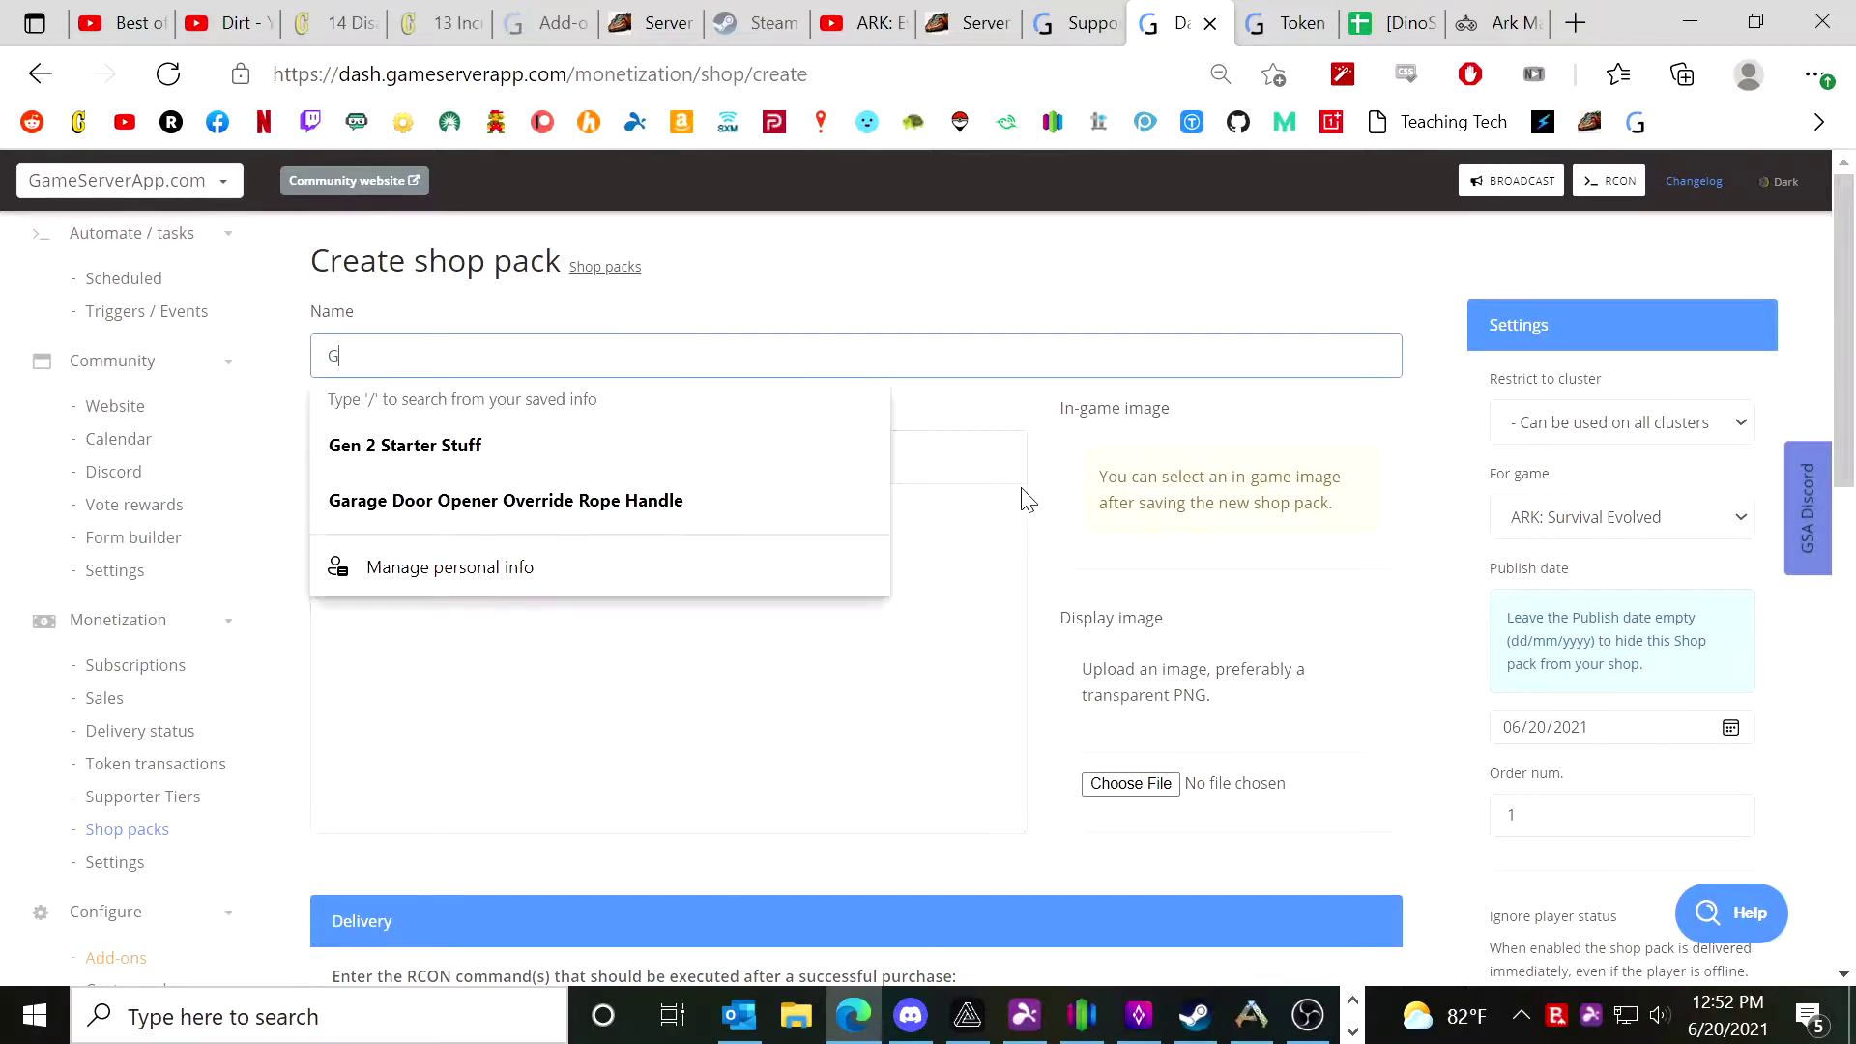
{"action": "key", "text": "BackSpace"}
{"action": "key", "text": "BackSpace"}
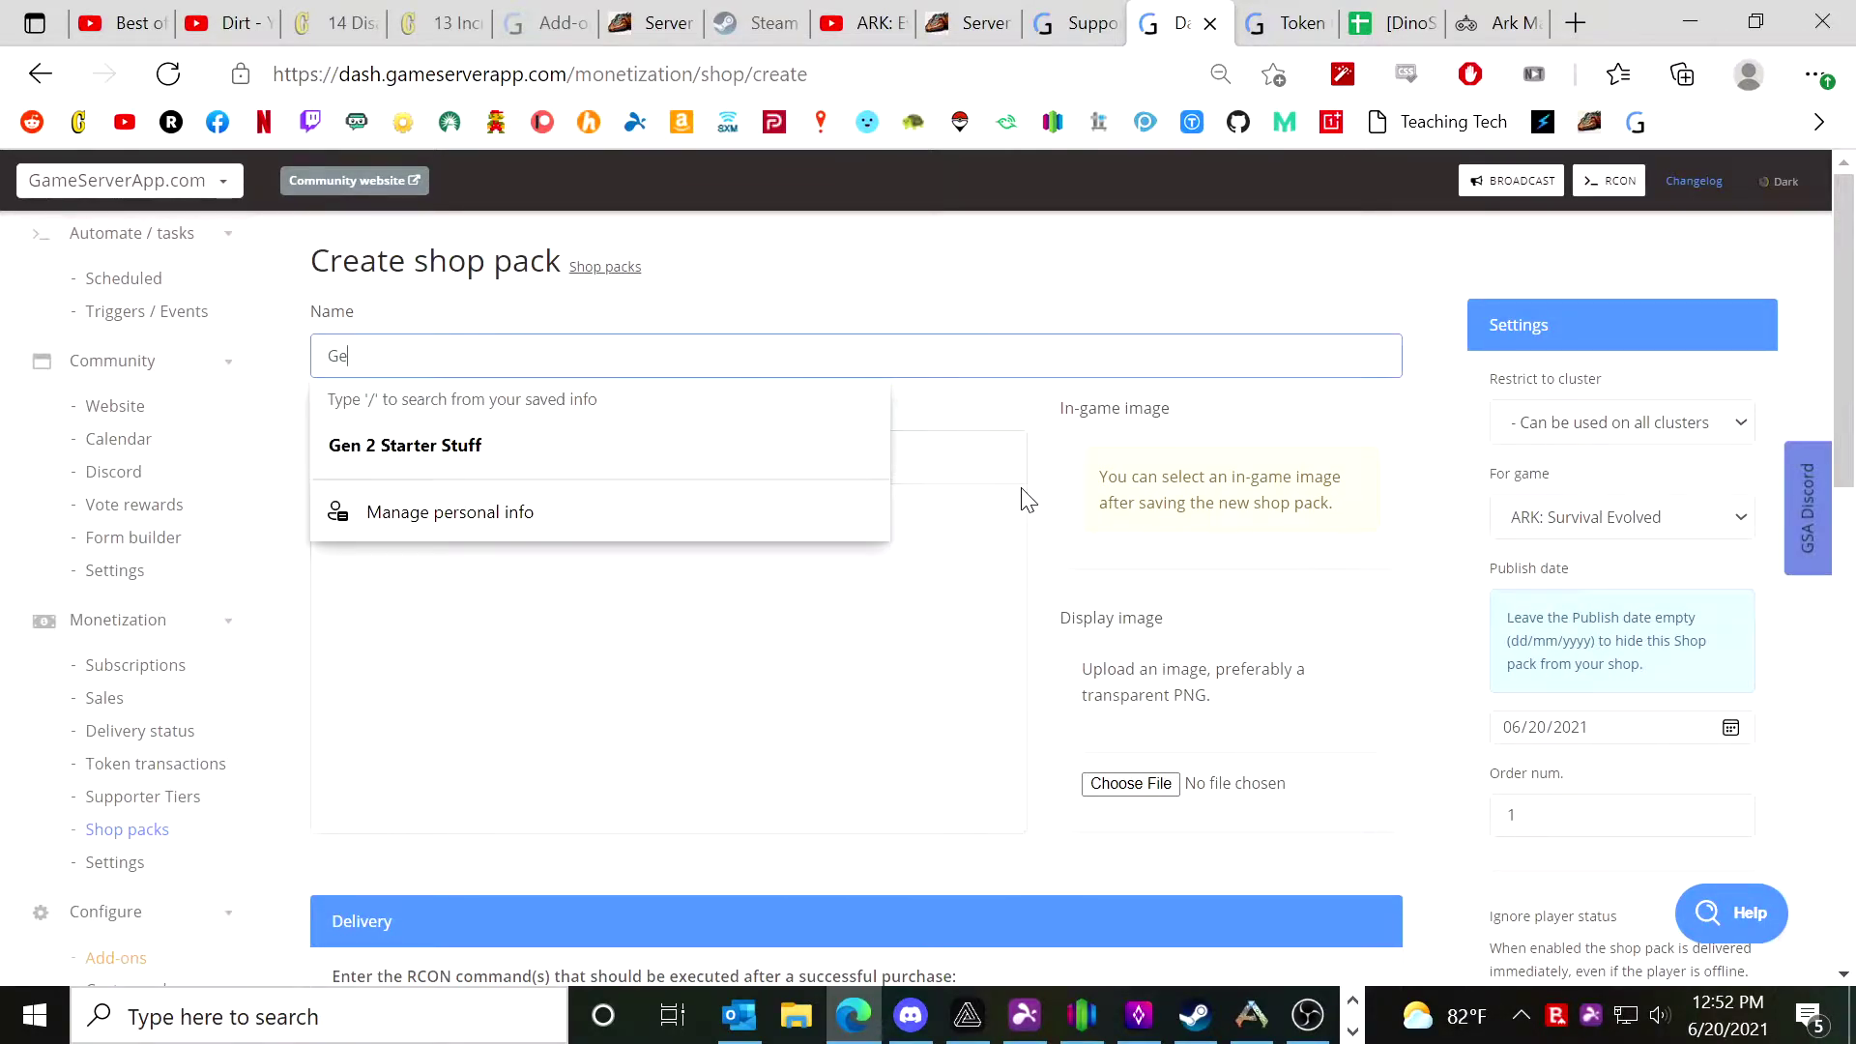
{"action": "key", "text": "Down"}
{"action": "key", "text": "Tab"}
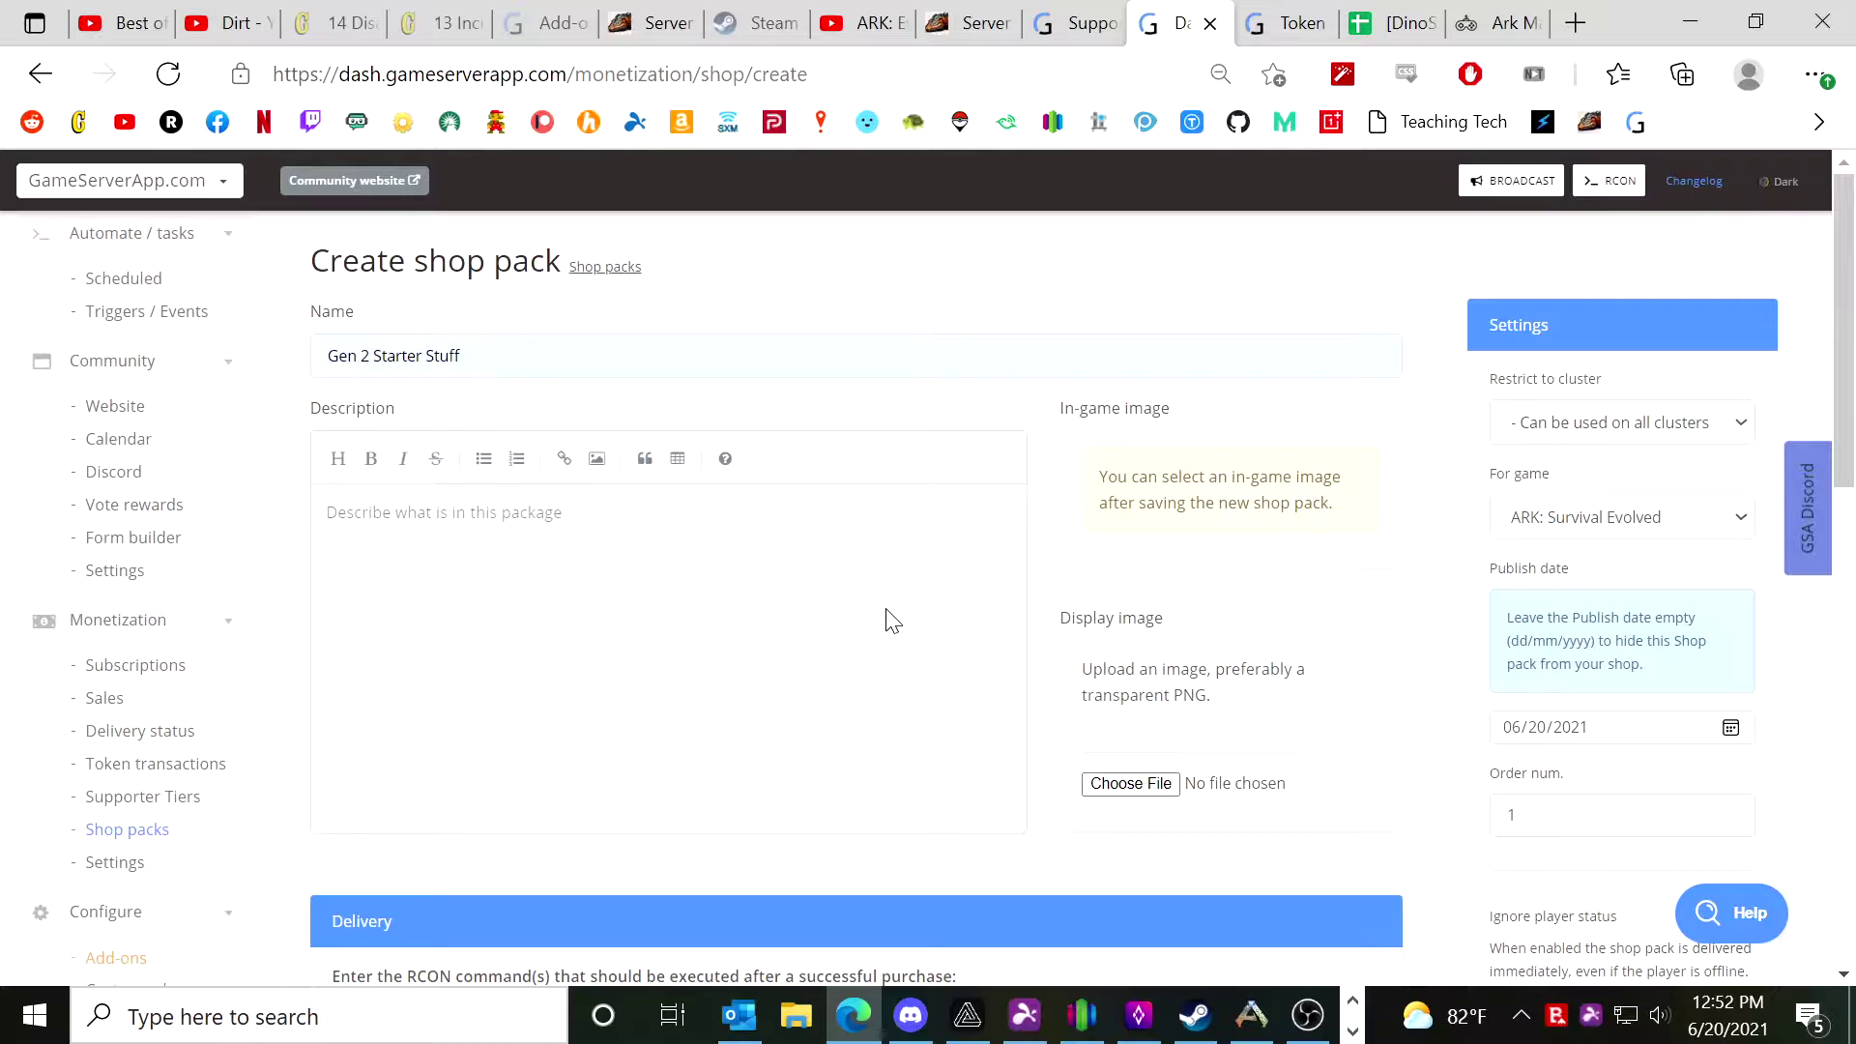
Enter the shop pack description "A set of Federation Tek Armor and a Stryder (but available for use on The Island instead)".
{"action": "type", "text": "A s"}
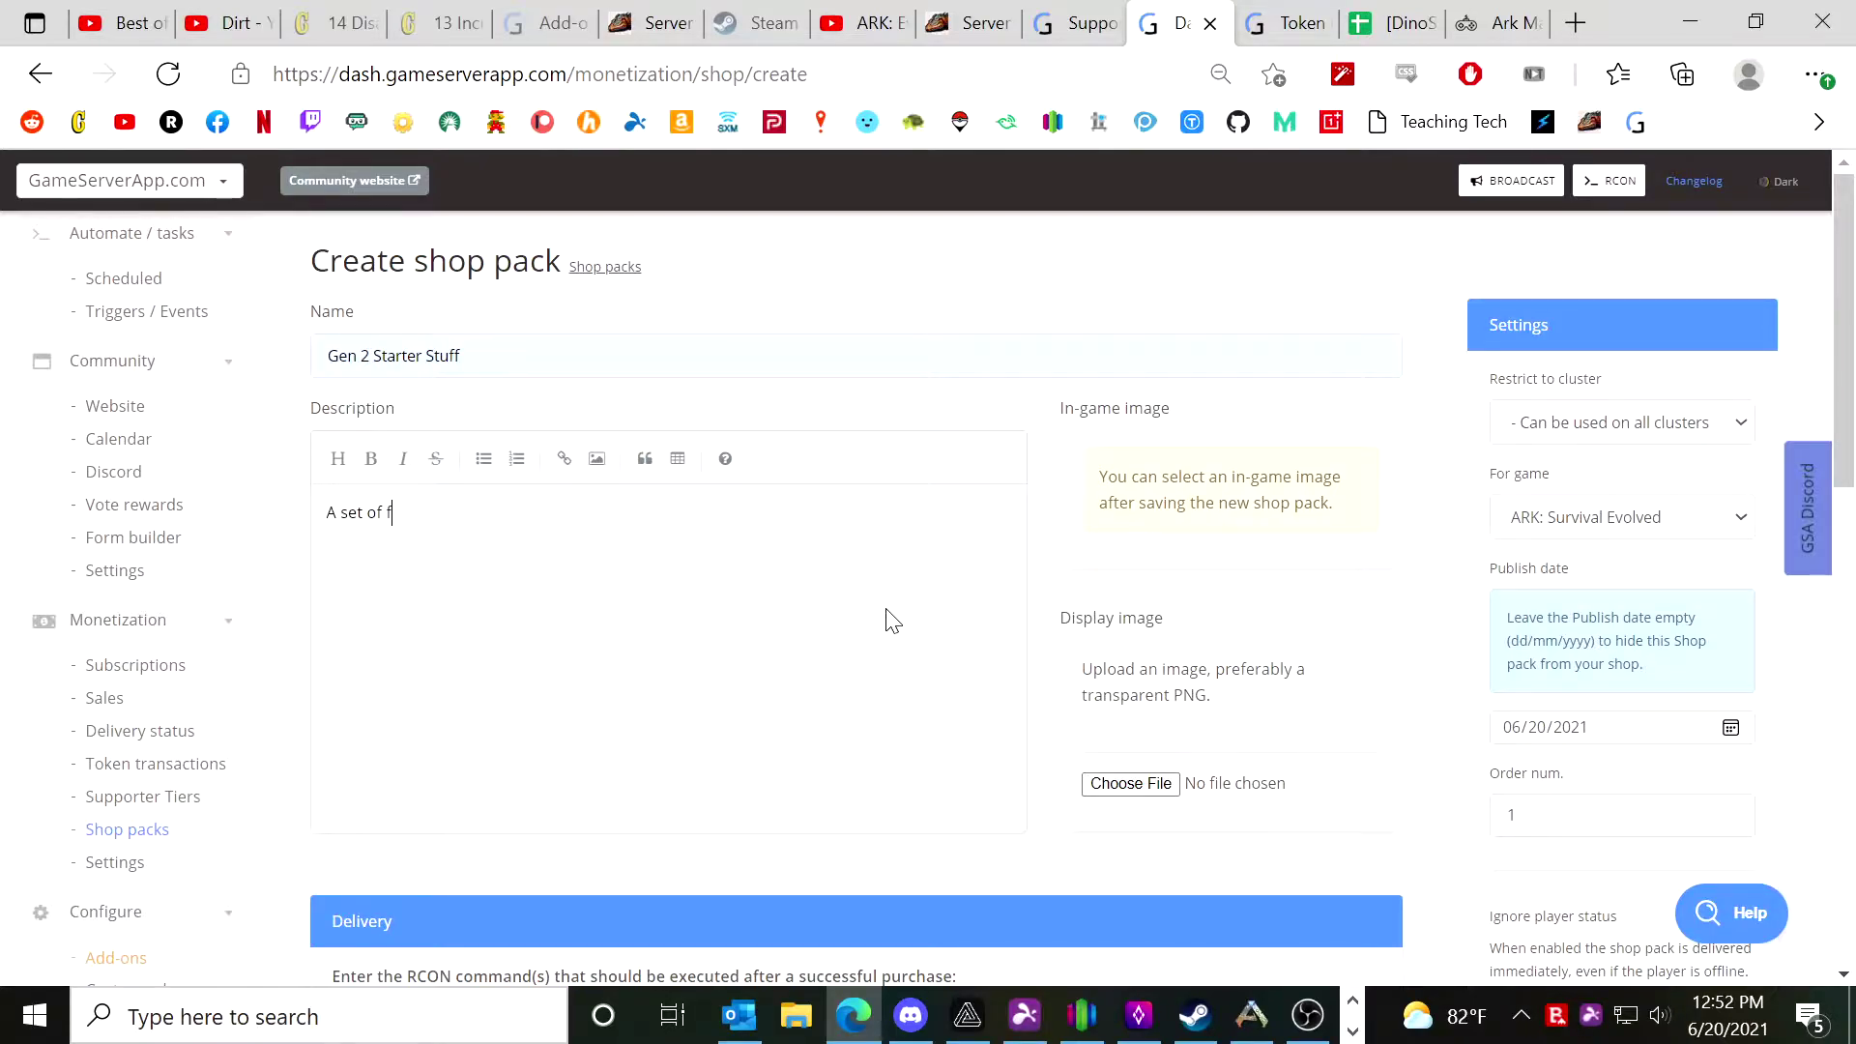
{"action": "type", "text": "et of Federe"}
{"action": "key", "text": "BackSpace"}
{"action": "type", "text": "ation Tek Armor and a Stryder (but availalbe"}
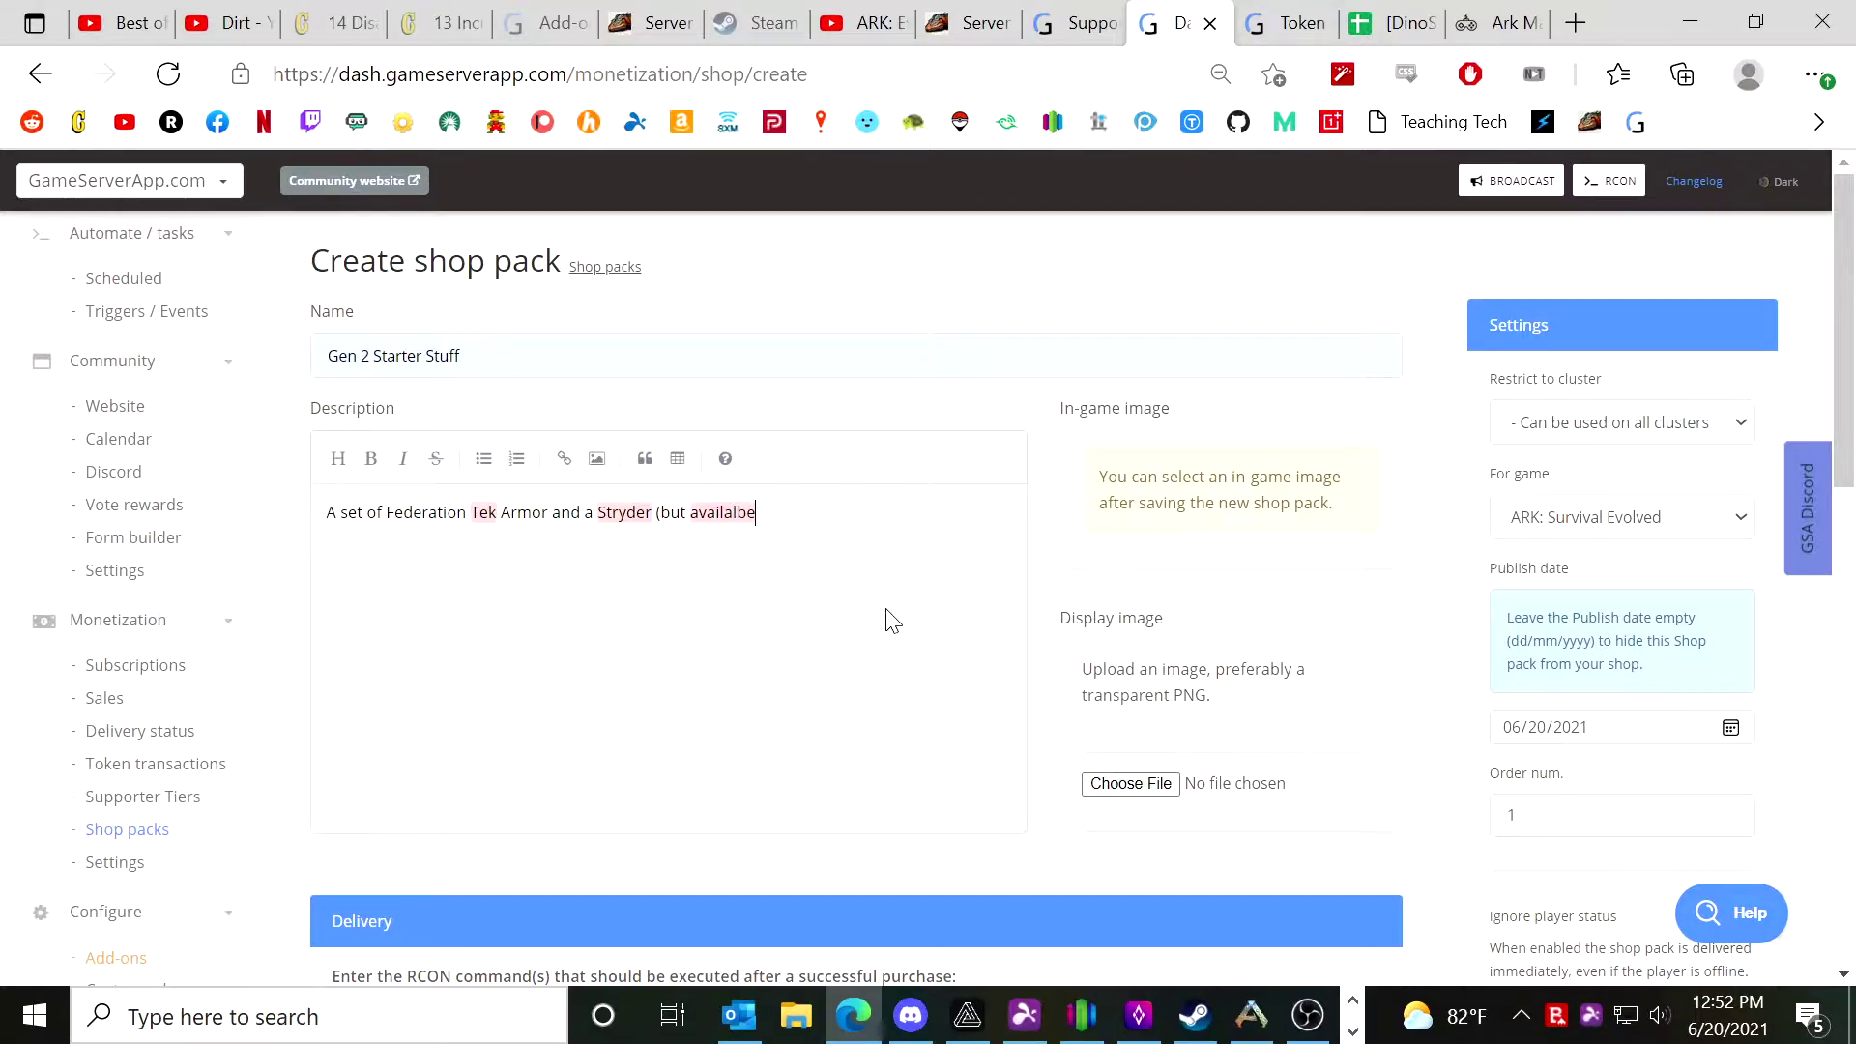
{"action": "type", "text": "ble for use on The Island instead"}
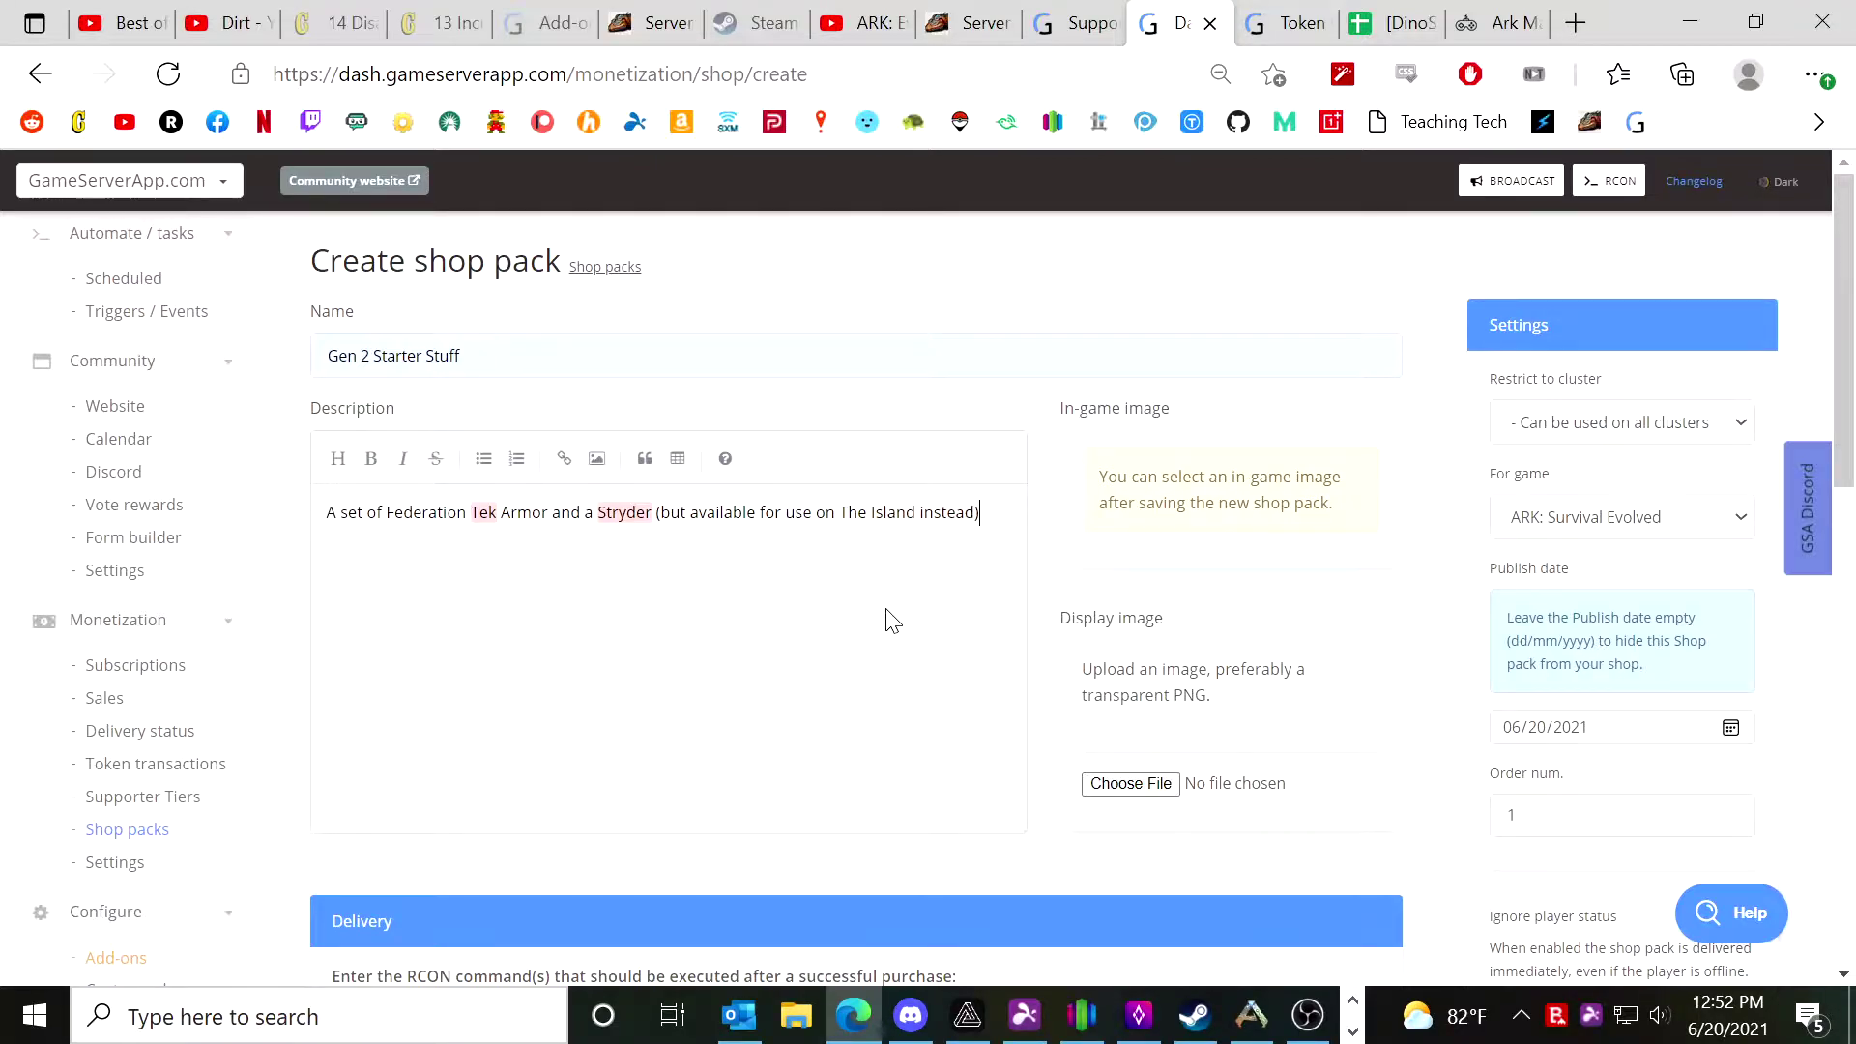
{"action": "type", "text": ")"}
Attach Moose Avatar Reddit.png from the Moose pictures folder as the shop pack's display image.
{"action": "scroll", "coordinate": [1071, 547], "scroll_direction": "down", "scroll_amount": 1}
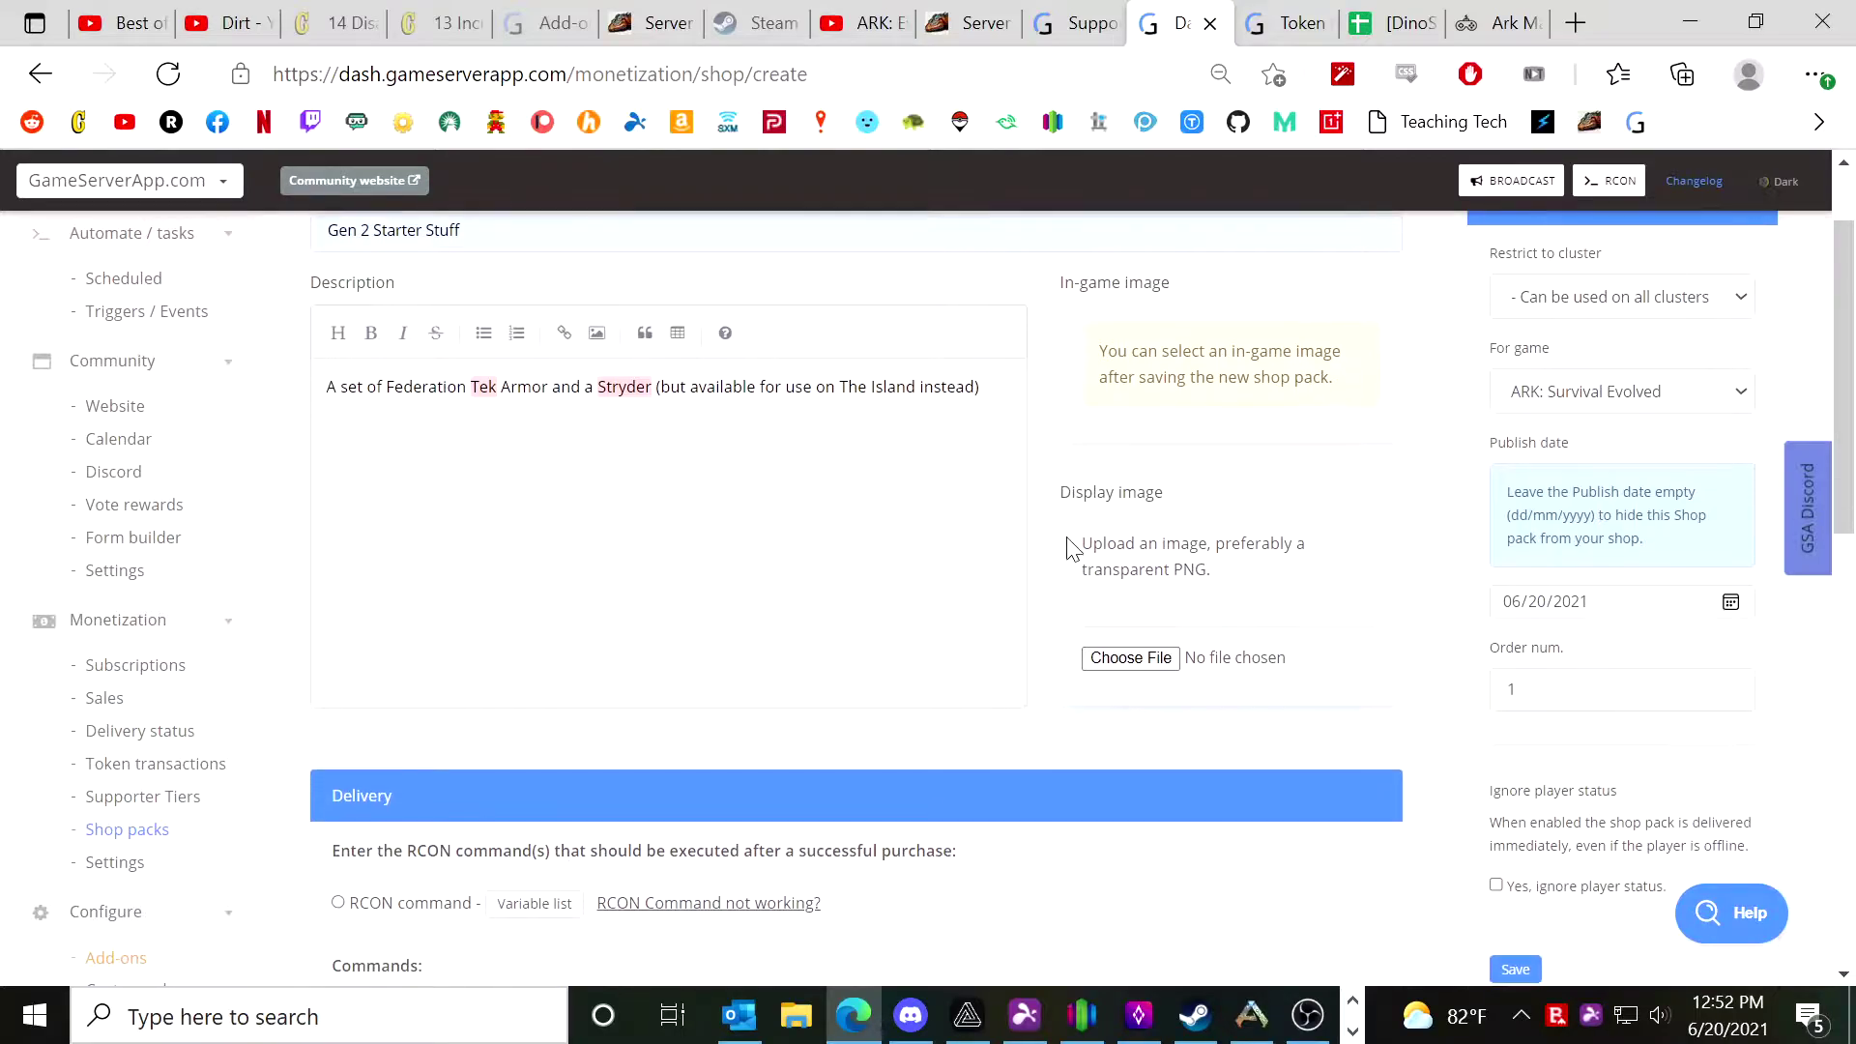
{"action": "scroll", "coordinate": [850, 651], "scroll_direction": "down", "scroll_amount": 2}
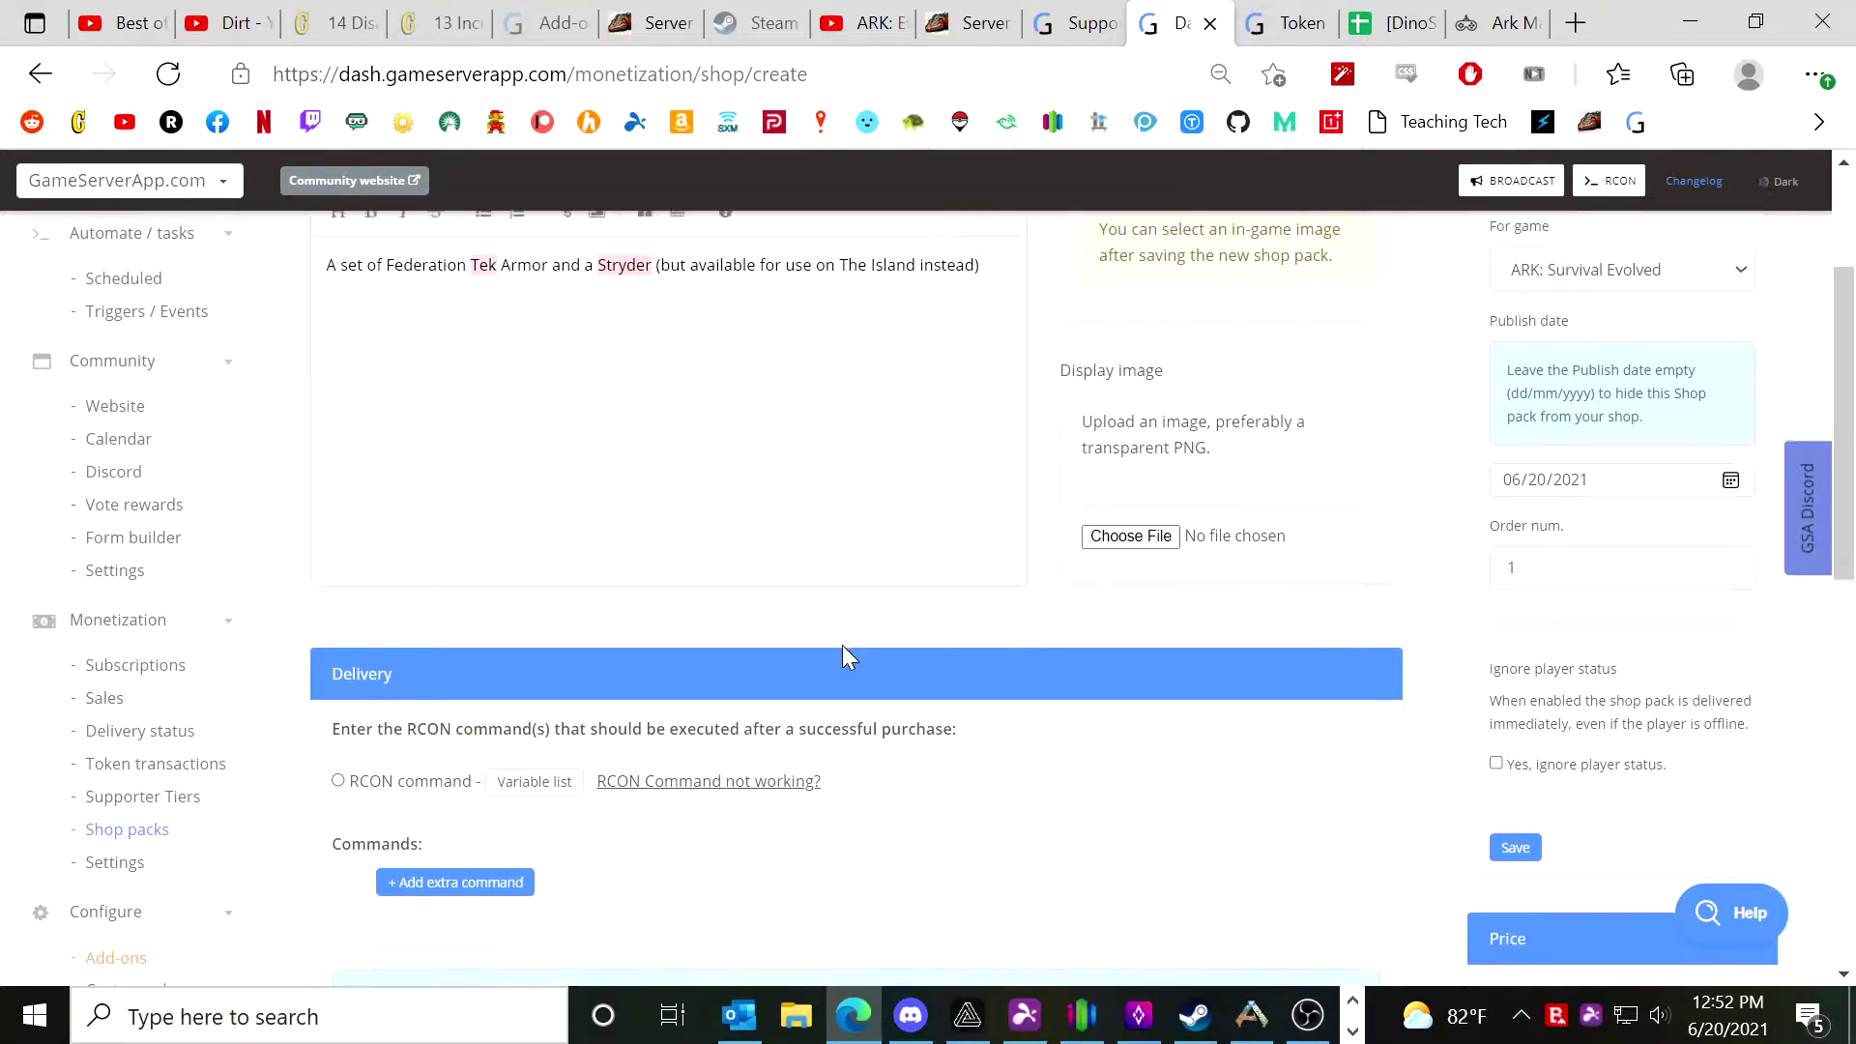
{"action": "scroll", "coordinate": [1141, 686], "scroll_direction": "up", "scroll_amount": 1}
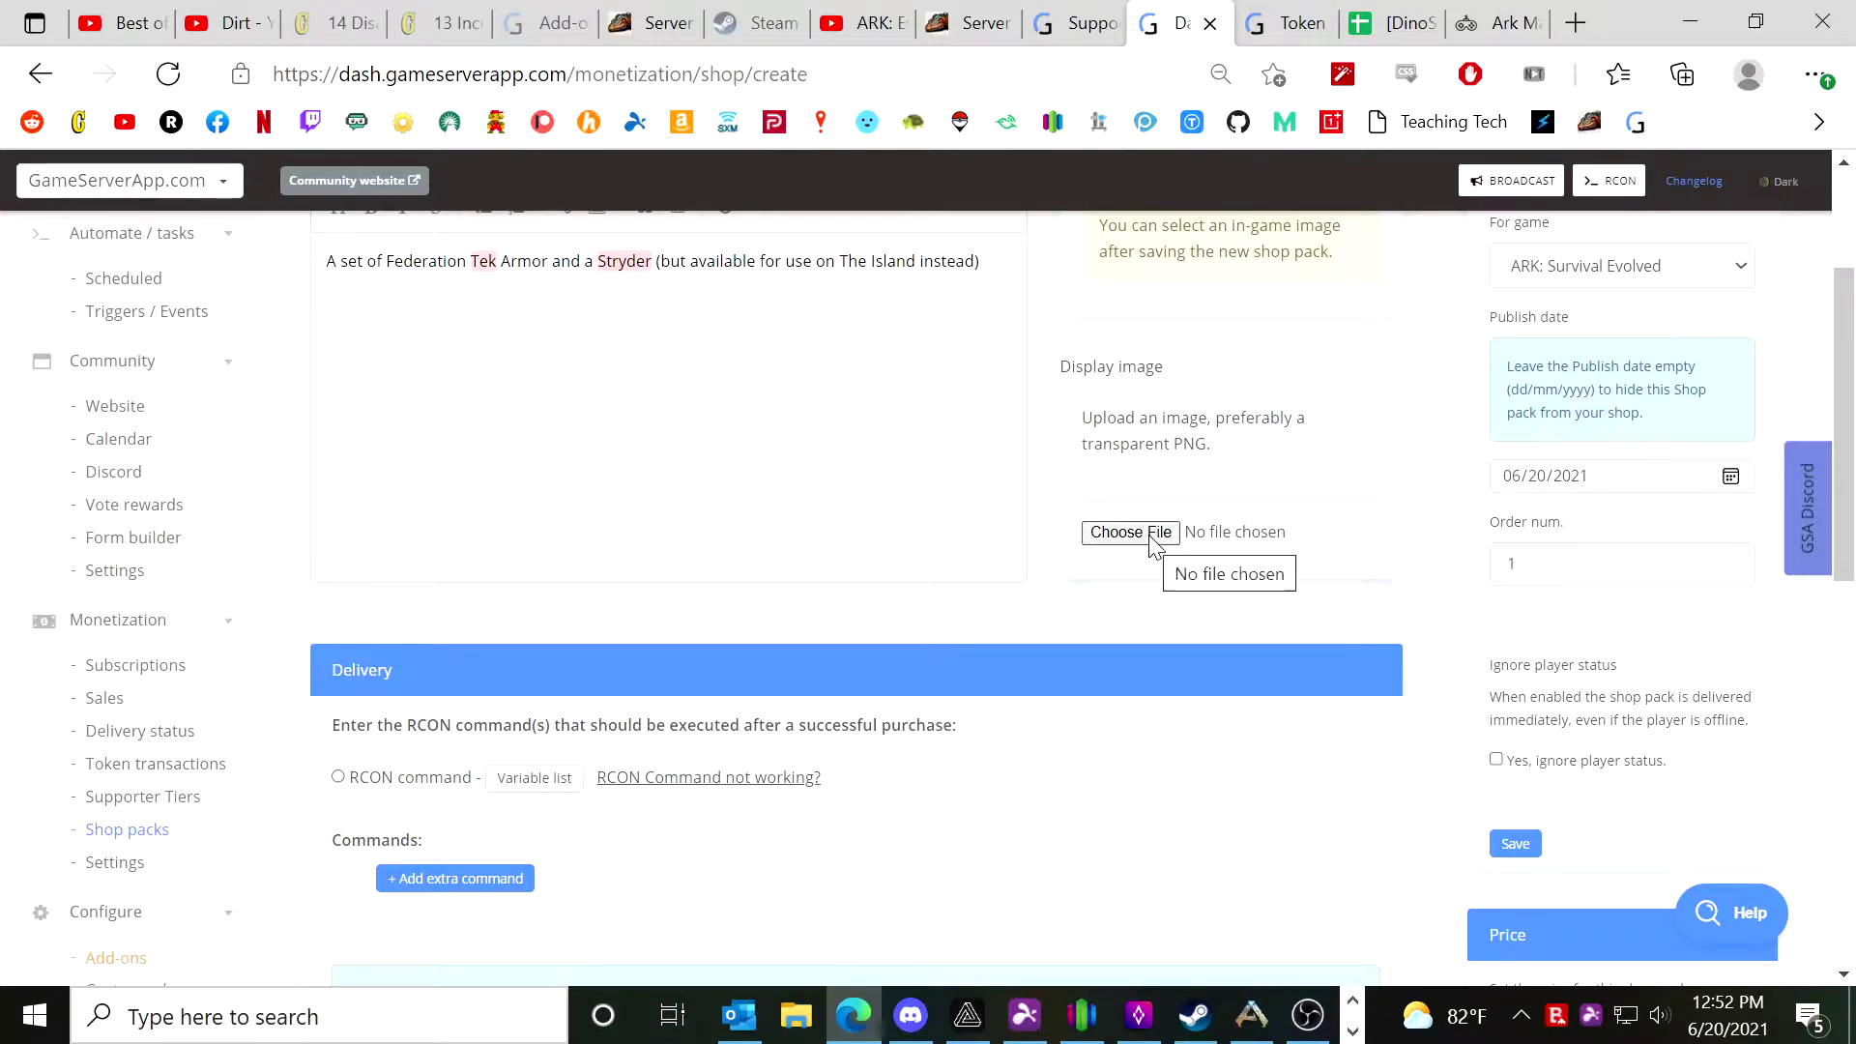
{"action": "scroll", "coordinate": [1195, 541], "scroll_direction": "up", "scroll_amount": 2}
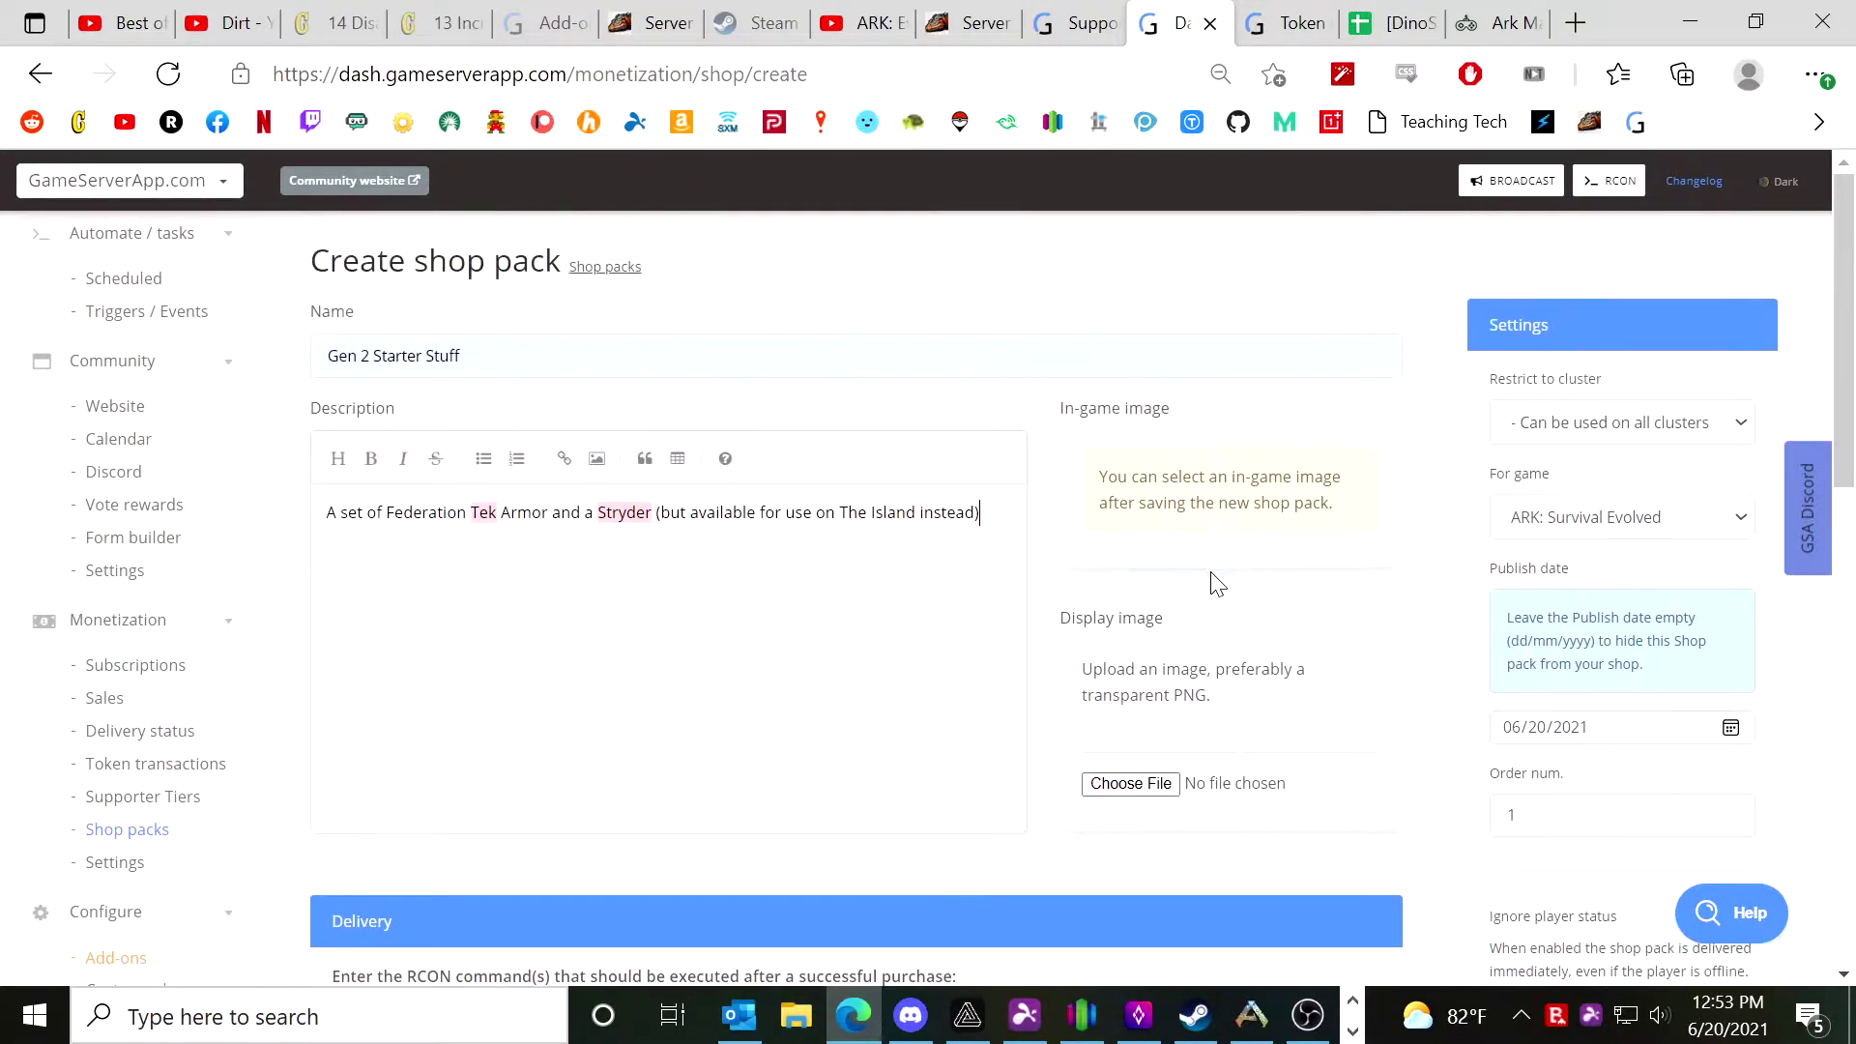
{"action": "scroll", "coordinate": [1201, 580], "scroll_direction": "down", "scroll_amount": 4}
{"action": "scroll", "coordinate": [1206, 584], "scroll_direction": "down", "scroll_amount": 3}
{"action": "scroll", "coordinate": [1191, 575], "scroll_direction": "up", "scroll_amount": 5}
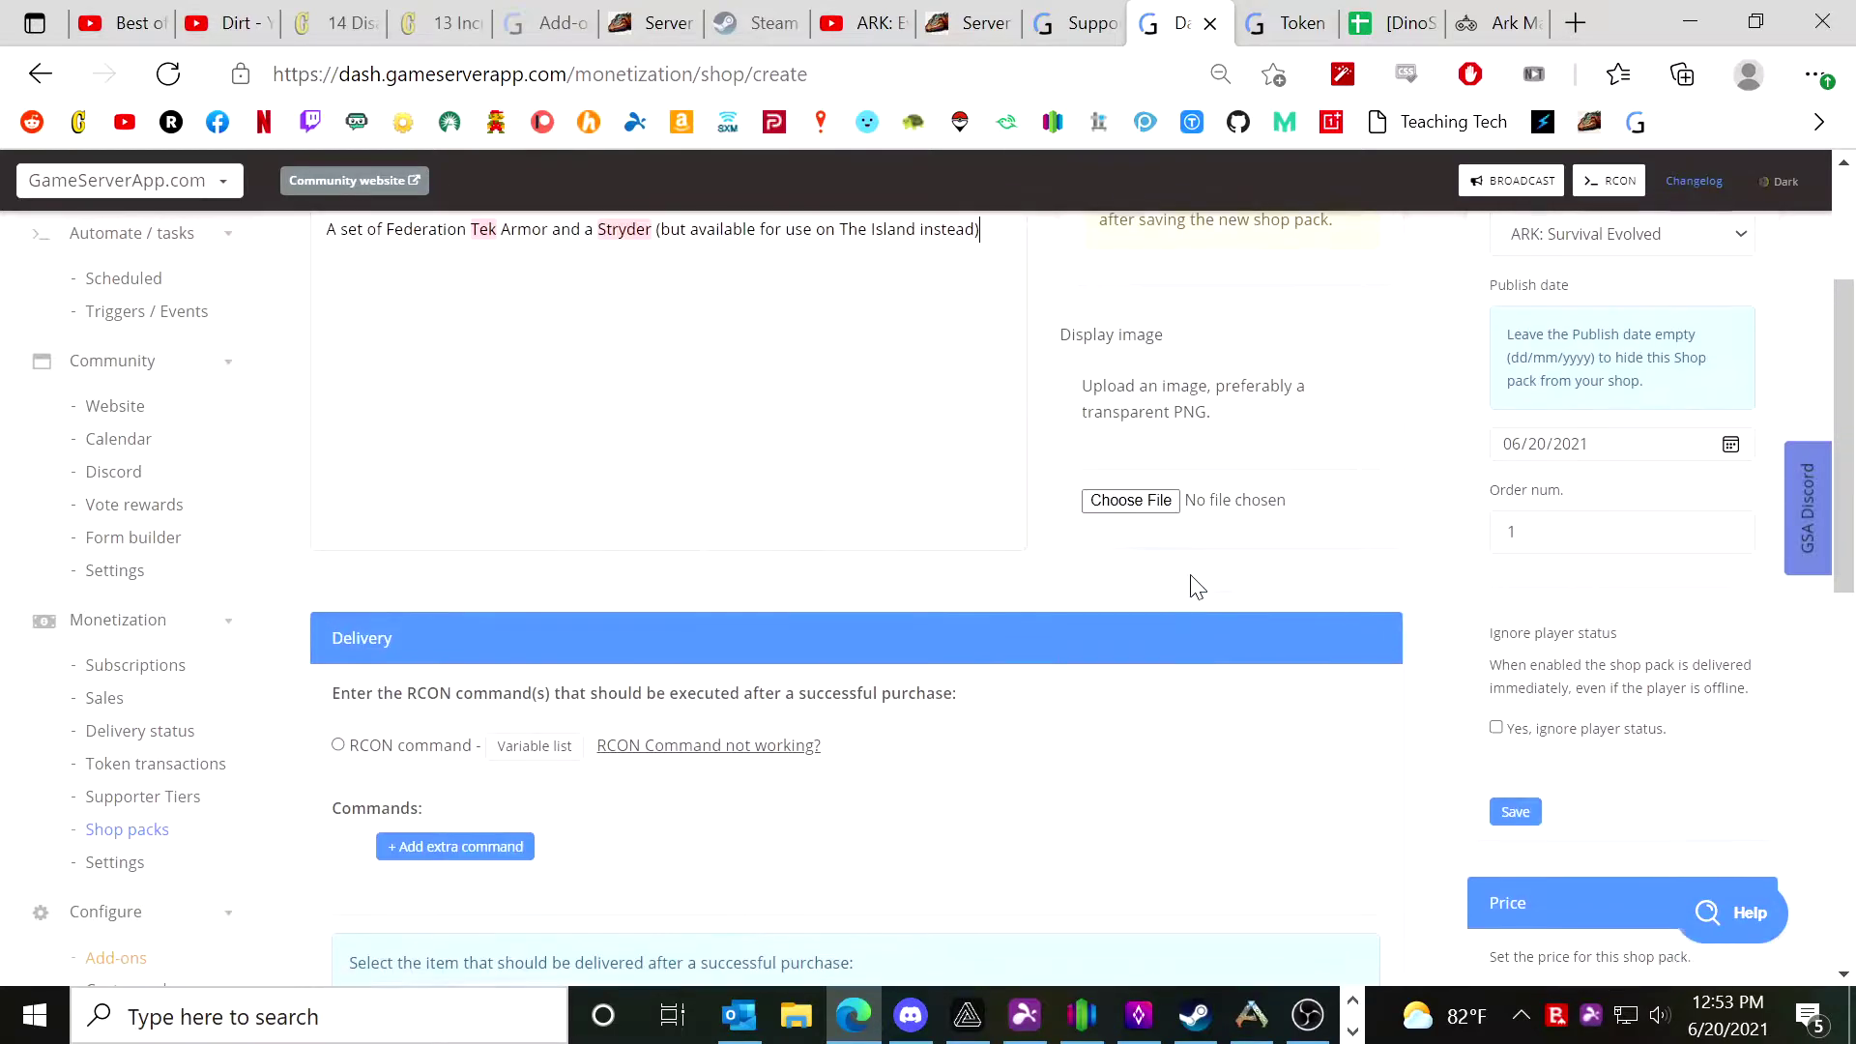
{"action": "left_click", "coordinate": [1149, 530]}
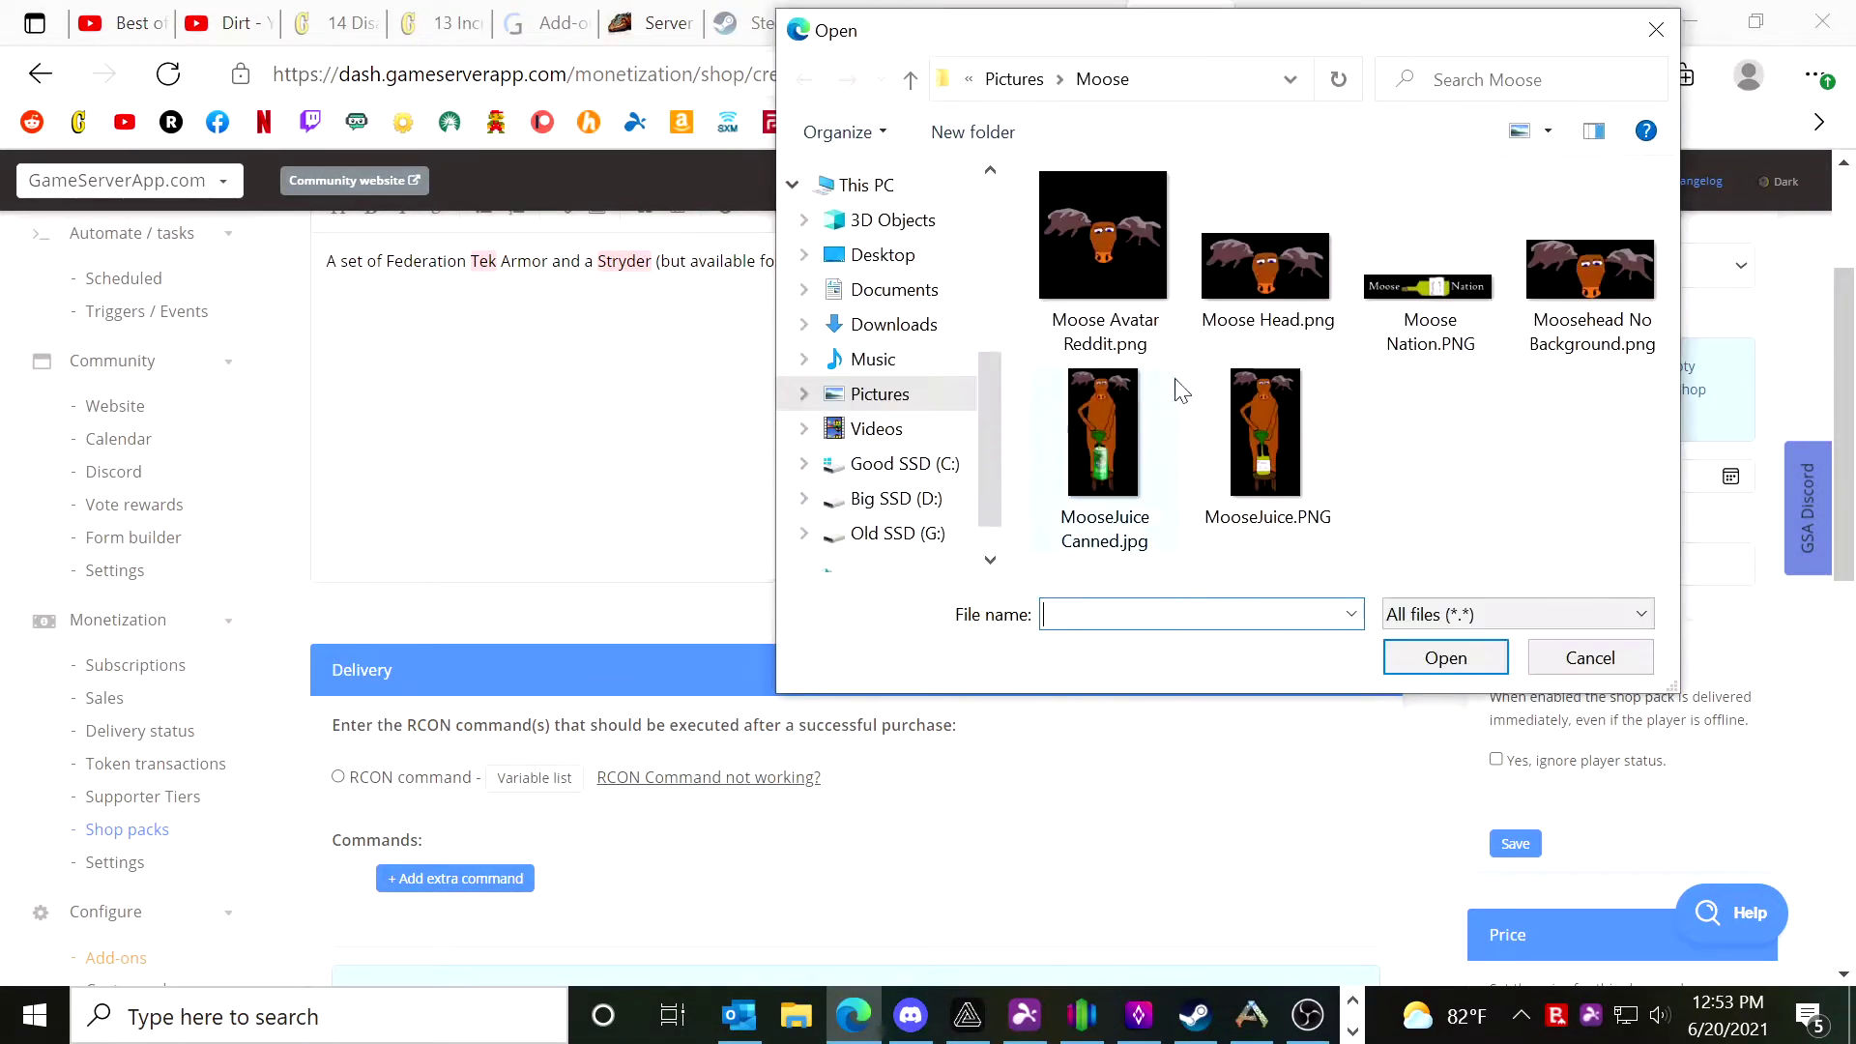
{"action": "left_click", "coordinate": [1078, 236]}
{"action": "left_click", "coordinate": [1451, 662]}
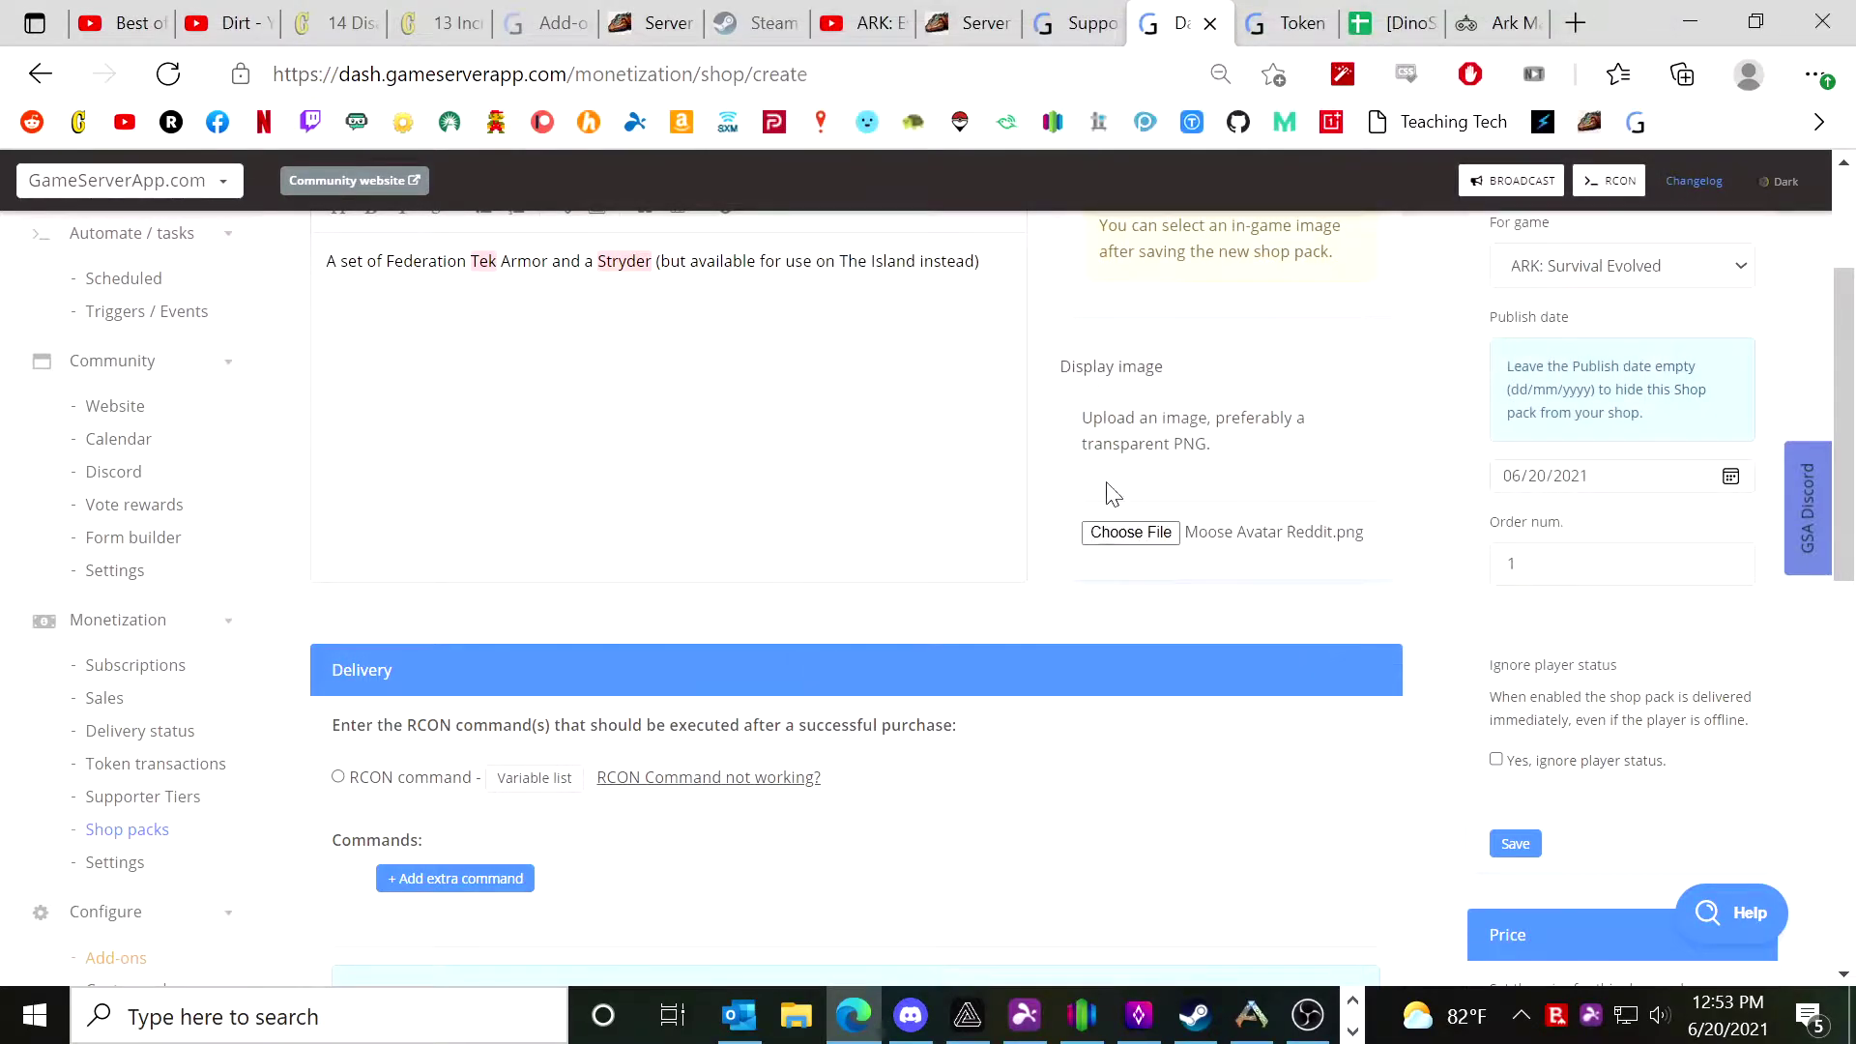
{"action": "scroll", "coordinate": [1262, 527], "scroll_direction": "up", "scroll_amount": 2}
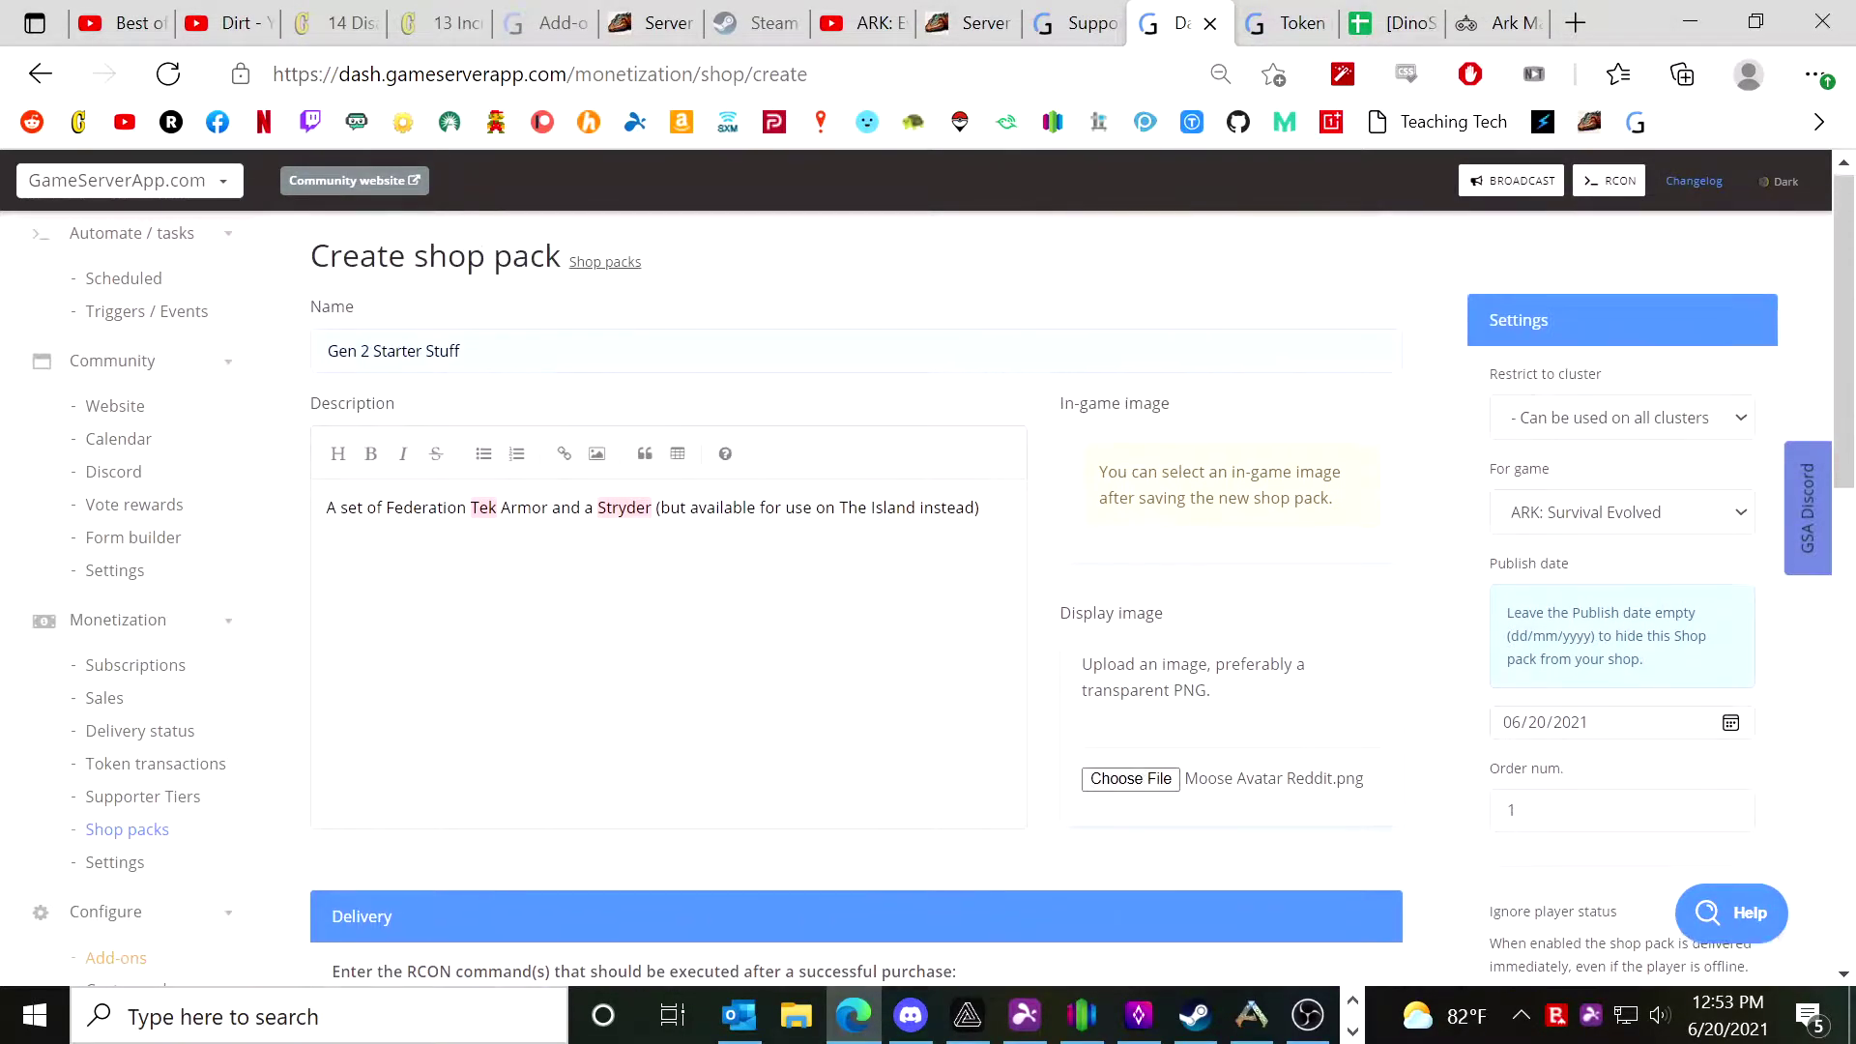
Set the shop pack's delivery to the Gen 2 Starter Stuff in-game upload.
{"action": "left_click_drag", "start_coordinate": [1096, 474], "coordinate": [1346, 511]}
{"action": "left_click", "coordinate": [1346, 510]}
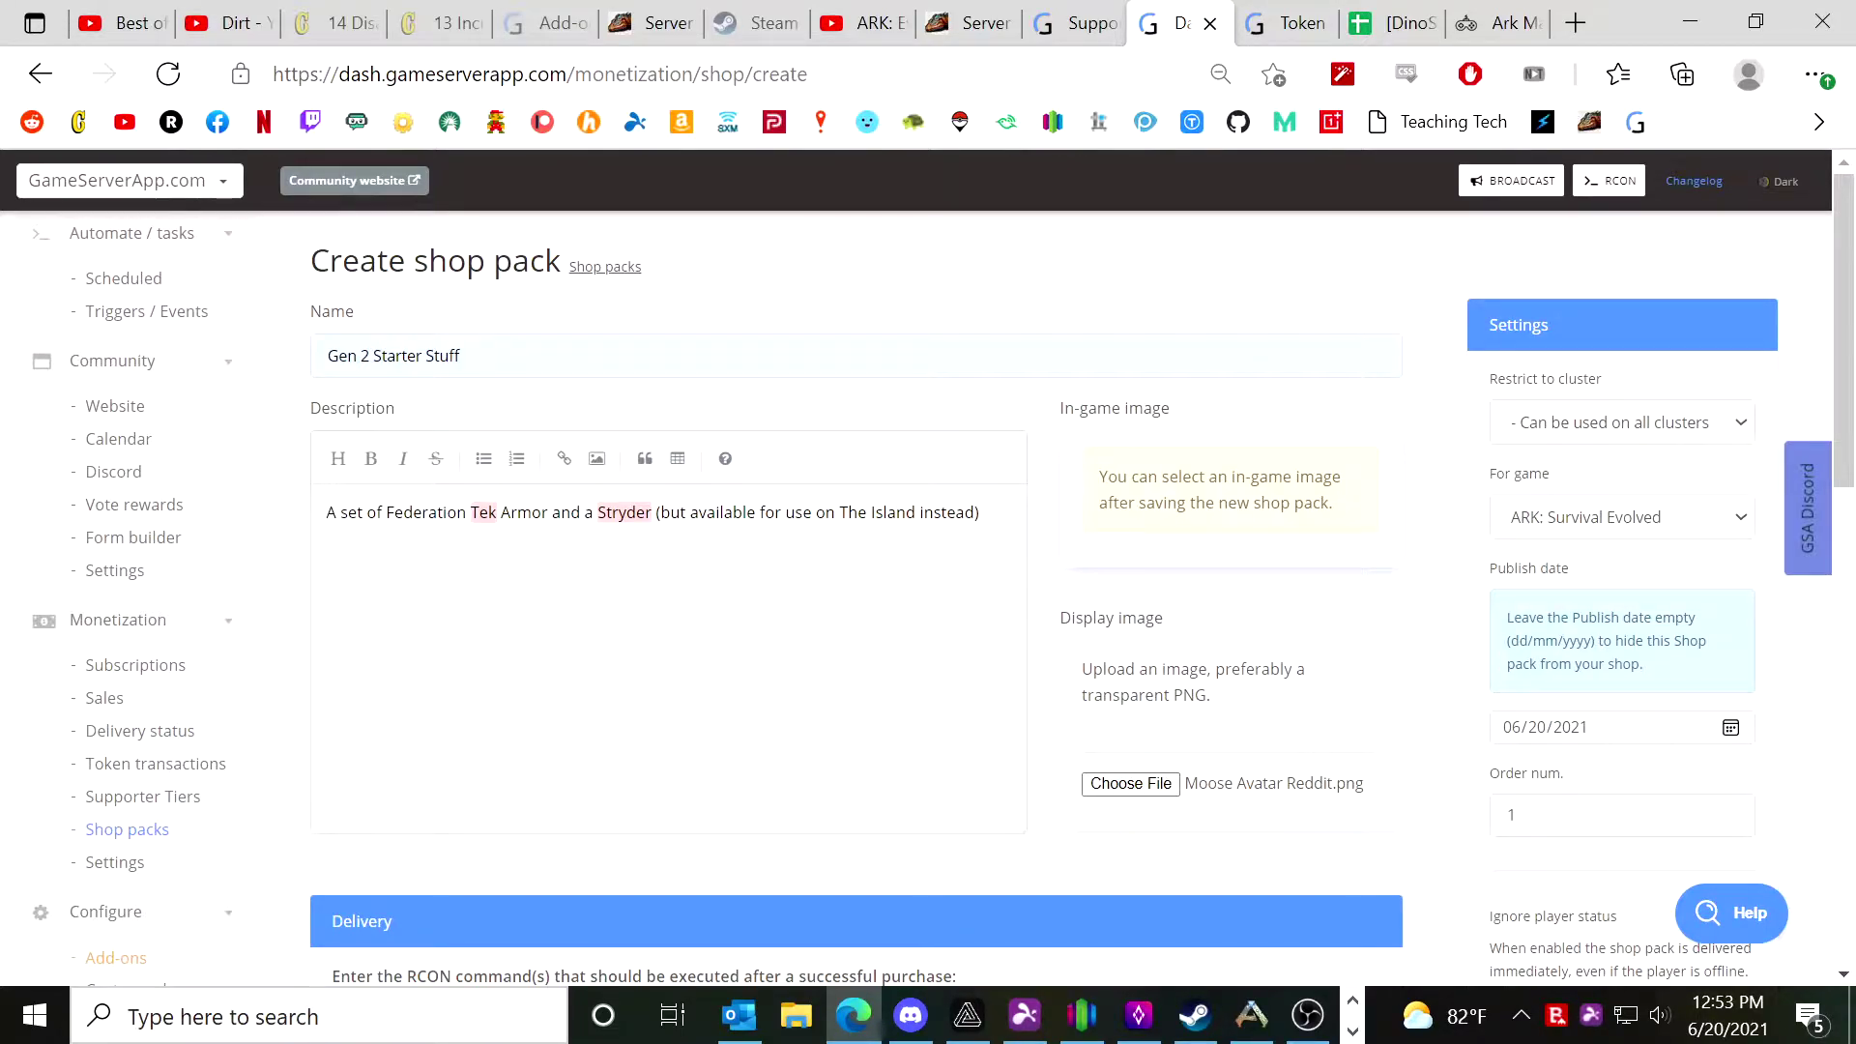
{"action": "scroll", "coordinate": [1063, 544], "scroll_direction": "down", "scroll_amount": 4}
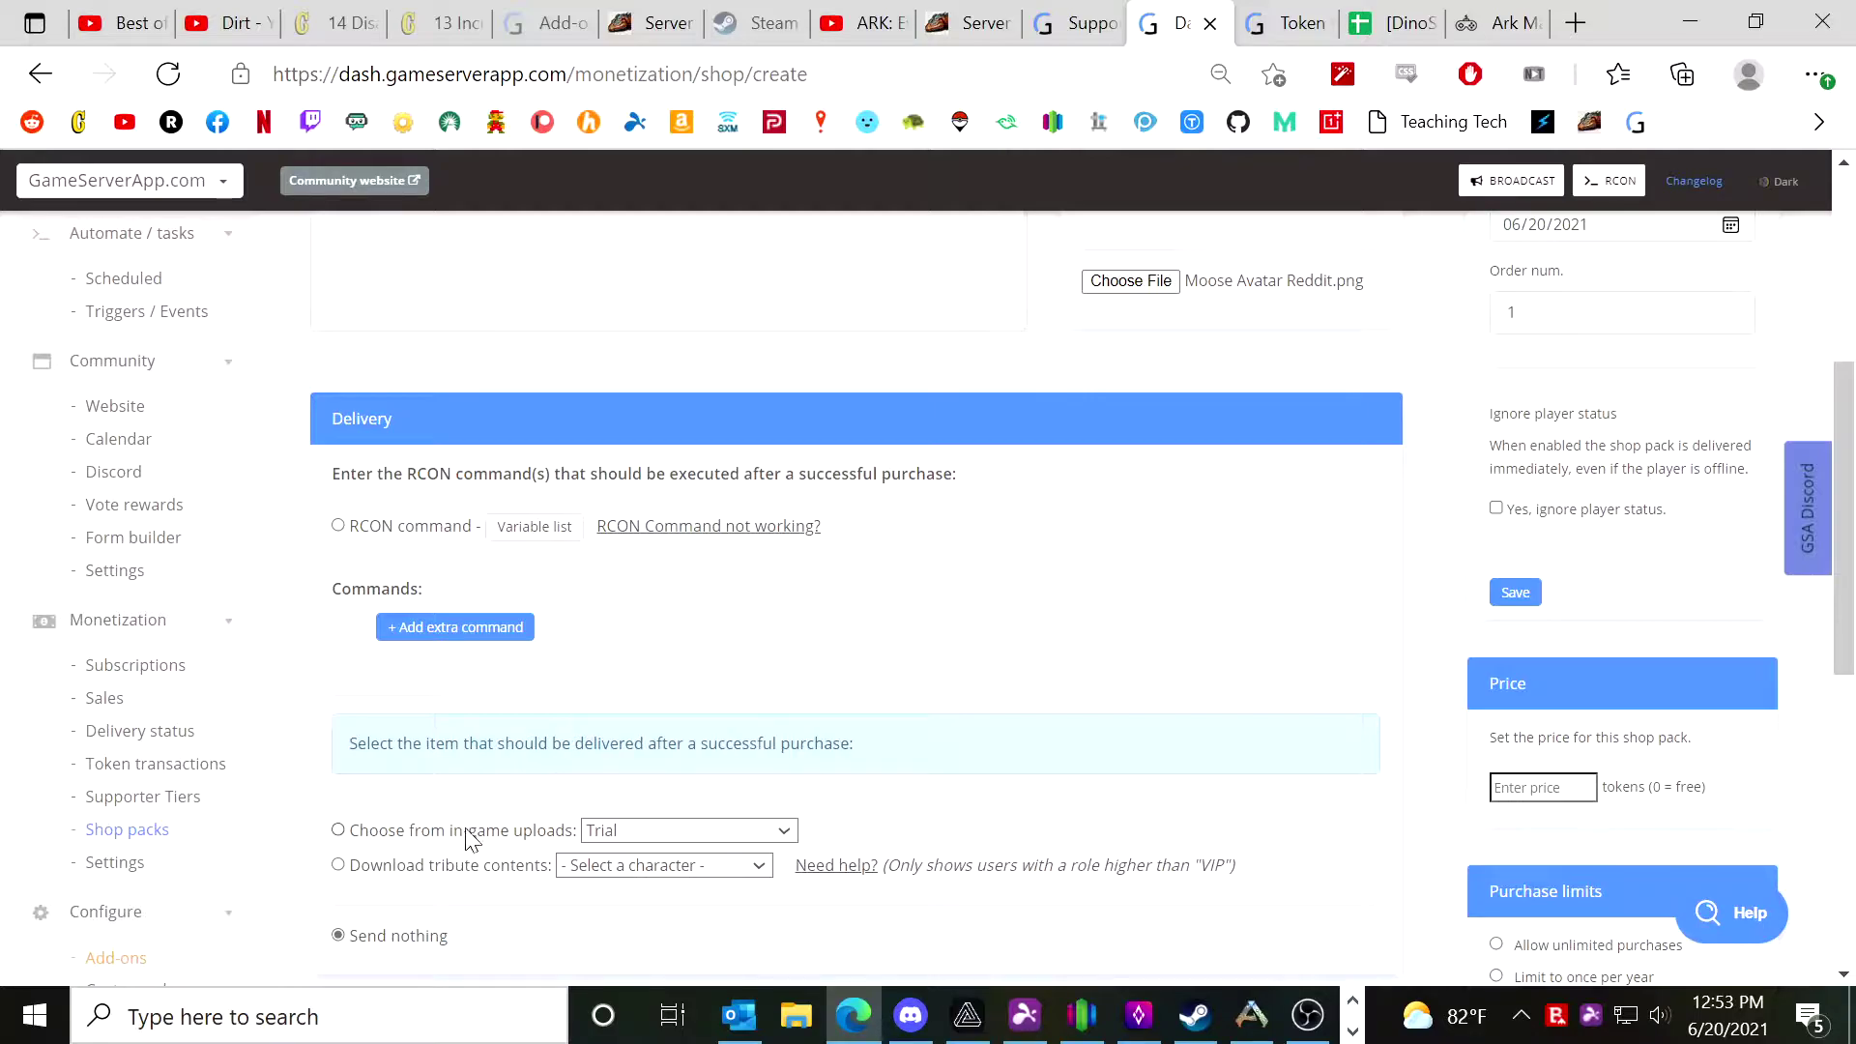
{"action": "left_click", "coordinate": [780, 831]}
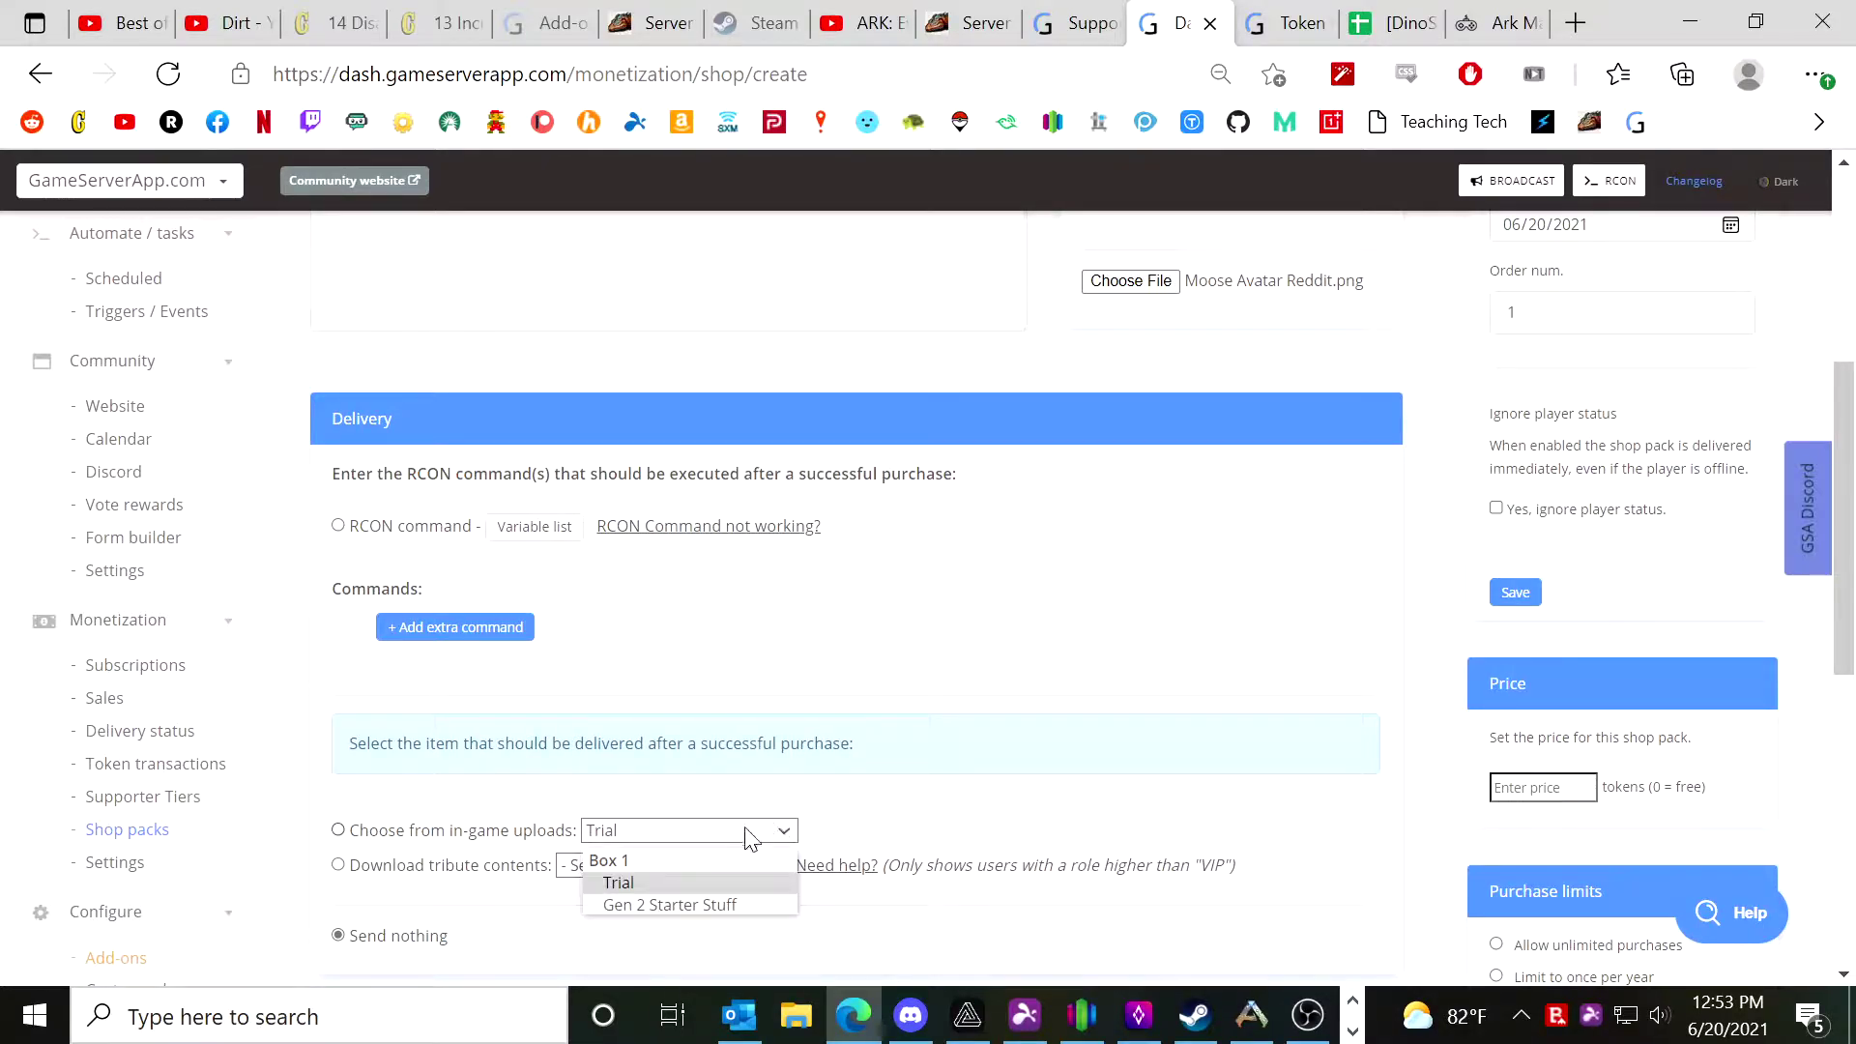
{"action": "left_click", "coordinate": [679, 841]}
{"action": "scroll", "coordinate": [829, 779], "scroll_direction": "up", "scroll_amount": 4}
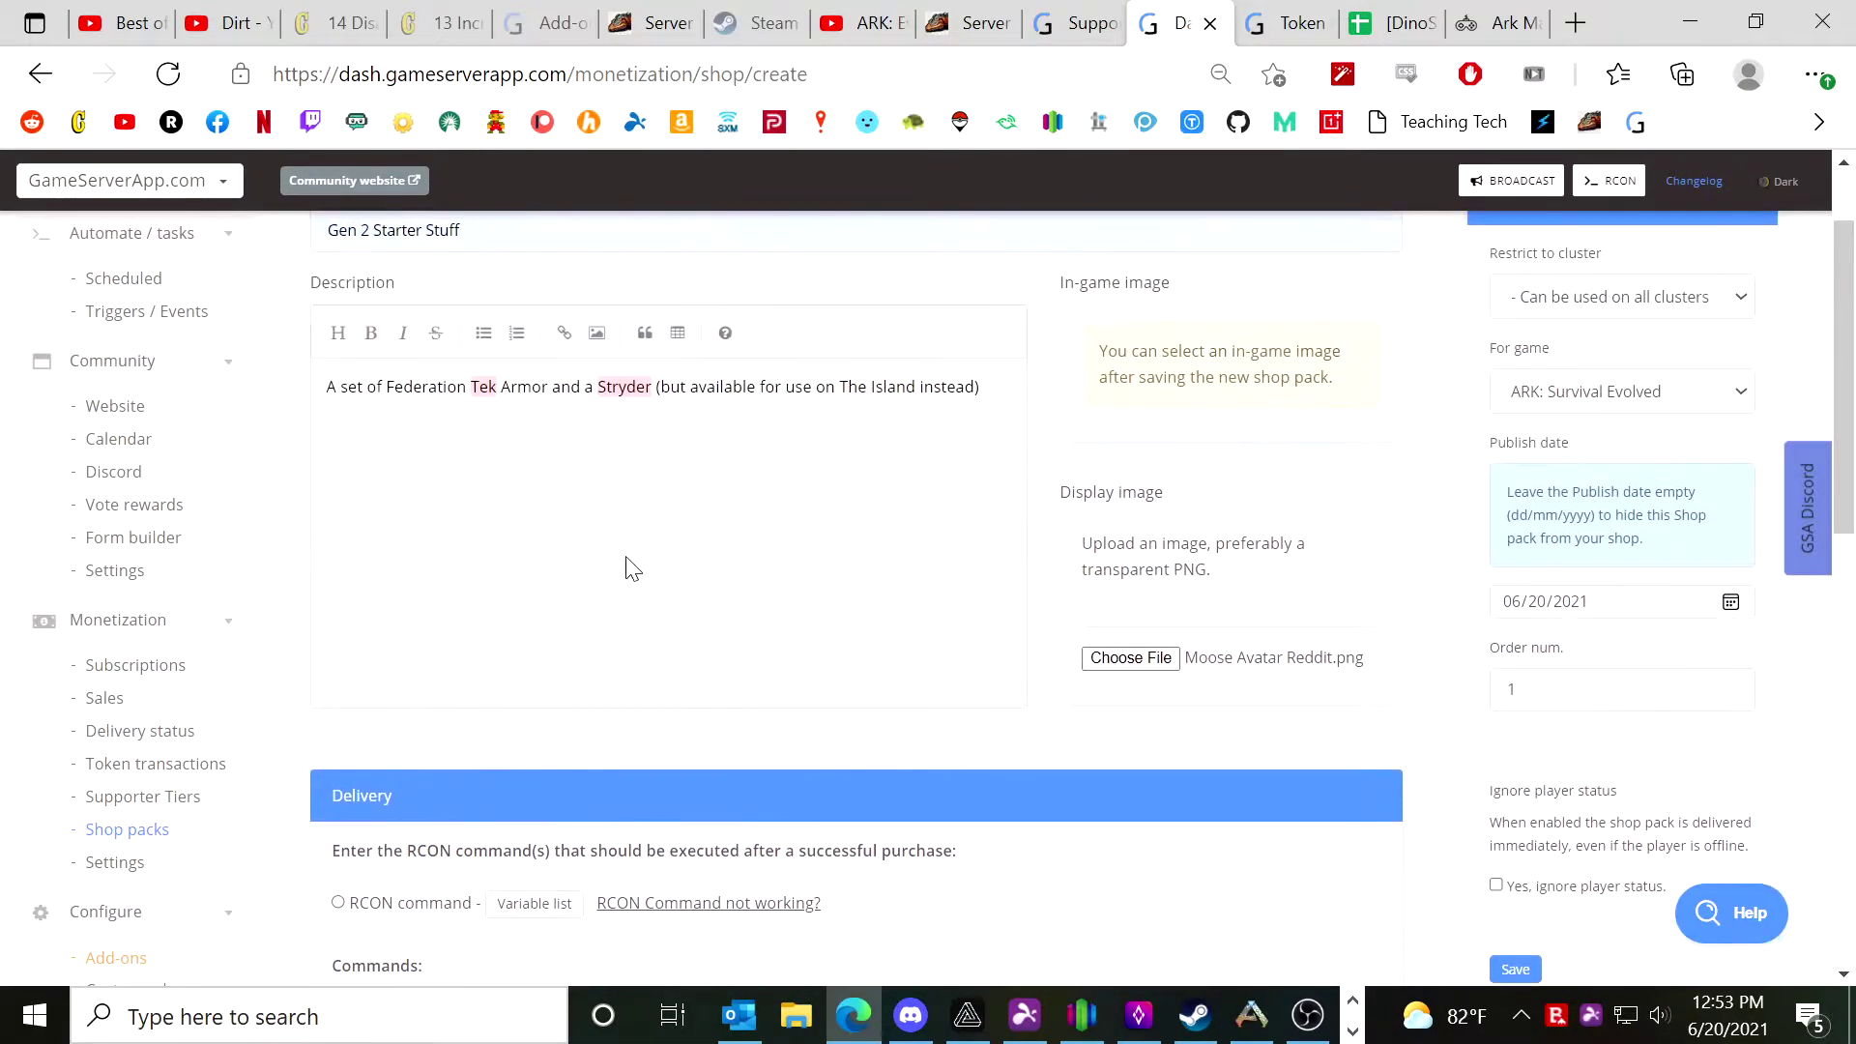
{"action": "scroll", "coordinate": [647, 590], "scroll_direction": "down", "scroll_amount": 4}
{"action": "scroll", "coordinate": [653, 596], "scroll_direction": "down", "scroll_amount": 2}
{"action": "left_click", "coordinate": [791, 583]}
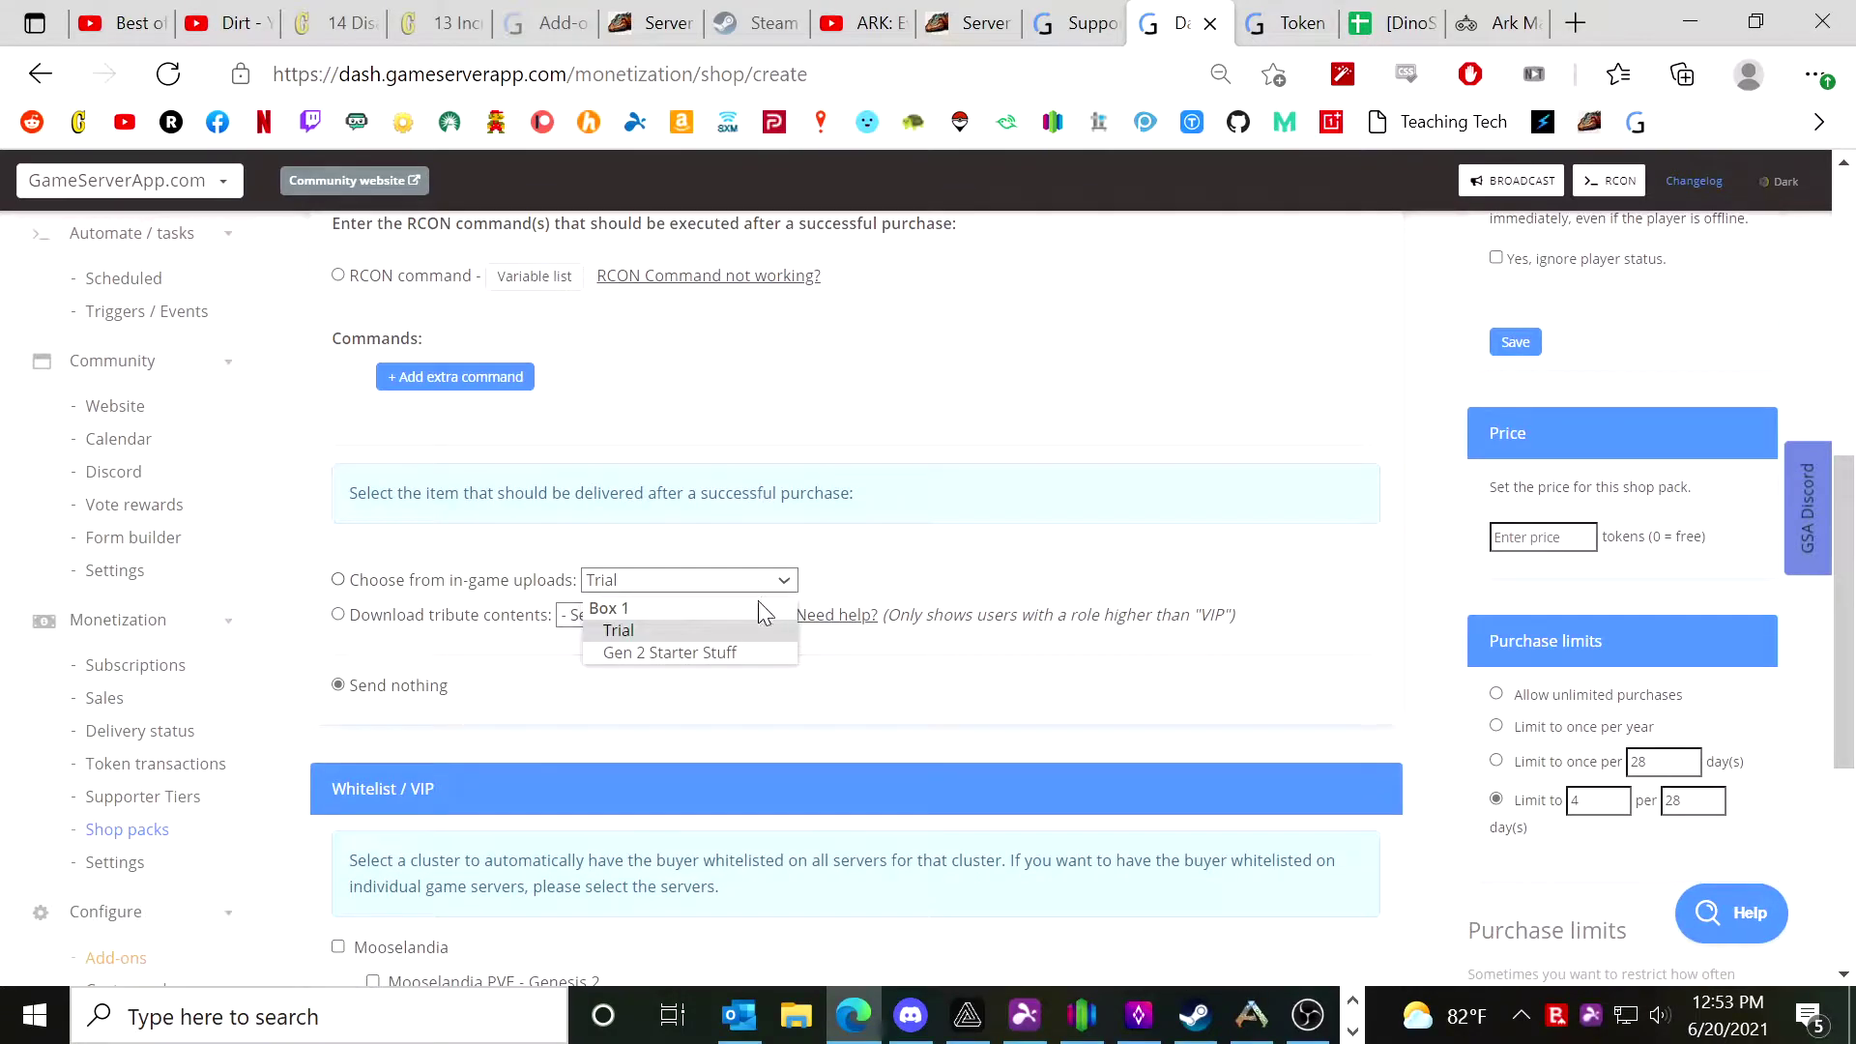
{"action": "left_click", "coordinate": [690, 655]}
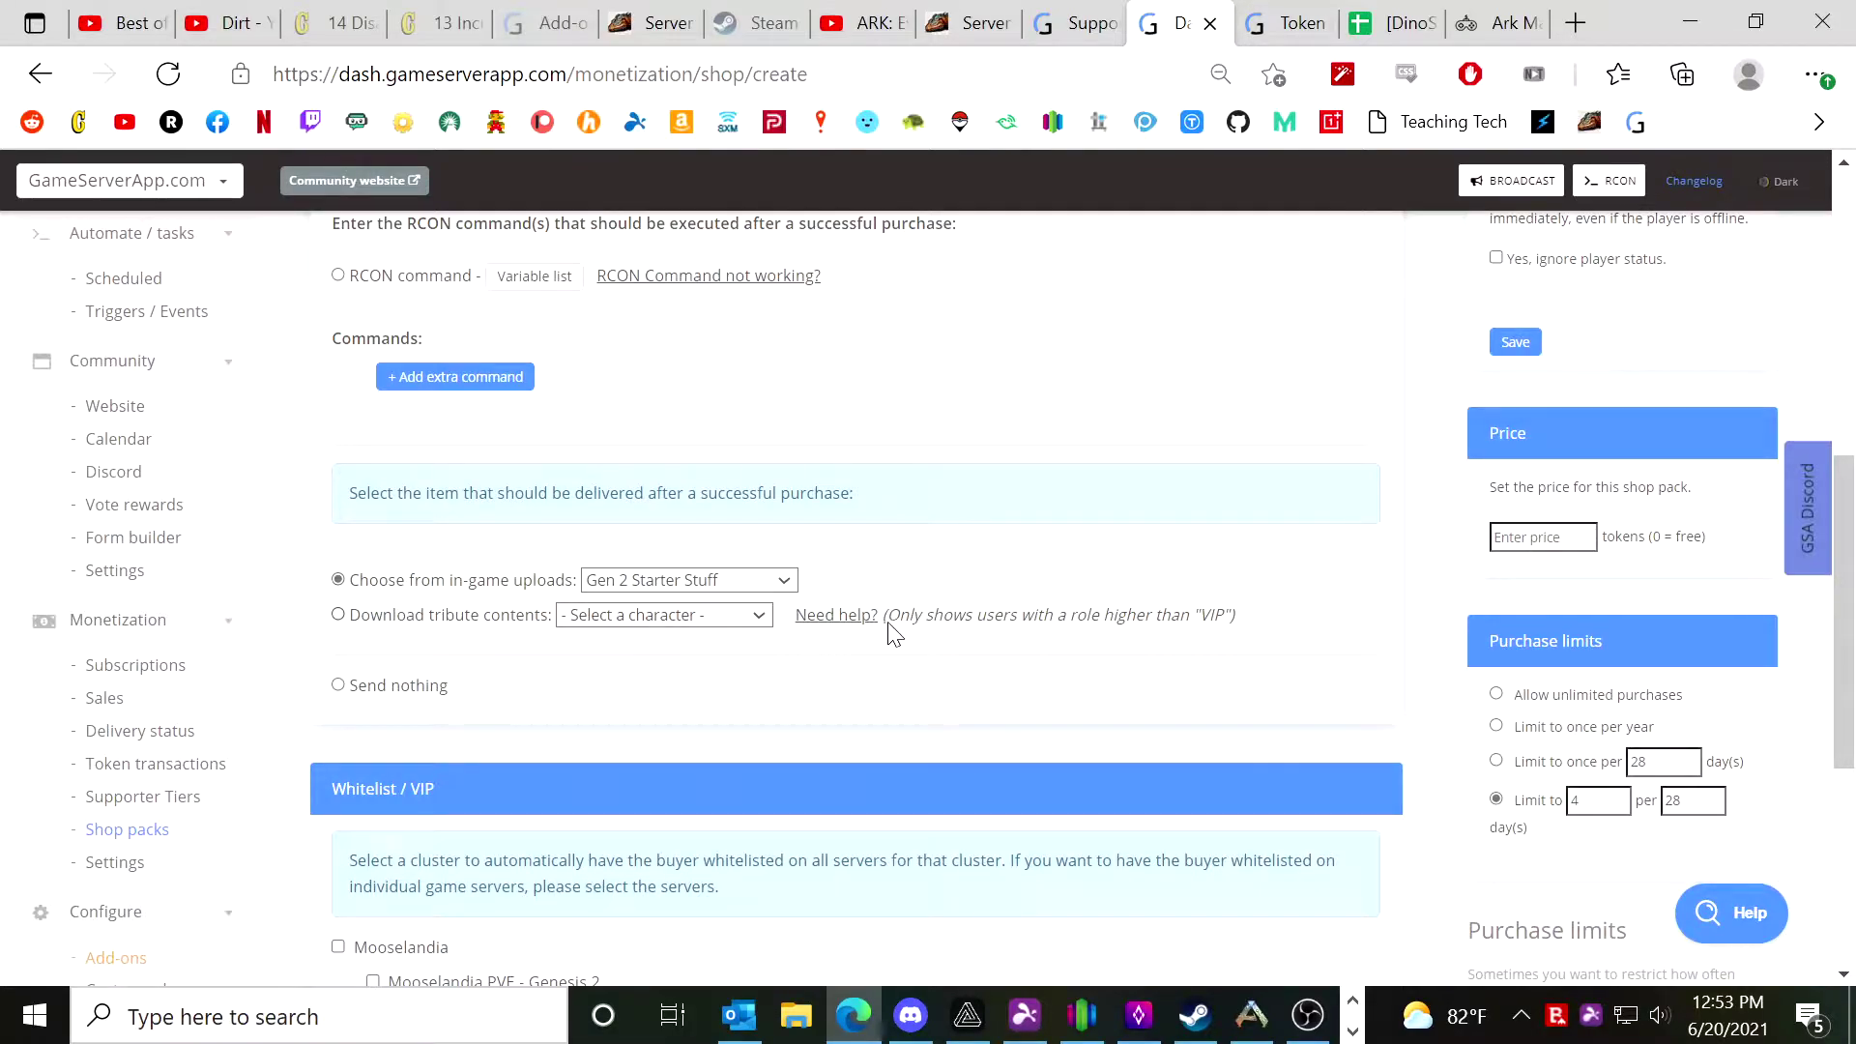
Restrict the shop pack to the Mooselandia cluster and read the publish date note.
{"action": "scroll", "coordinate": [1607, 478], "scroll_direction": "up", "scroll_amount": 8}
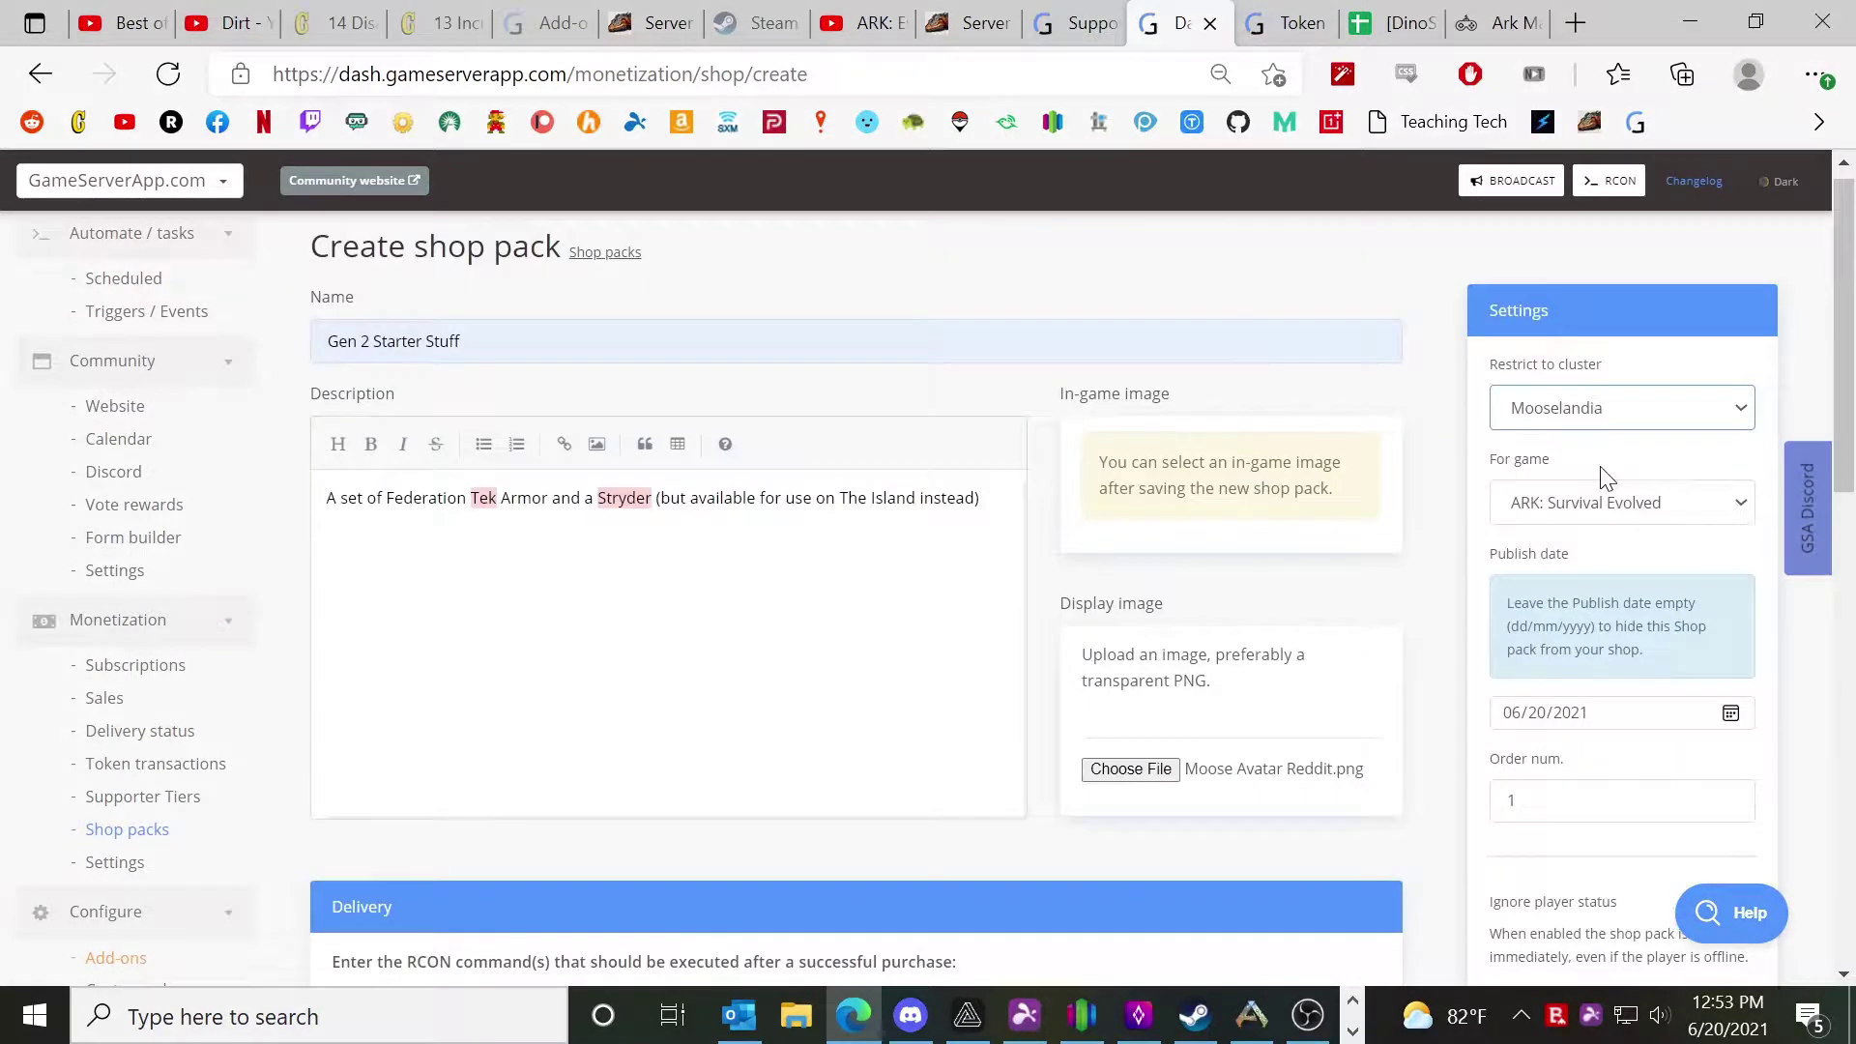
{"action": "left_click", "coordinate": [1605, 407]}
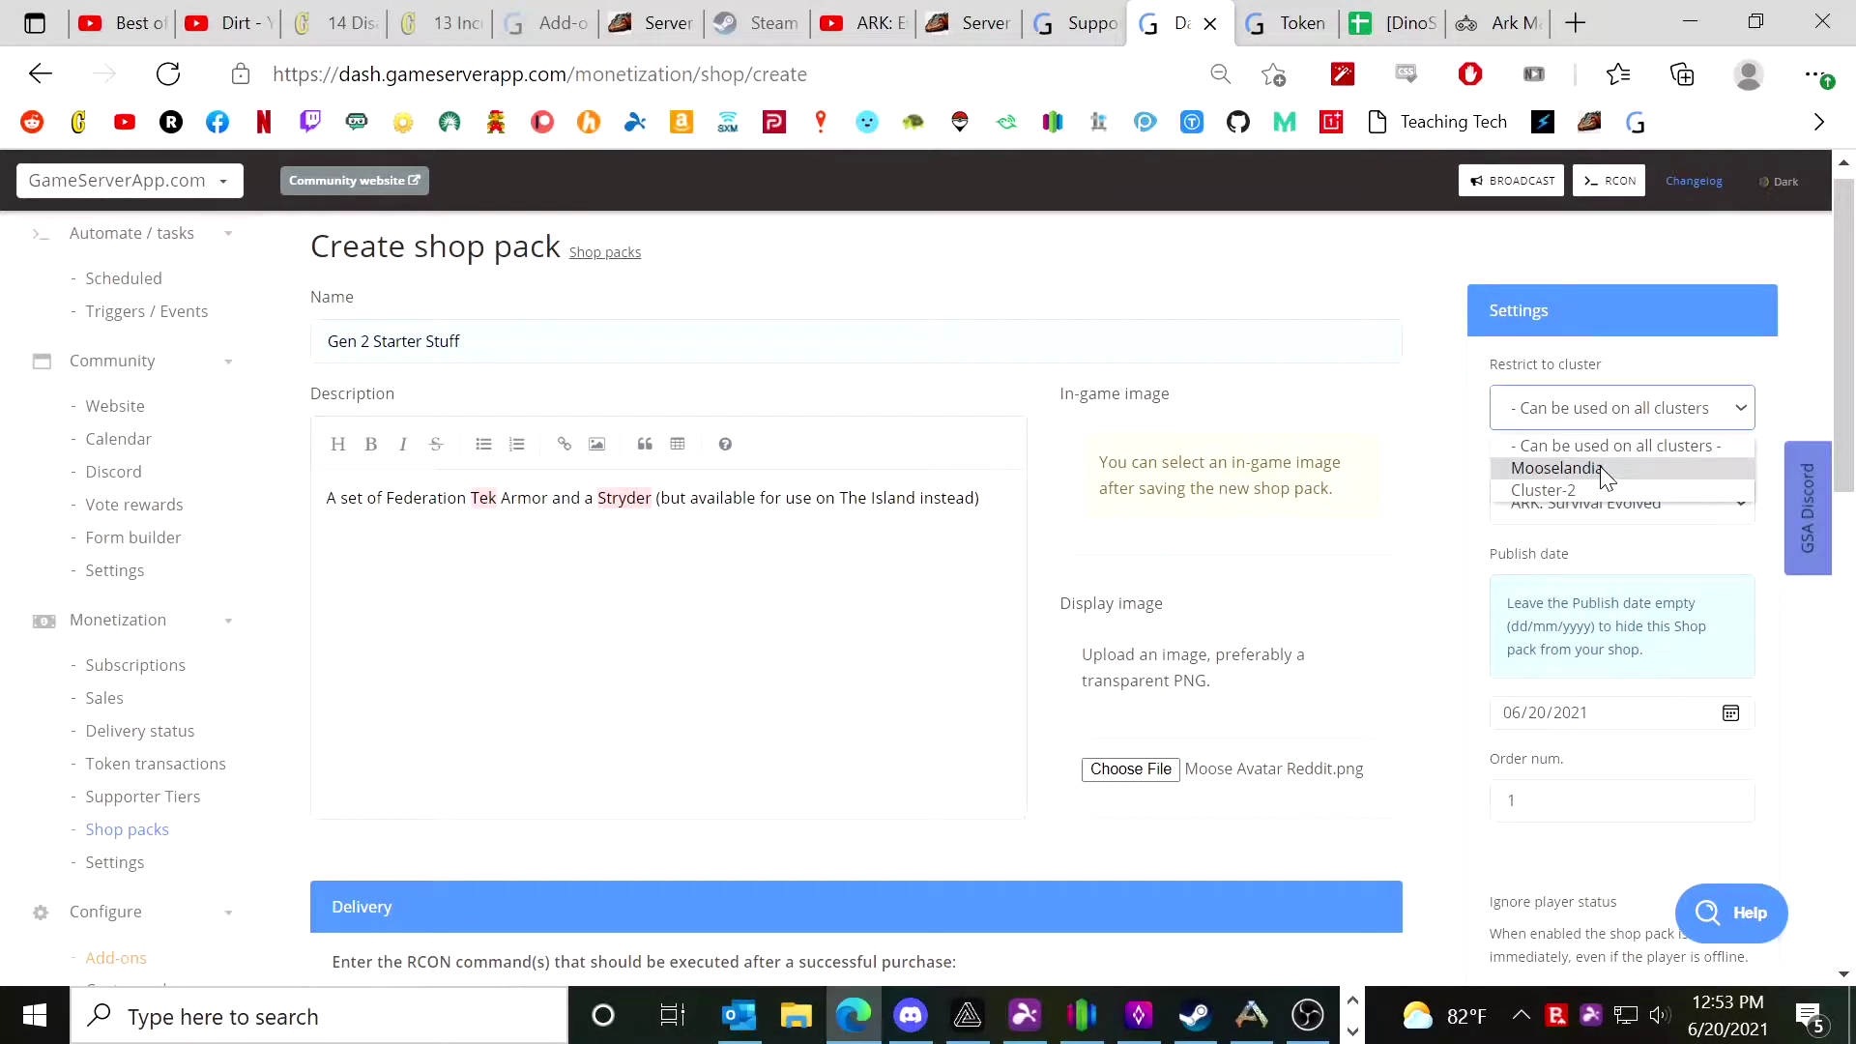
{"action": "left_click", "coordinate": [1606, 478]}
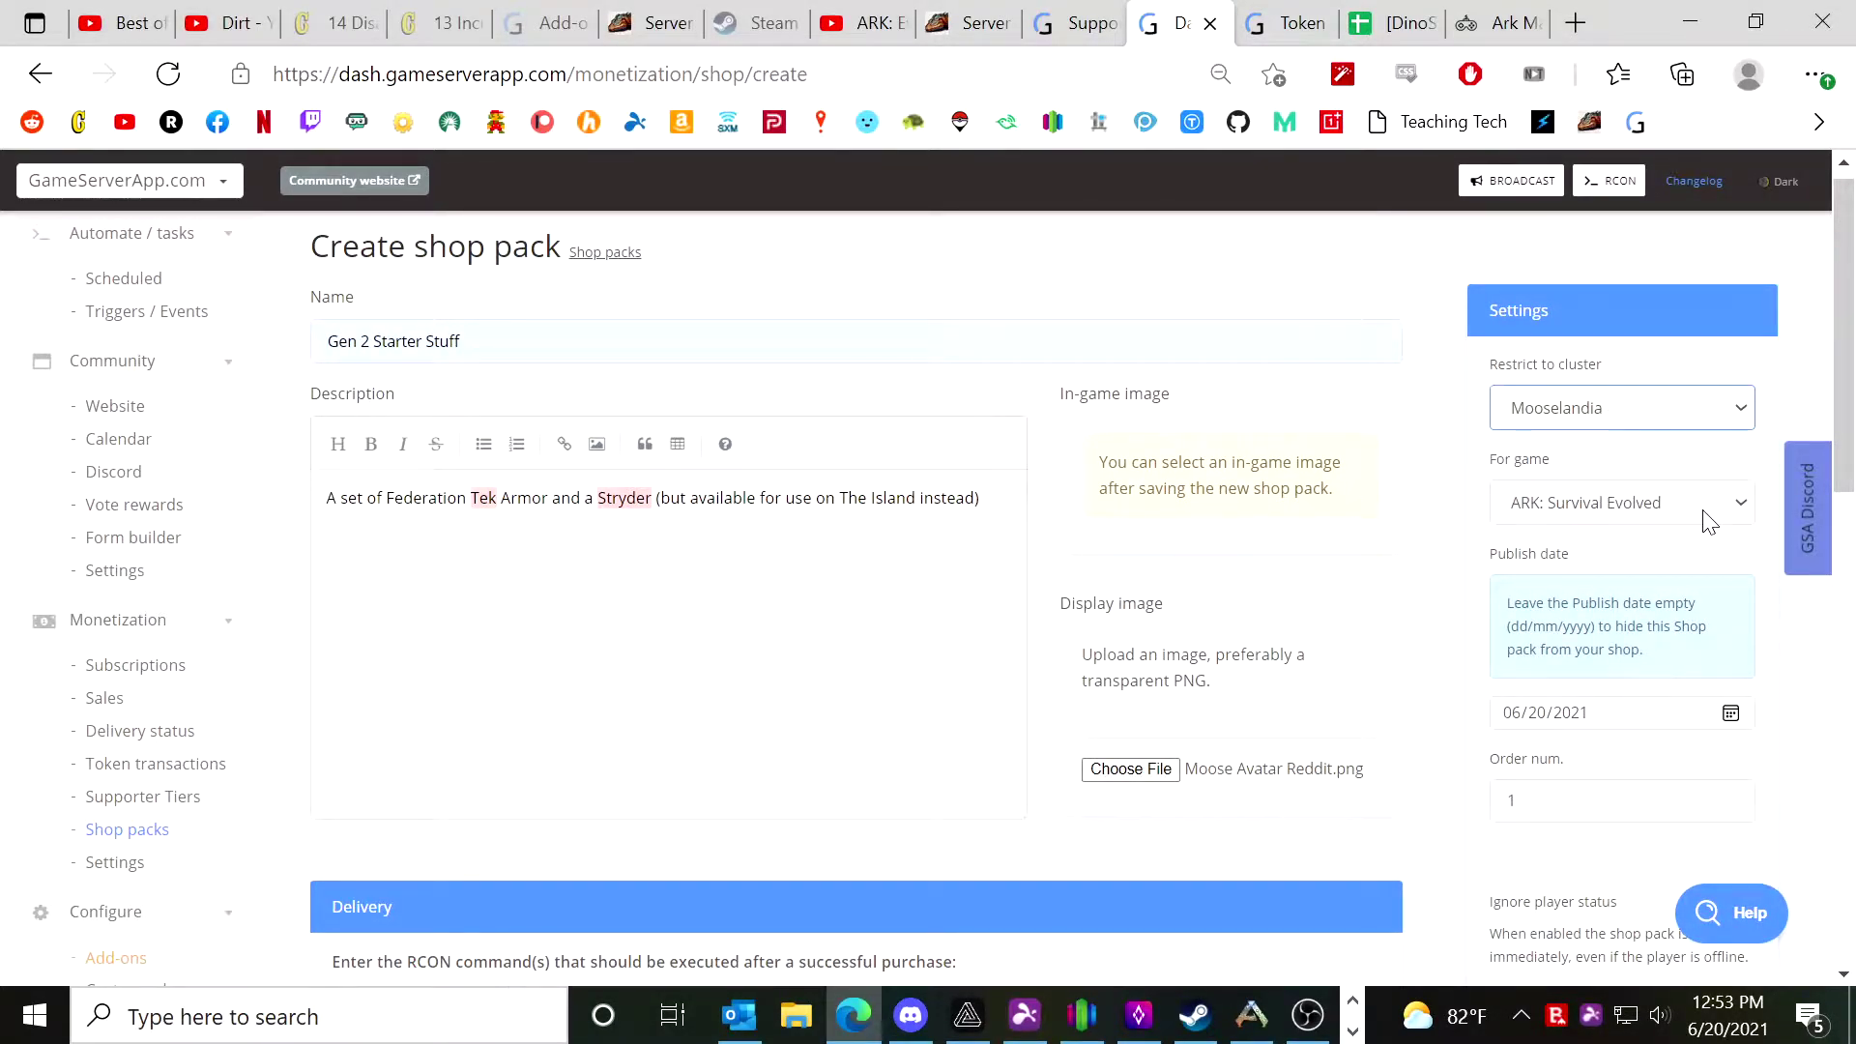
{"action": "left_click_drag", "start_coordinate": [1511, 603], "coordinate": [1644, 626]}
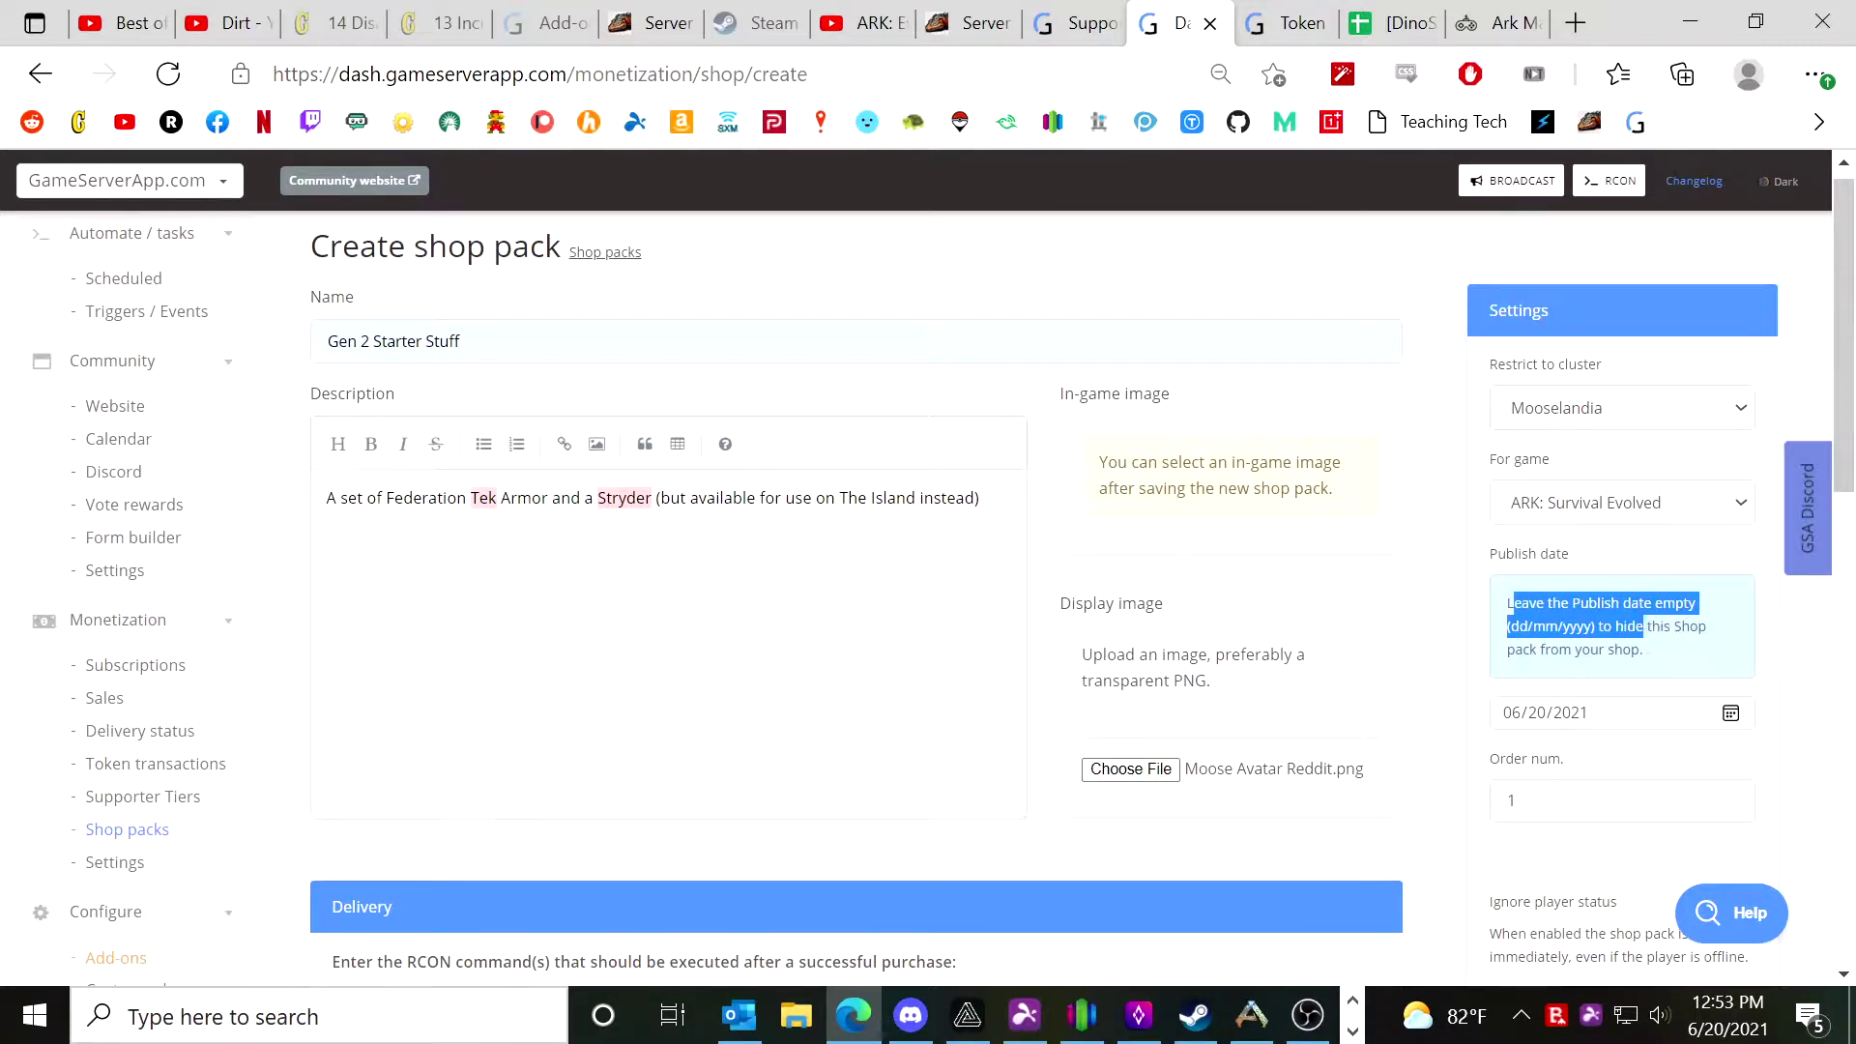
{"action": "left_click", "coordinate": [1627, 626]}
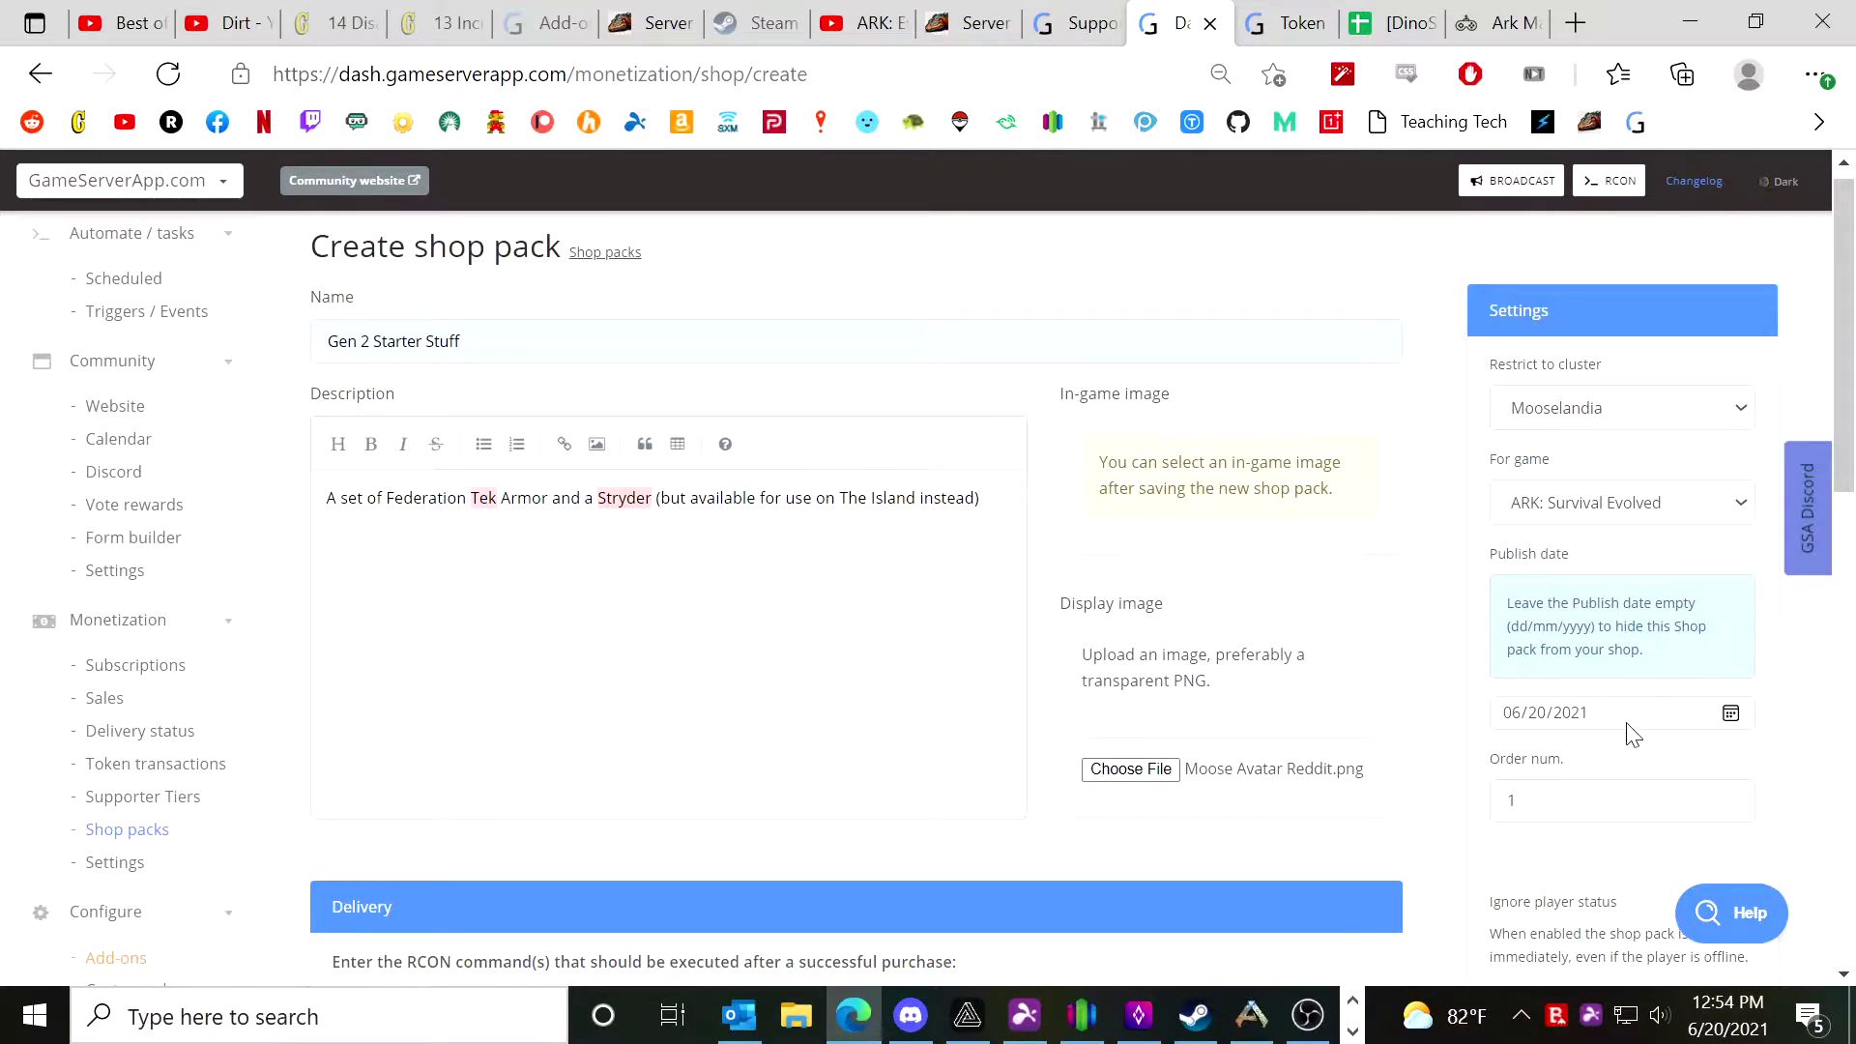
Price the shop pack at 1 token, limited to once per year, with the Mooselandia cluster and both its servers selected for whitelisting.
{"action": "scroll", "coordinate": [1625, 753], "scroll_direction": "down", "scroll_amount": 1}
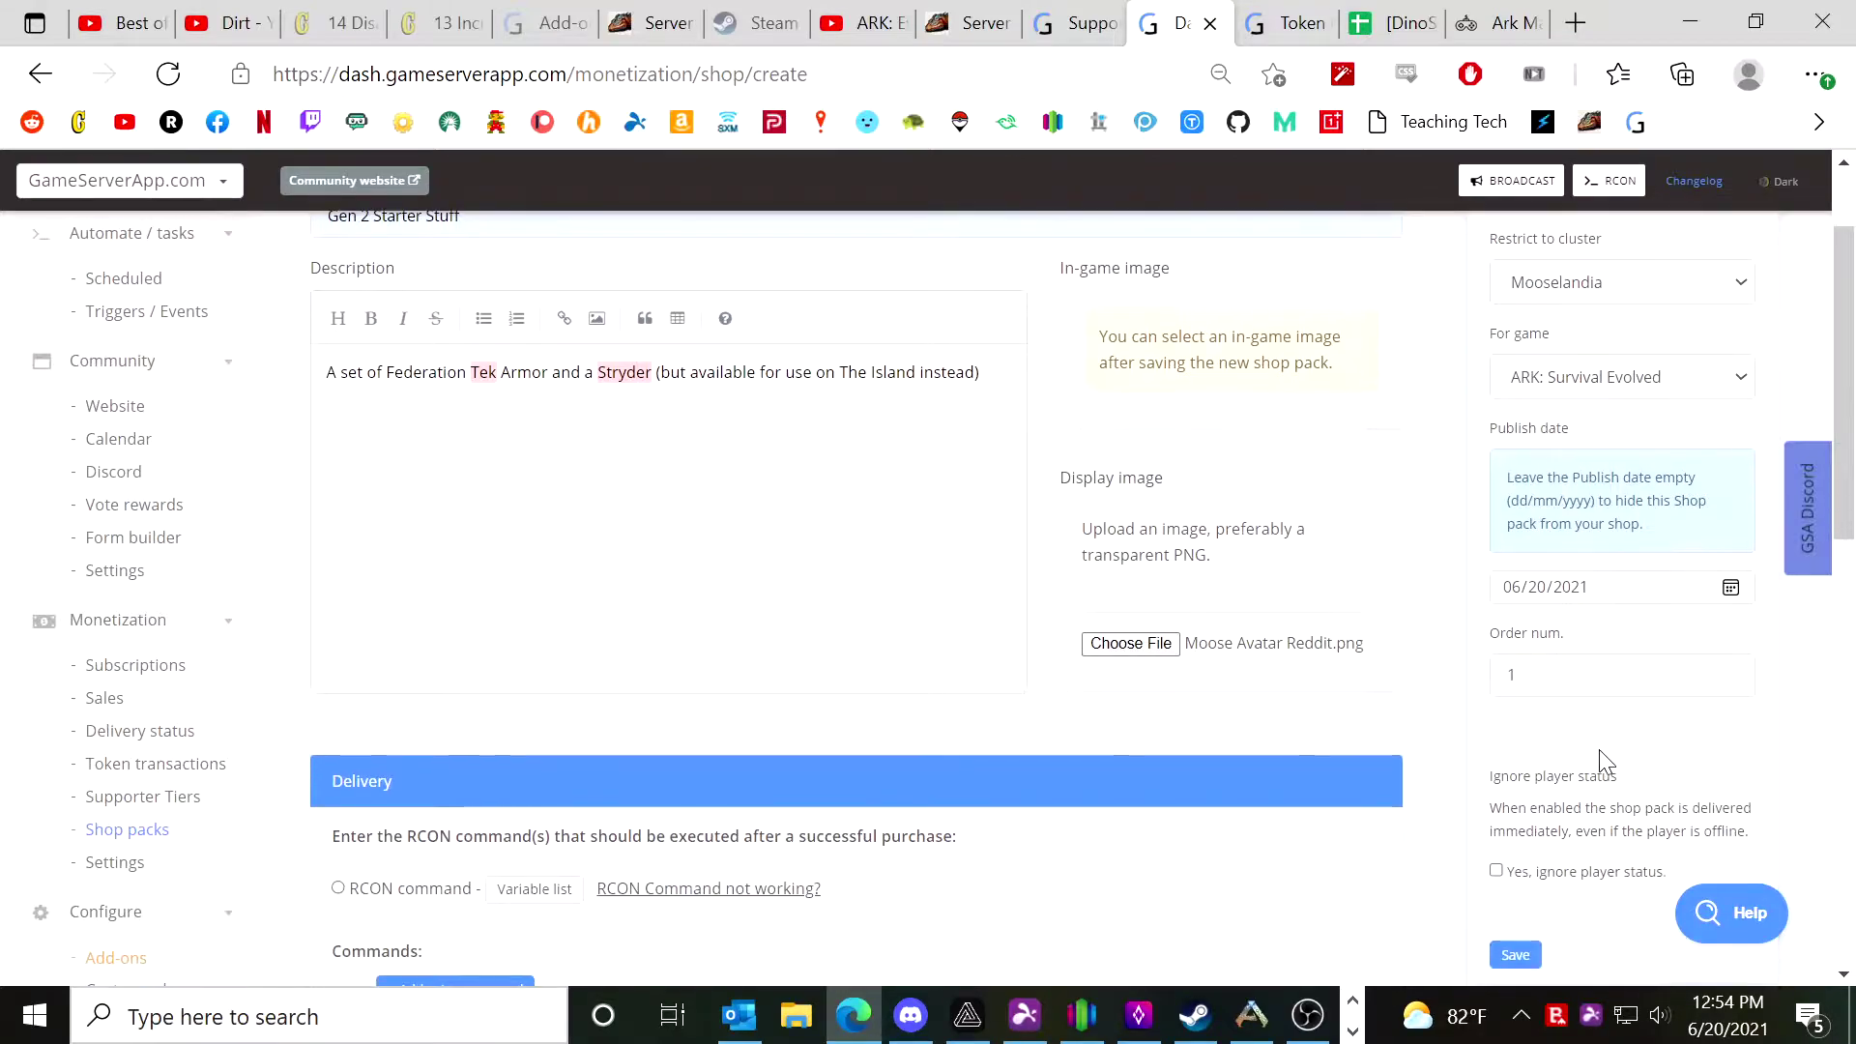
{"action": "scroll", "coordinate": [1628, 705], "scroll_direction": "down", "scroll_amount": 2}
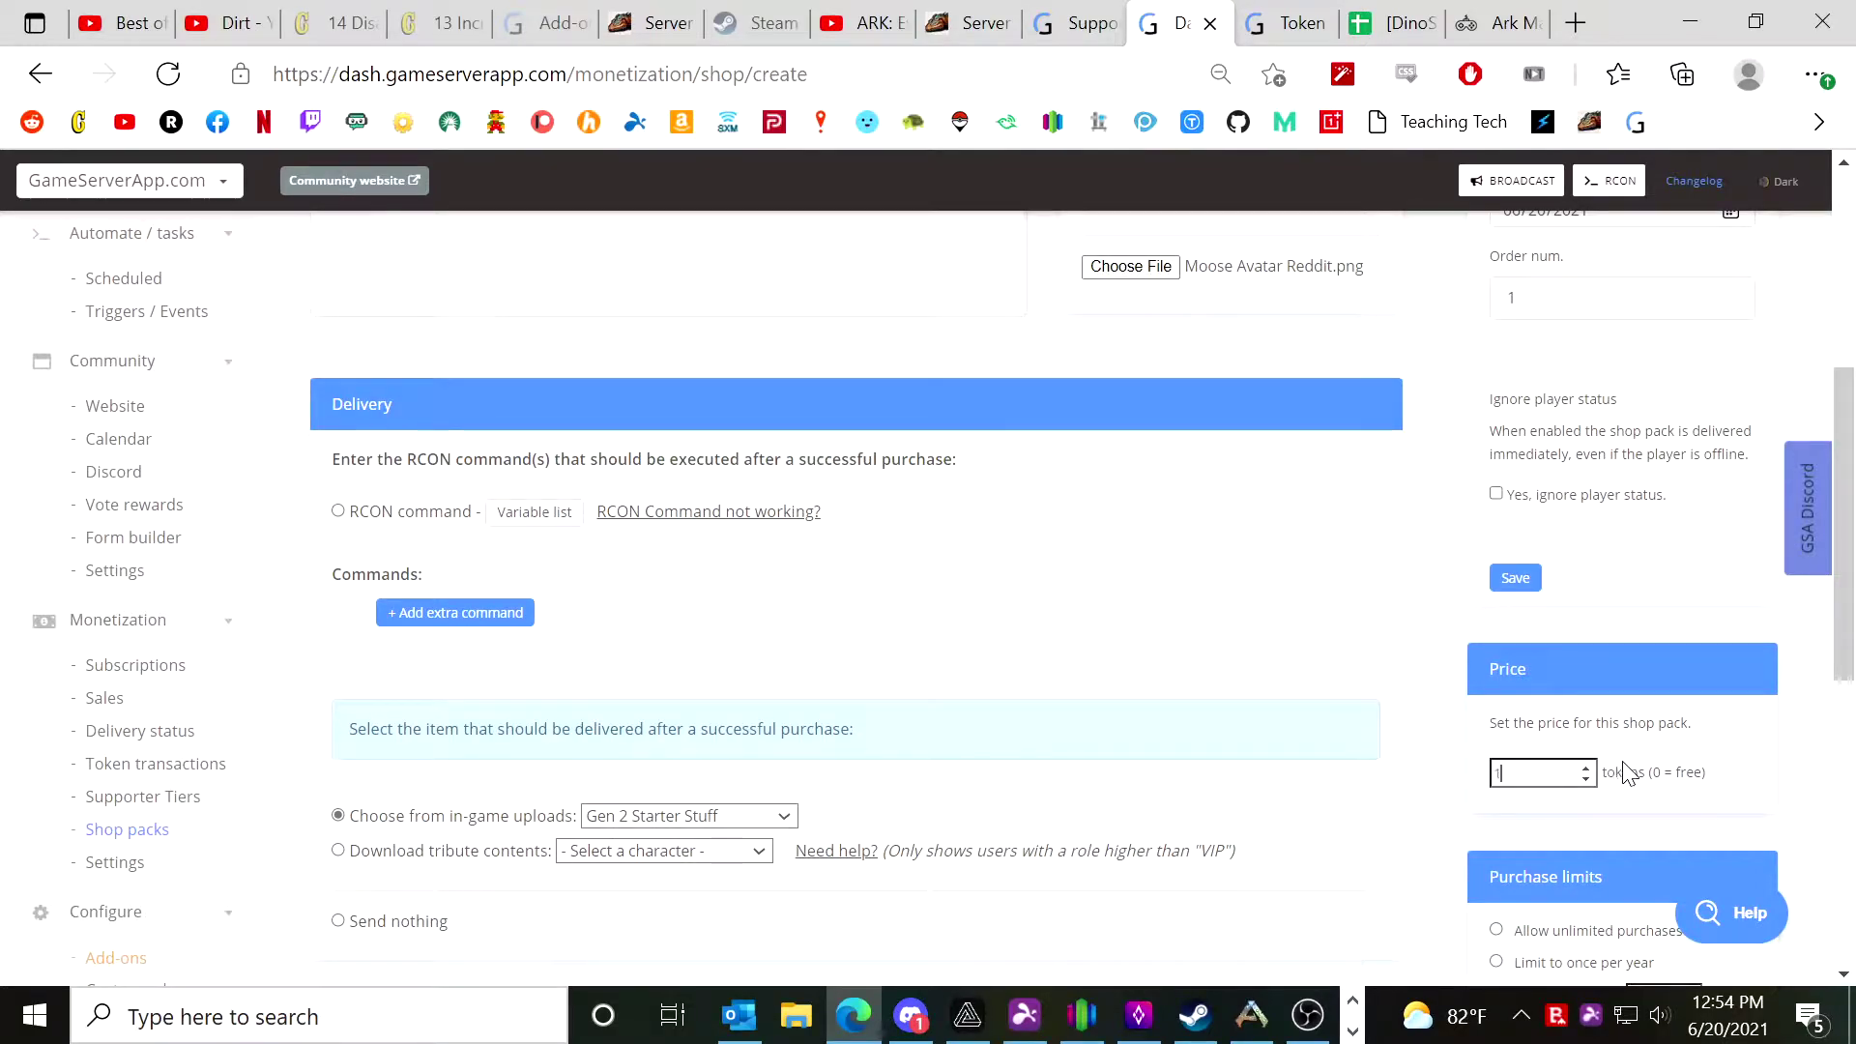
{"action": "scroll", "coordinate": [1680, 732], "scroll_direction": "down", "scroll_amount": 3}
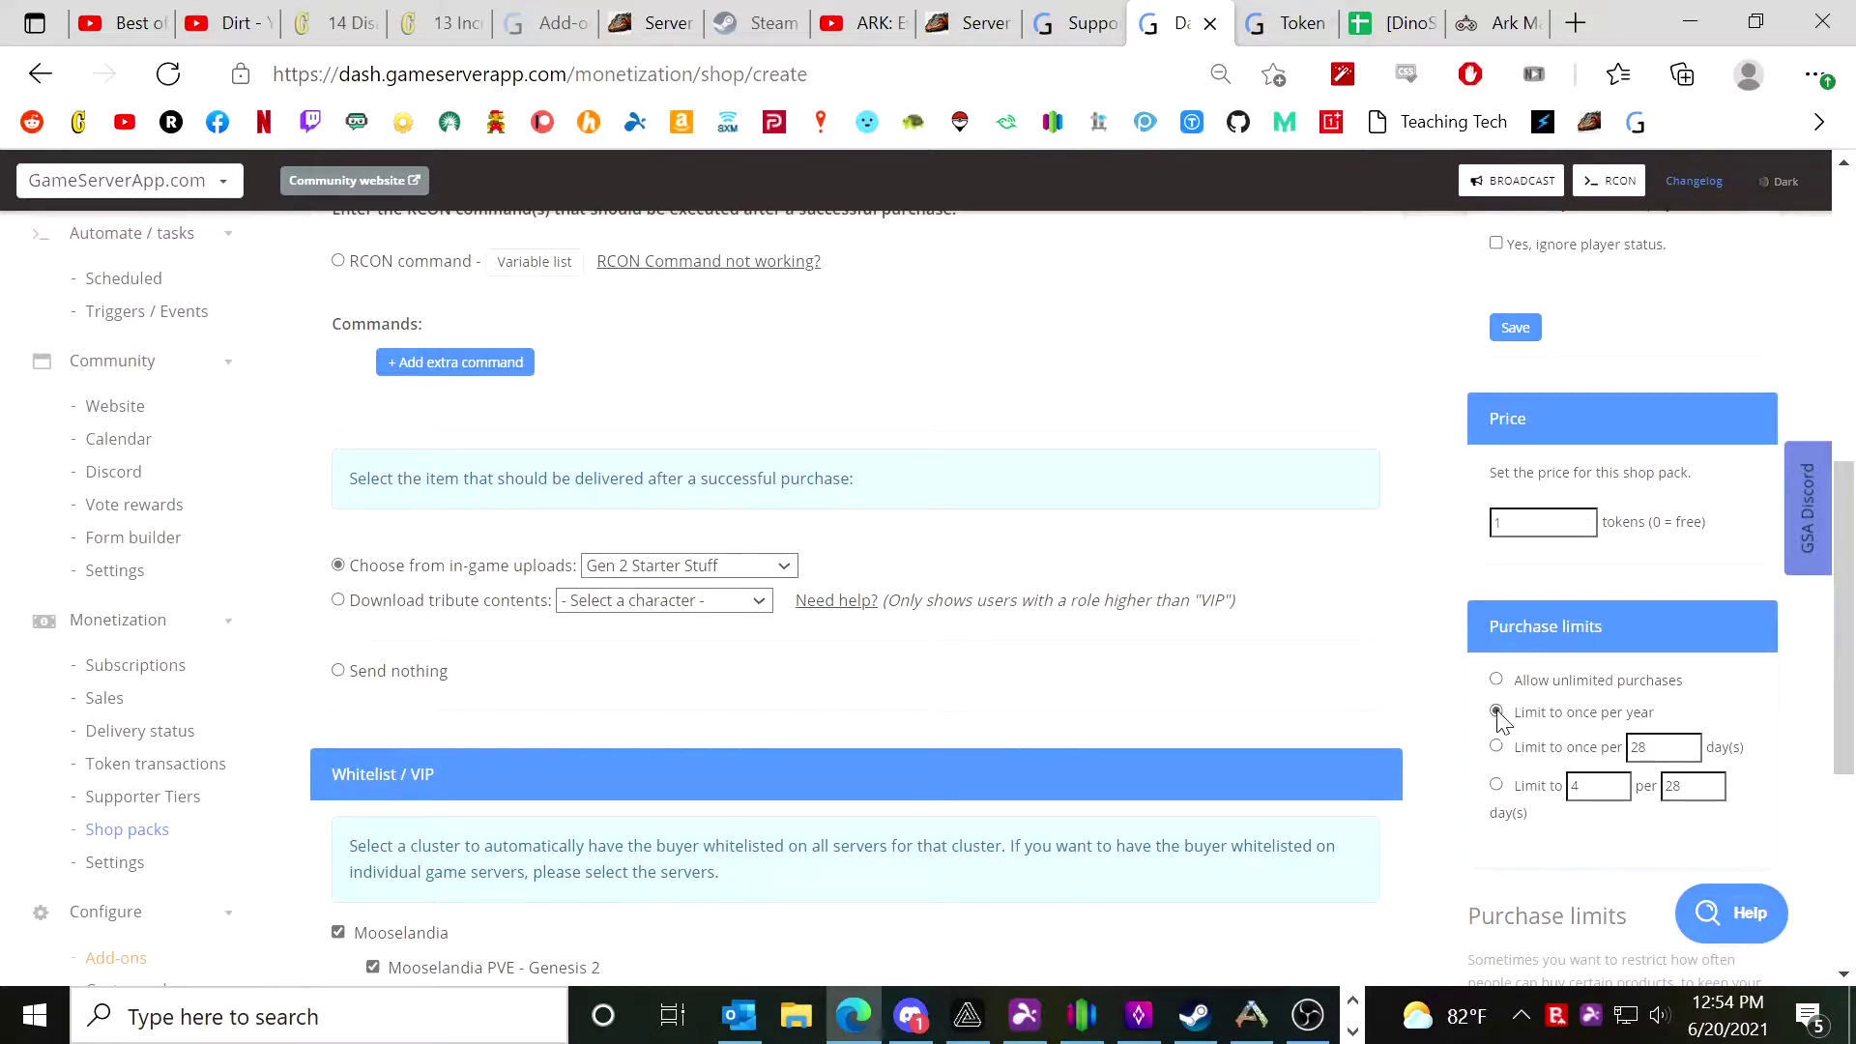
Check the whitelist, price and limit settings, and save the new Gen 2 Starter Stuff shop pack.
{"action": "scroll", "coordinate": [1650, 720], "scroll_direction": "down", "scroll_amount": 4}
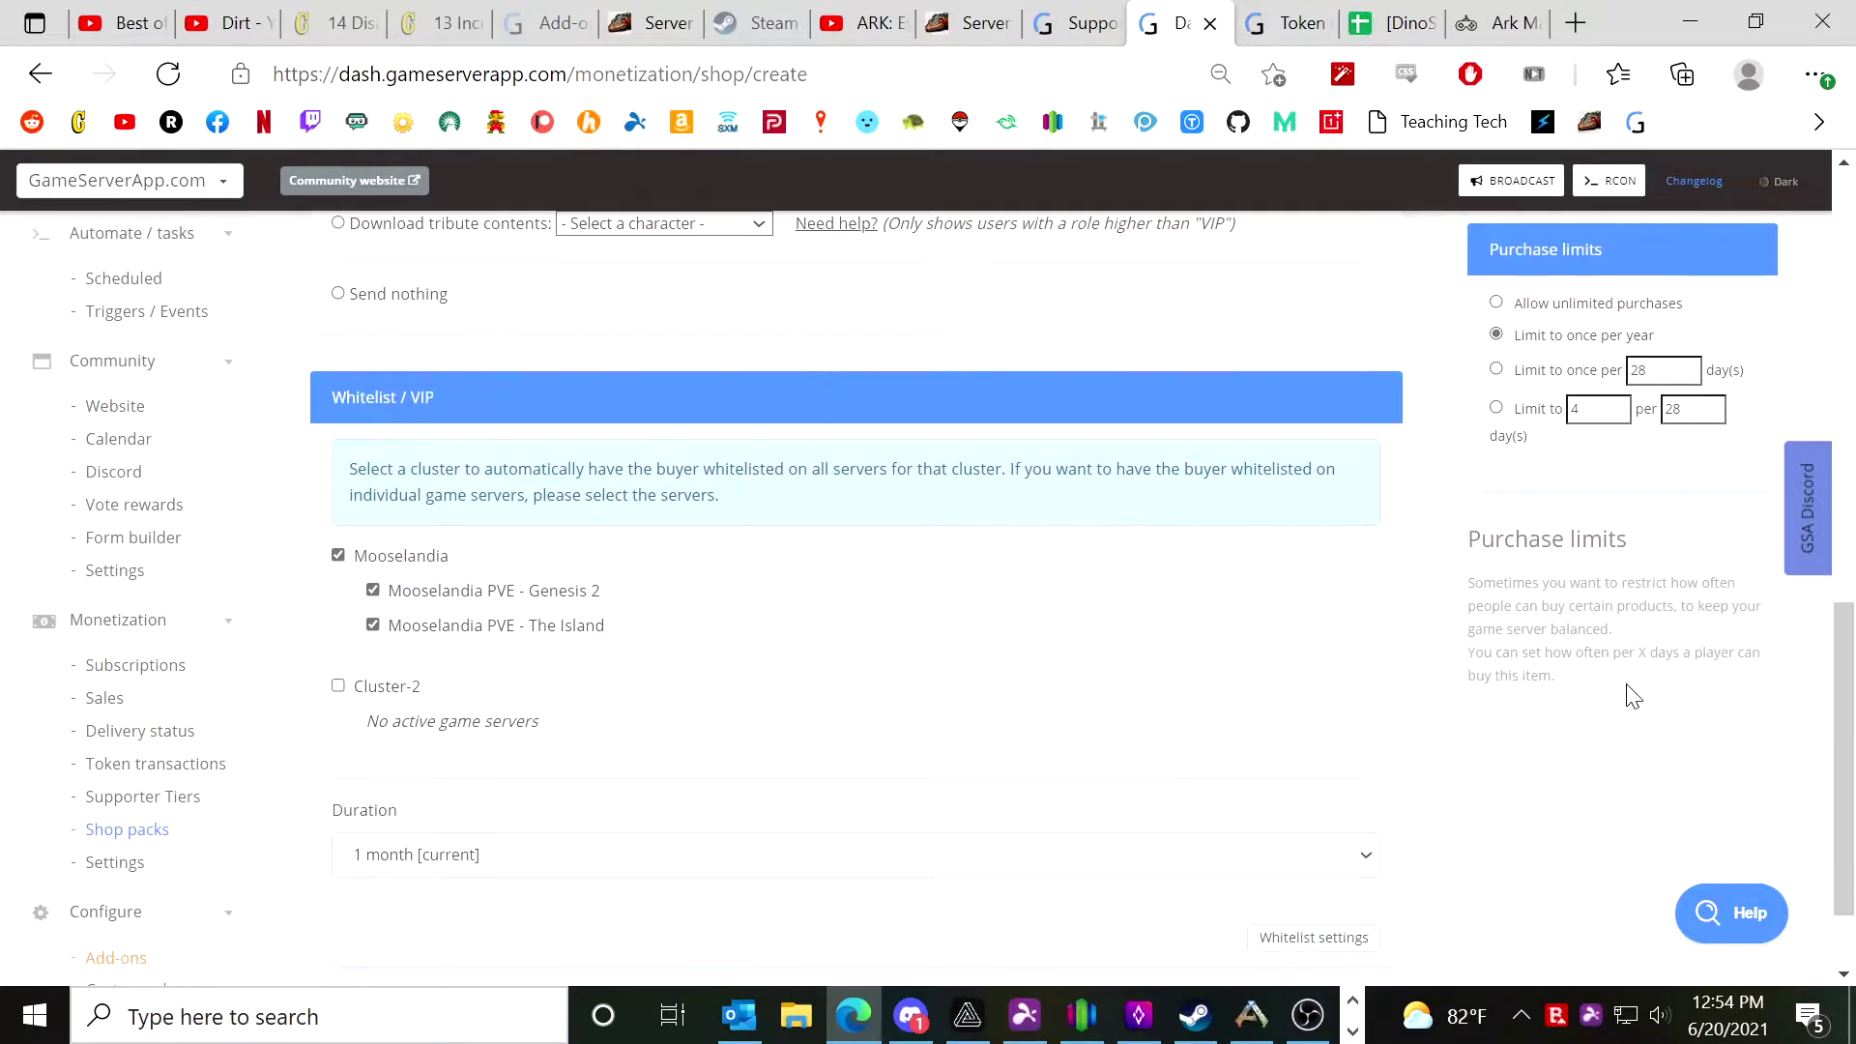
{"action": "scroll", "coordinate": [1644, 711], "scroll_direction": "up", "scroll_amount": 5}
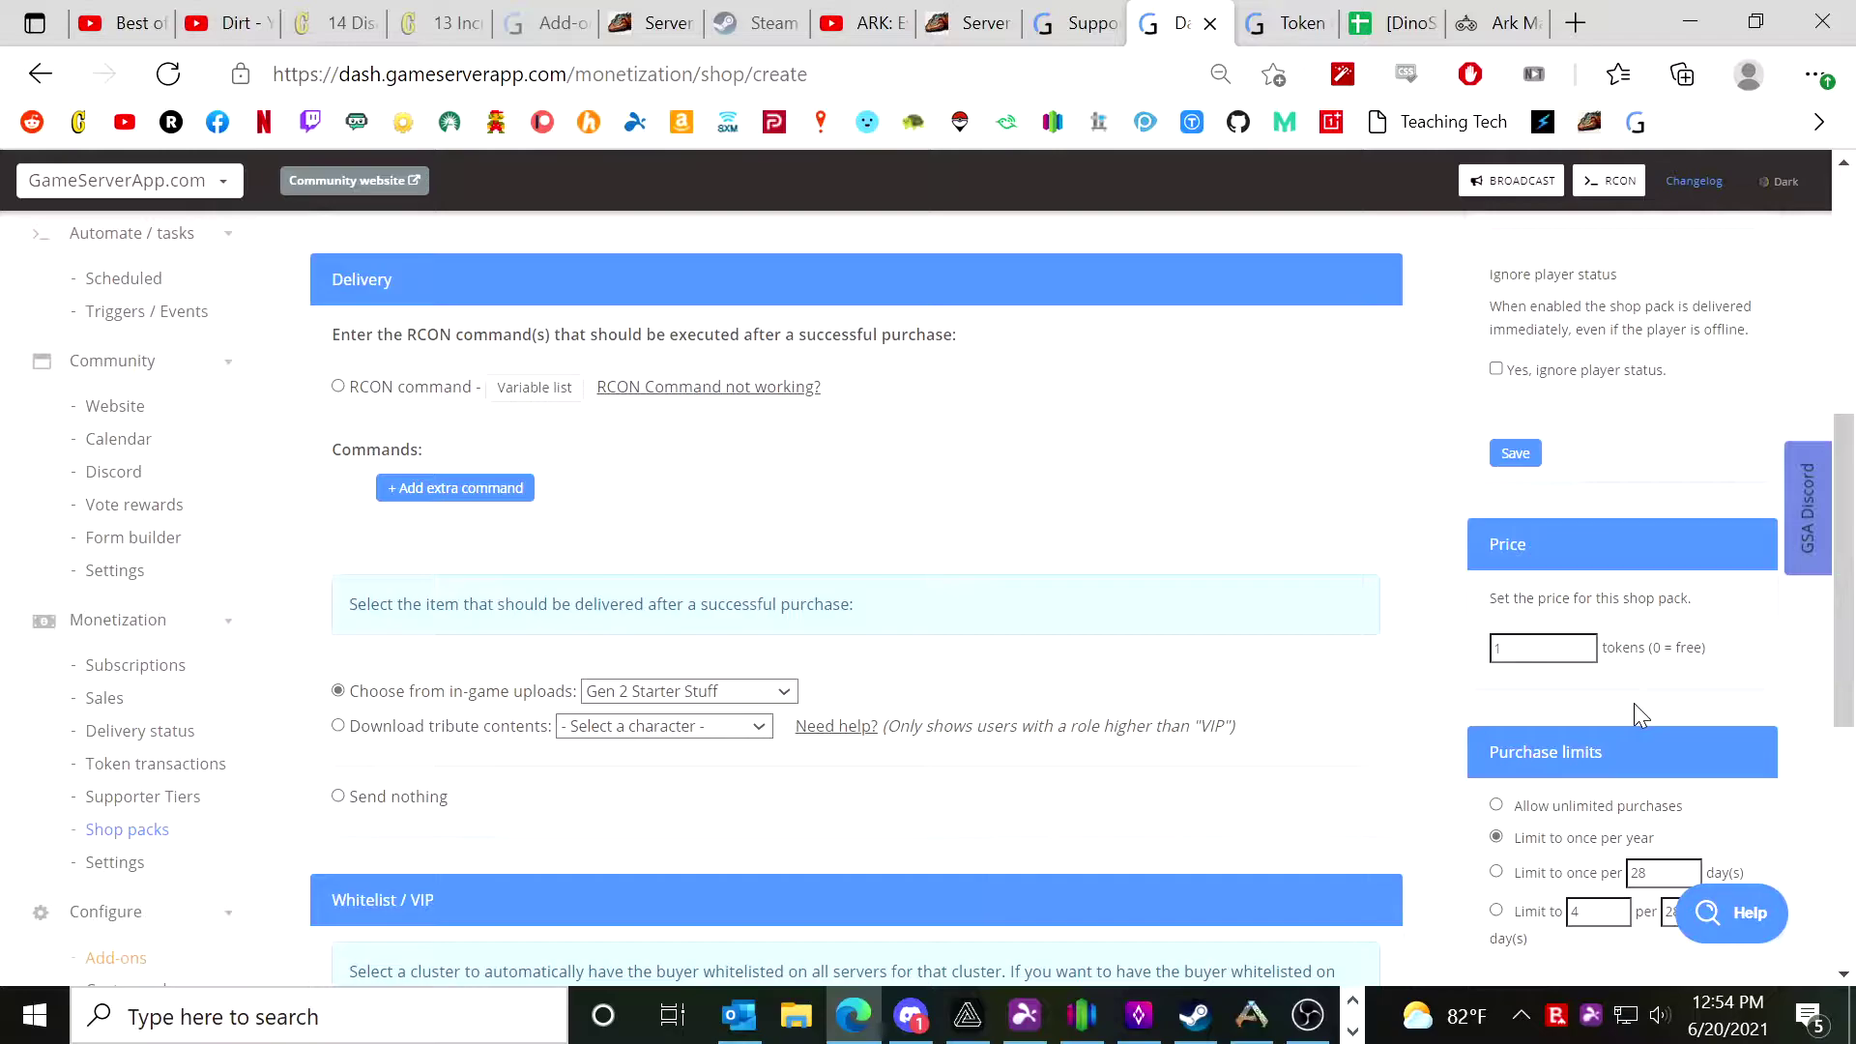
{"action": "scroll", "coordinate": [1635, 710], "scroll_direction": "up", "scroll_amount": 3}
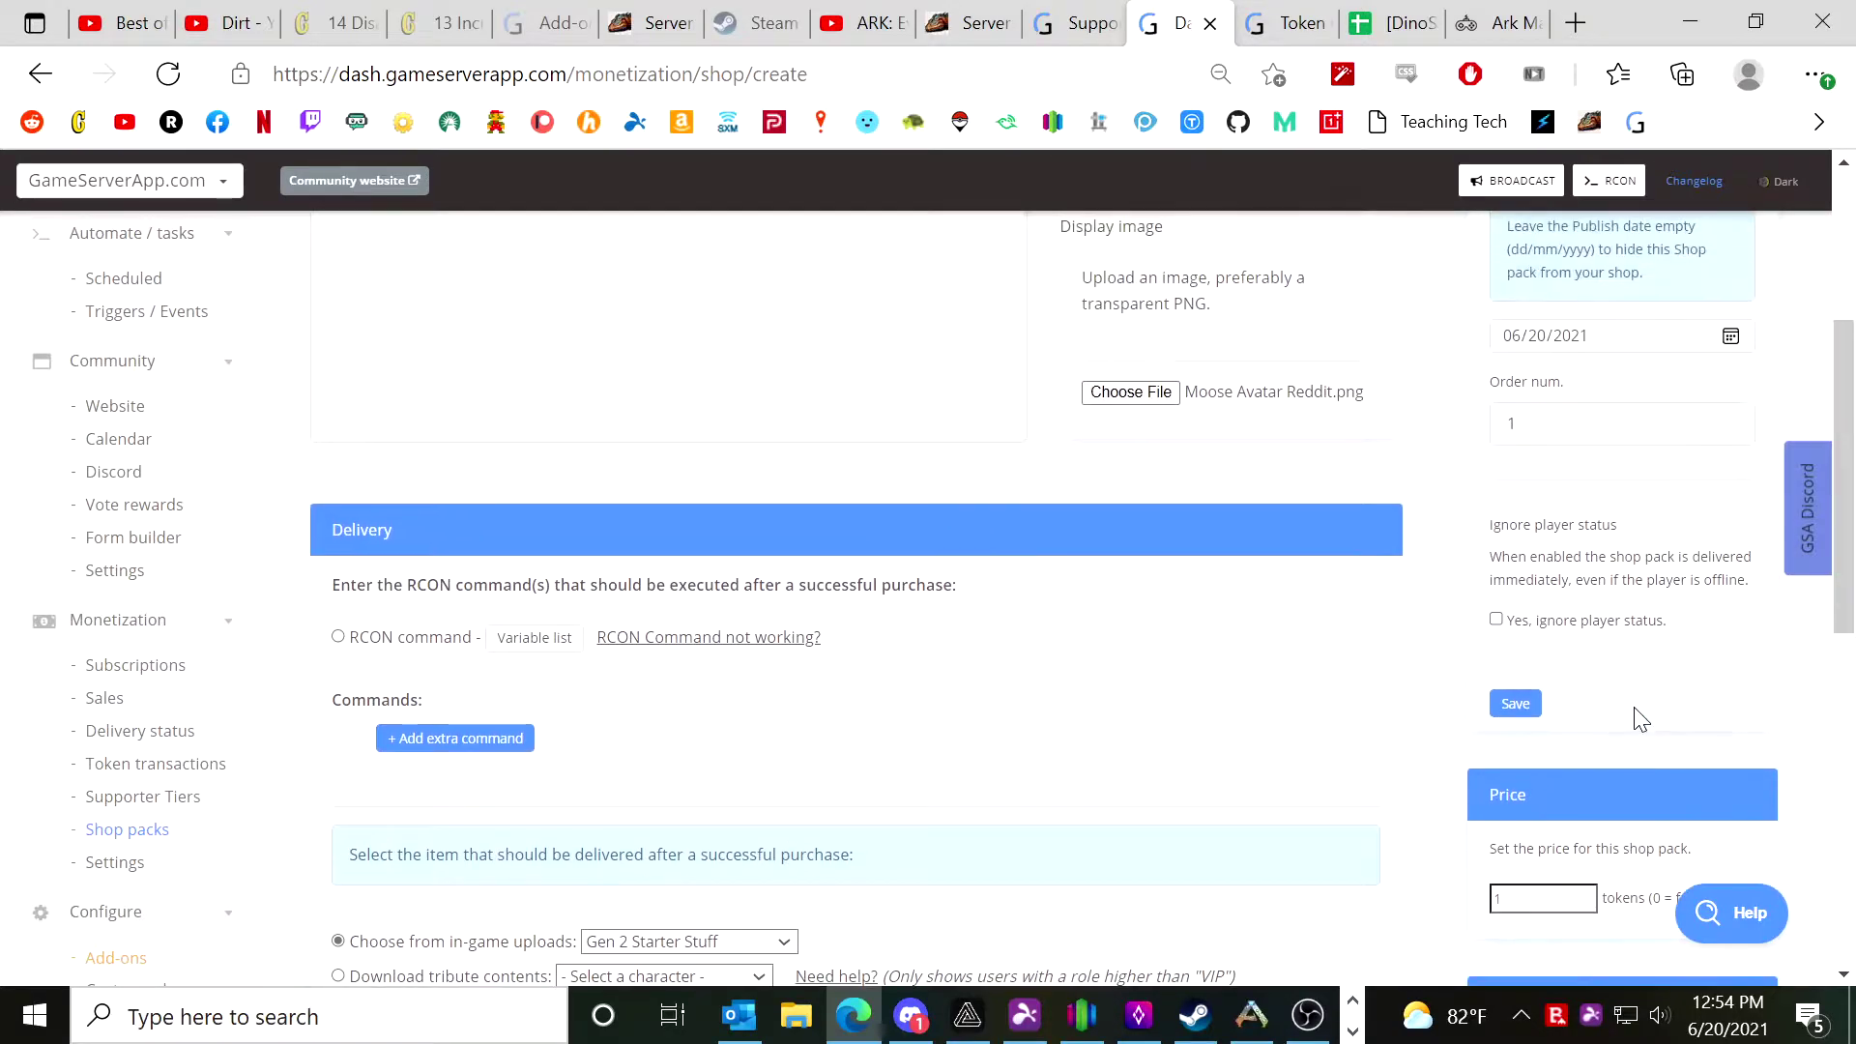
{"action": "left_click", "coordinate": [1518, 704]}
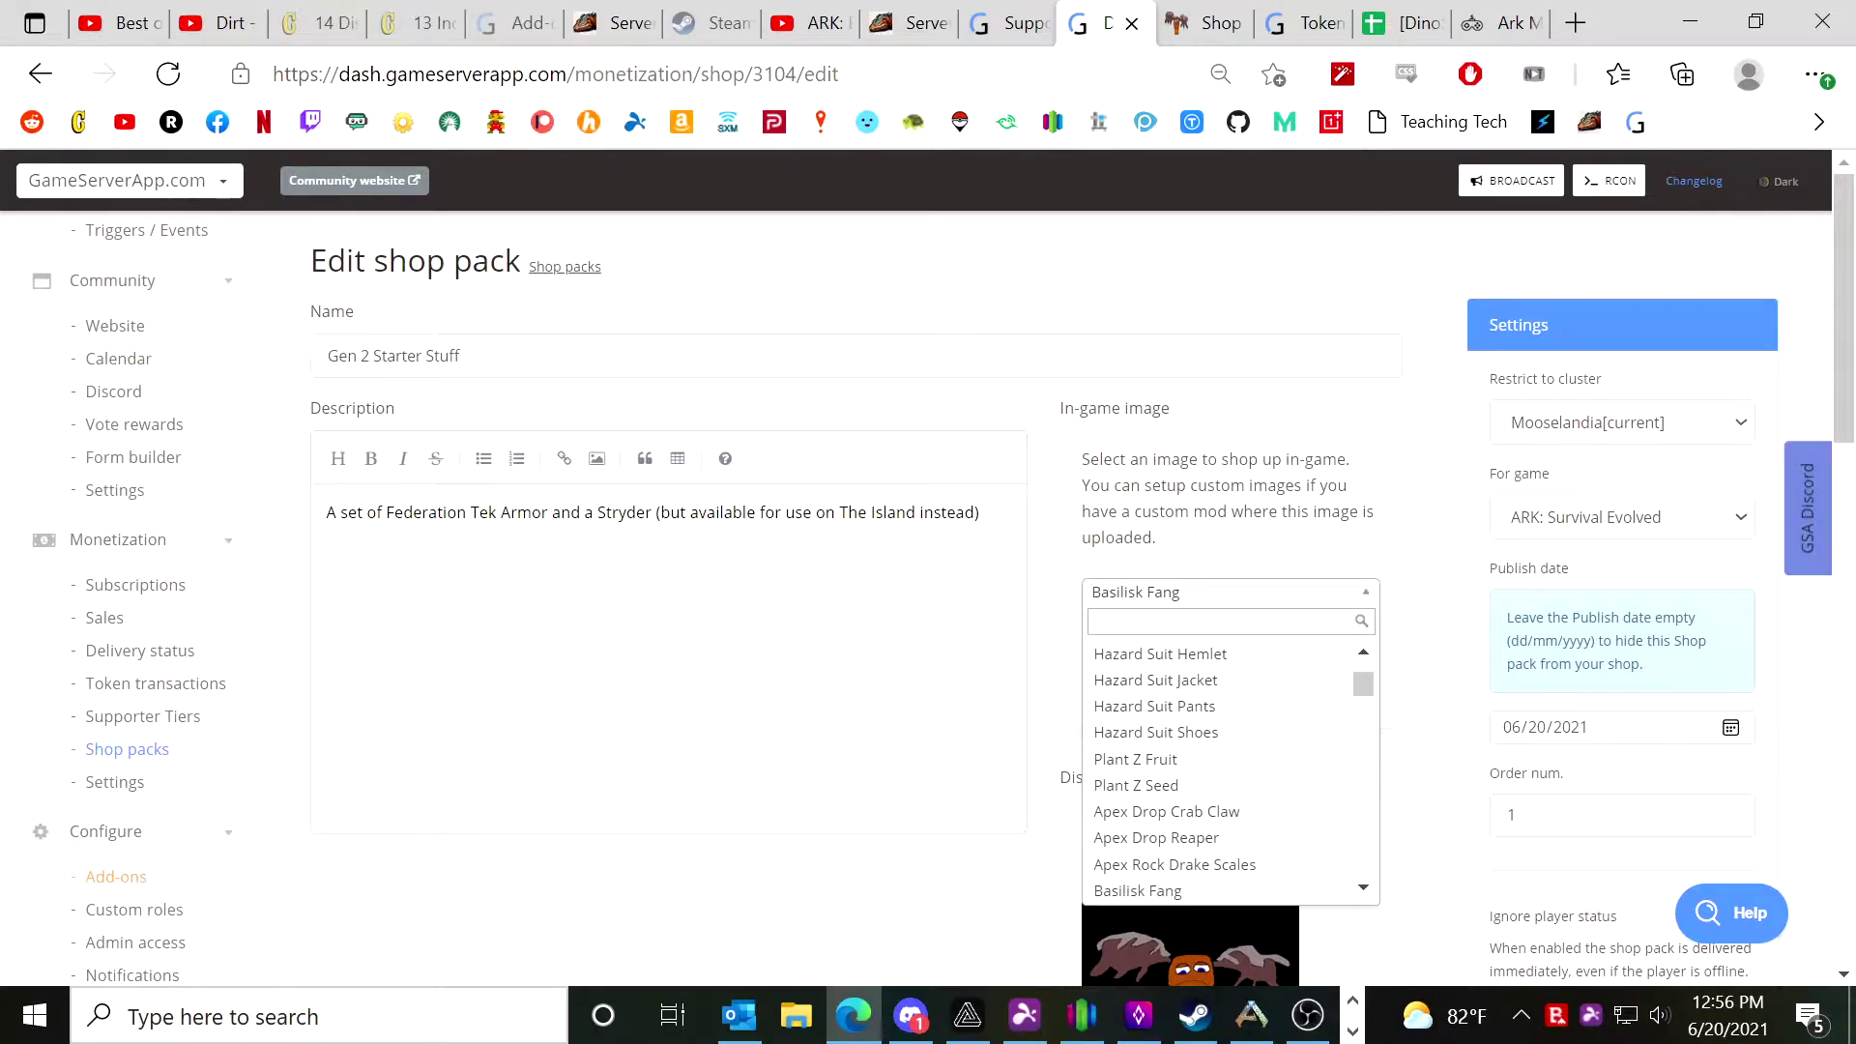
Browse the available in-game images and choose TEK Gloves for the shop pack.
{"action": "scroll", "coordinate": [1206, 696], "scroll_direction": "up", "scroll_amount": 6}
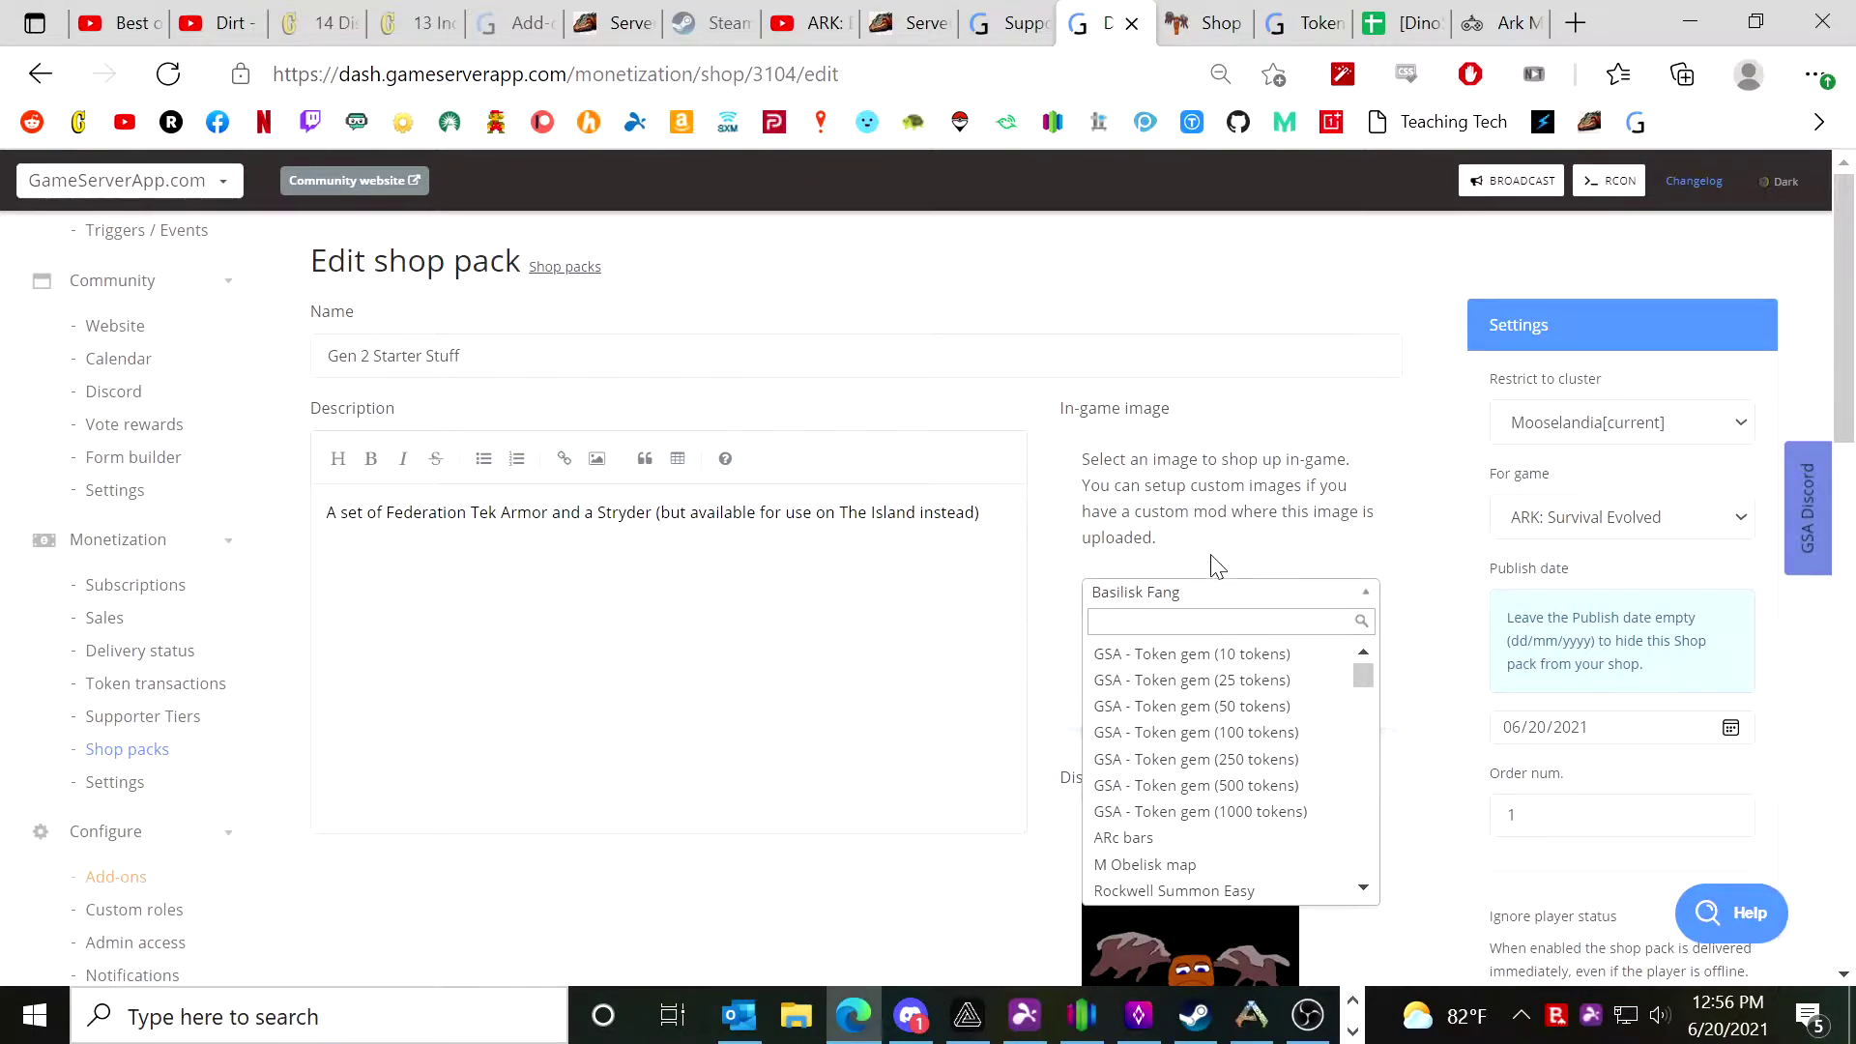
{"action": "scroll", "coordinate": [1221, 759], "scroll_direction": "up", "scroll_amount": 1}
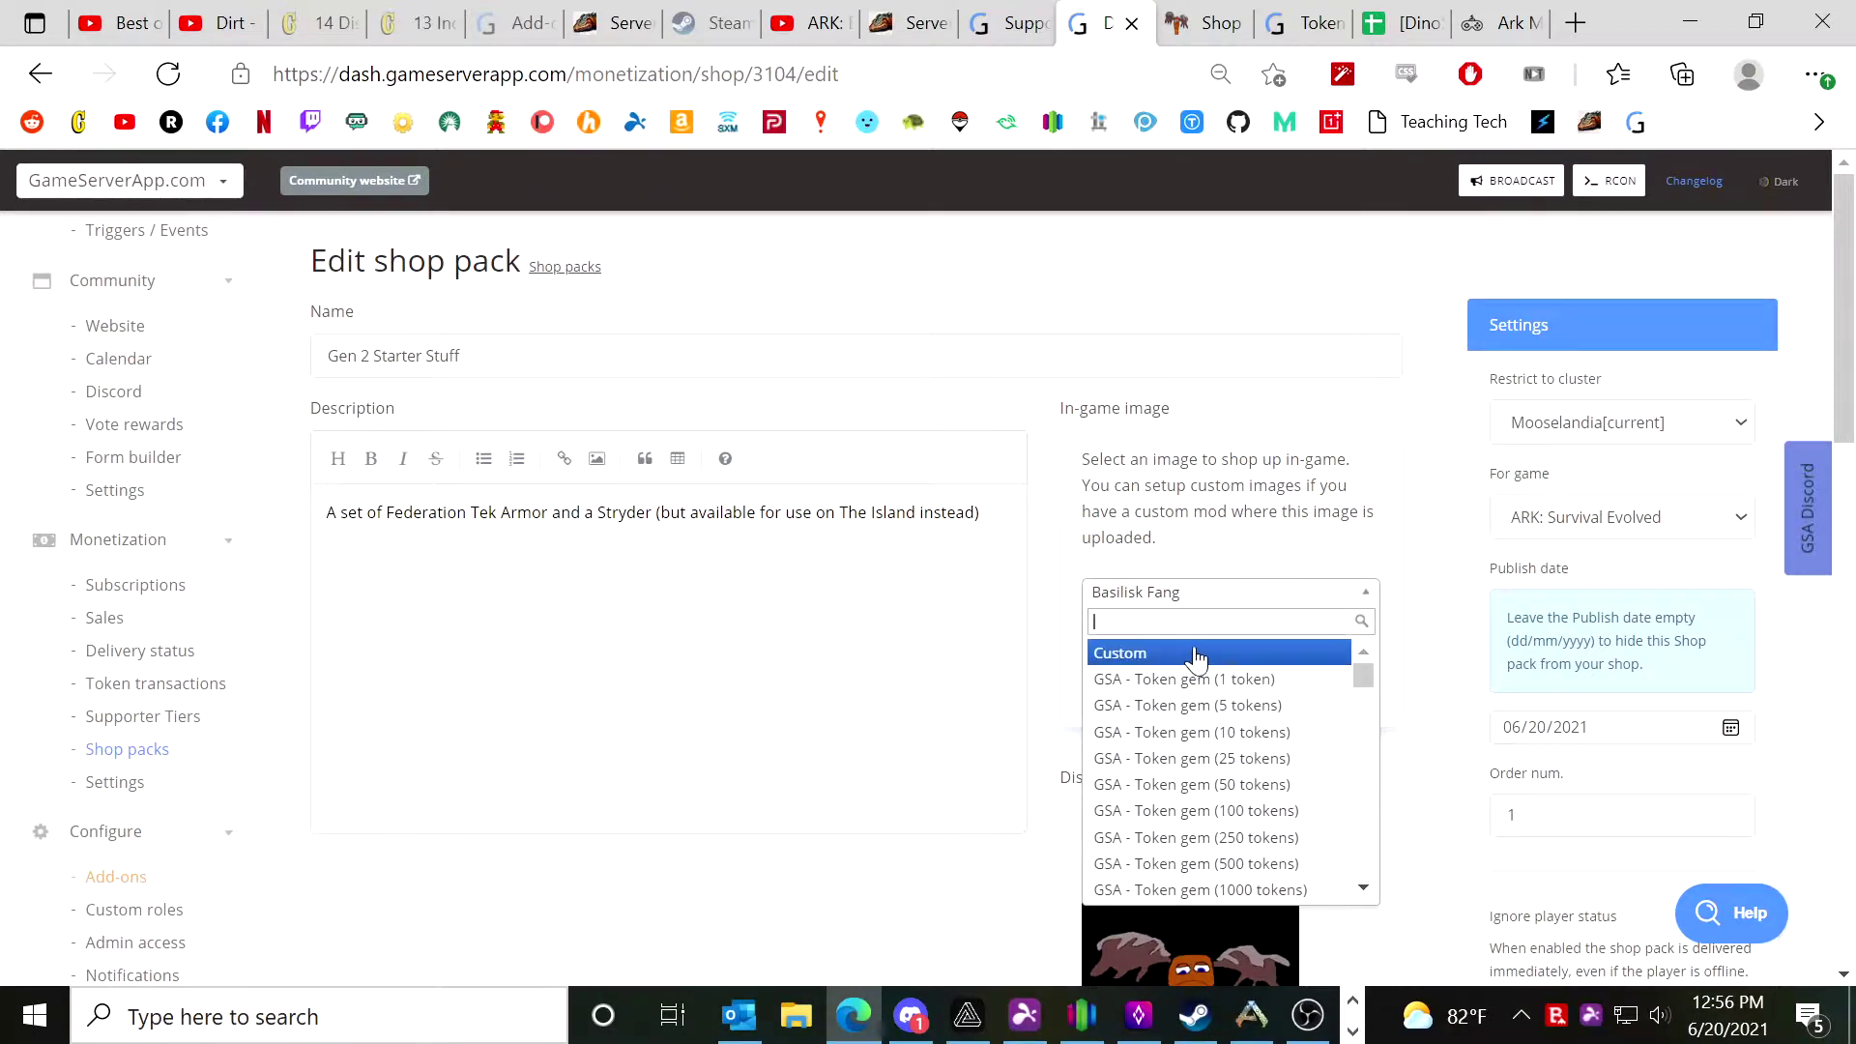
{"action": "scroll", "coordinate": [1206, 667], "scroll_direction": "down", "scroll_amount": 8}
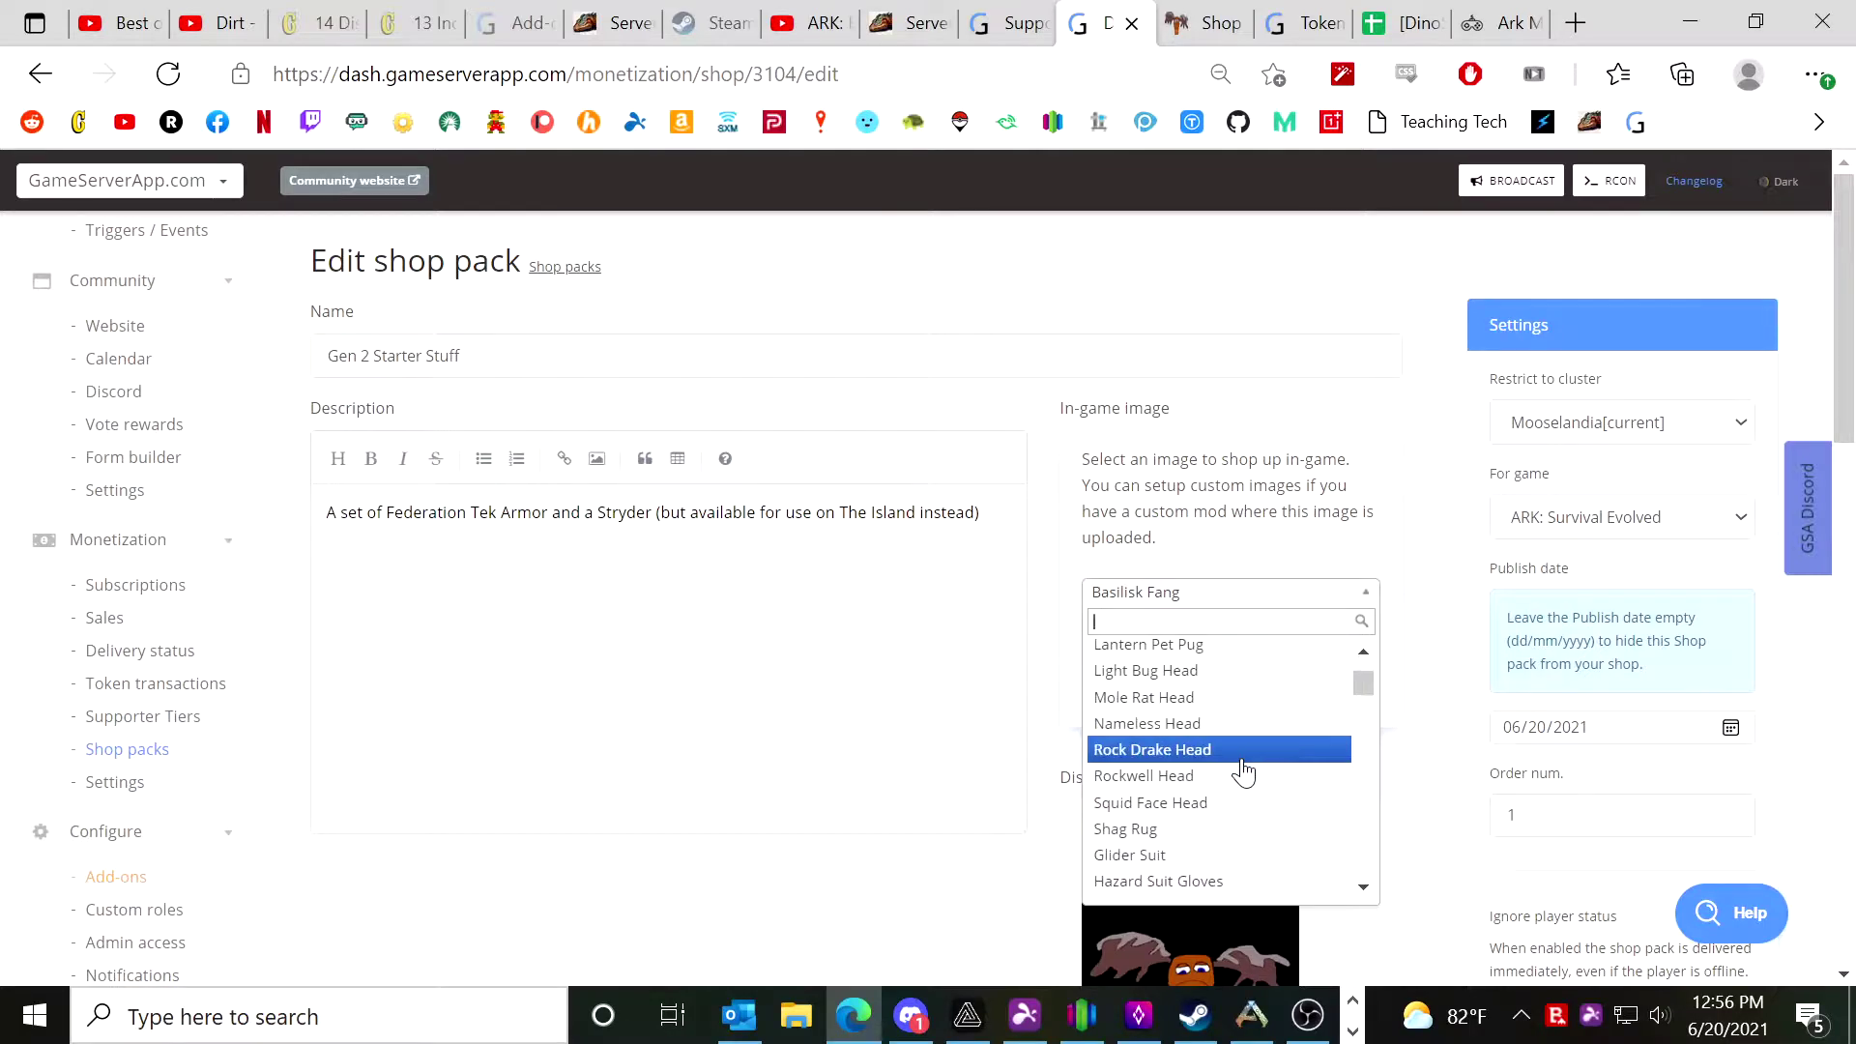
{"action": "scroll", "coordinate": [1223, 769], "scroll_direction": "down", "scroll_amount": 5}
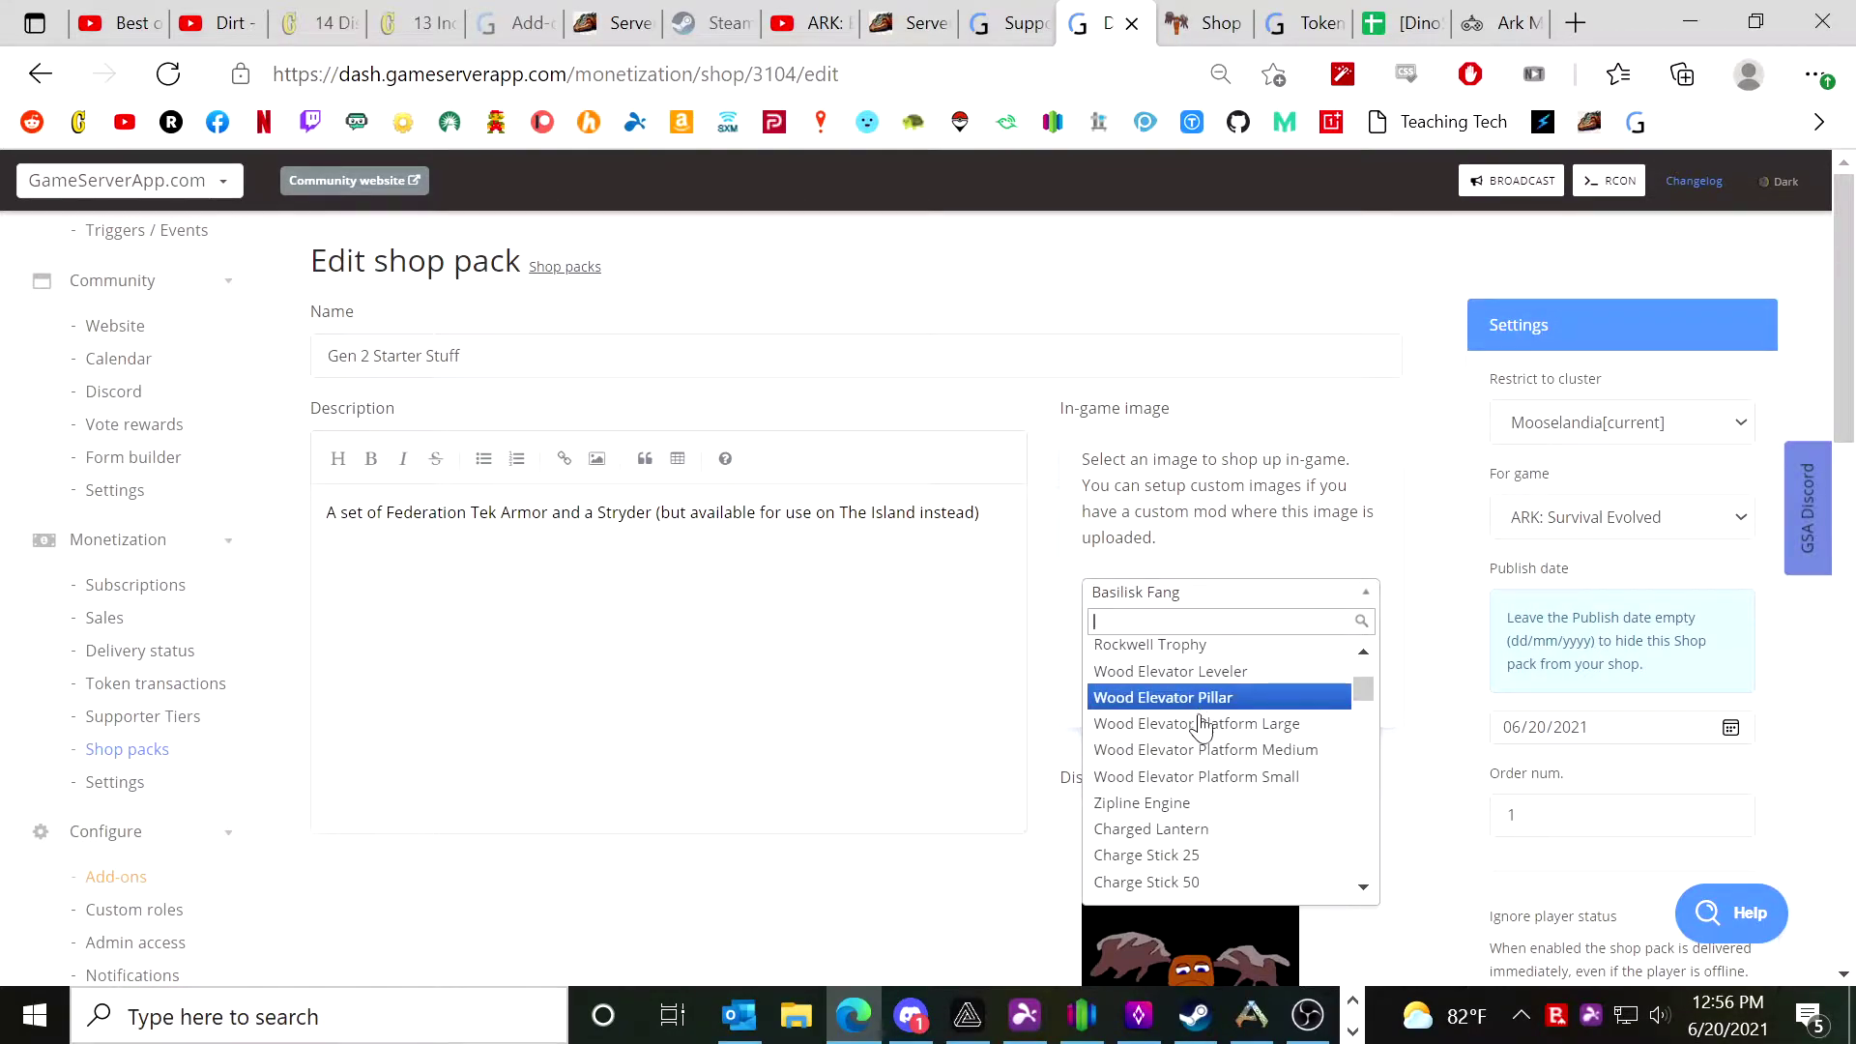
{"action": "scroll", "coordinate": [1201, 764], "scroll_direction": "down", "scroll_amount": 3}
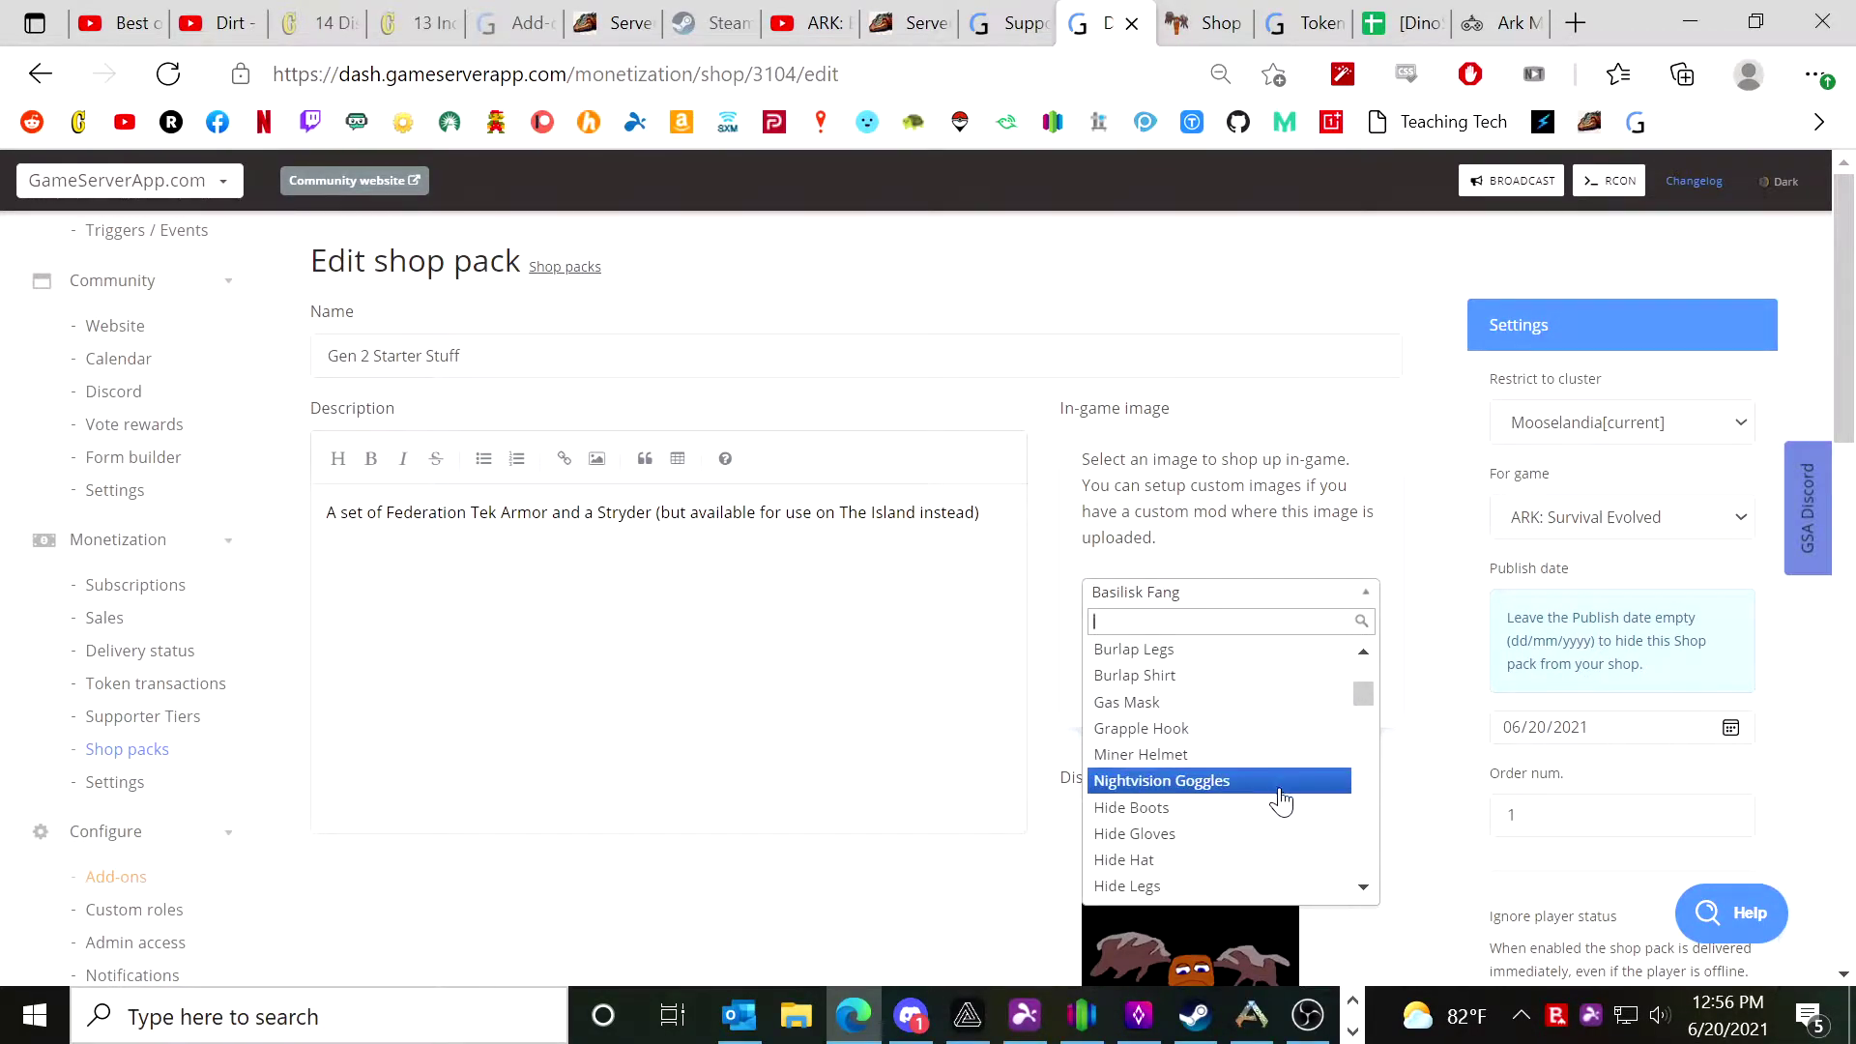
{"action": "scroll", "coordinate": [1248, 808], "scroll_direction": "down", "scroll_amount": 3}
{"action": "scroll", "coordinate": [1220, 810], "scroll_direction": "up", "scroll_amount": 3}
{"action": "scroll", "coordinate": [1222, 807], "scroll_direction": "down", "scroll_amount": 4}
{"action": "scroll", "coordinate": [1222, 805], "scroll_direction": "down", "scroll_amount": 10}
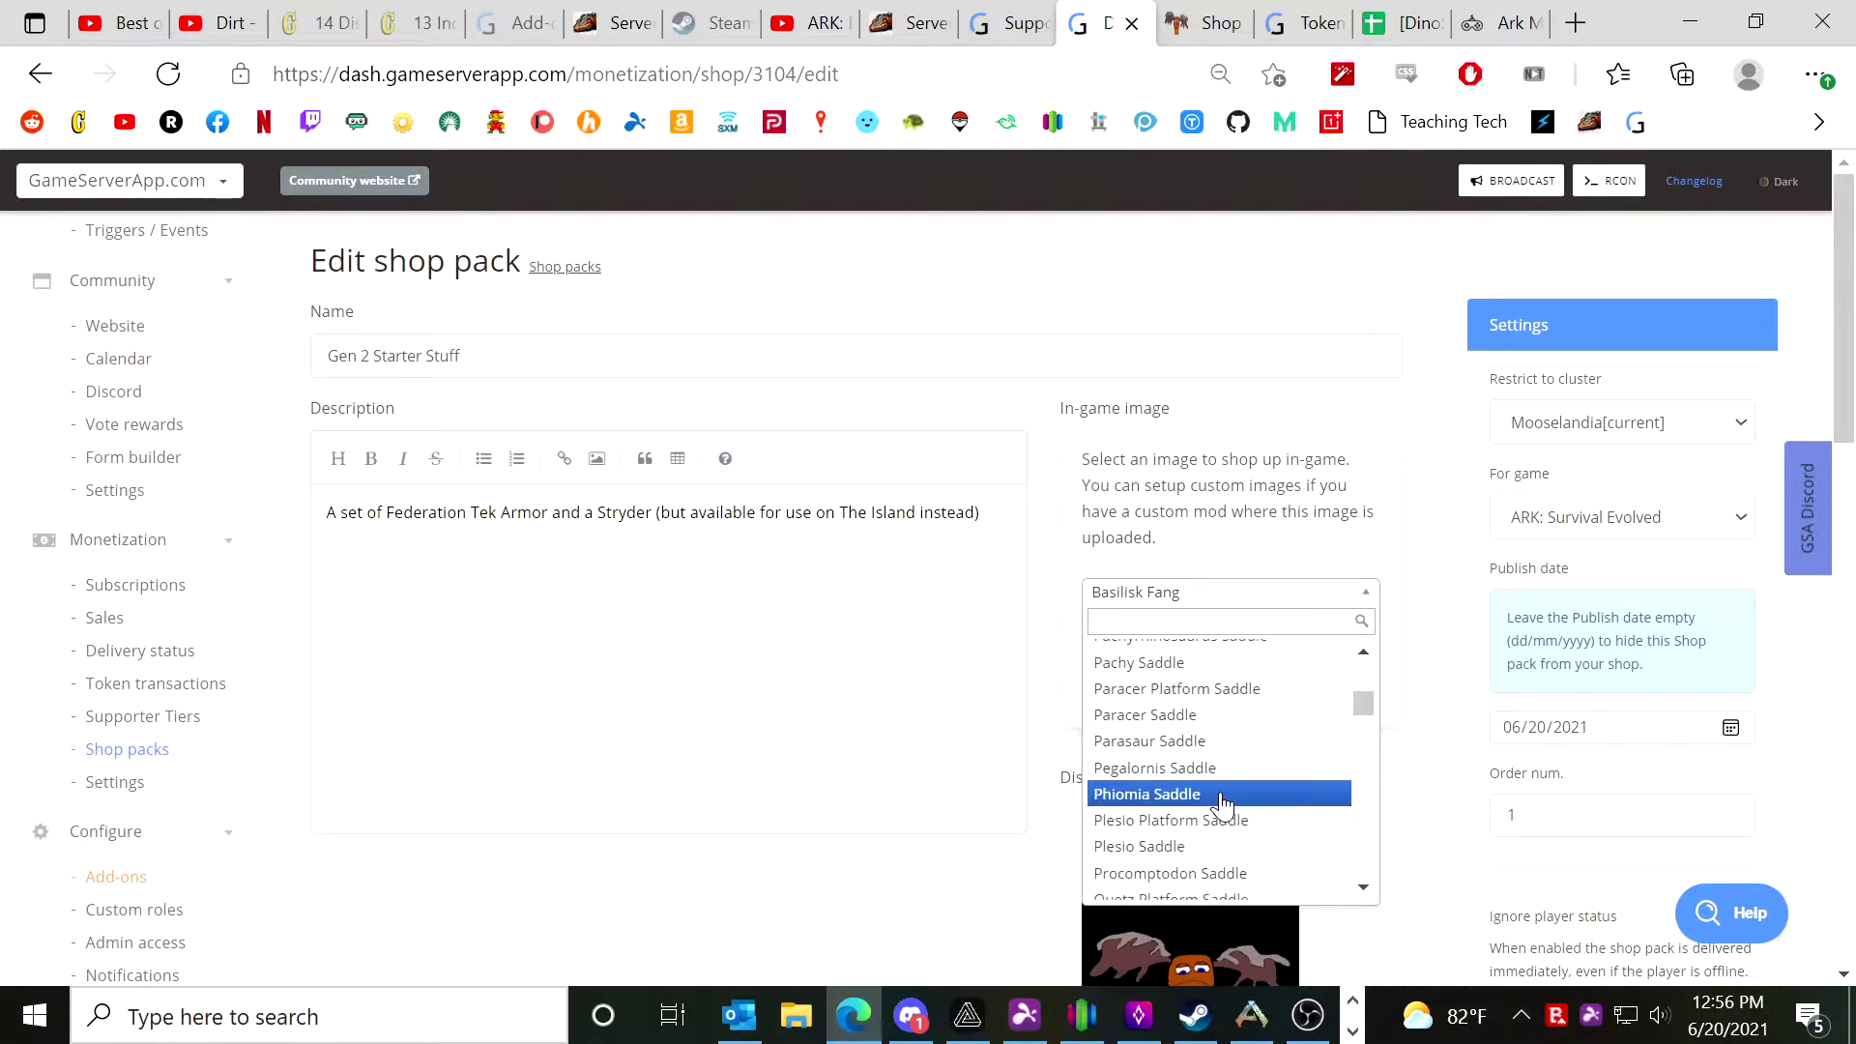
{"action": "scroll", "coordinate": [1223, 805], "scroll_direction": "down", "scroll_amount": 3}
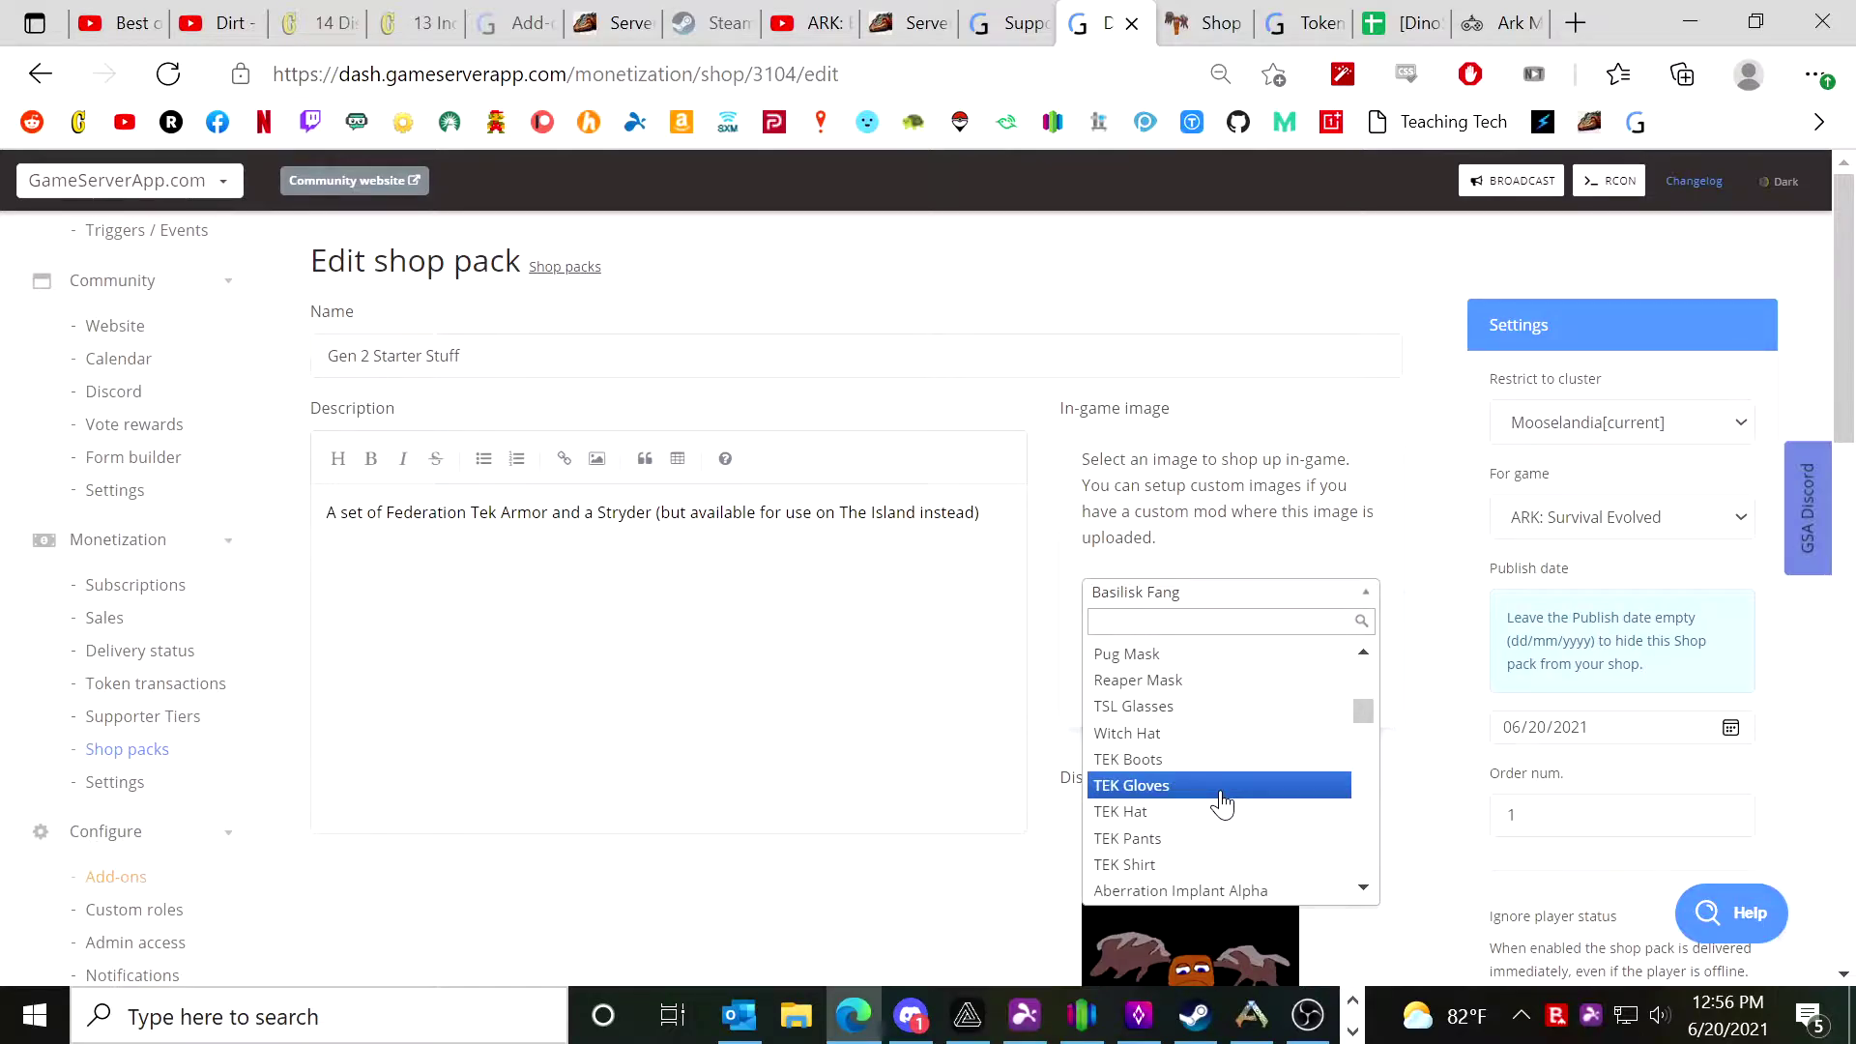
{"action": "left_click", "coordinate": [1223, 802]}
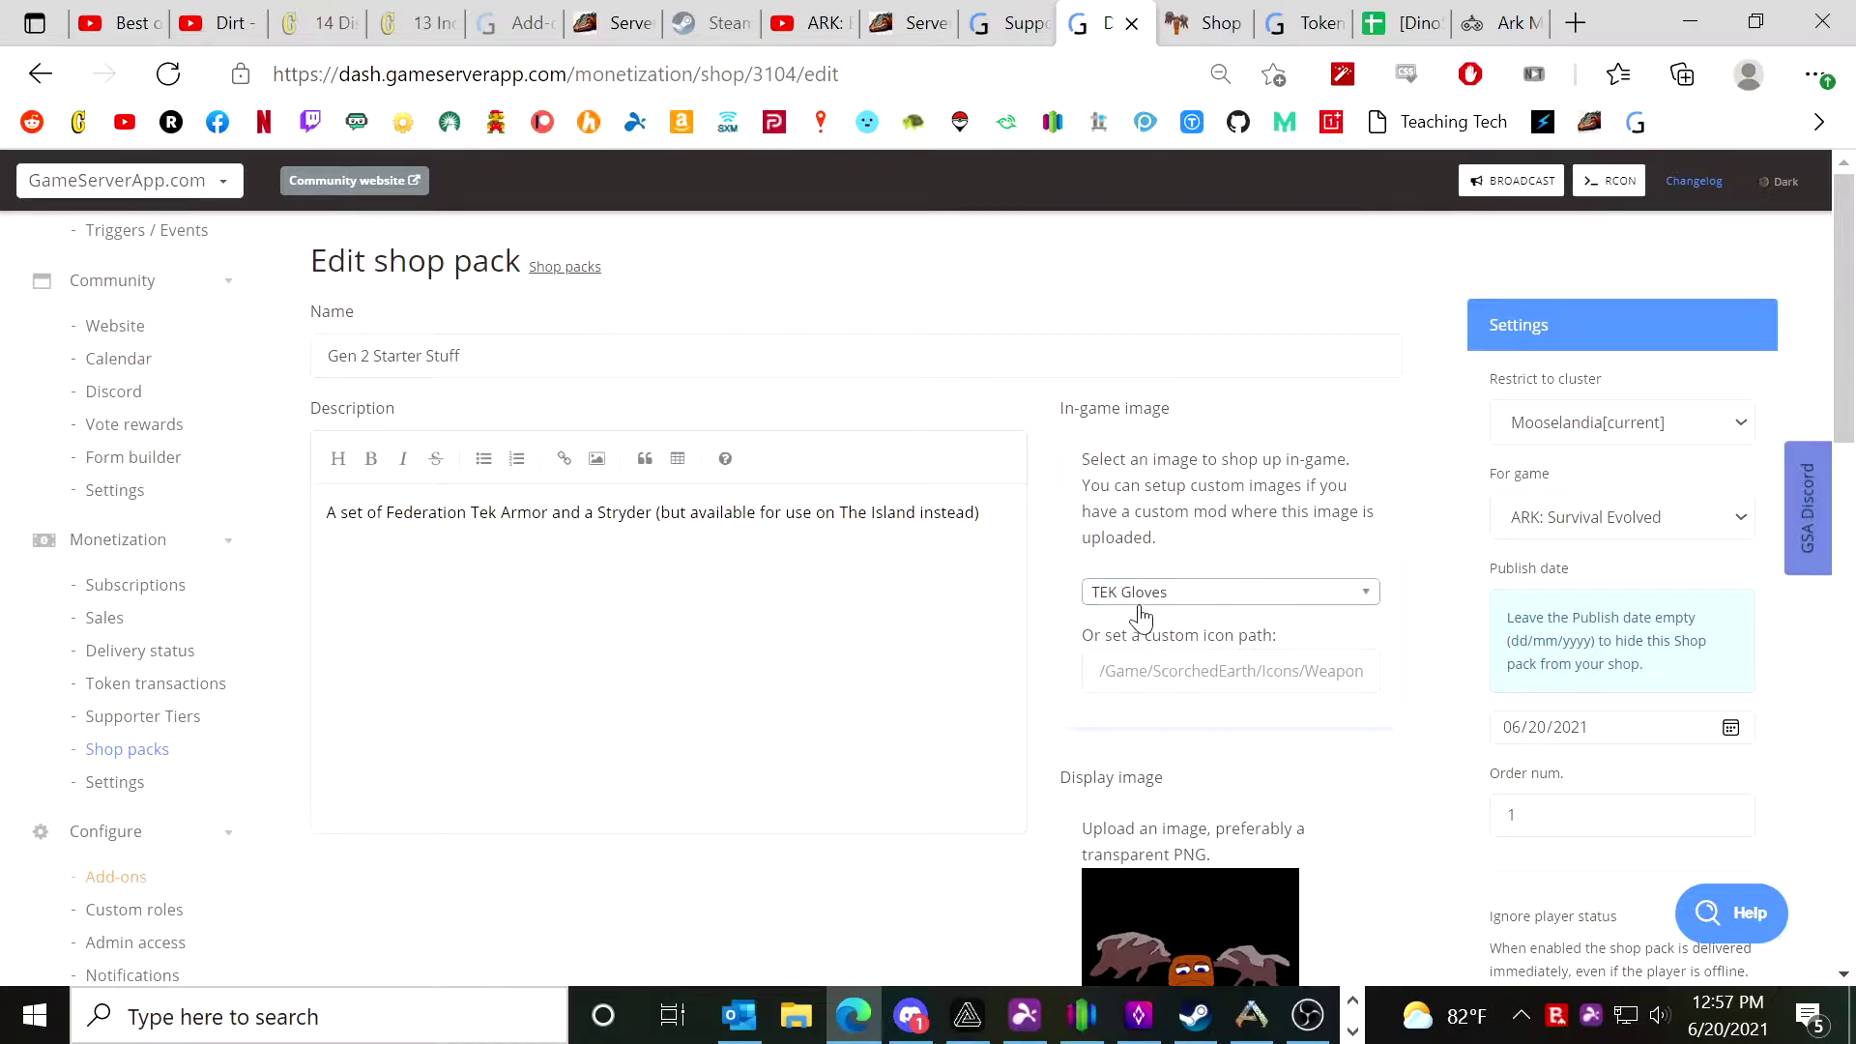
Review the remaining settings of the edited shop pack and save the changes.
{"action": "scroll", "coordinate": [1052, 539], "scroll_direction": "down", "scroll_amount": 10}
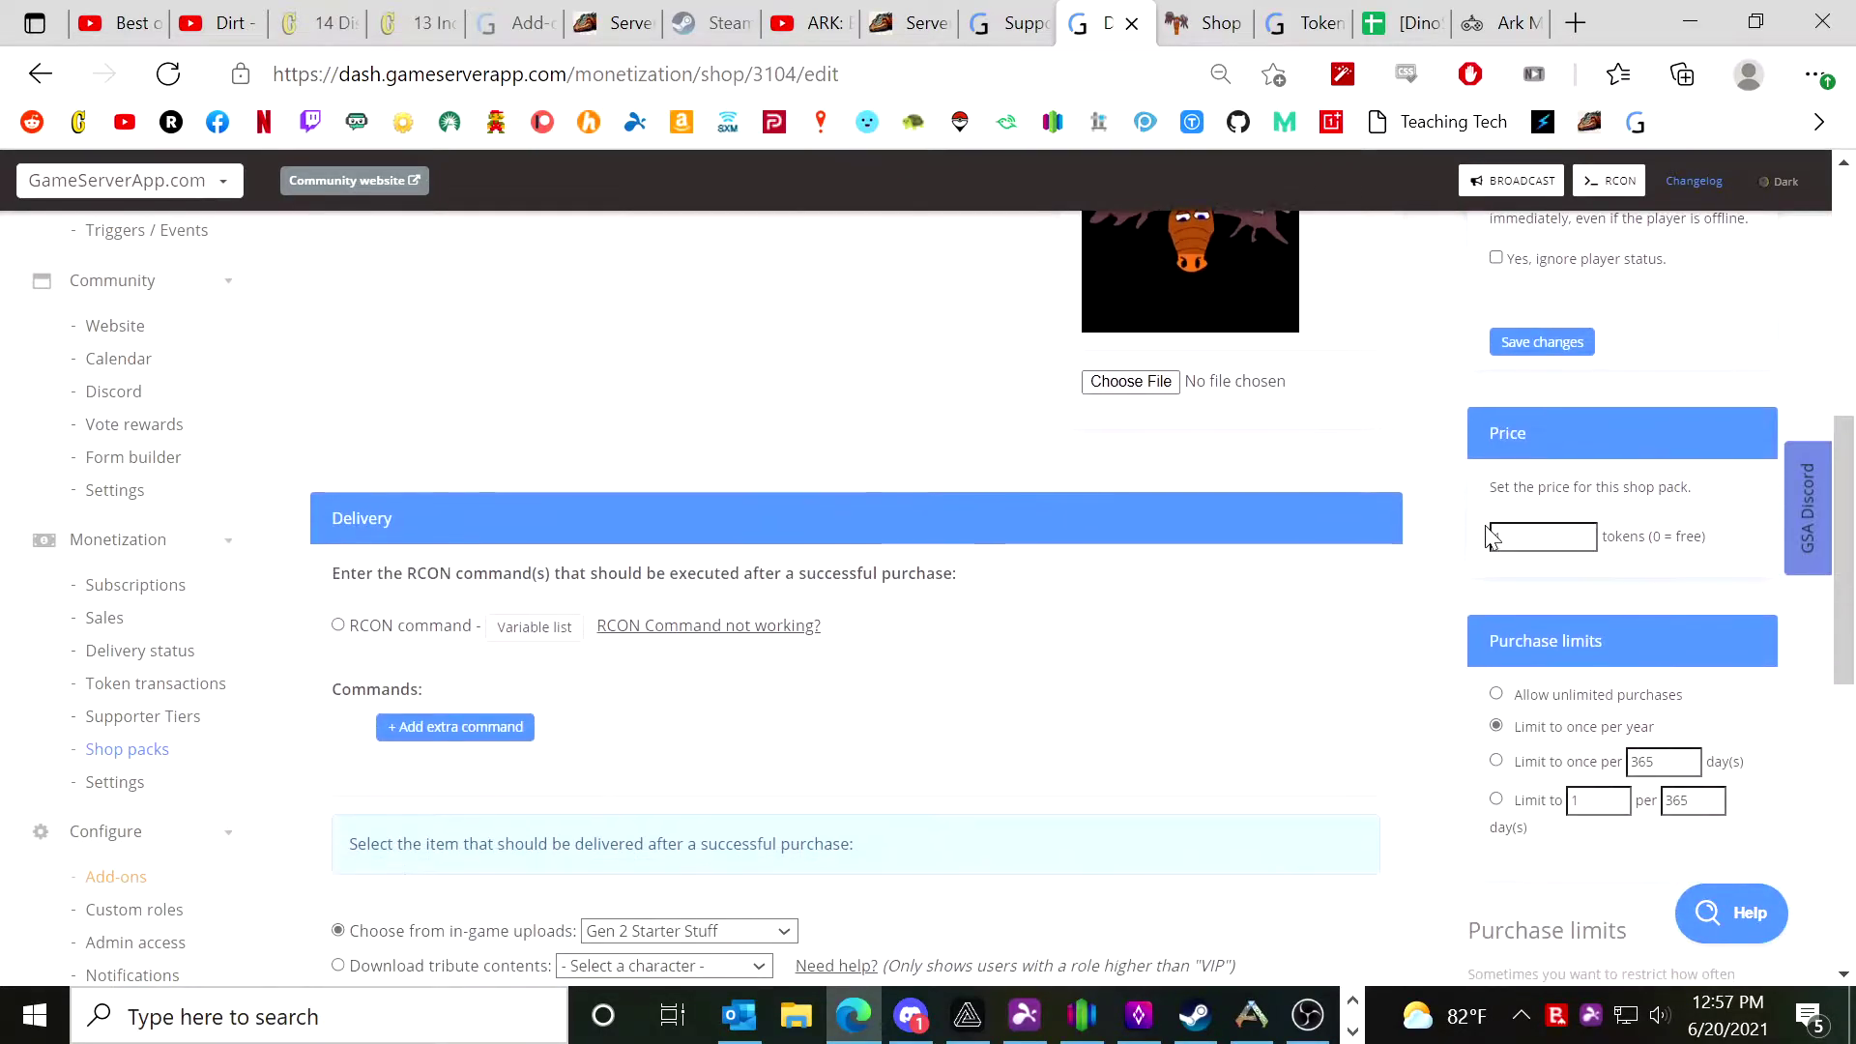
{"action": "scroll", "coordinate": [928, 630], "scroll_direction": "down", "scroll_amount": 6}
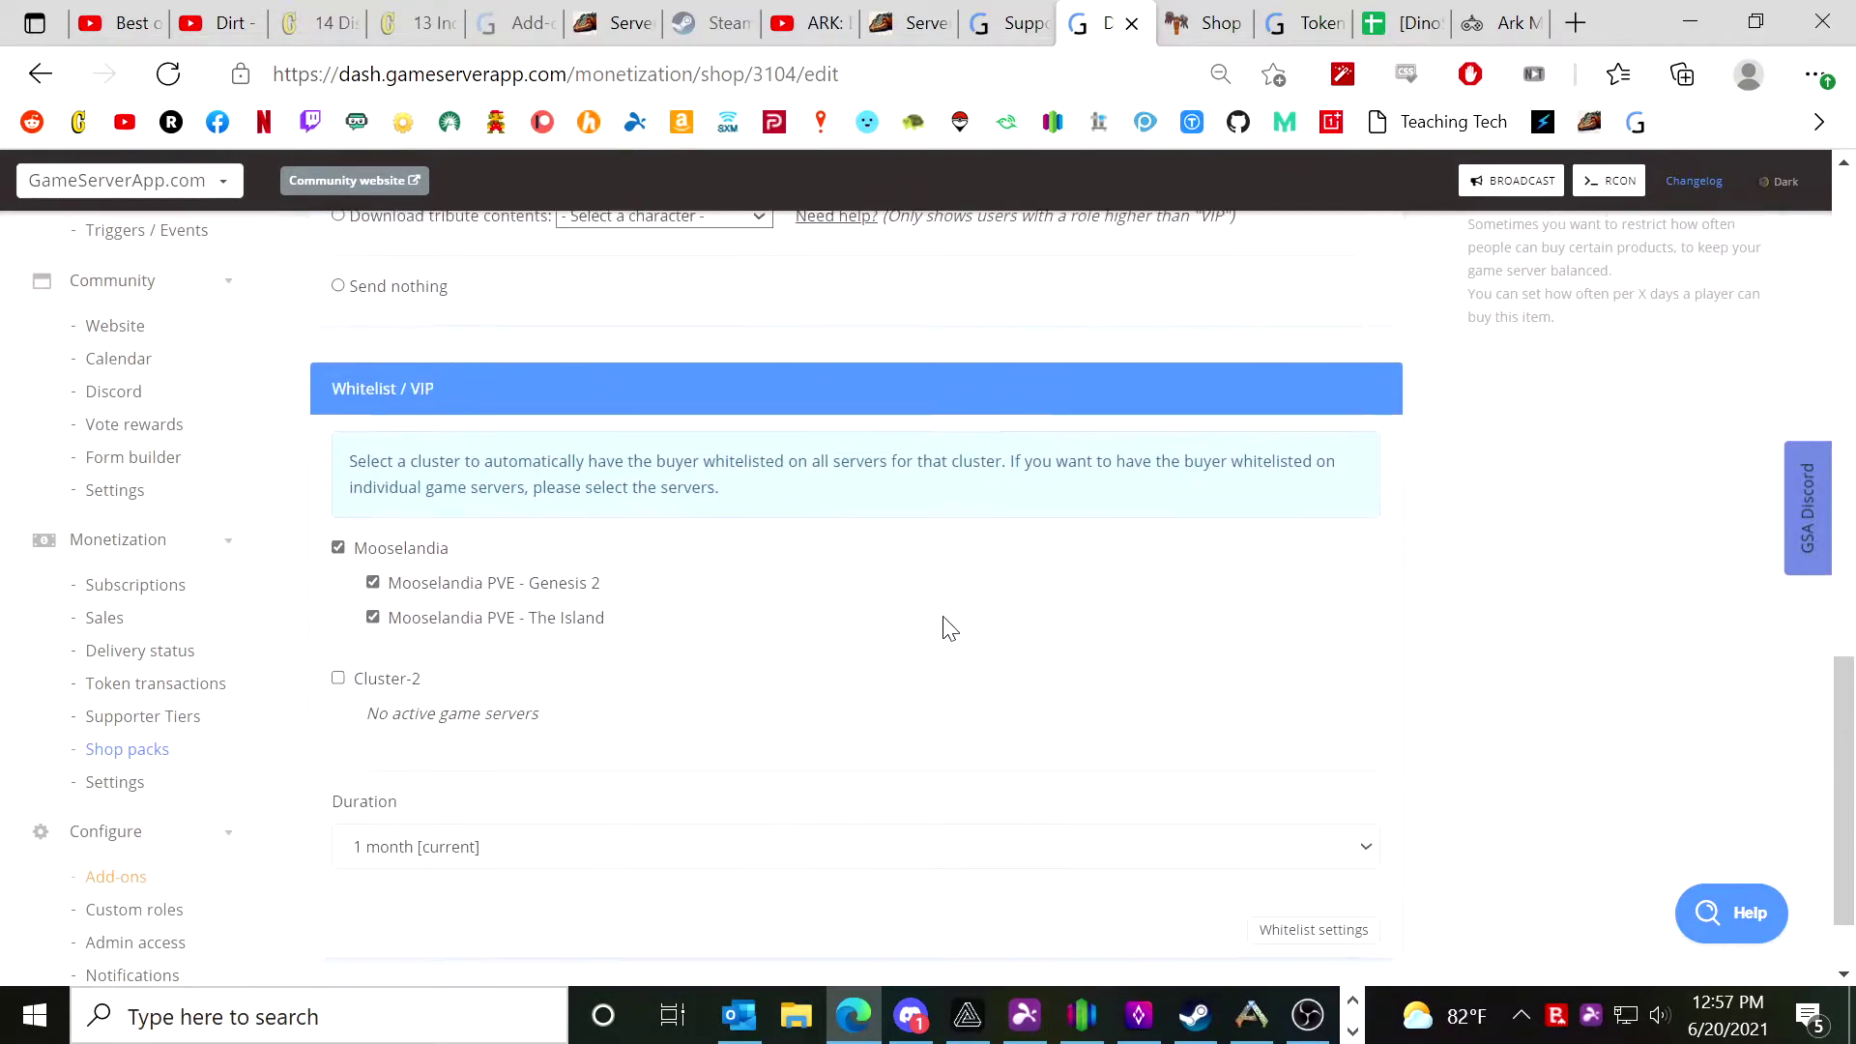
{"action": "scroll", "coordinate": [1402, 683], "scroll_direction": "up", "scroll_amount": 16}
{"action": "scroll", "coordinate": [1558, 736], "scroll_direction": "down", "scroll_amount": 2}
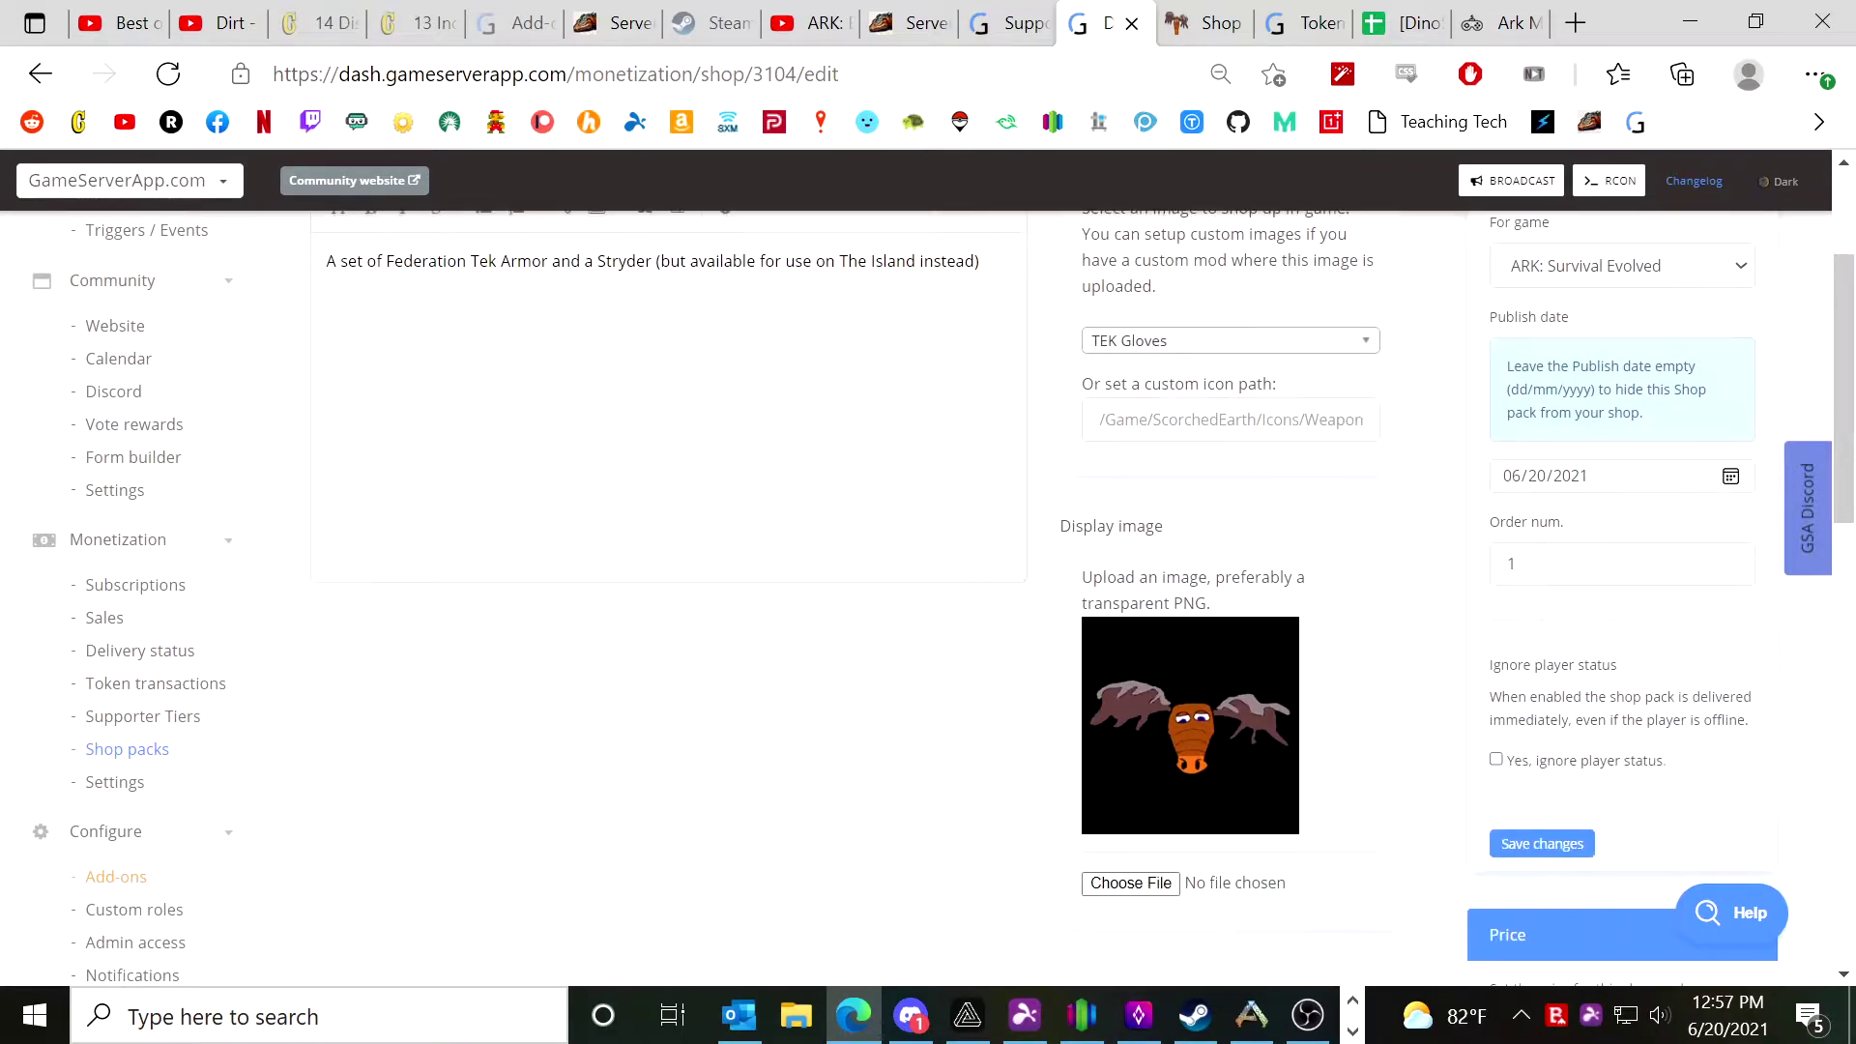
{"action": "left_click", "coordinate": [1543, 844]}
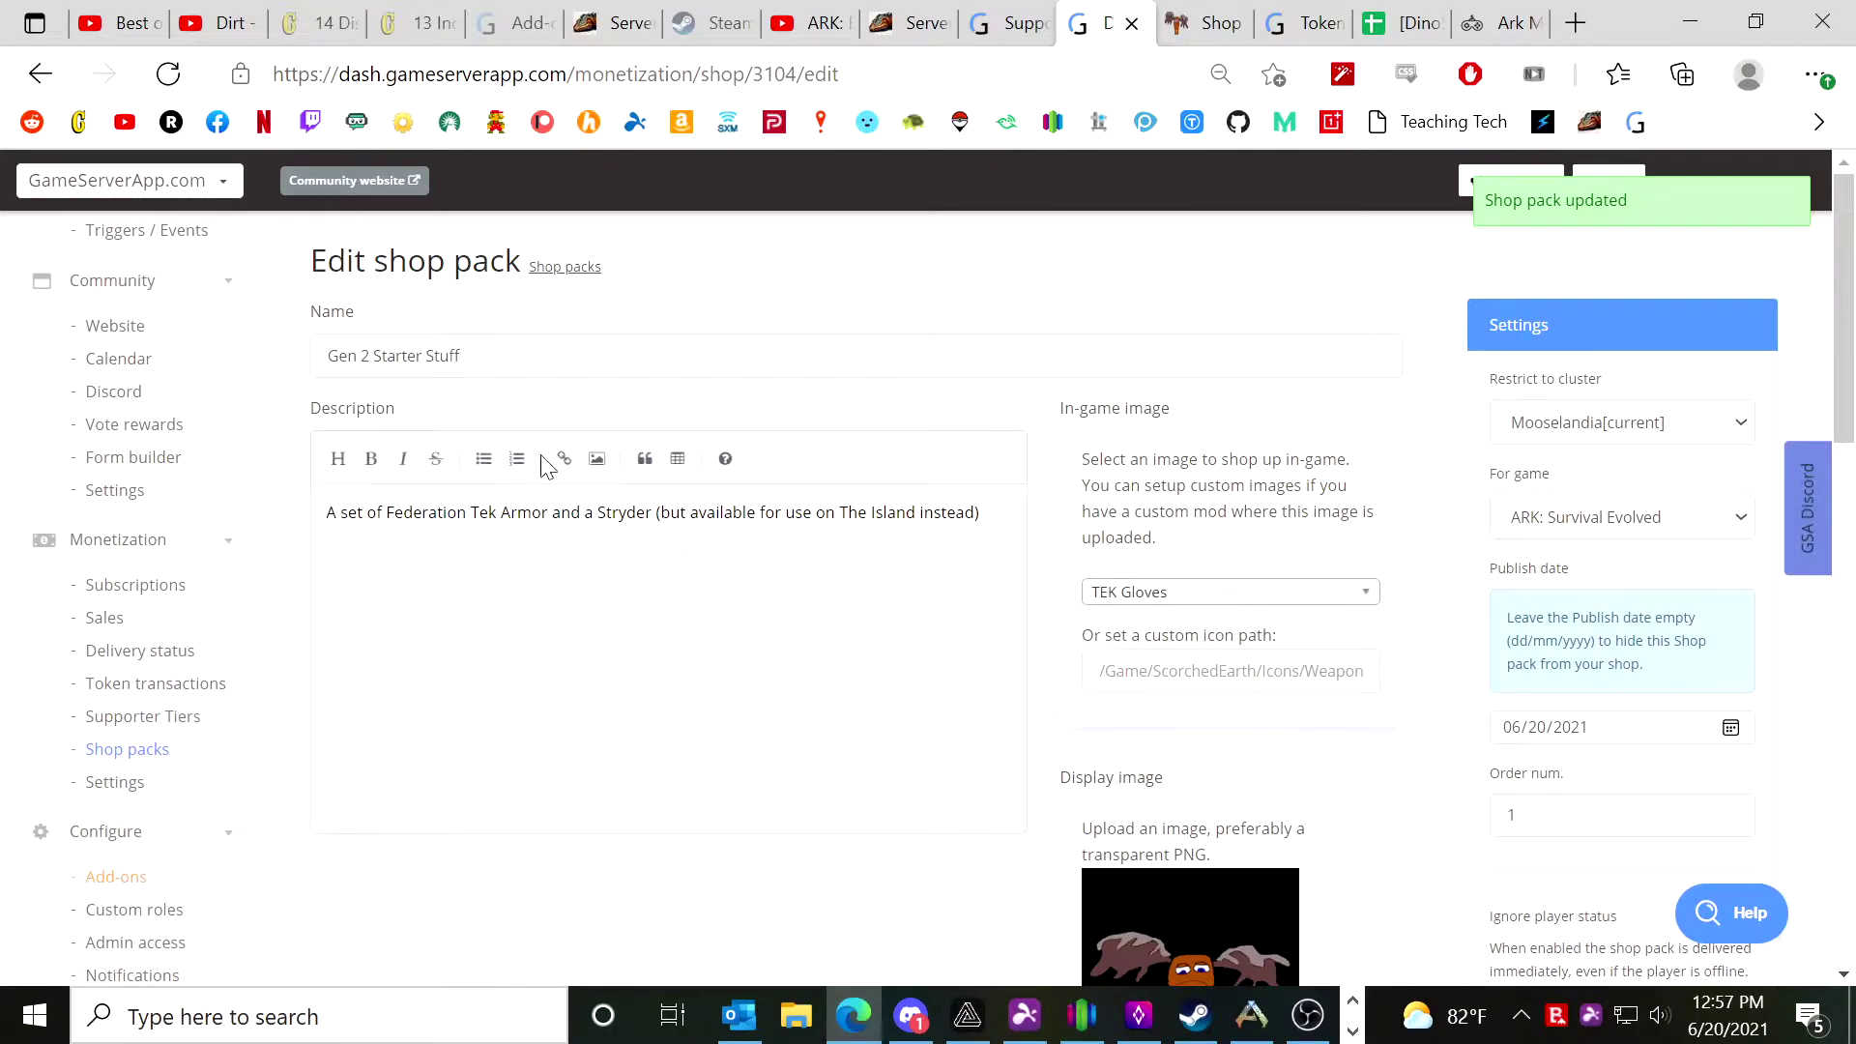
Look over the saved shop pack, and open the community website's shop to view its Gen 2 Starter Stuff listing.
{"action": "scroll", "coordinate": [932, 750], "scroll_direction": "down", "scroll_amount": 10}
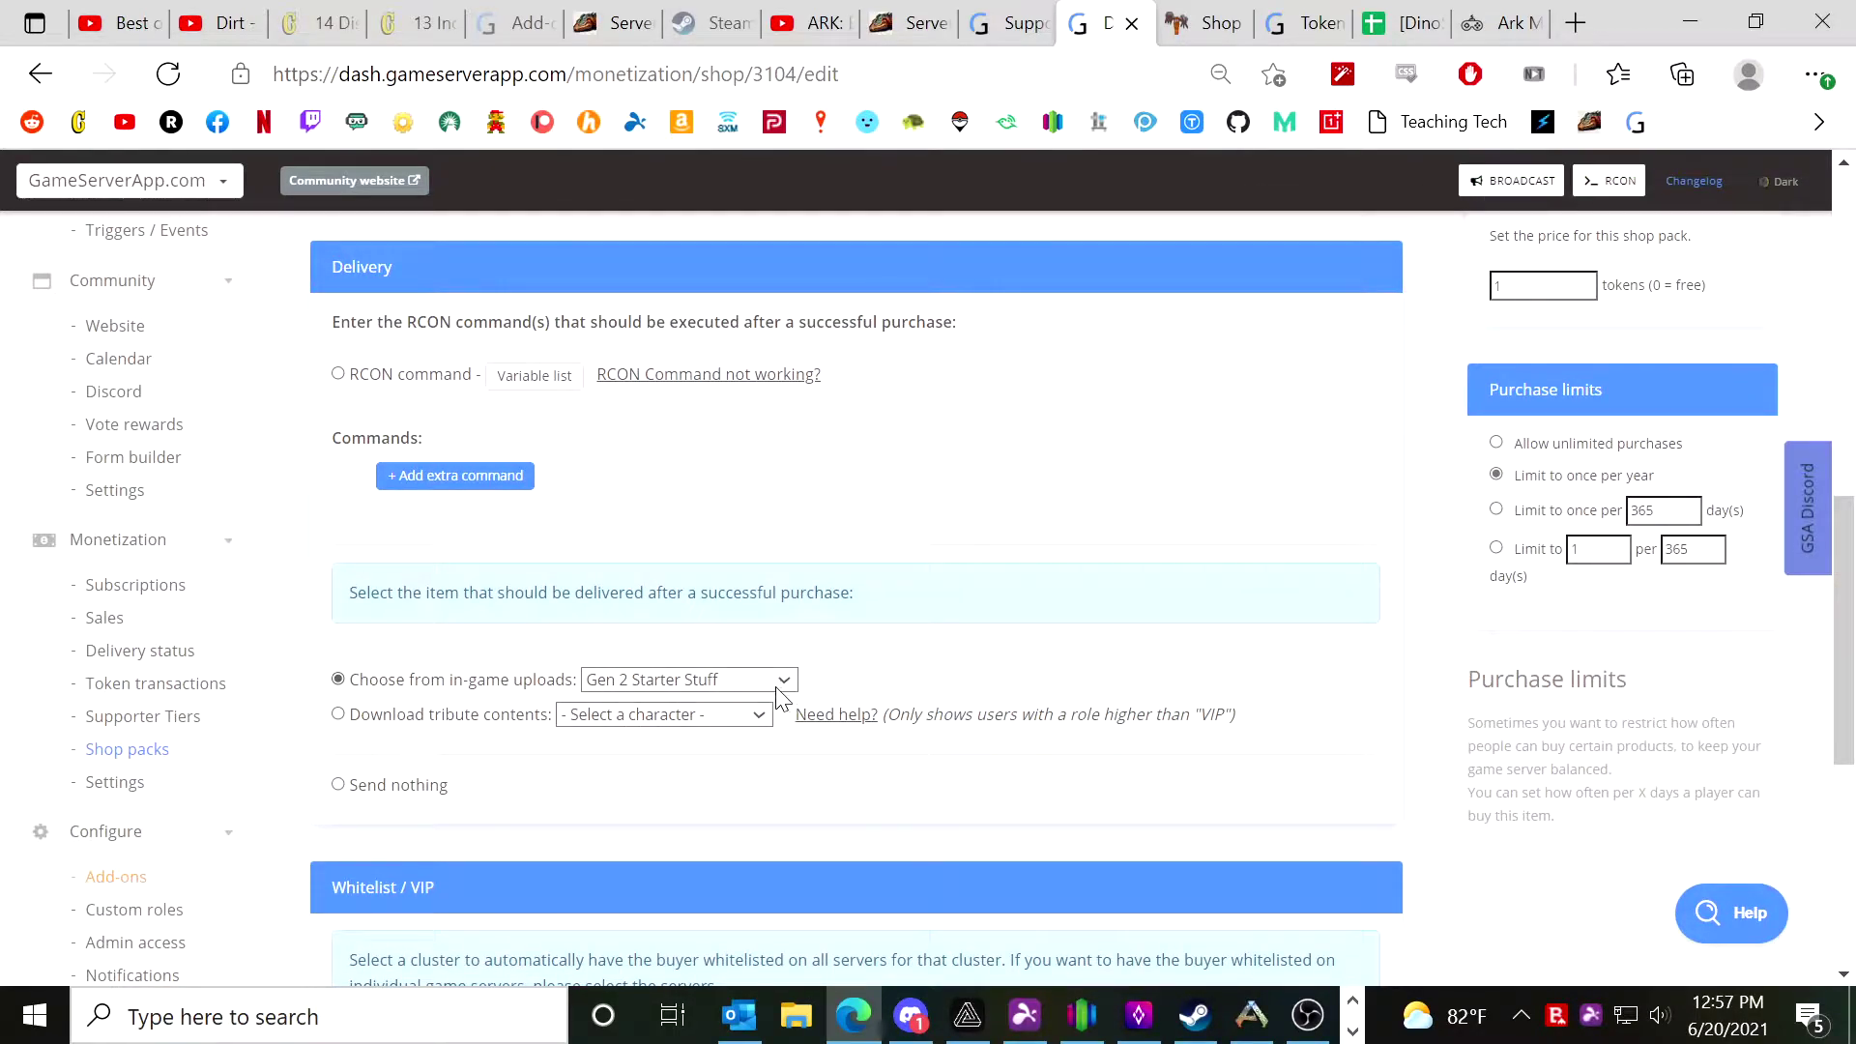
{"action": "scroll", "coordinate": [1315, 802], "scroll_direction": "up", "scroll_amount": 5}
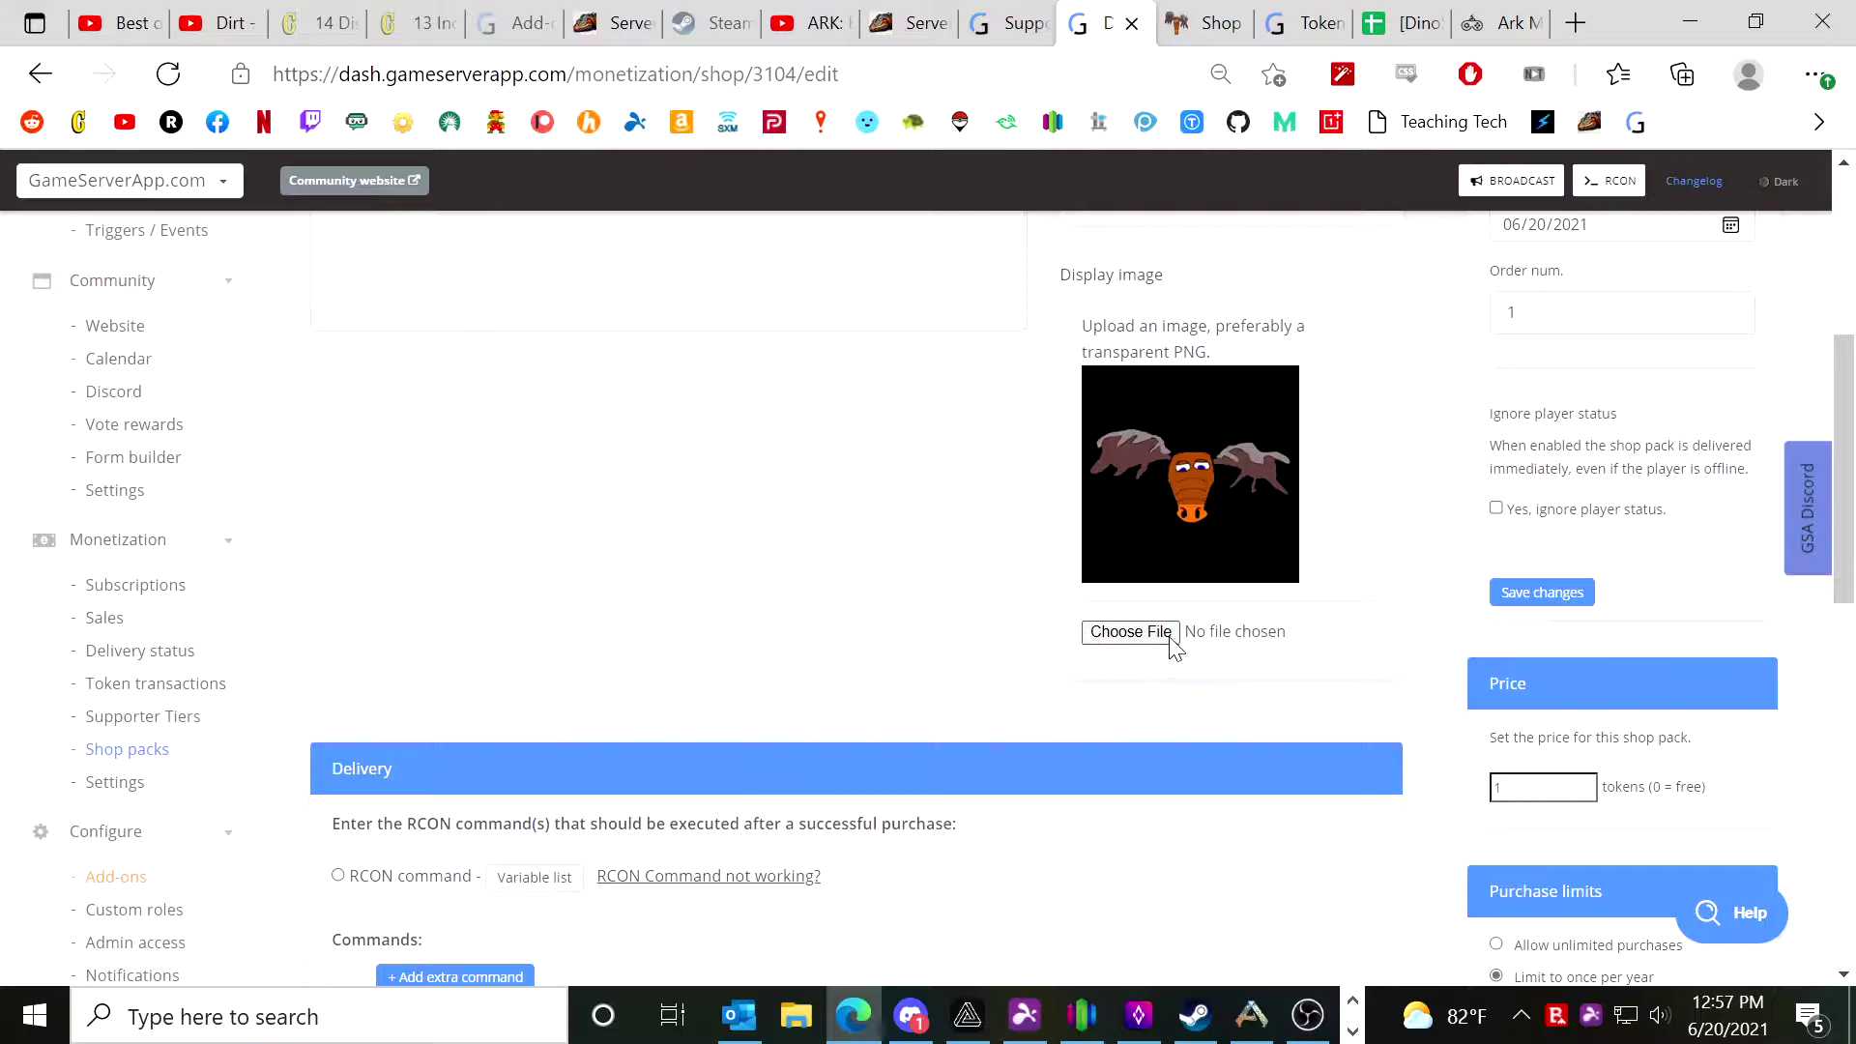
{"action": "scroll", "coordinate": [1168, 642], "scroll_direction": "up", "scroll_amount": 5}
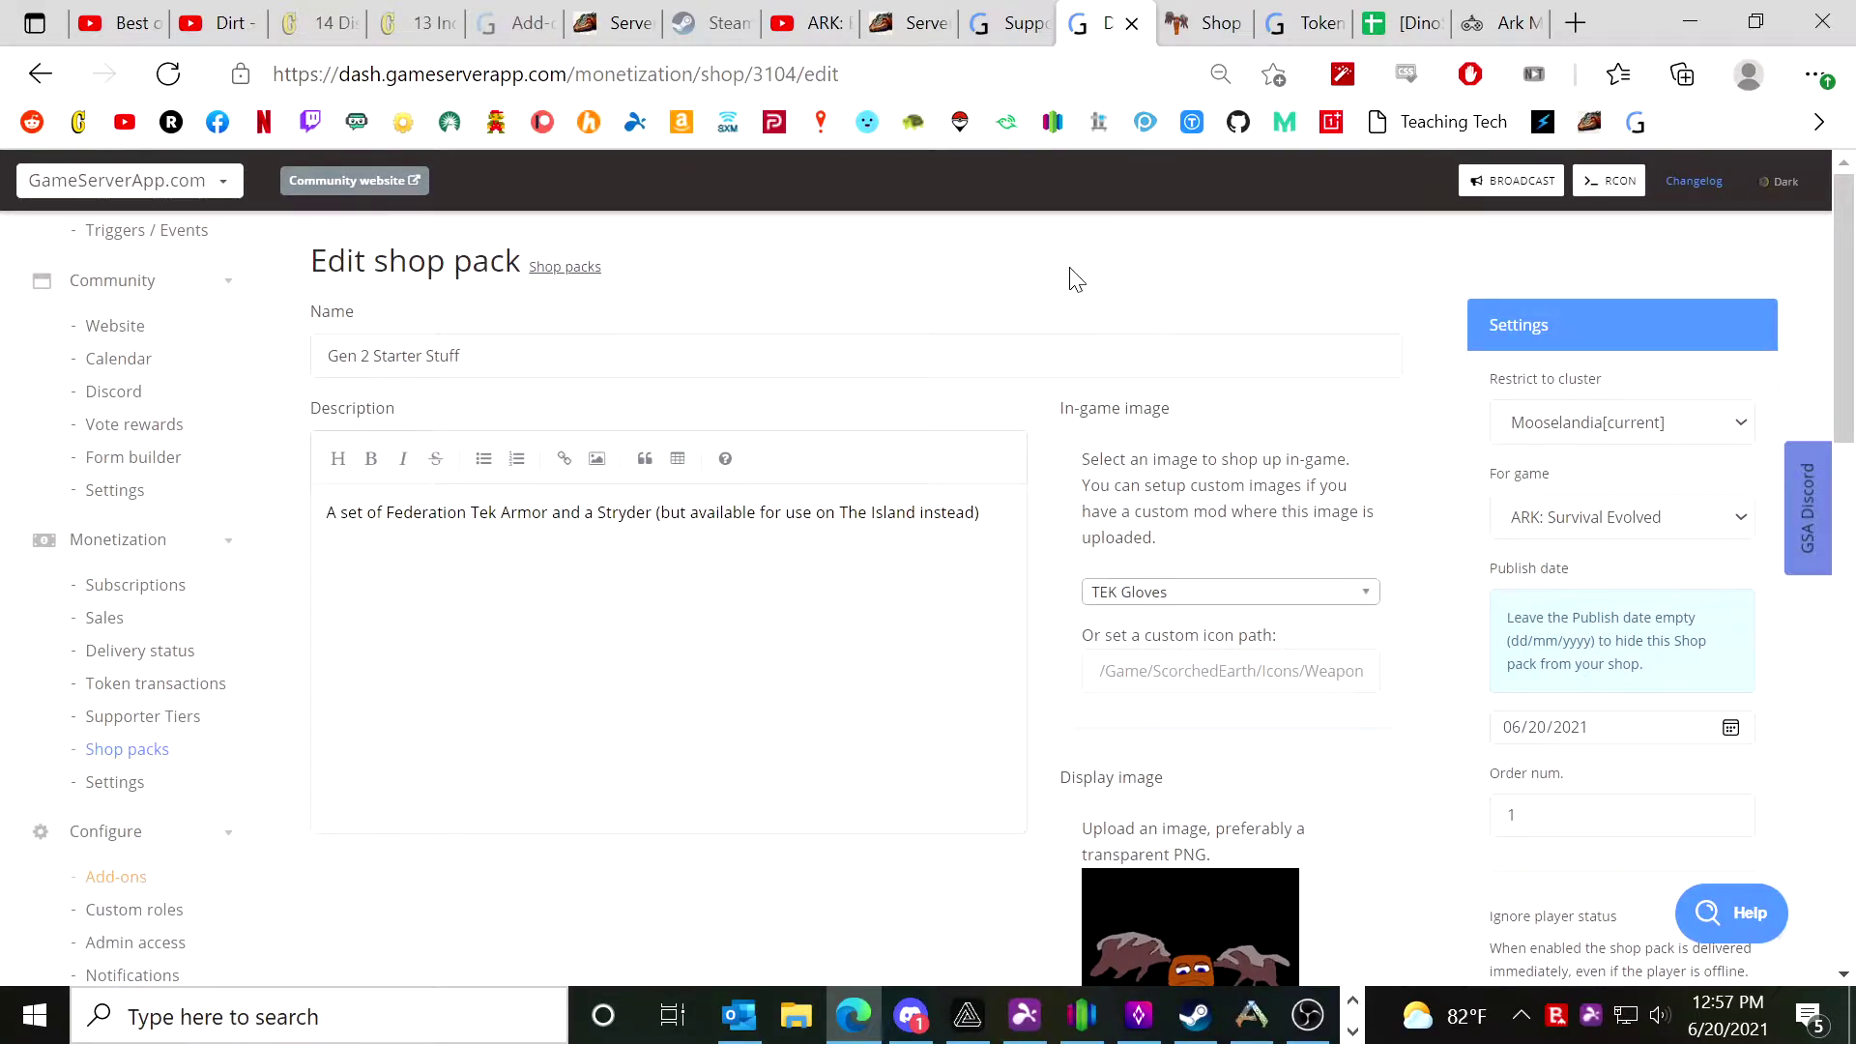
{"action": "left_click", "coordinate": [392, 182]}
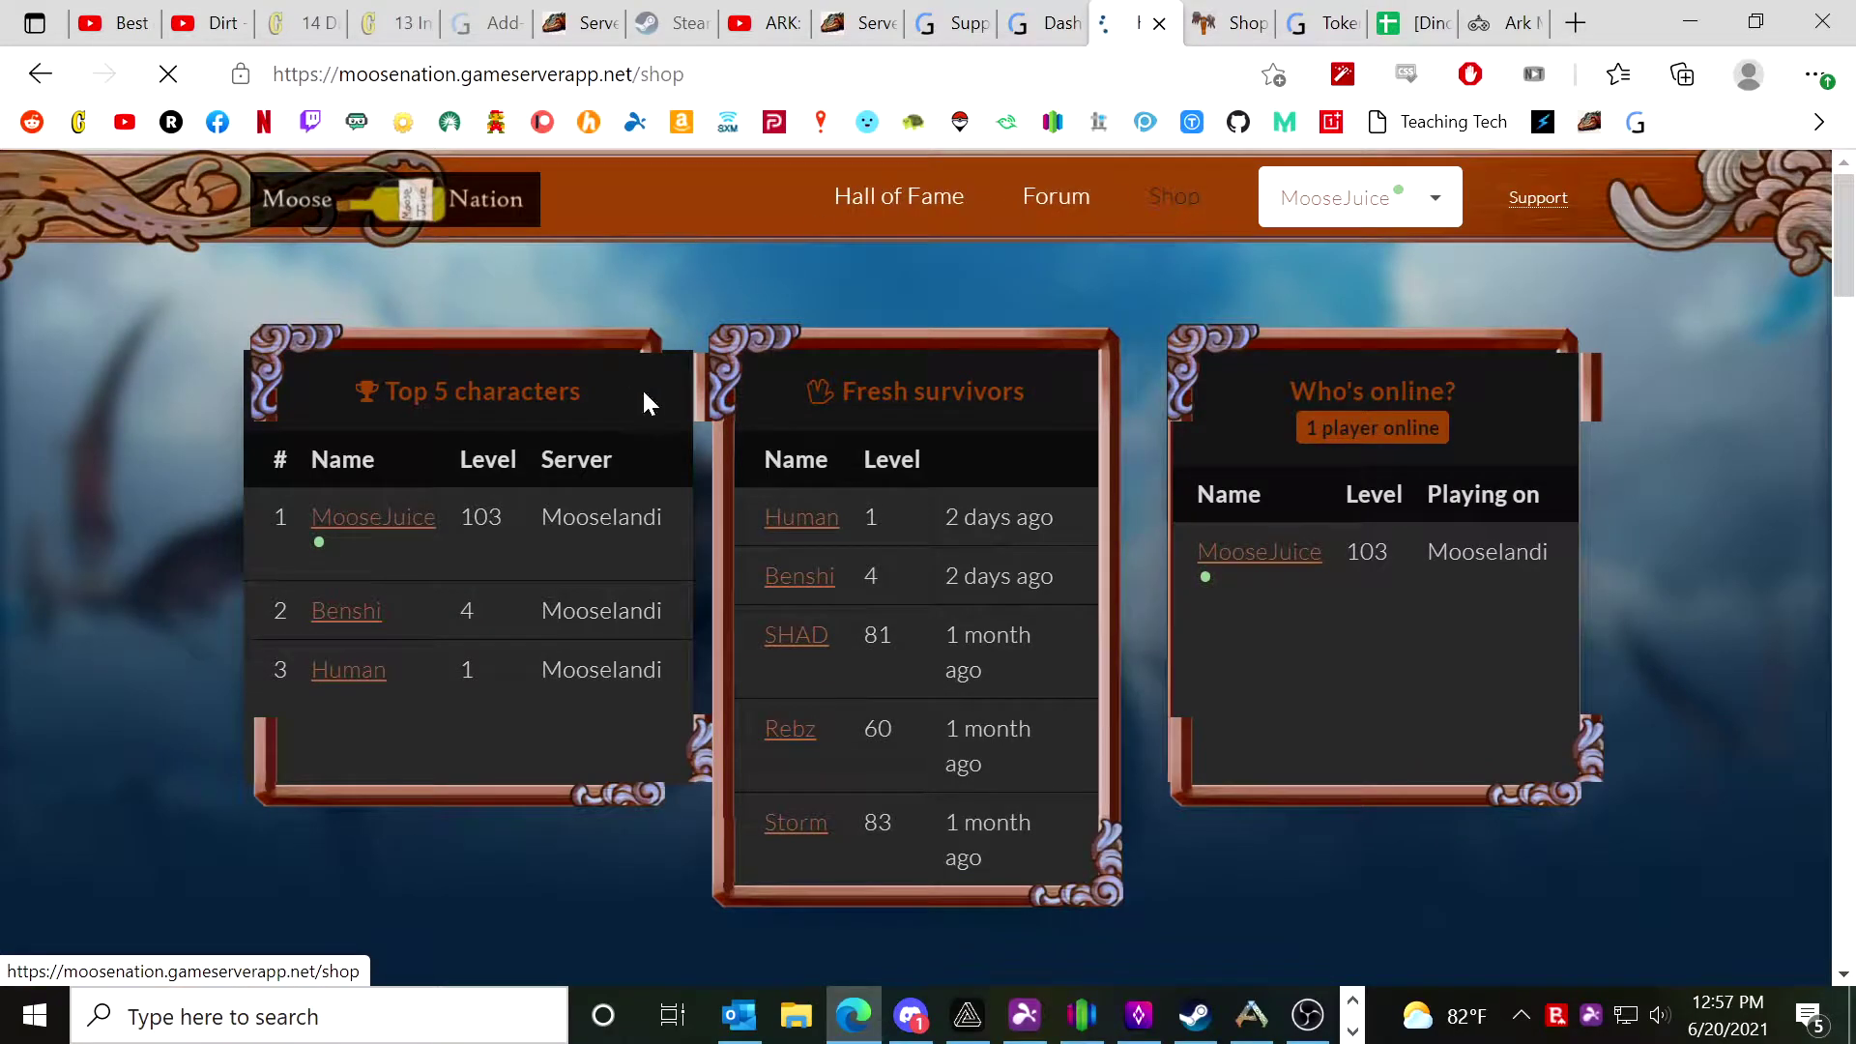
{"action": "scroll", "coordinate": [444, 468], "scroll_direction": "down", "scroll_amount": 5}
{"action": "scroll", "coordinate": [431, 653], "scroll_direction": "up", "scroll_amount": 1}
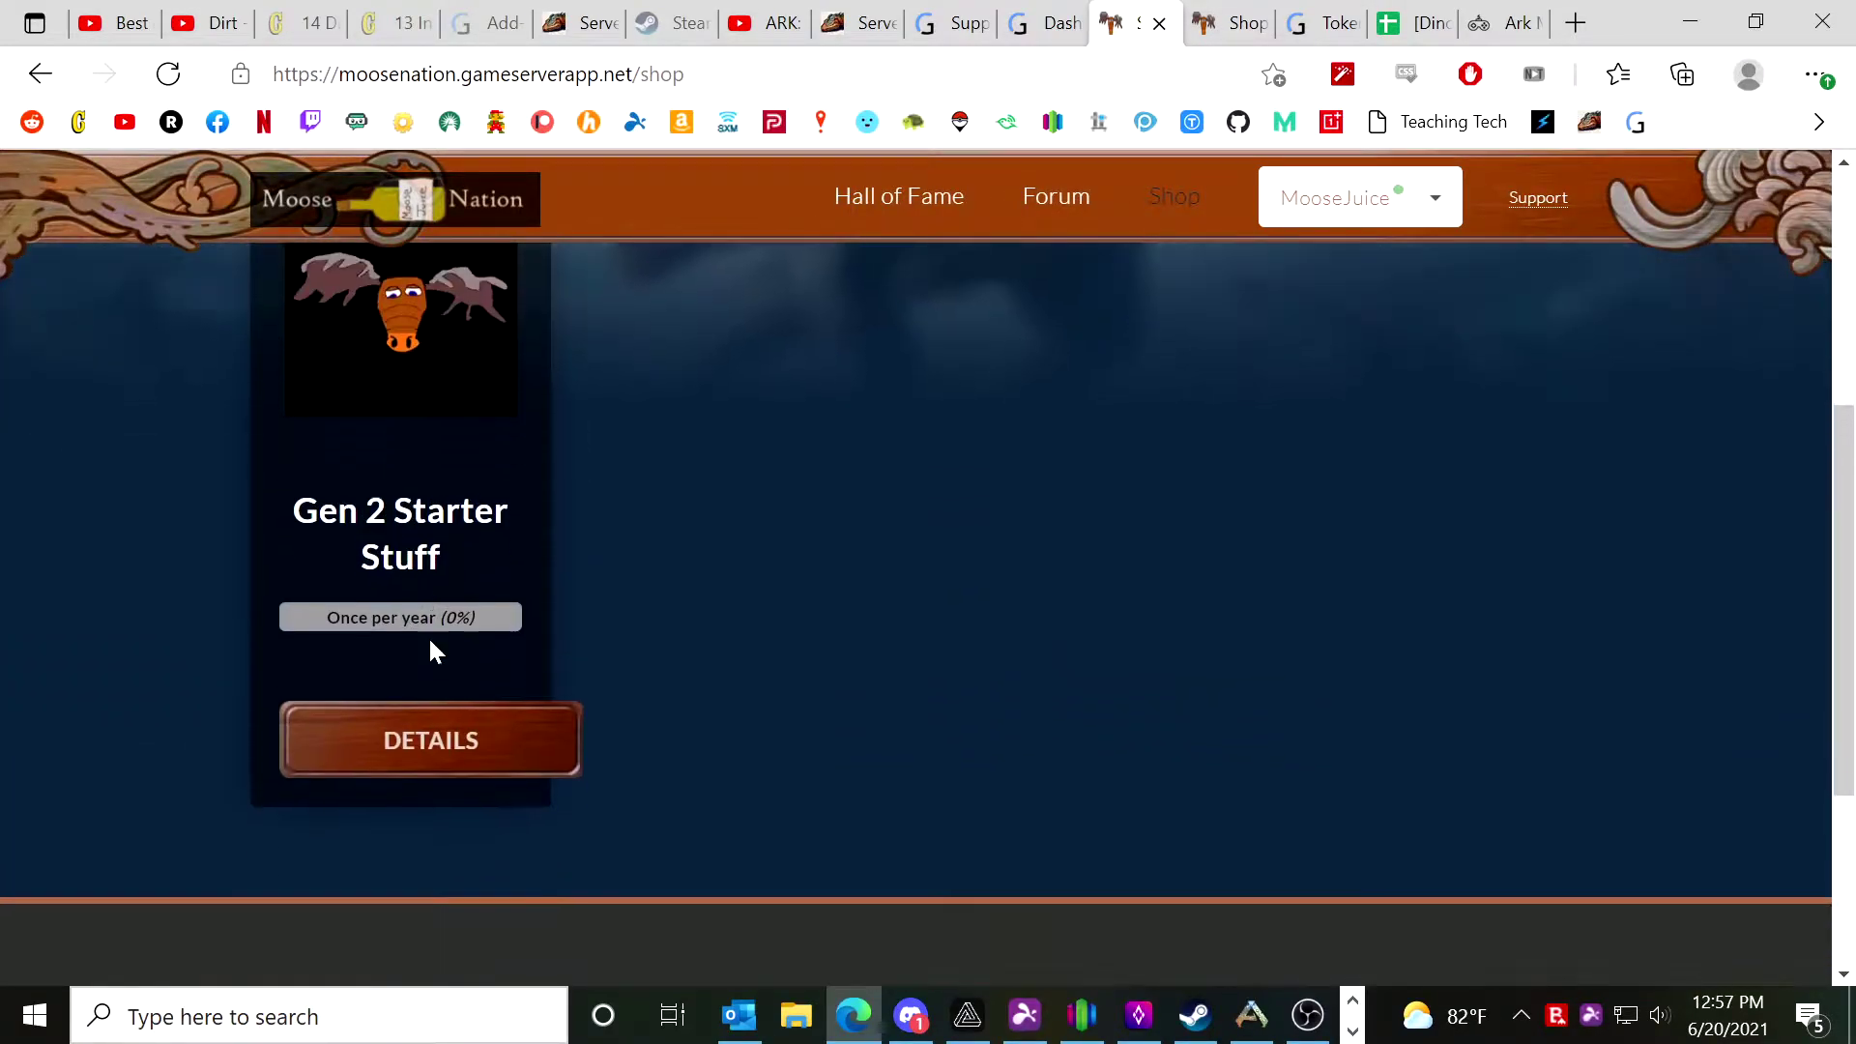
Open the Gen 2 Starter Stuff listing's details and review its cluster restriction, order contents and delivery recipient.
{"action": "left_click", "coordinate": [455, 755]}
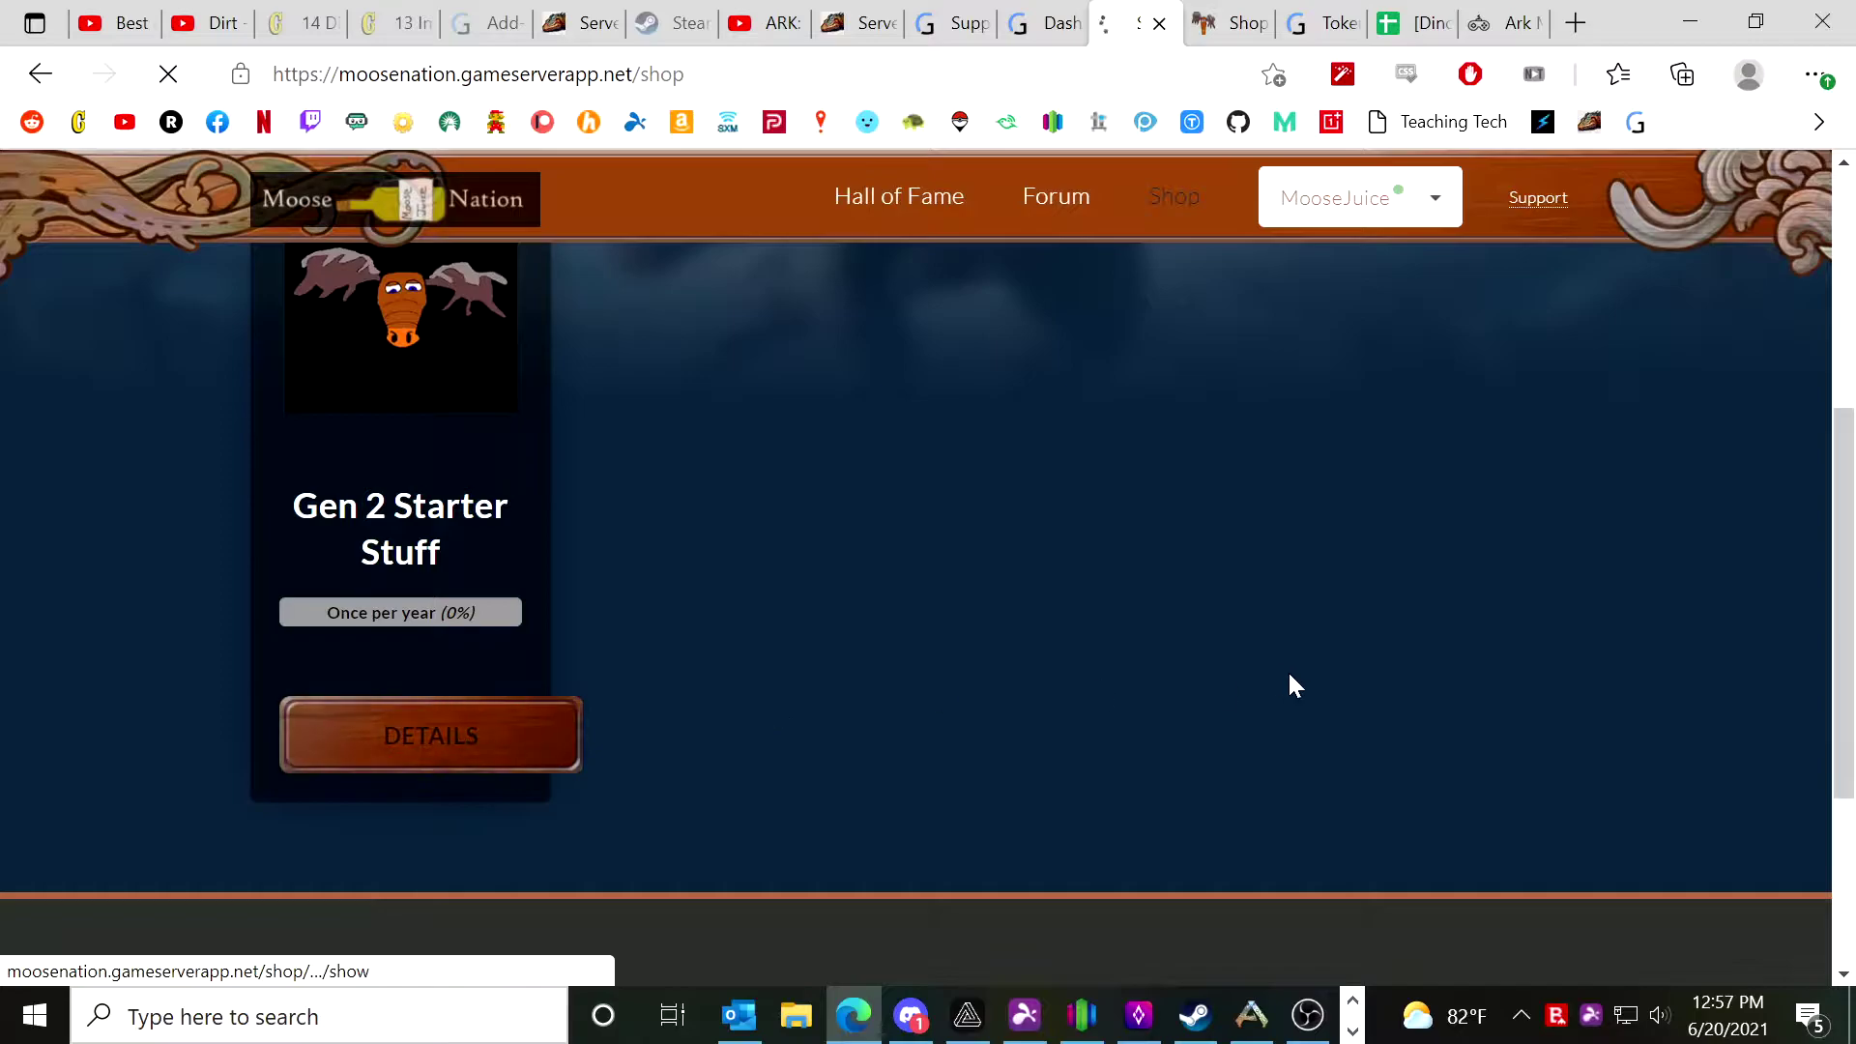
{"action": "scroll", "coordinate": [1093, 539], "scroll_direction": "down", "scroll_amount": 3}
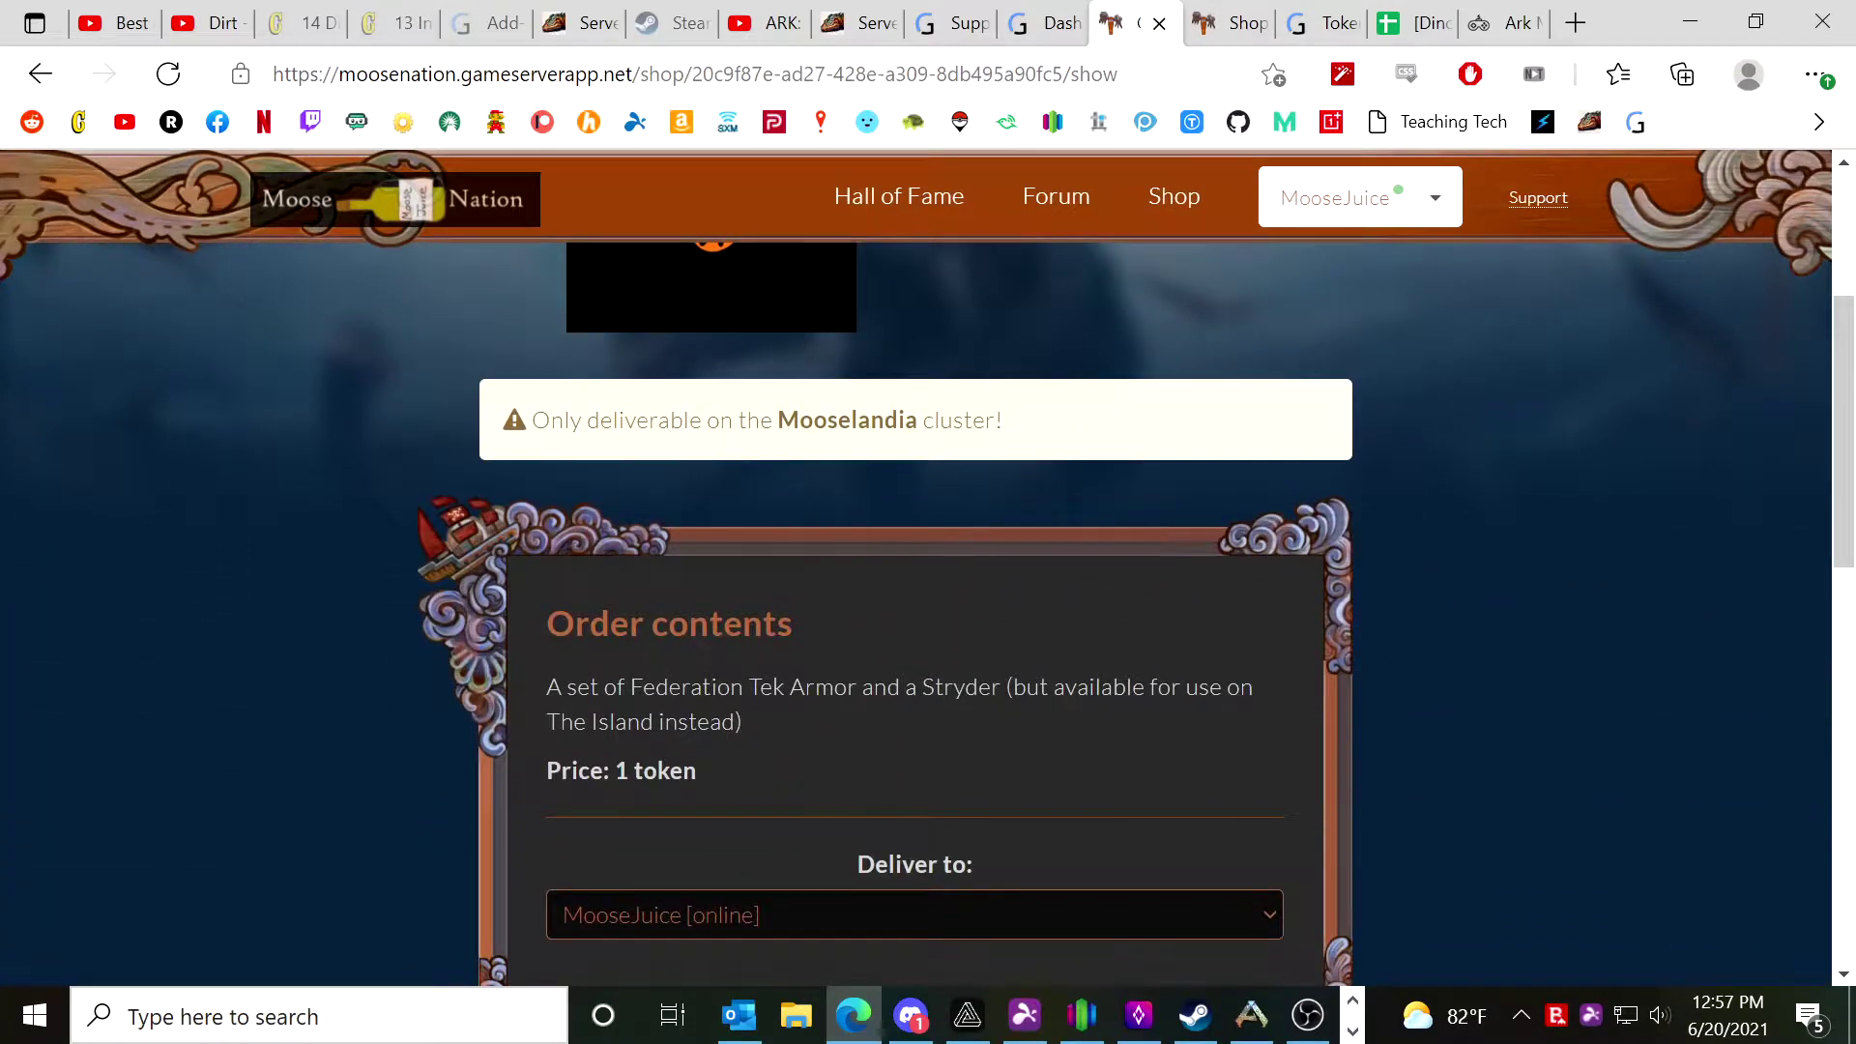
{"action": "left_click_drag", "start_coordinate": [561, 420], "coordinate": [1025, 431]}
{"action": "left_click", "coordinate": [1025, 431]}
{"action": "scroll", "coordinate": [1025, 431], "scroll_direction": "down", "scroll_amount": 1}
{"action": "left_click_drag", "start_coordinate": [569, 561], "coordinate": [1099, 563]}
{"action": "left_click", "coordinate": [1238, 758]}
{"action": "scroll", "coordinate": [1234, 759], "scroll_direction": "down", "scroll_amount": 1}
{"action": "left_click", "coordinate": [1261, 663]}
{"action": "left_click", "coordinate": [1261, 663]}
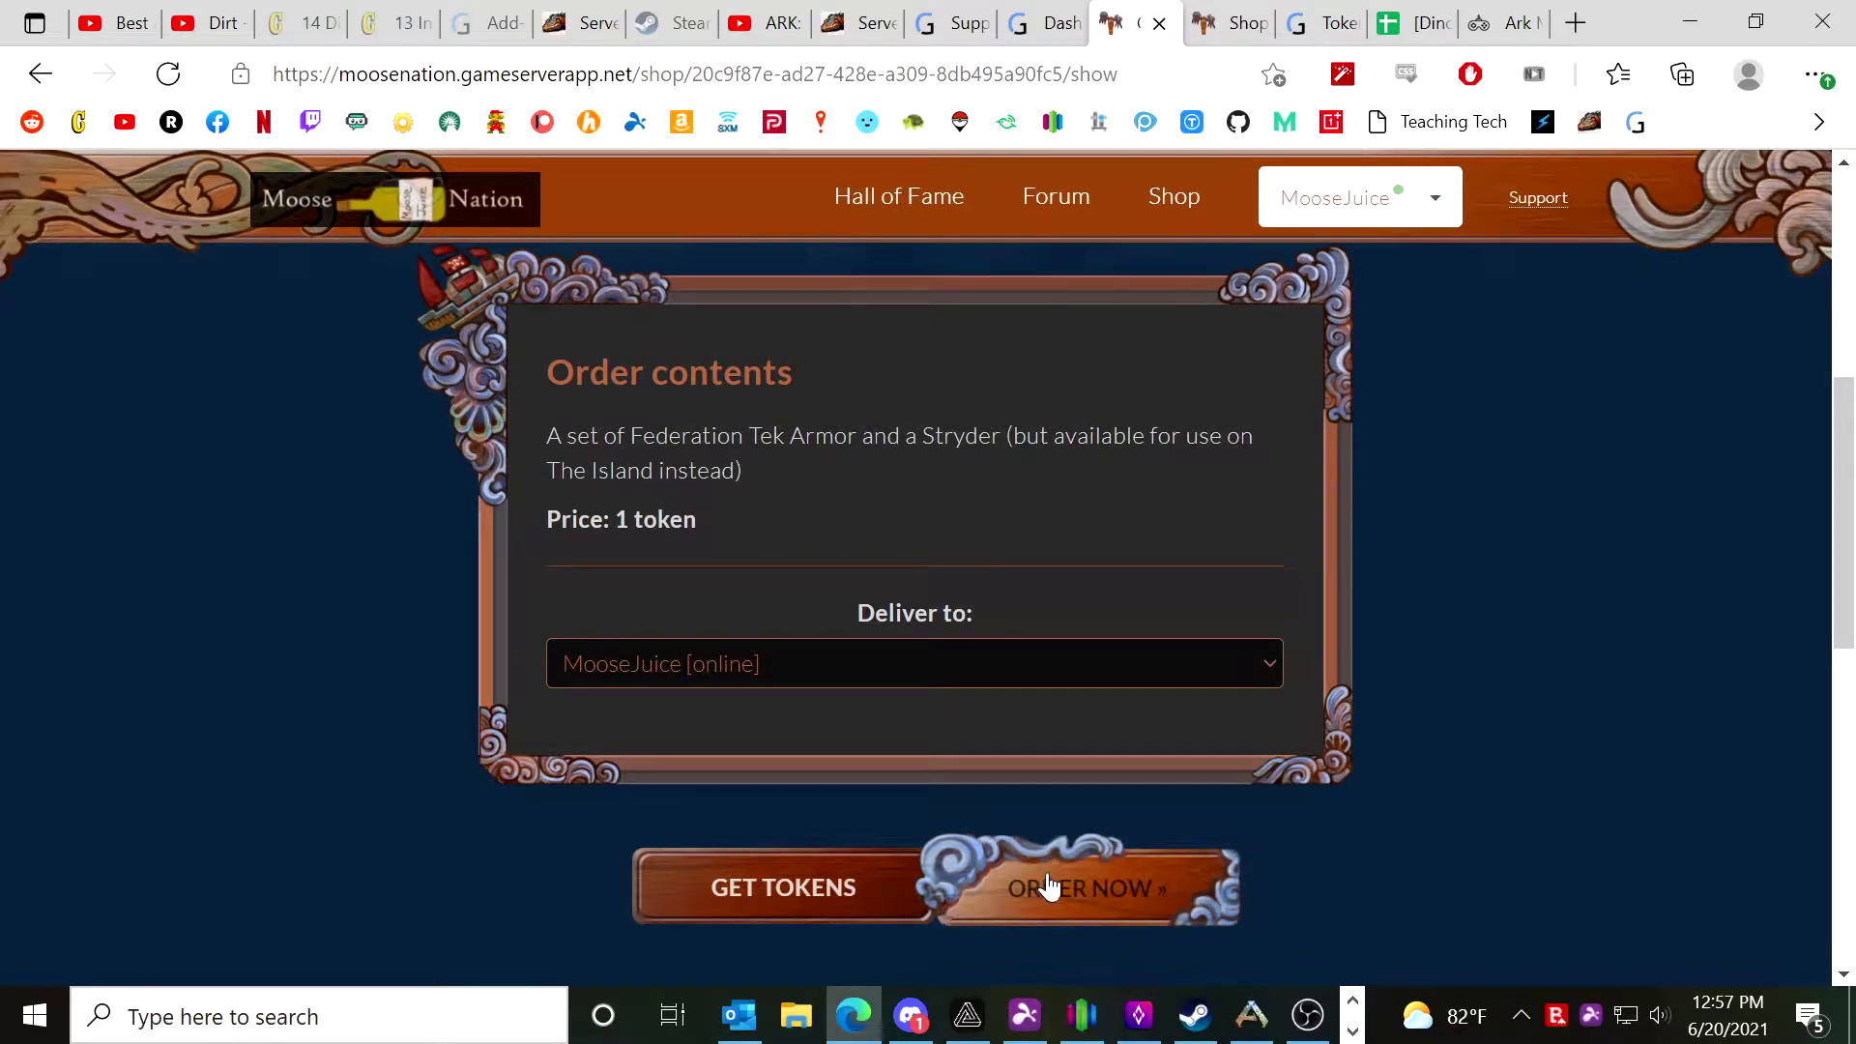
Look over the listing page again from its image and cluster notice to the token price.
{"action": "scroll", "coordinate": [1393, 822], "scroll_direction": "up", "scroll_amount": 5}
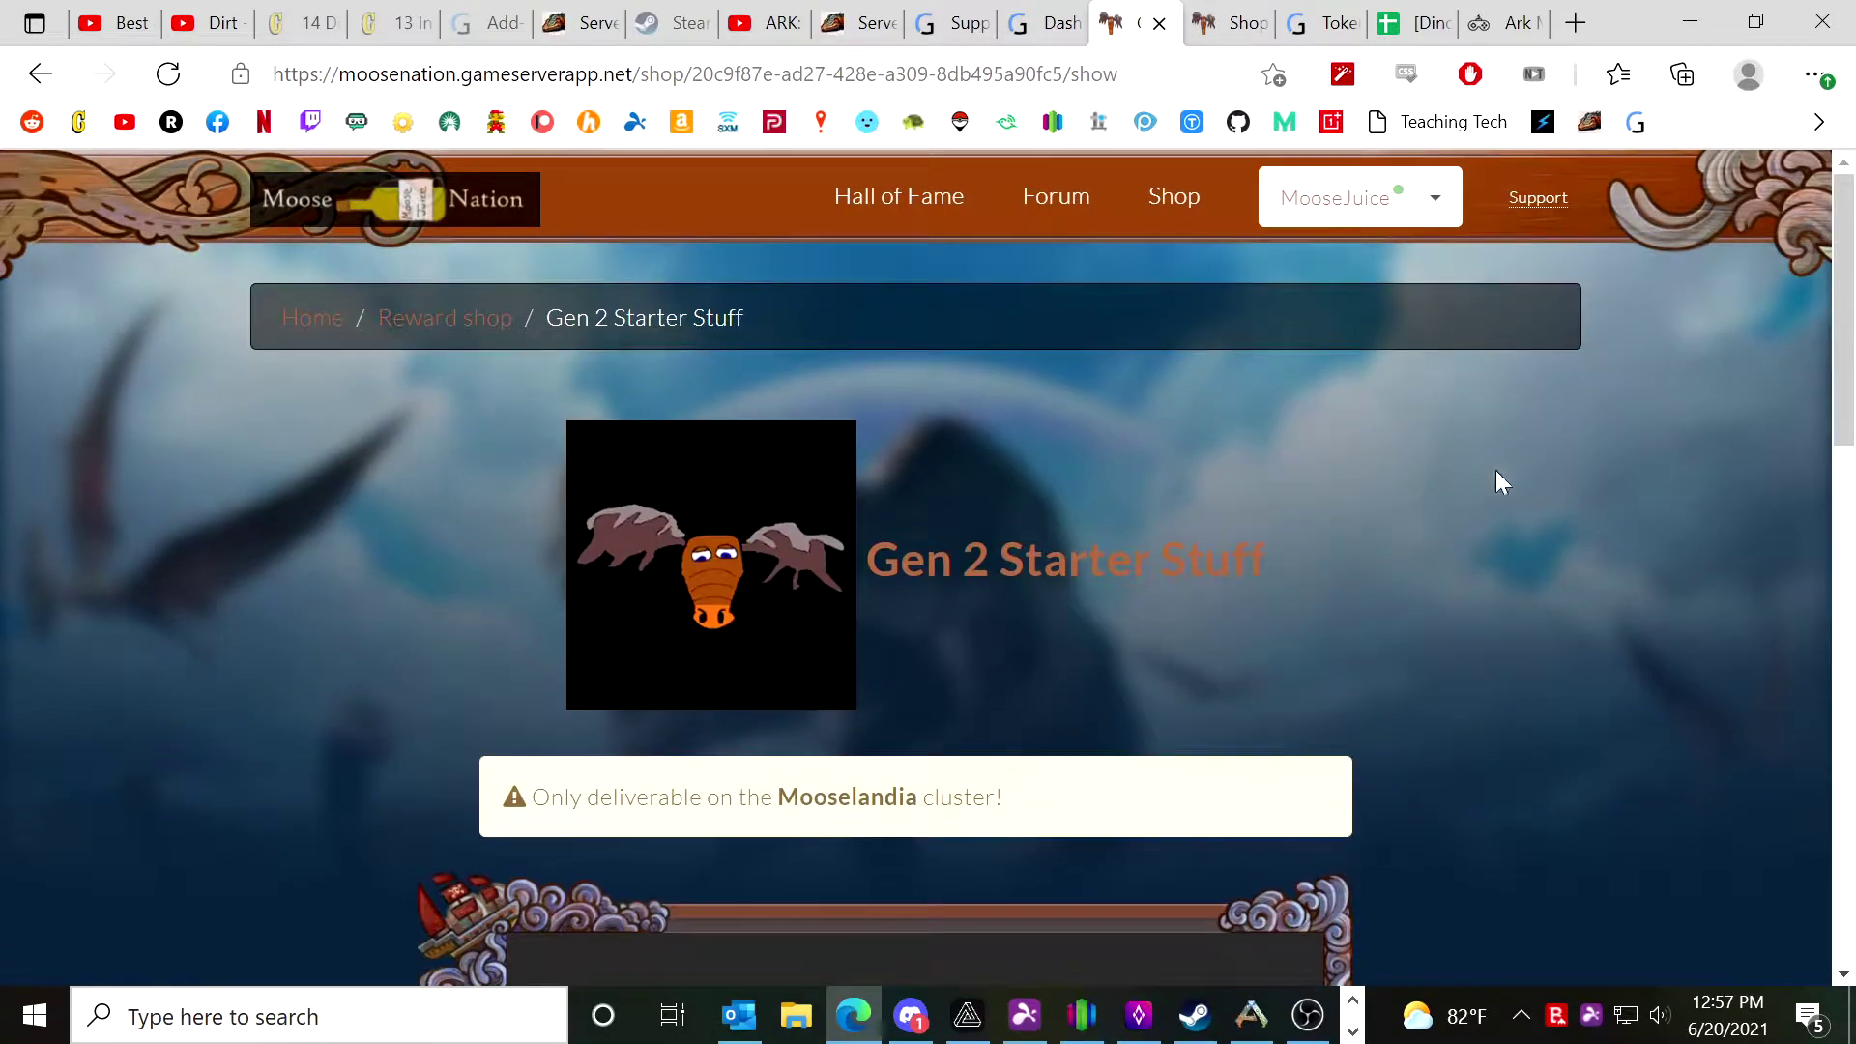
{"action": "scroll", "coordinate": [1111, 549], "scroll_direction": "down", "scroll_amount": 5}
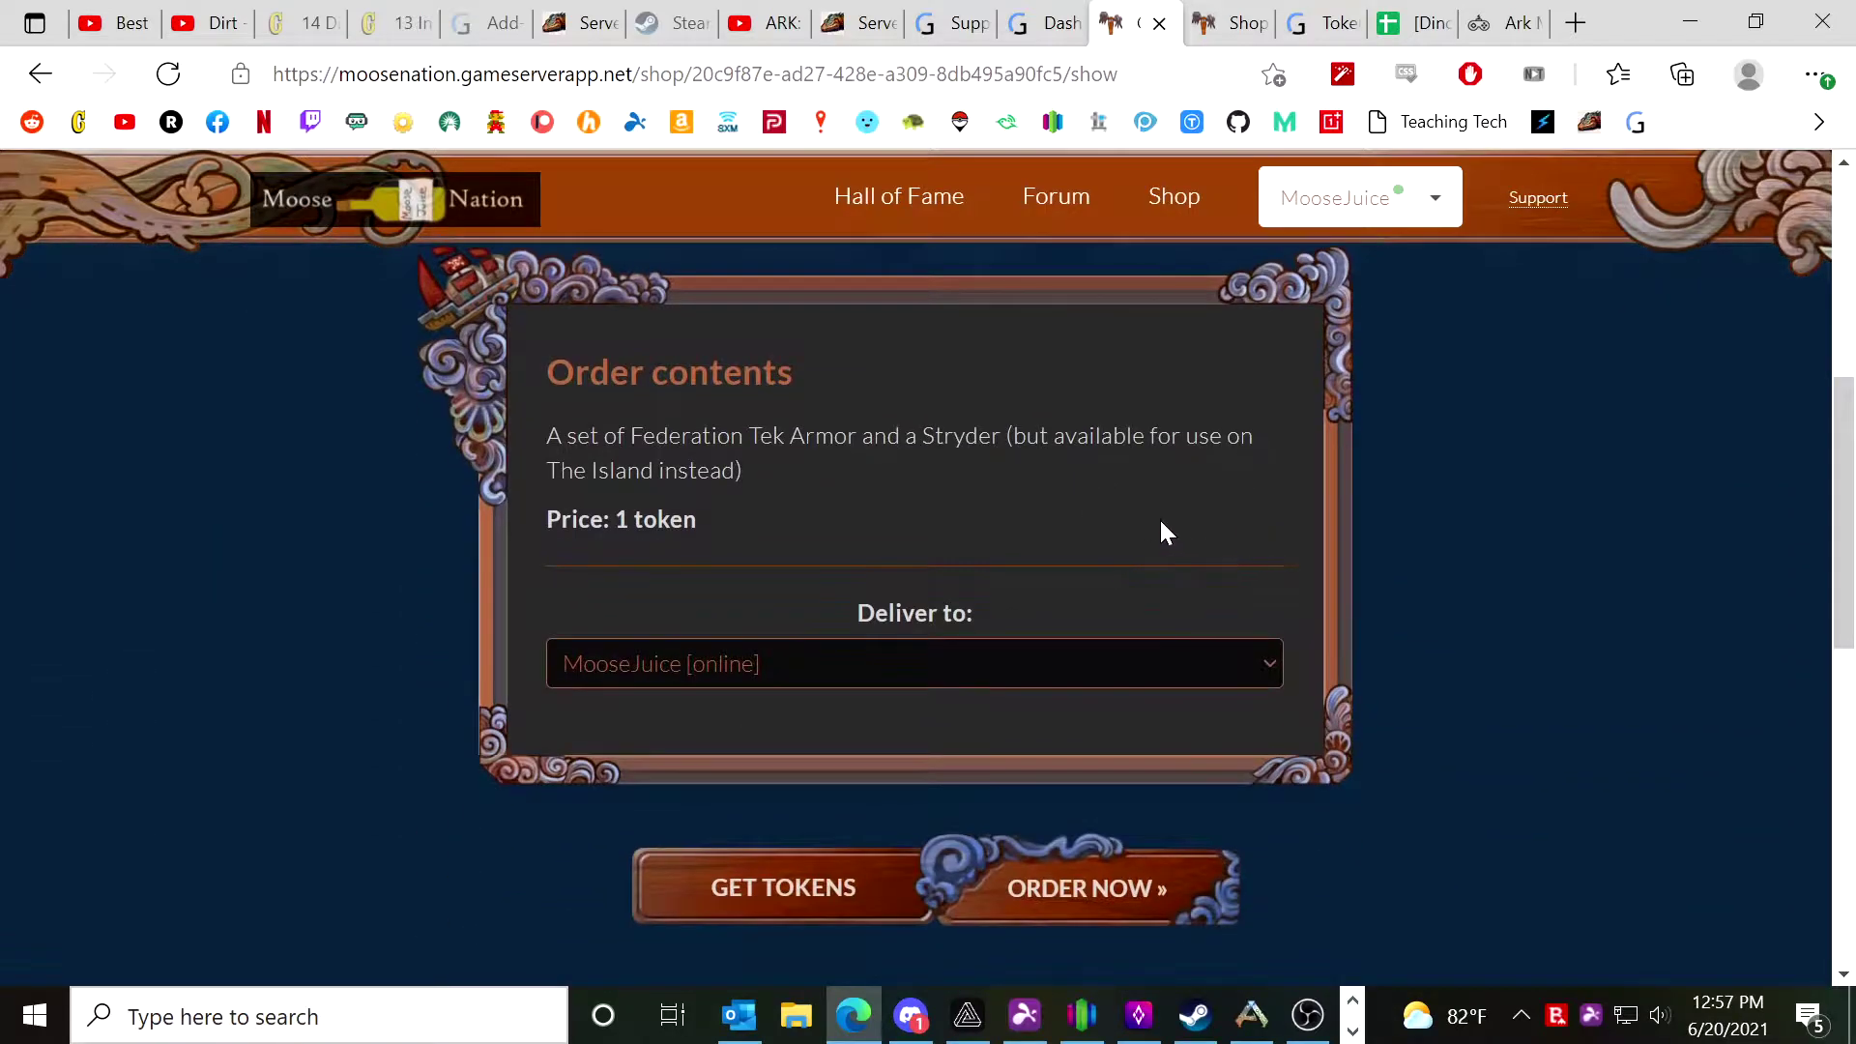
{"action": "triple_click", "coordinate": [655, 513]}
{"action": "left_click", "coordinate": [838, 519]}
{"action": "scroll", "coordinate": [1317, 839], "scroll_direction": "up", "scroll_amount": 5}
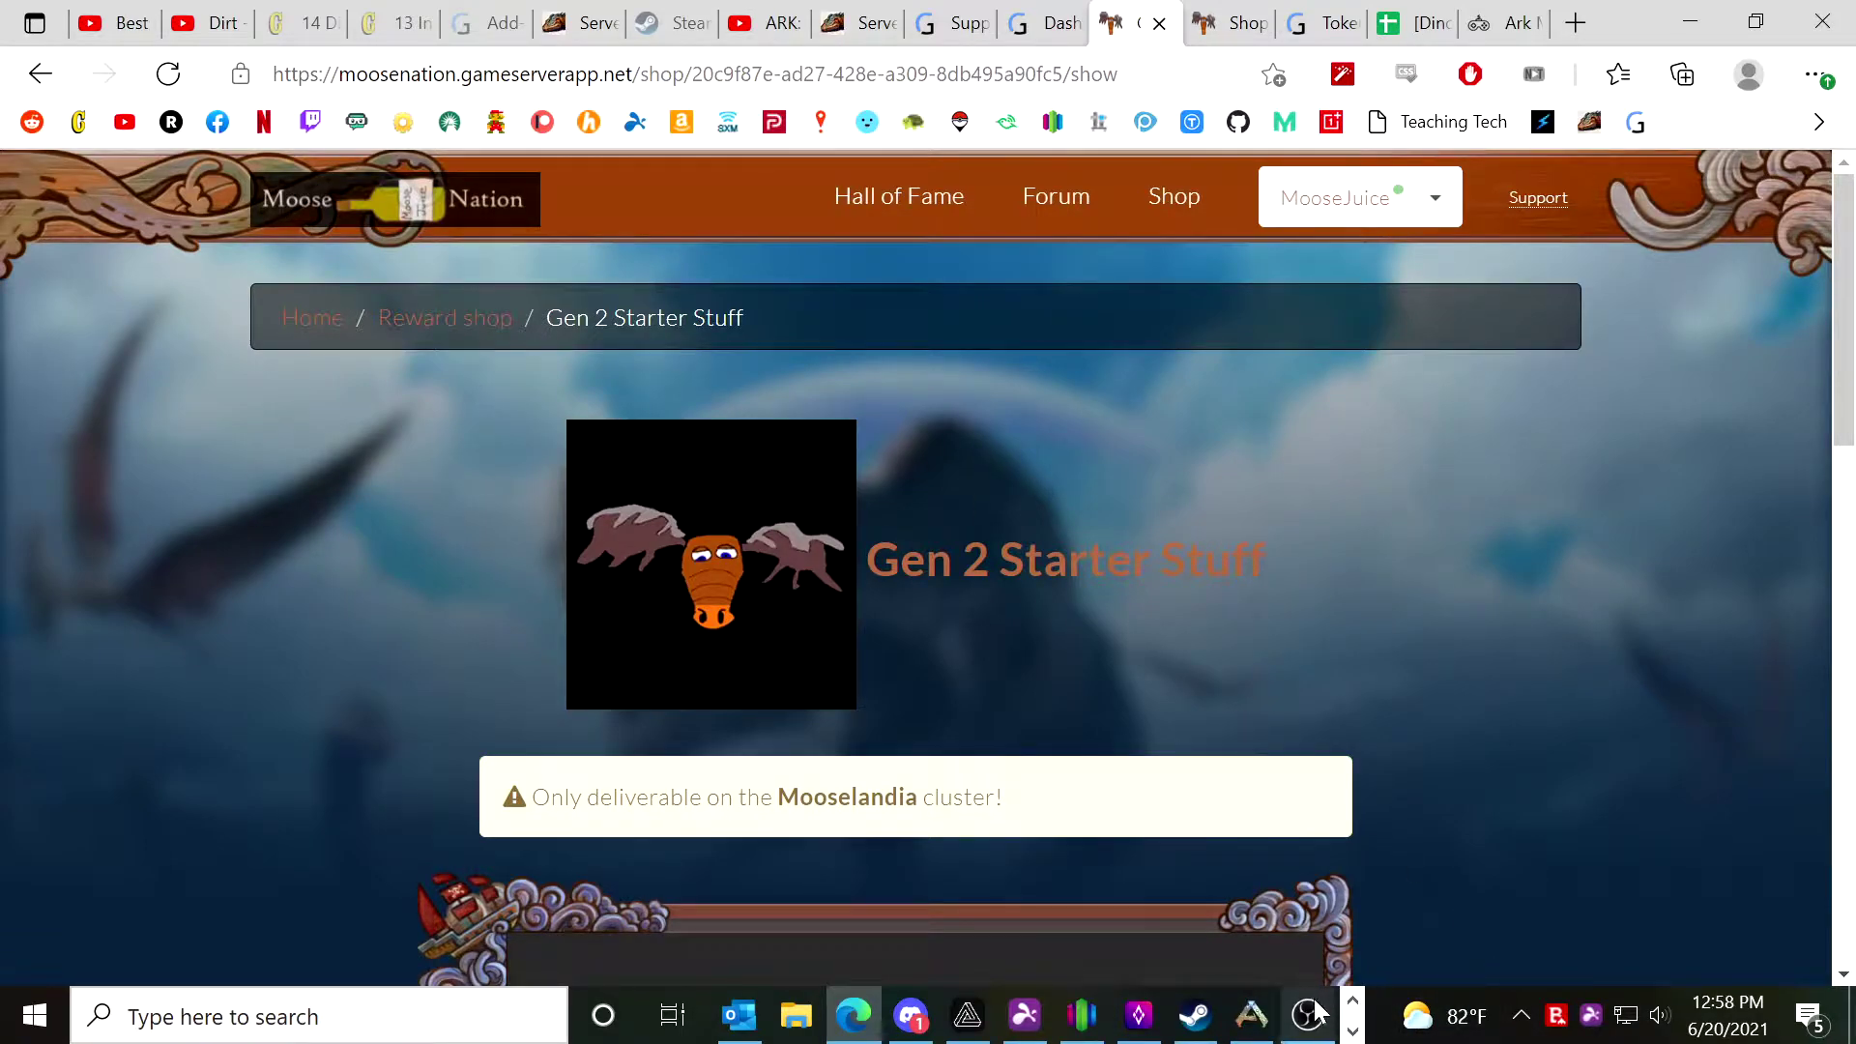
Switch to ARK, leave the tribute terminal inventory and view the Gen 2 Starter Stuff pack in the in-game shop.
{"action": "mouse_move", "coordinate": [1267, 1036]}
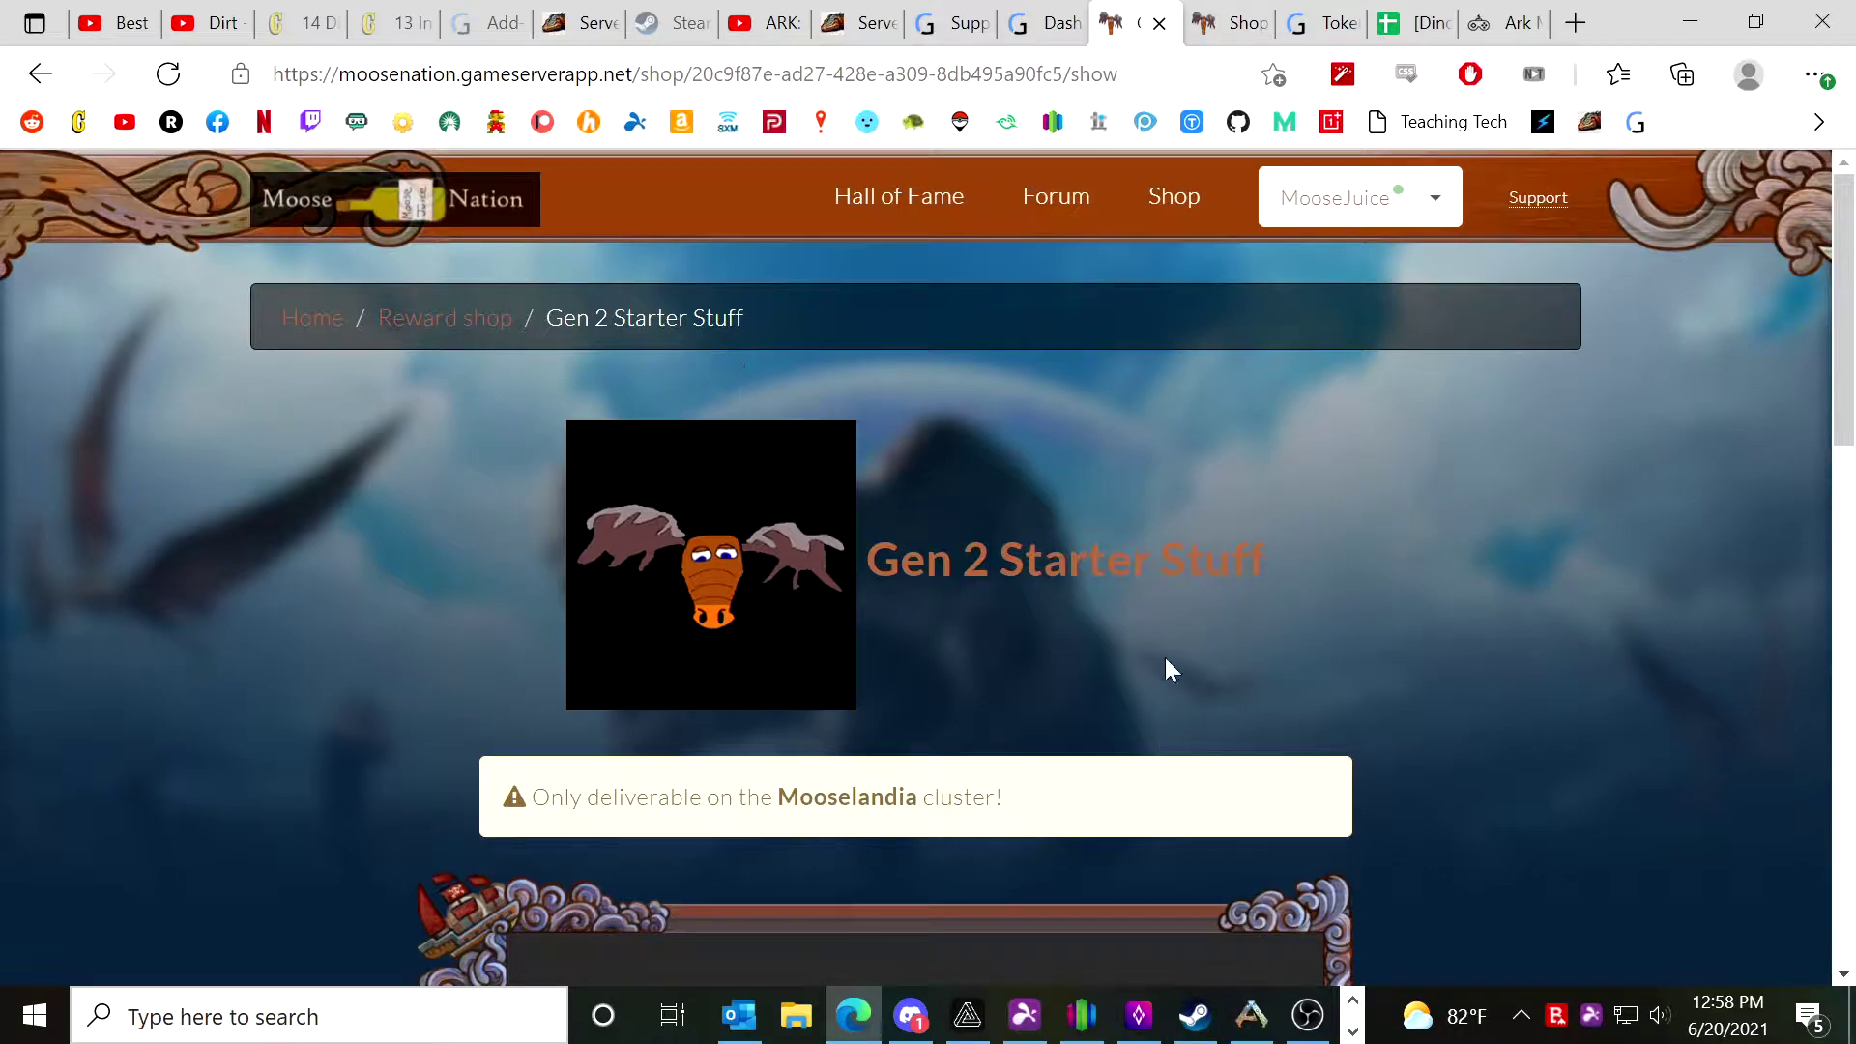
{"action": "left_click", "coordinate": [1251, 1015]}
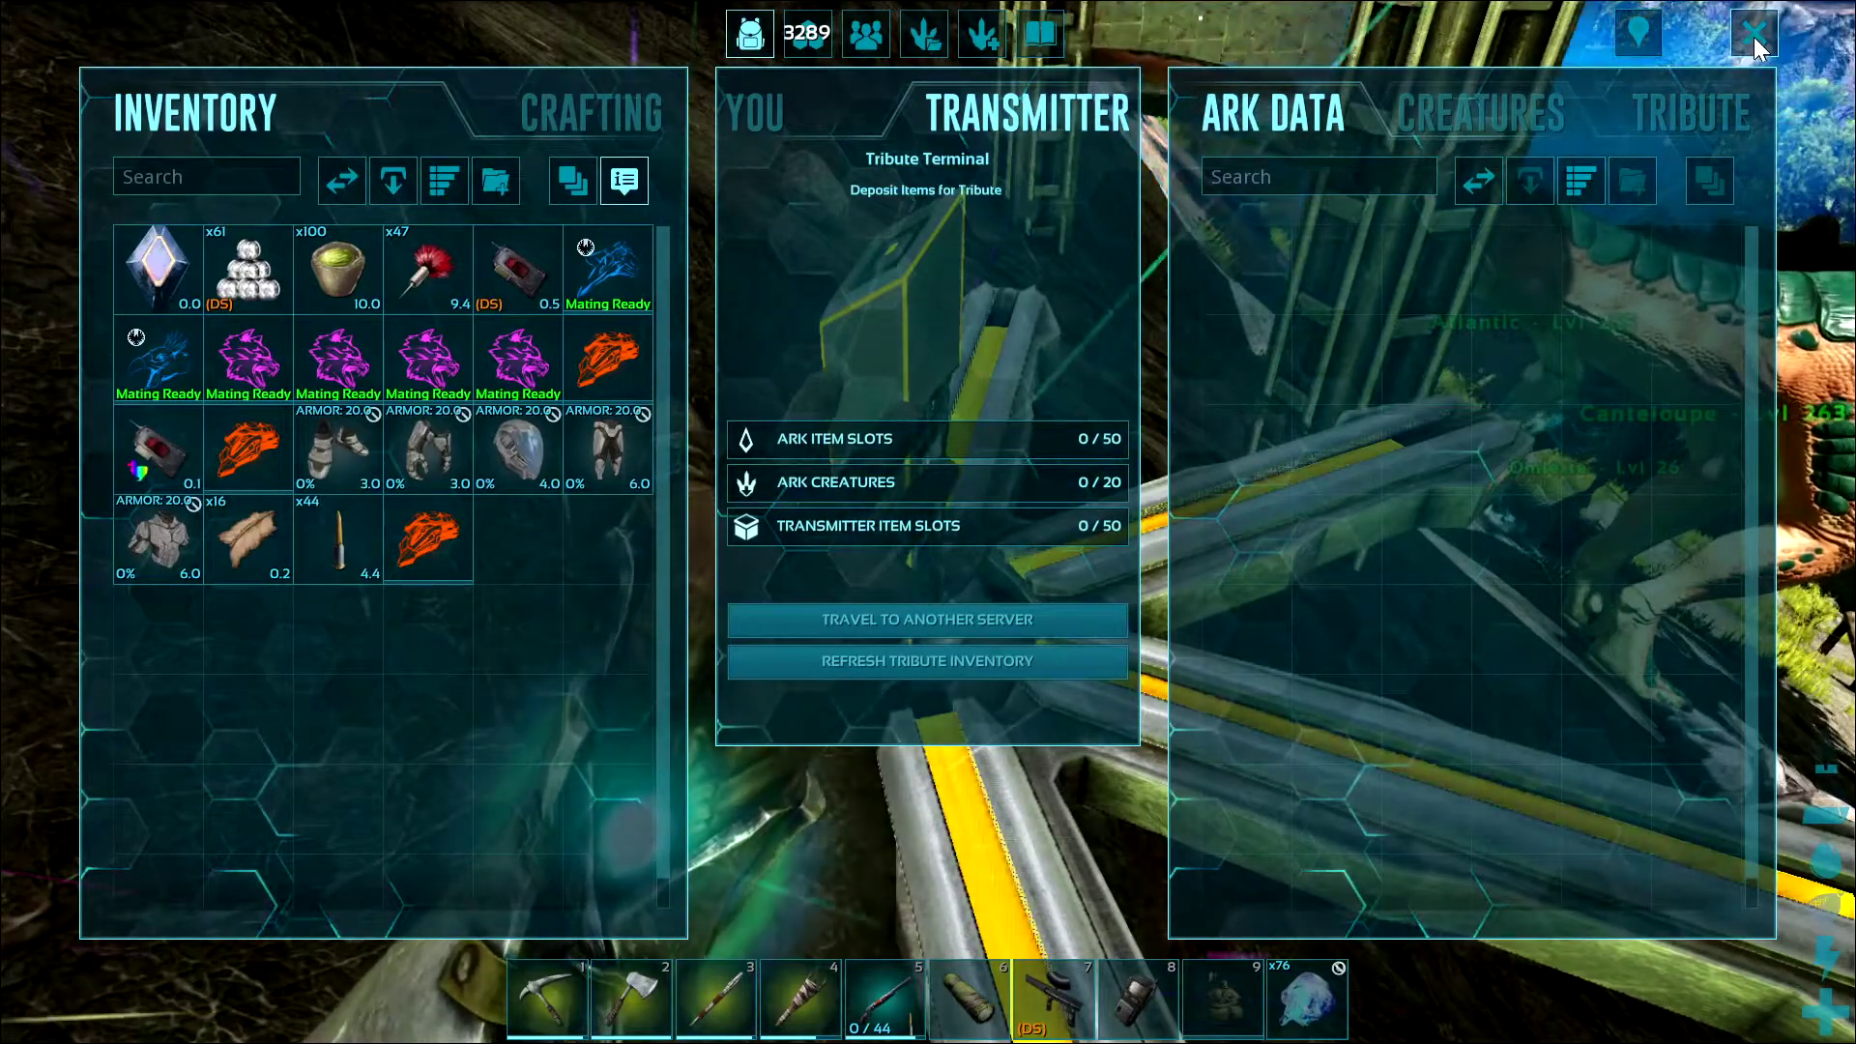
{"action": "key", "text": "Escape"}
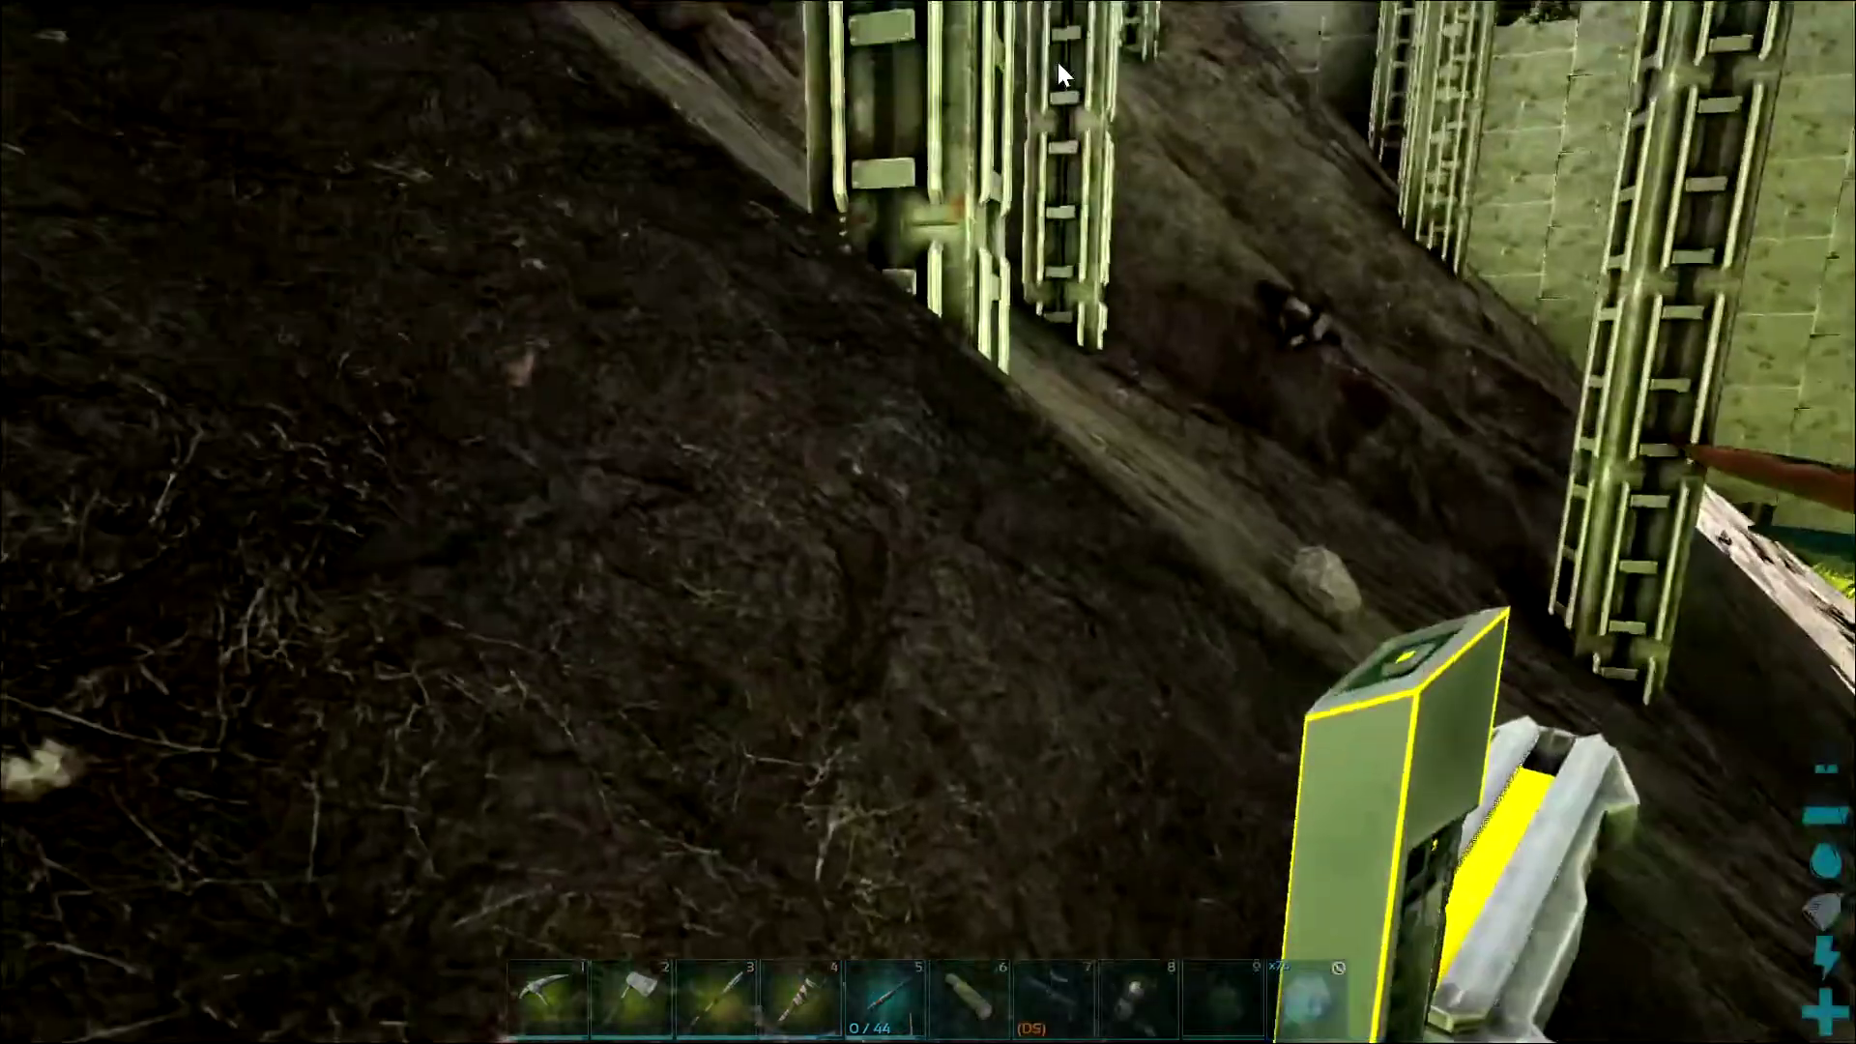
{"action": "key", "text": "e"}
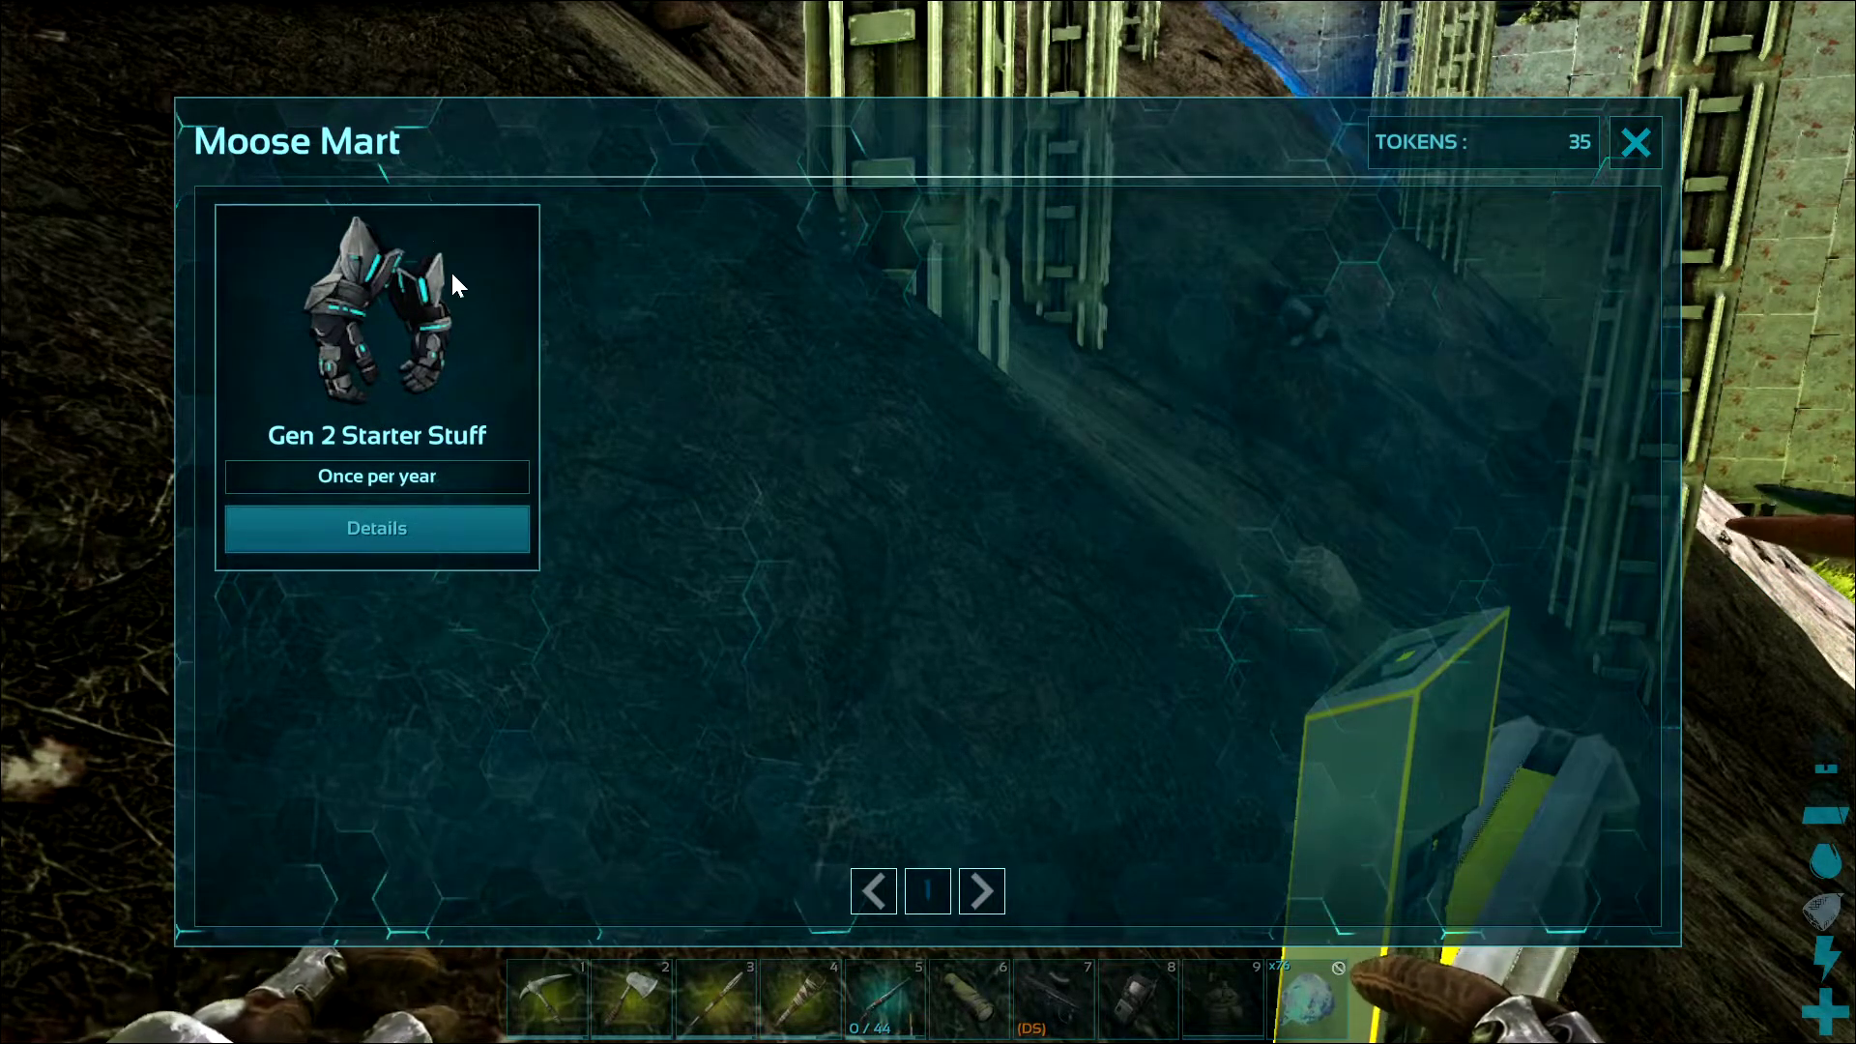
{"action": "left_click", "coordinate": [433, 400]}
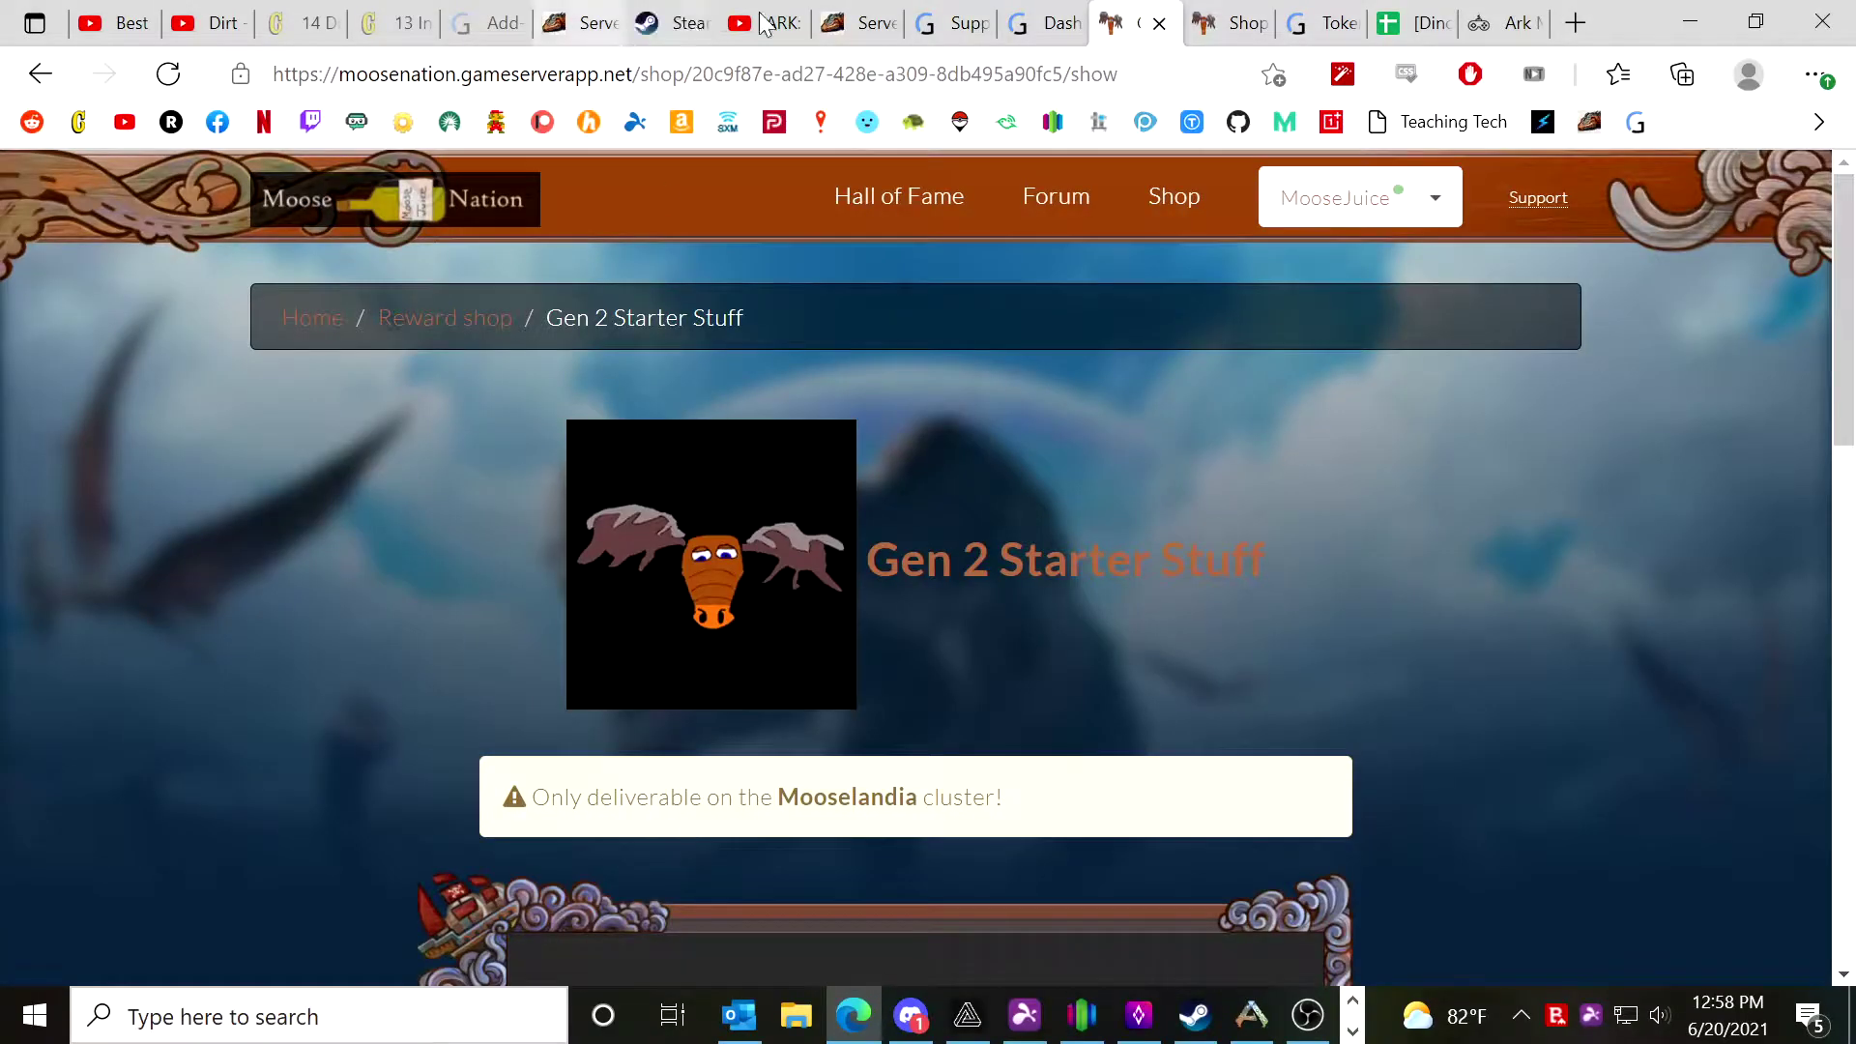
Return to the GameServerApp dashboard in the browser and open the Integration mod settings.
{"action": "left_click", "coordinate": [1044, 22]}
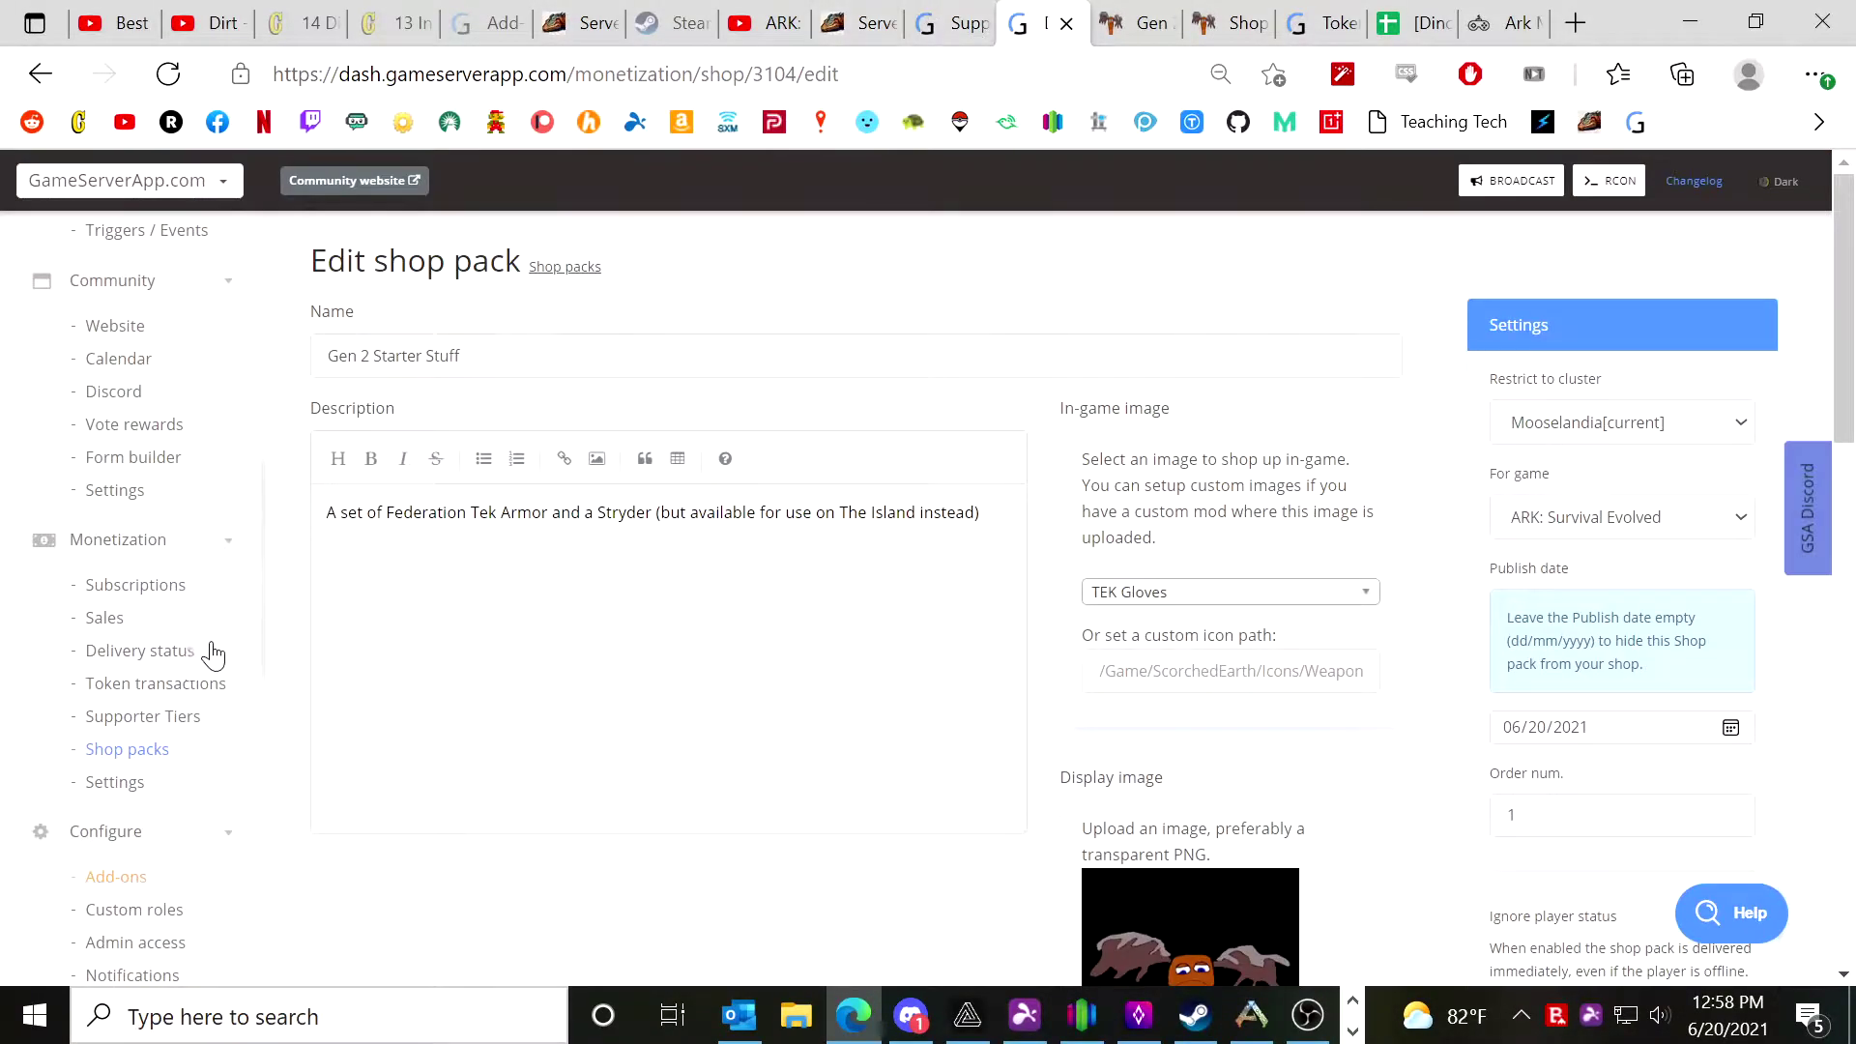
{"action": "scroll", "coordinate": [156, 658], "scroll_direction": "down", "scroll_amount": 3}
{"action": "scroll", "coordinate": [155, 663], "scroll_direction": "up", "scroll_amount": 2}
{"action": "scroll", "coordinate": [155, 663], "scroll_direction": "down", "scroll_amount": 2}
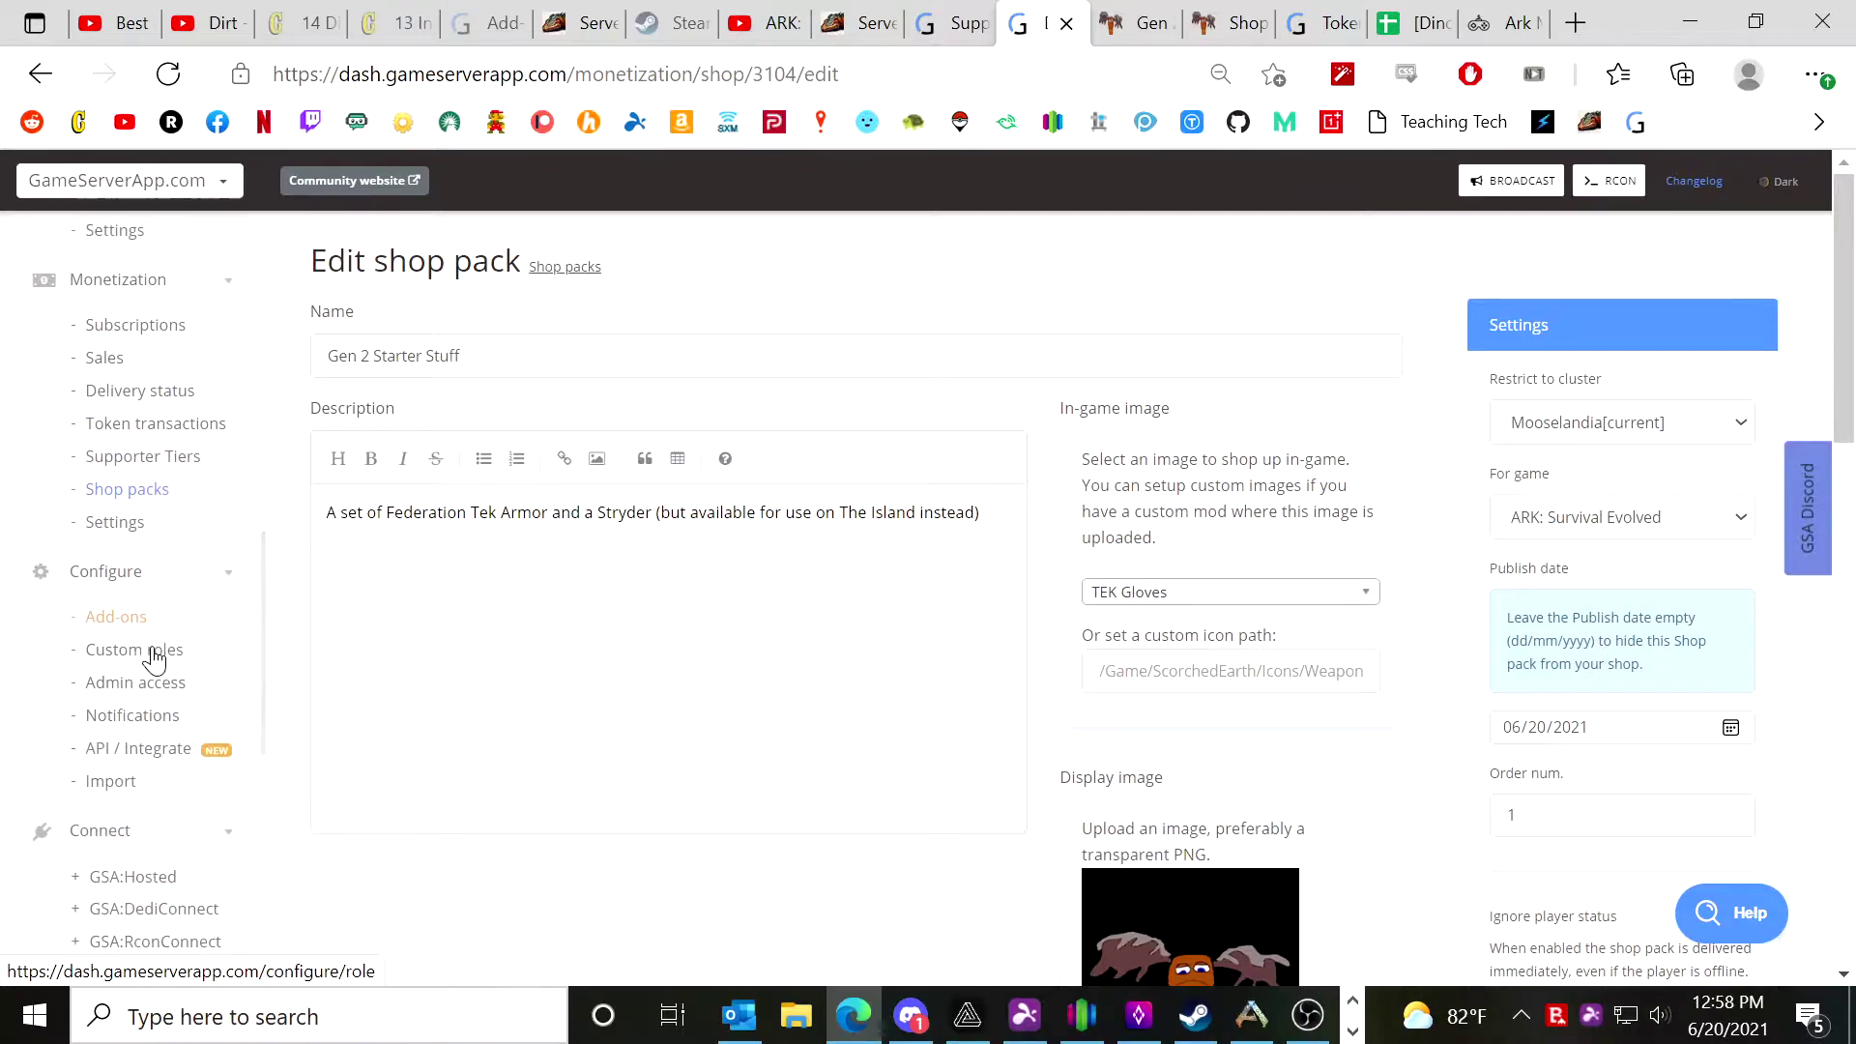
{"action": "left_click", "coordinate": [158, 749]}
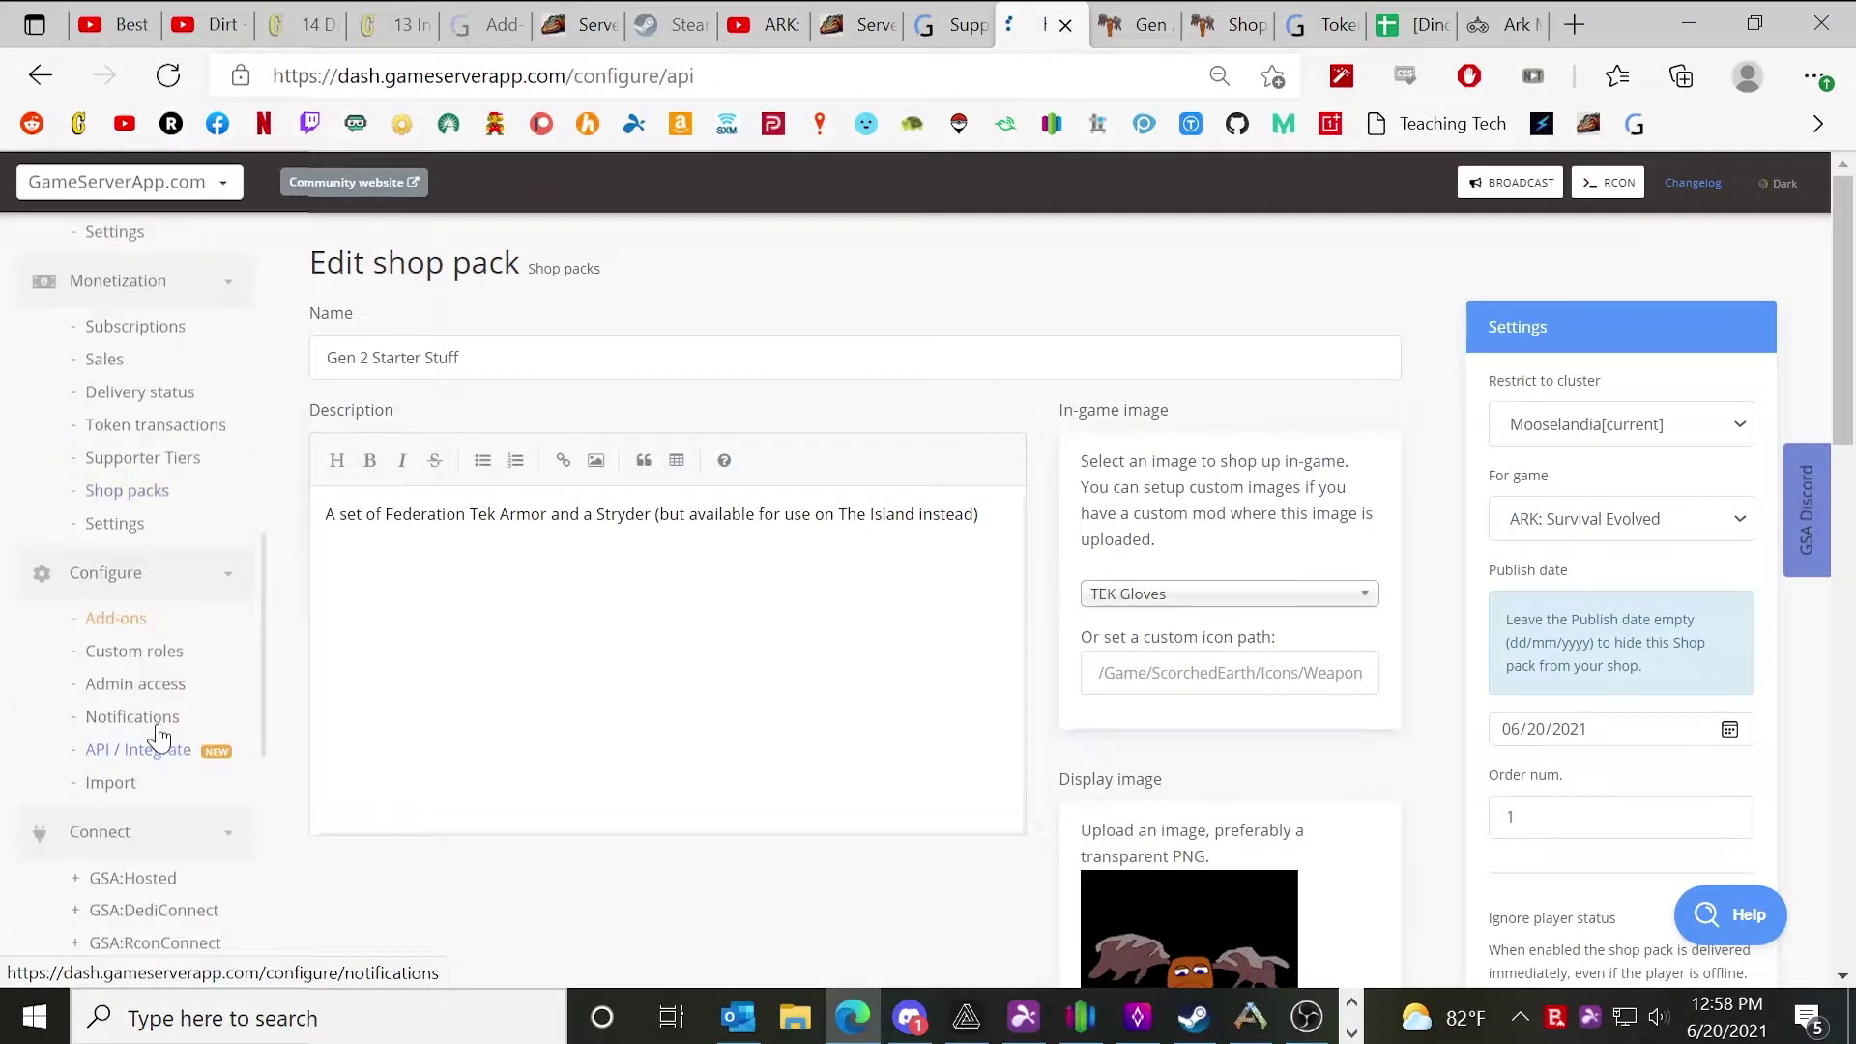
{"action": "scroll", "coordinate": [121, 641], "scroll_direction": "up", "scroll_amount": 3}
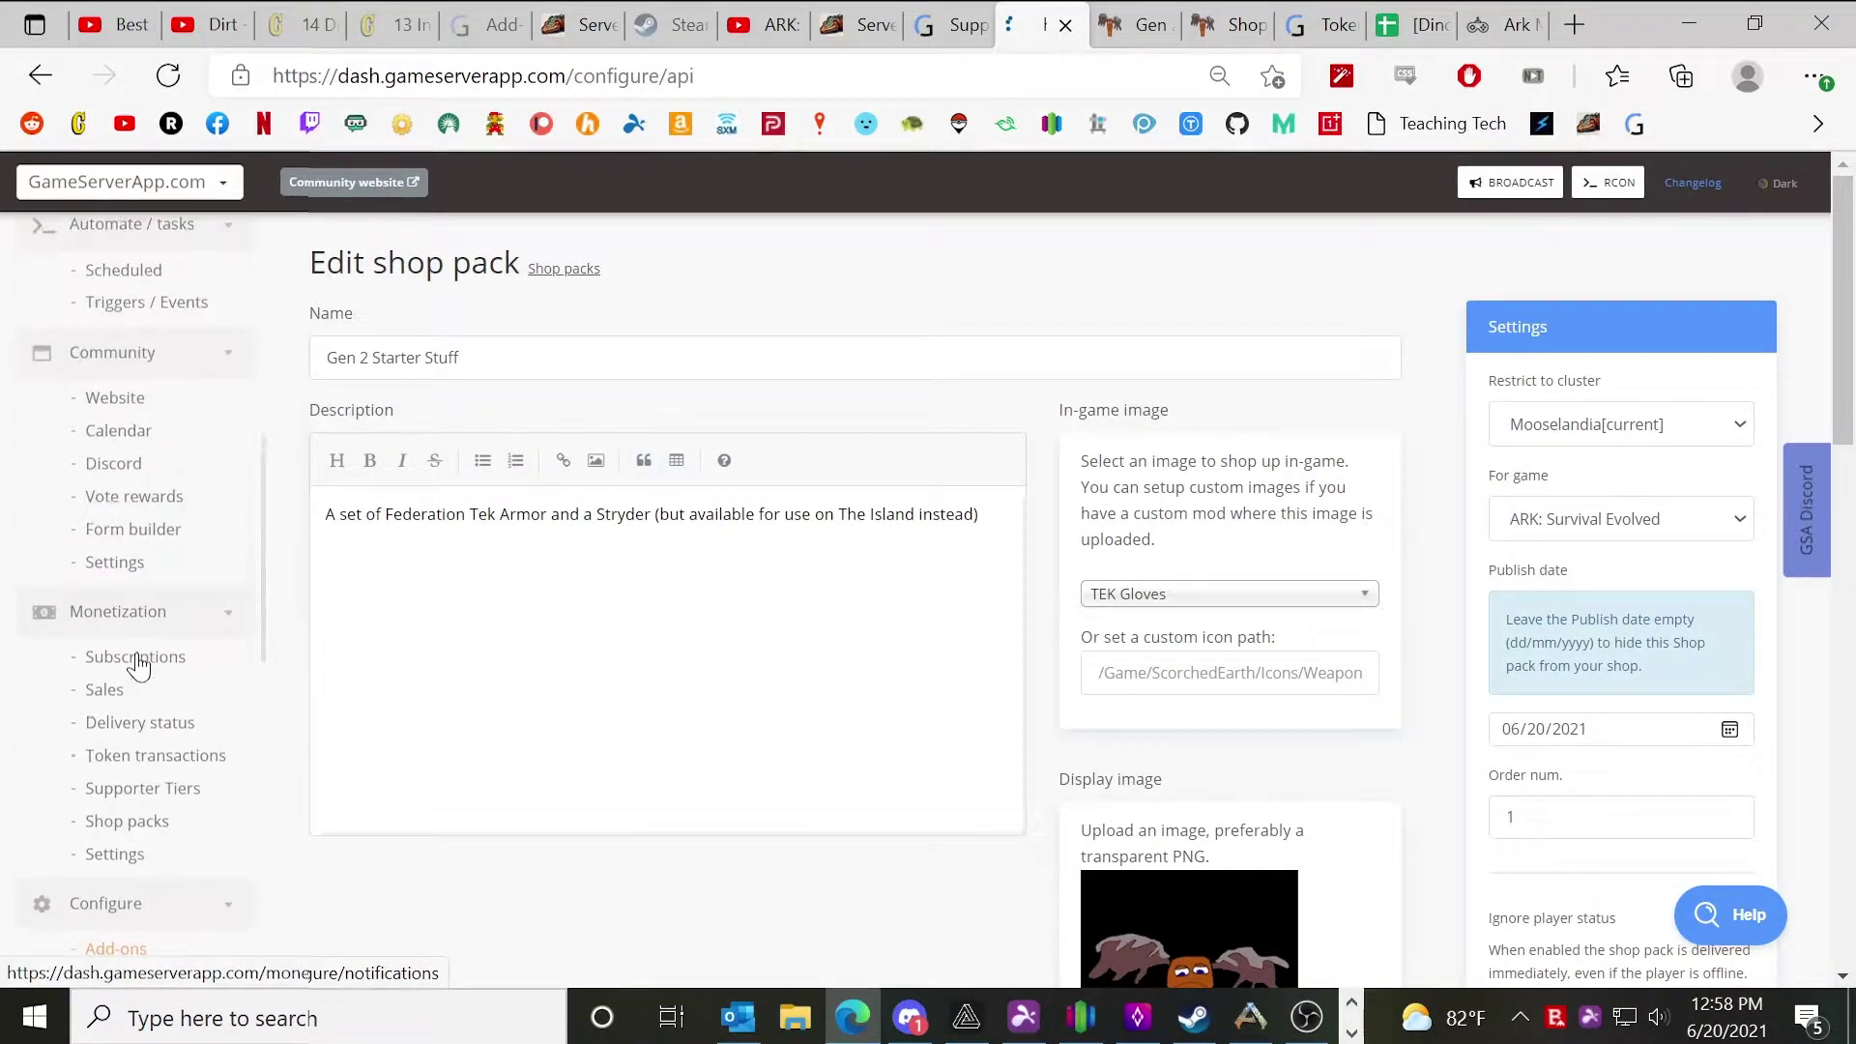
{"action": "scroll", "coordinate": [155, 464], "scroll_direction": "up", "scroll_amount": 3}
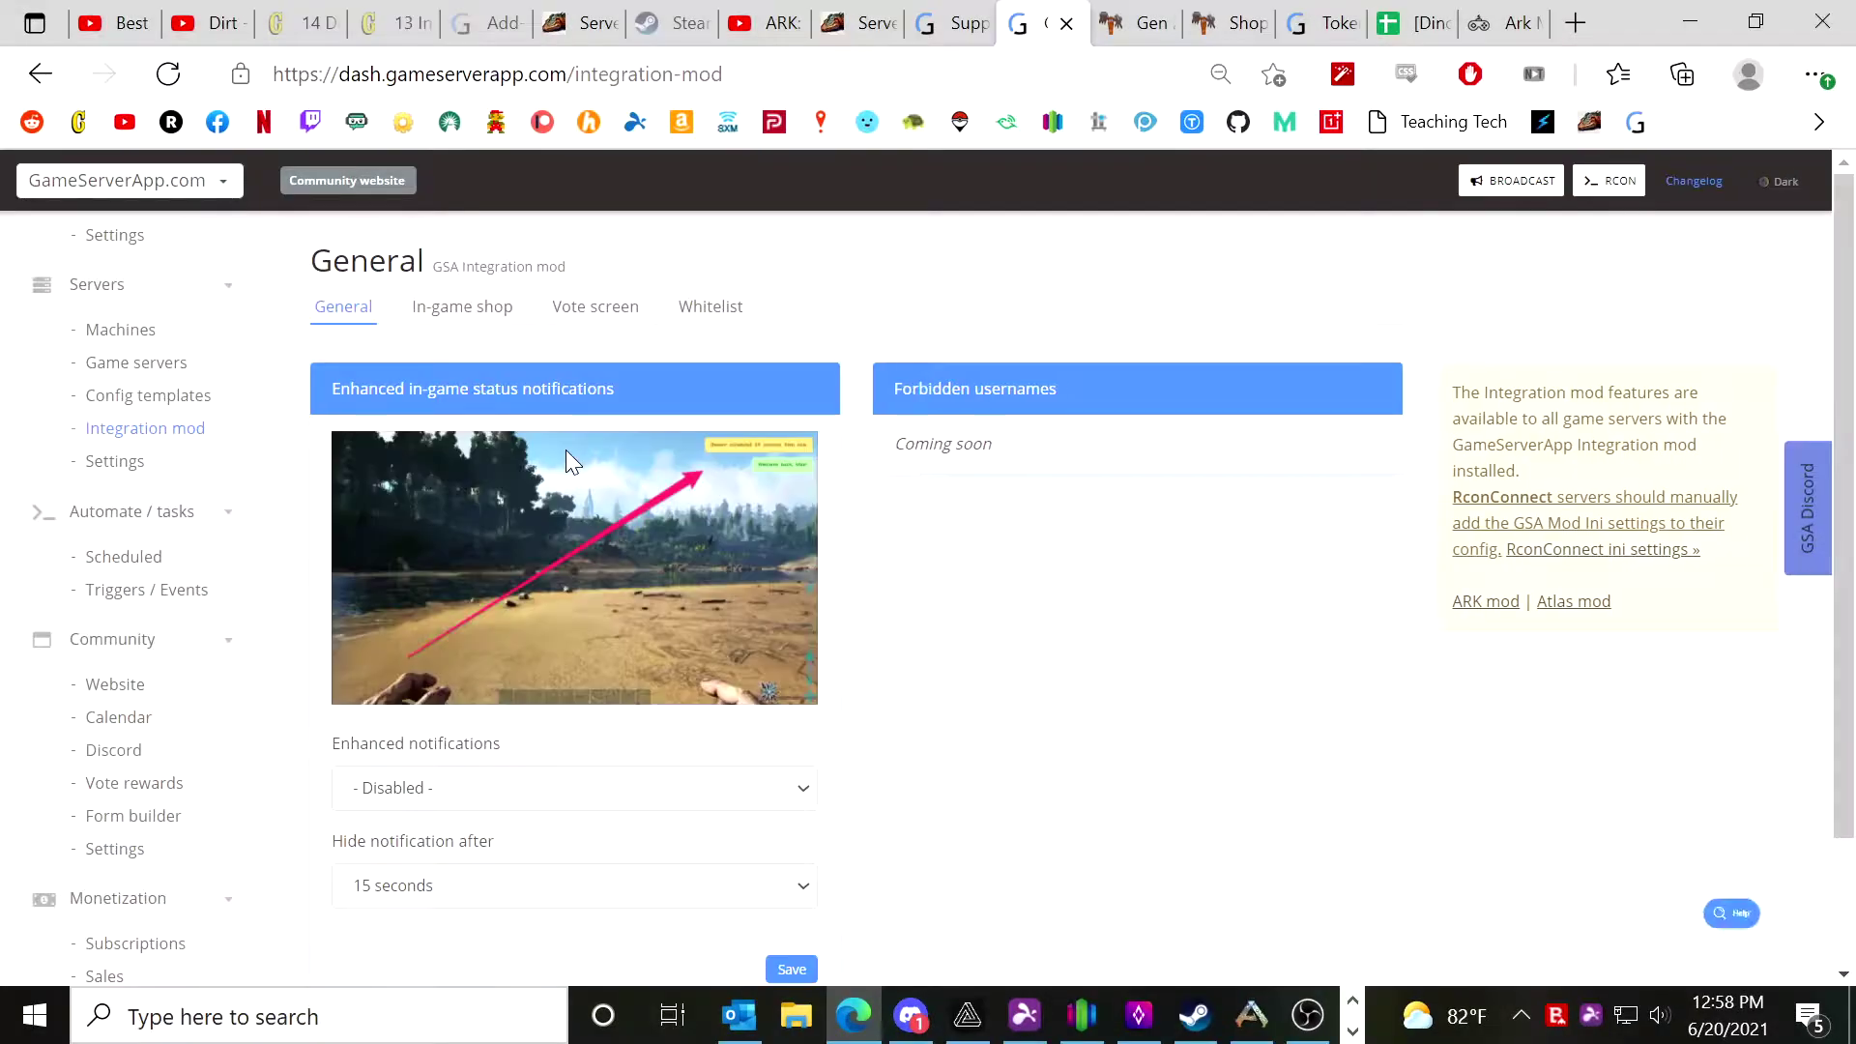
Review the in-game shop's trigger key and title in the Integration mod settings, and save them.
{"action": "left_click", "coordinate": [471, 312]}
{"action": "scroll", "coordinate": [513, 788], "scroll_direction": "down", "scroll_amount": 2}
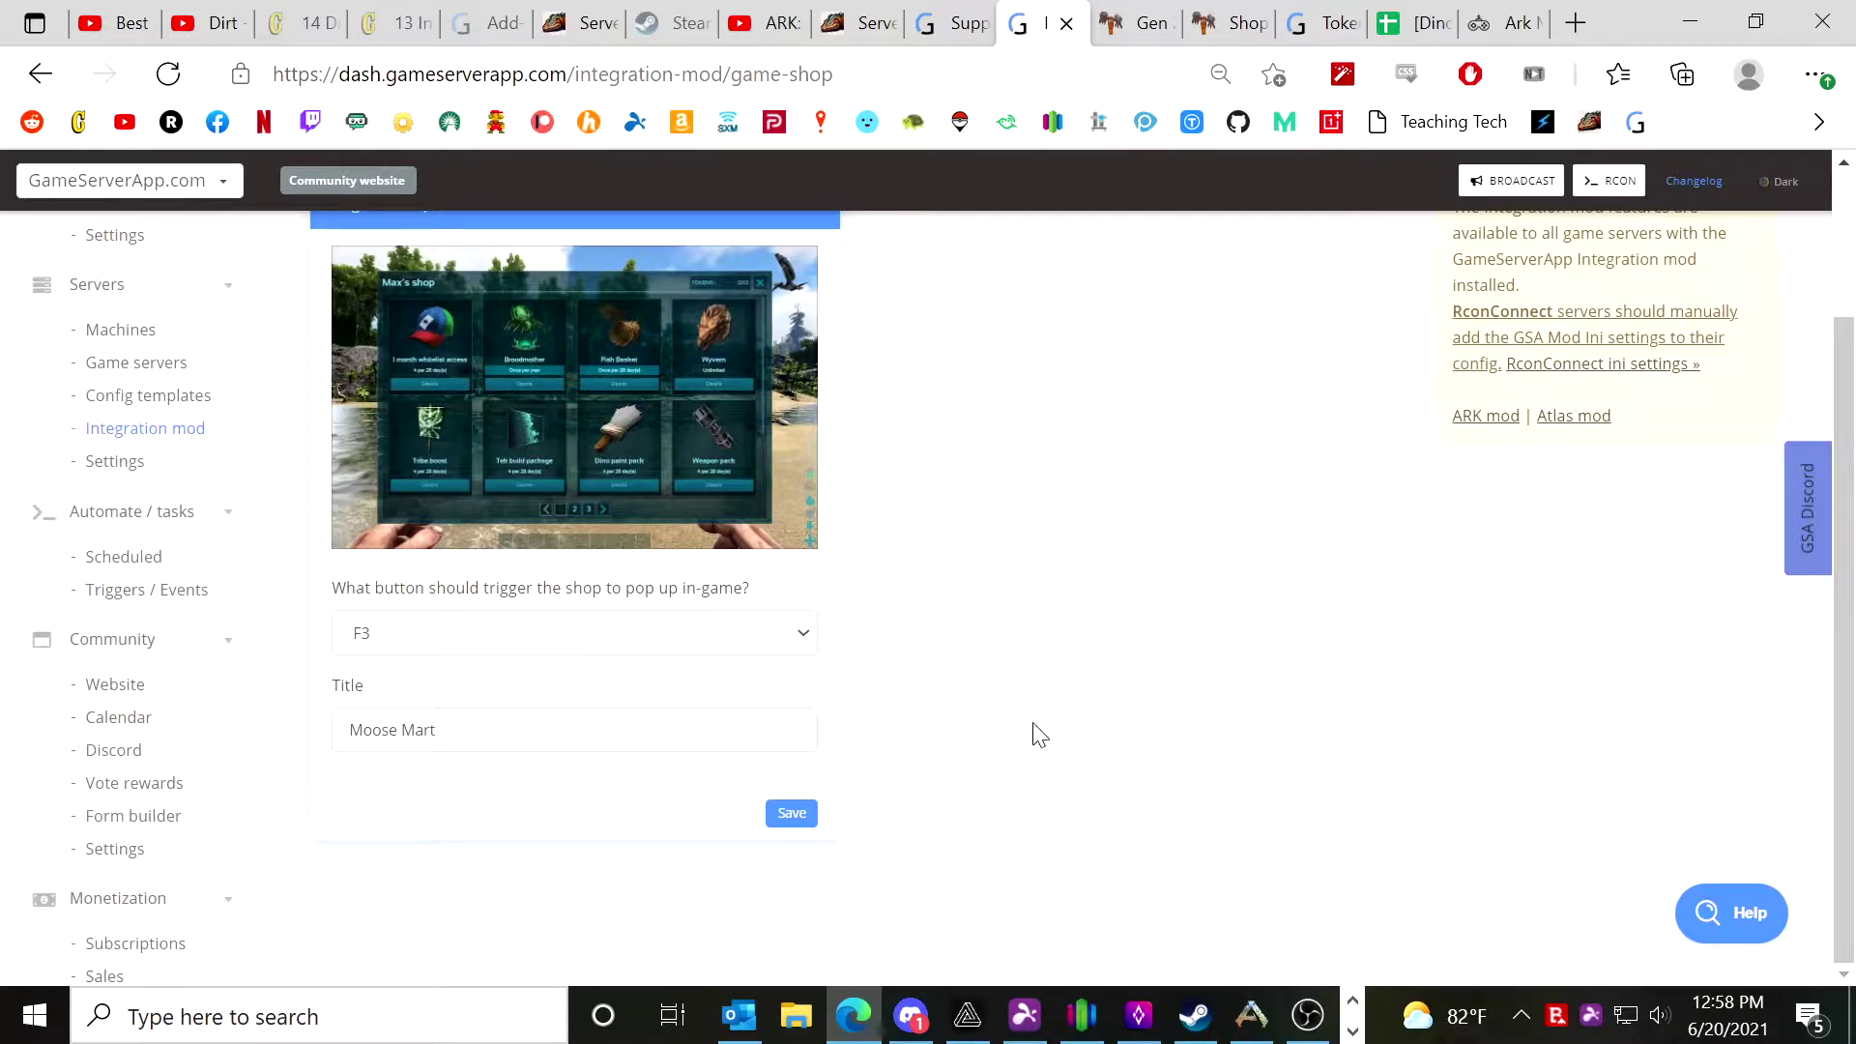
{"action": "left_click_drag", "start_coordinate": [437, 730], "coordinate": [373, 730]}
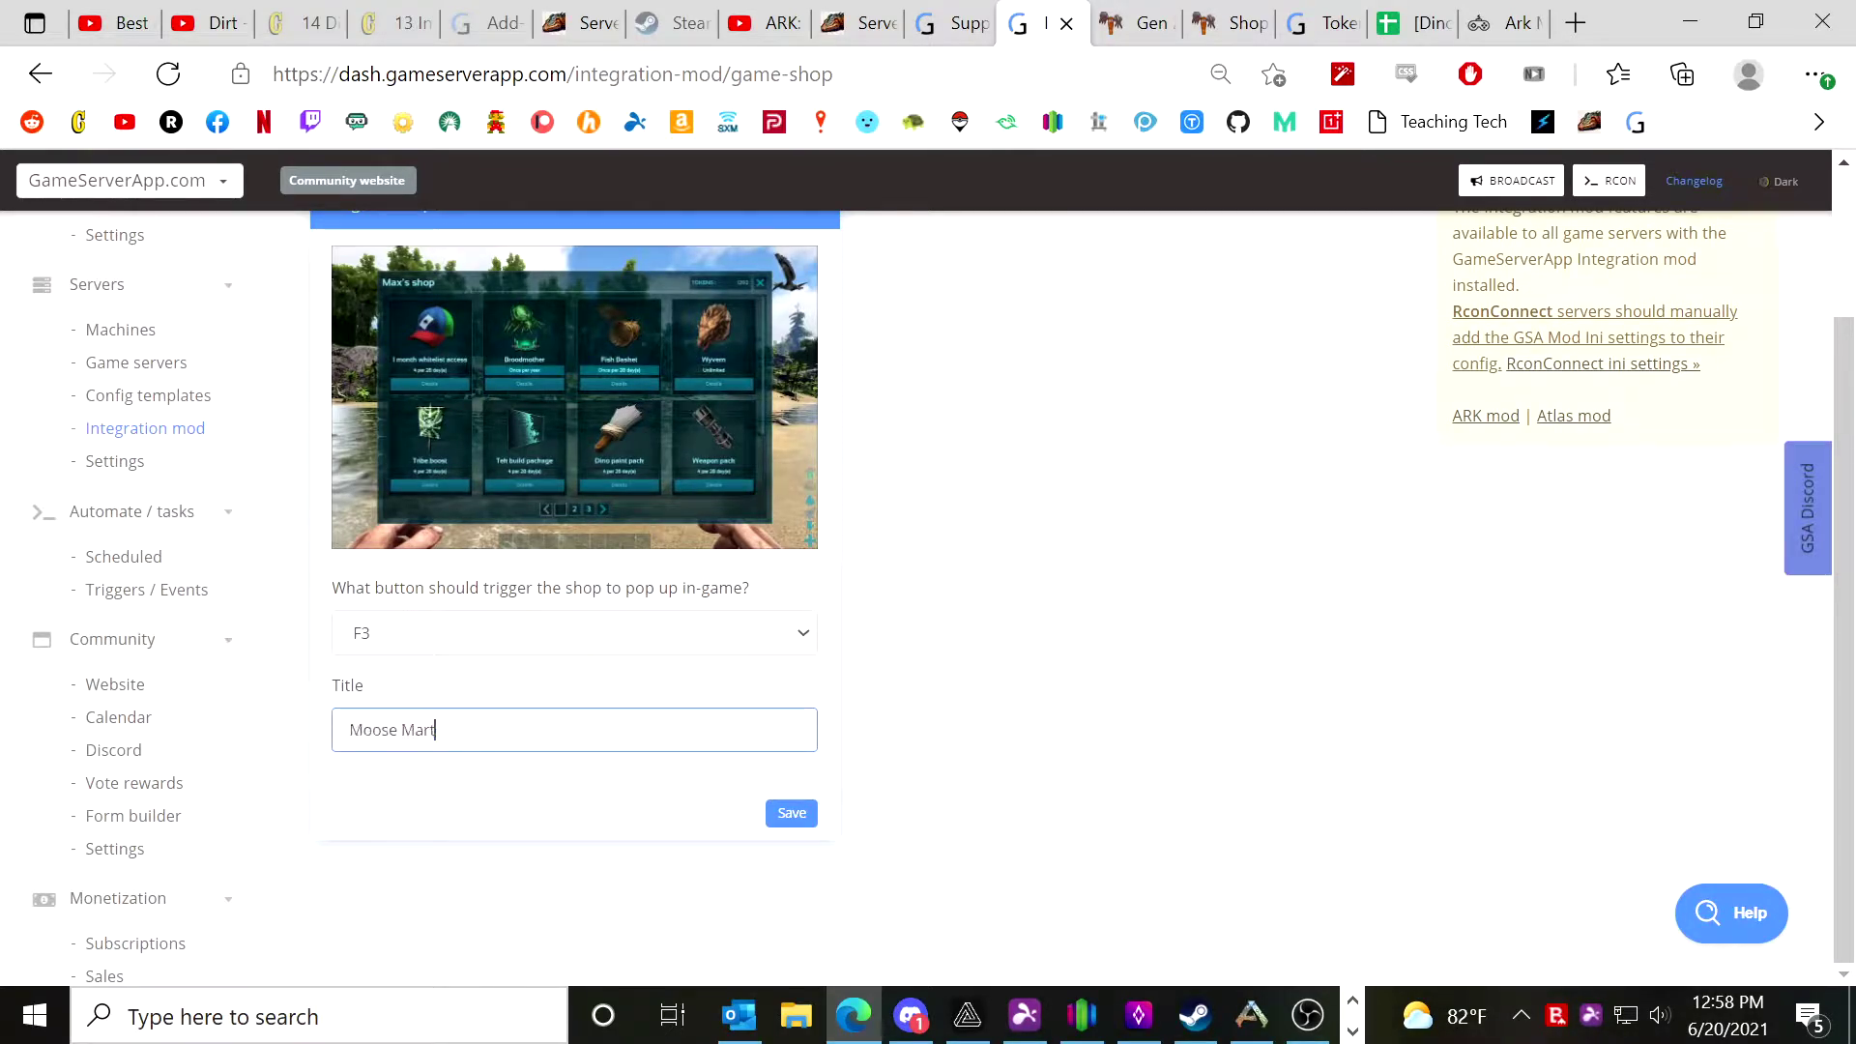
{"action": "left_click", "coordinate": [788, 812]}
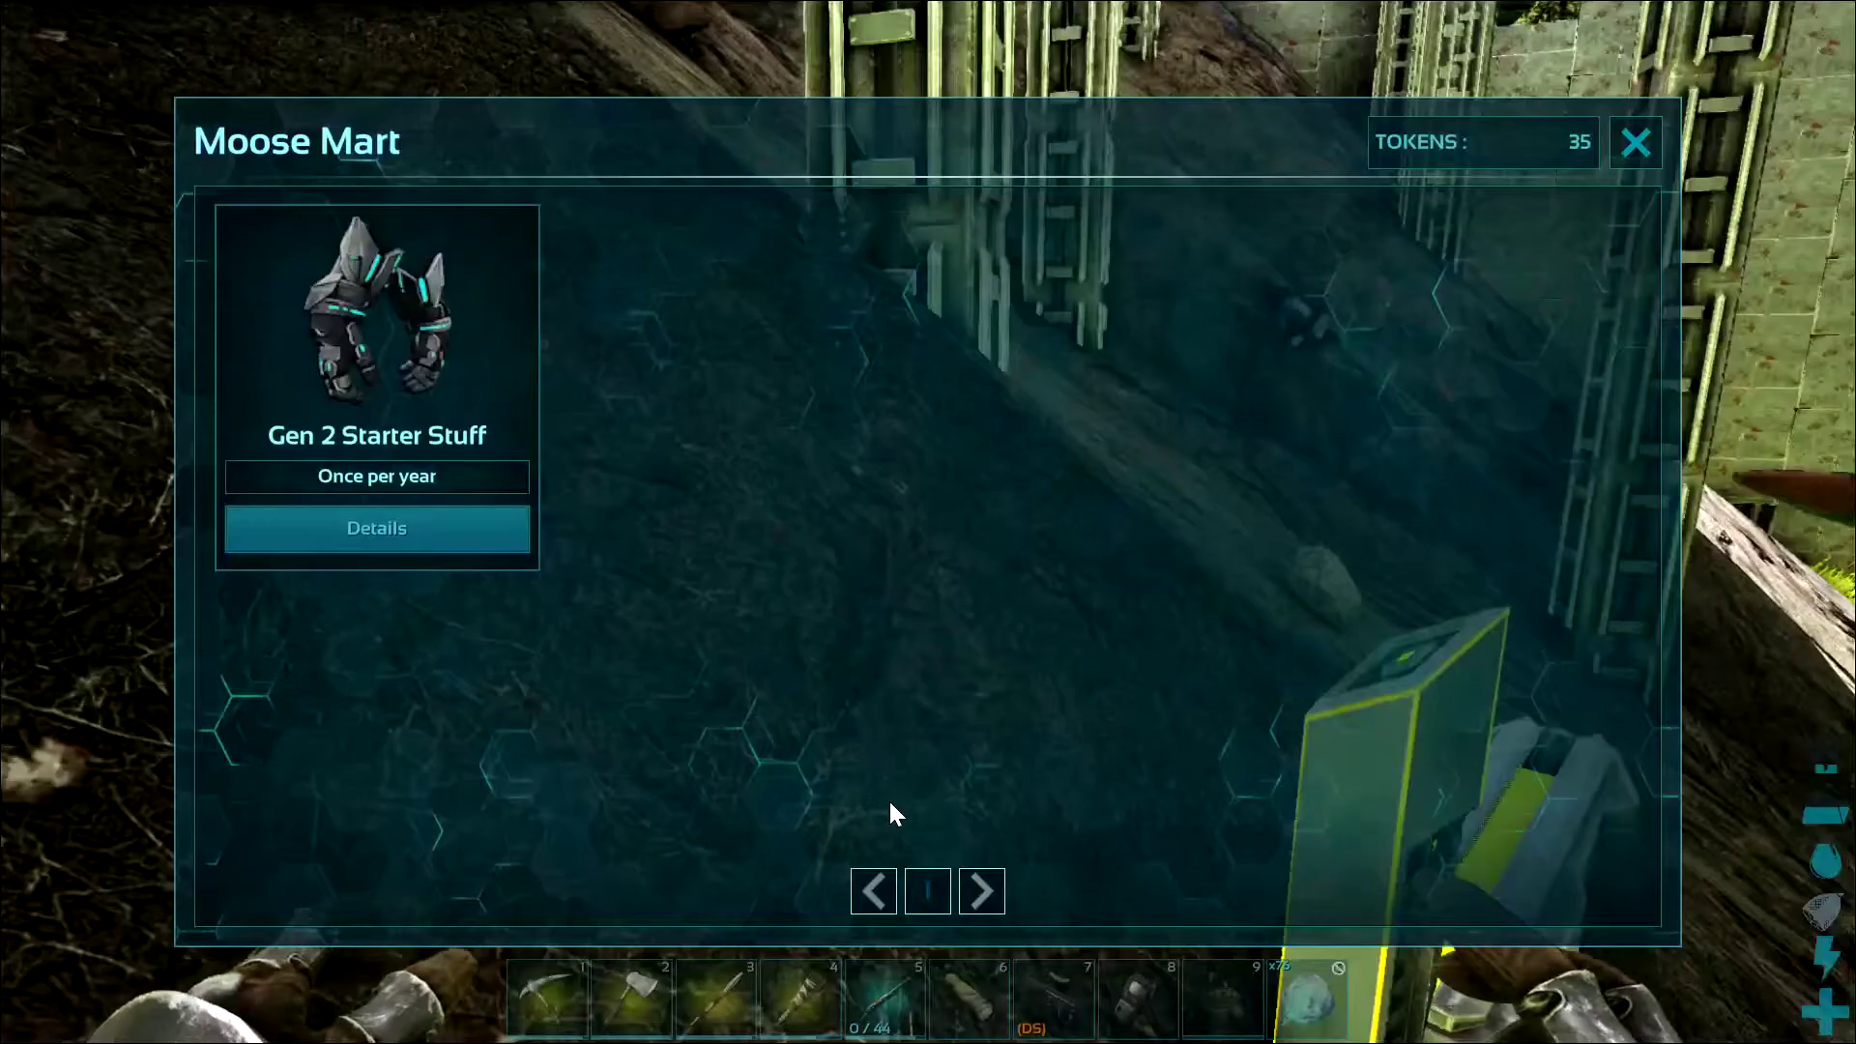
Open the Gen 2 Starter Stuff details in ARK's in-game shop and follow the token link to the supporter tiers page.
{"action": "left_click", "coordinate": [421, 528]}
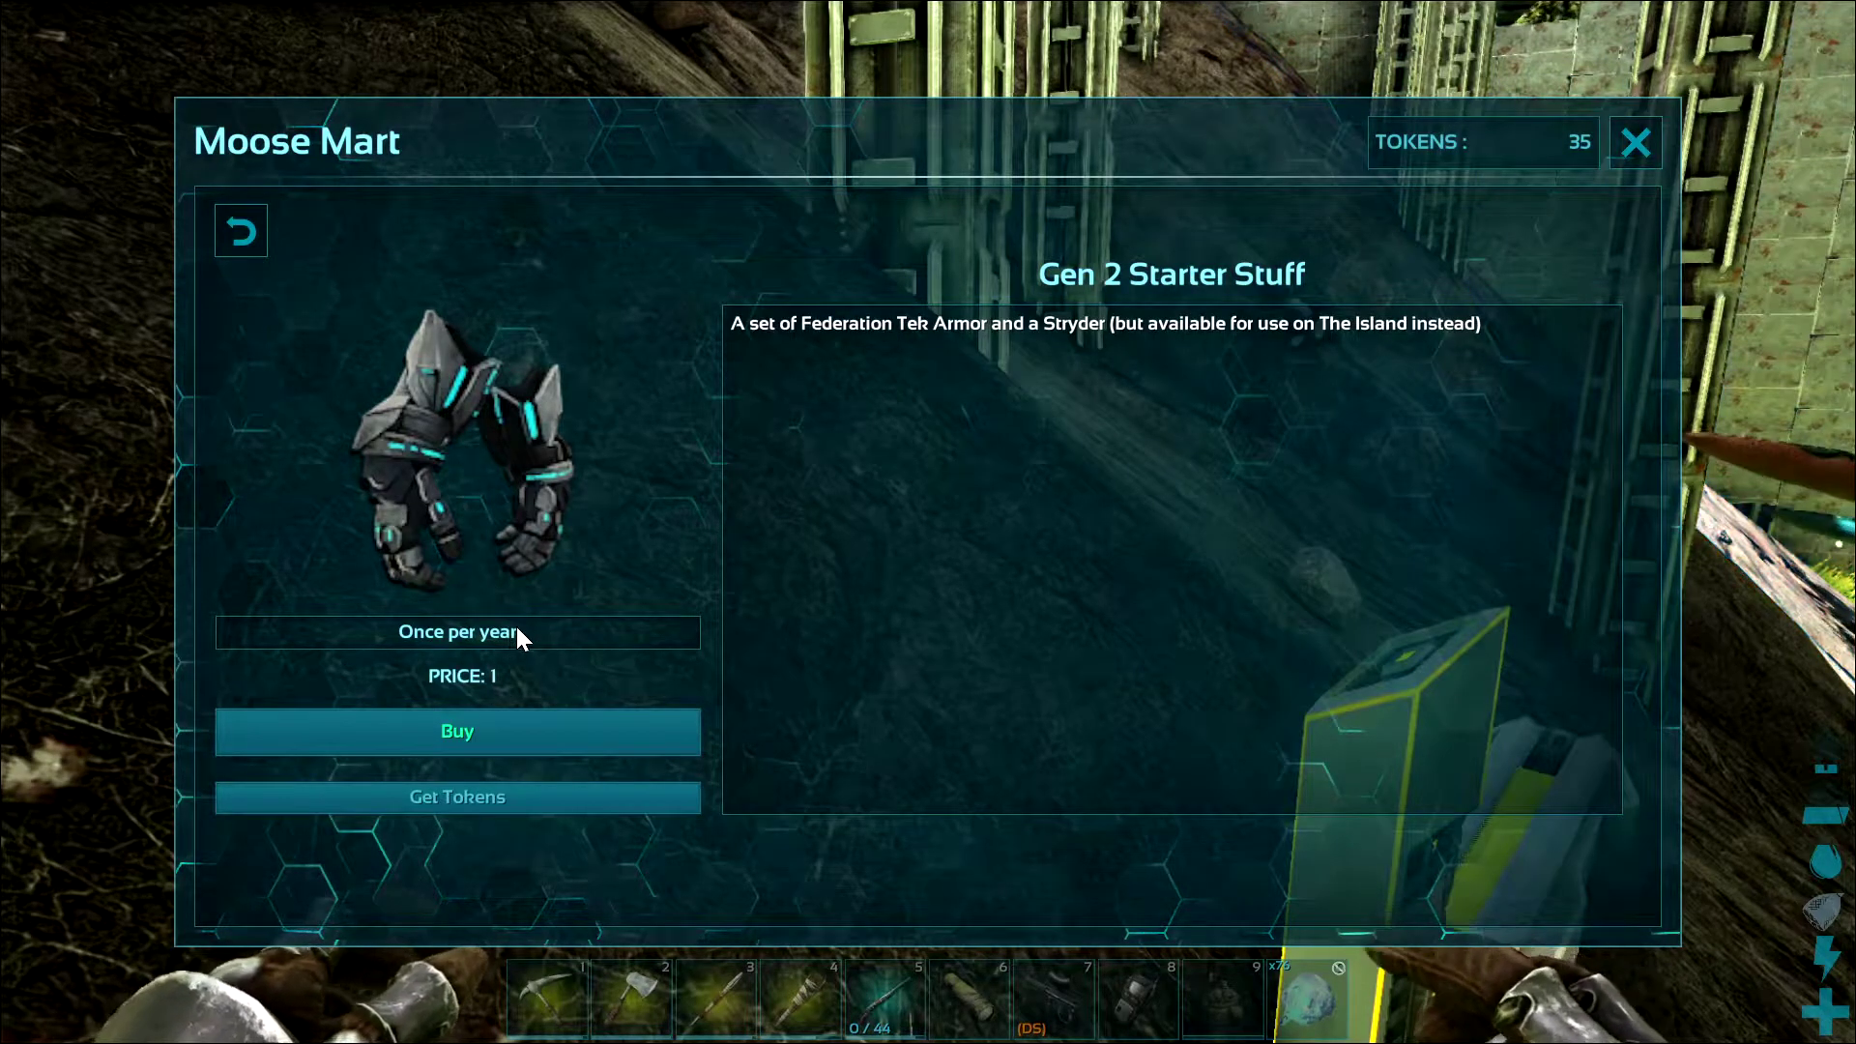
{"action": "left_click", "coordinate": [1553, 150]}
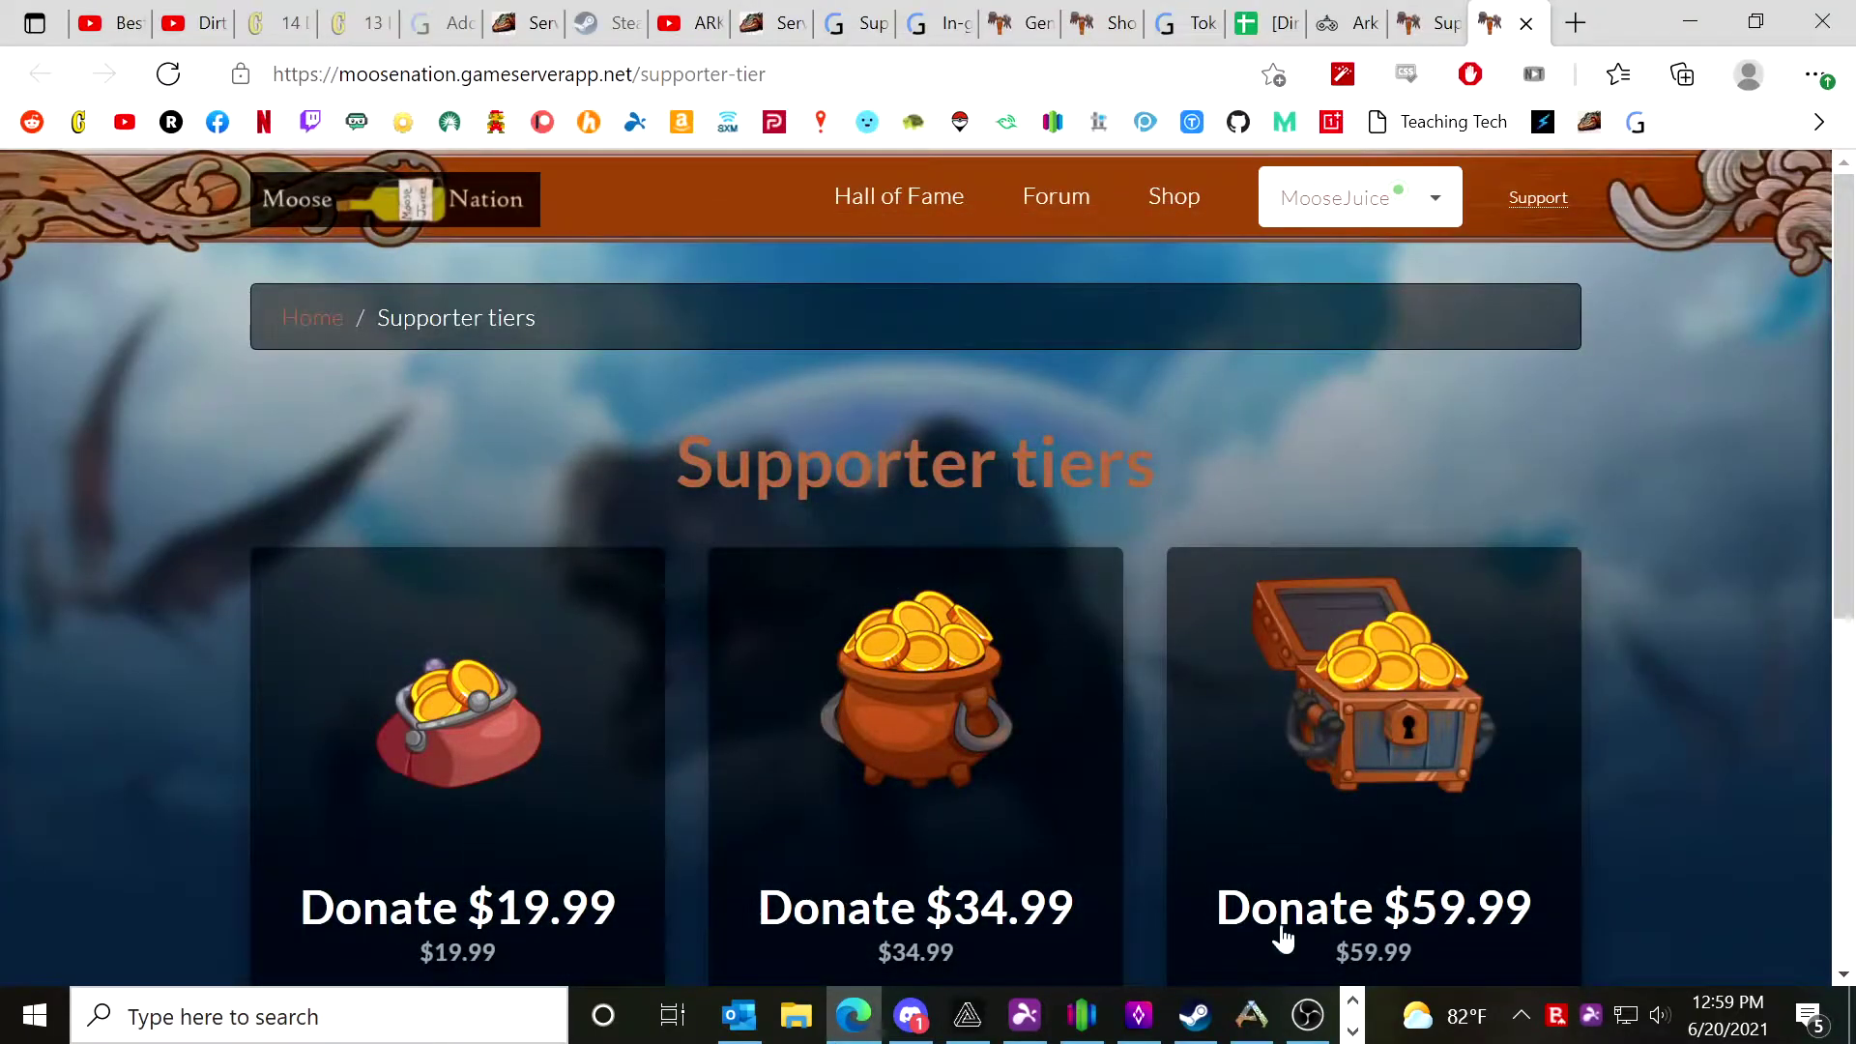
Return to ARK, buy the Gen 2 Starter Stuff pack and close the in-game shop.
{"action": "left_click", "coordinate": [1308, 1013]}
{"action": "left_click", "coordinate": [1252, 1016]}
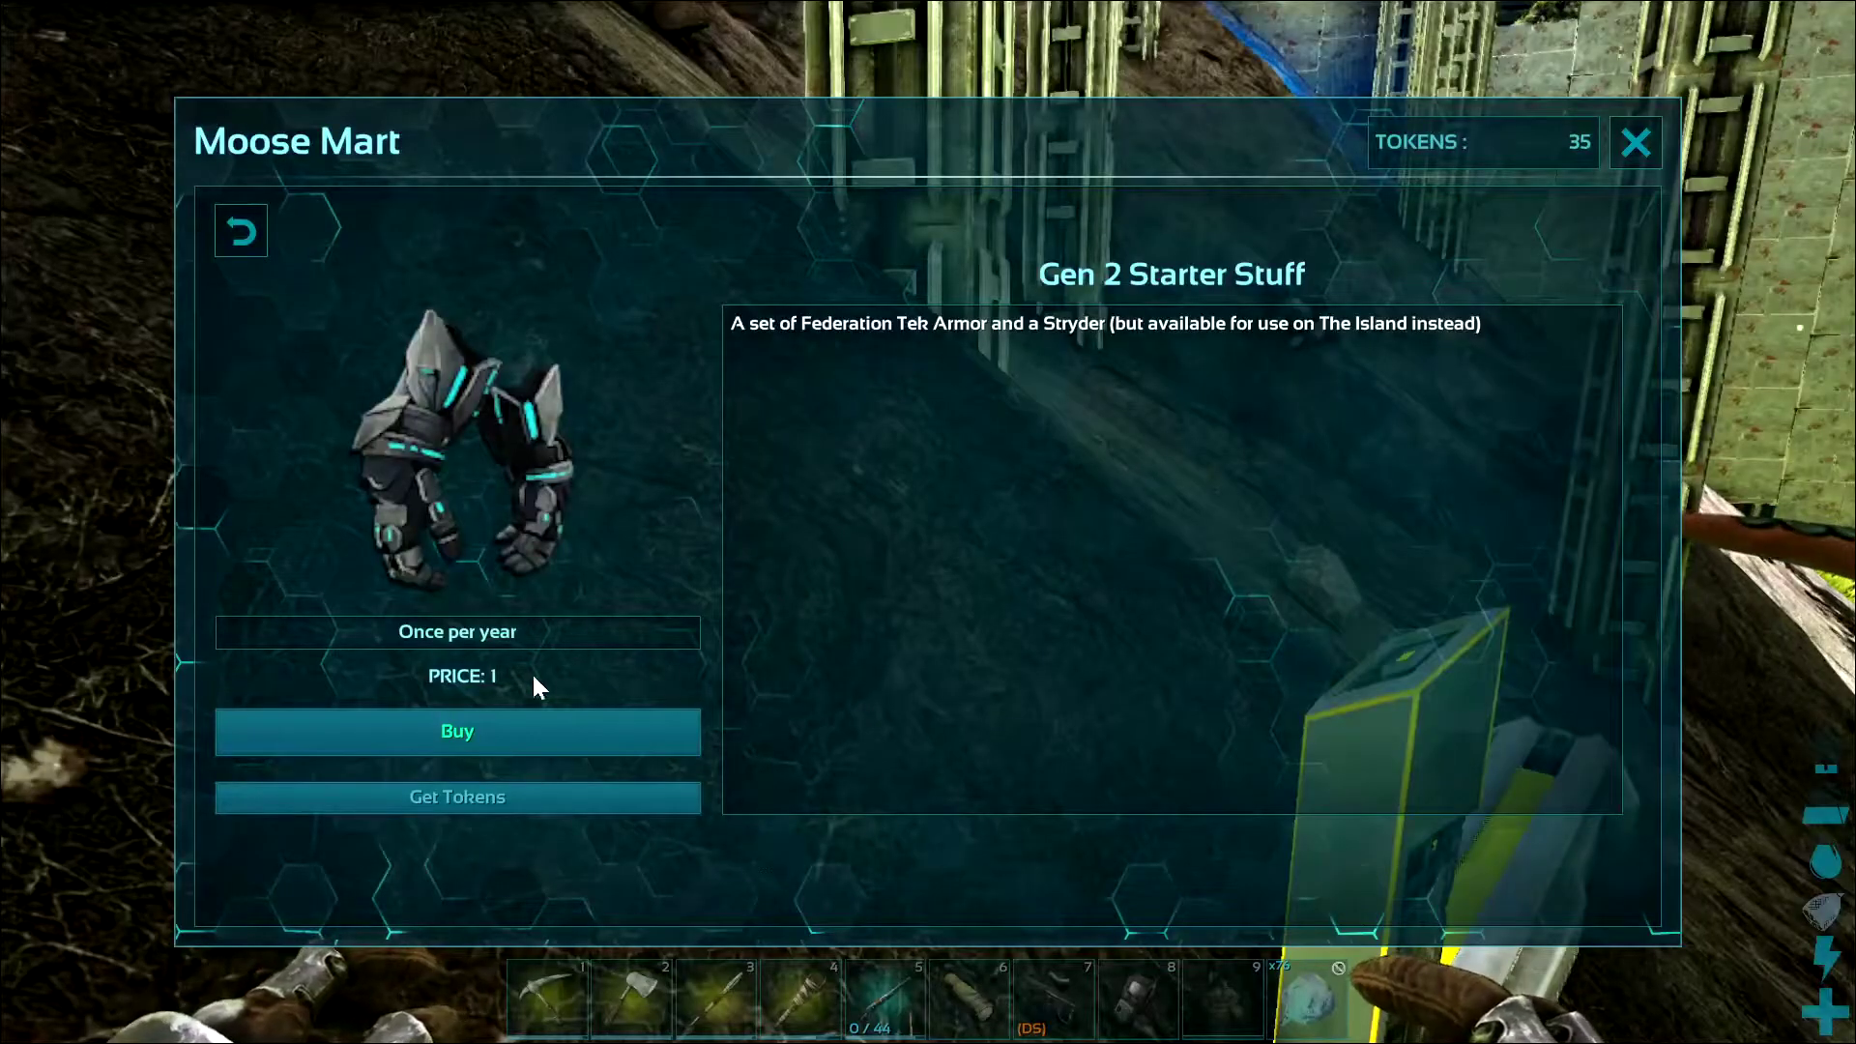
{"action": "left_click", "coordinate": [492, 733]}
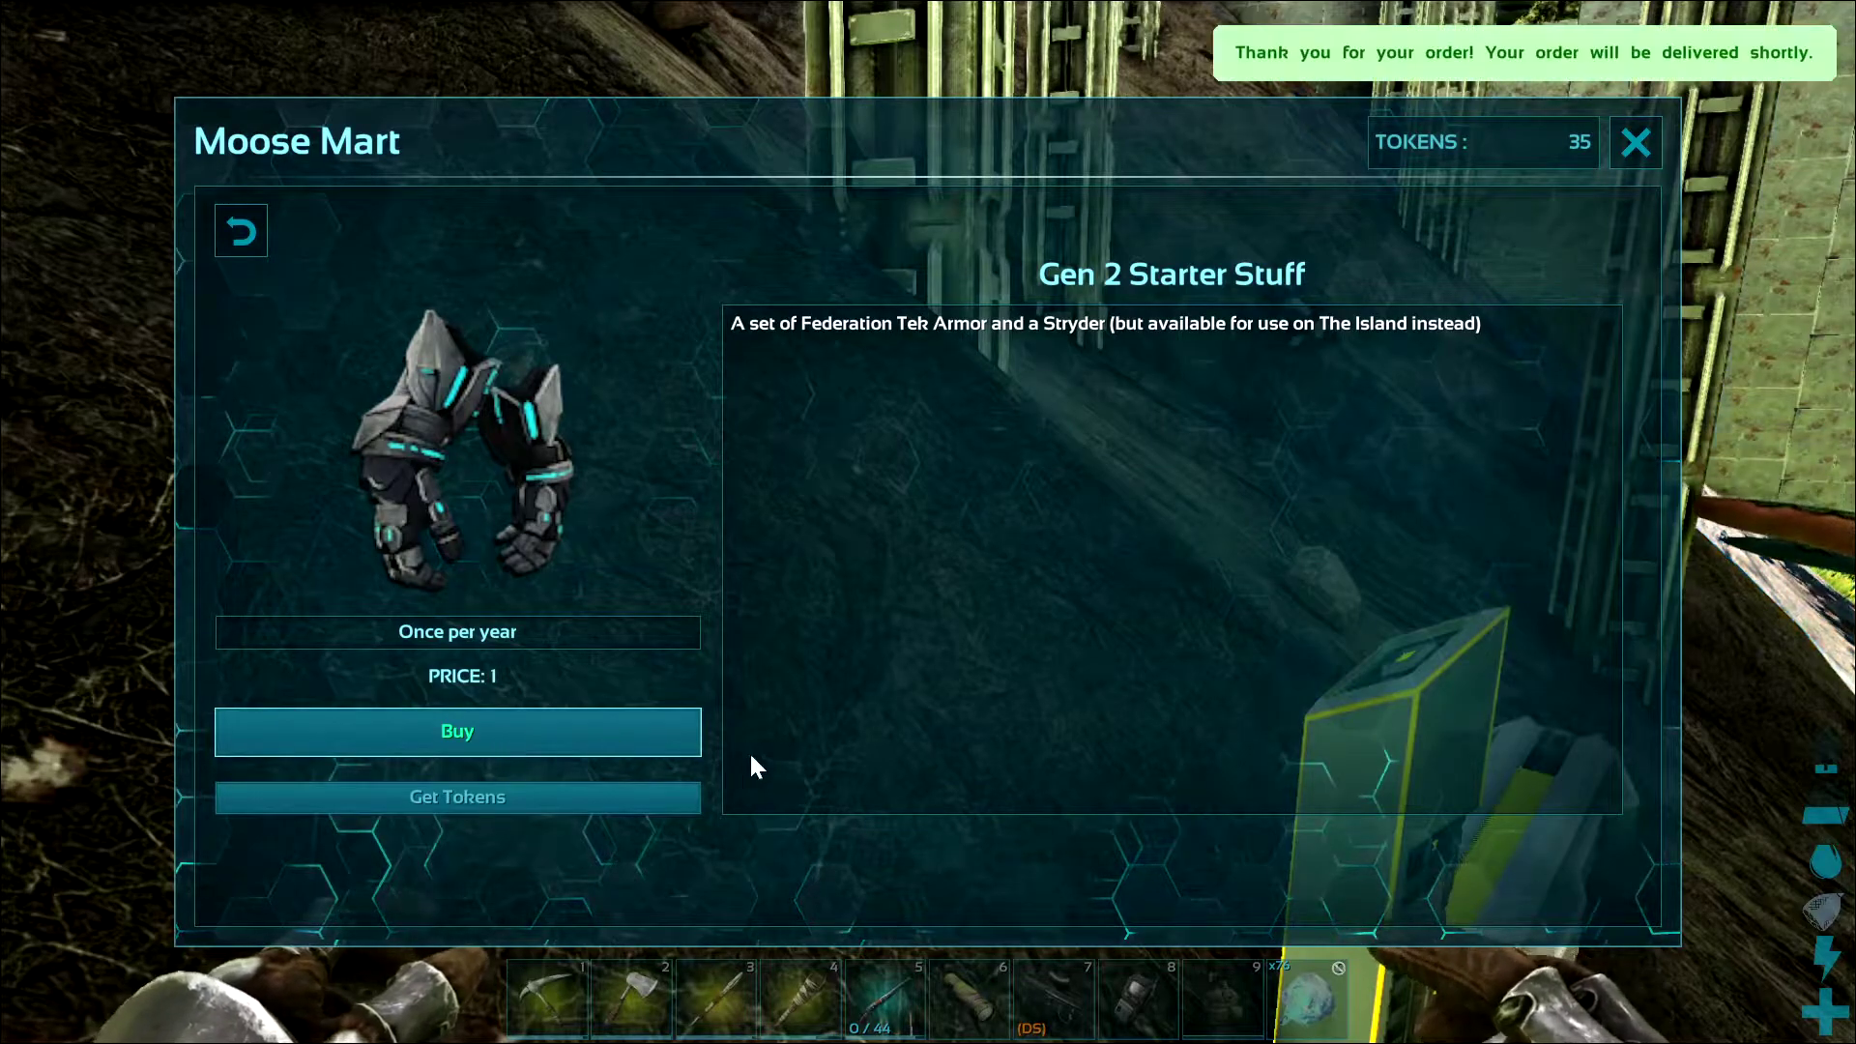
{"action": "left_click", "coordinate": [1639, 143]}
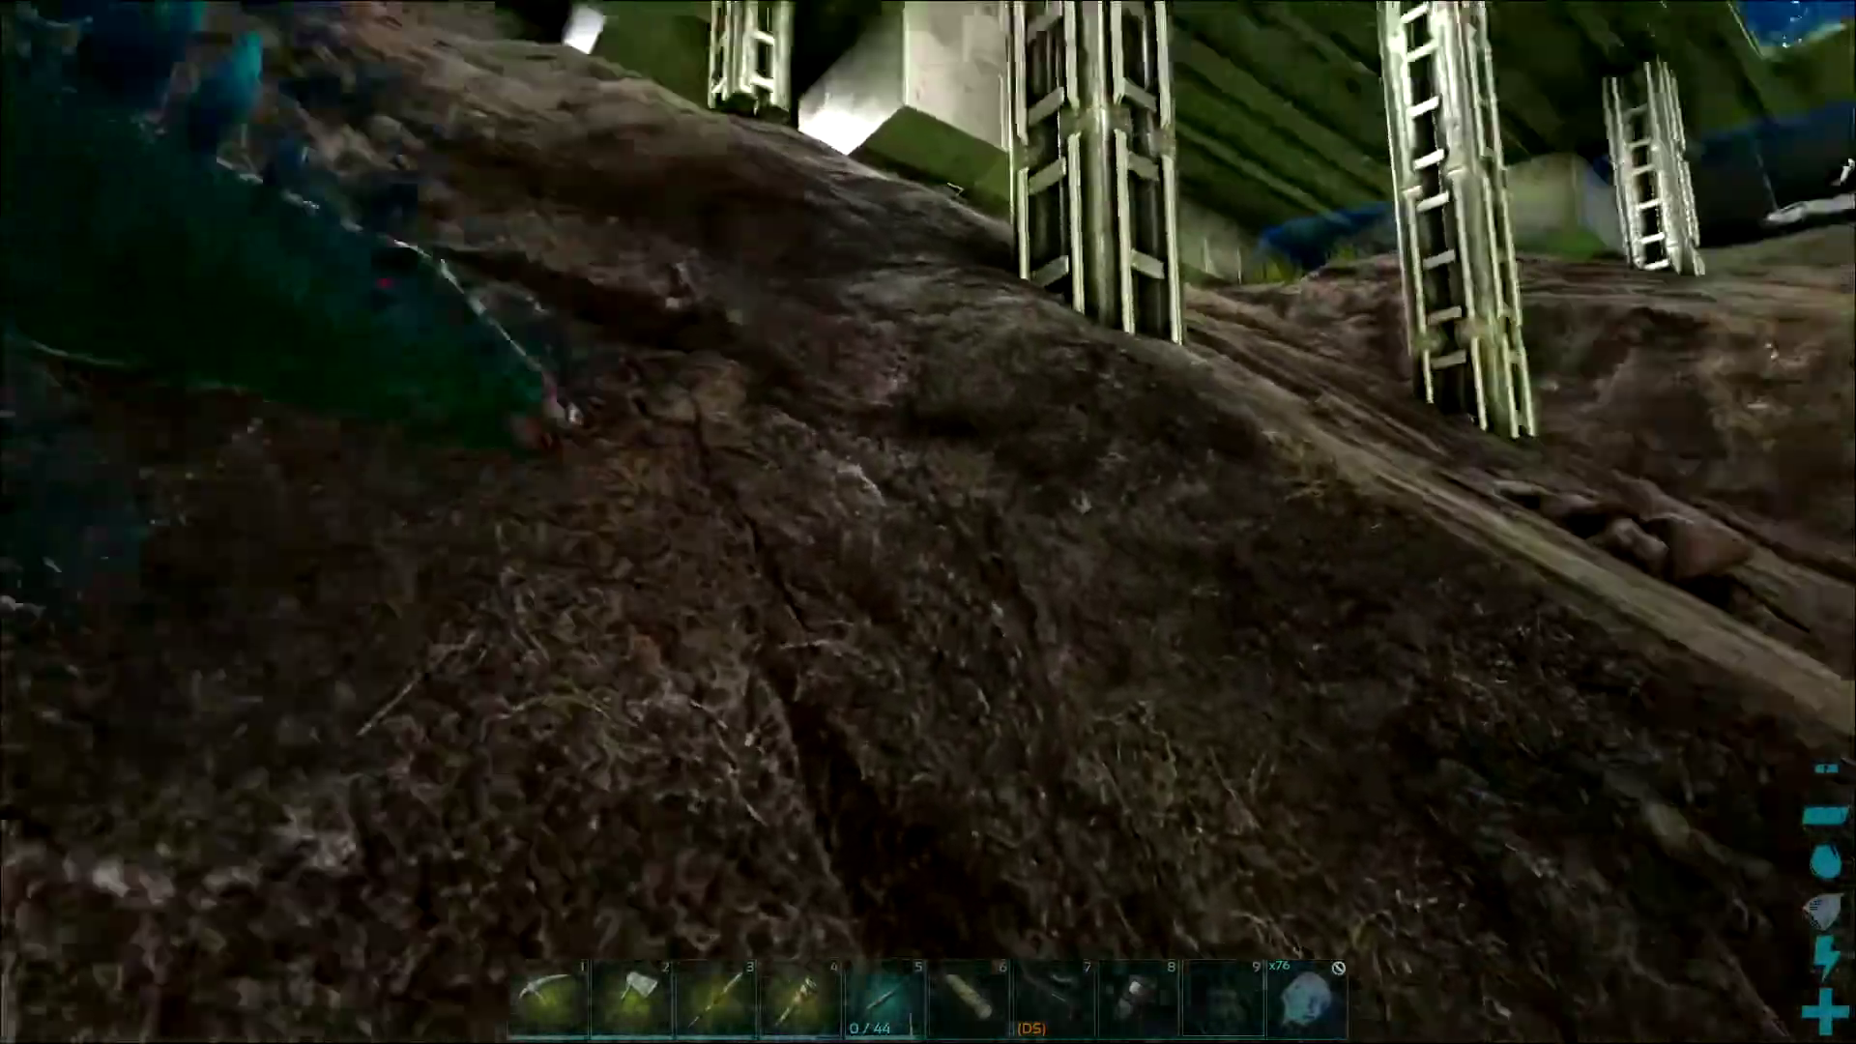
Access the Simple Spawners Terminal and show its ARK data to find the delivered pack.
{"action": "key", "text": "w"}
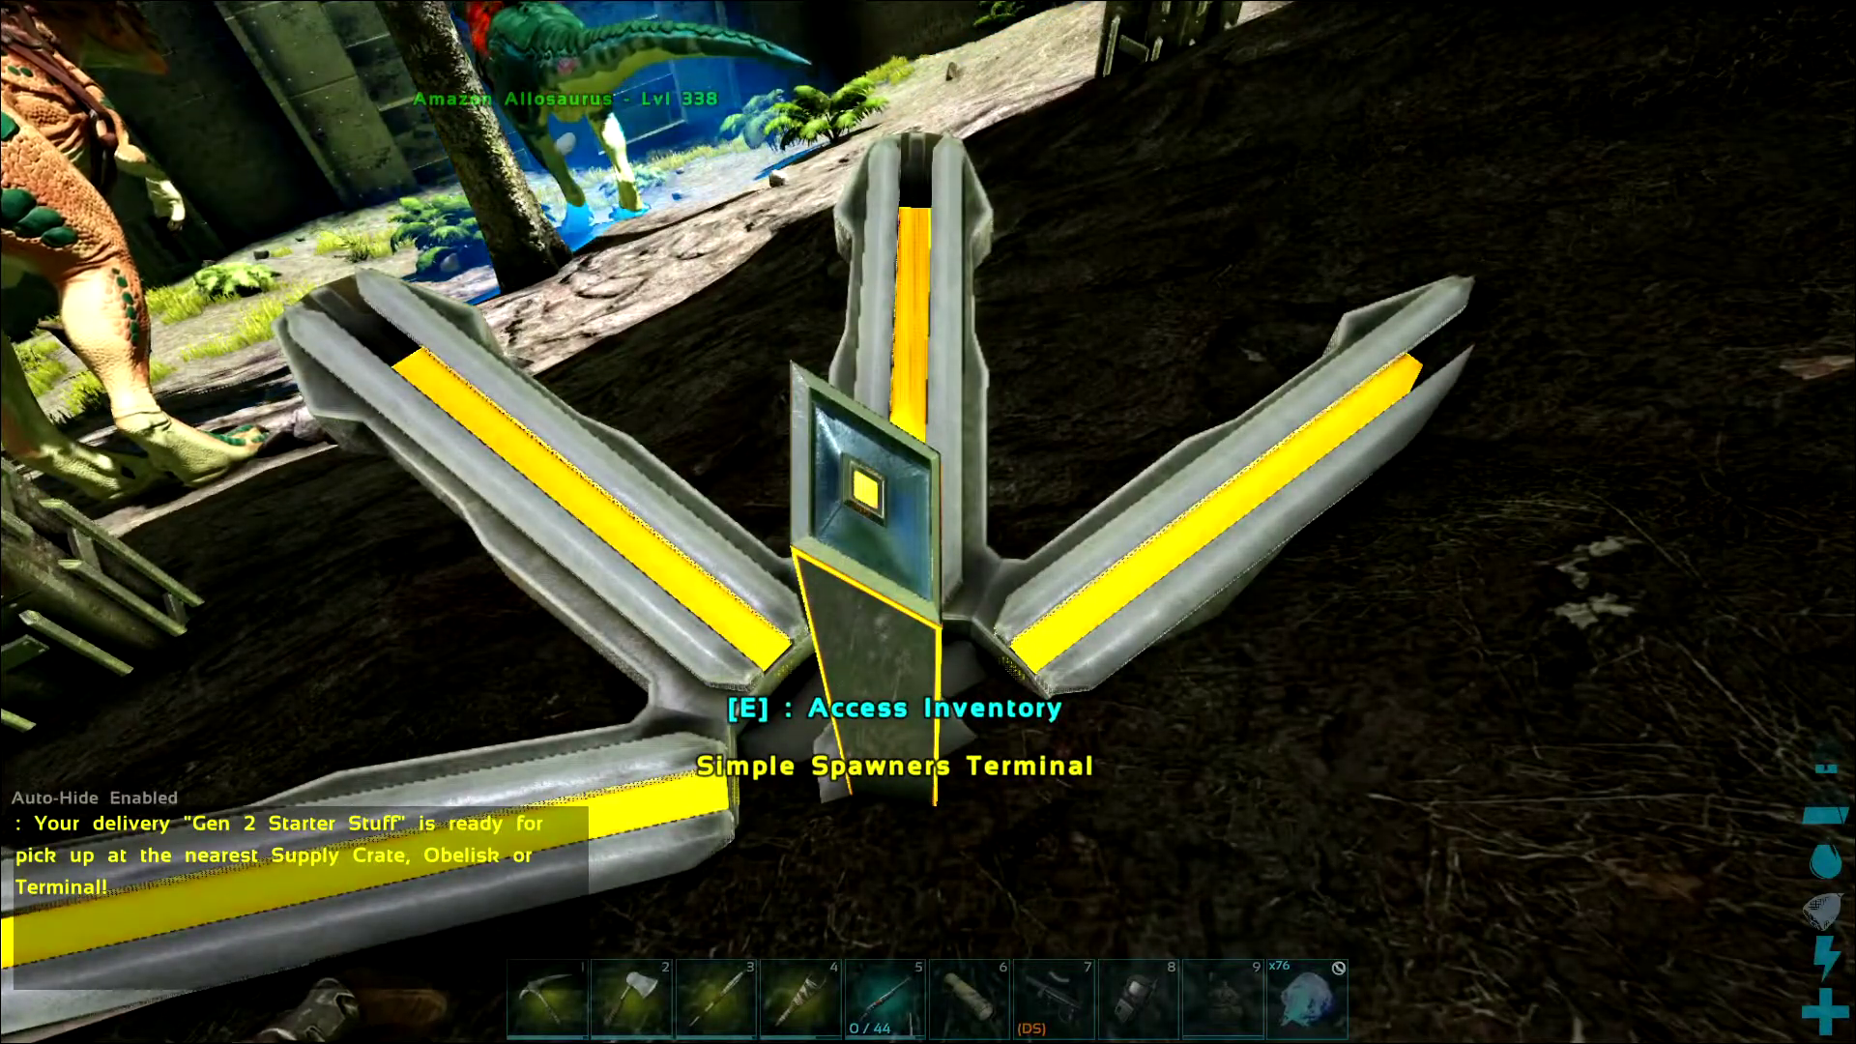
{"action": "key", "text": "e"}
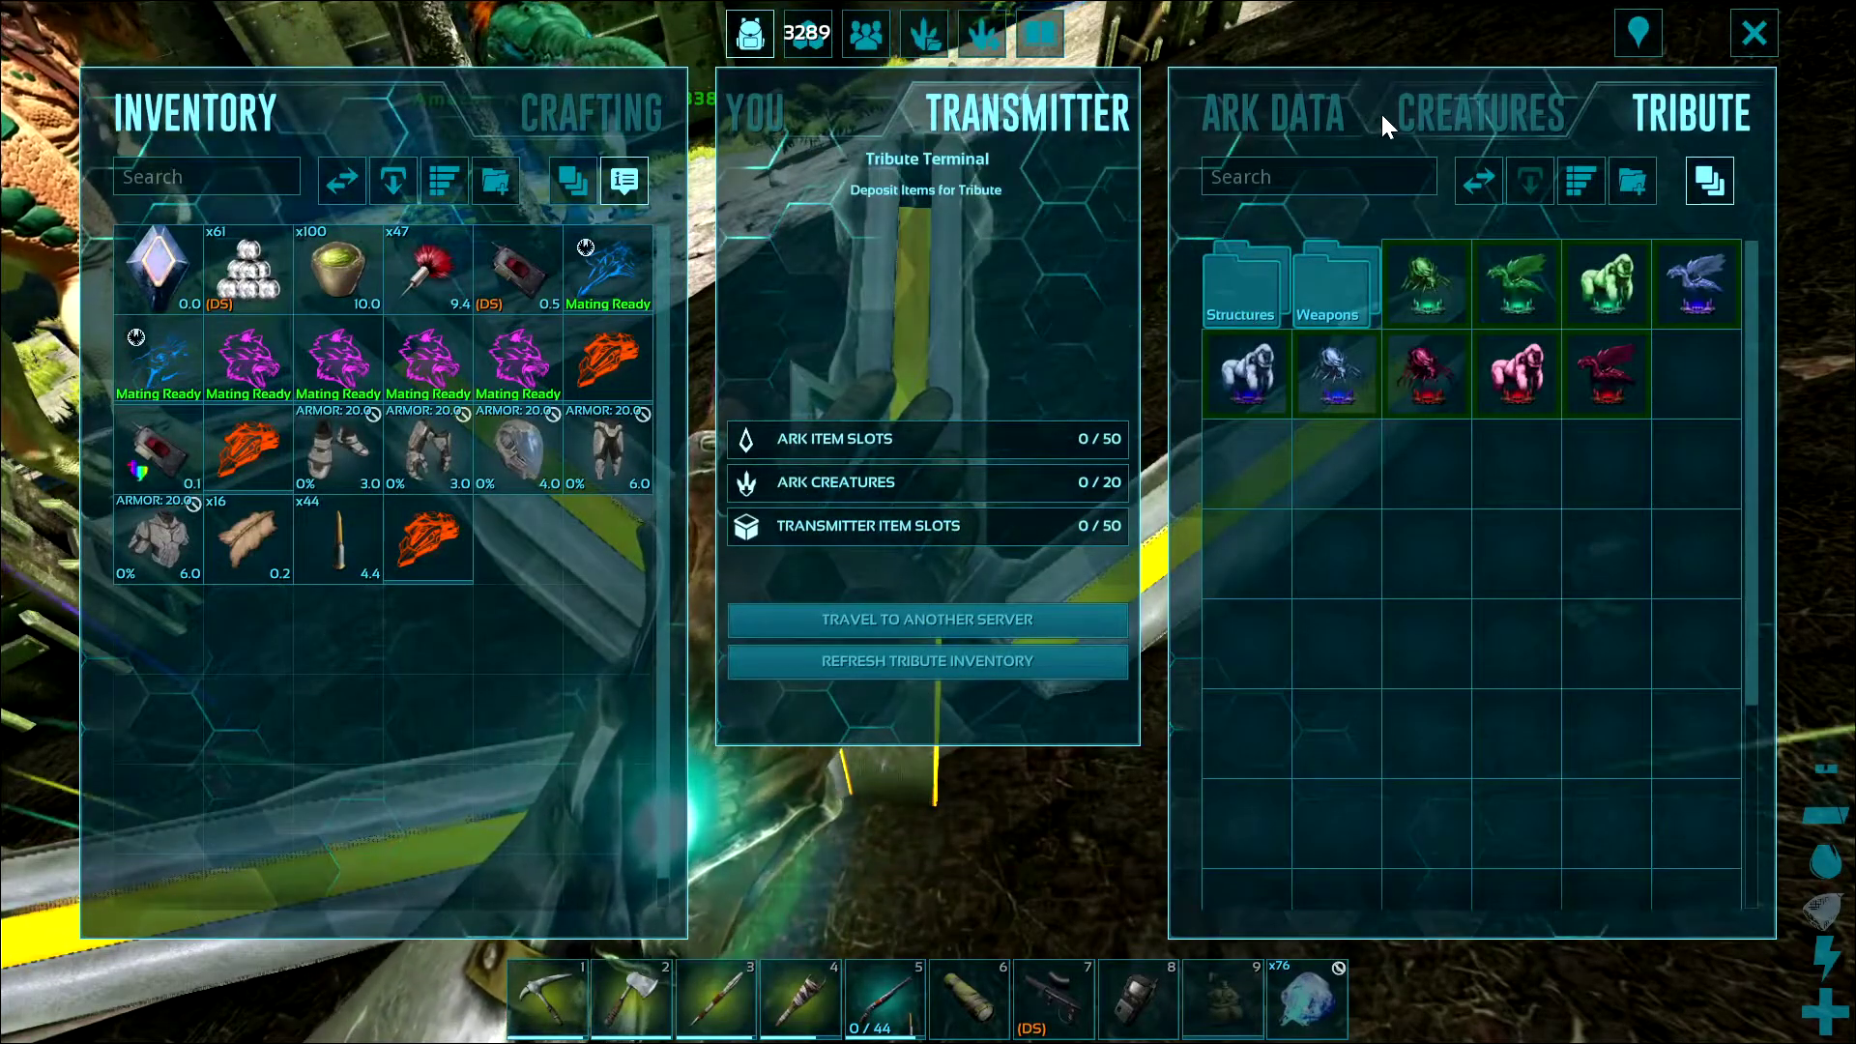
{"action": "left_click", "coordinate": [1303, 110]}
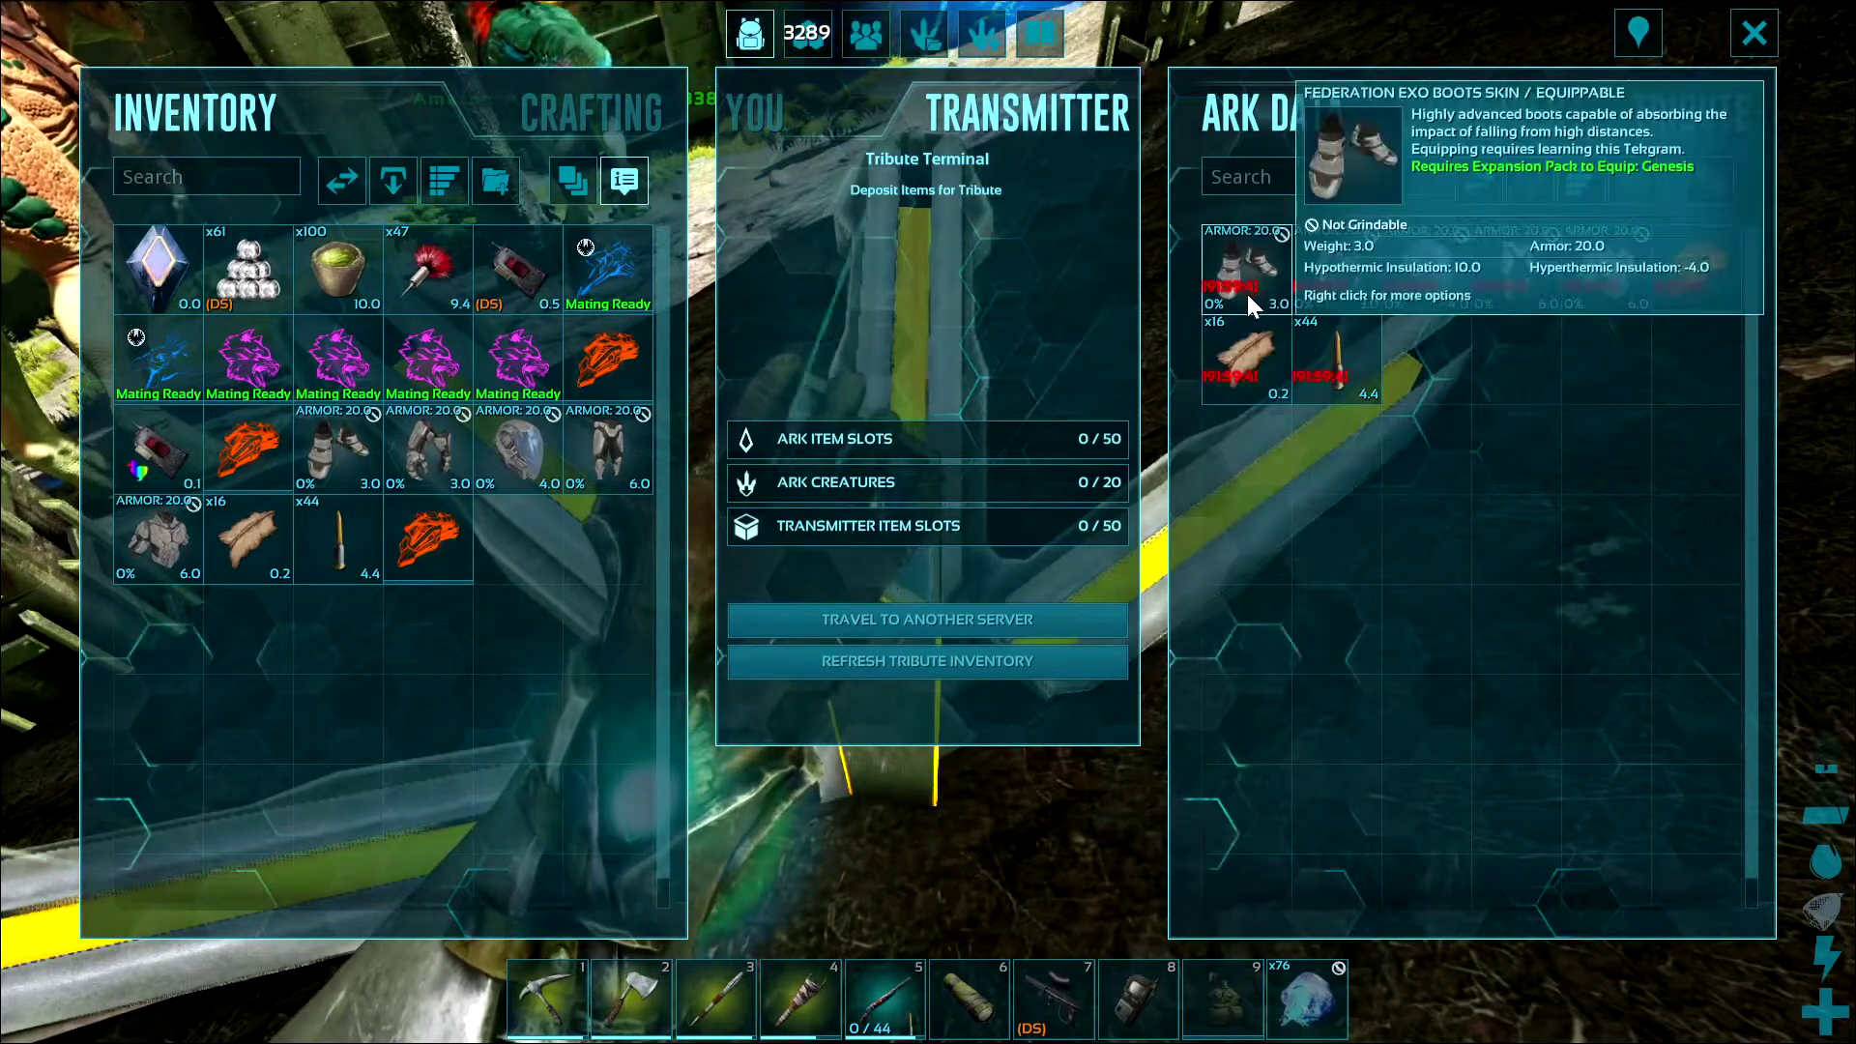
Transfer the delivered Federation armor pieces, stored Tek Stryder, hide and ammunition from the ARK data into the inventory.
{"action": "left_click_drag", "start_coordinate": [1250, 288], "coordinate": [586, 555]}
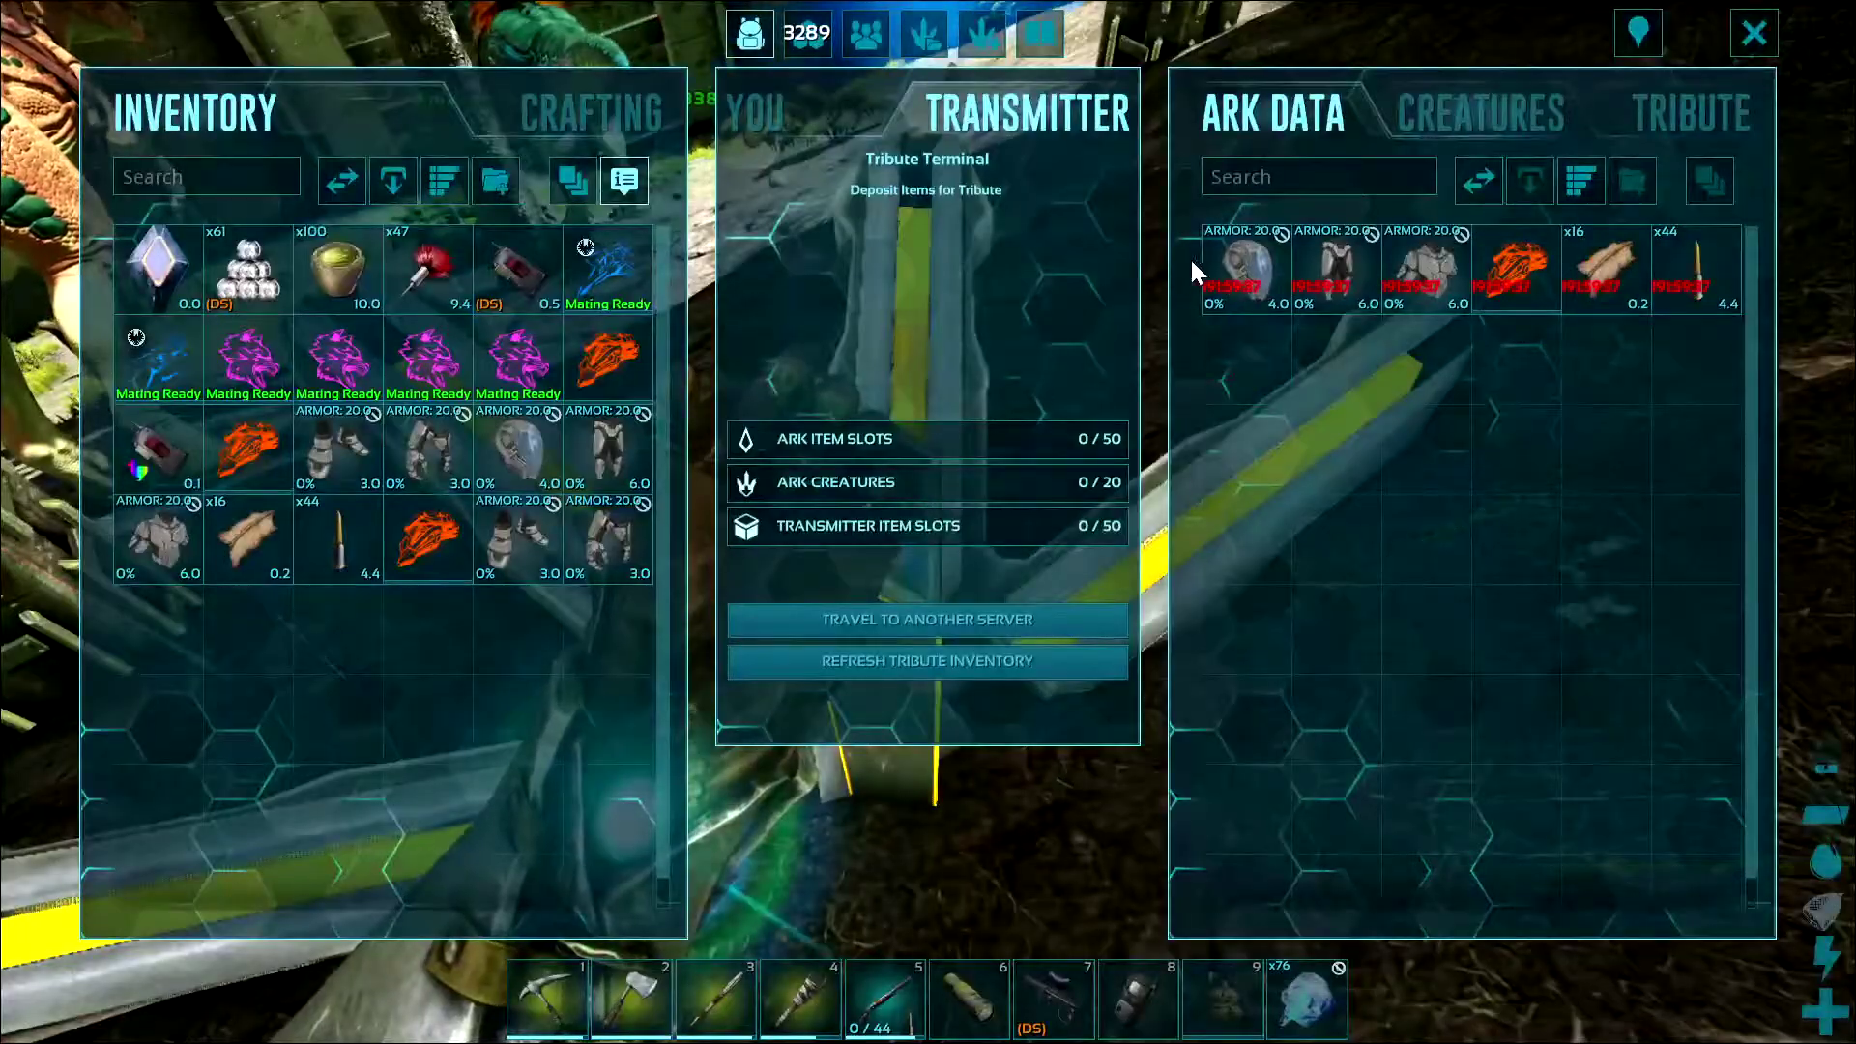
{"action": "left_click_drag", "start_coordinate": [1193, 261], "coordinate": [543, 622]}
{"action": "left_click_drag", "start_coordinate": [1214, 284], "coordinate": [437, 667]}
{"action": "left_click_drag", "start_coordinate": [1262, 304], "coordinate": [575, 698]}
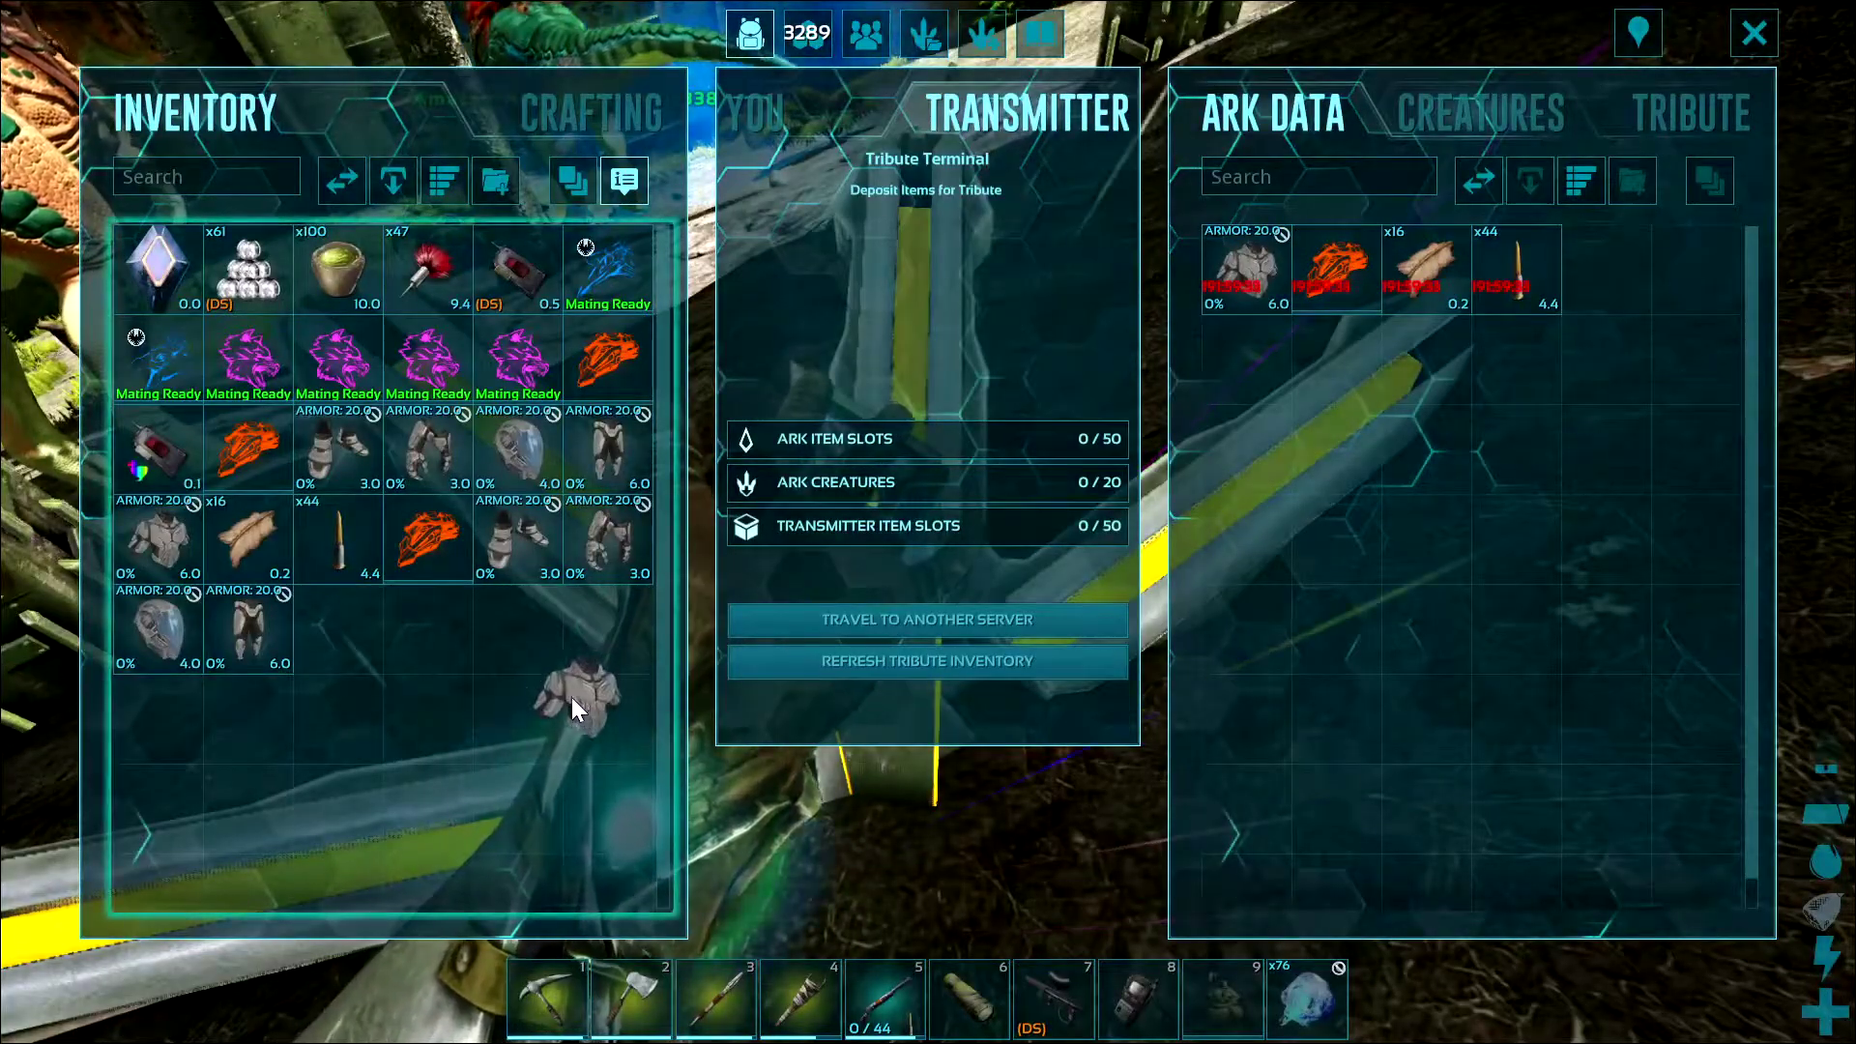
{"action": "left_click_drag", "start_coordinate": [1257, 261], "coordinate": [639, 621]}
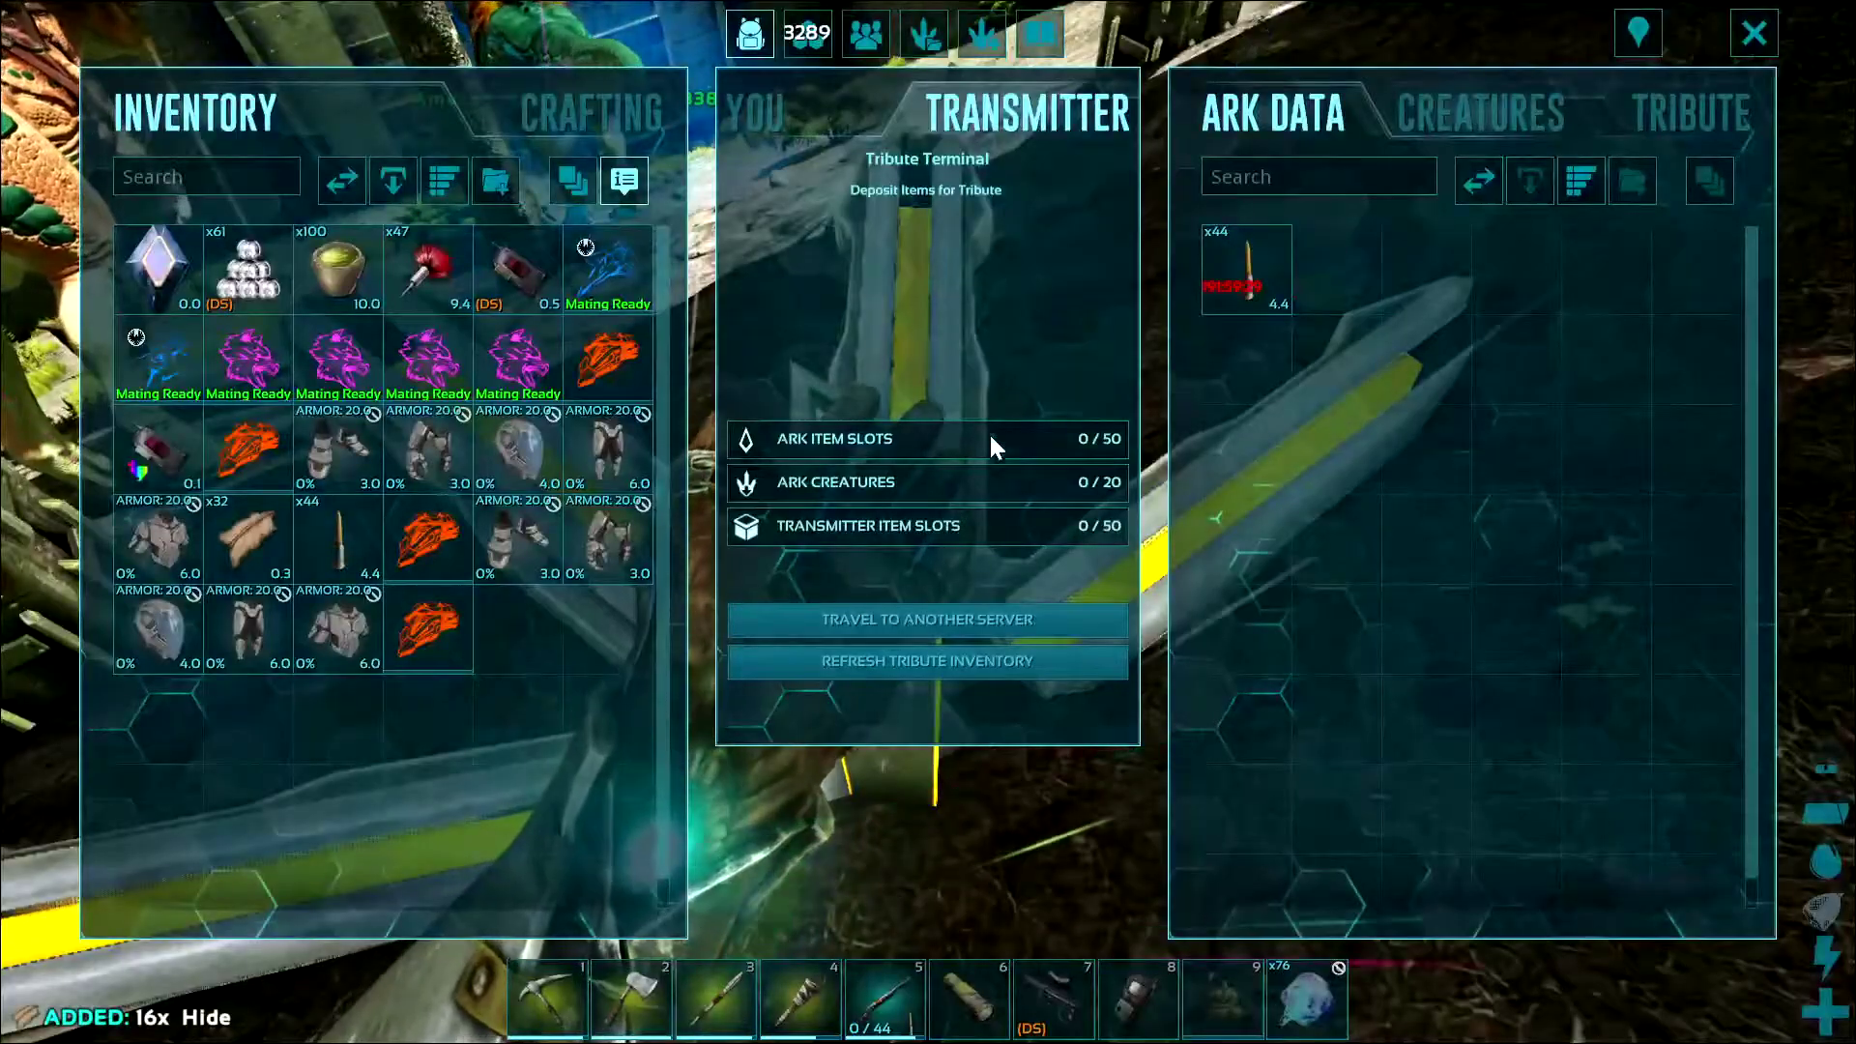
{"action": "left_click_drag", "start_coordinate": [1216, 269], "coordinate": [530, 682]}
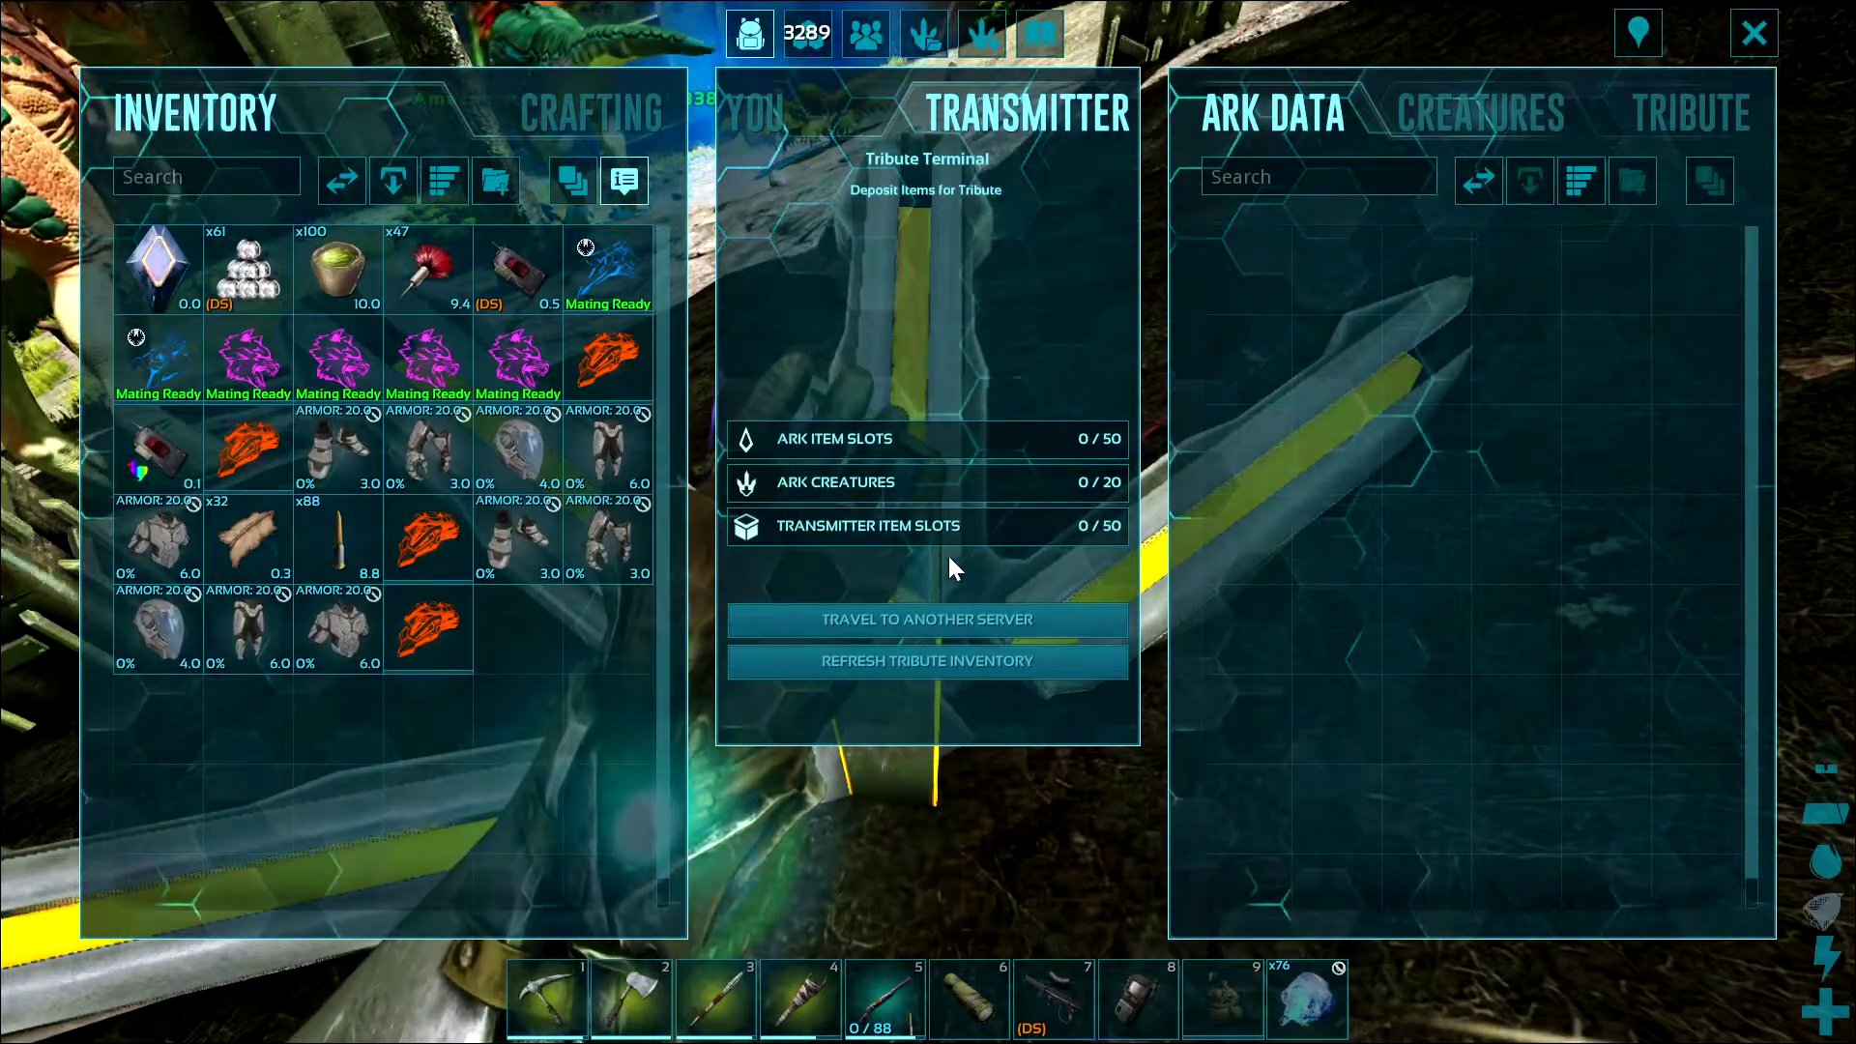
Check the terminal's creature lists, return to the ARK data, and inspect the stored Tek Stryder's details in the inventory.
{"action": "mouse_move", "coordinate": [440, 621]}
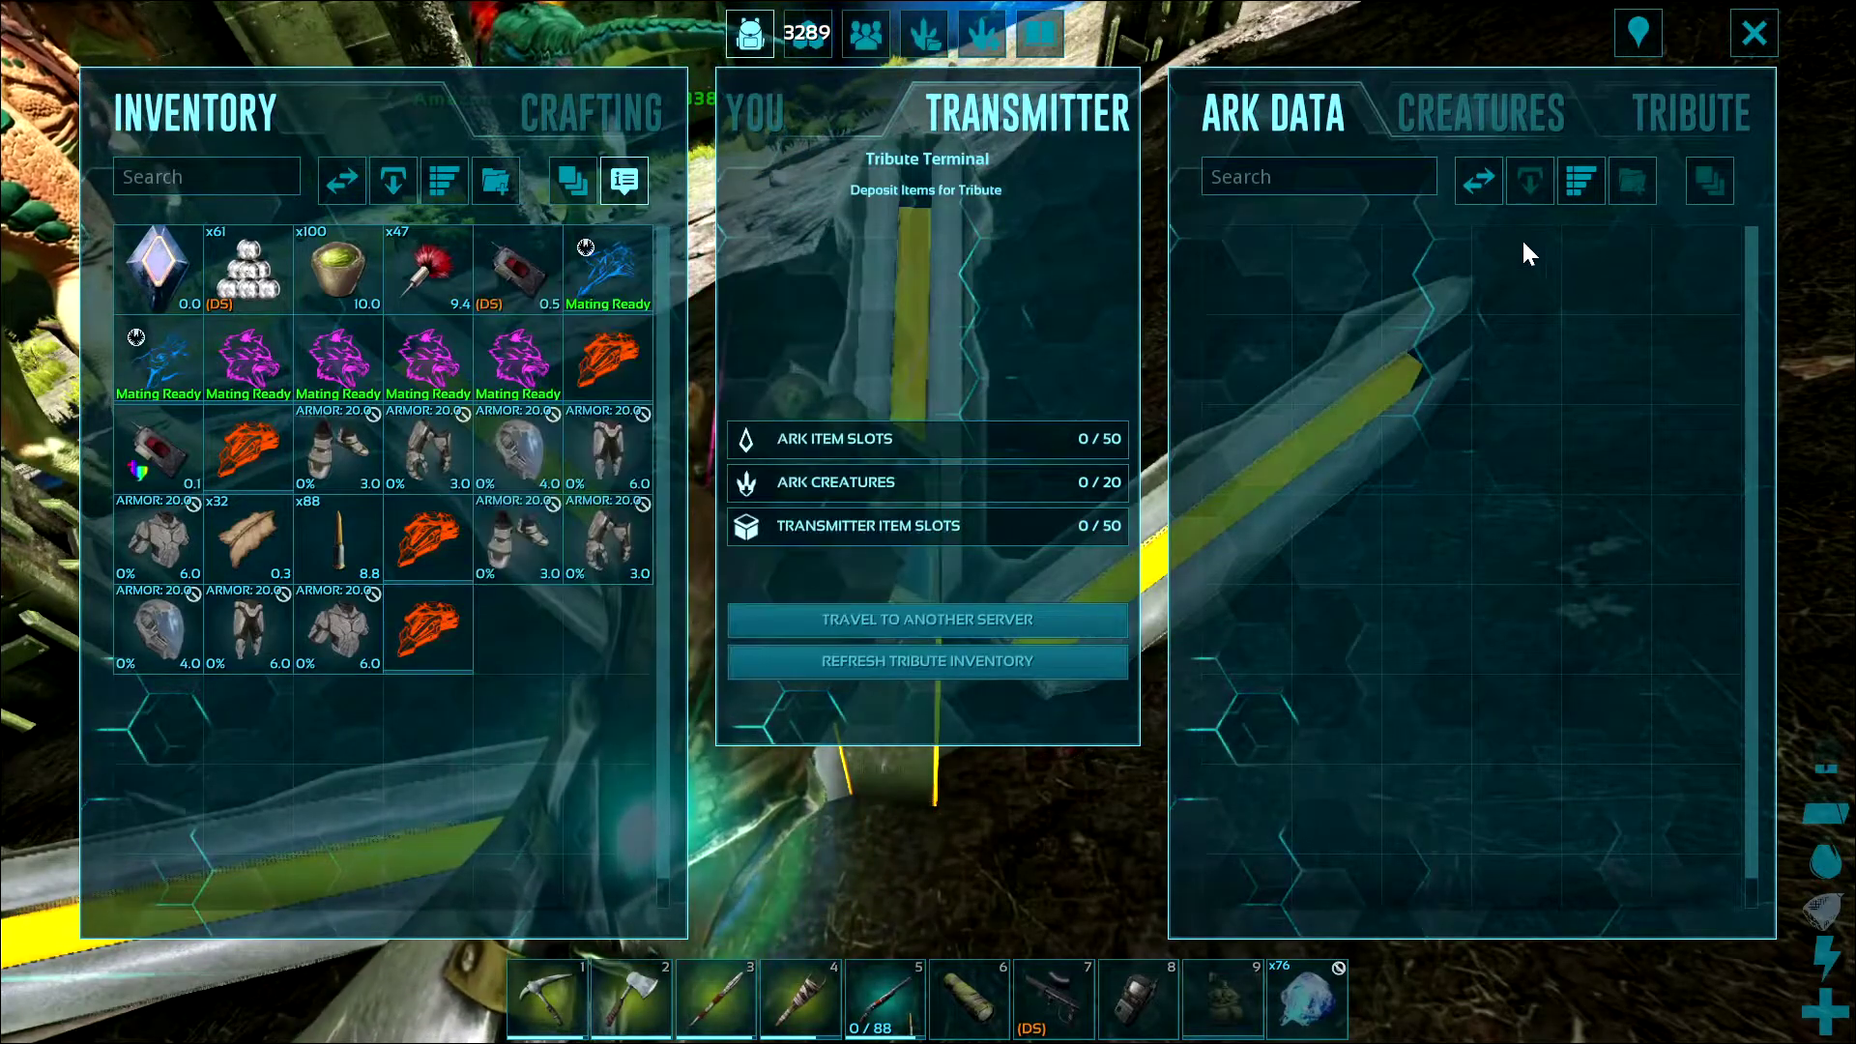
{"action": "left_click", "coordinate": [1439, 114]}
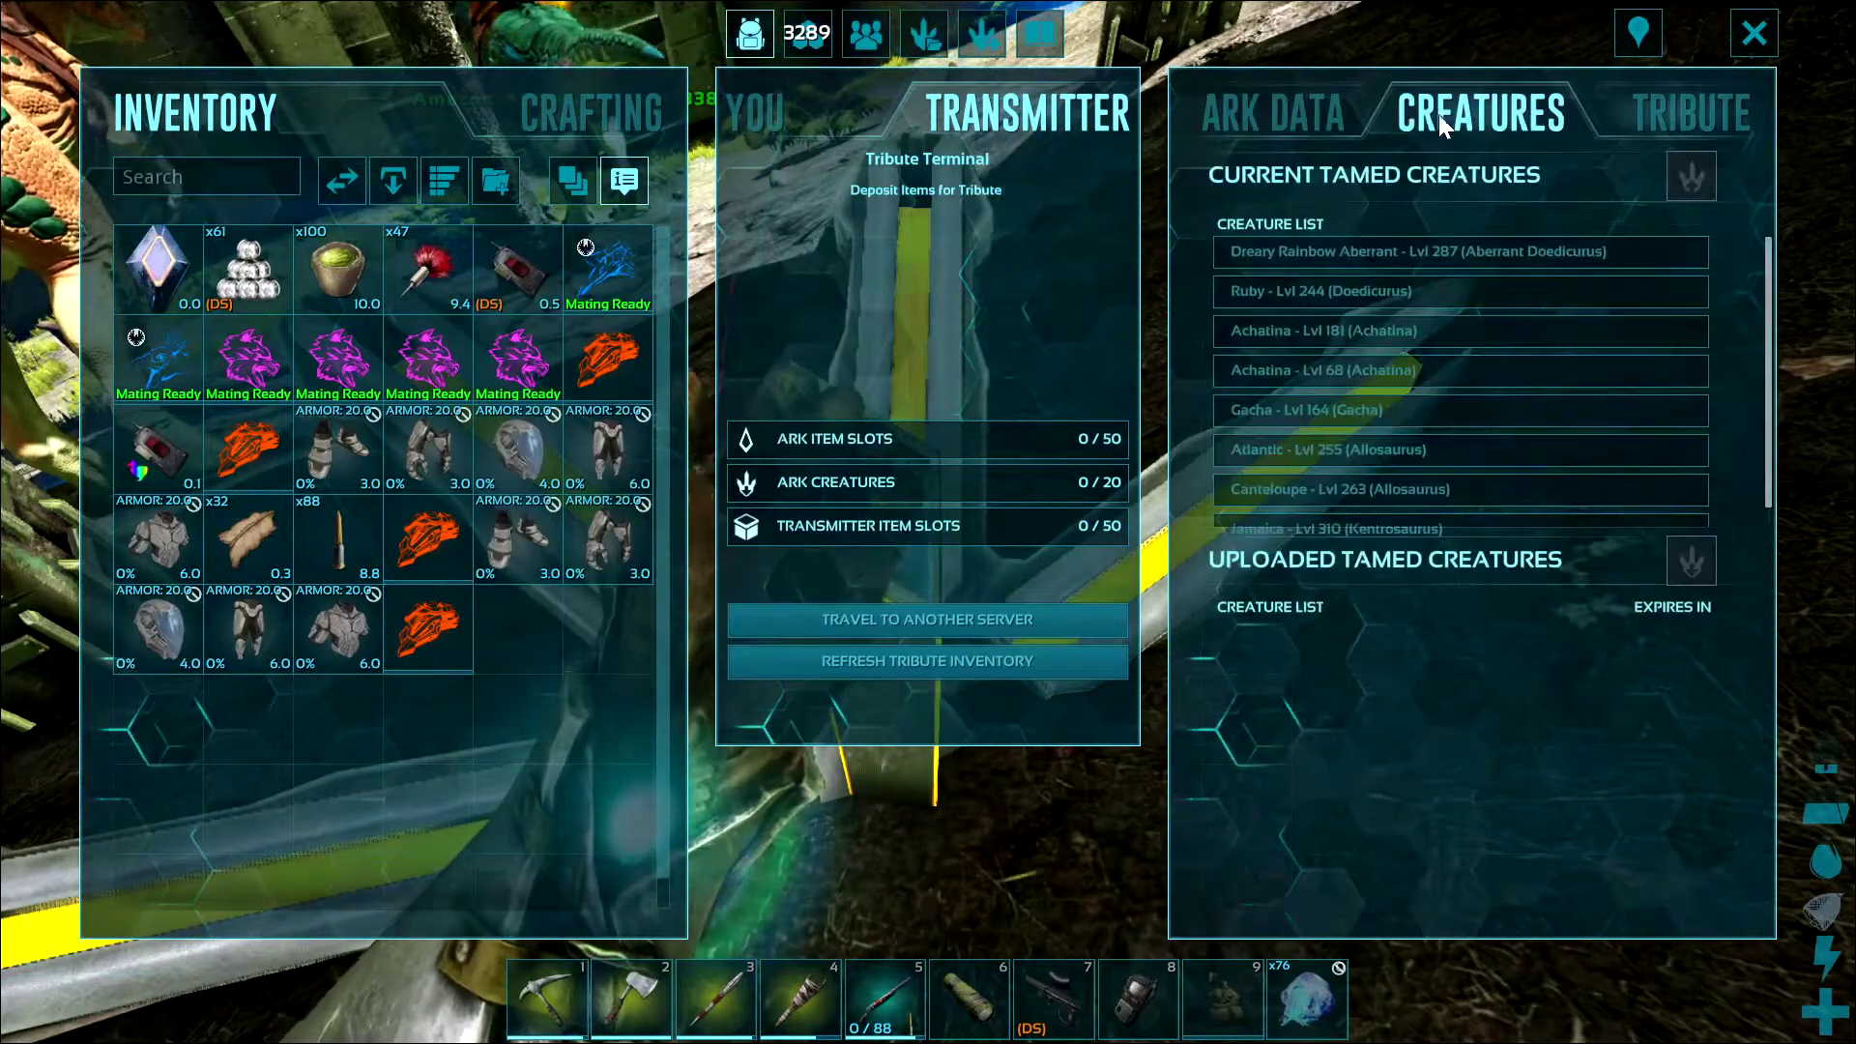
{"action": "left_click", "coordinate": [1276, 110]}
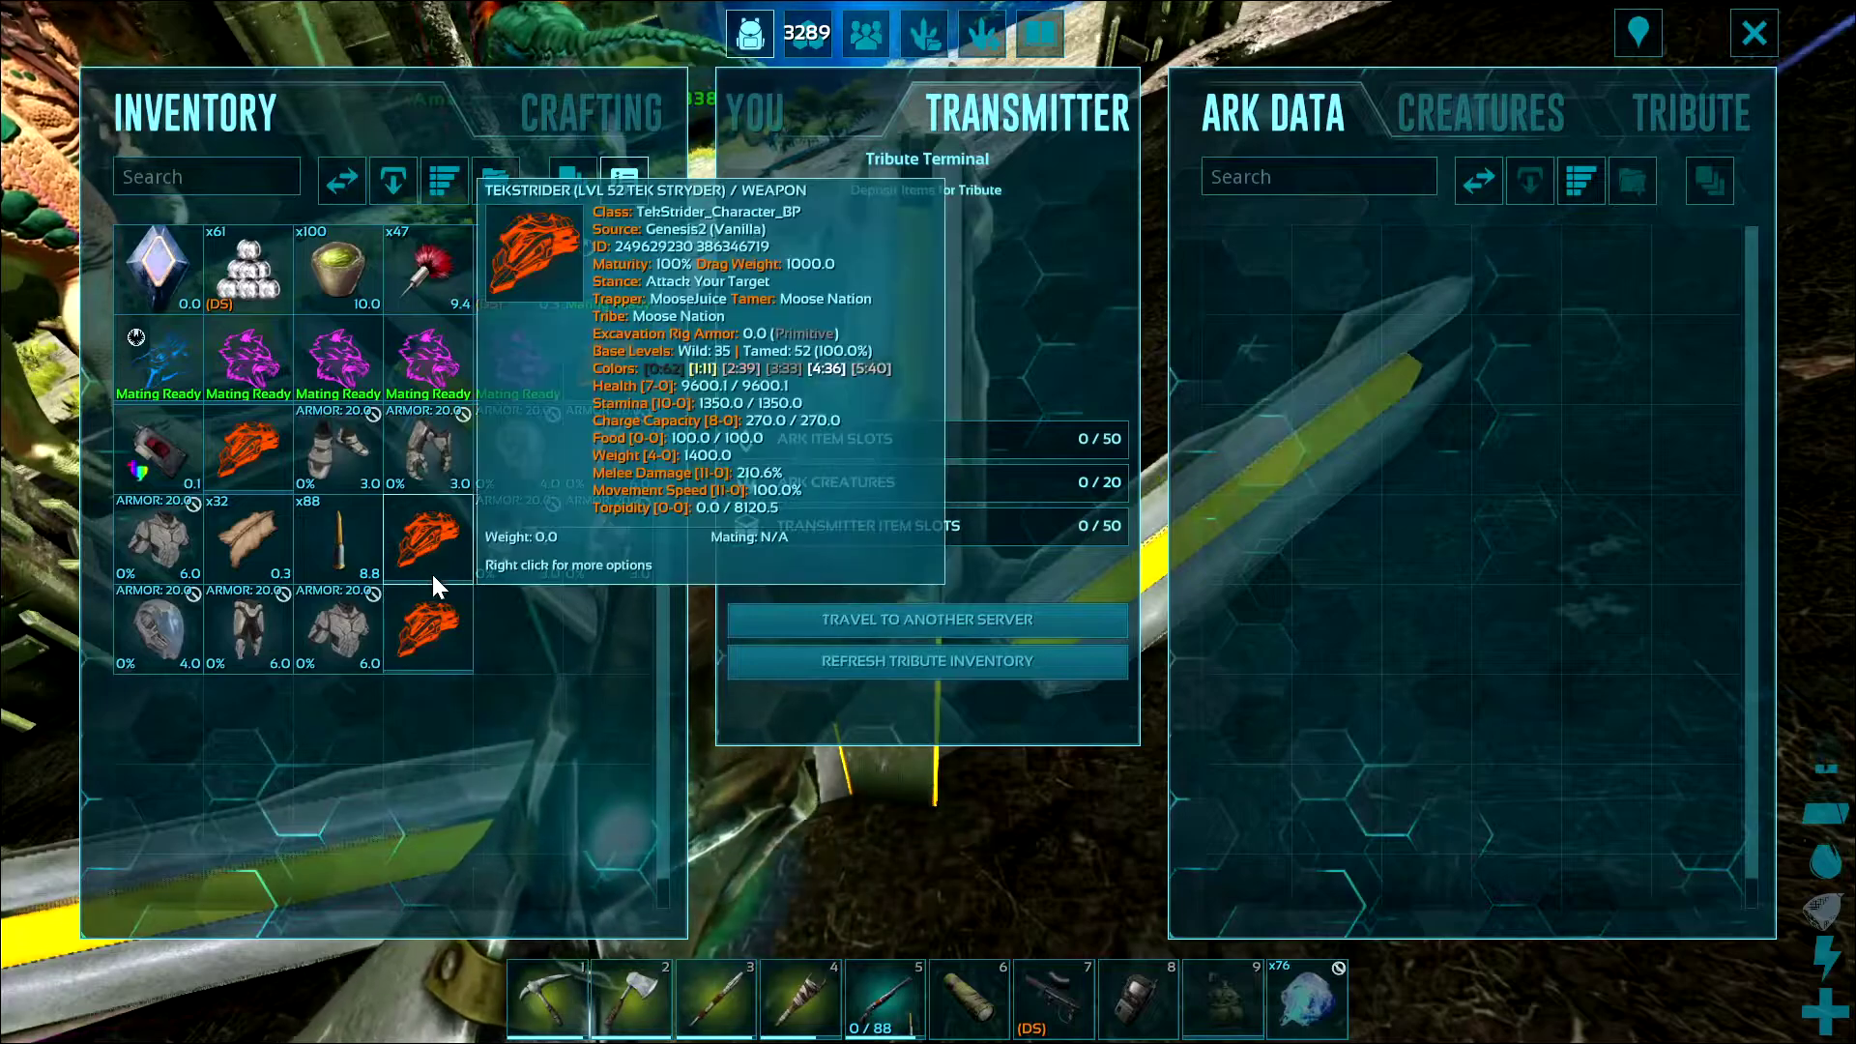
{"action": "mouse_move", "coordinate": [438, 613]}
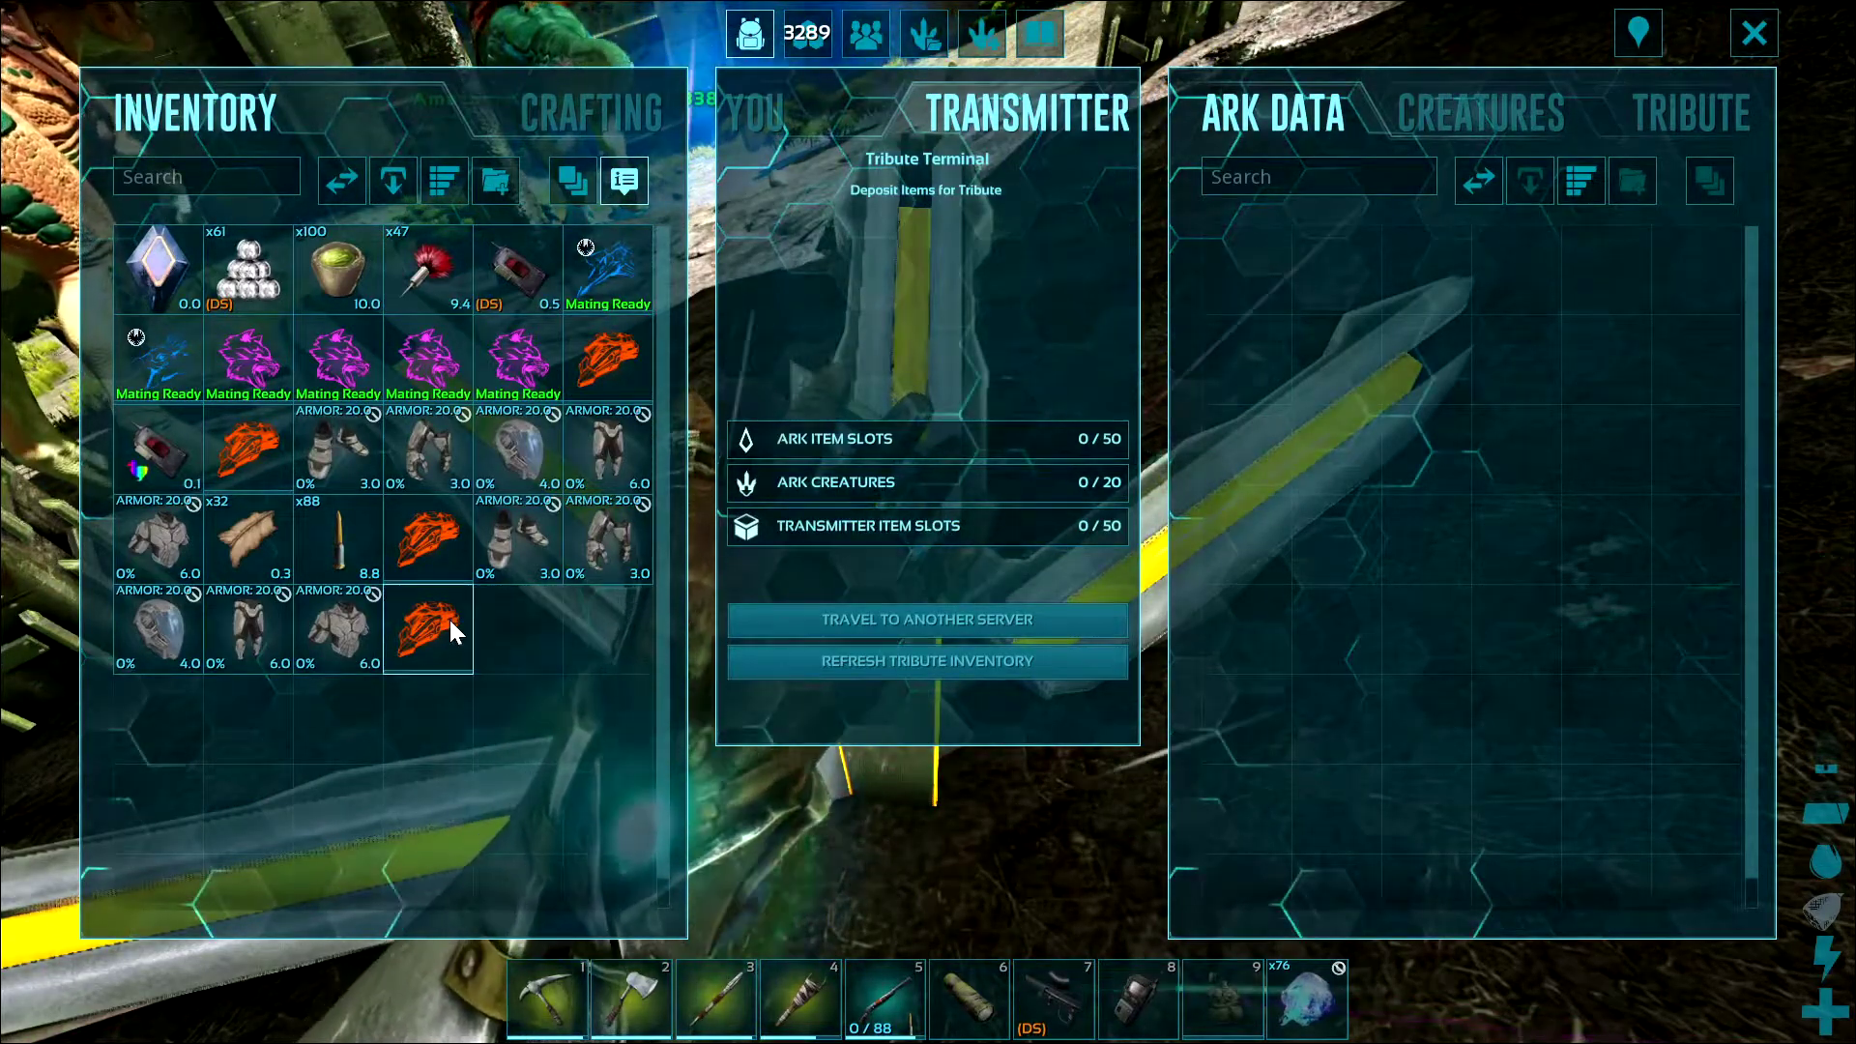
Inspect a stored female Direwolf's details in the inventory, and reopen the terminal to check its ARK data again.
{"action": "mouse_move", "coordinate": [288, 374]}
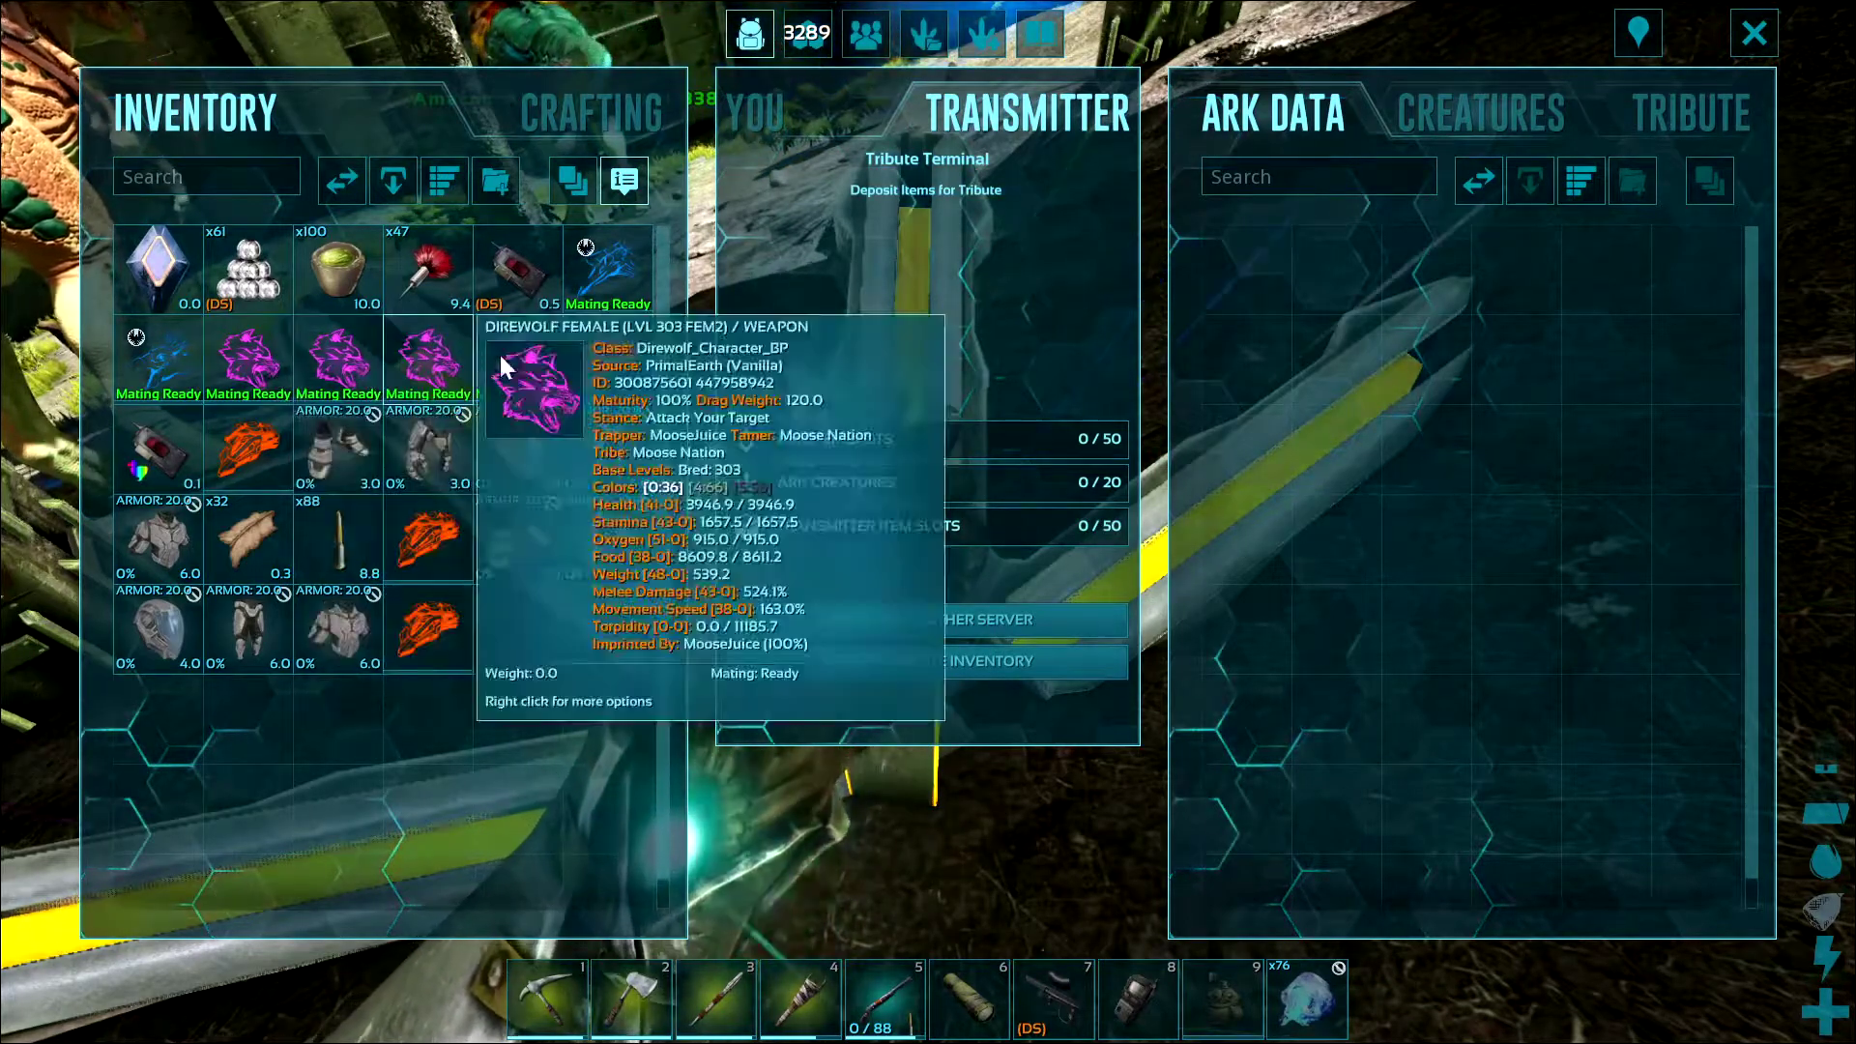
{"action": "mouse_move", "coordinate": [627, 346]}
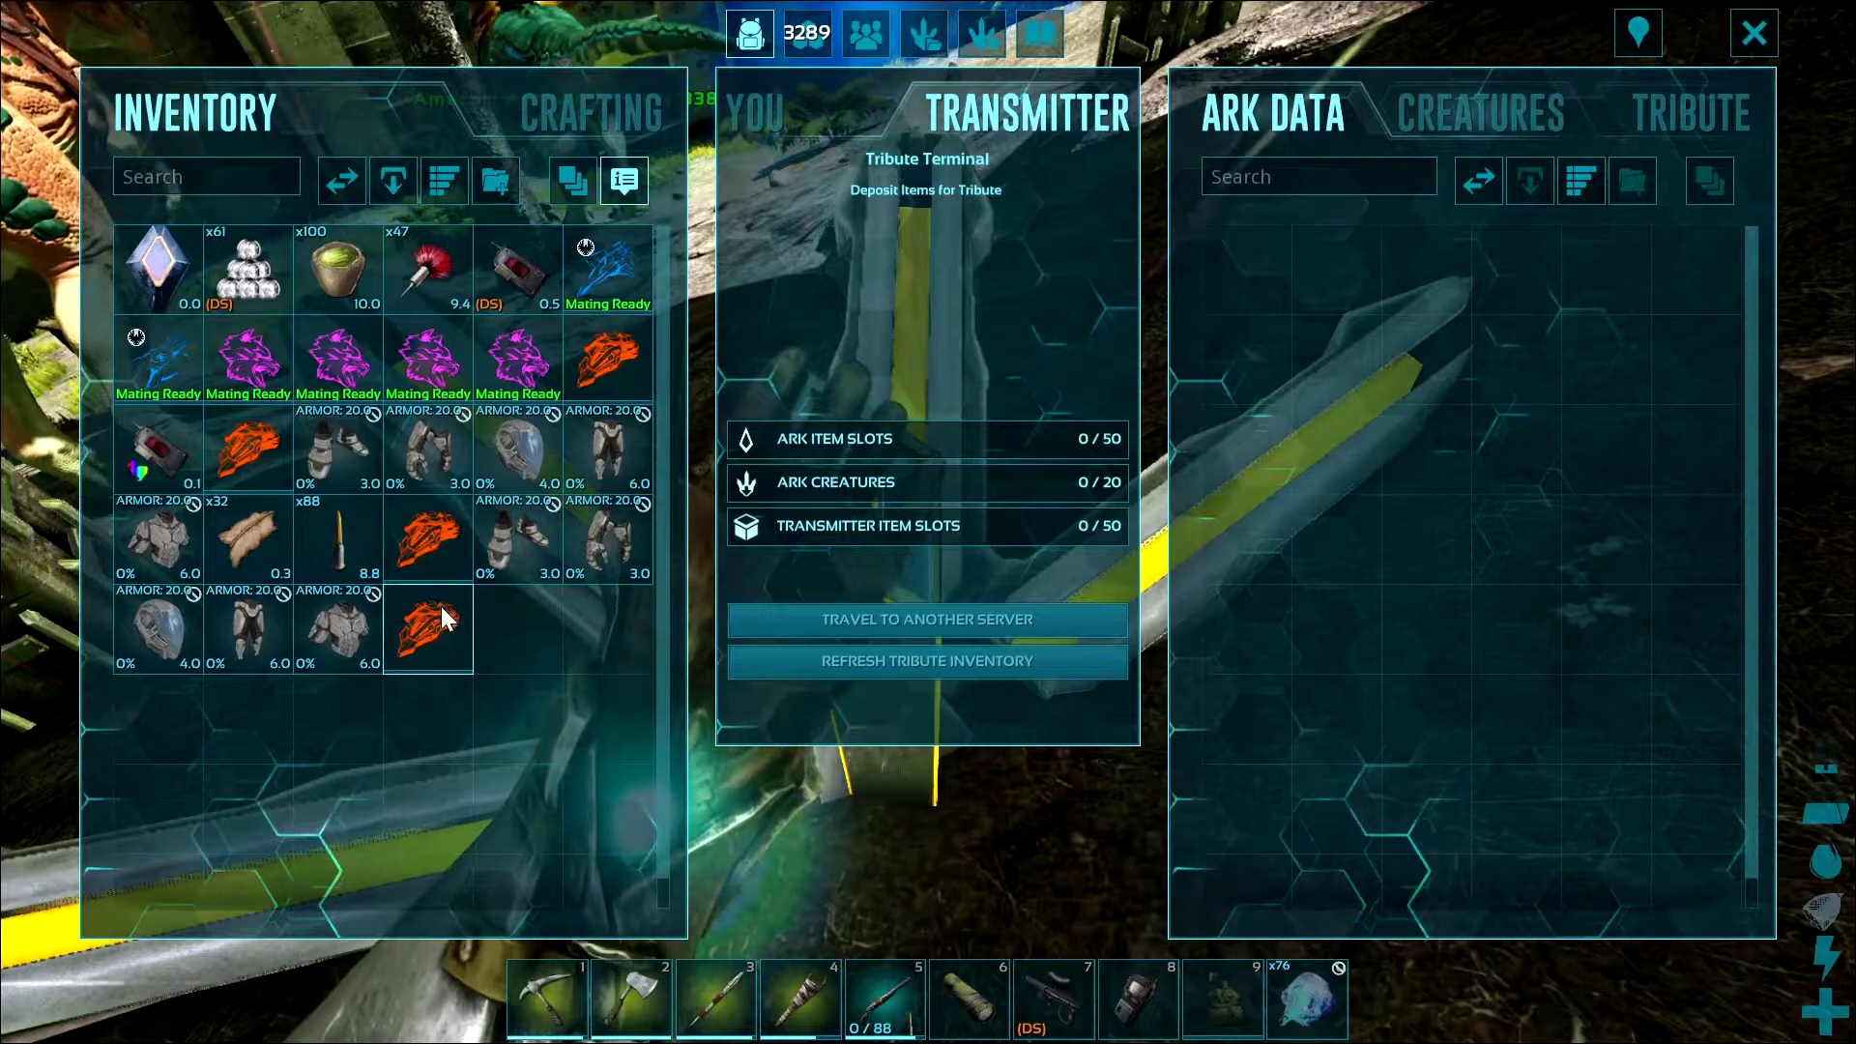
{"action": "left_click", "coordinate": [1775, 52]}
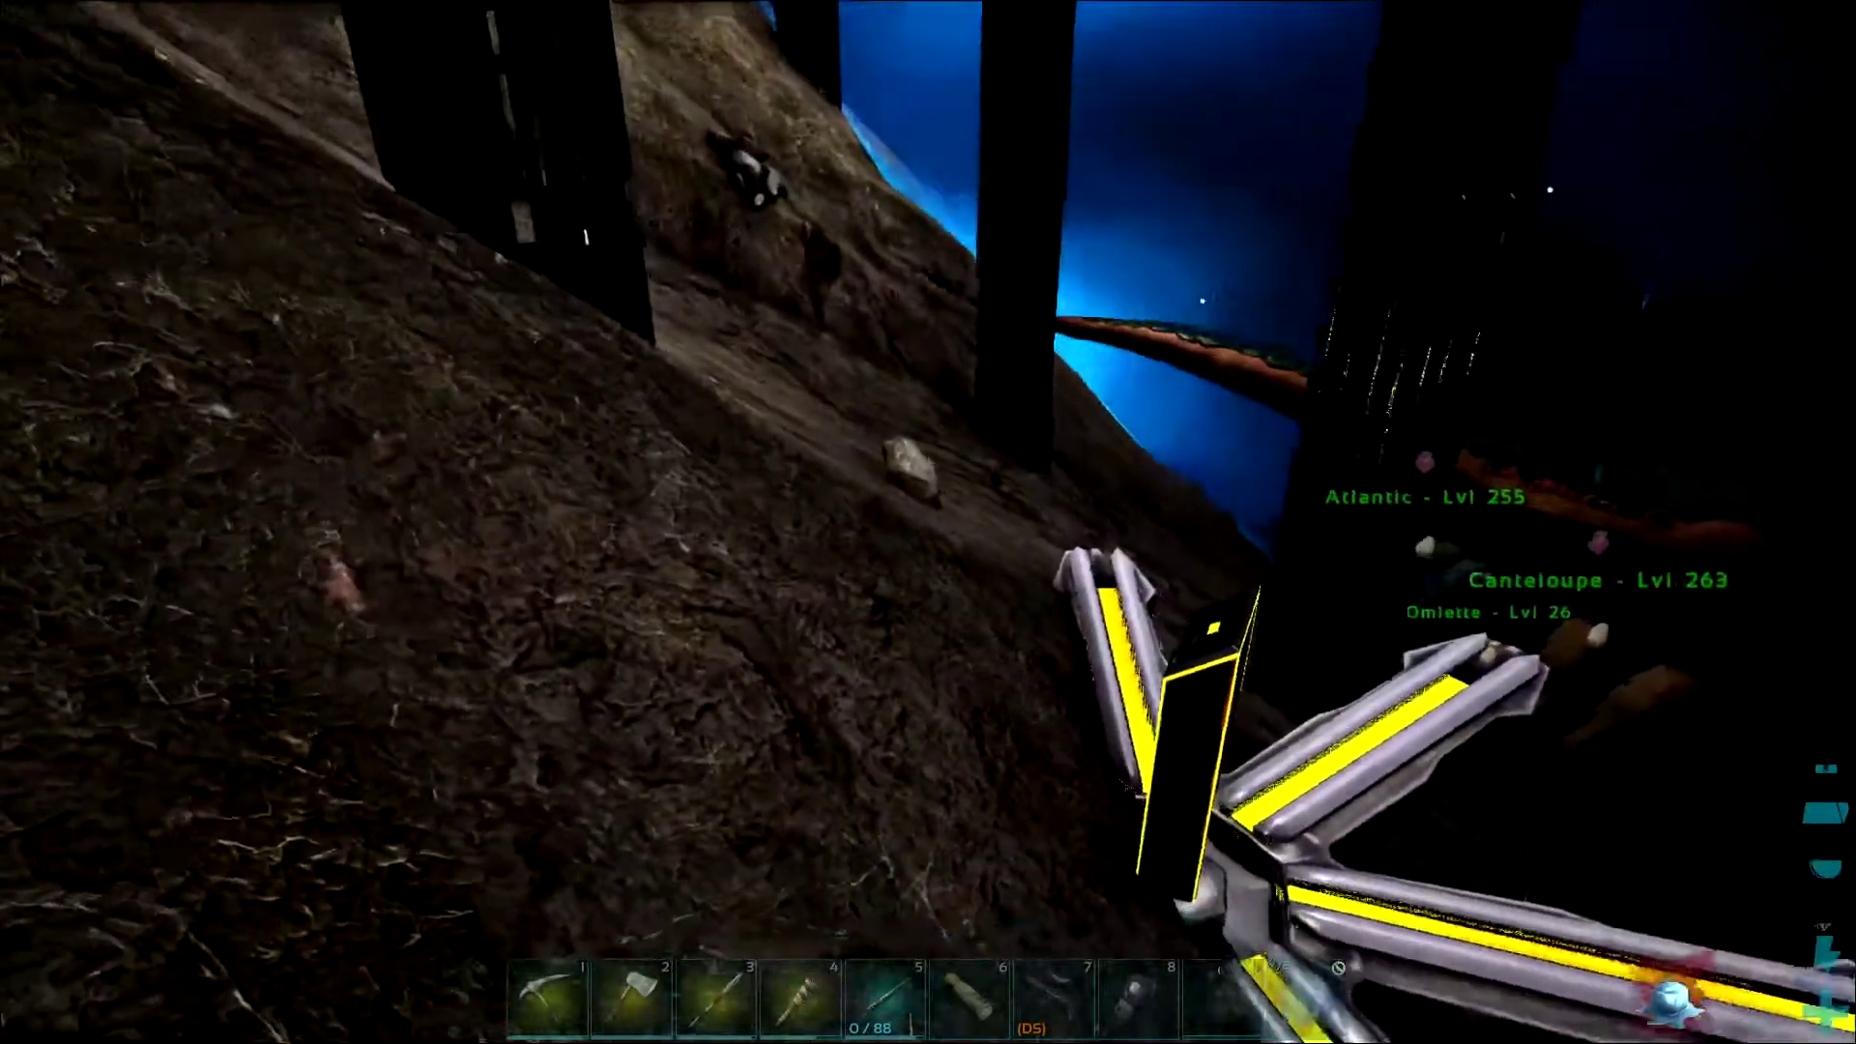
{"action": "key", "text": "e"}
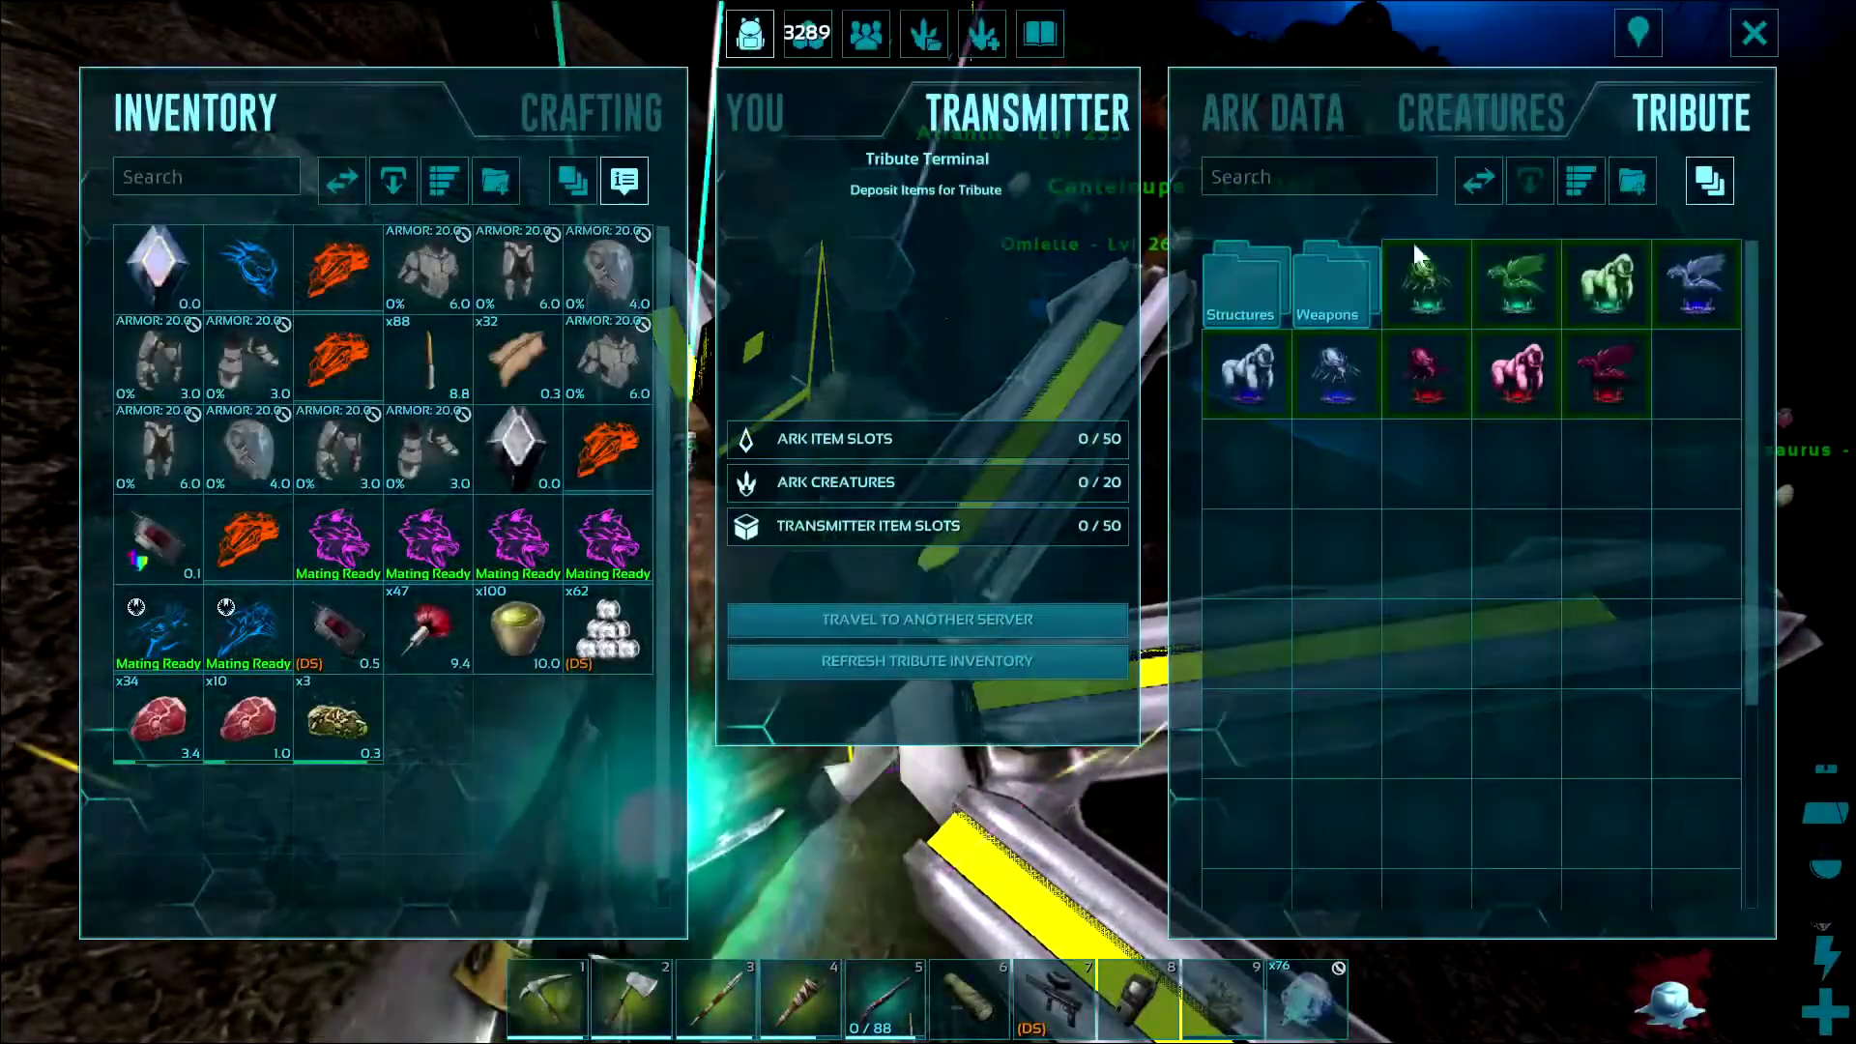
{"action": "left_click", "coordinate": [1297, 135]}
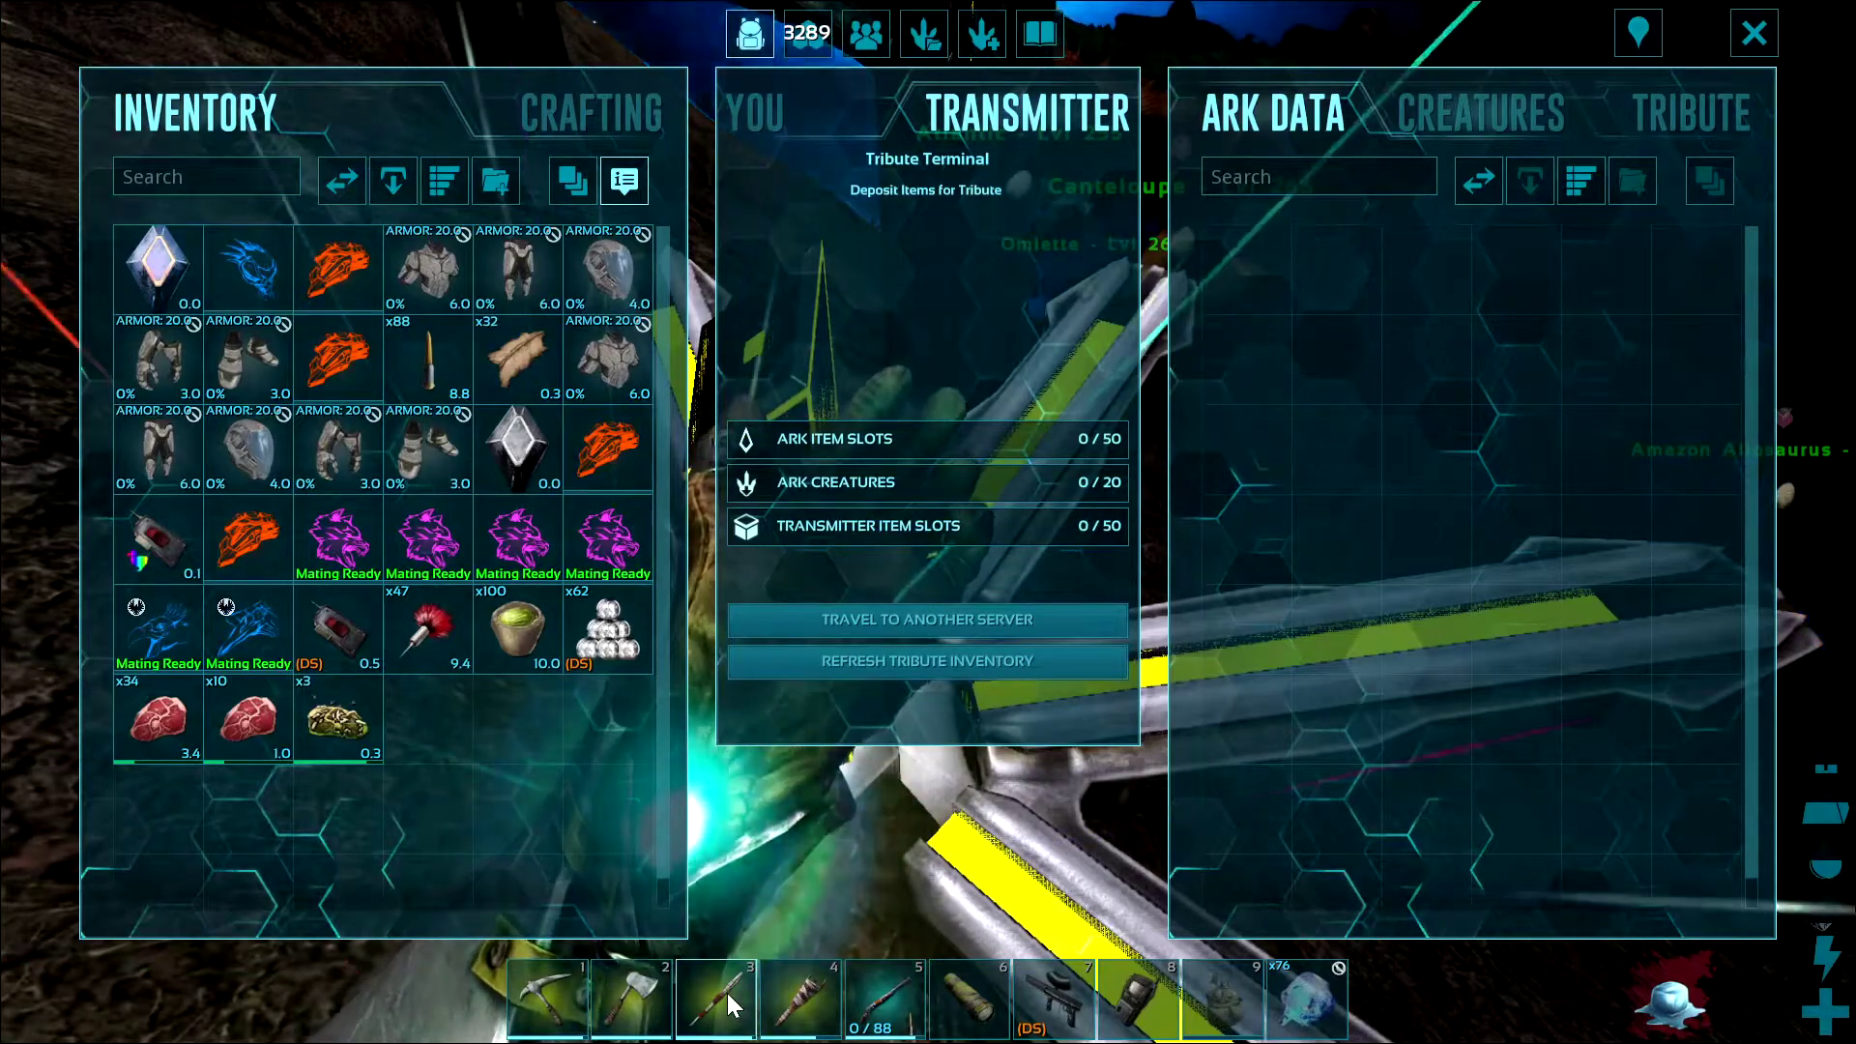
Switch to the GameServerApp dashboard in the browser, start a new shop pack and look over its Delivery section.
{"action": "key", "text": "alt+Tab"}
{"action": "left_click", "coordinate": [858, 1027]}
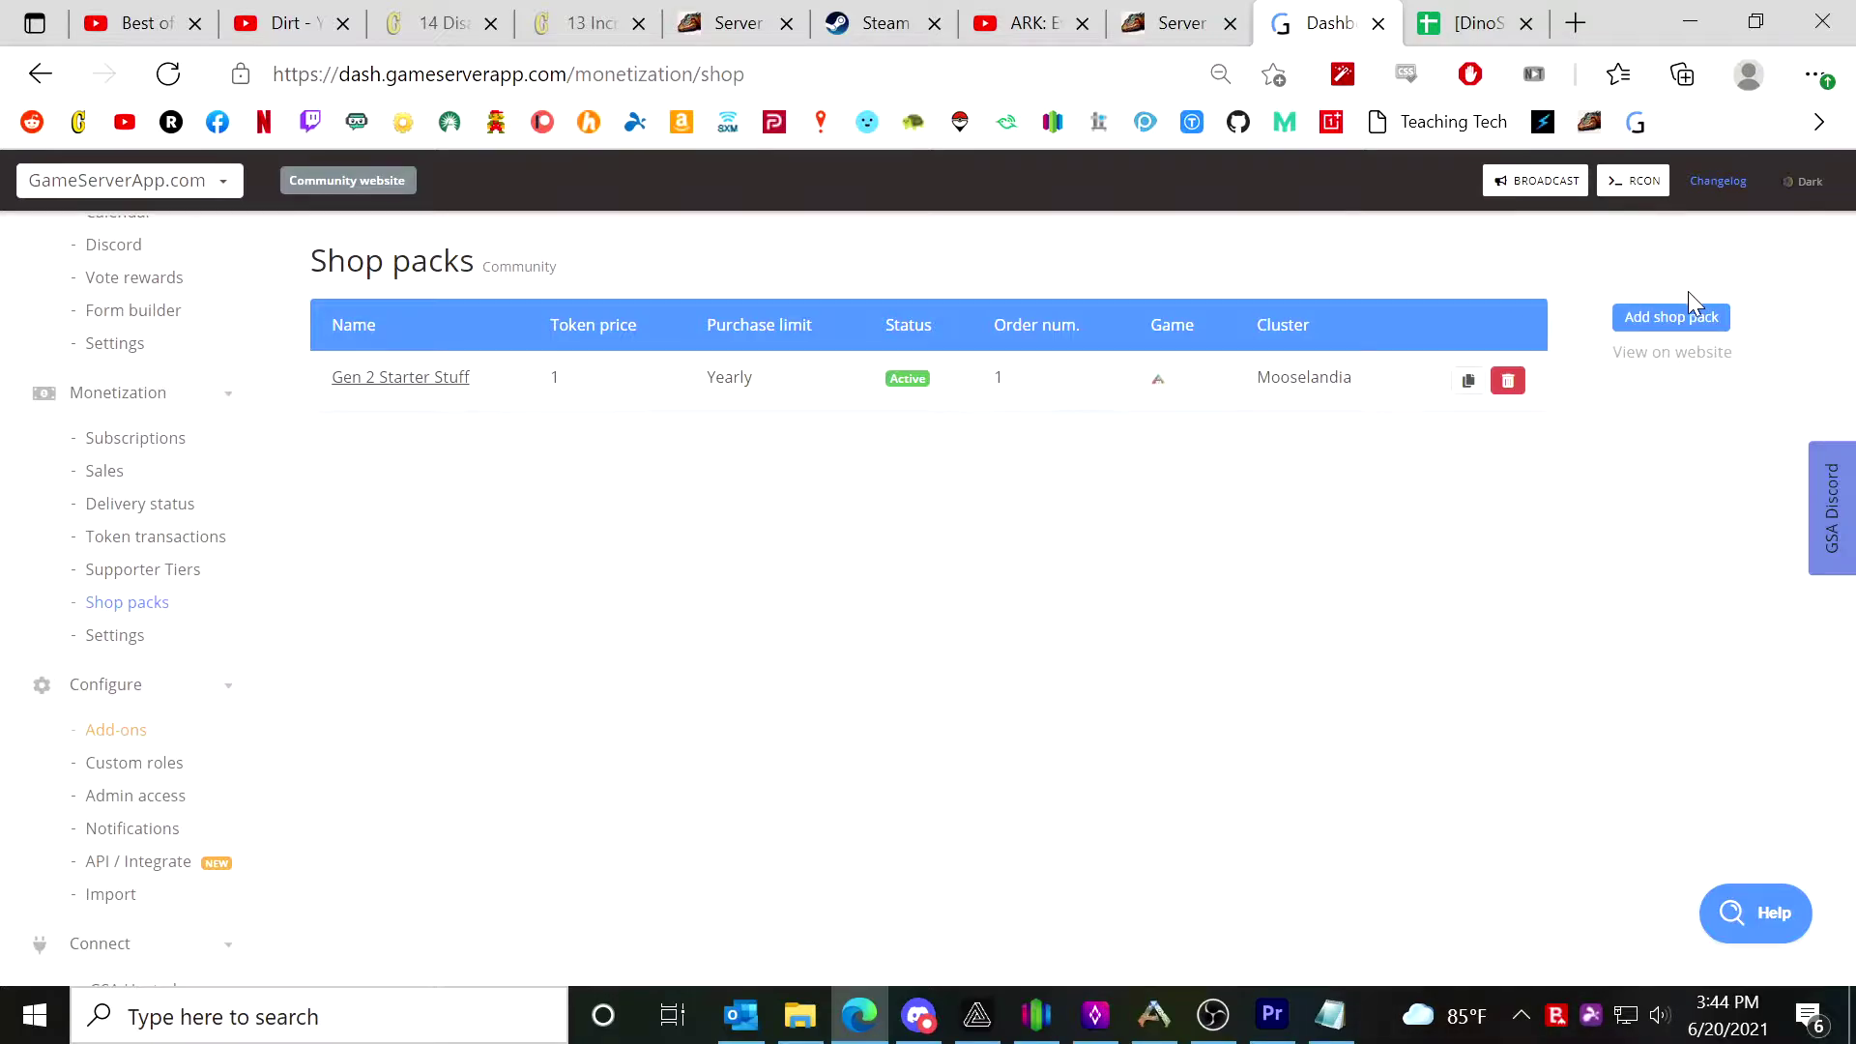
{"action": "left_click", "coordinate": [1681, 323]}
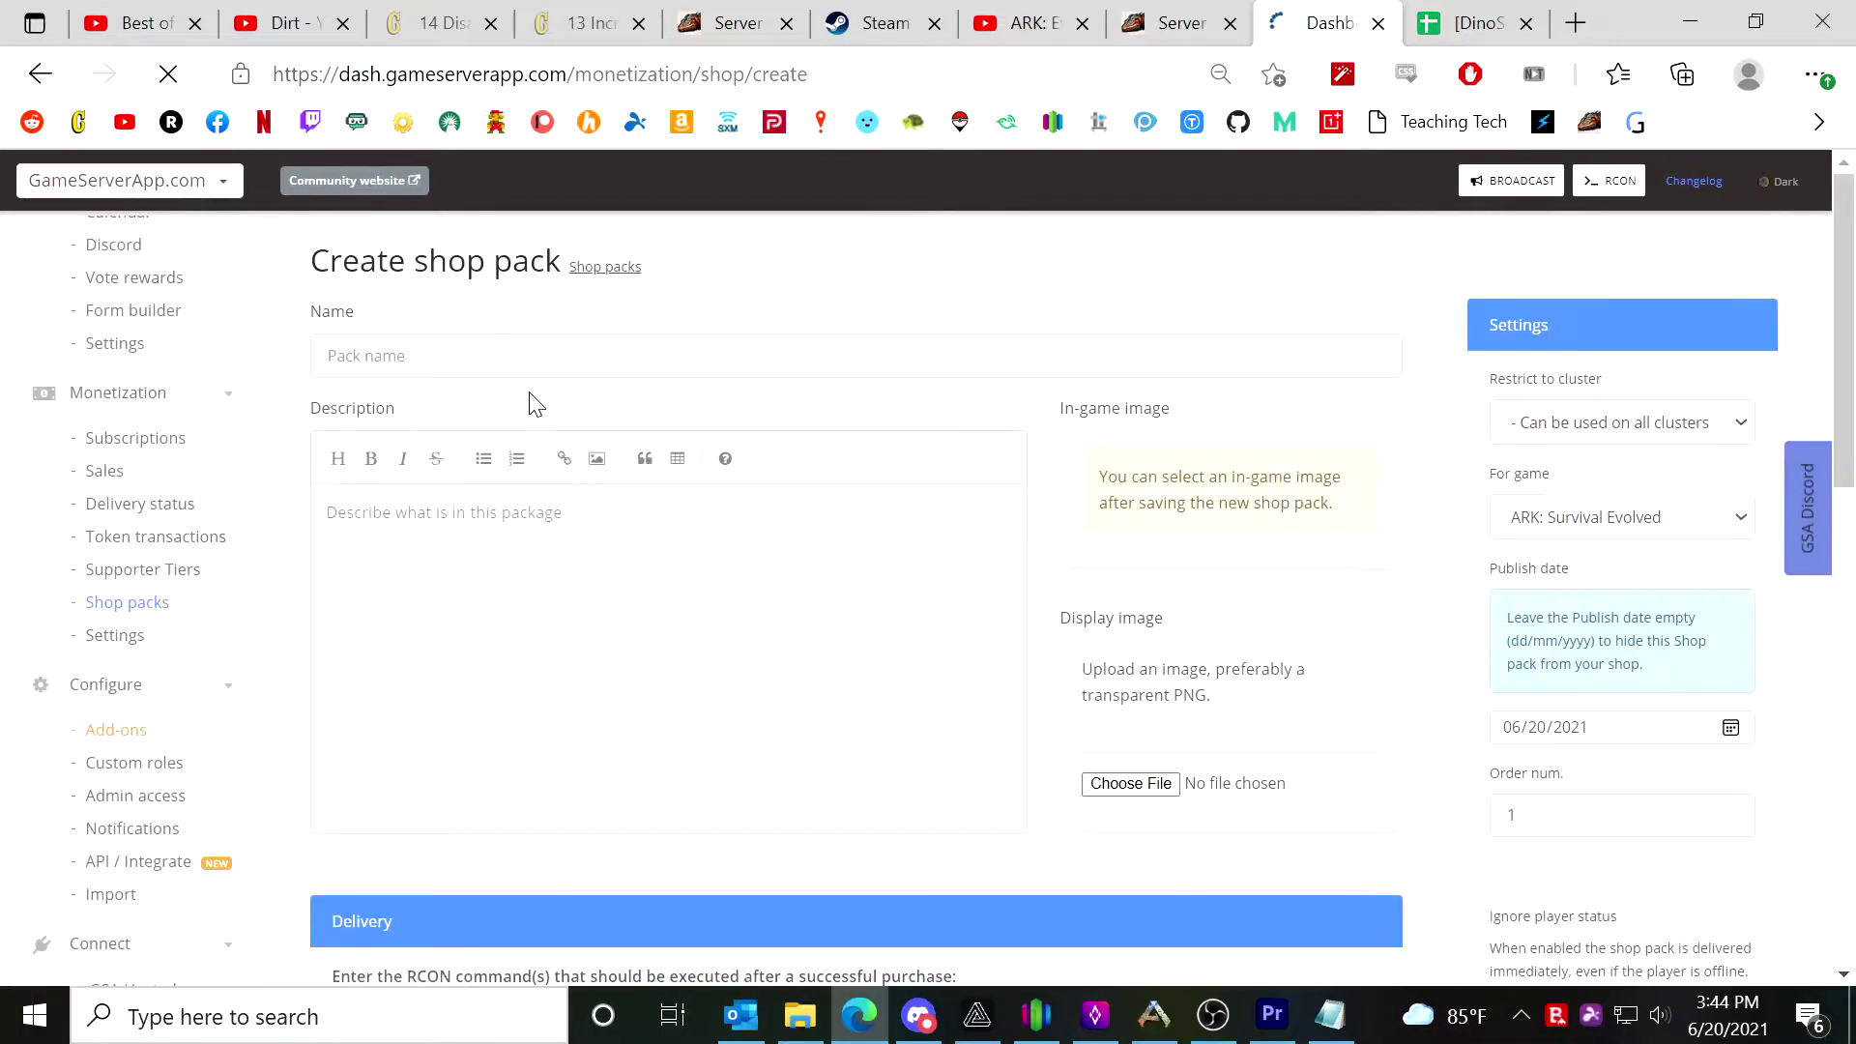
{"action": "scroll", "coordinate": [585, 606], "scroll_direction": "down", "scroll_amount": 5}
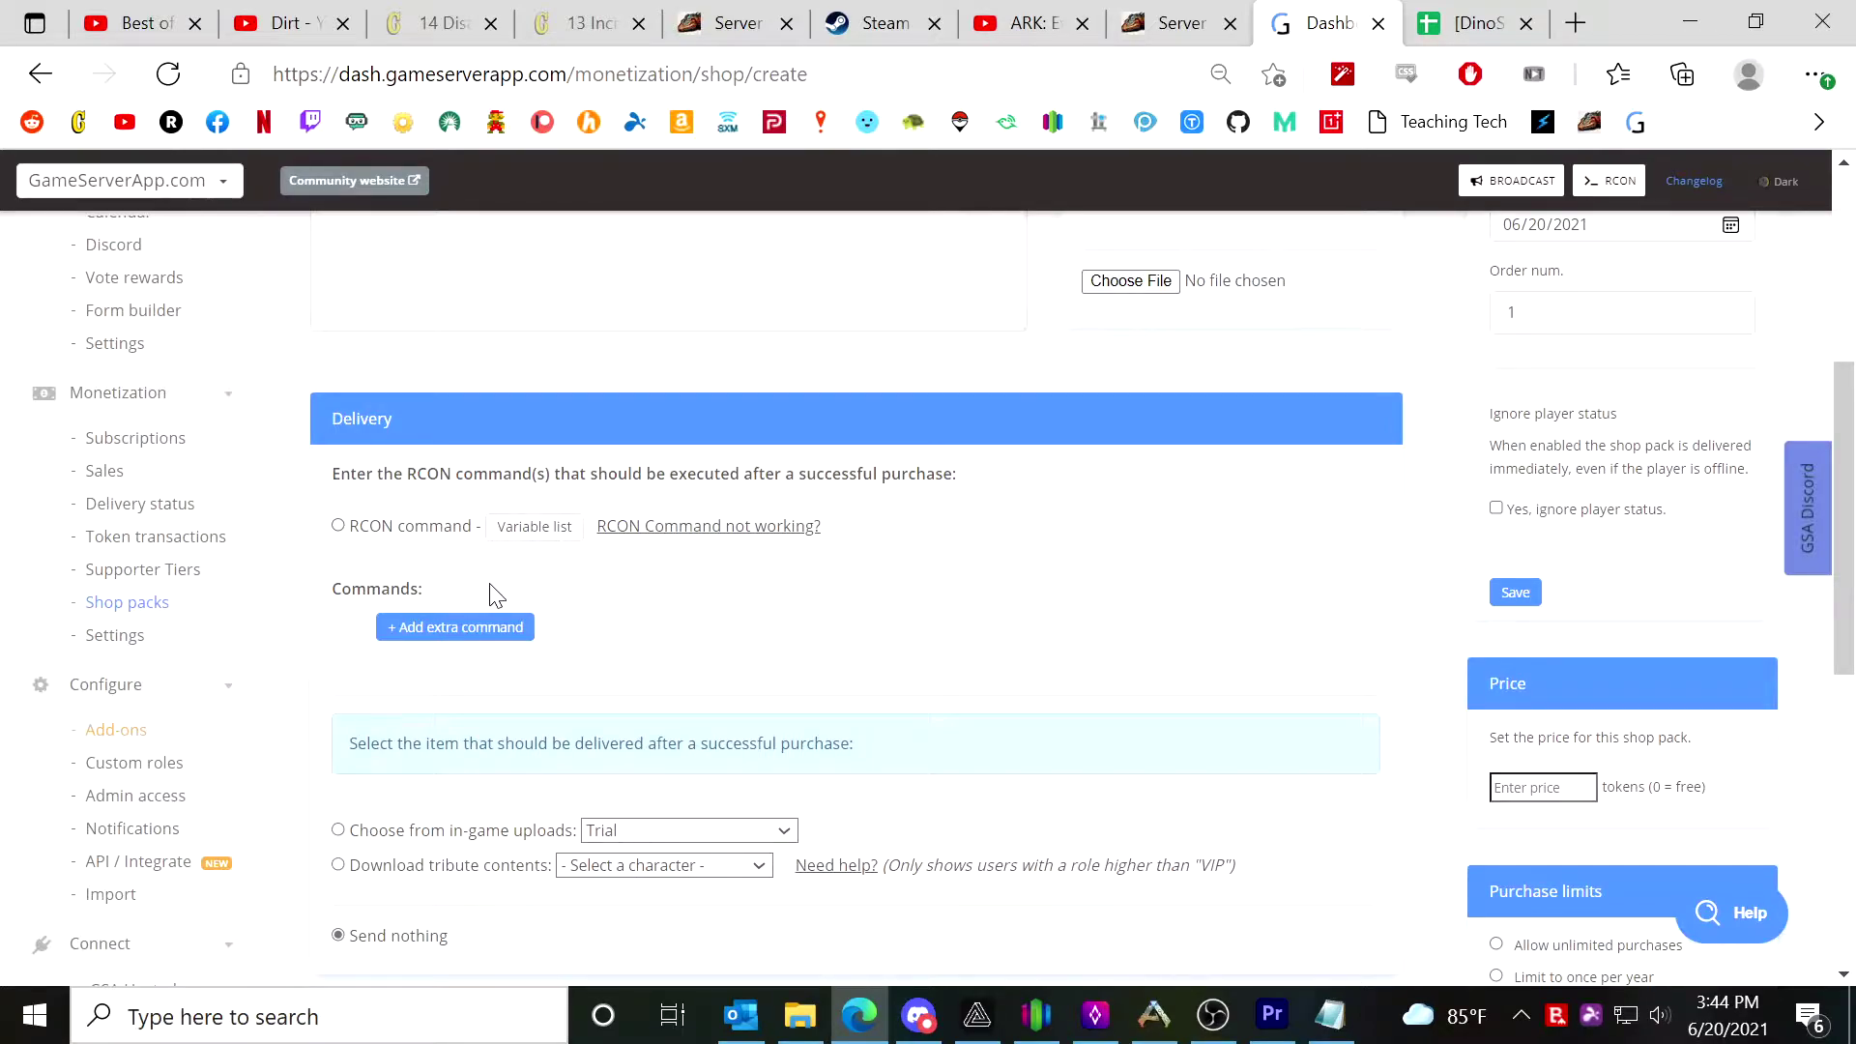
{"action": "scroll", "coordinate": [857, 797], "scroll_direction": "up", "scroll_amount": 5}
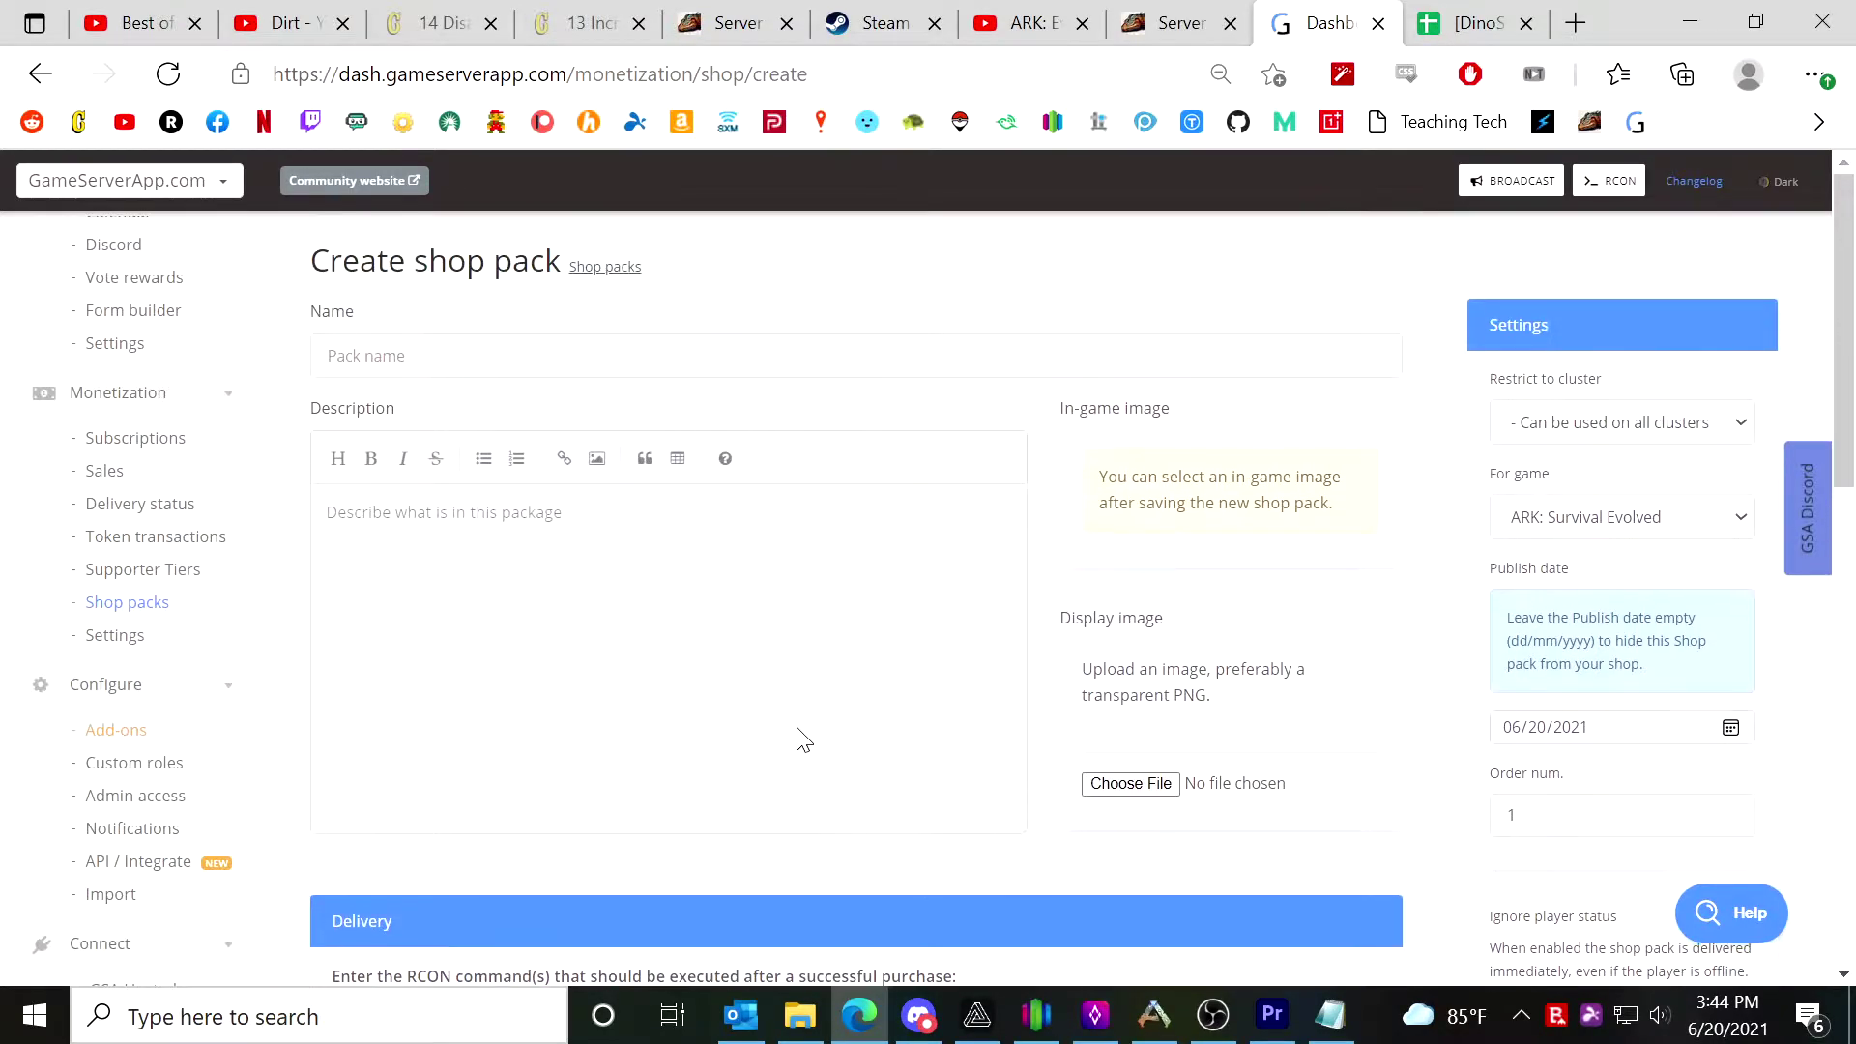
{"action": "scroll", "coordinate": [810, 717], "scroll_direction": "down", "scroll_amount": 5}
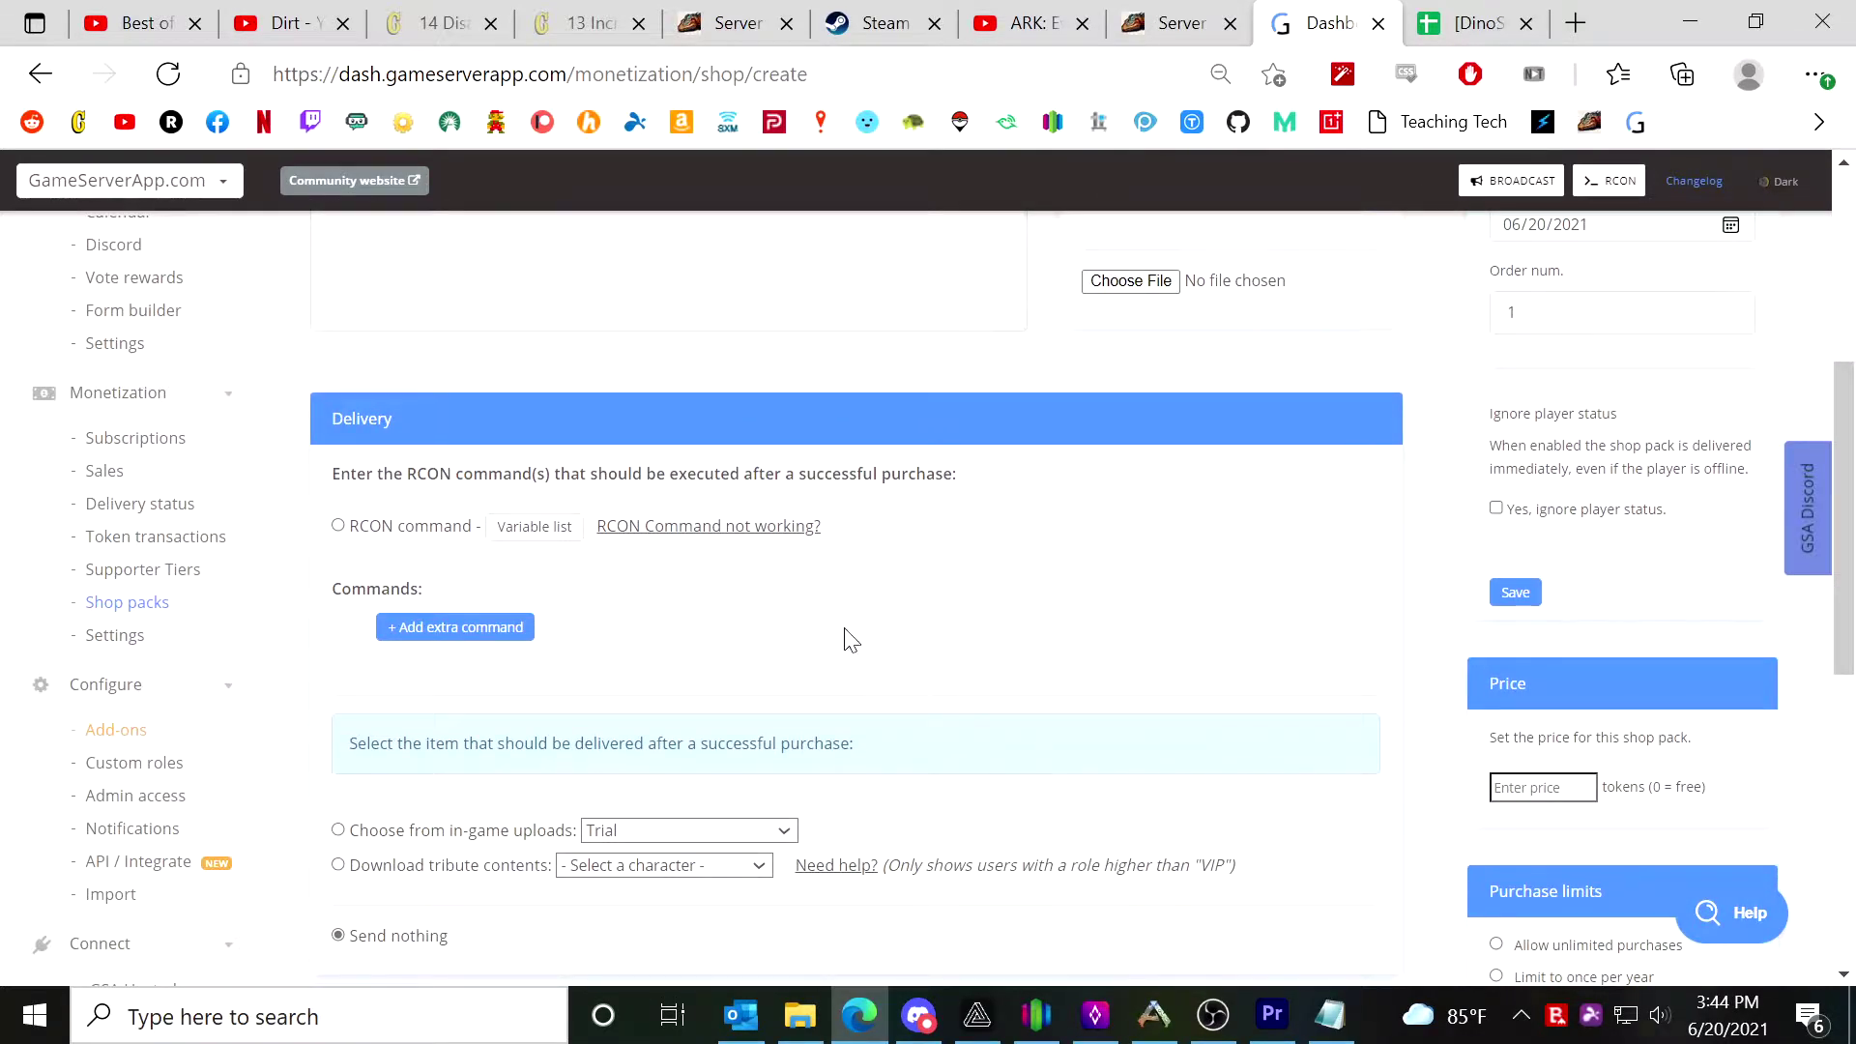
Highlight the Delivery instruction about RCON commands executed after a successful purchase, and return to the start of the form.
{"action": "left_click_drag", "start_coordinate": [730, 580], "coordinate": [340, 473]}
{"action": "left_click", "coordinate": [1079, 497]}
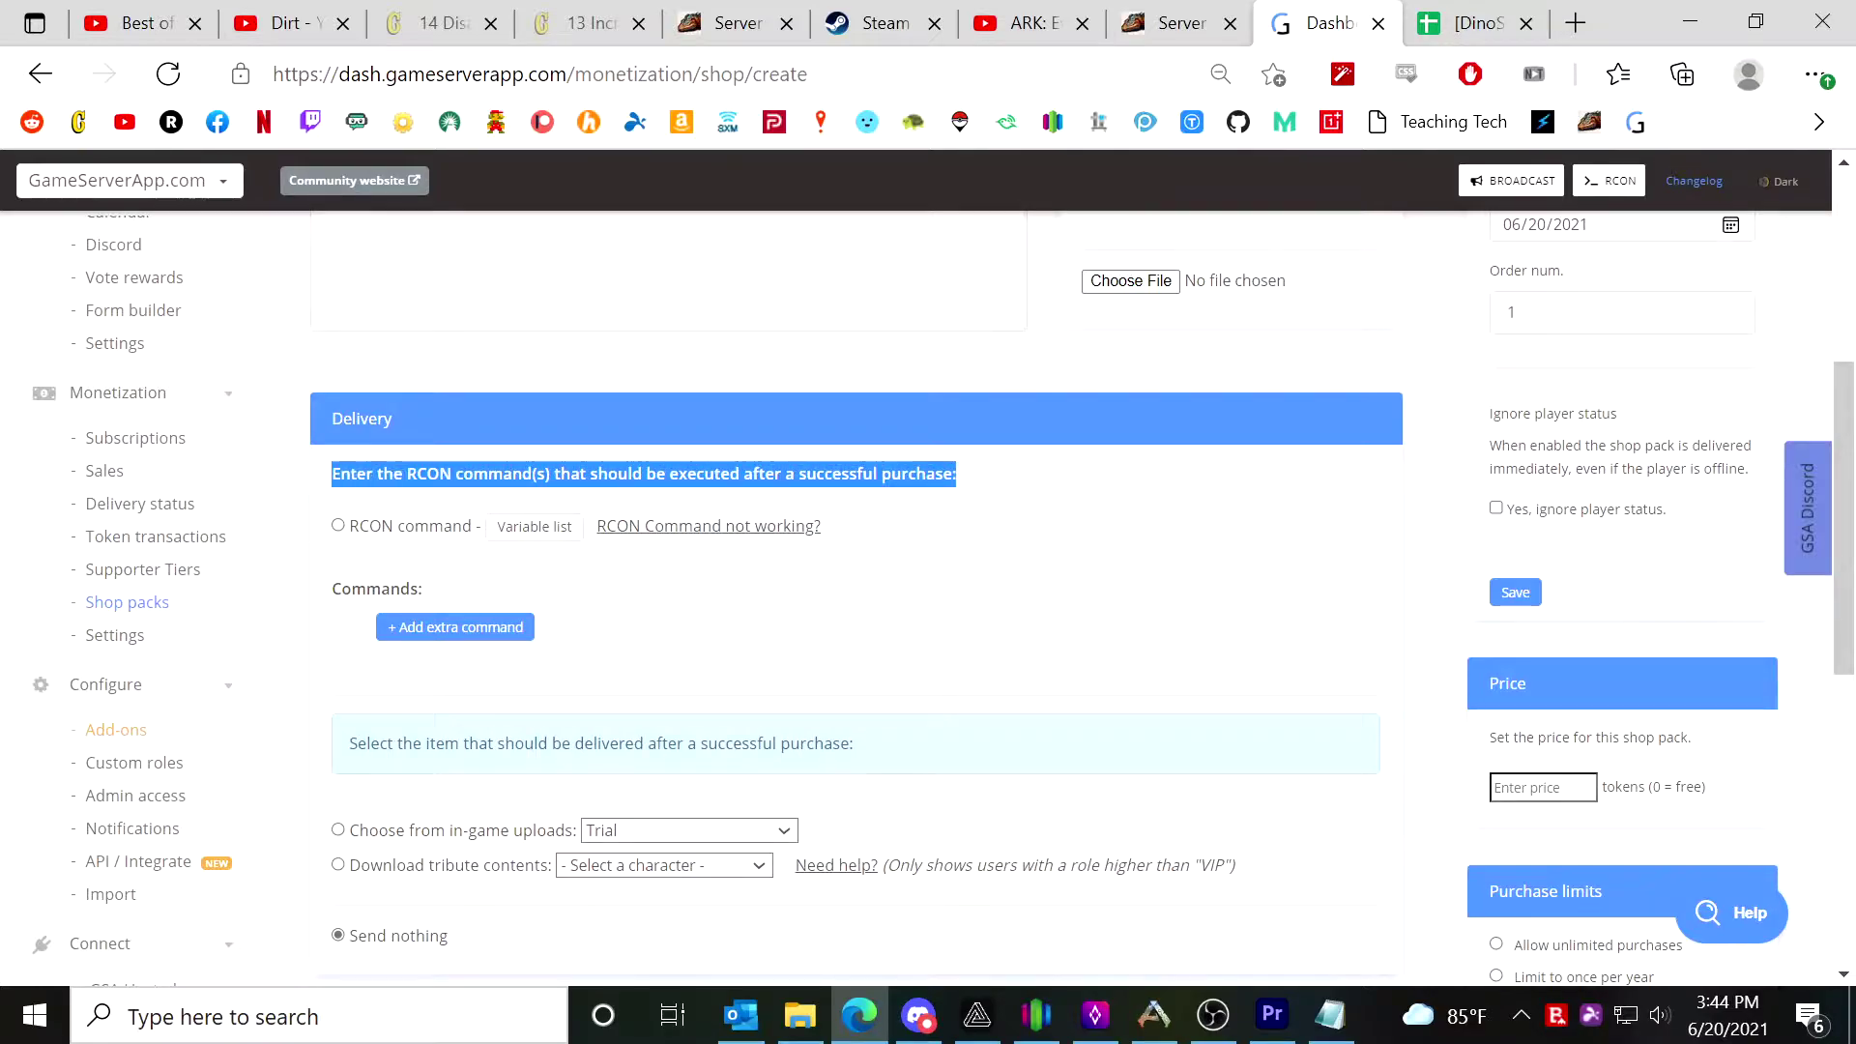
{"action": "triple_click", "coordinate": [353, 474]}
{"action": "left_click", "coordinate": [1093, 465]}
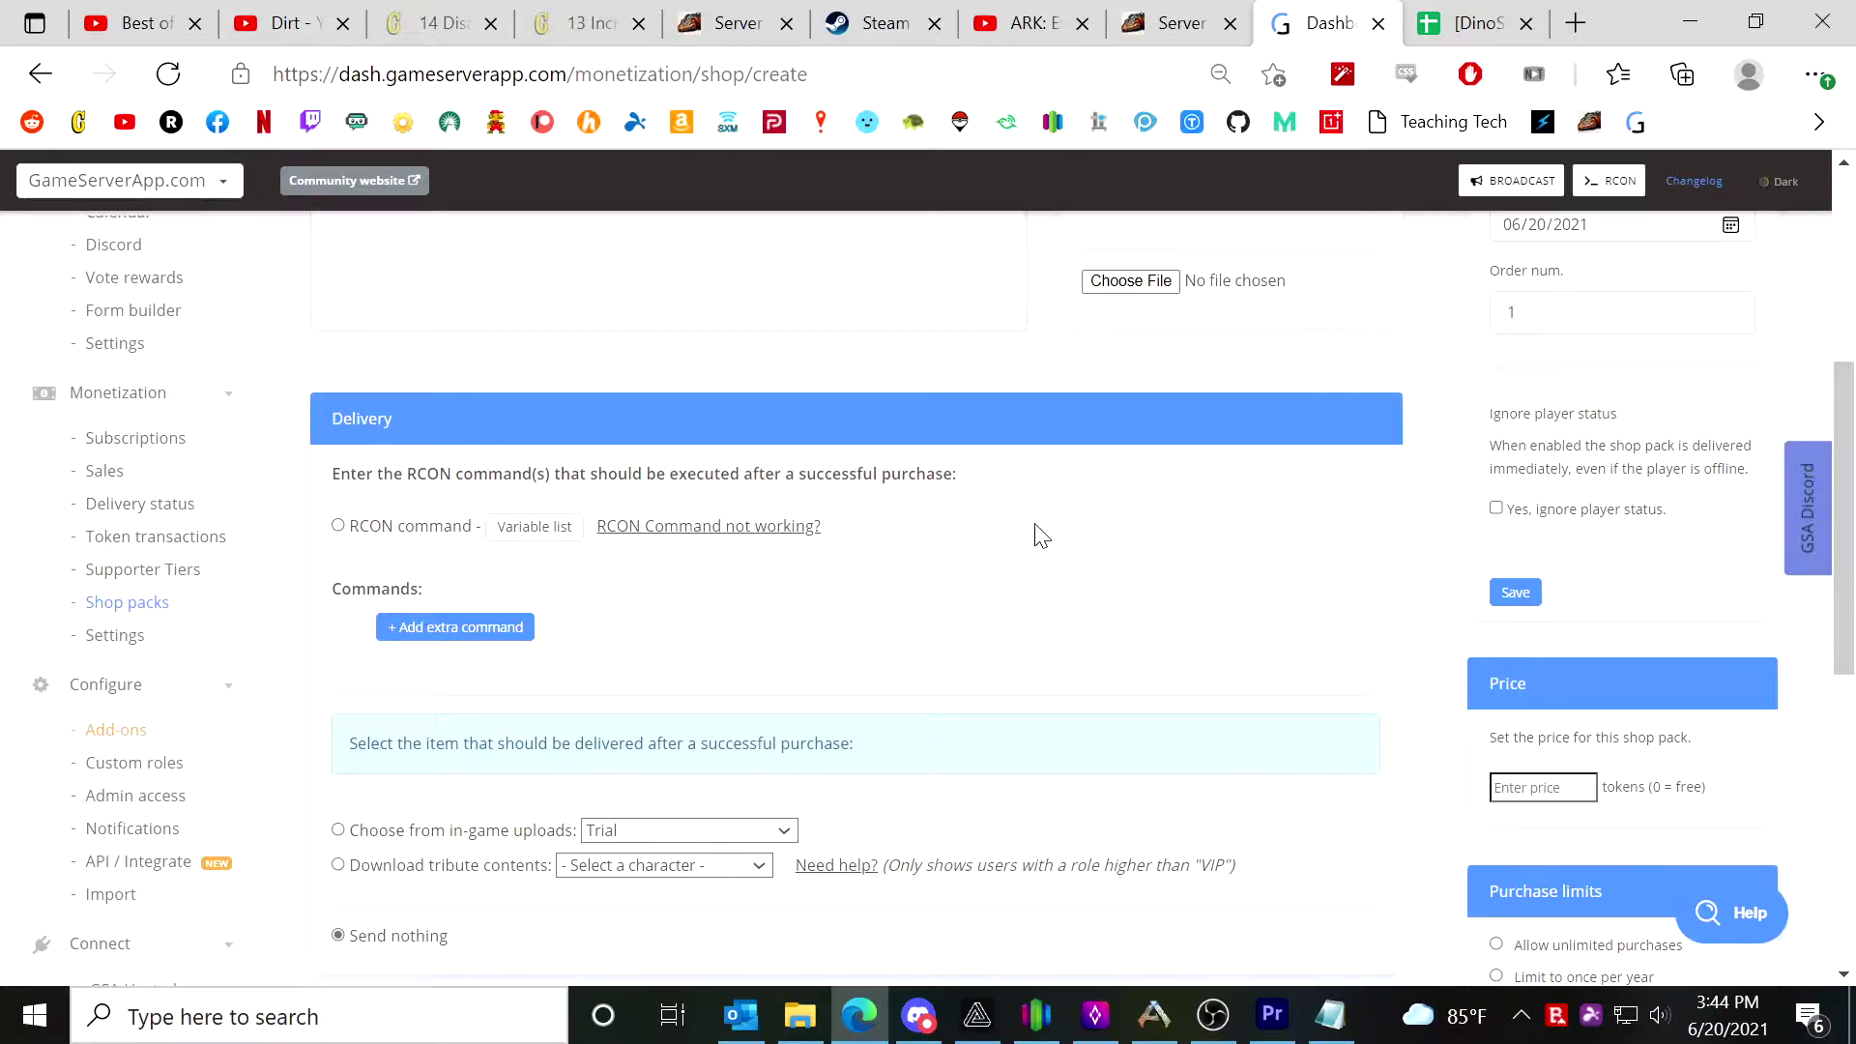
{"action": "scroll", "coordinate": [1042, 535], "scroll_direction": "up", "scroll_amount": 5}
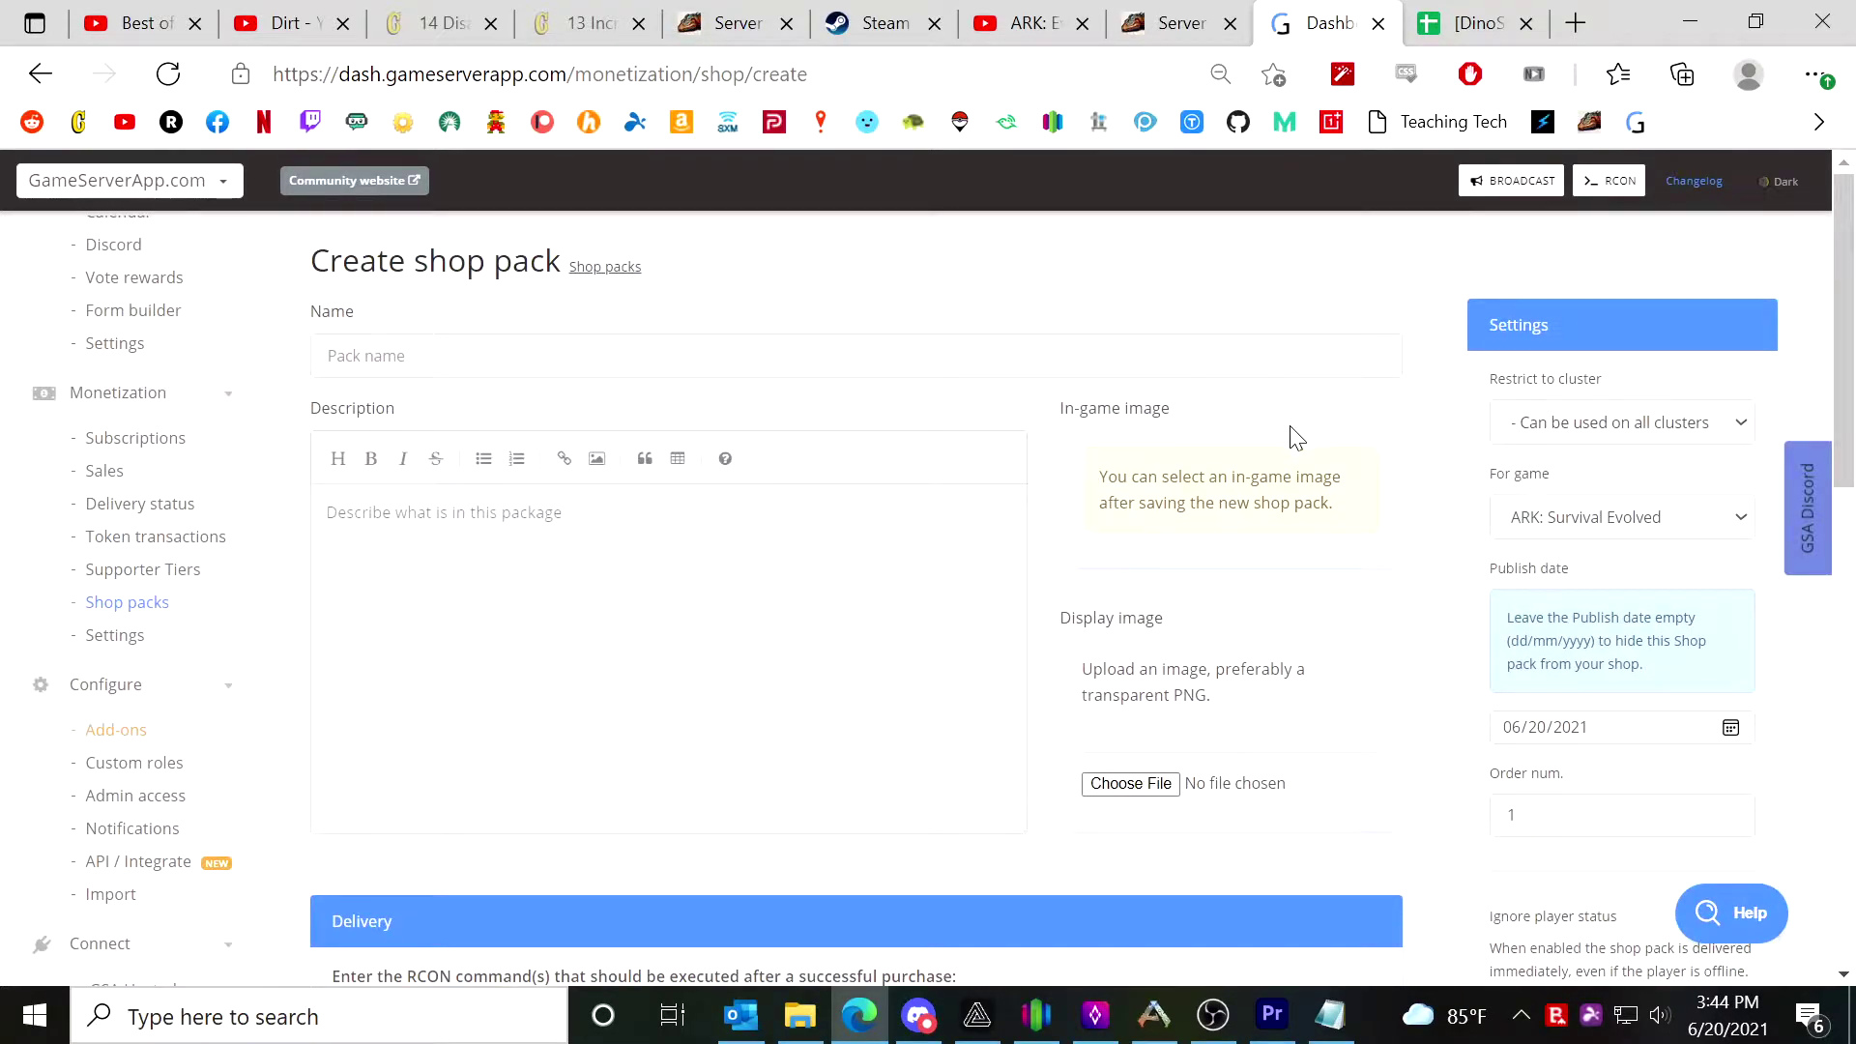
Switch to the DinoStorage2 spreadsheet and look through the parameters on its SpawnDino_DS sheet.
{"action": "left_click", "coordinate": [1472, 22]}
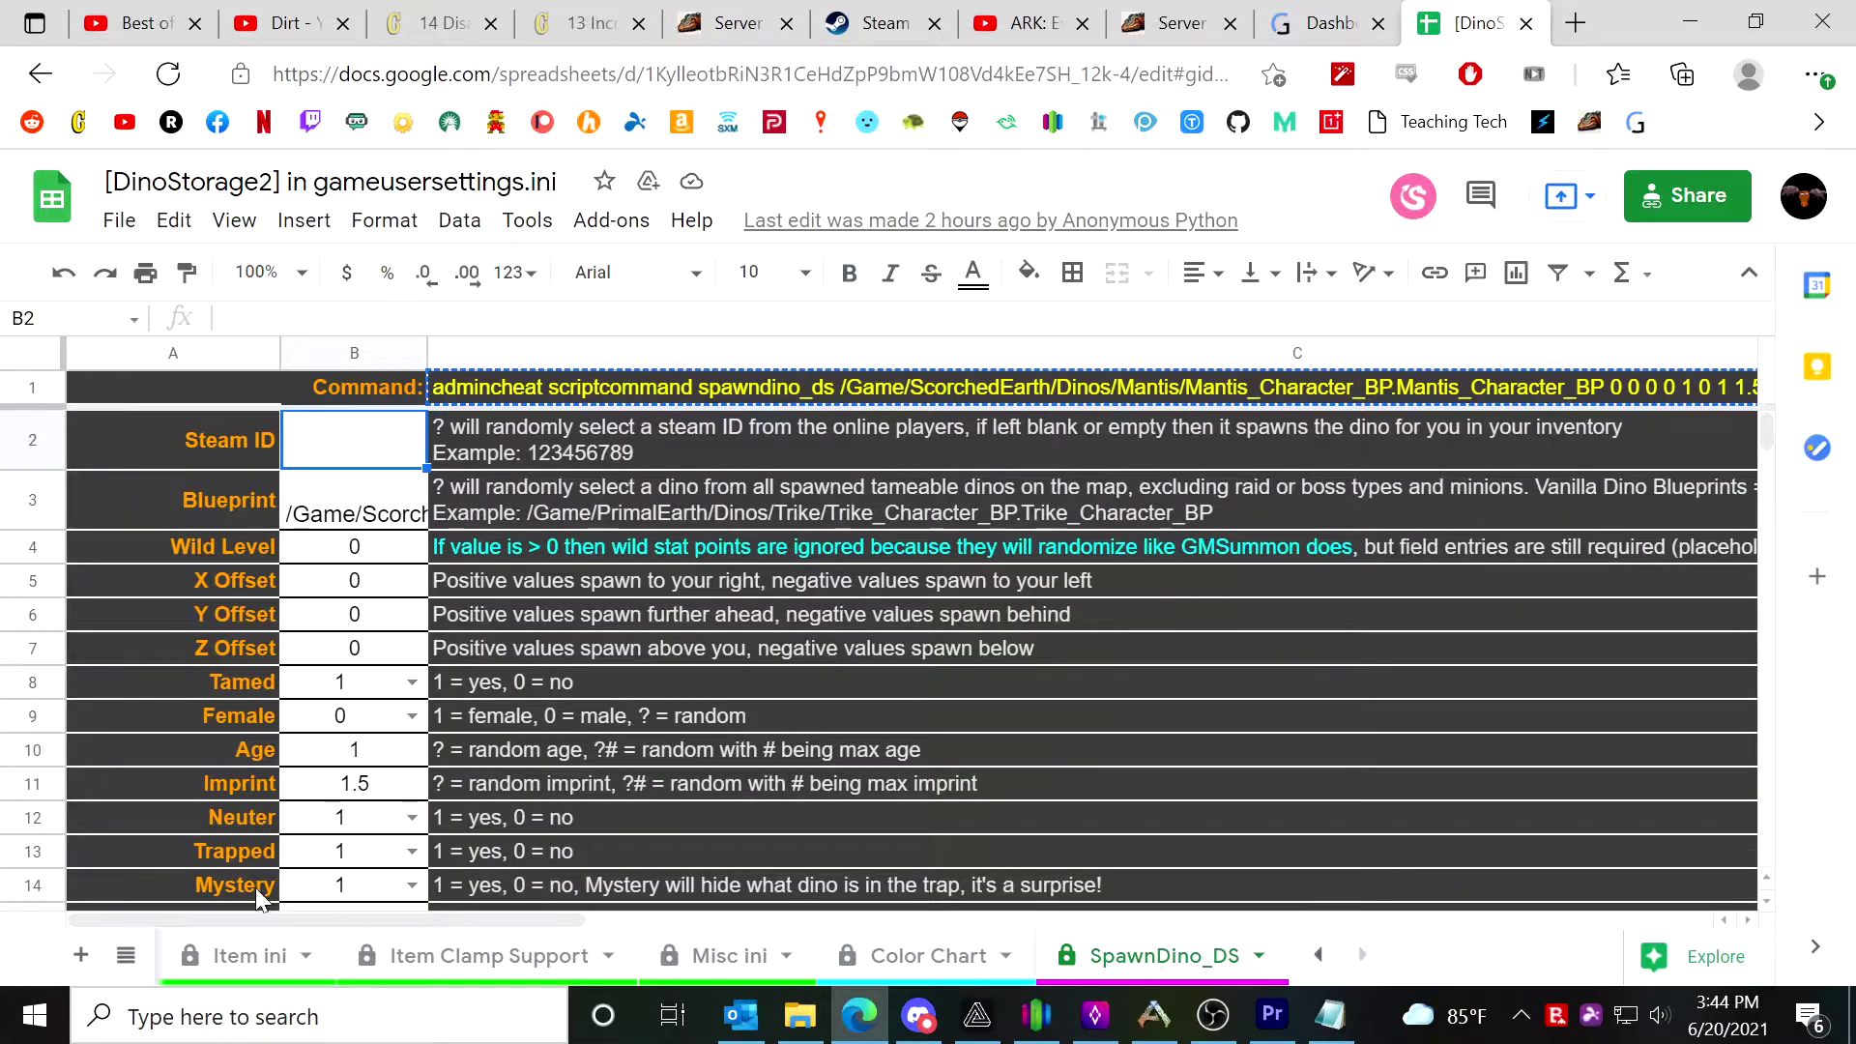
{"action": "left_click", "coordinate": [253, 955]}
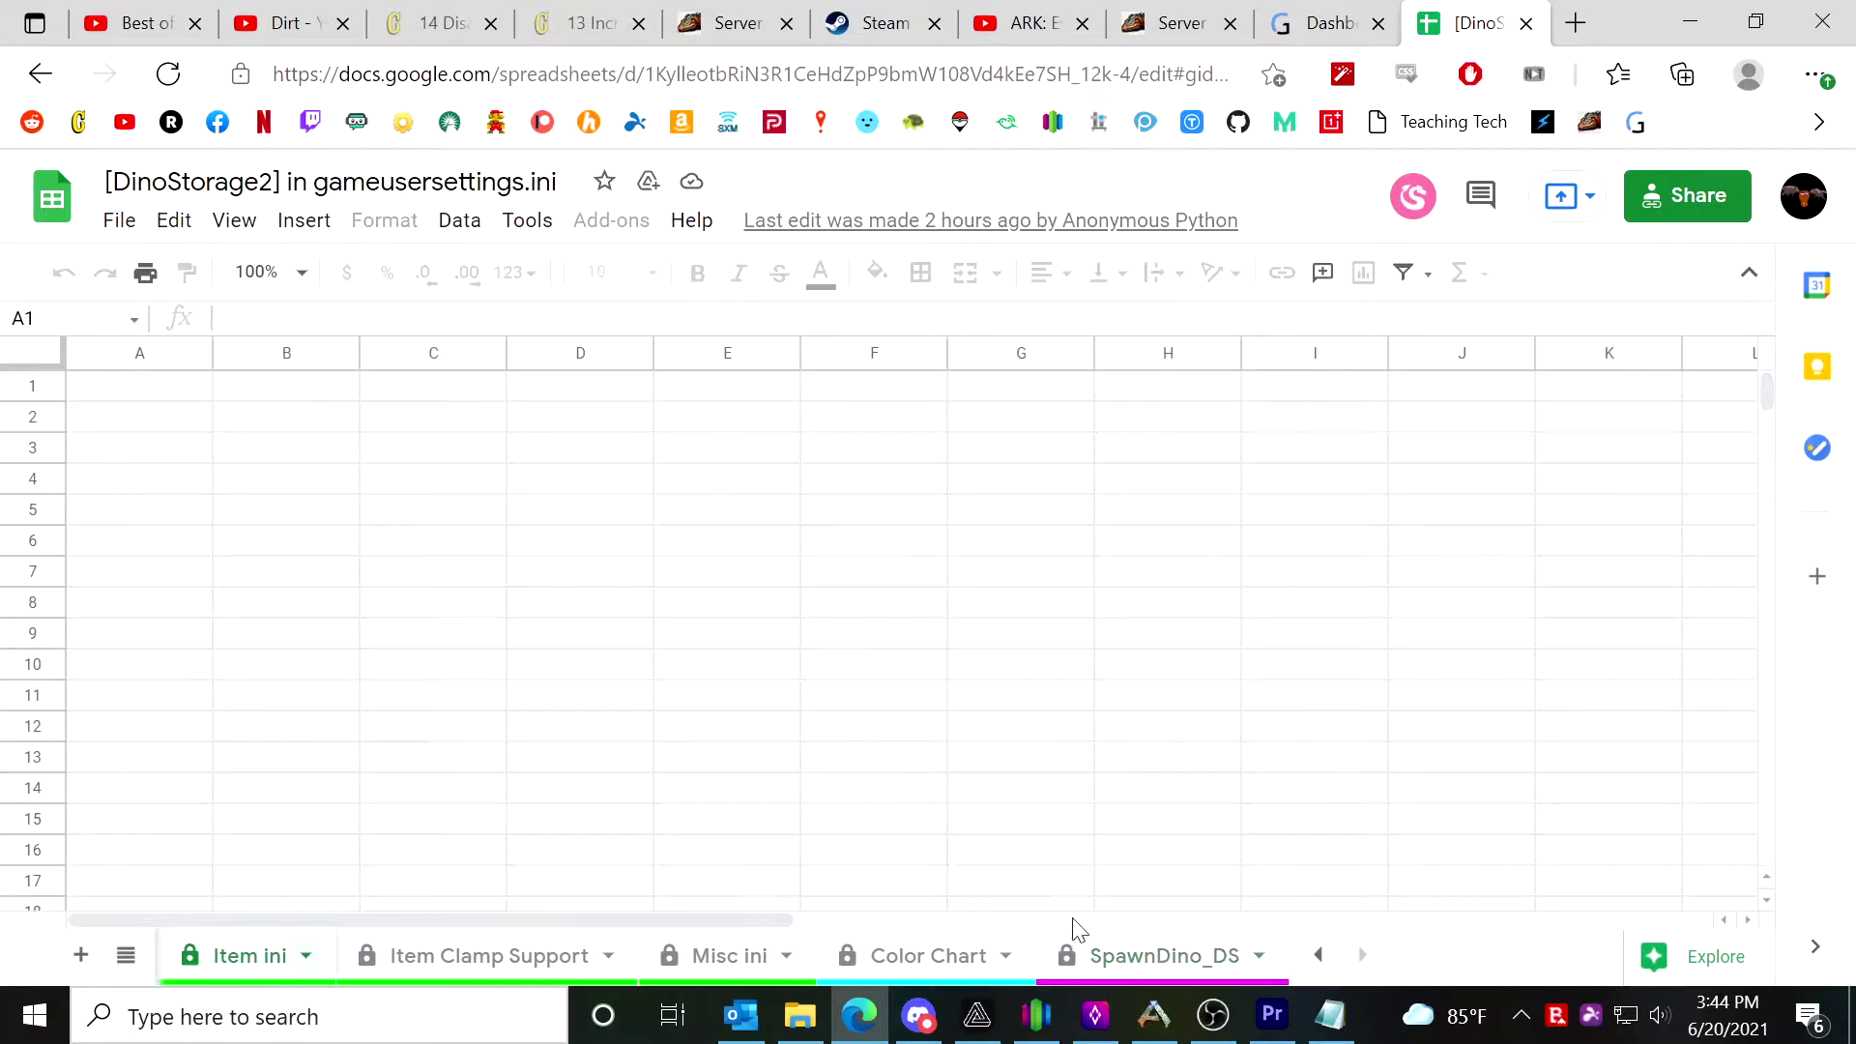
{"action": "left_click", "coordinate": [1186, 968]}
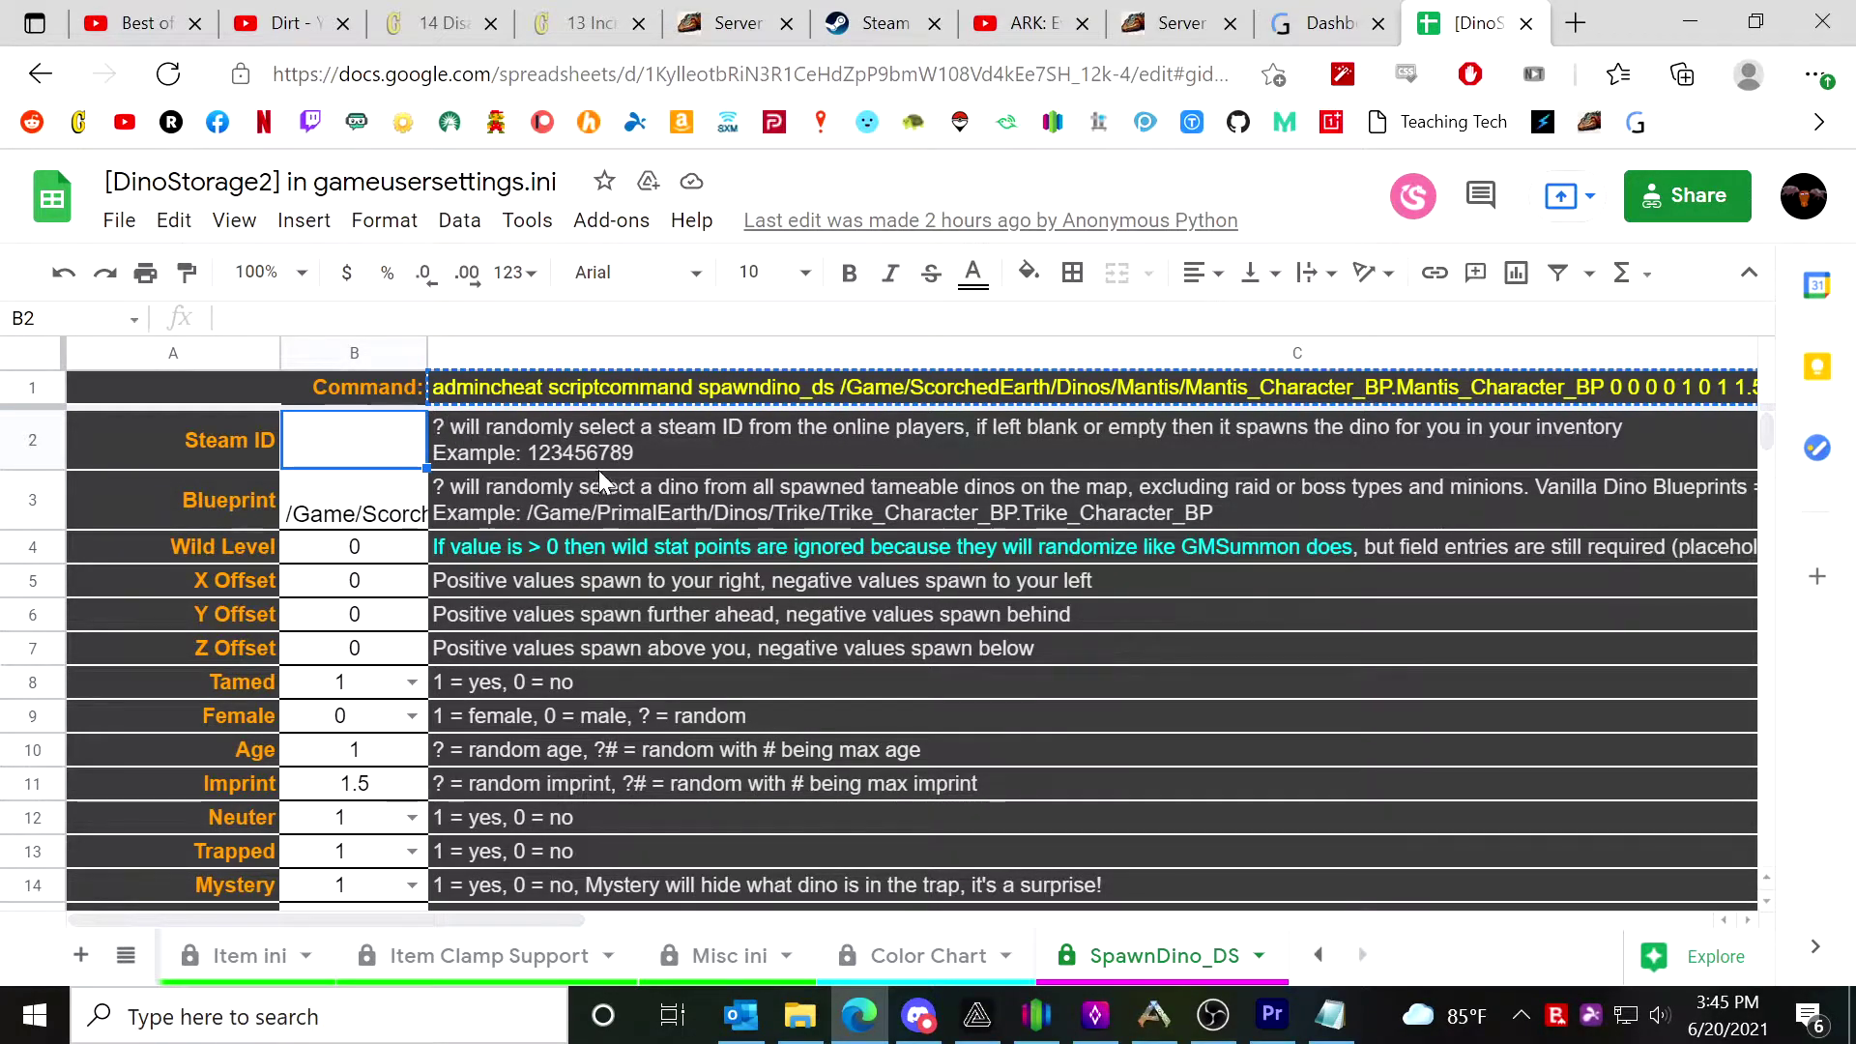
{"action": "scroll", "coordinate": [680, 559], "scroll_direction": "down", "scroll_amount": 5}
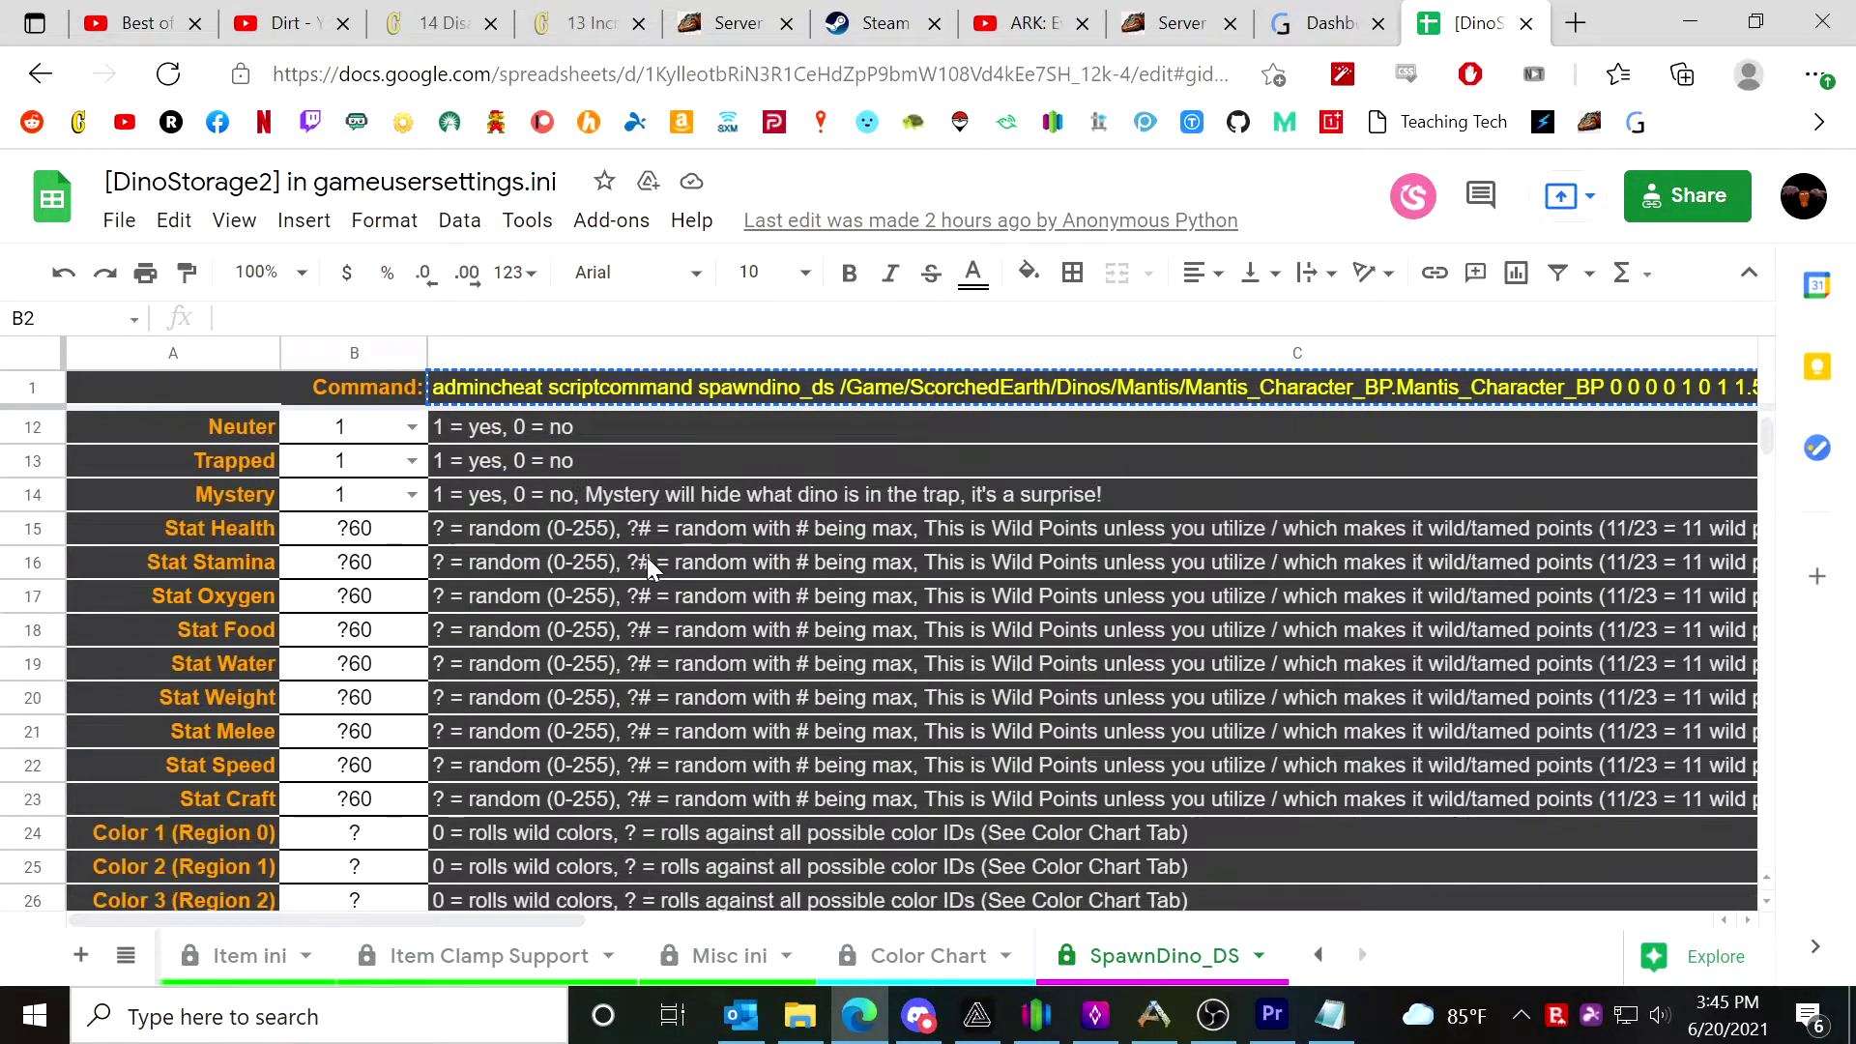
{"action": "scroll", "coordinate": [647, 557], "scroll_direction": "up", "scroll_amount": 5}
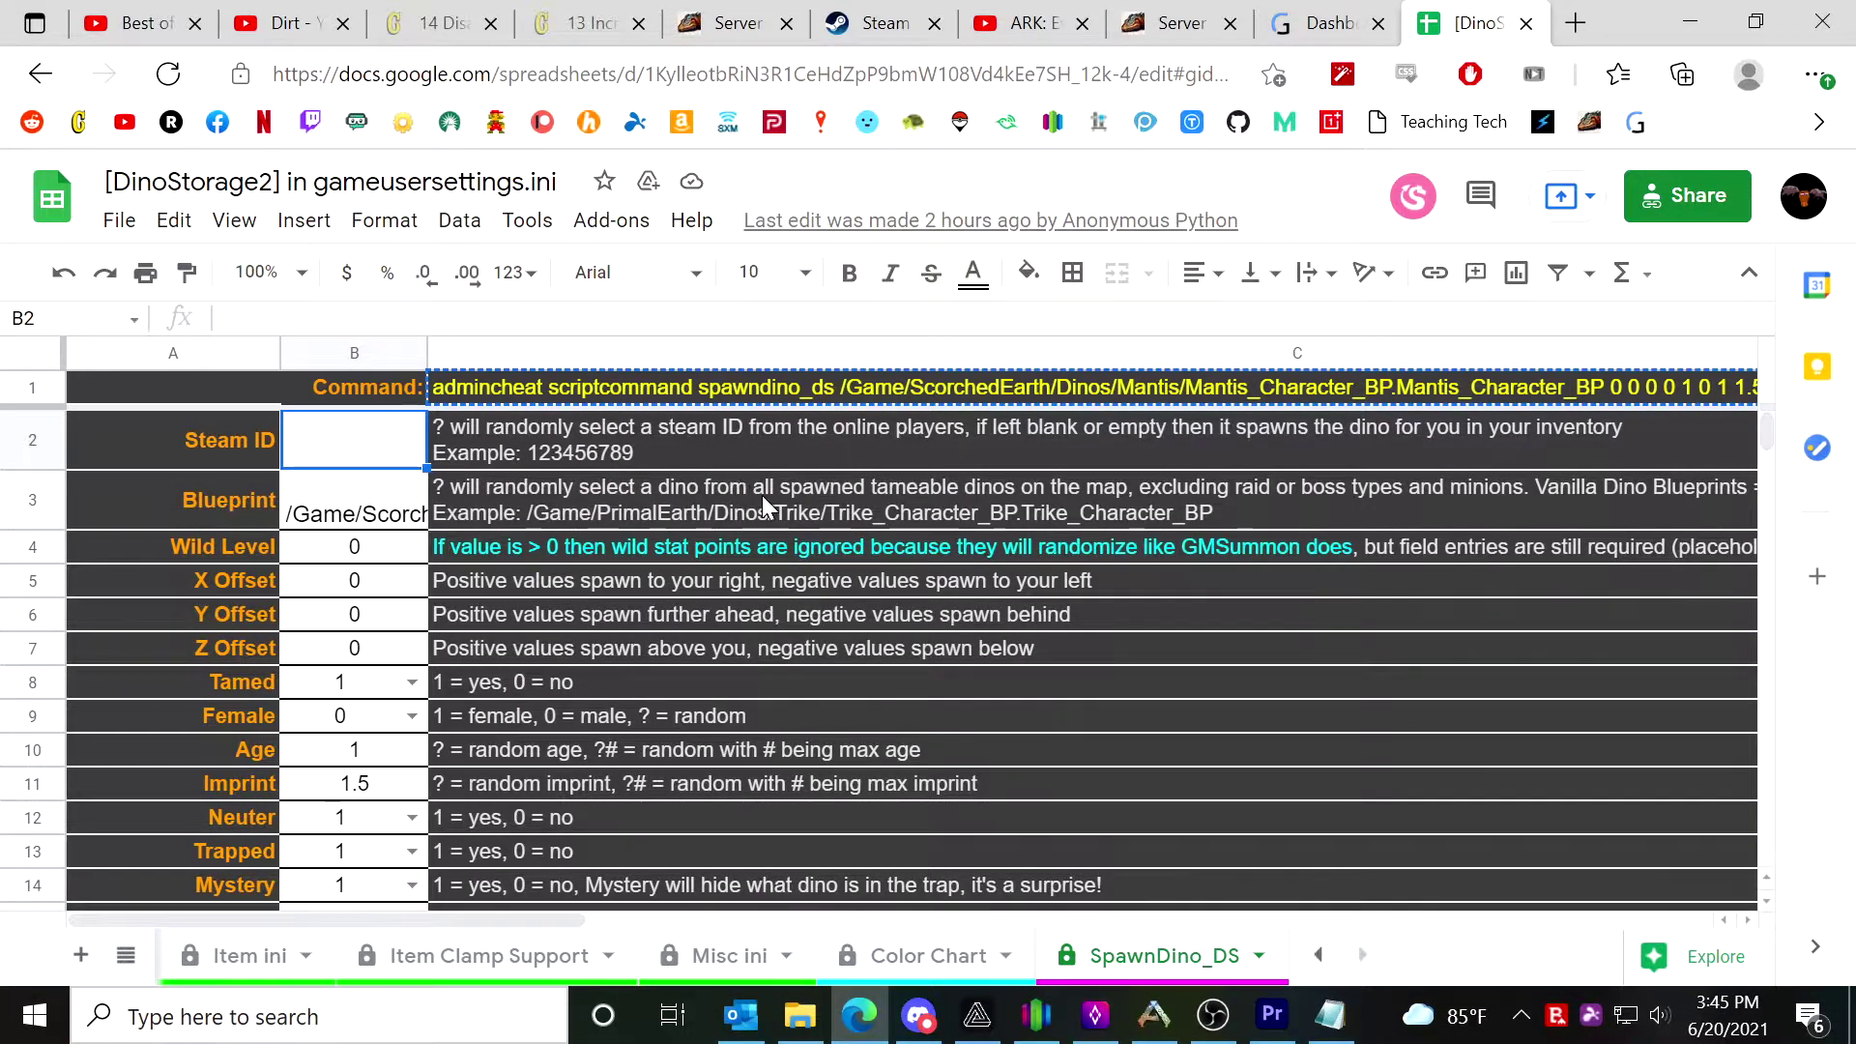
Examine the Blueprint, X Offset, Y Offset and Steam ID descriptions, and select the Blueprint value in B3.
{"action": "mouse_move", "coordinate": [913, 489]}
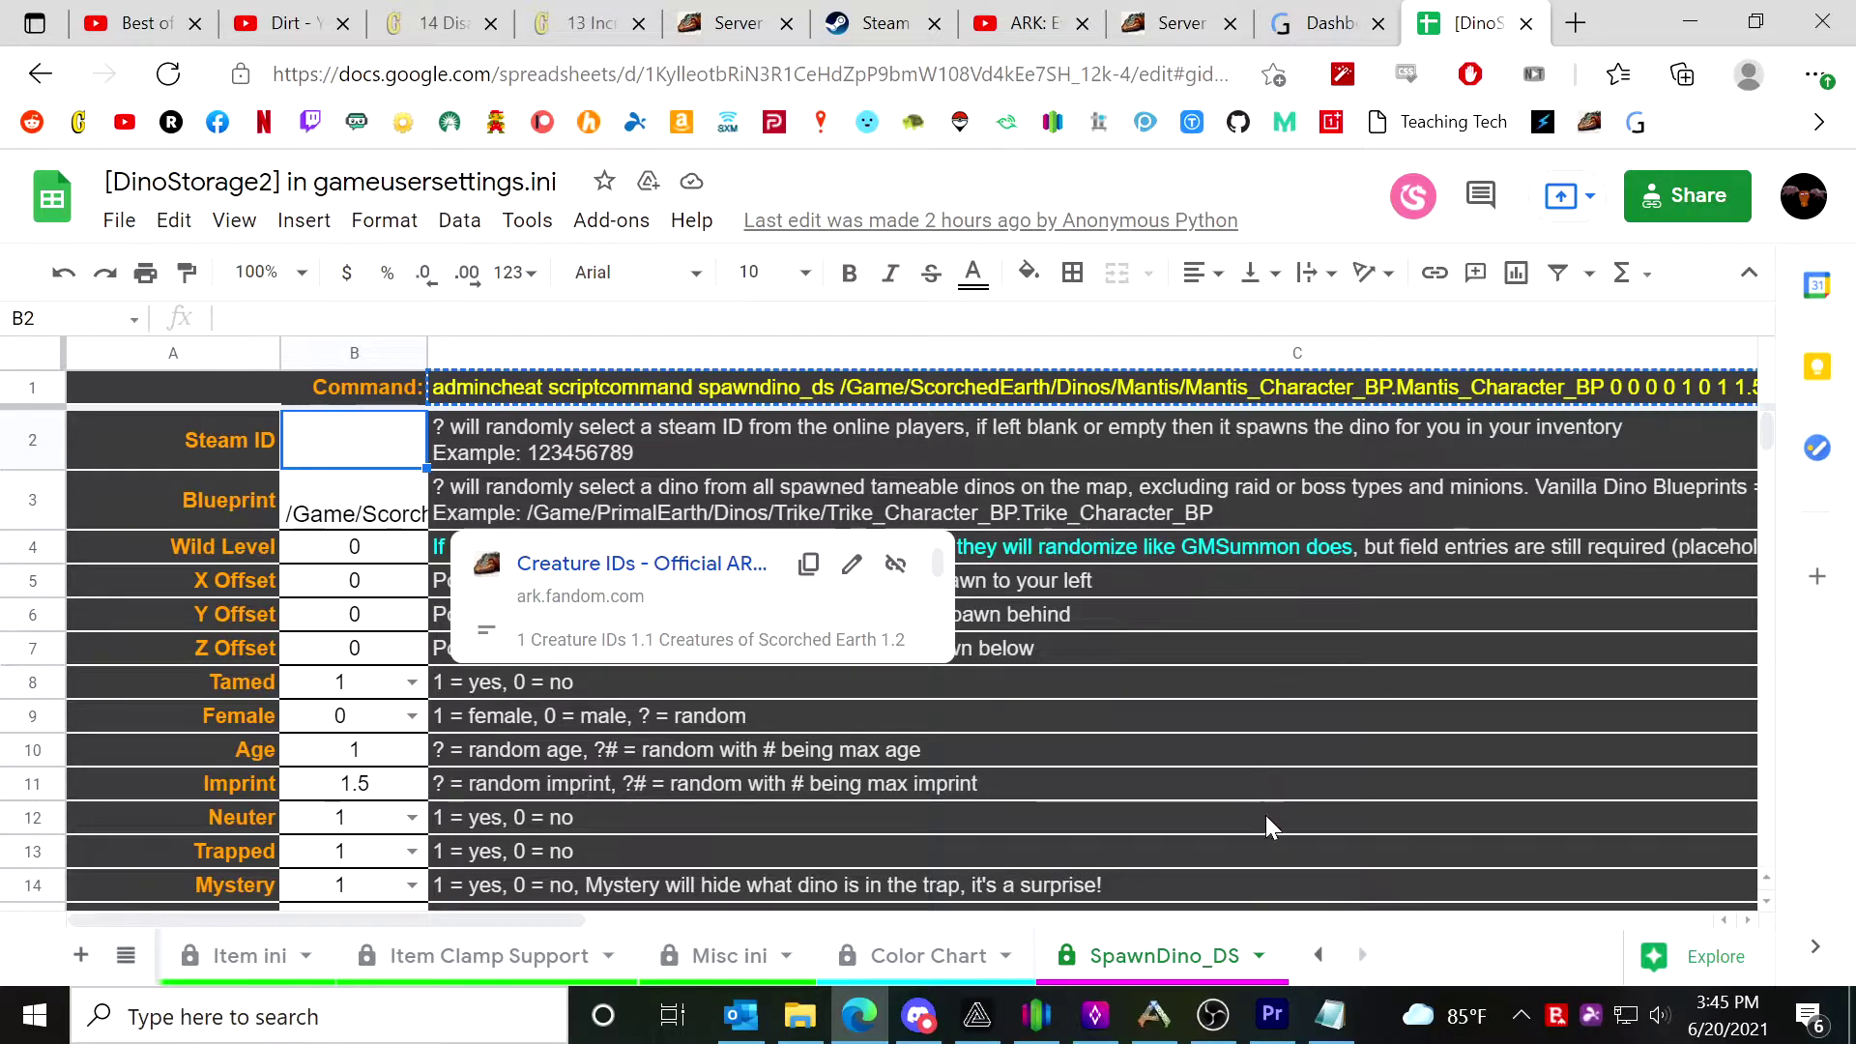
{"action": "left_click", "coordinate": [1269, 653]}
{"action": "left_click", "coordinate": [1282, 589]}
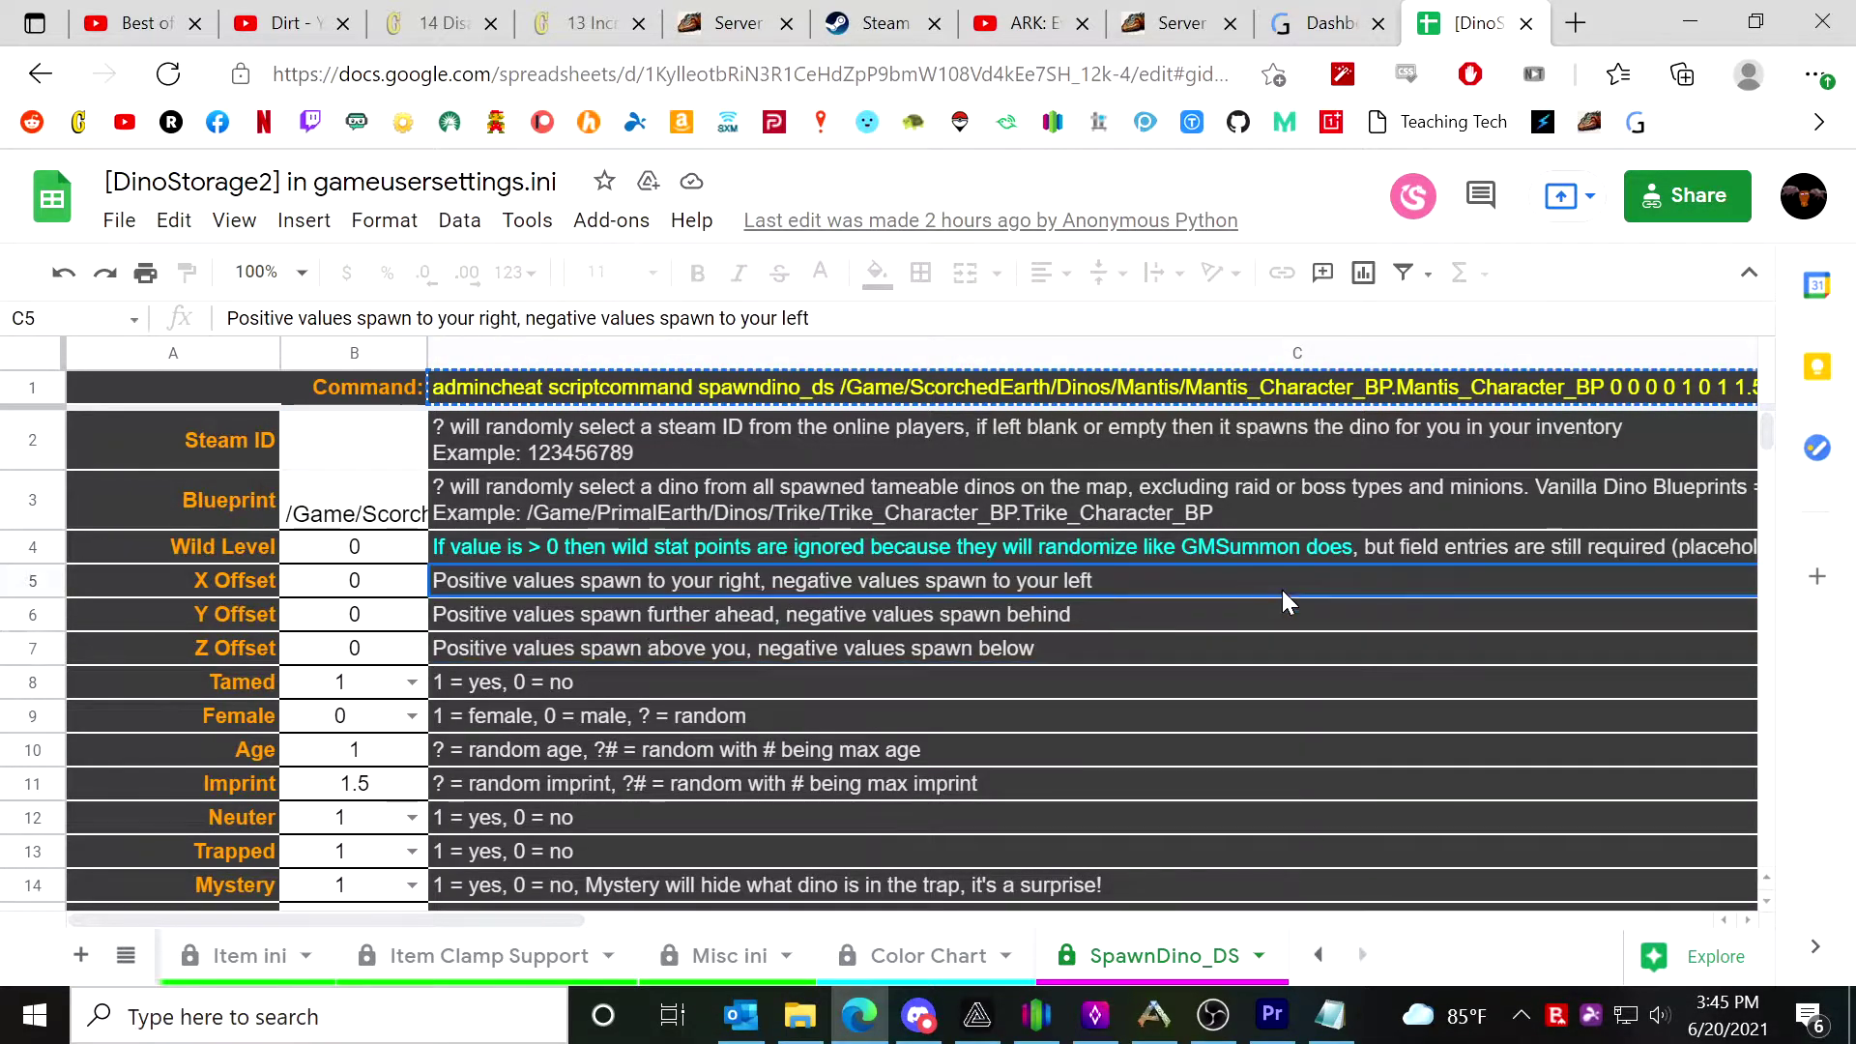
{"action": "left_click", "coordinate": [1281, 604]}
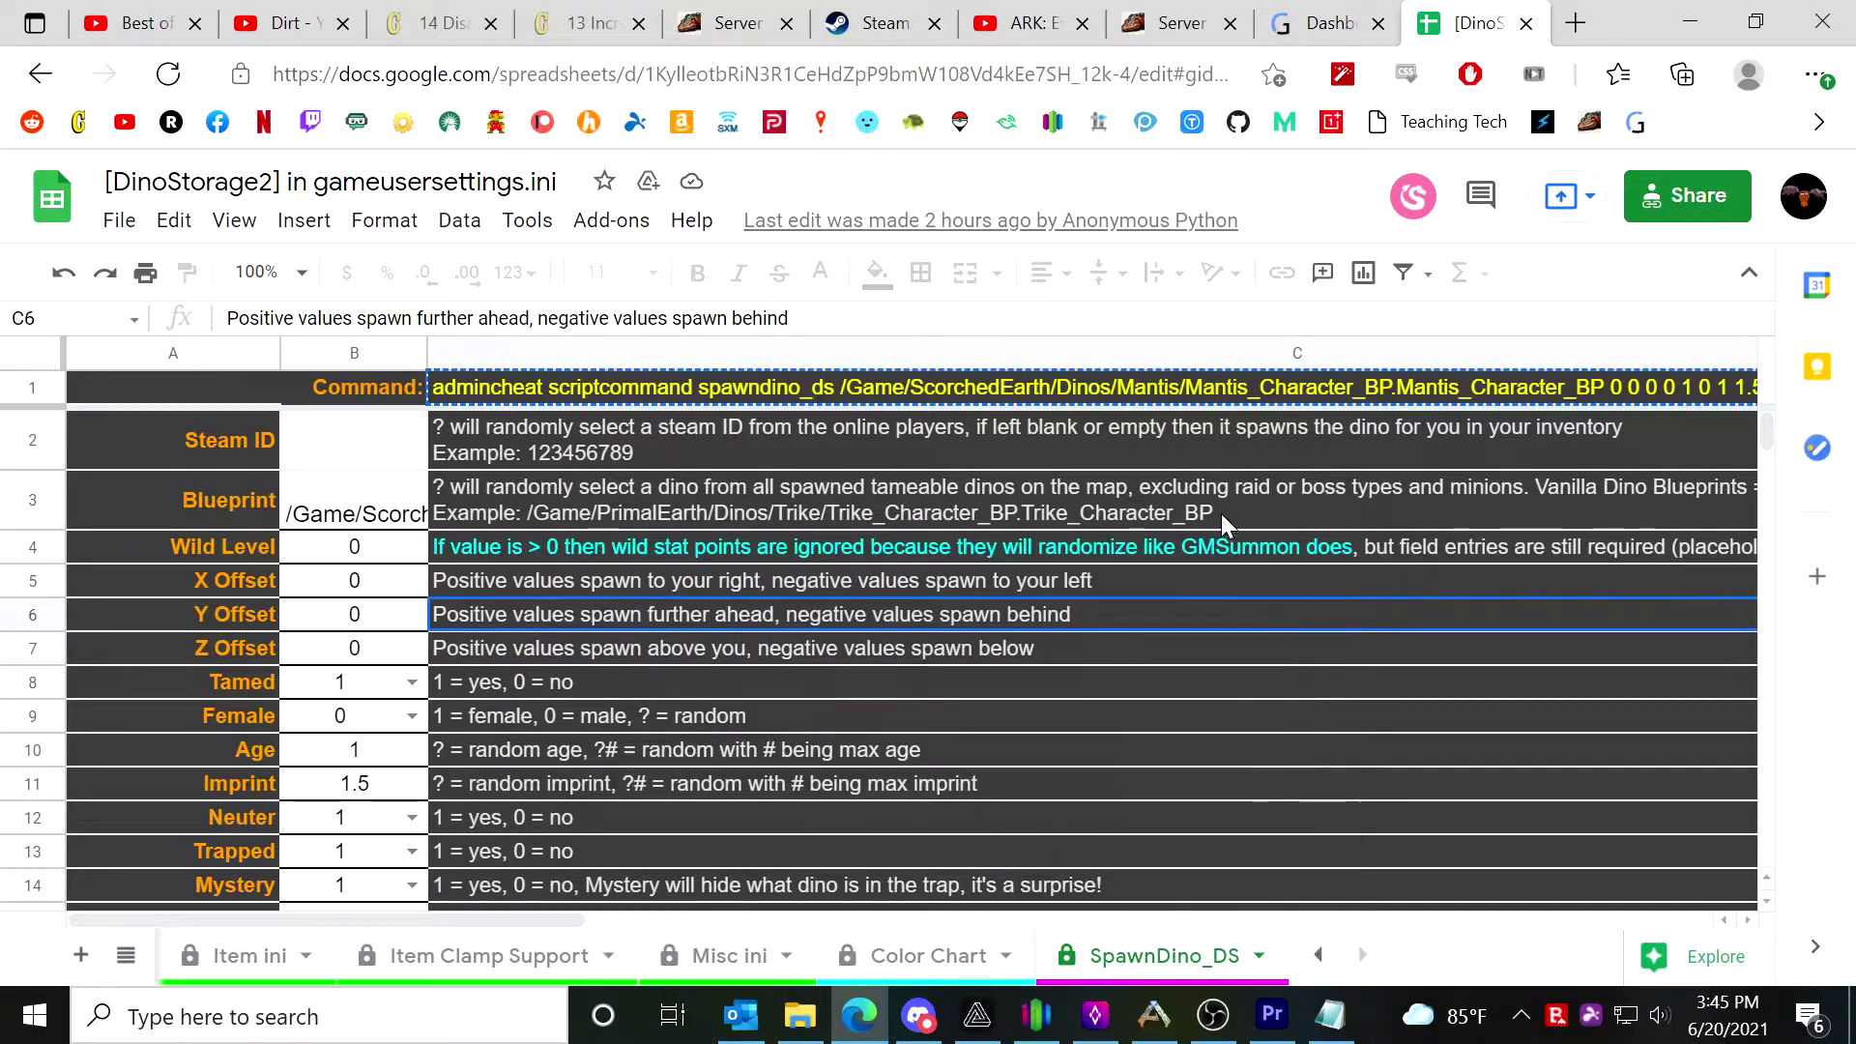
{"action": "left_click", "coordinate": [1140, 437]}
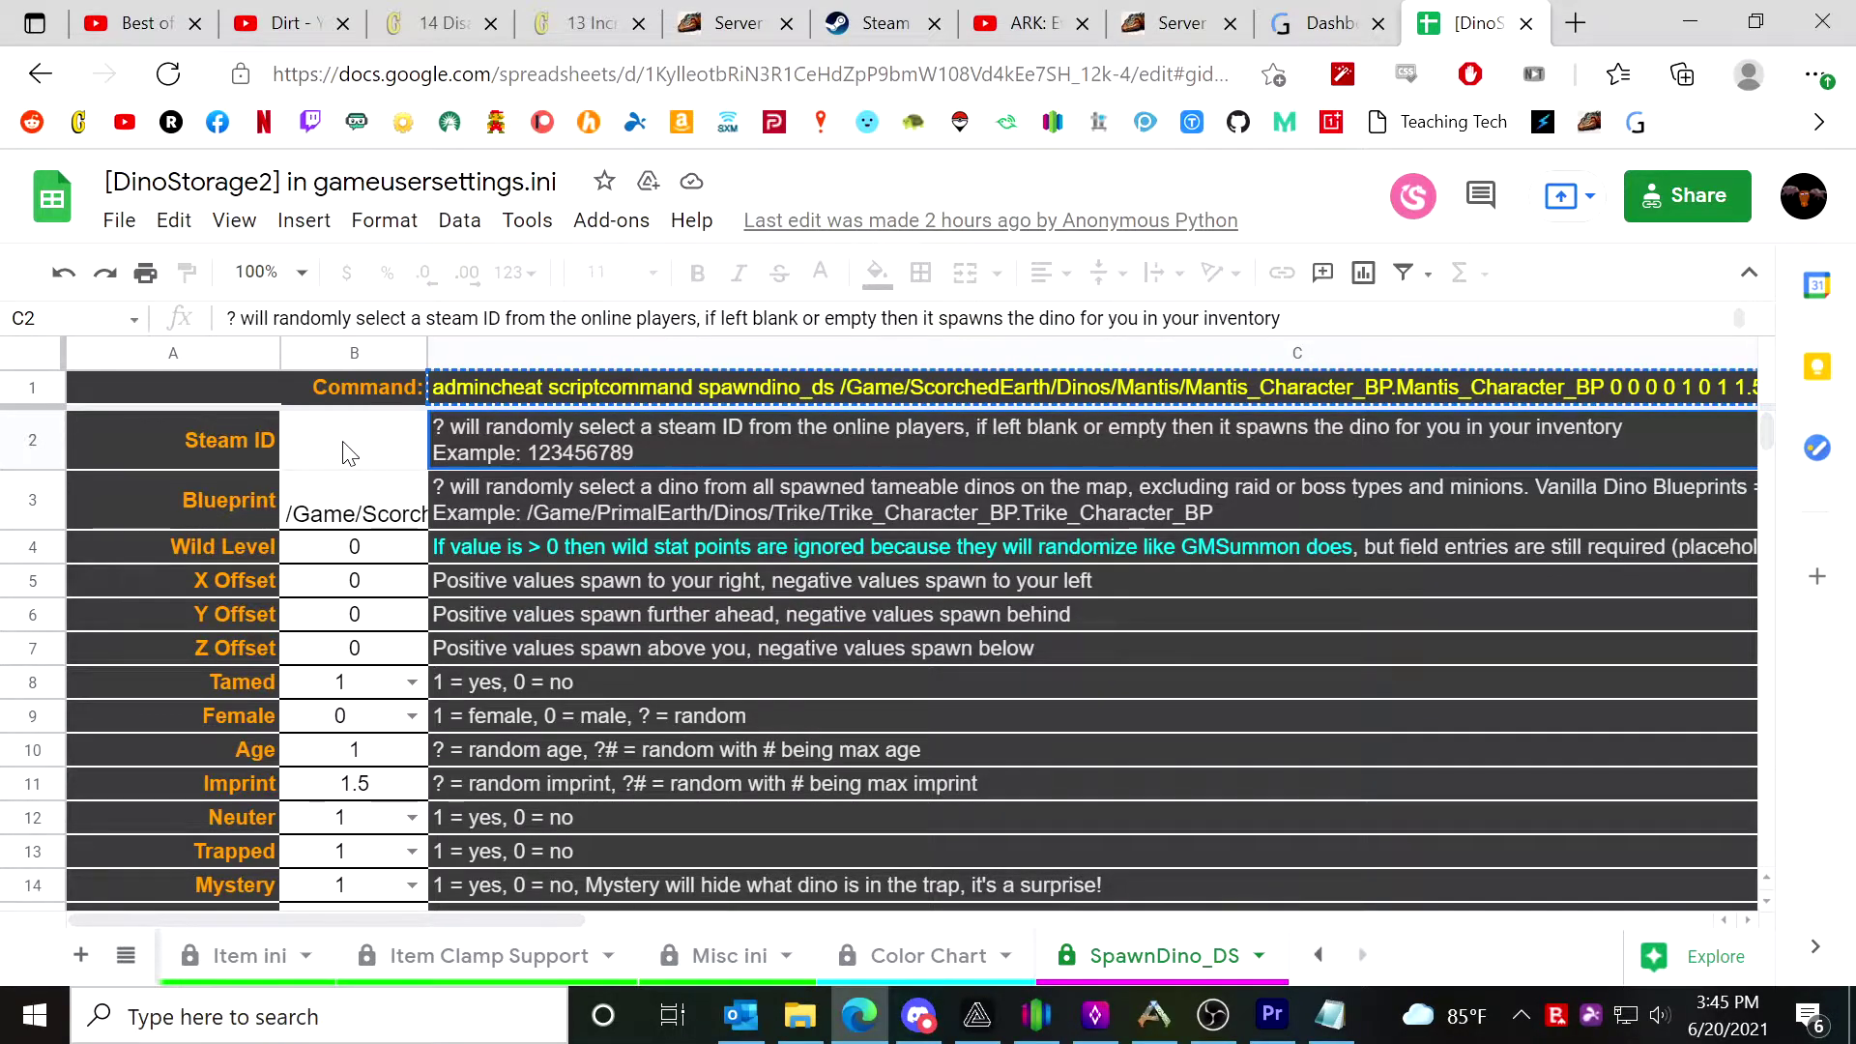
{"action": "left_click", "coordinate": [334, 514]}
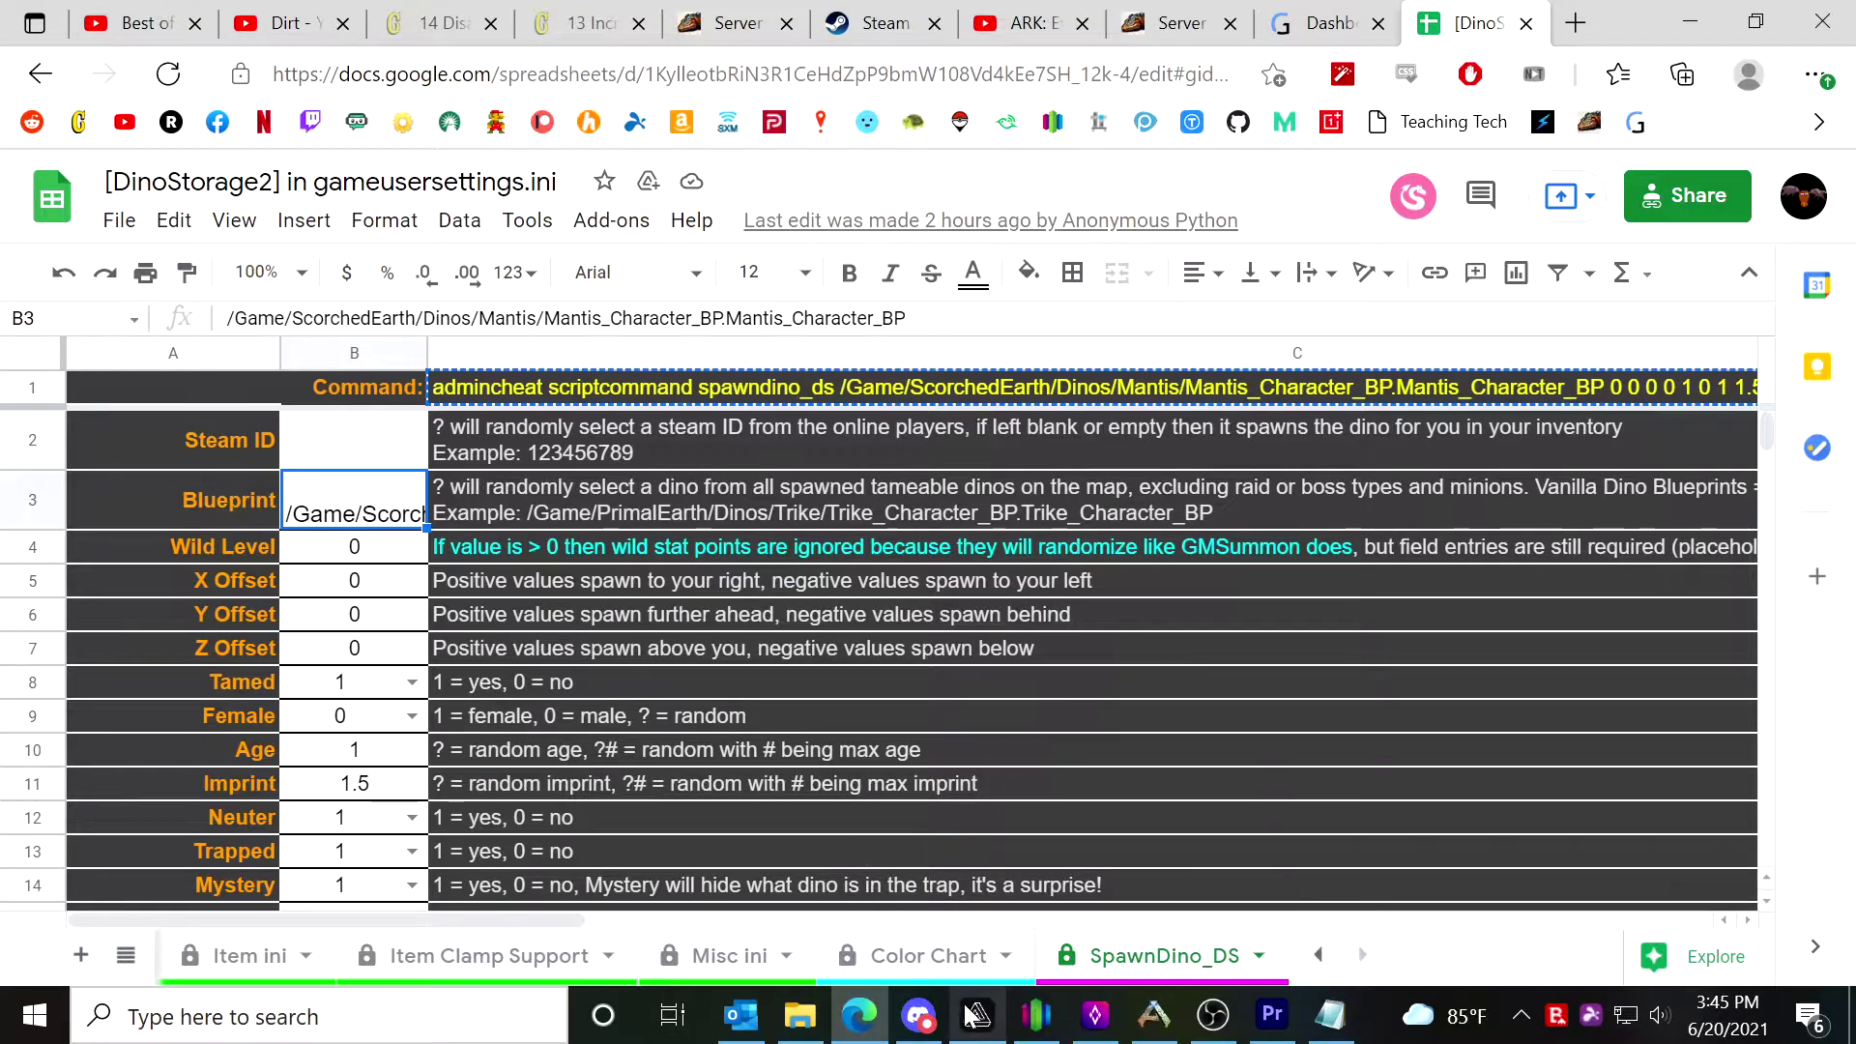
Switch to Discord, open the Dino Storage v2 server's mod-links channel and highlight the Google Doc Guide heading.
{"action": "left_click", "coordinate": [919, 1015]}
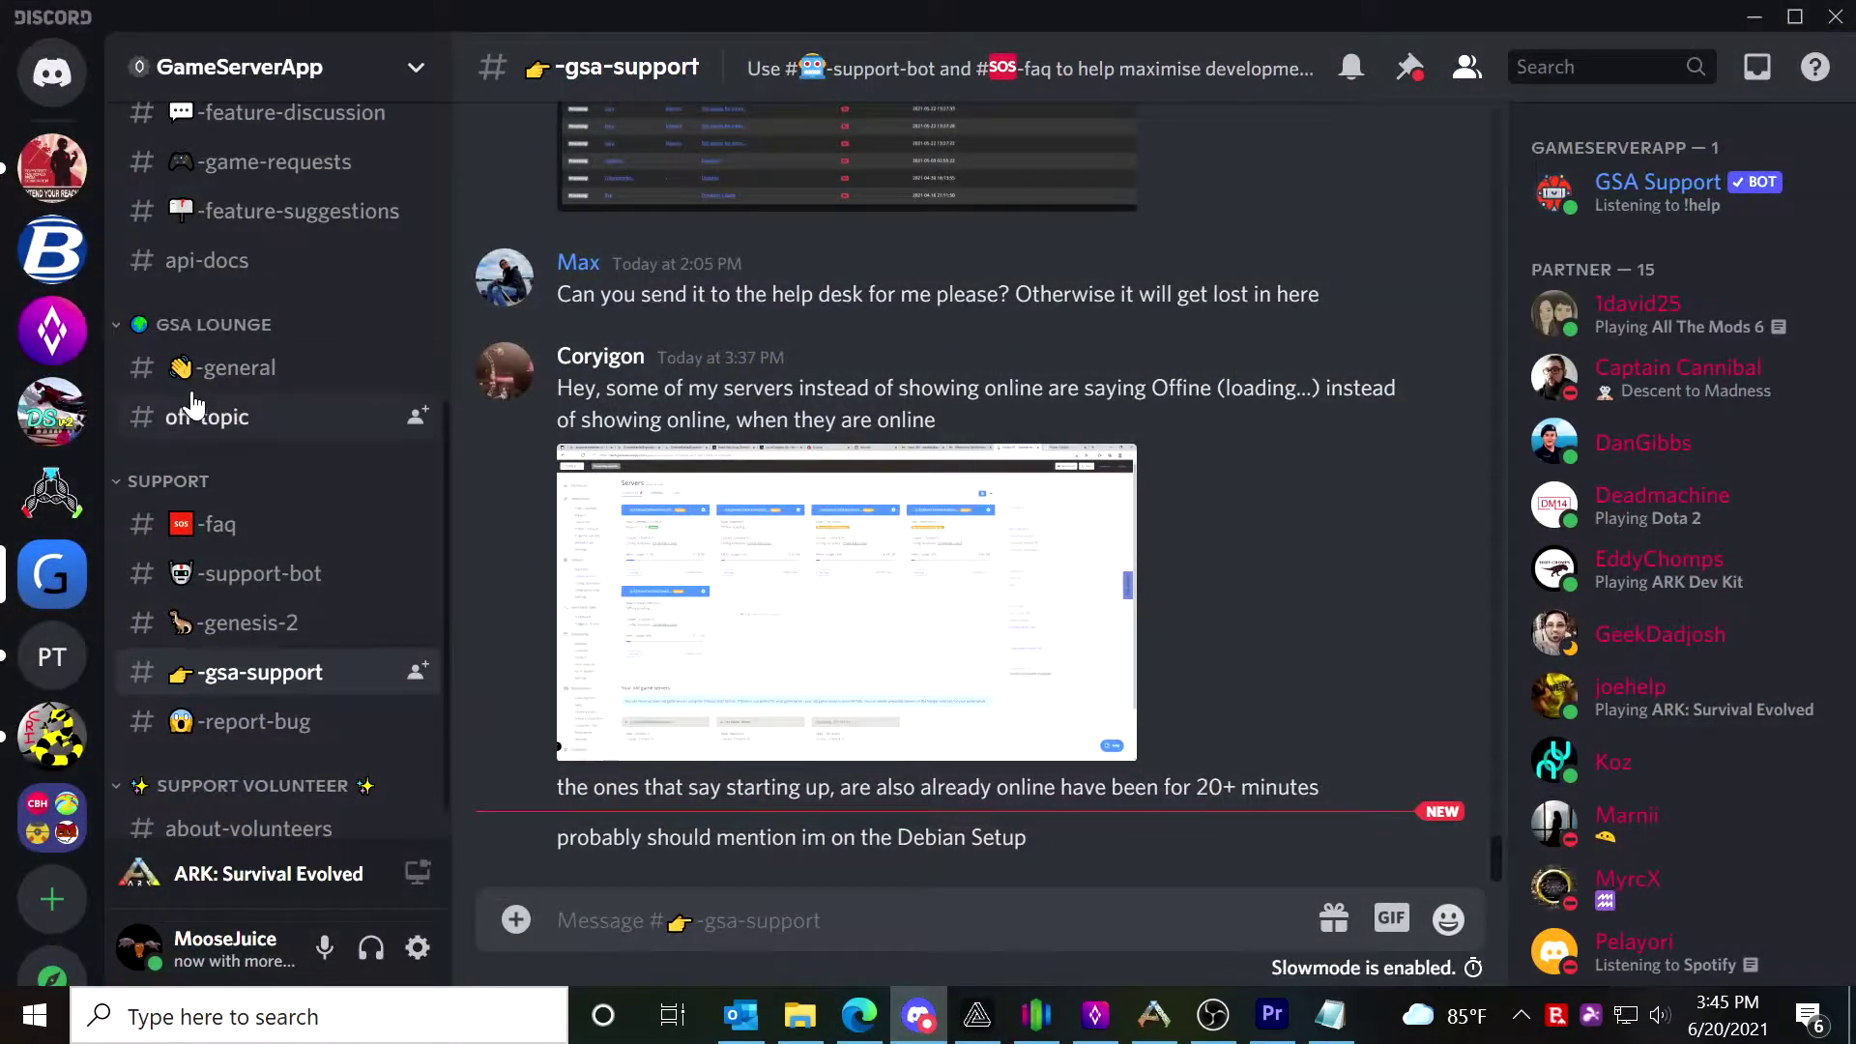
{"action": "left_click", "coordinate": [52, 412]}
{"action": "scroll", "coordinate": [314, 248], "scroll_direction": "up", "scroll_amount": 5}
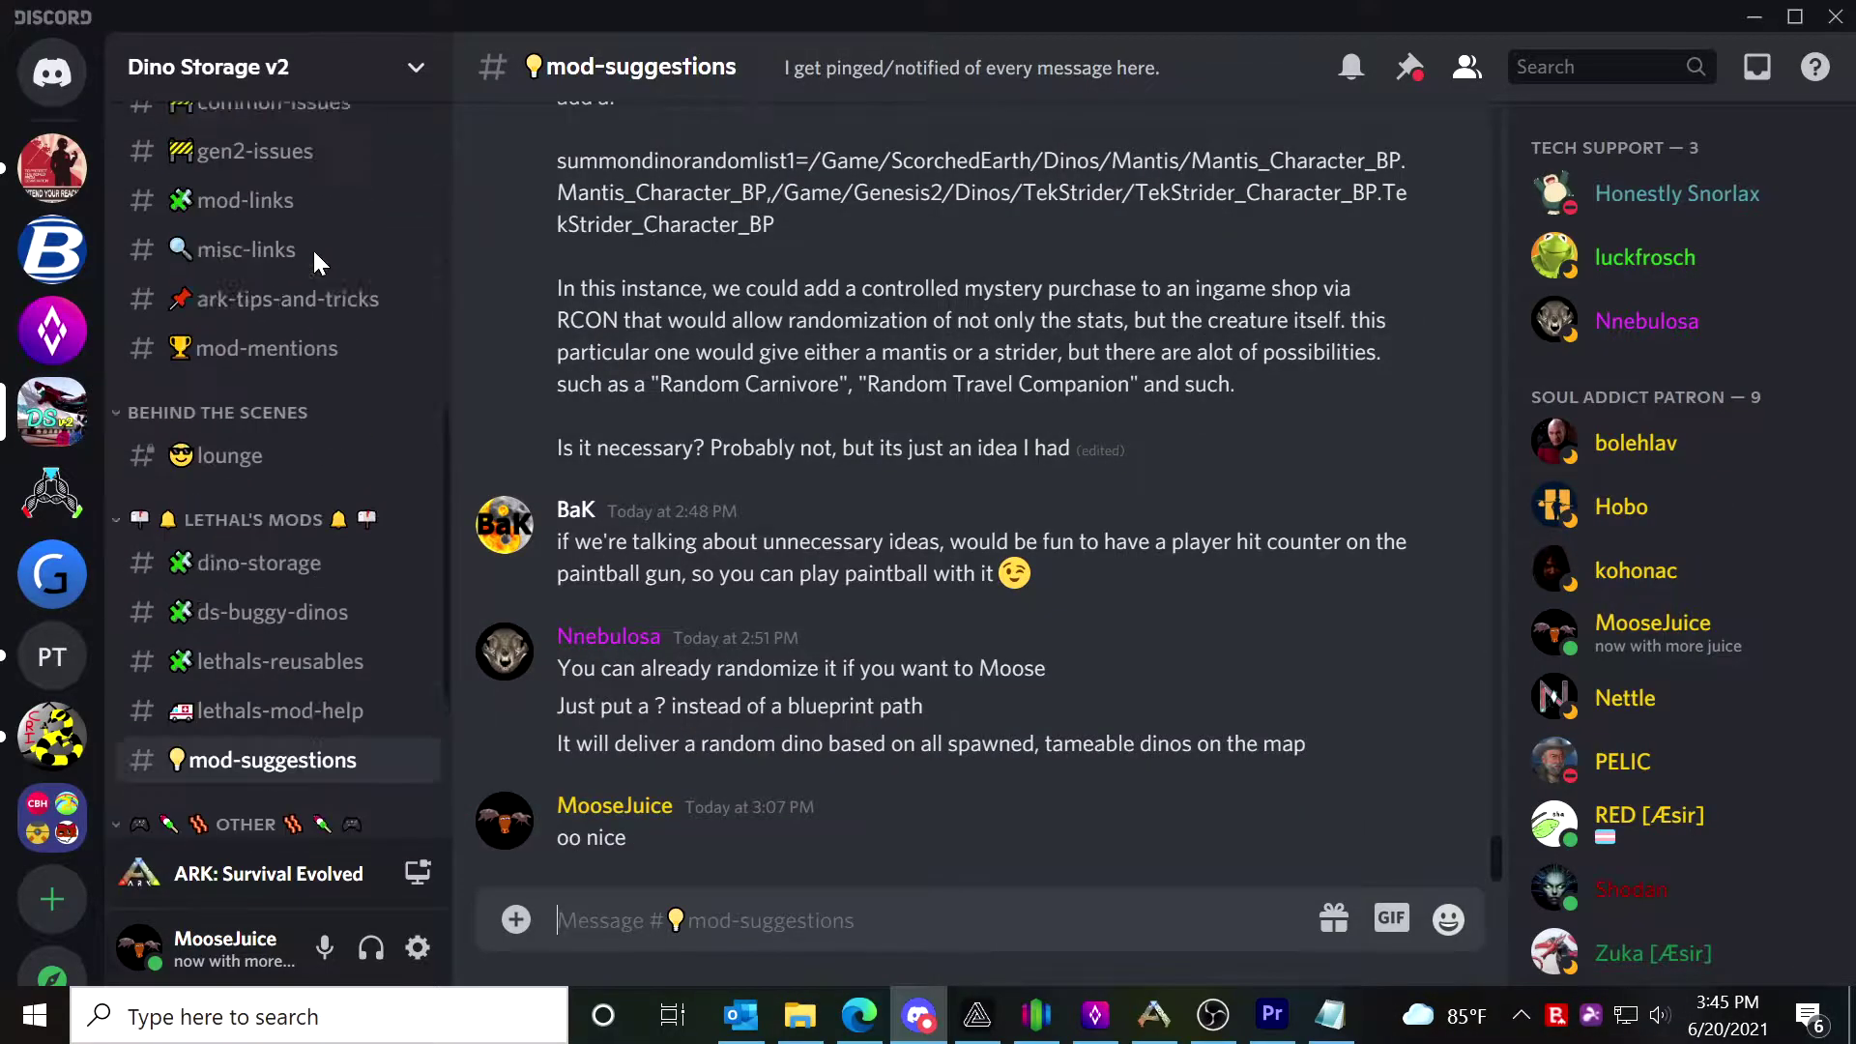
{"action": "left_click", "coordinate": [243, 250]}
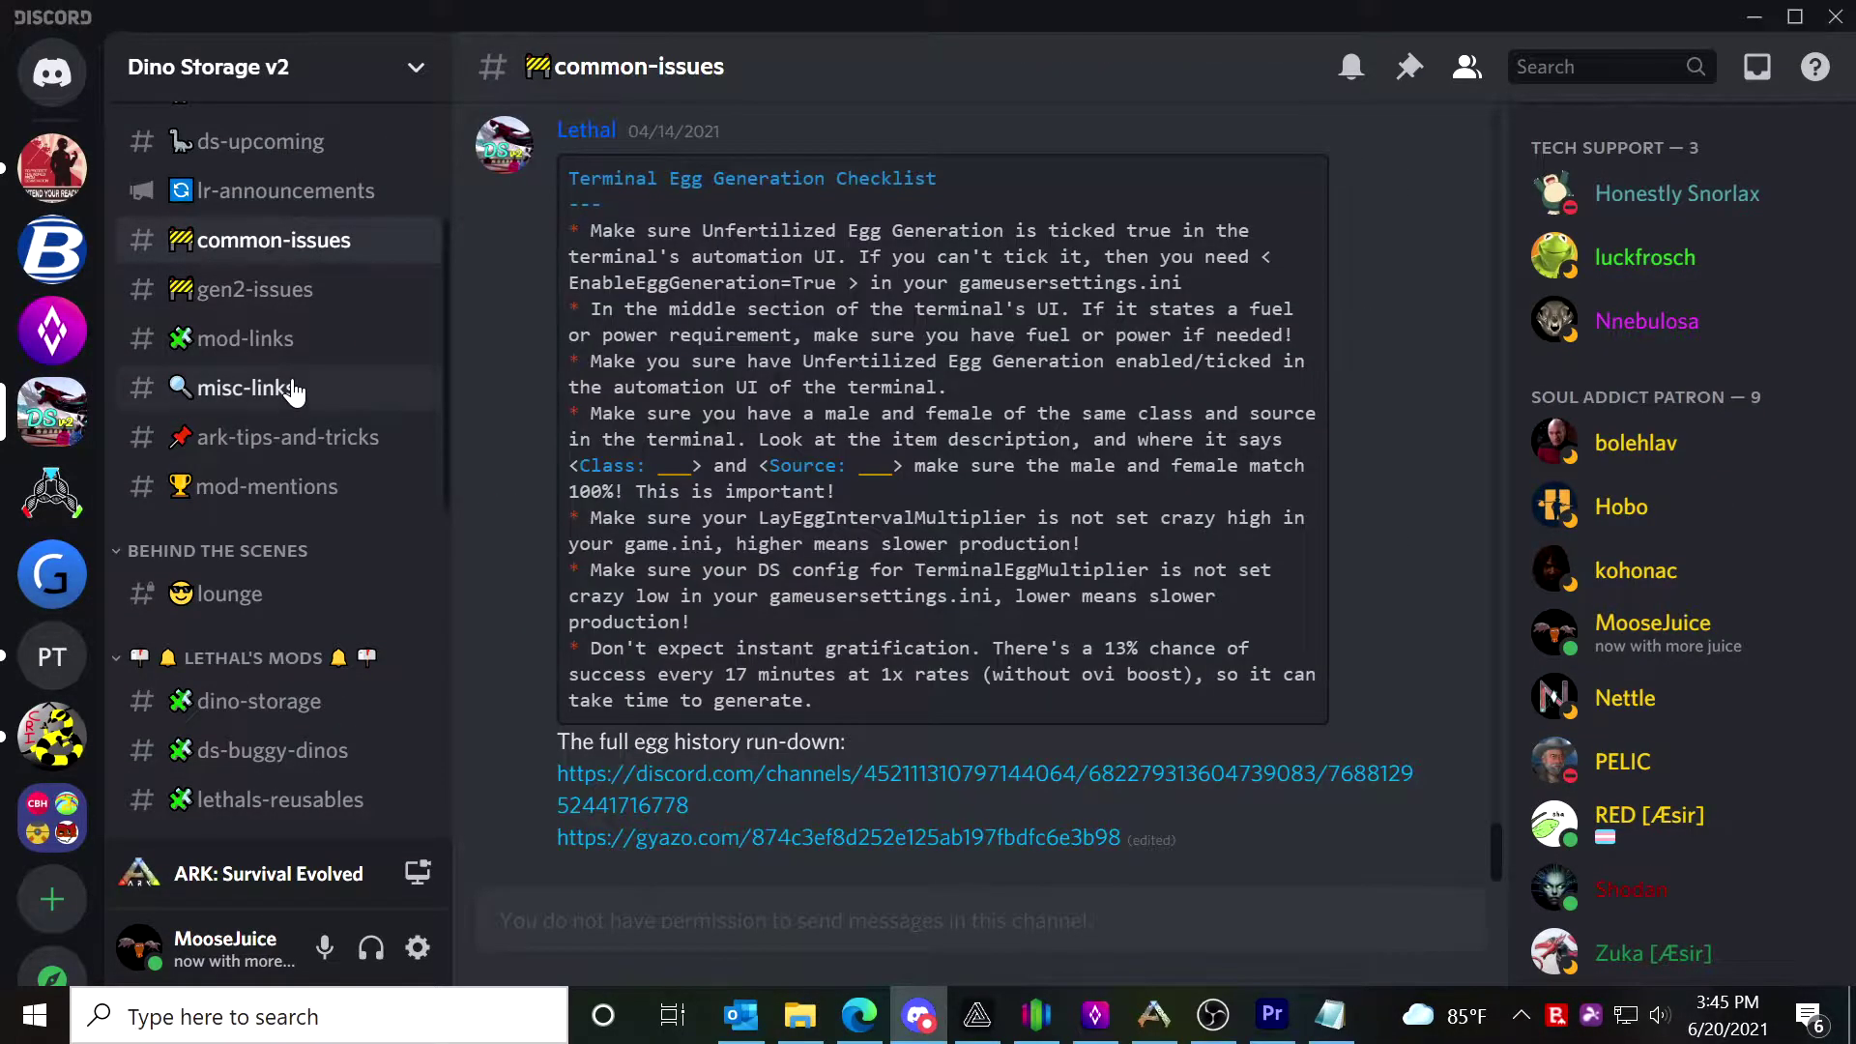
{"action": "left_click", "coordinate": [295, 390]}
{"action": "left_click", "coordinate": [296, 344]}
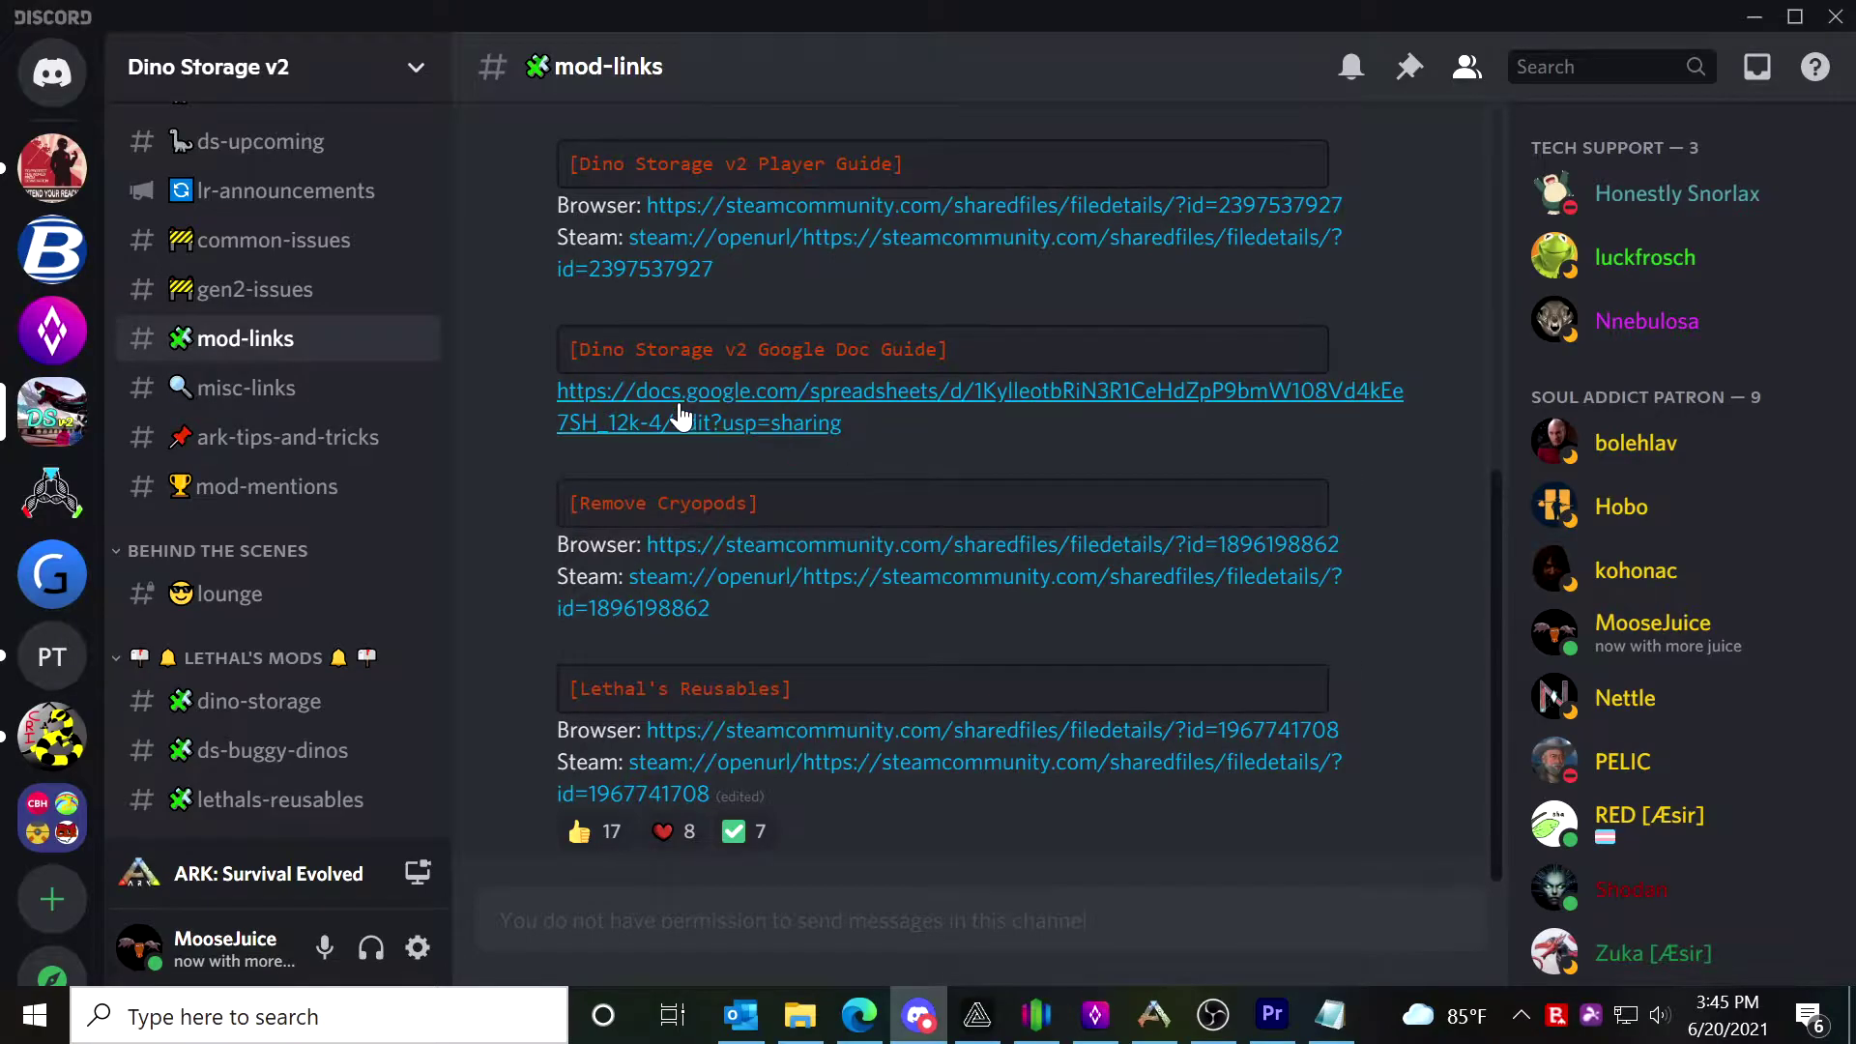
{"action": "left_click_drag", "start_coordinate": [590, 349], "coordinate": [976, 346]}
{"action": "left_click", "coordinate": [977, 346]}
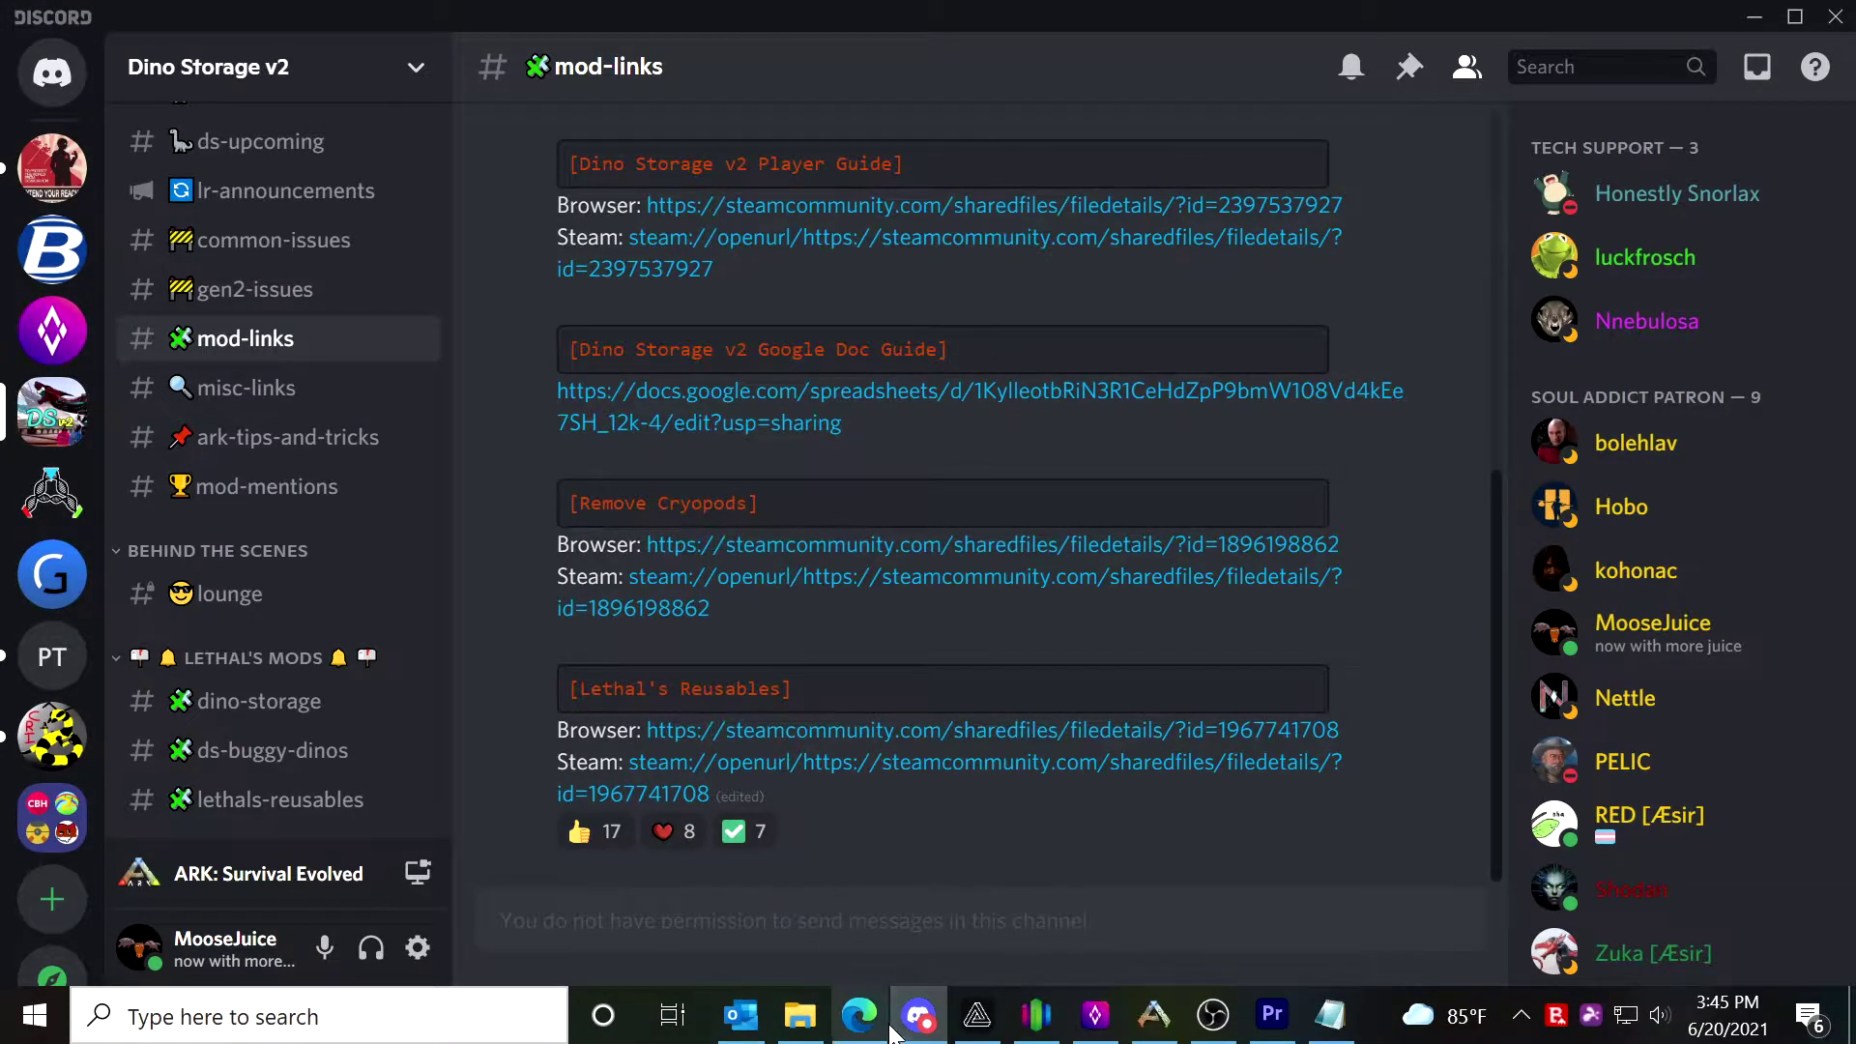
Return to the SpawnDino_DS sheet in the browser and view the full Mantis blueprint path in B3.
{"action": "left_click", "coordinate": [859, 1016]}
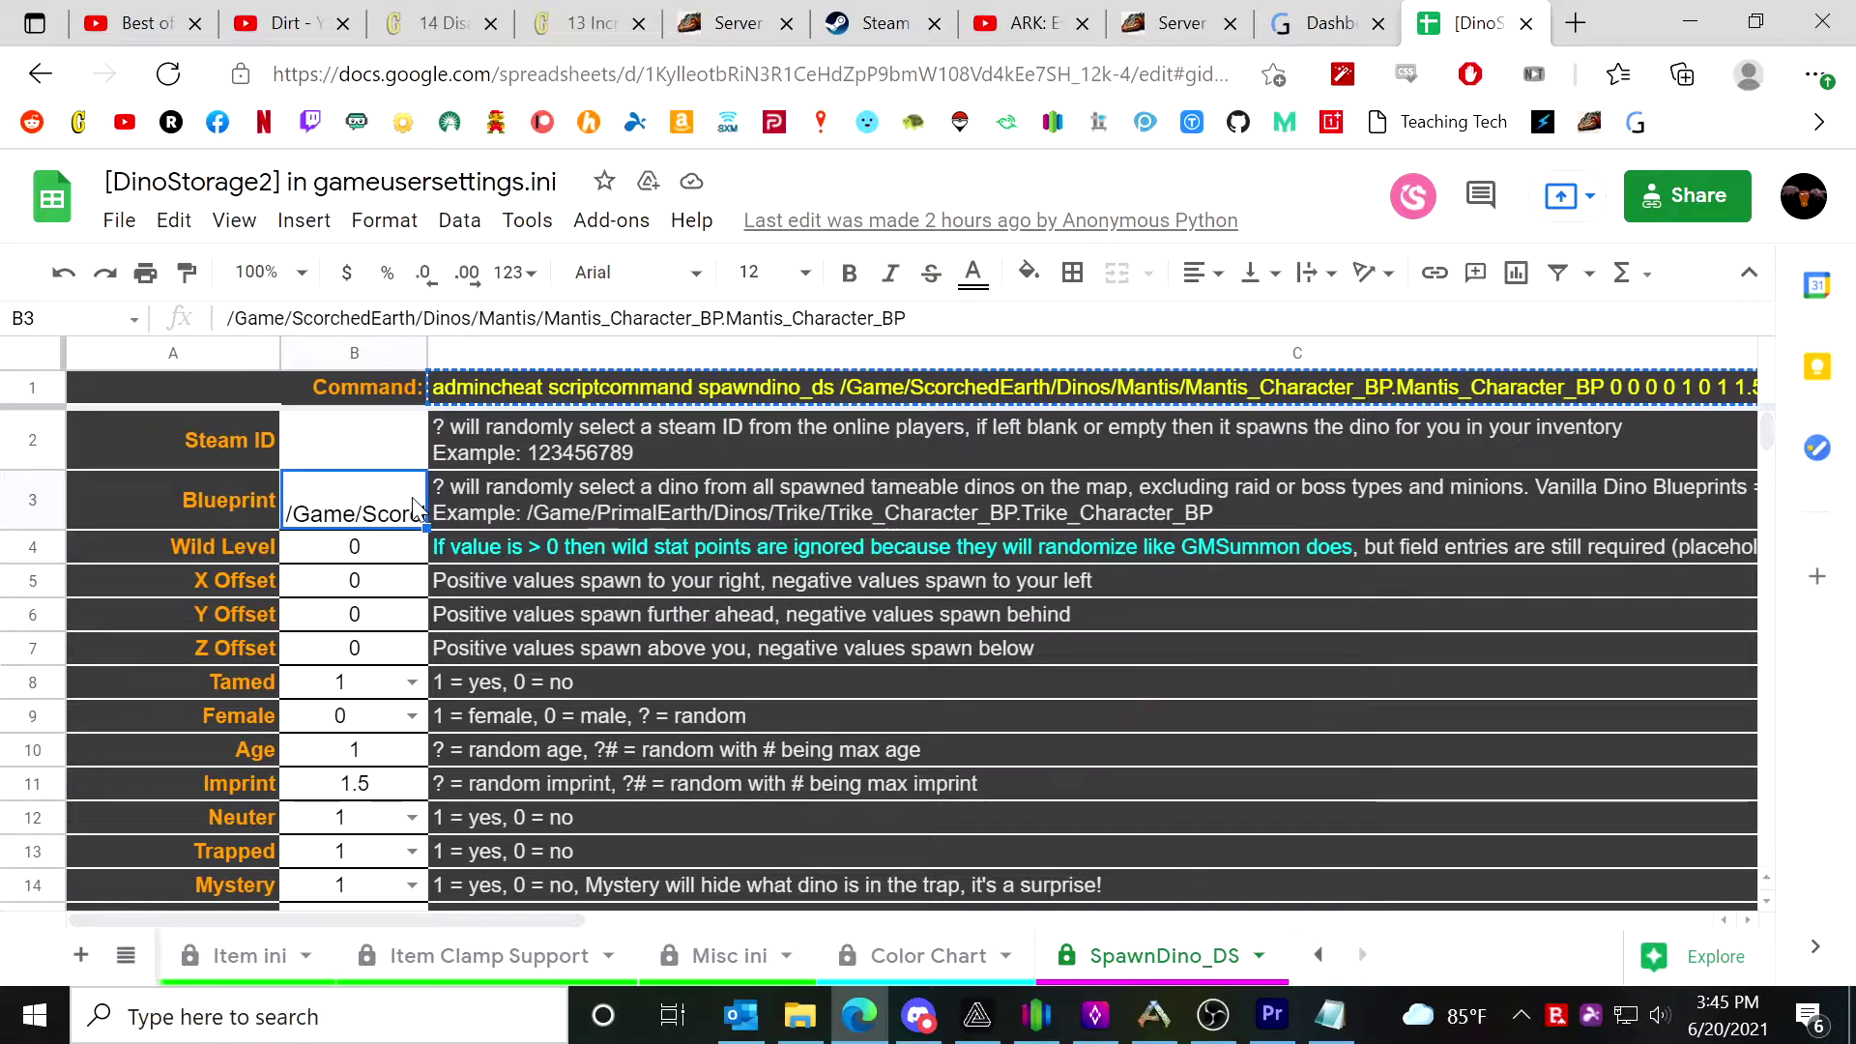
{"action": "left_click", "coordinate": [764, 319]}
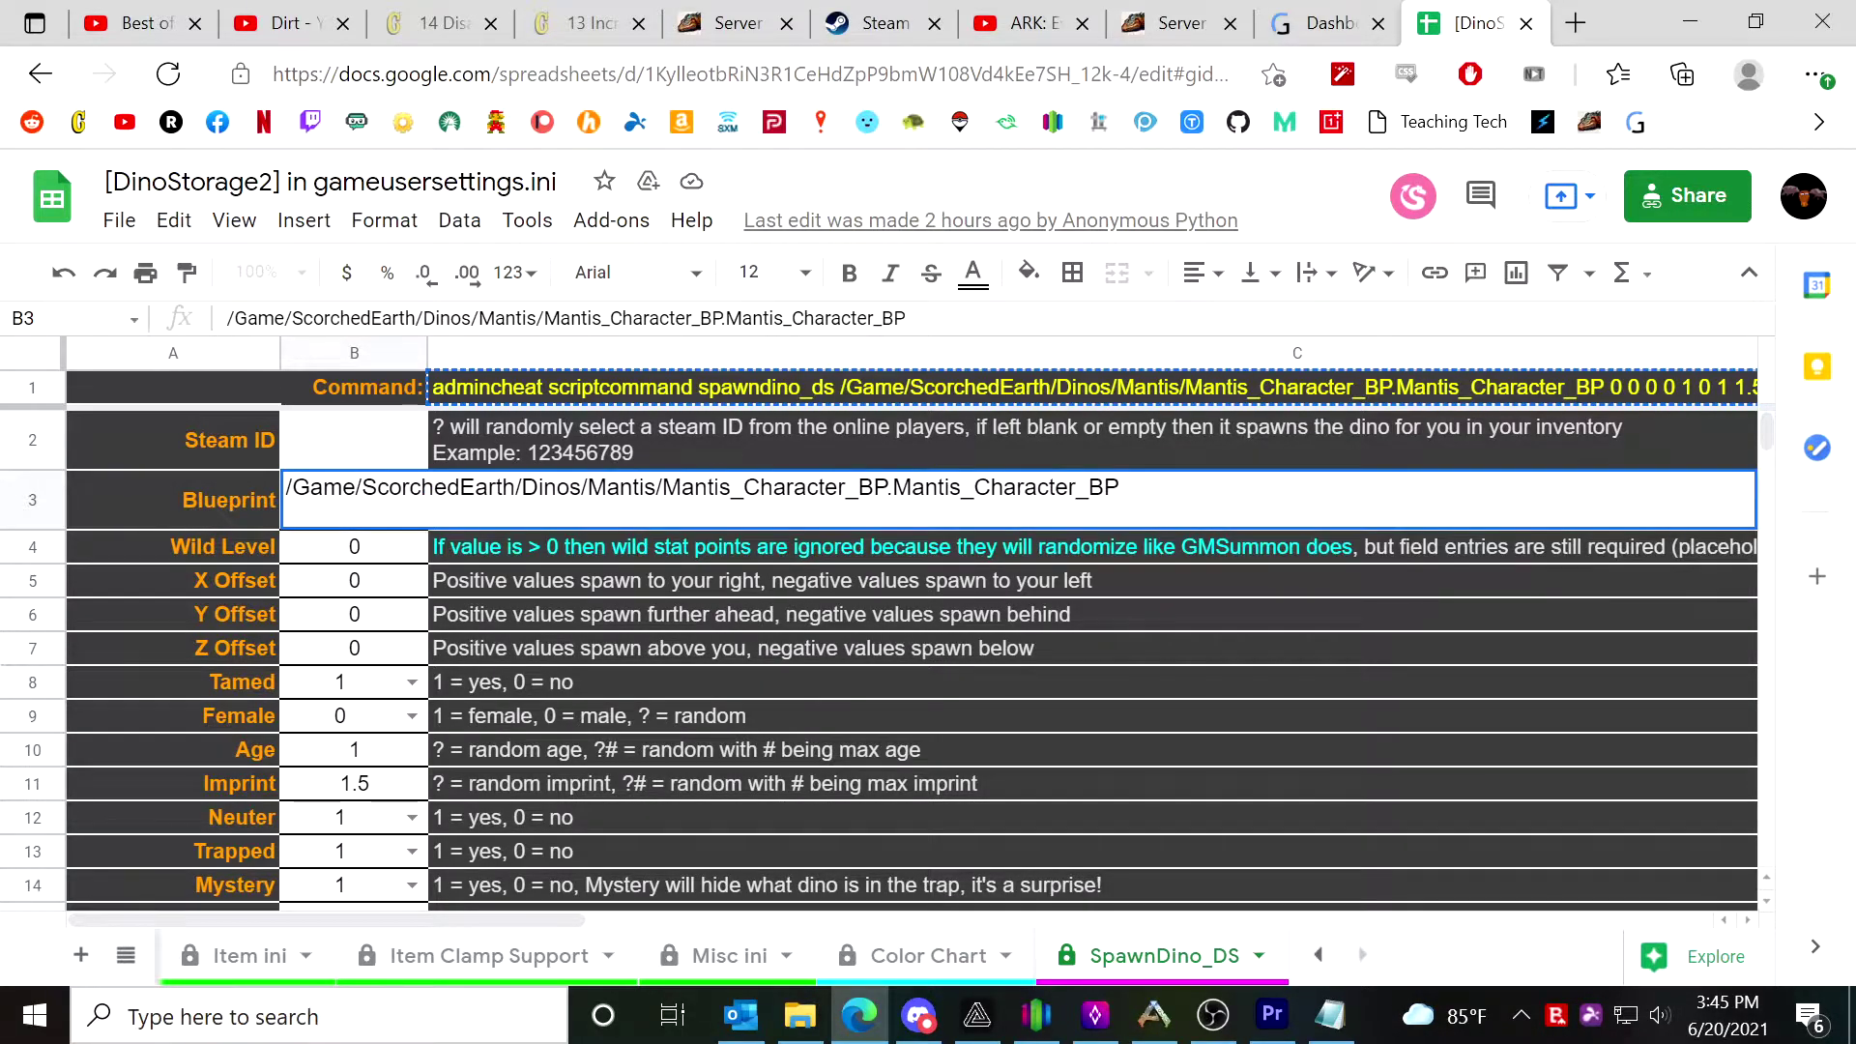
{"action": "left_click", "coordinate": [653, 595]}
{"action": "left_click", "coordinate": [391, 508]}
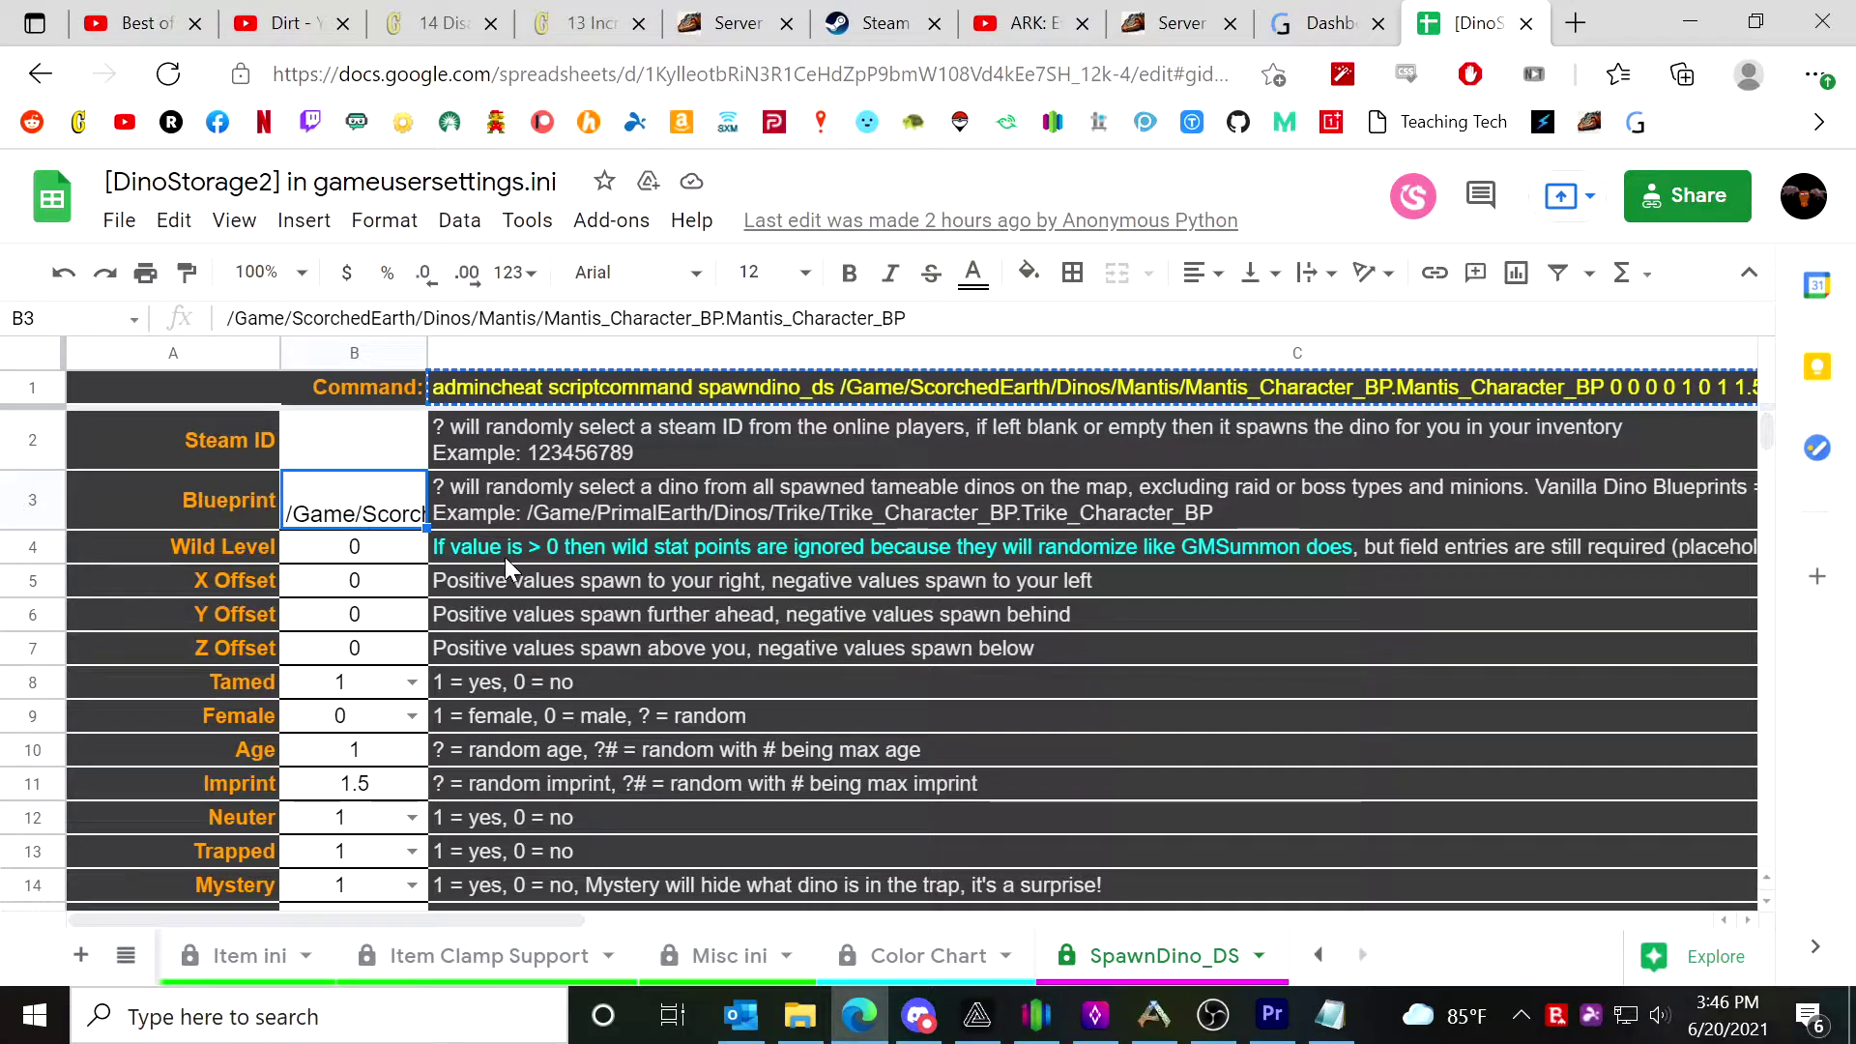
Examine the Tamed and Female option descriptions and the Neuter value on the SpawnDino_DS sheet.
{"action": "scroll", "coordinate": [504, 570], "scroll_direction": "down", "scroll_amount": 1}
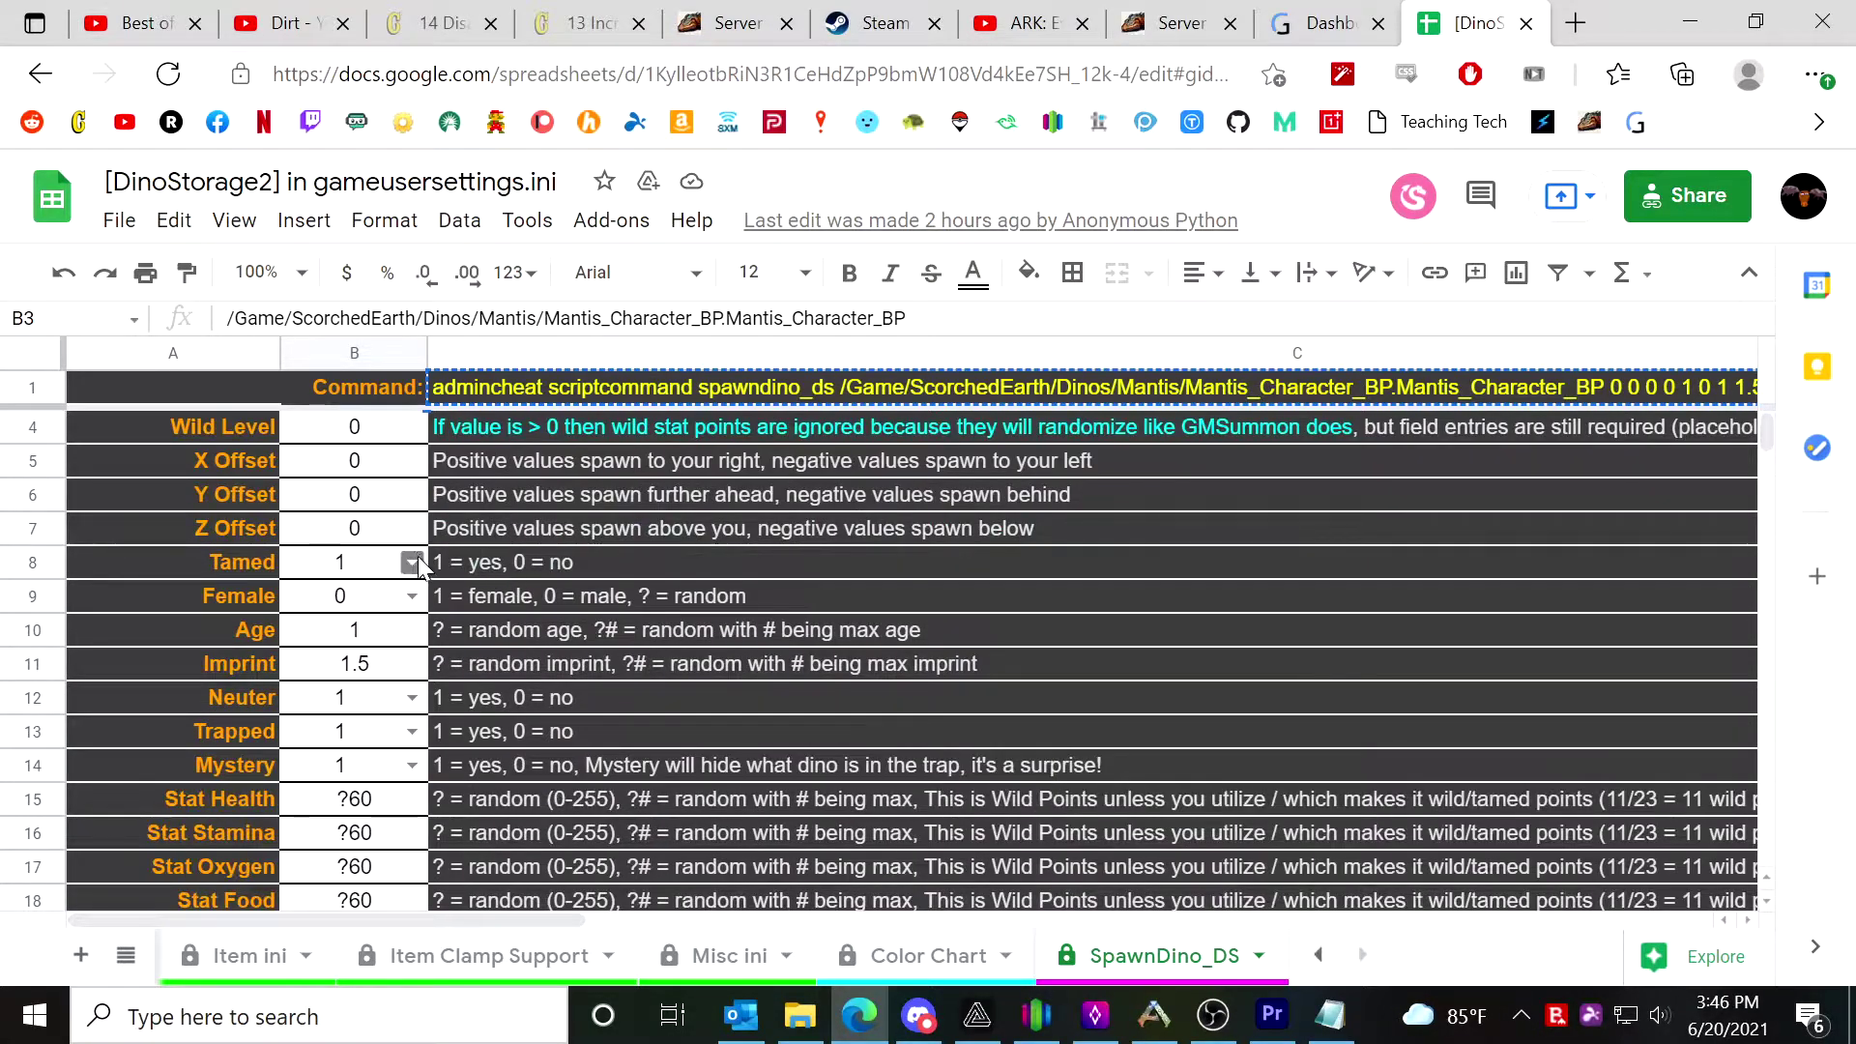
{"action": "left_click", "coordinate": [499, 570]}
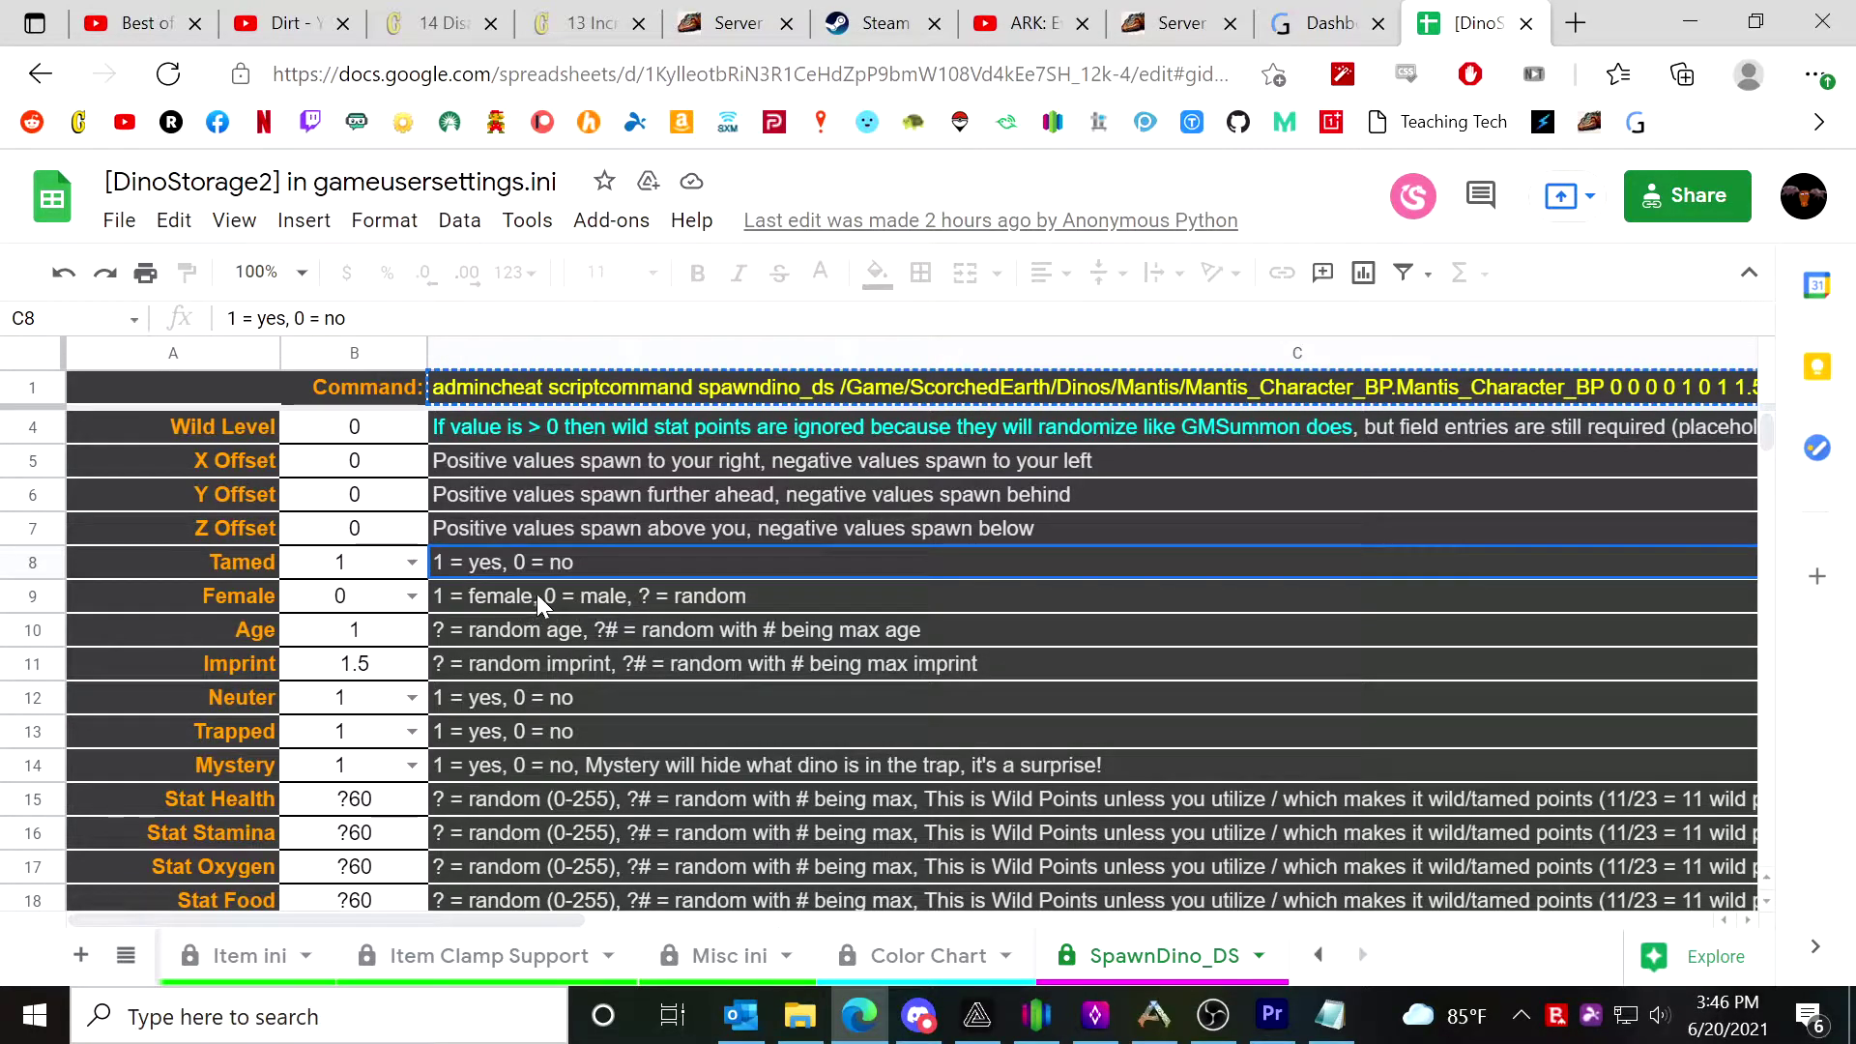
{"action": "left_click", "coordinate": [570, 600]}
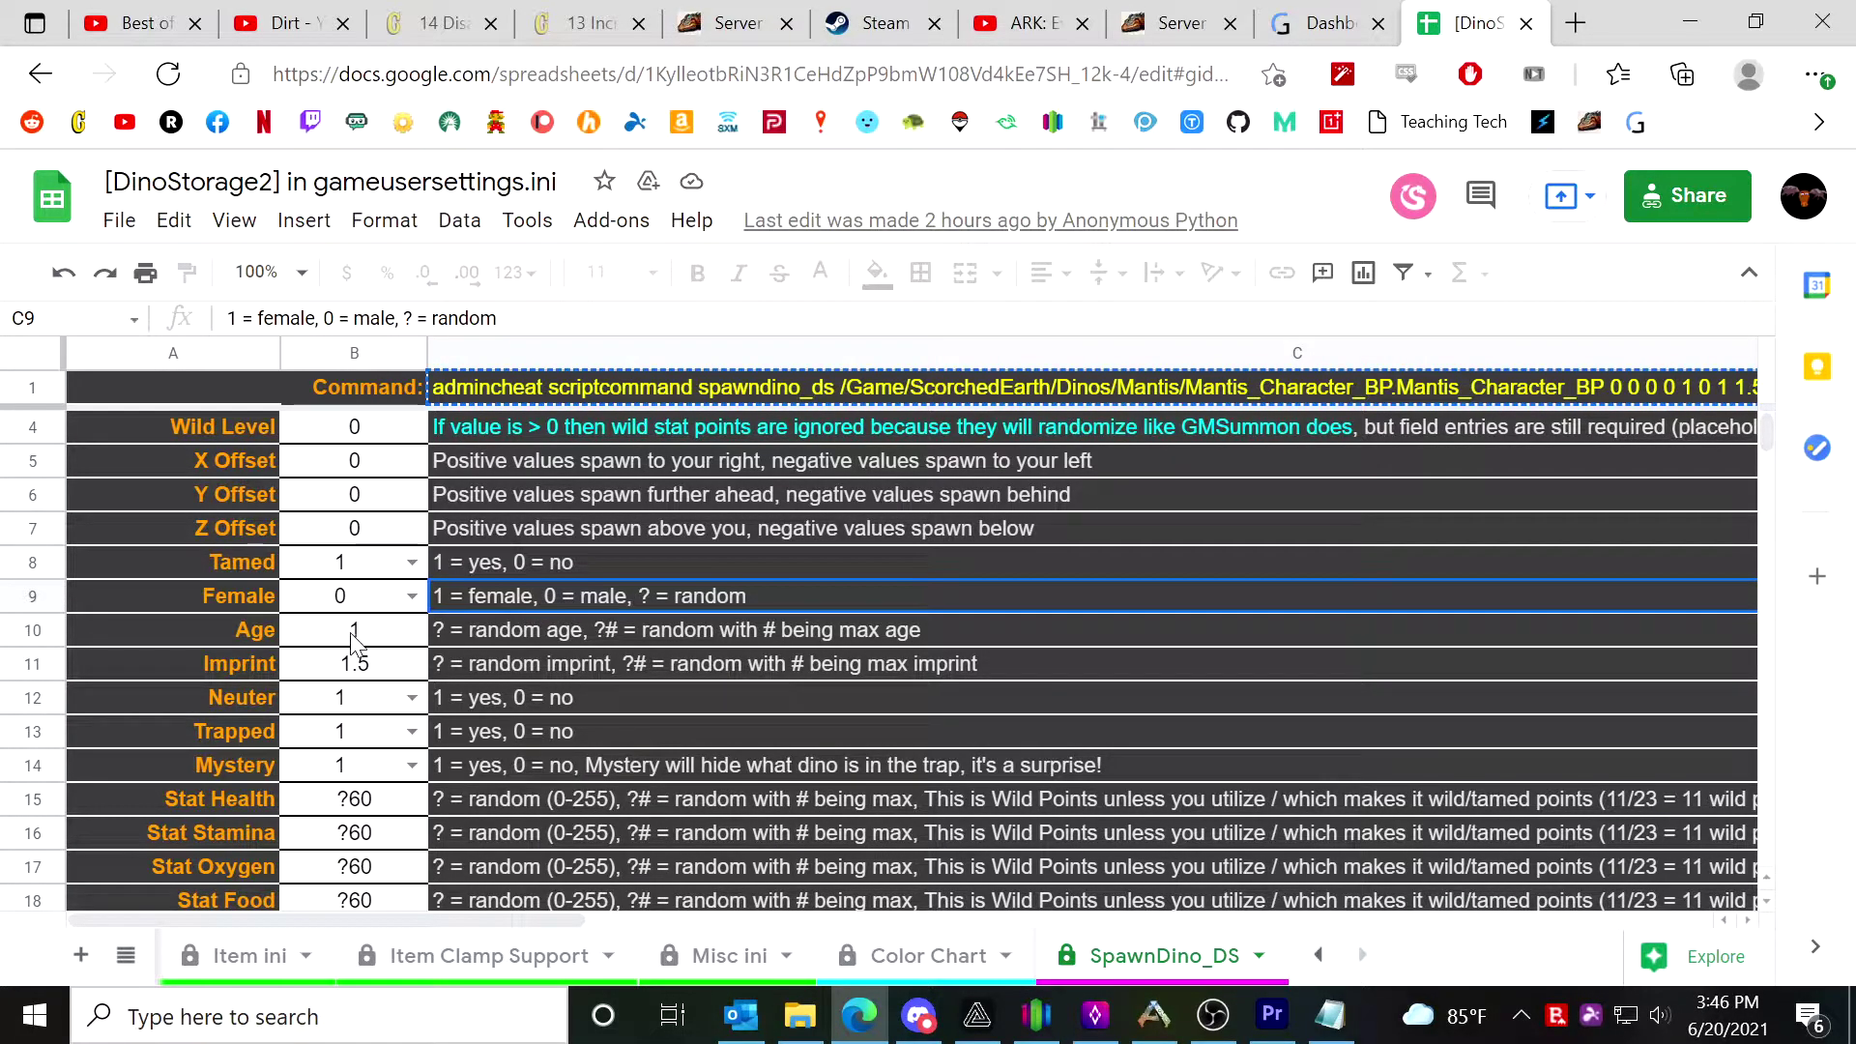
{"action": "left_click", "coordinate": [318, 702]}
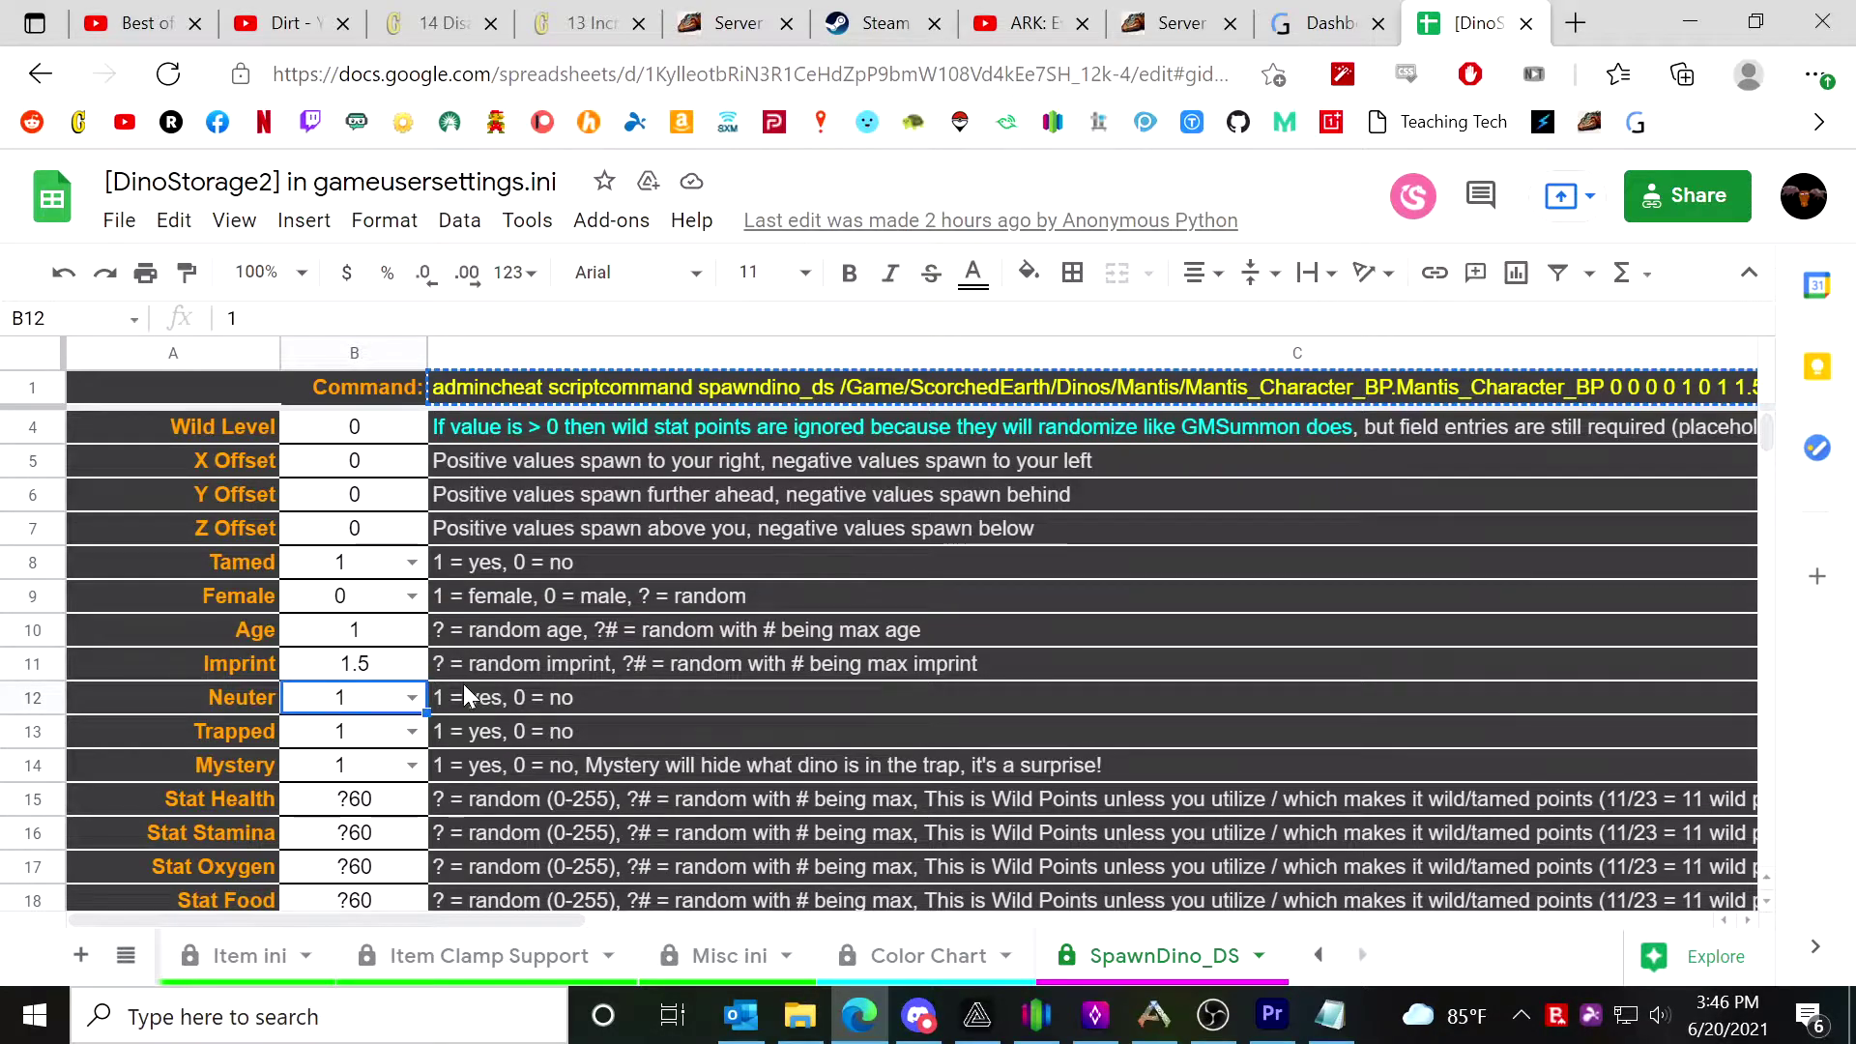
Examine the Trapped, Mystery, Mystery Name and Mystery Description settings on the SpawnDino_DS sheet.
{"action": "left_click", "coordinate": [348, 737]}
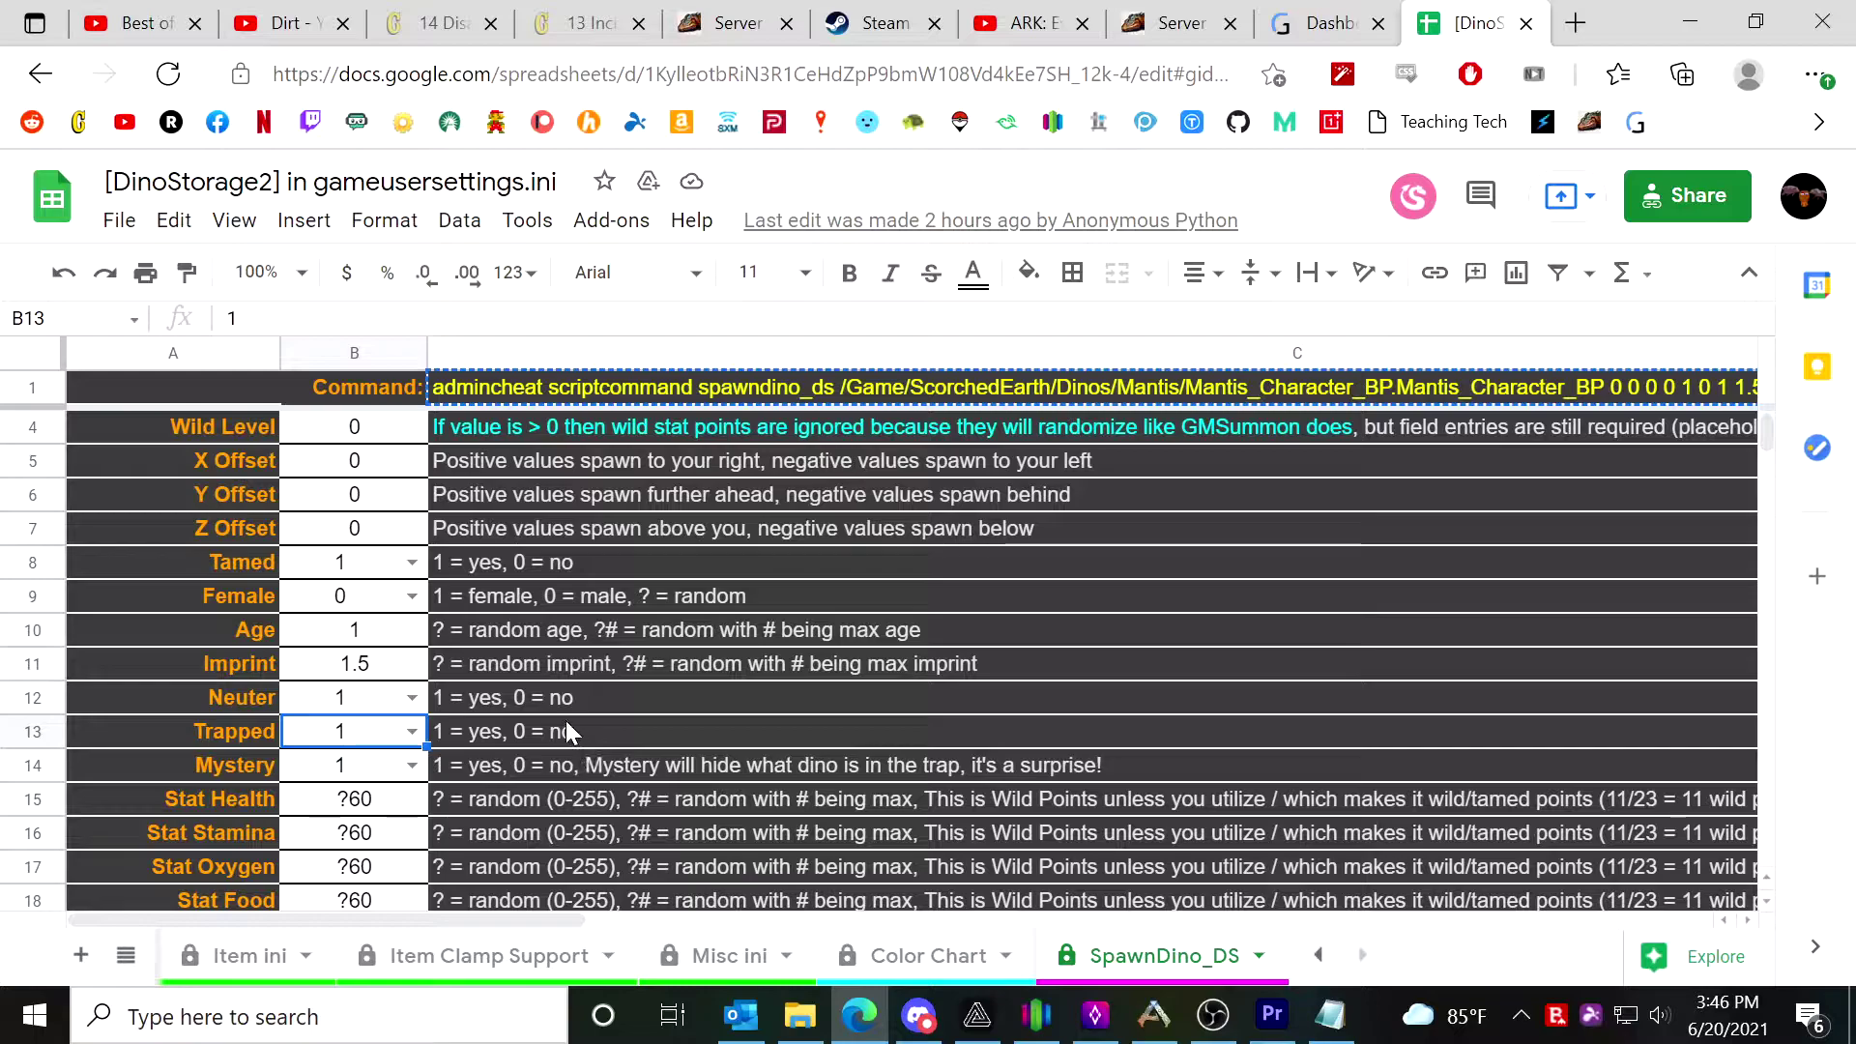
{"action": "left_click", "coordinate": [368, 767]}
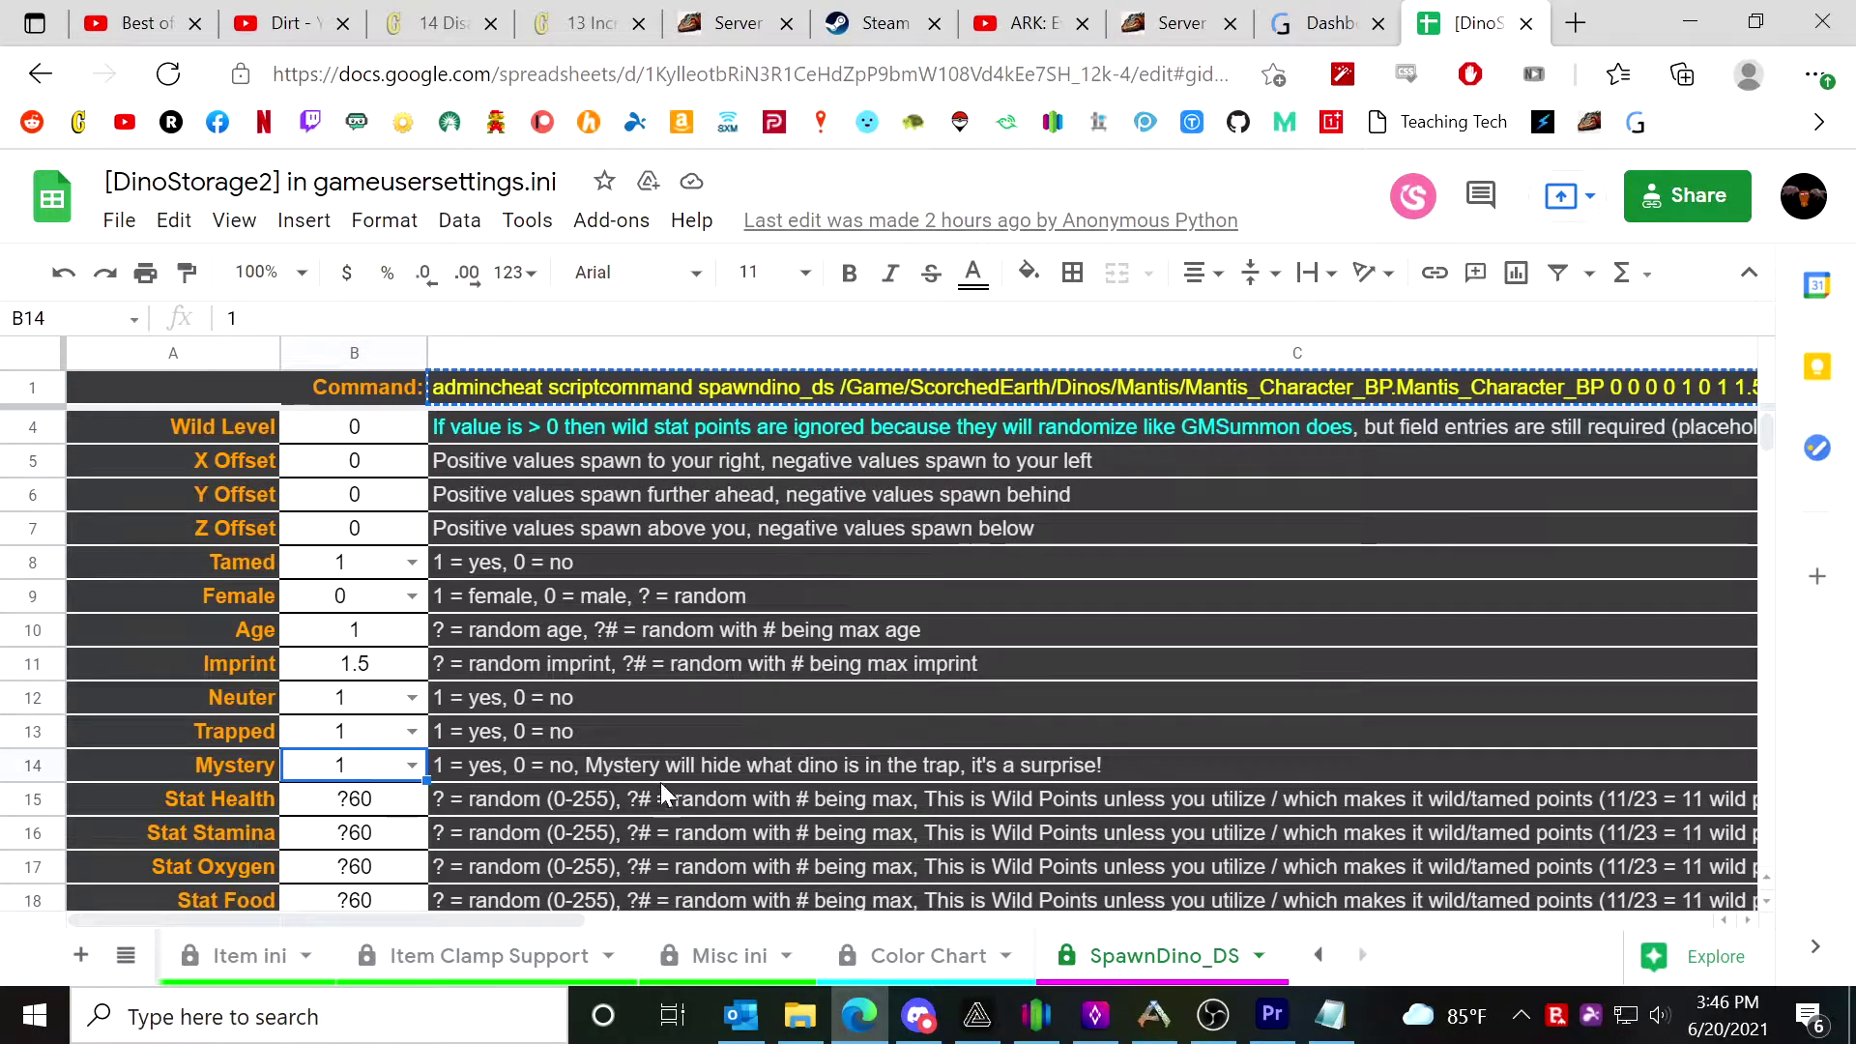
{"action": "scroll", "coordinate": [551, 725], "scroll_direction": "down", "scroll_amount": 3}
{"action": "scroll", "coordinate": [522, 711], "scroll_direction": "down", "scroll_amount": 5}
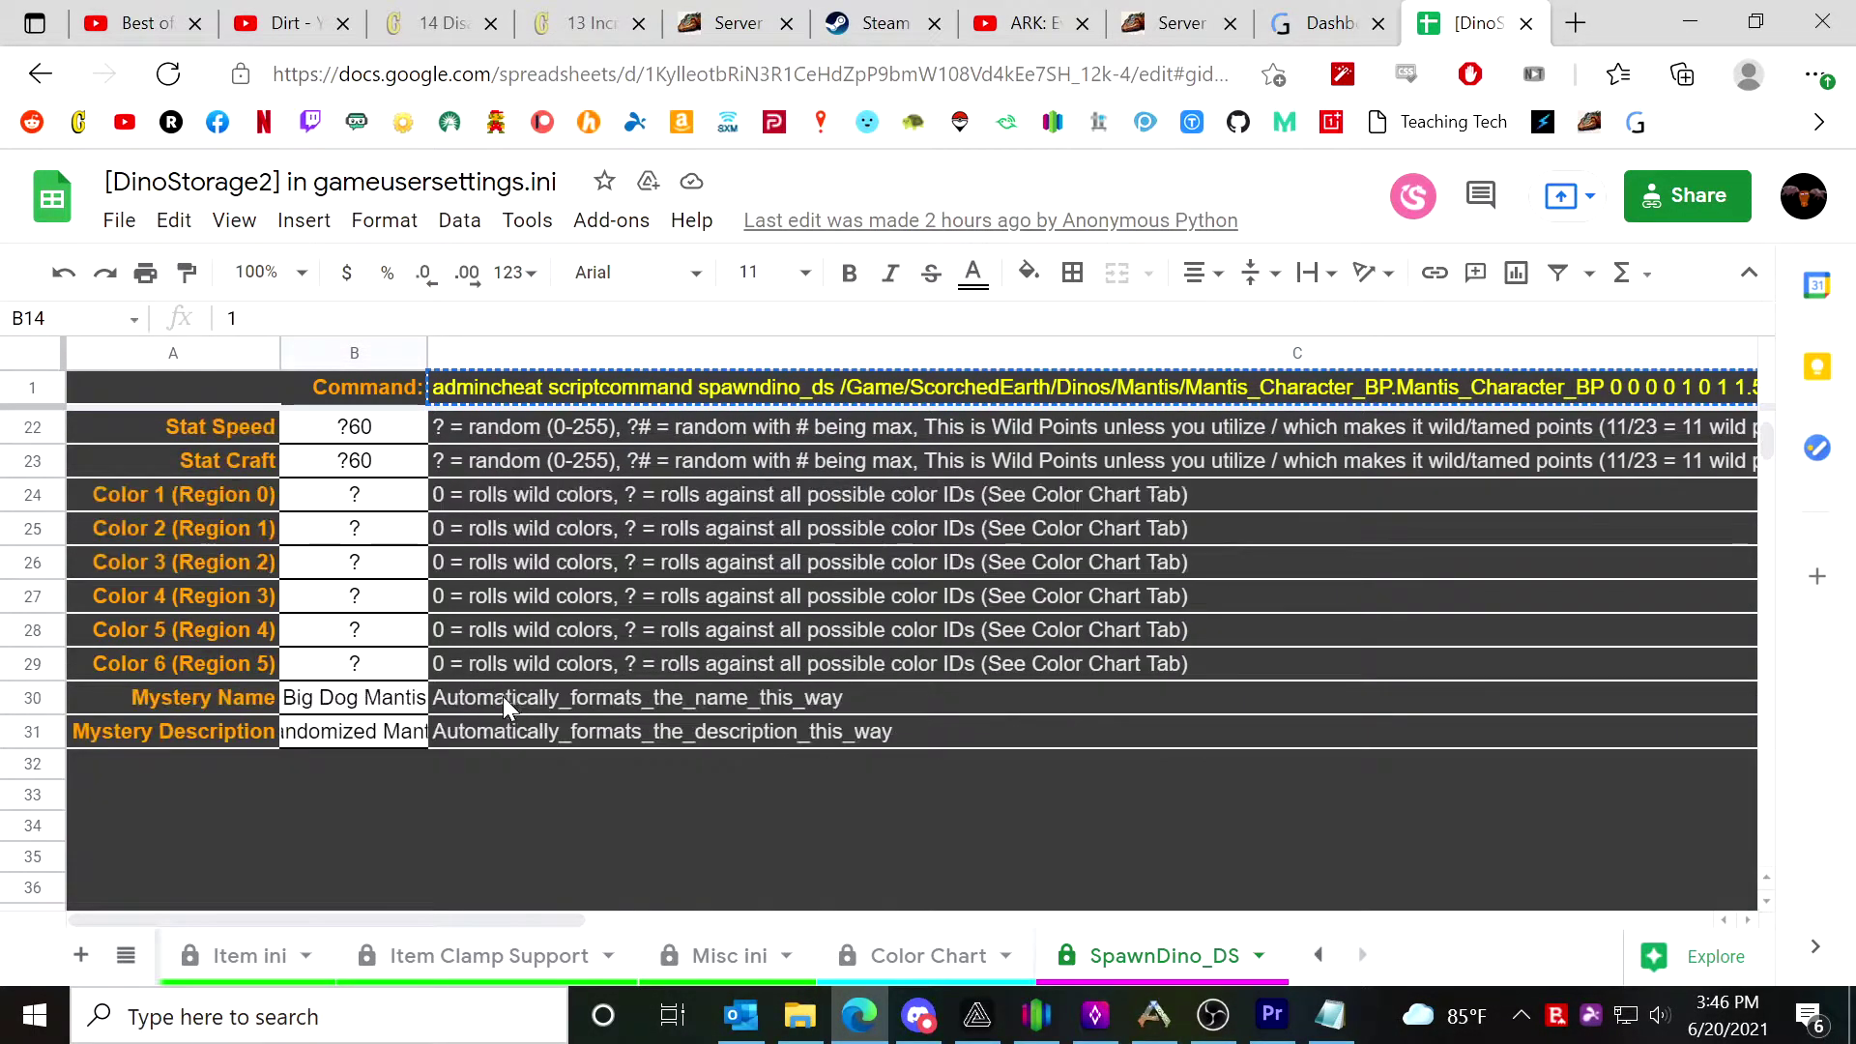
{"action": "left_click", "coordinate": [382, 704]}
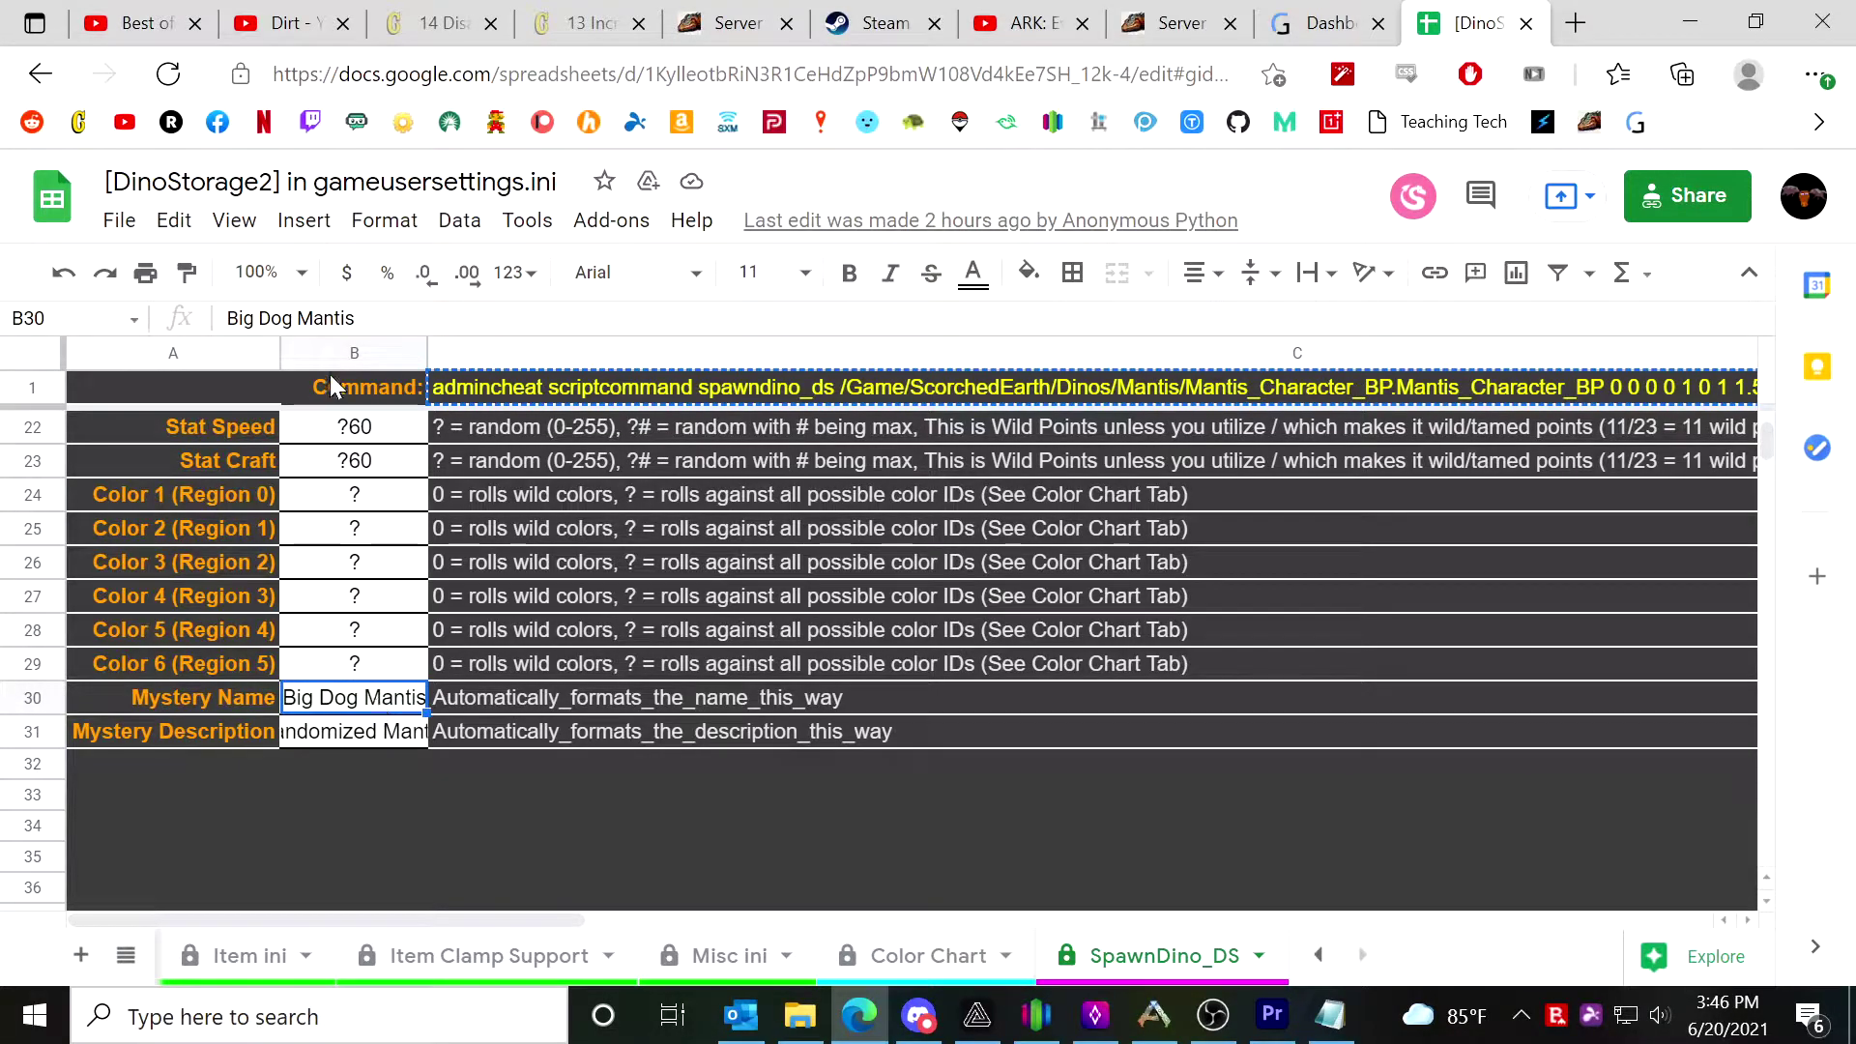
{"action": "left_click", "coordinate": [296, 740]}
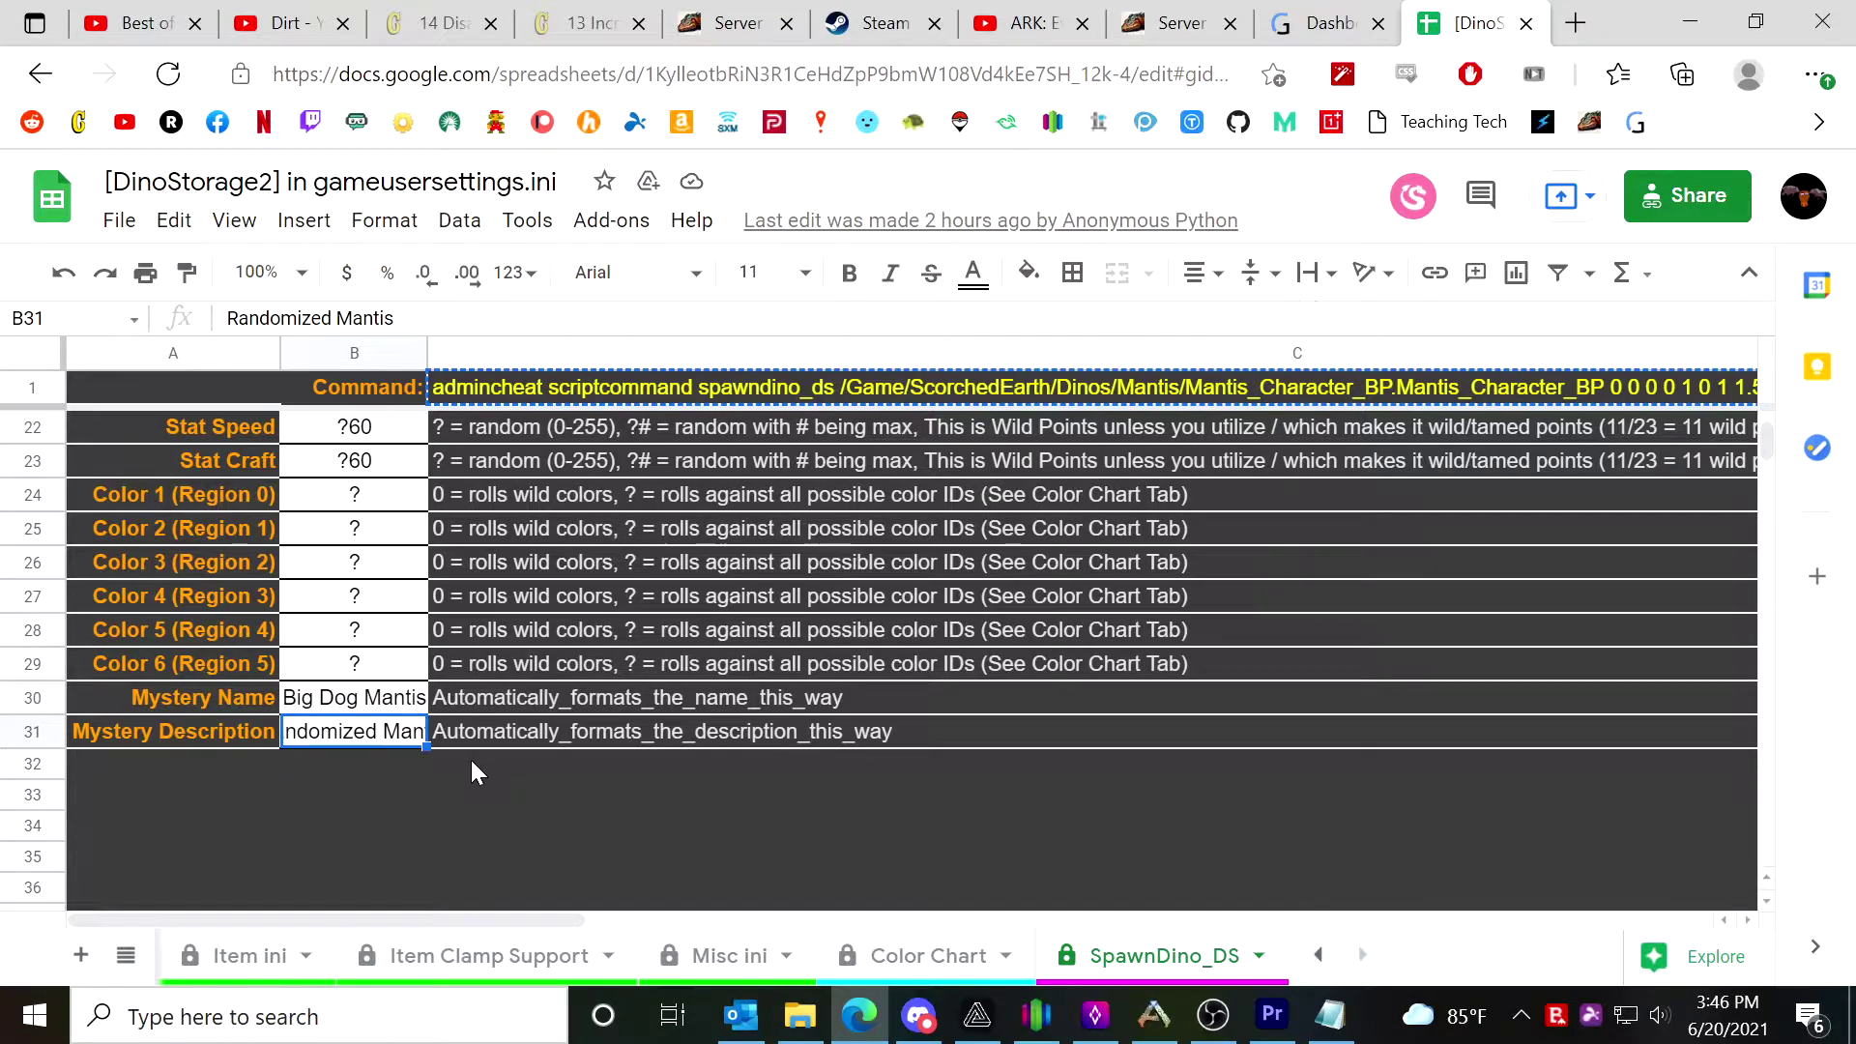
Examine the values and descriptions of the stat rows from Stat Health to Stat Craft.
{"action": "scroll", "coordinate": [469, 764], "scroll_direction": "up", "scroll_amount": 5}
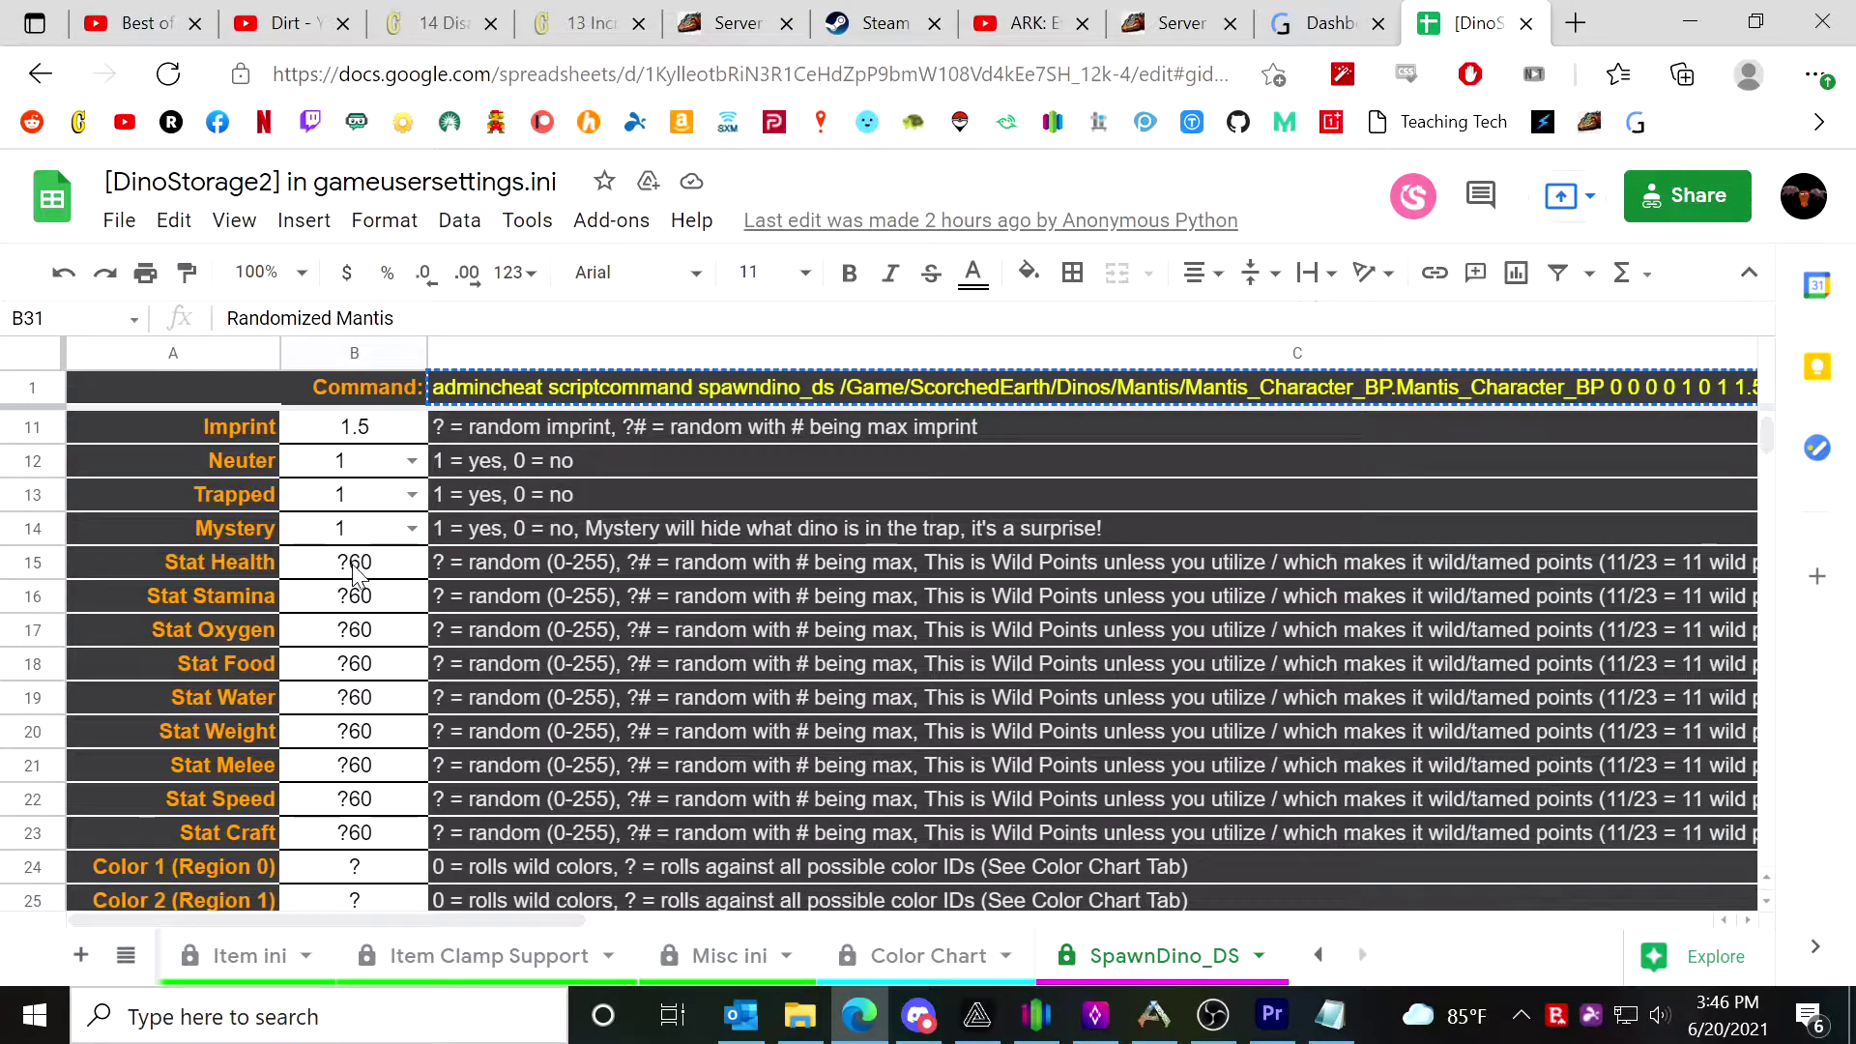
{"action": "left_click", "coordinate": [354, 580]}
{"action": "left_click", "coordinate": [386, 832], "text": "shift"}
{"action": "left_click", "coordinate": [367, 576]}
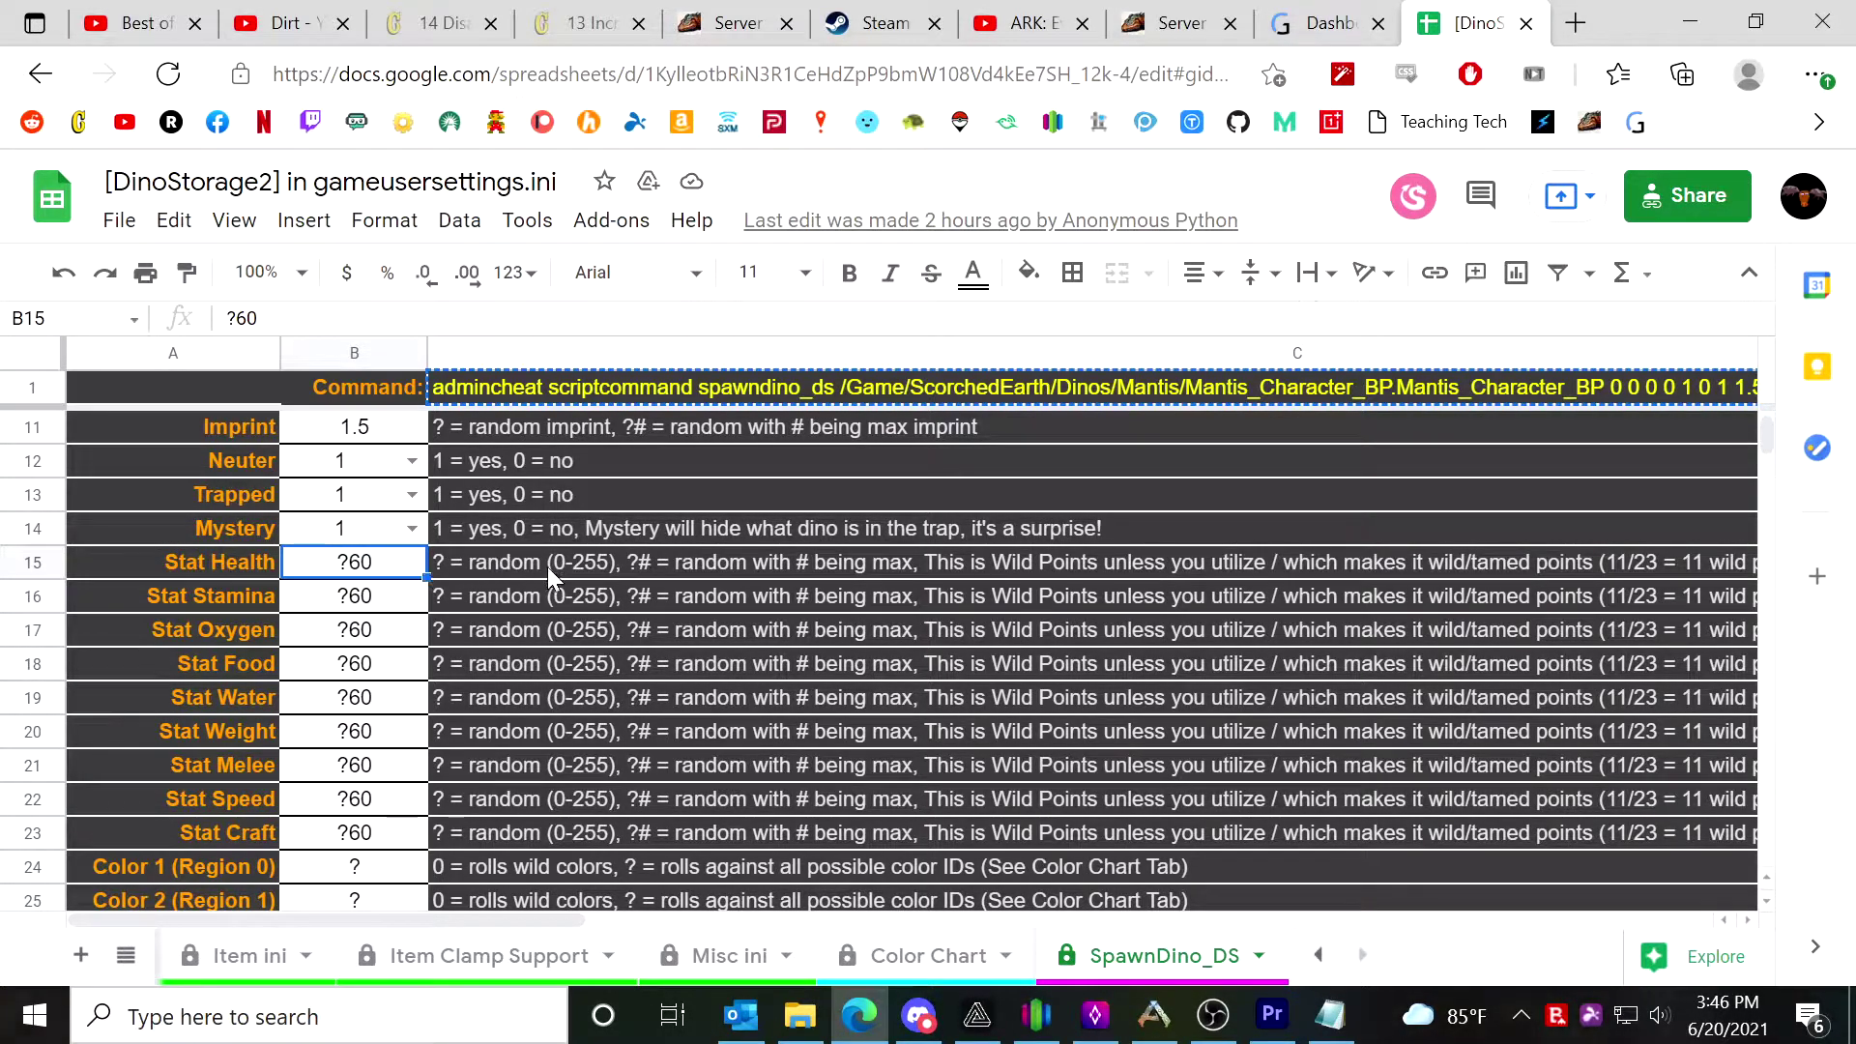
{"action": "scroll", "coordinate": [384, 698], "scroll_direction": "down", "scroll_amount": 3}
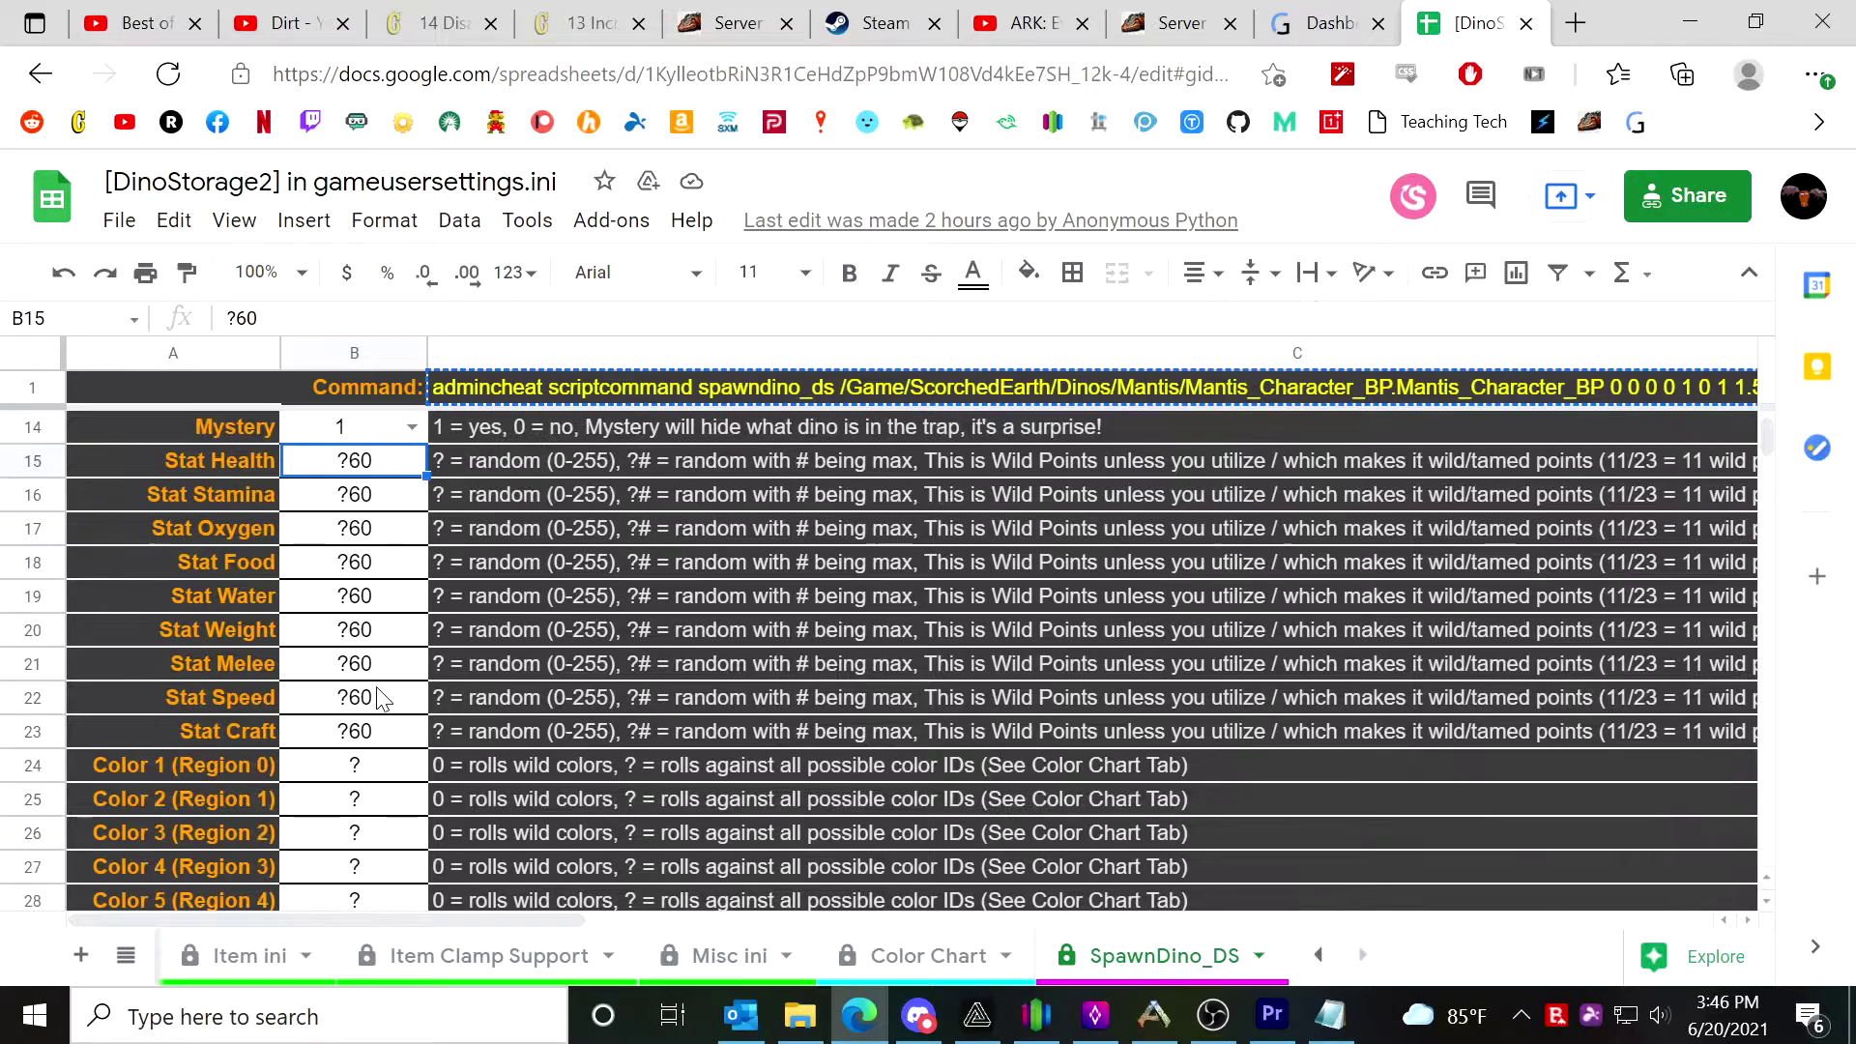
{"action": "scroll", "coordinate": [364, 785], "scroll_direction": "up", "scroll_amount": 7}
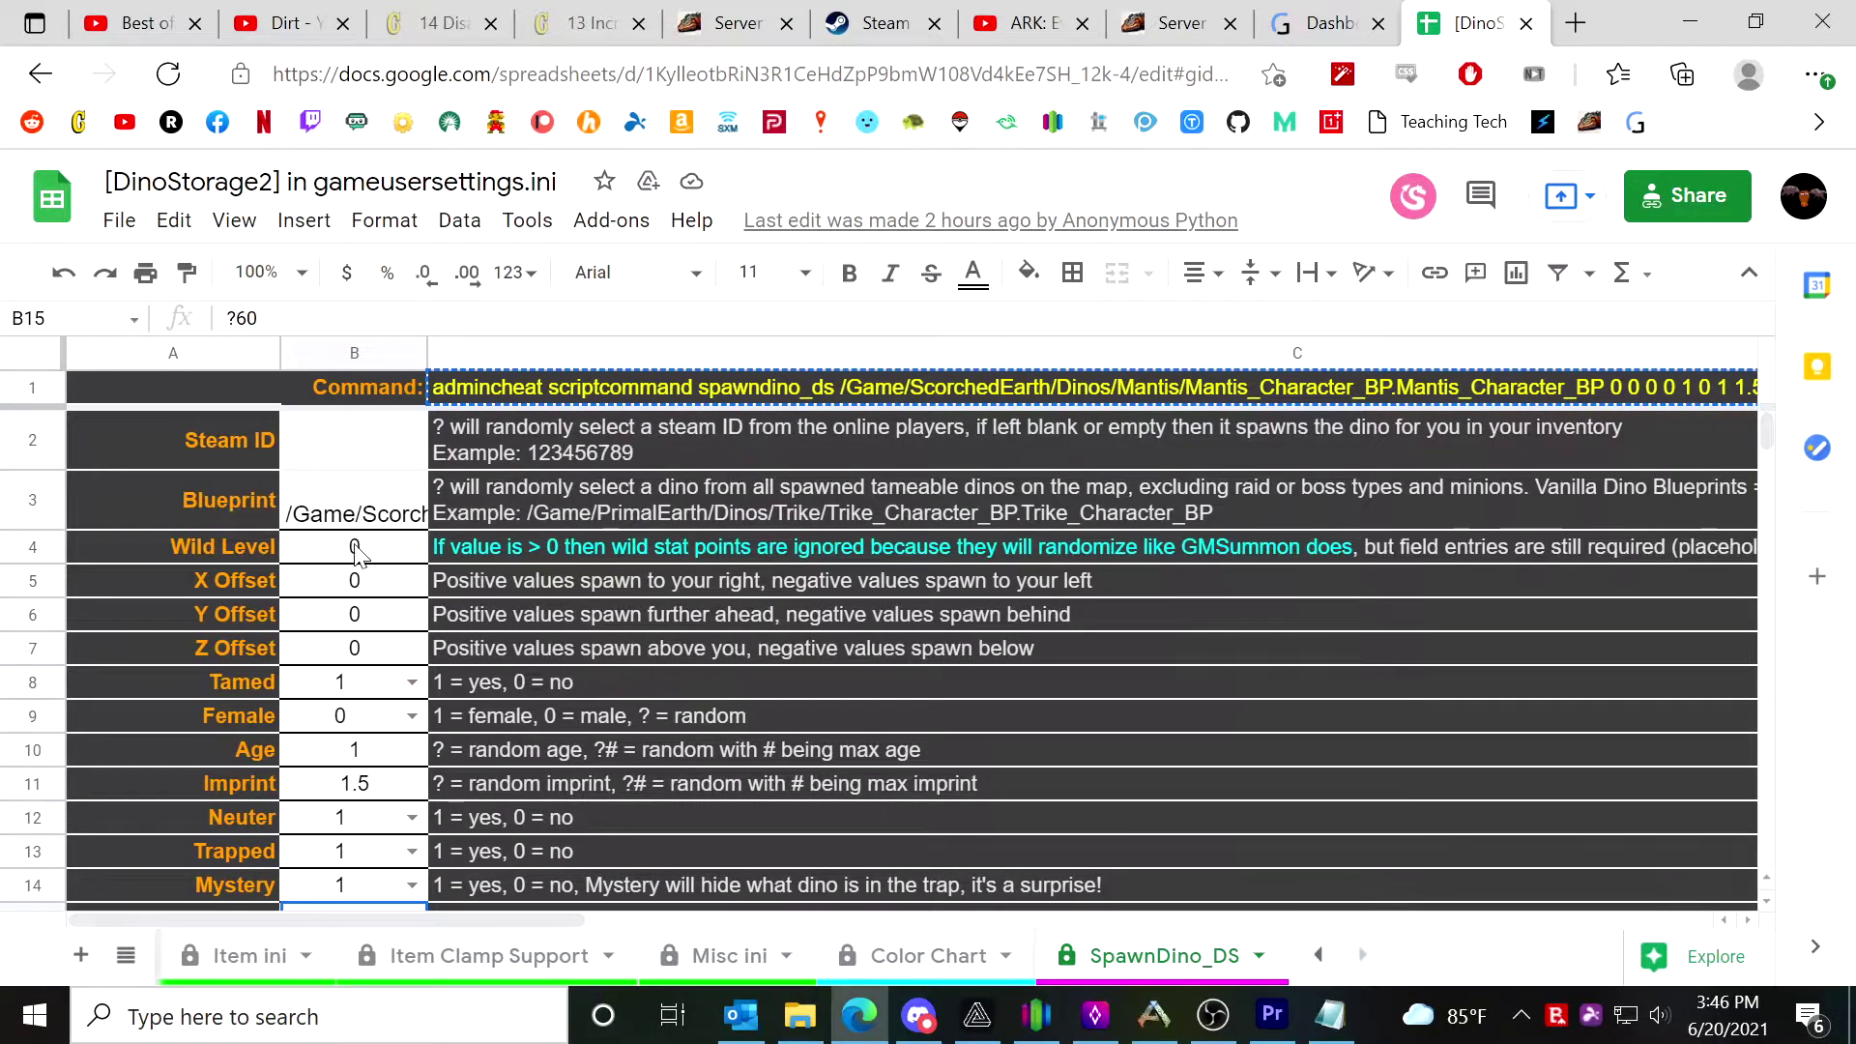
{"action": "scroll", "coordinate": [406, 677], "scroll_direction": "down", "scroll_amount": 4}
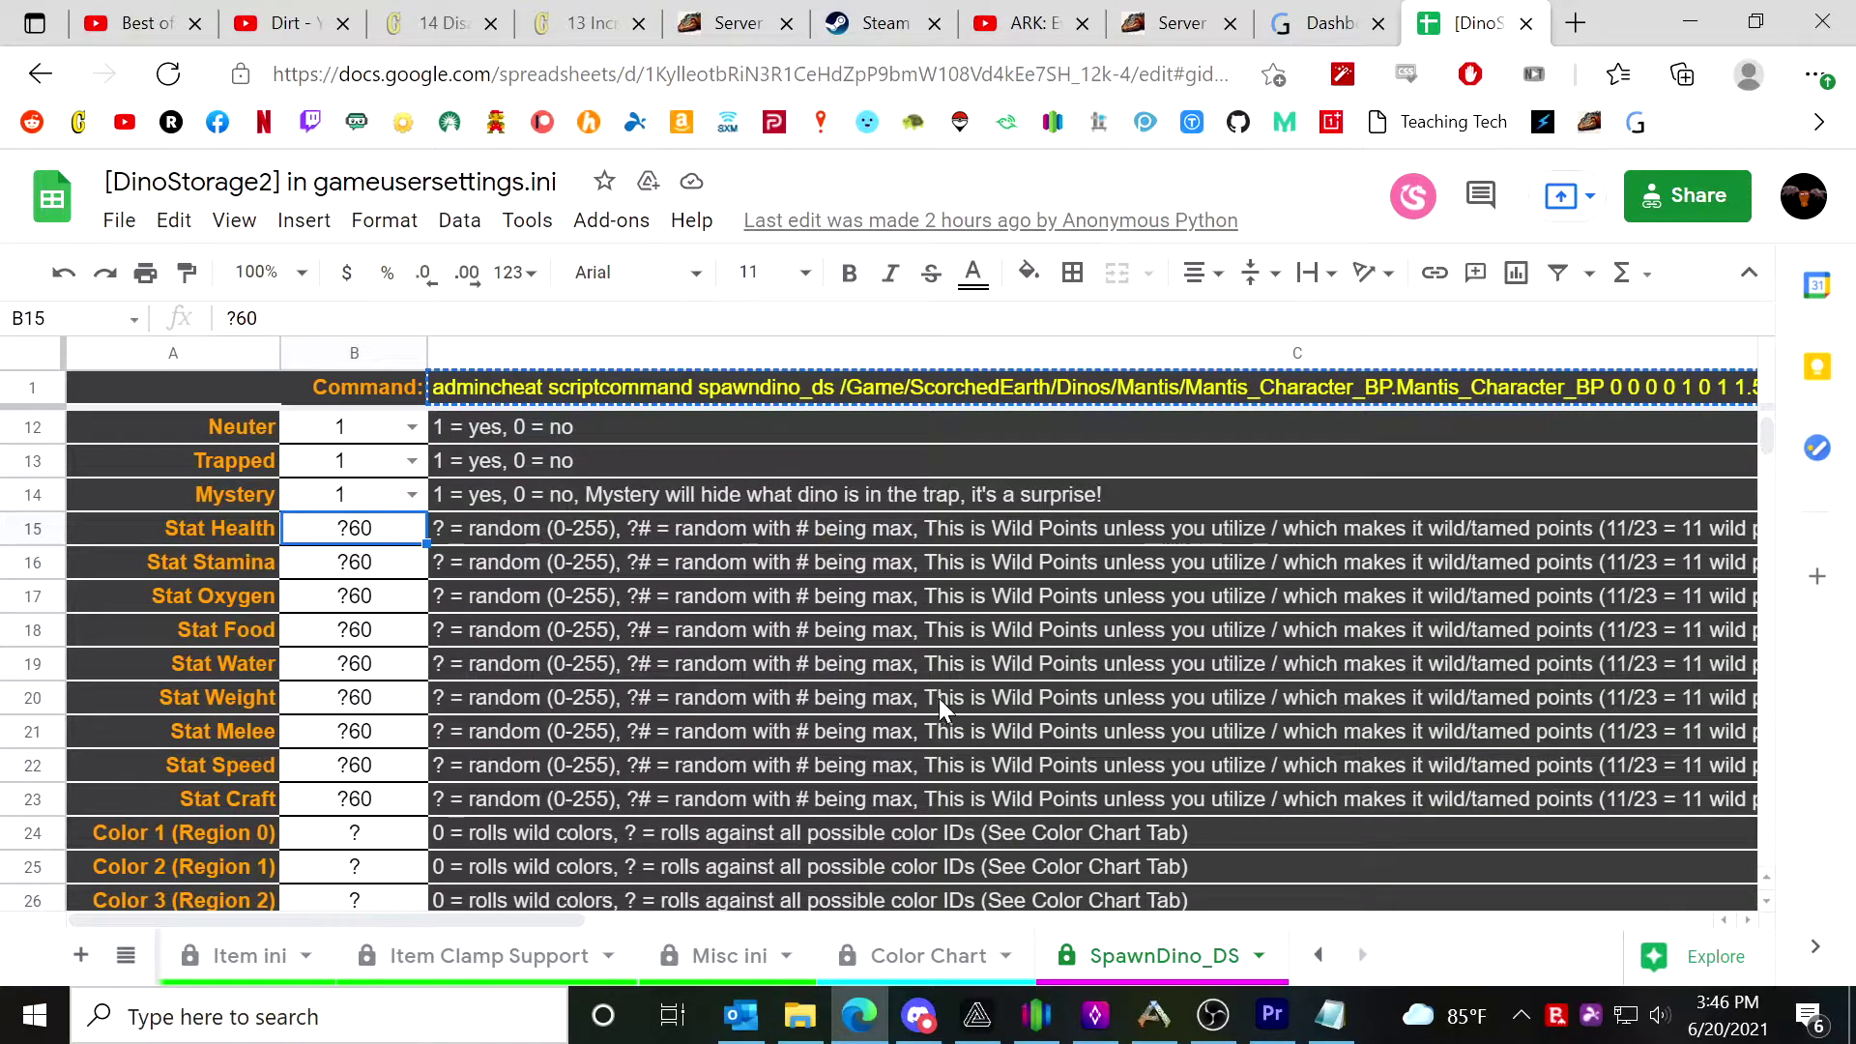
Select the generated spawndino_ds command in C1 to review it.
{"action": "left_click", "coordinate": [611, 392]}
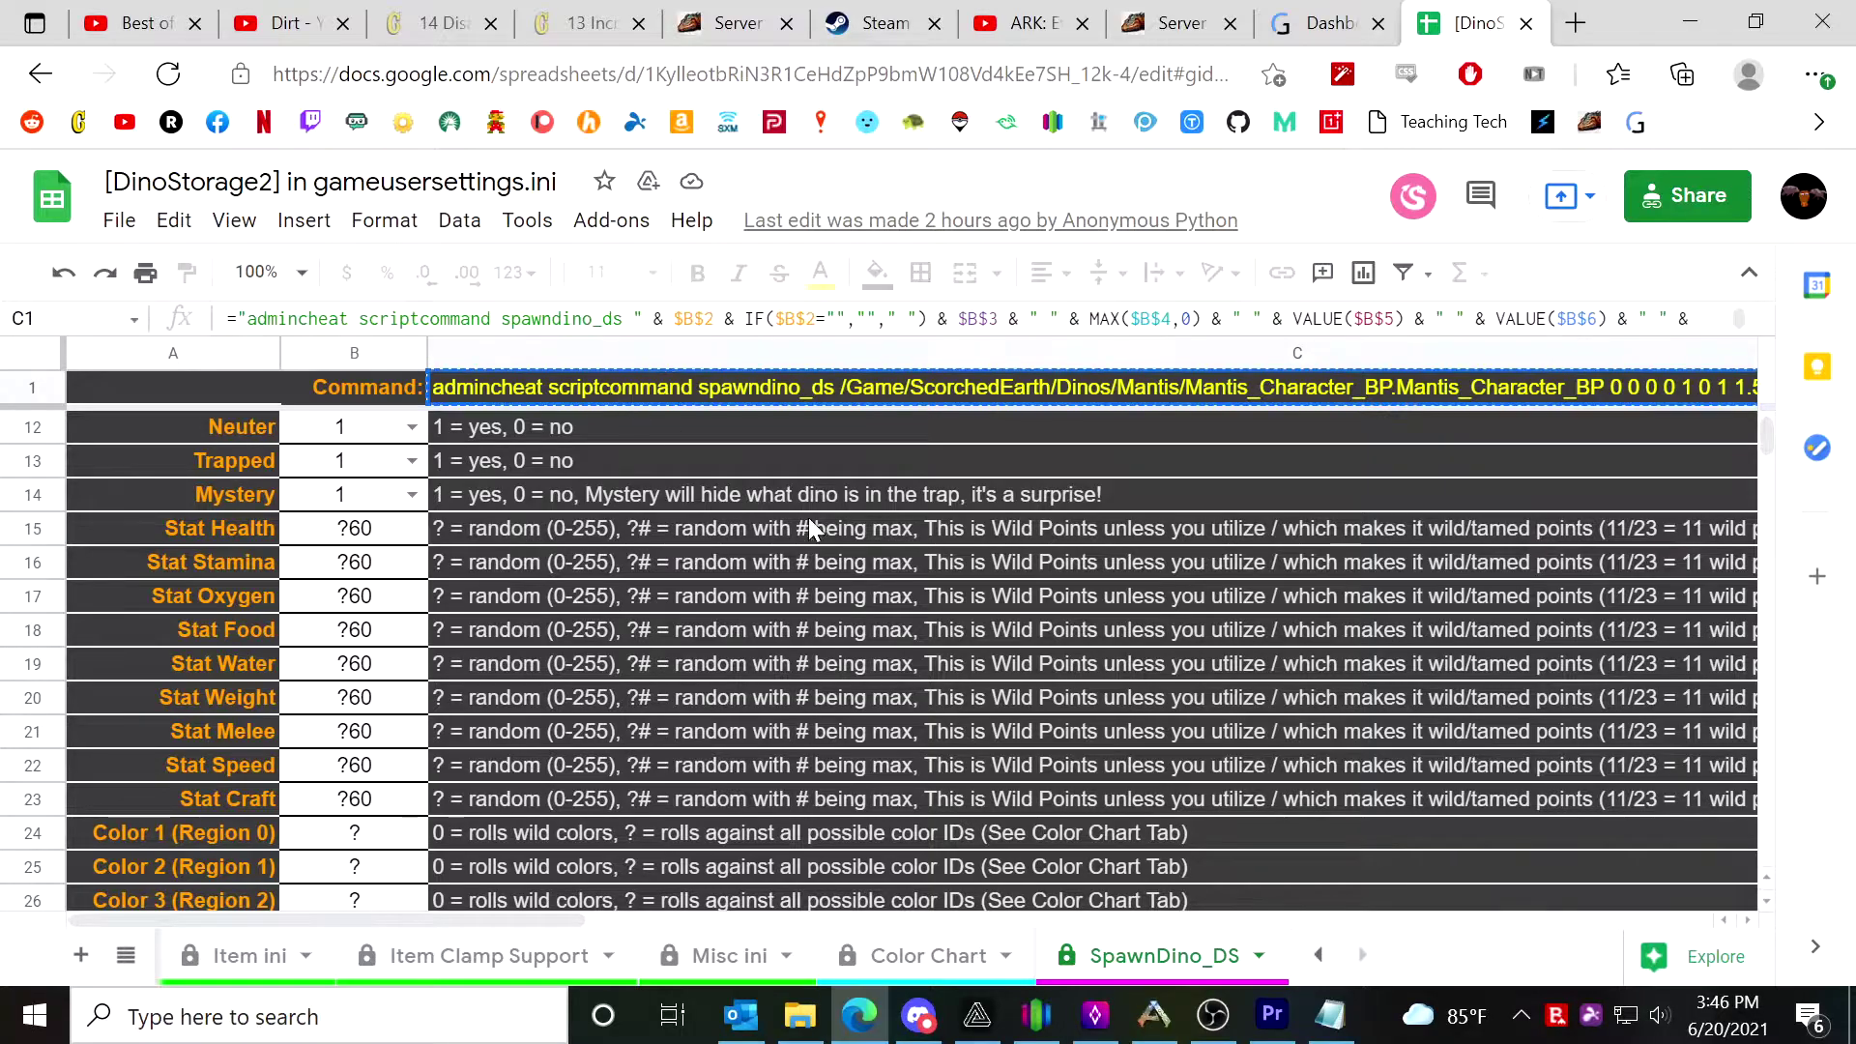
{"action": "left_click", "coordinate": [1328, 1012]}
{"action": "left_click", "coordinate": [1331, 1012]}
In the GameServerApp dashboard, start a new shop pack named "Mantis" with the description "Random Stat Mantis (Neutered)".
{"action": "left_click", "coordinate": [1352, 22]}
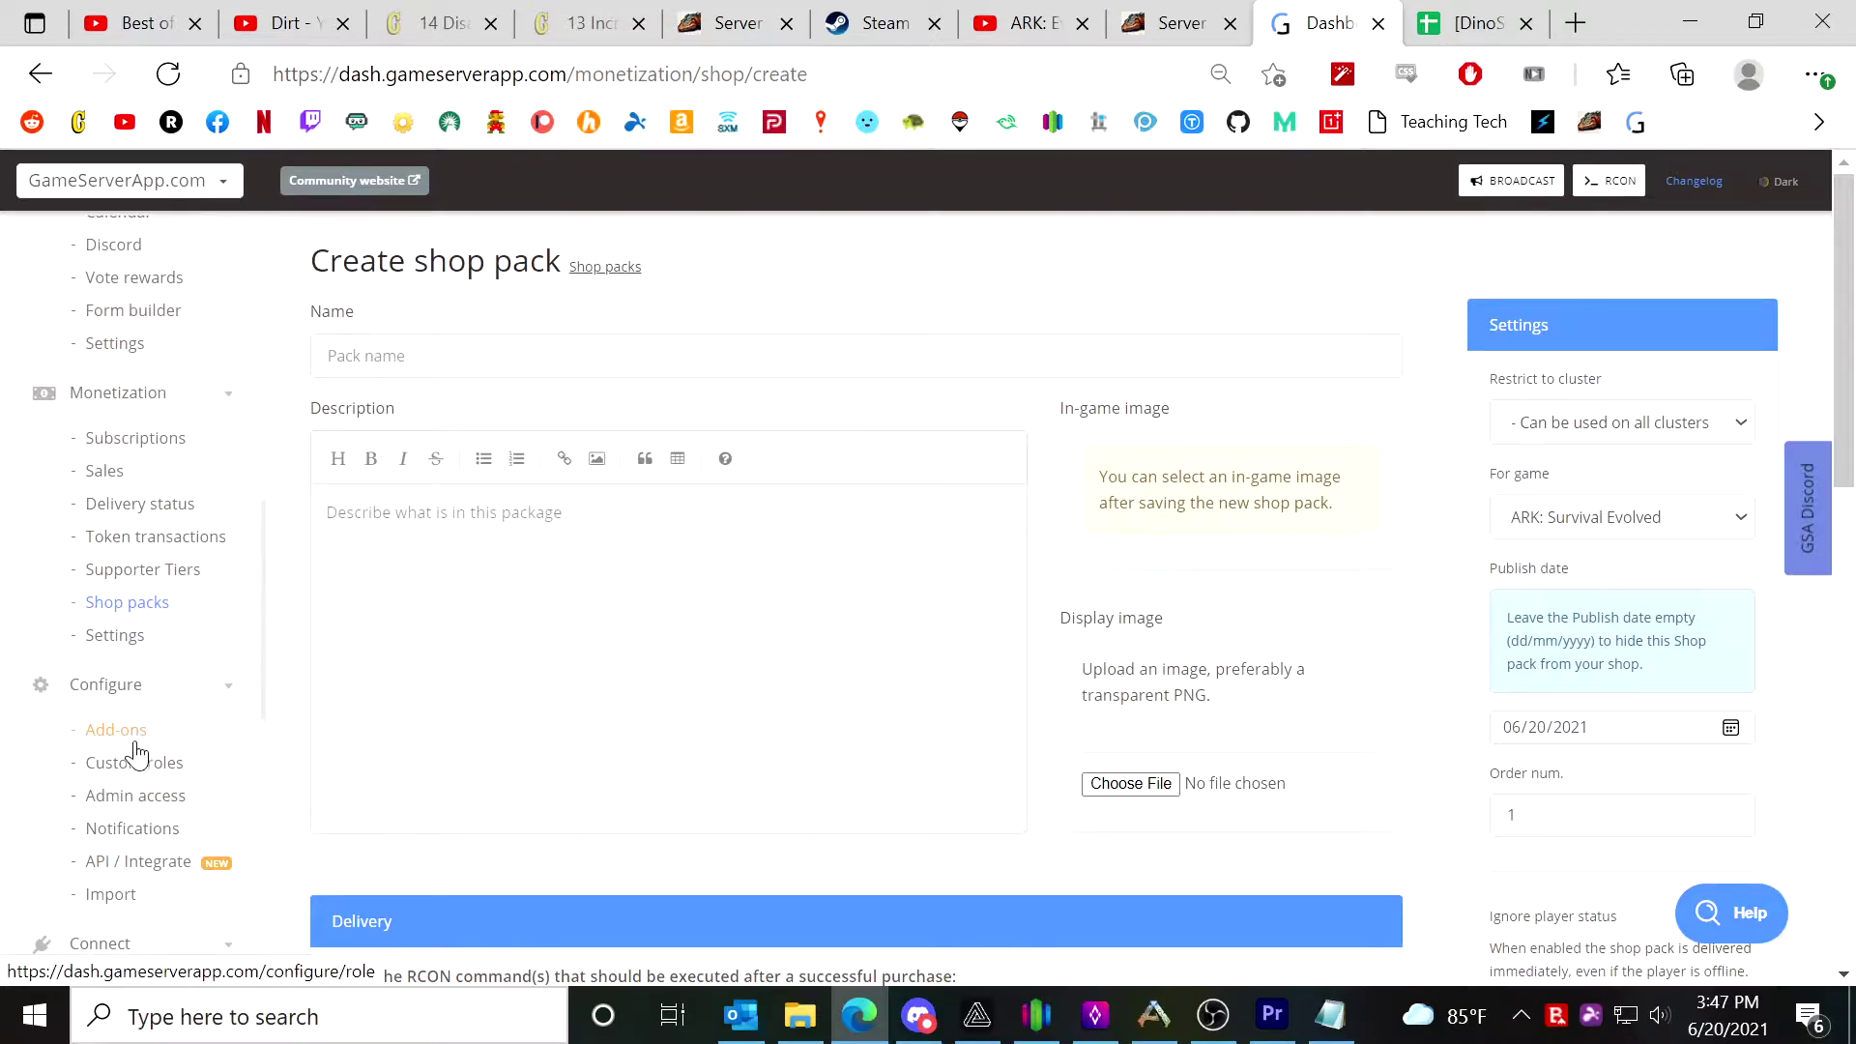
{"action": "left_click", "coordinate": [126, 601]}
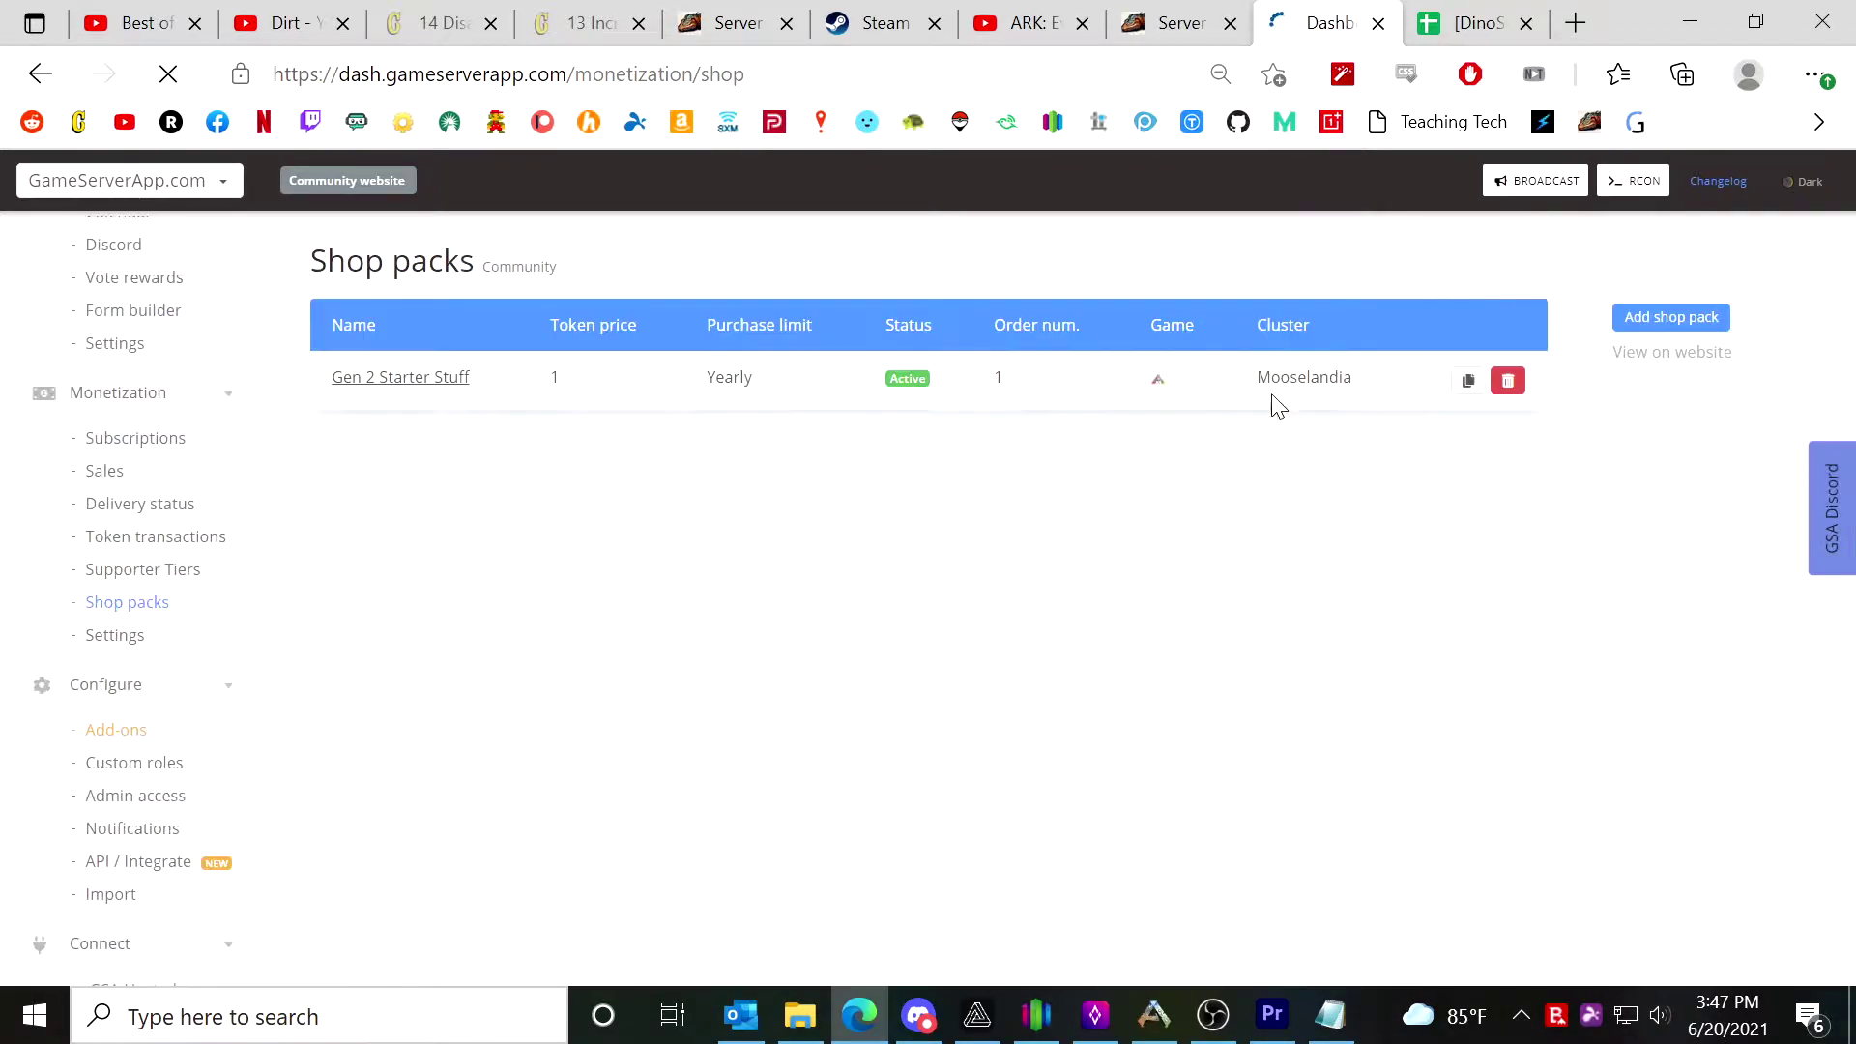
{"action": "left_click", "coordinate": [1650, 317]}
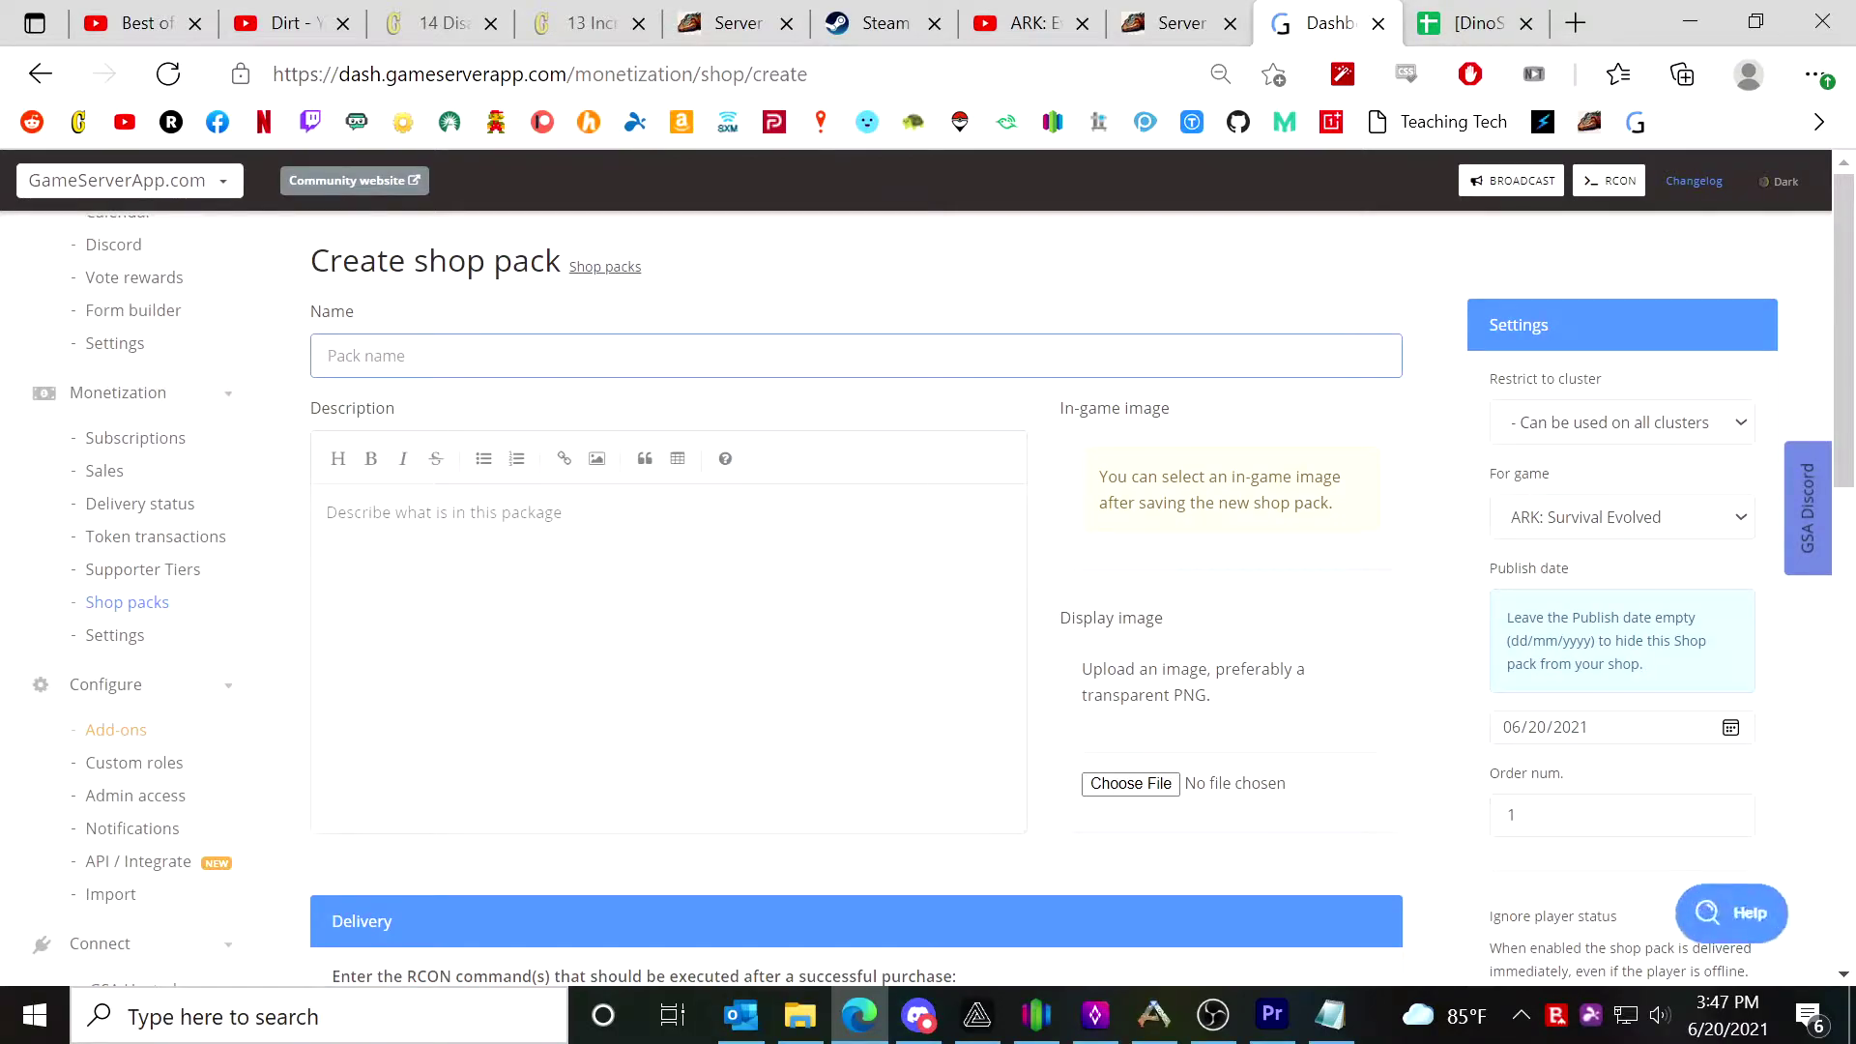
{"action": "type", "text": "Mantis"}
{"action": "key", "text": "Tab"}
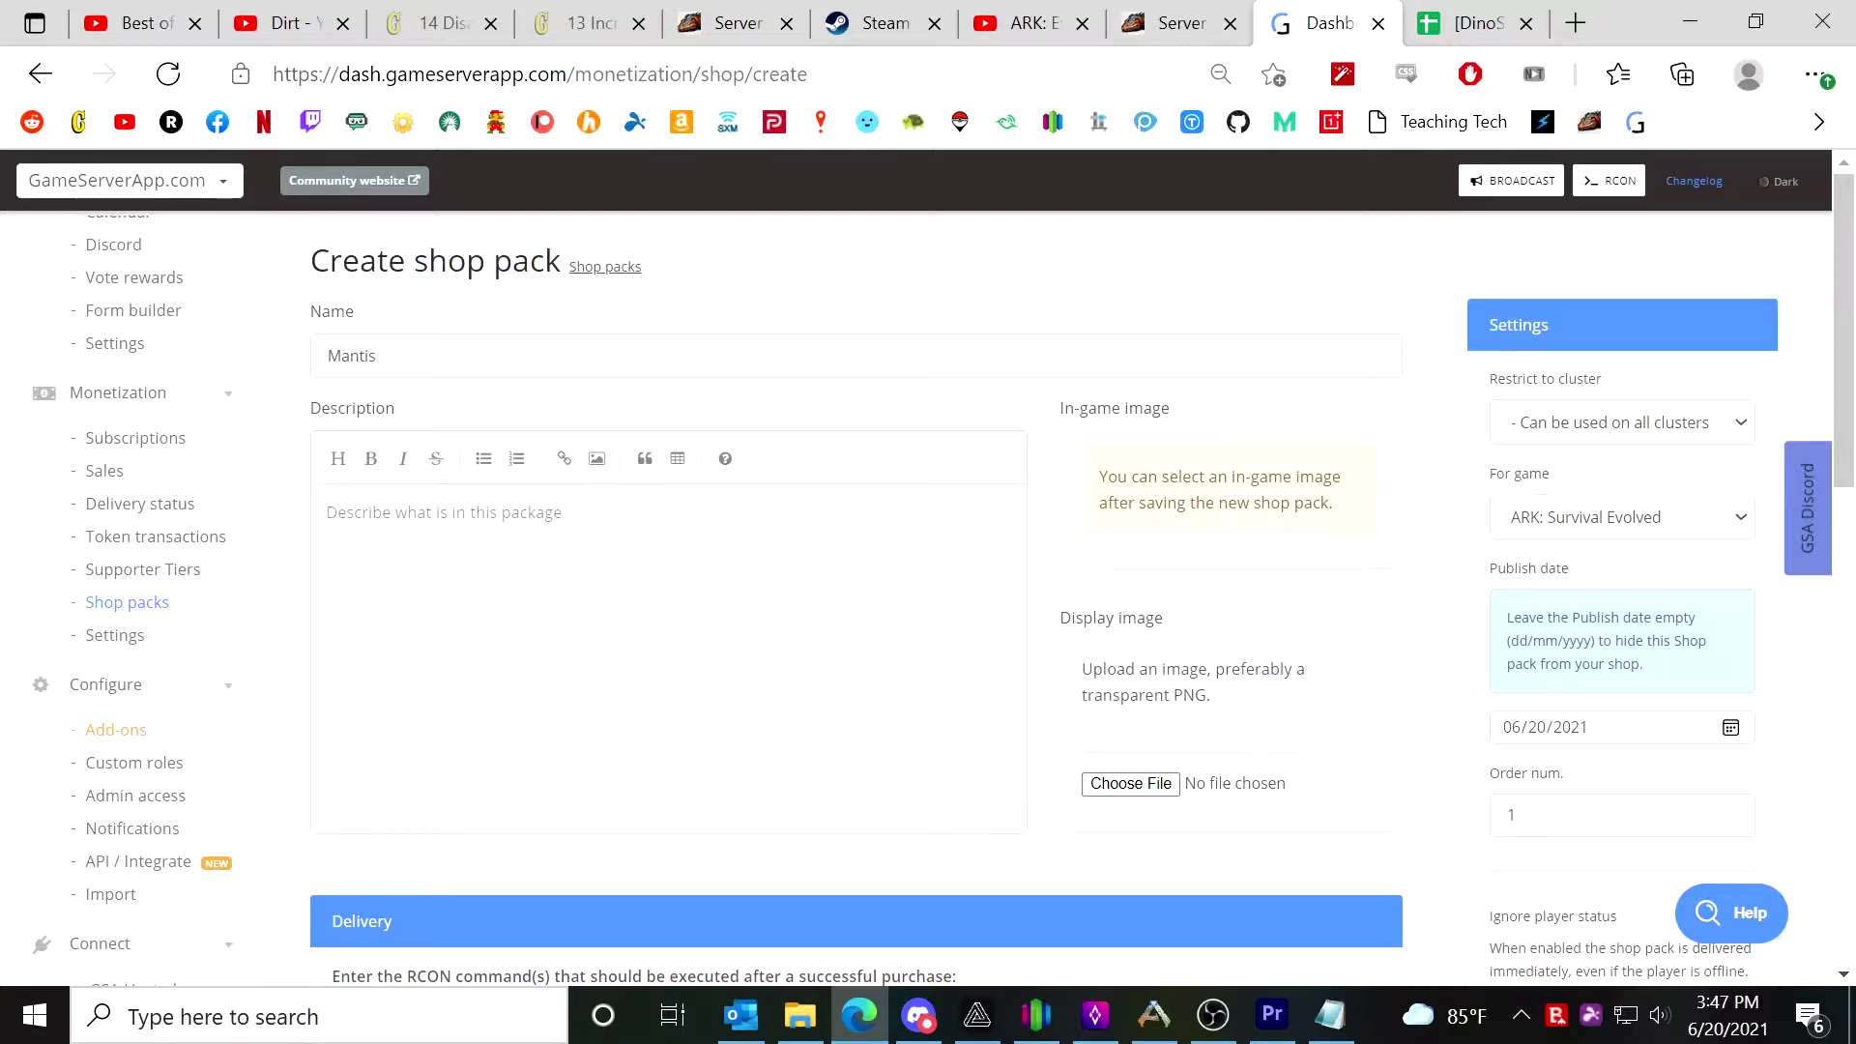
{"action": "type", "text": "Random S"}
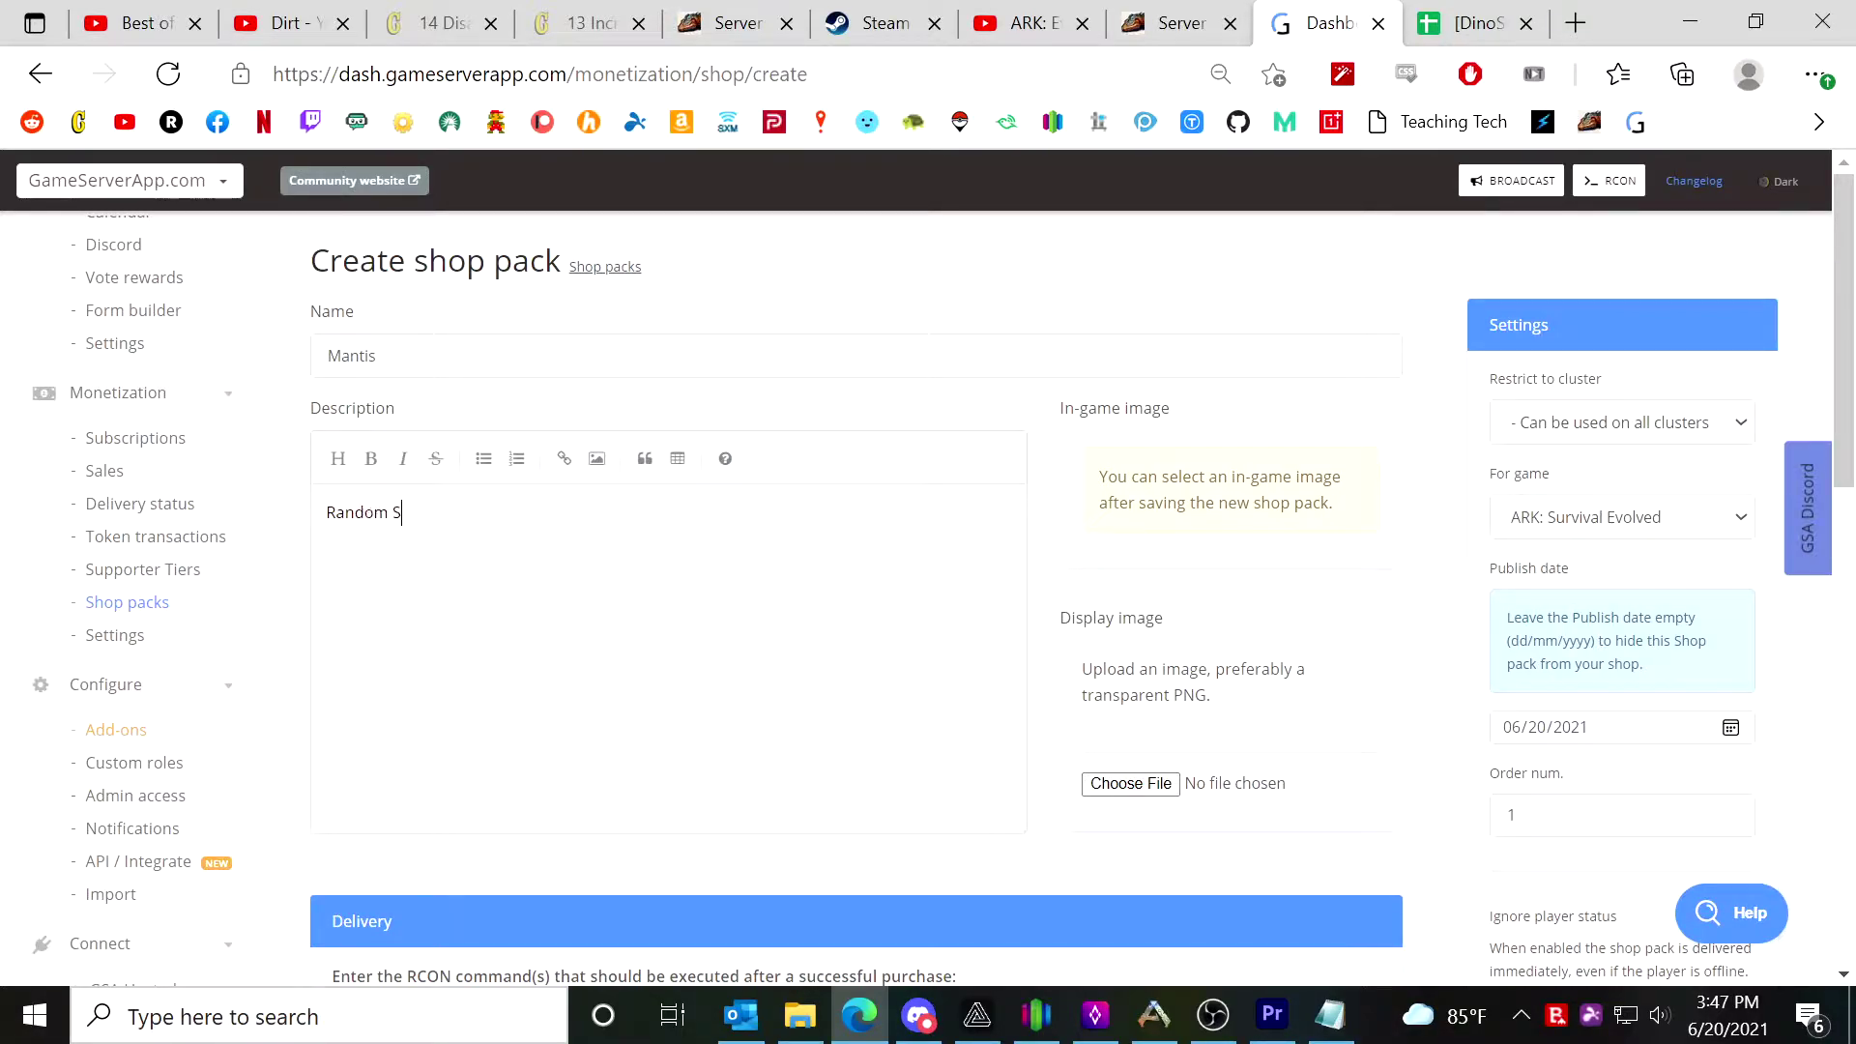
{"action": "type", "text": "tat Mantis (Neutered)"}
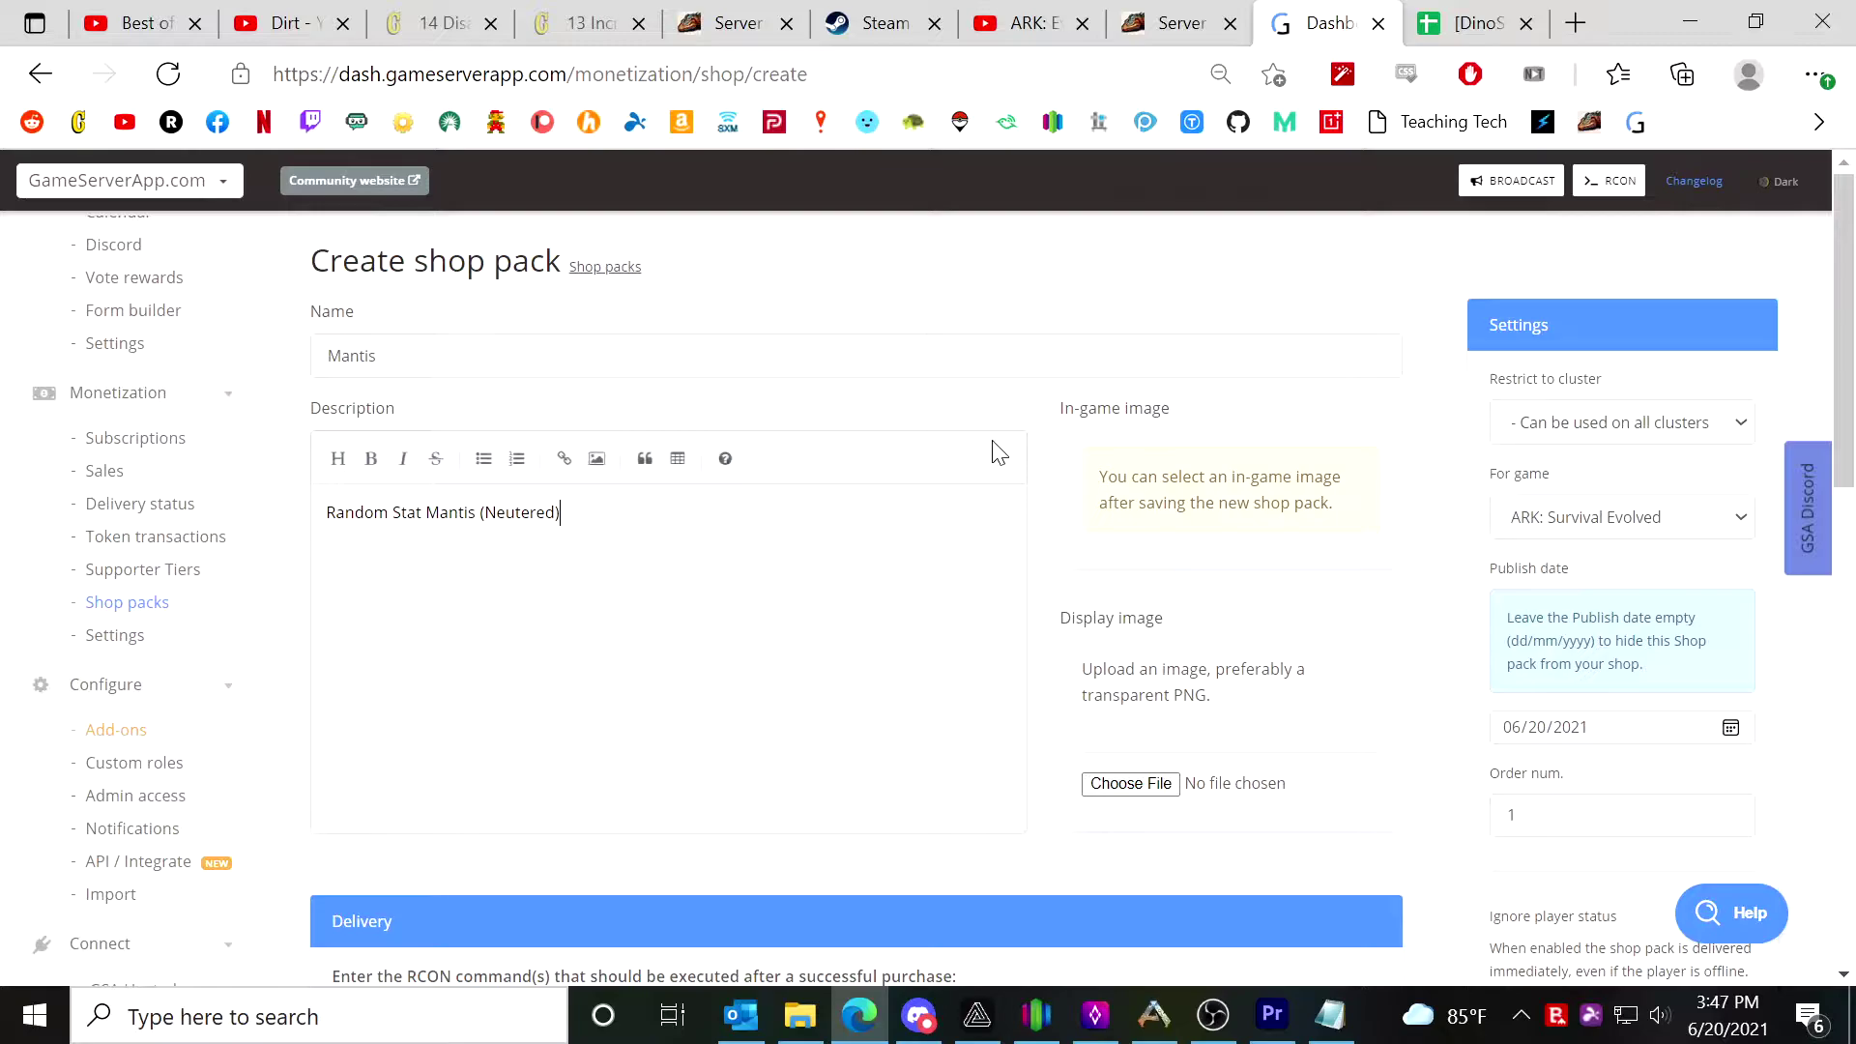
Choose "8 Bit Men Working.png" from the Pictures folder as the shop pack's display image.
{"action": "left_click", "coordinate": [1129, 783]}
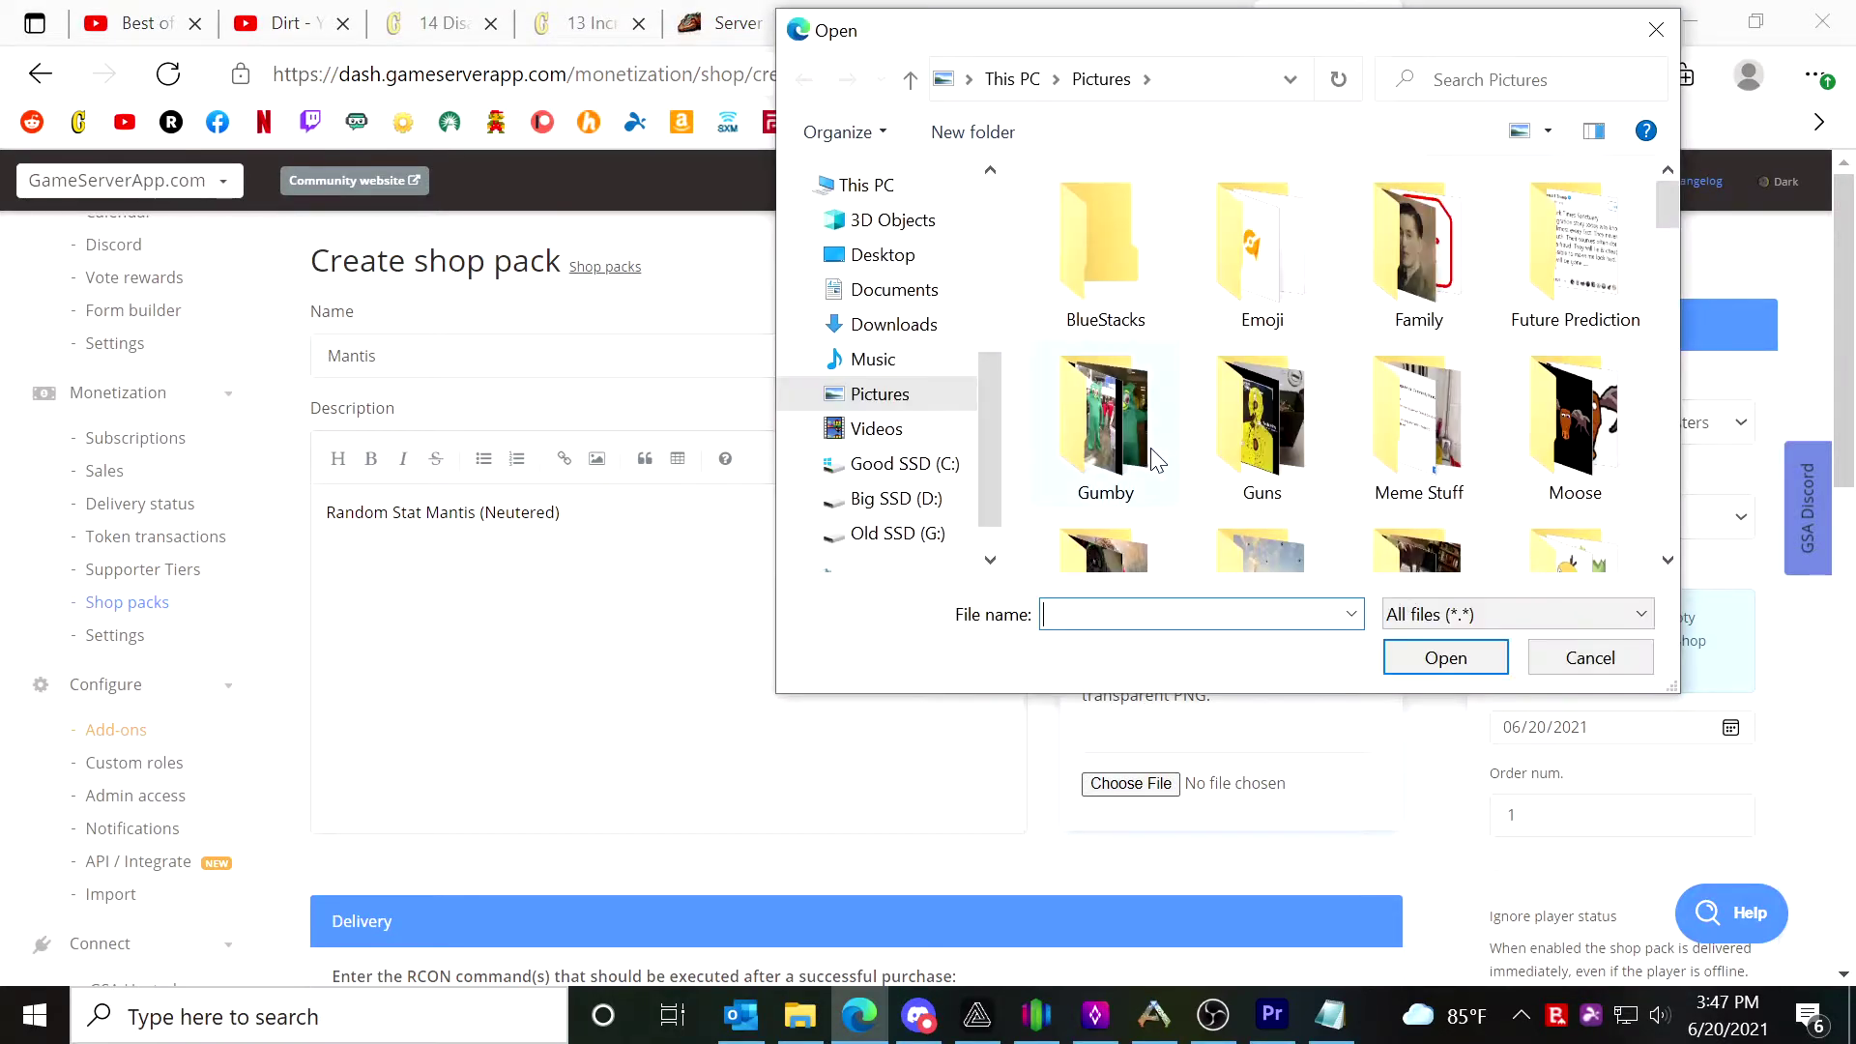
{"action": "scroll", "coordinate": [1272, 424], "scroll_direction": "down", "scroll_amount": 4}
{"action": "scroll", "coordinate": [1274, 435], "scroll_direction": "down", "scroll_amount": 2}
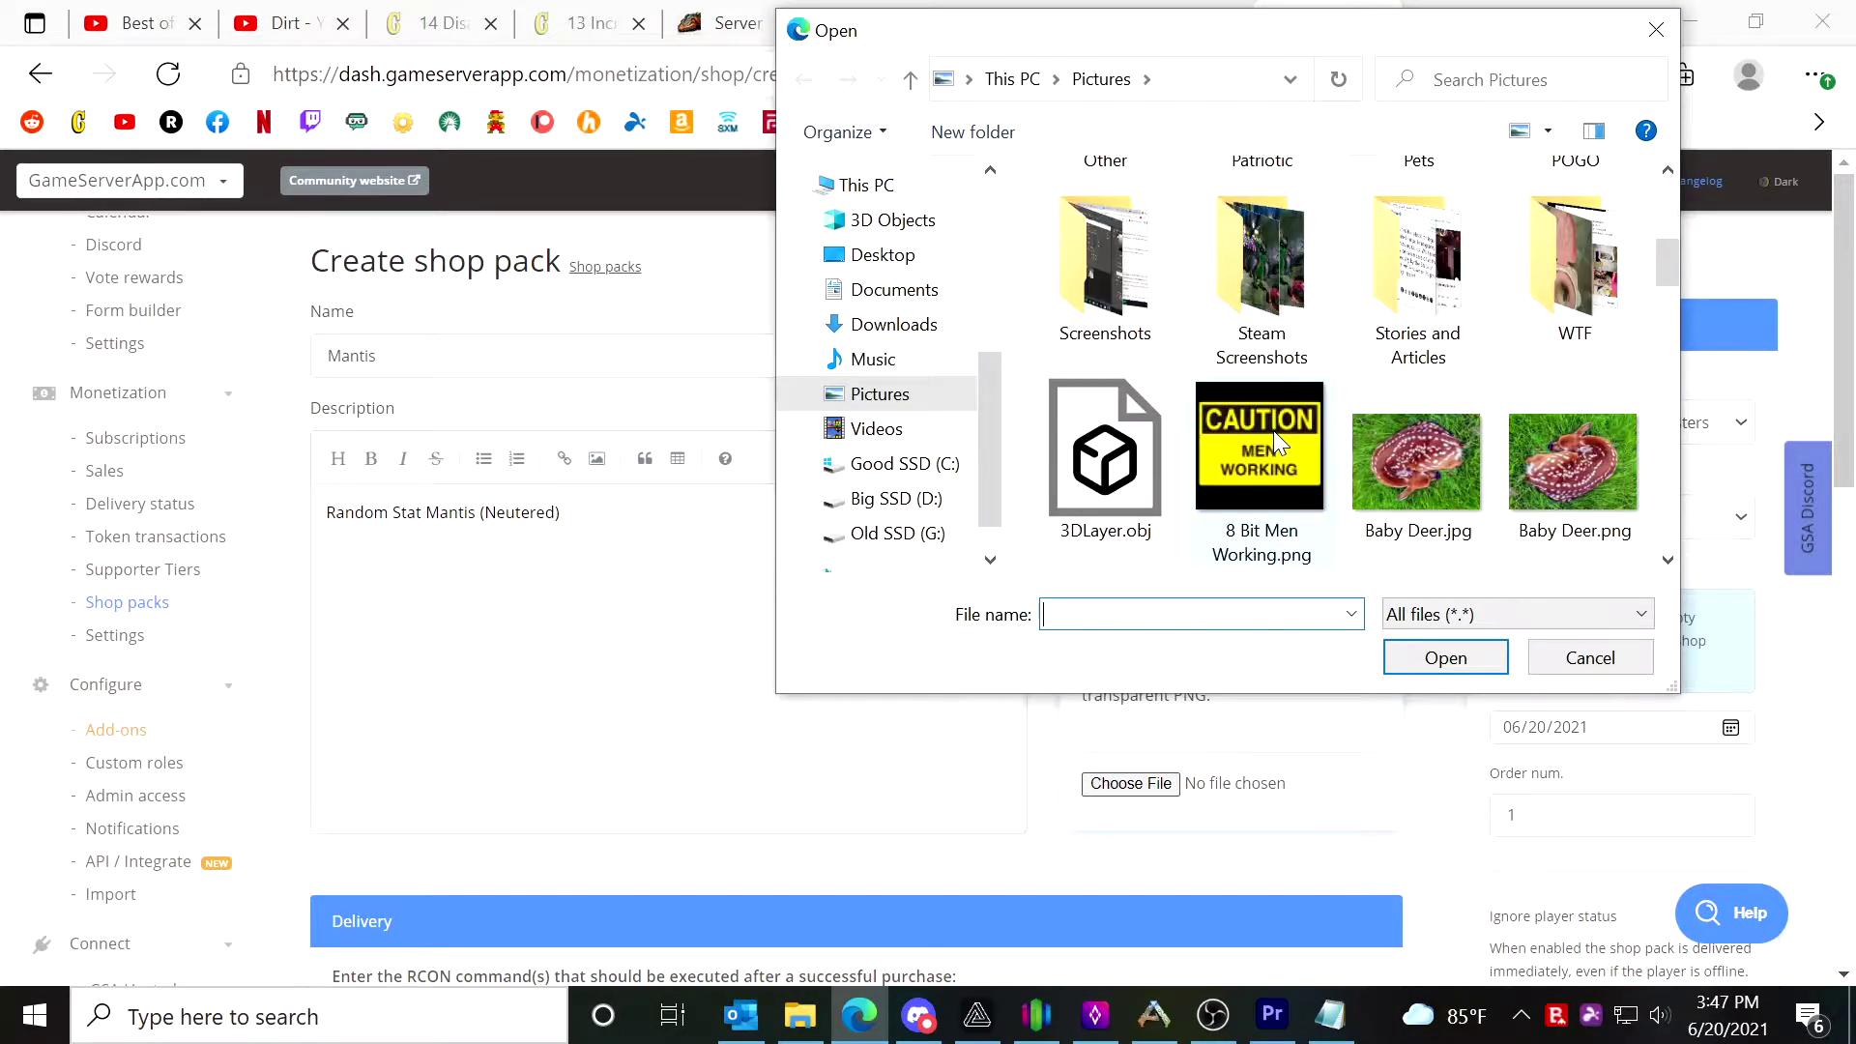
{"action": "left_click", "coordinate": [1273, 431]}
{"action": "left_click", "coordinate": [1464, 661]}
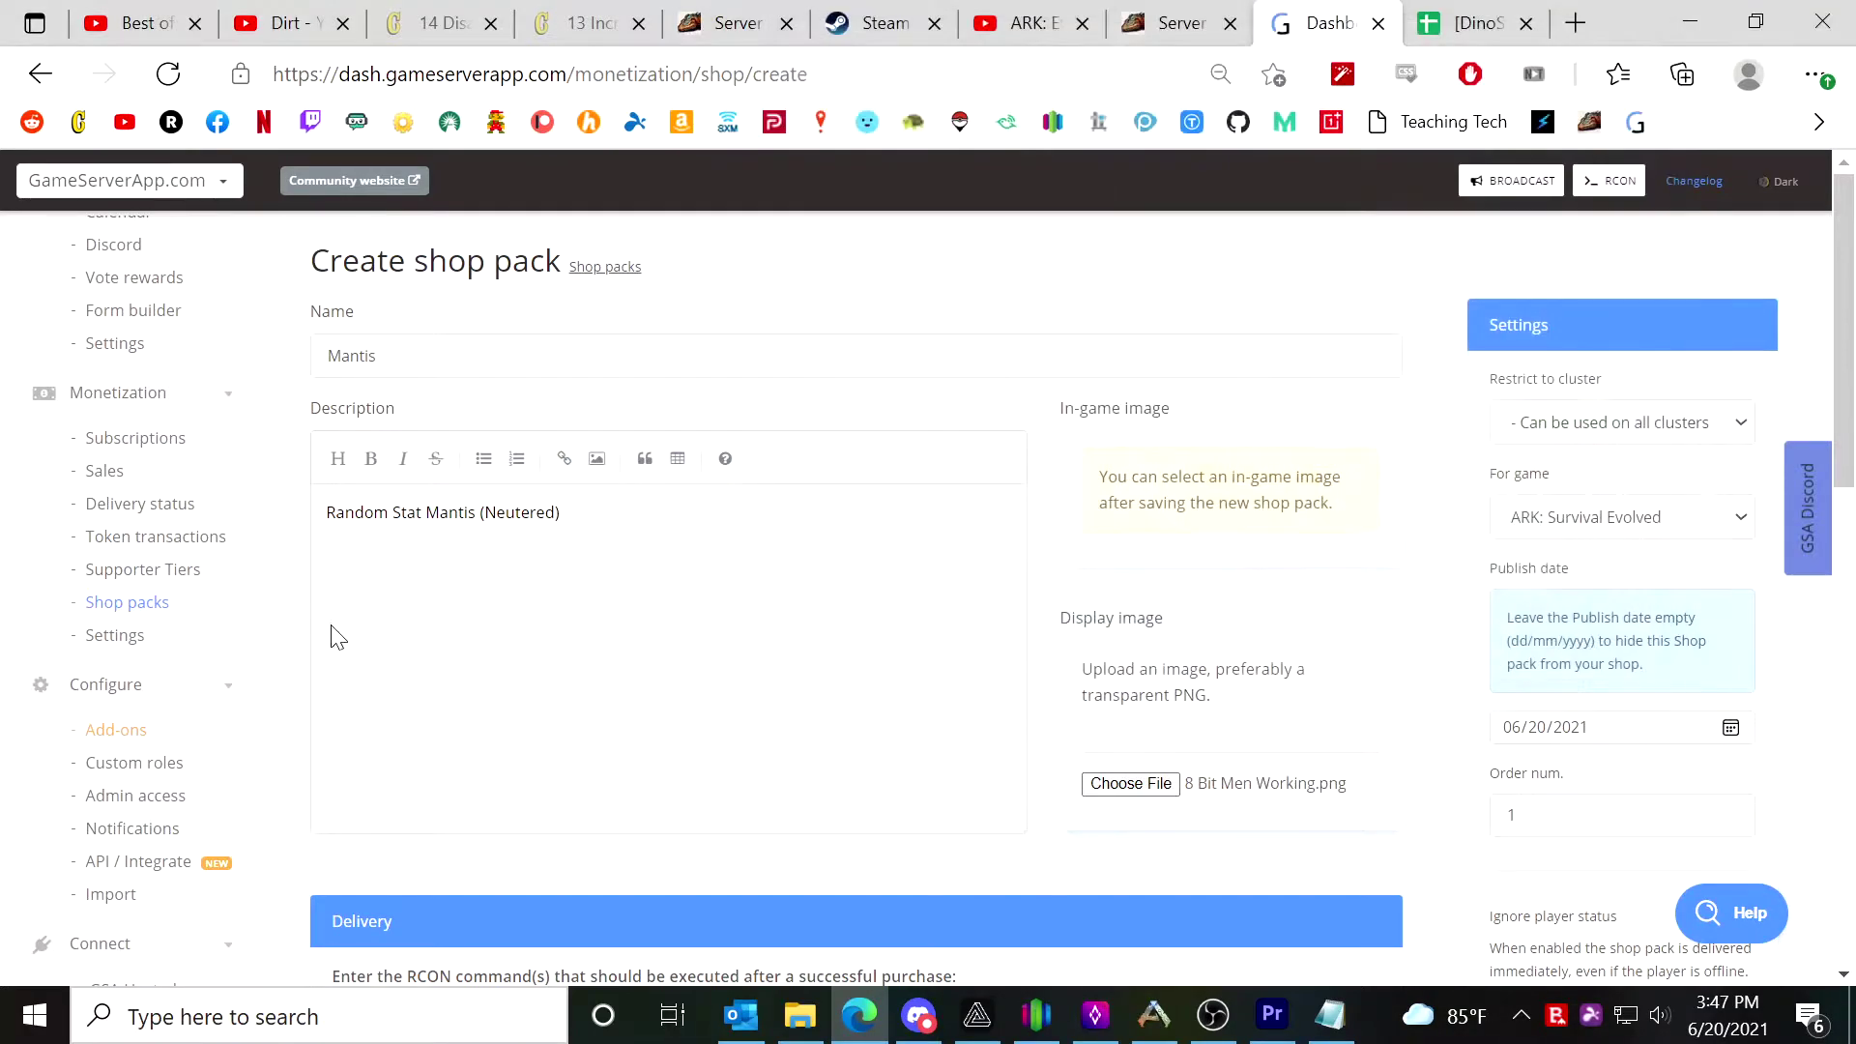
Set the shop pack's delivery to RCON command and add an empty command entry.
{"action": "scroll", "coordinate": [936, 507], "scroll_direction": "down", "scroll_amount": 2}
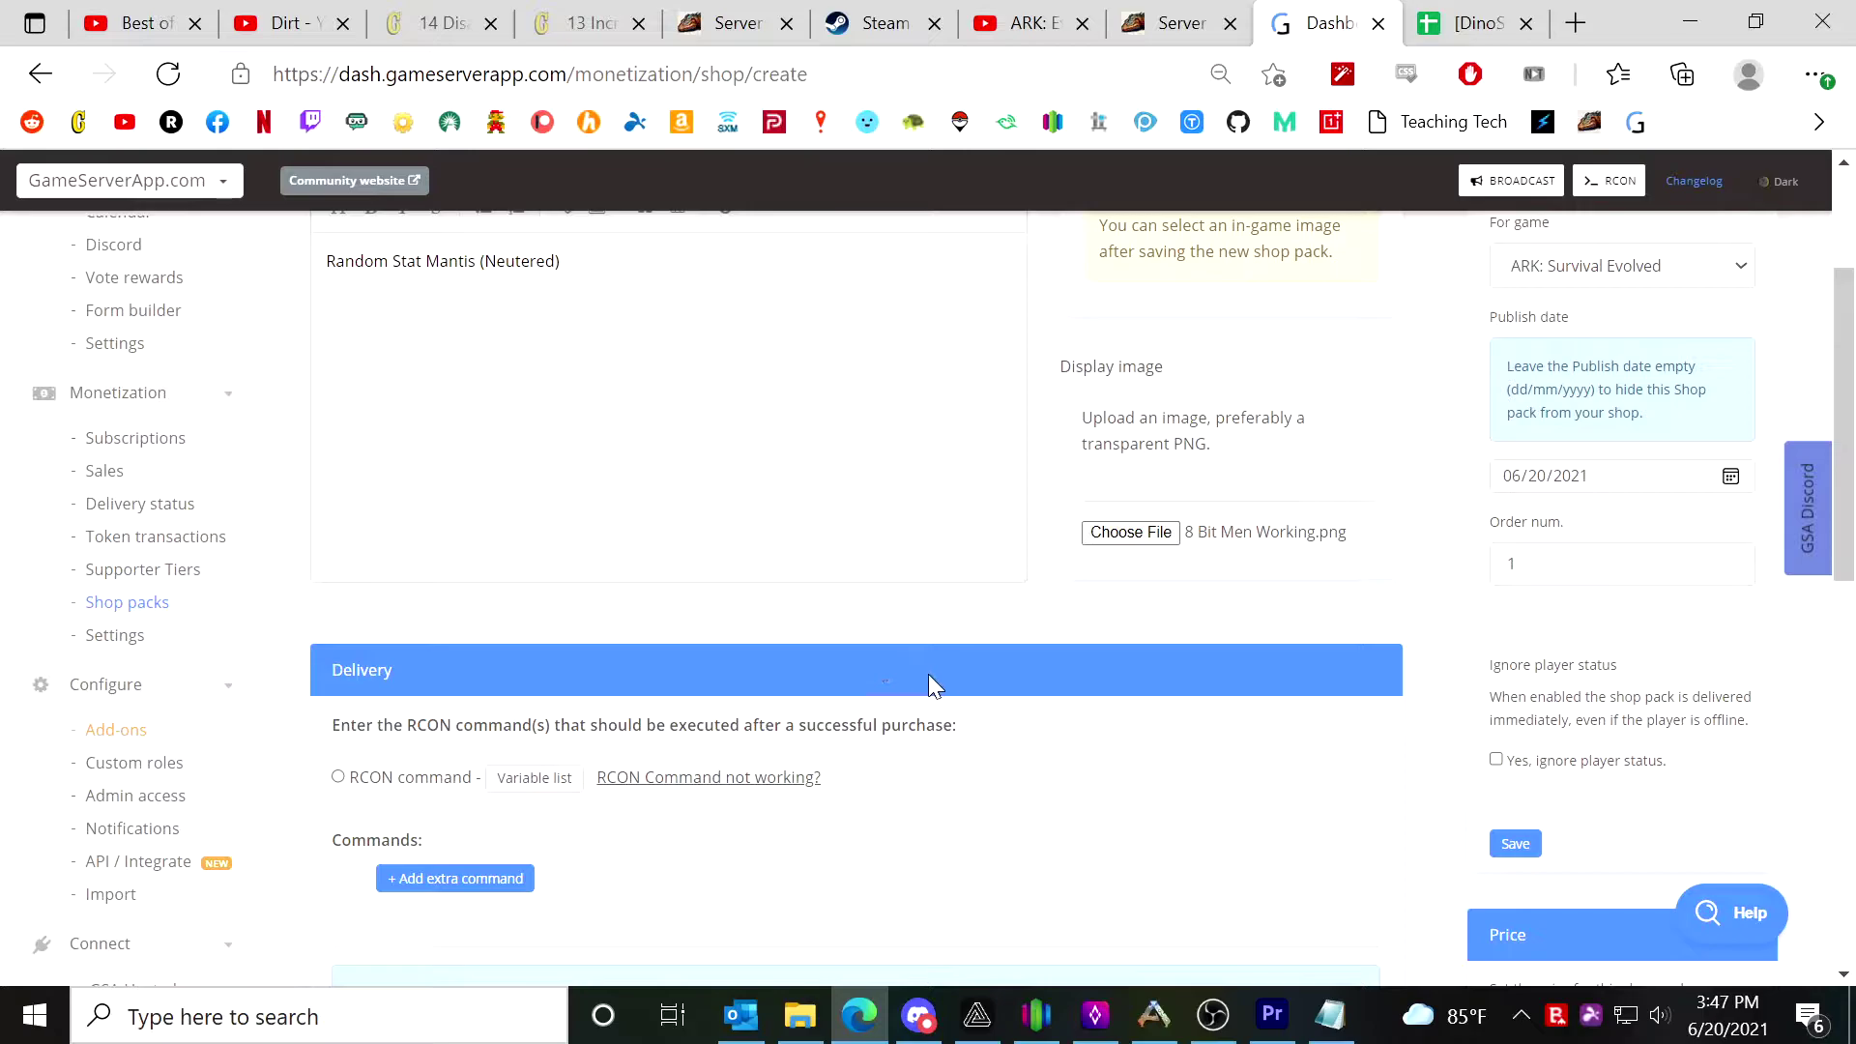
{"action": "scroll", "coordinate": [959, 671], "scroll_direction": "down", "scroll_amount": 3}
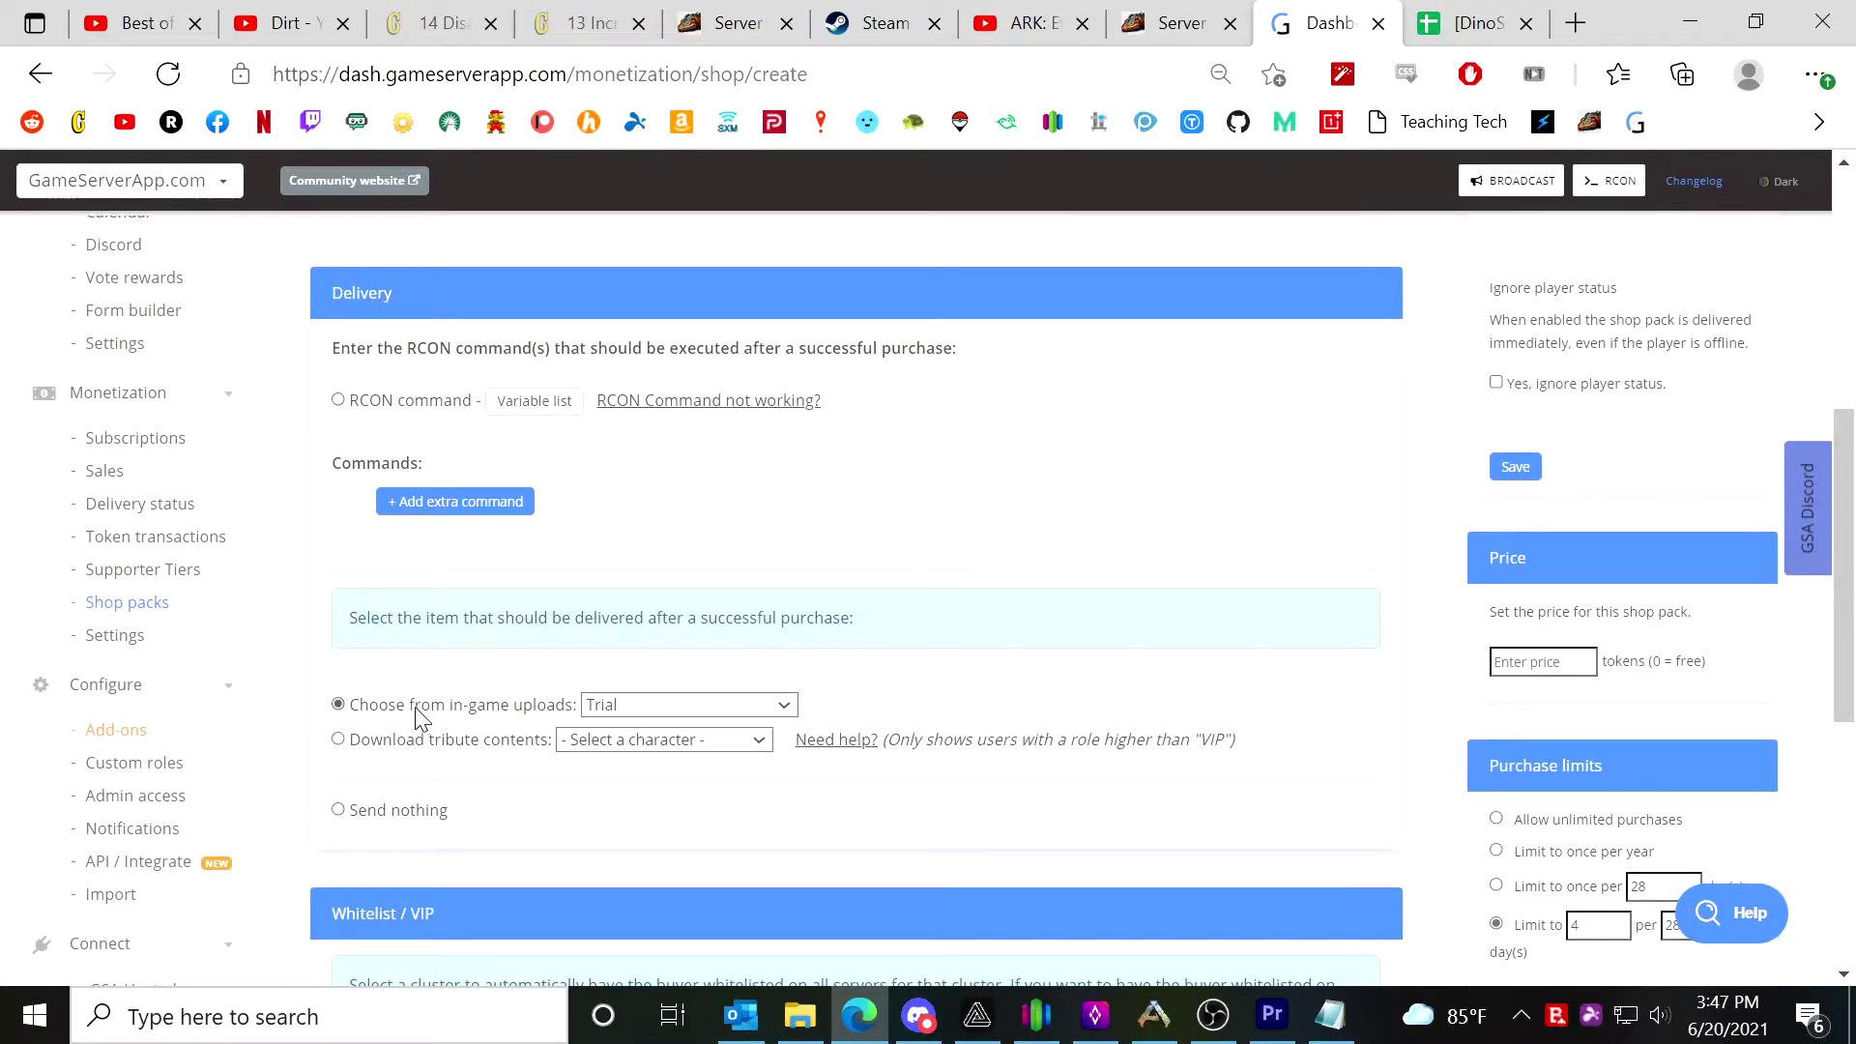
{"action": "left_click", "coordinate": [781, 715]}
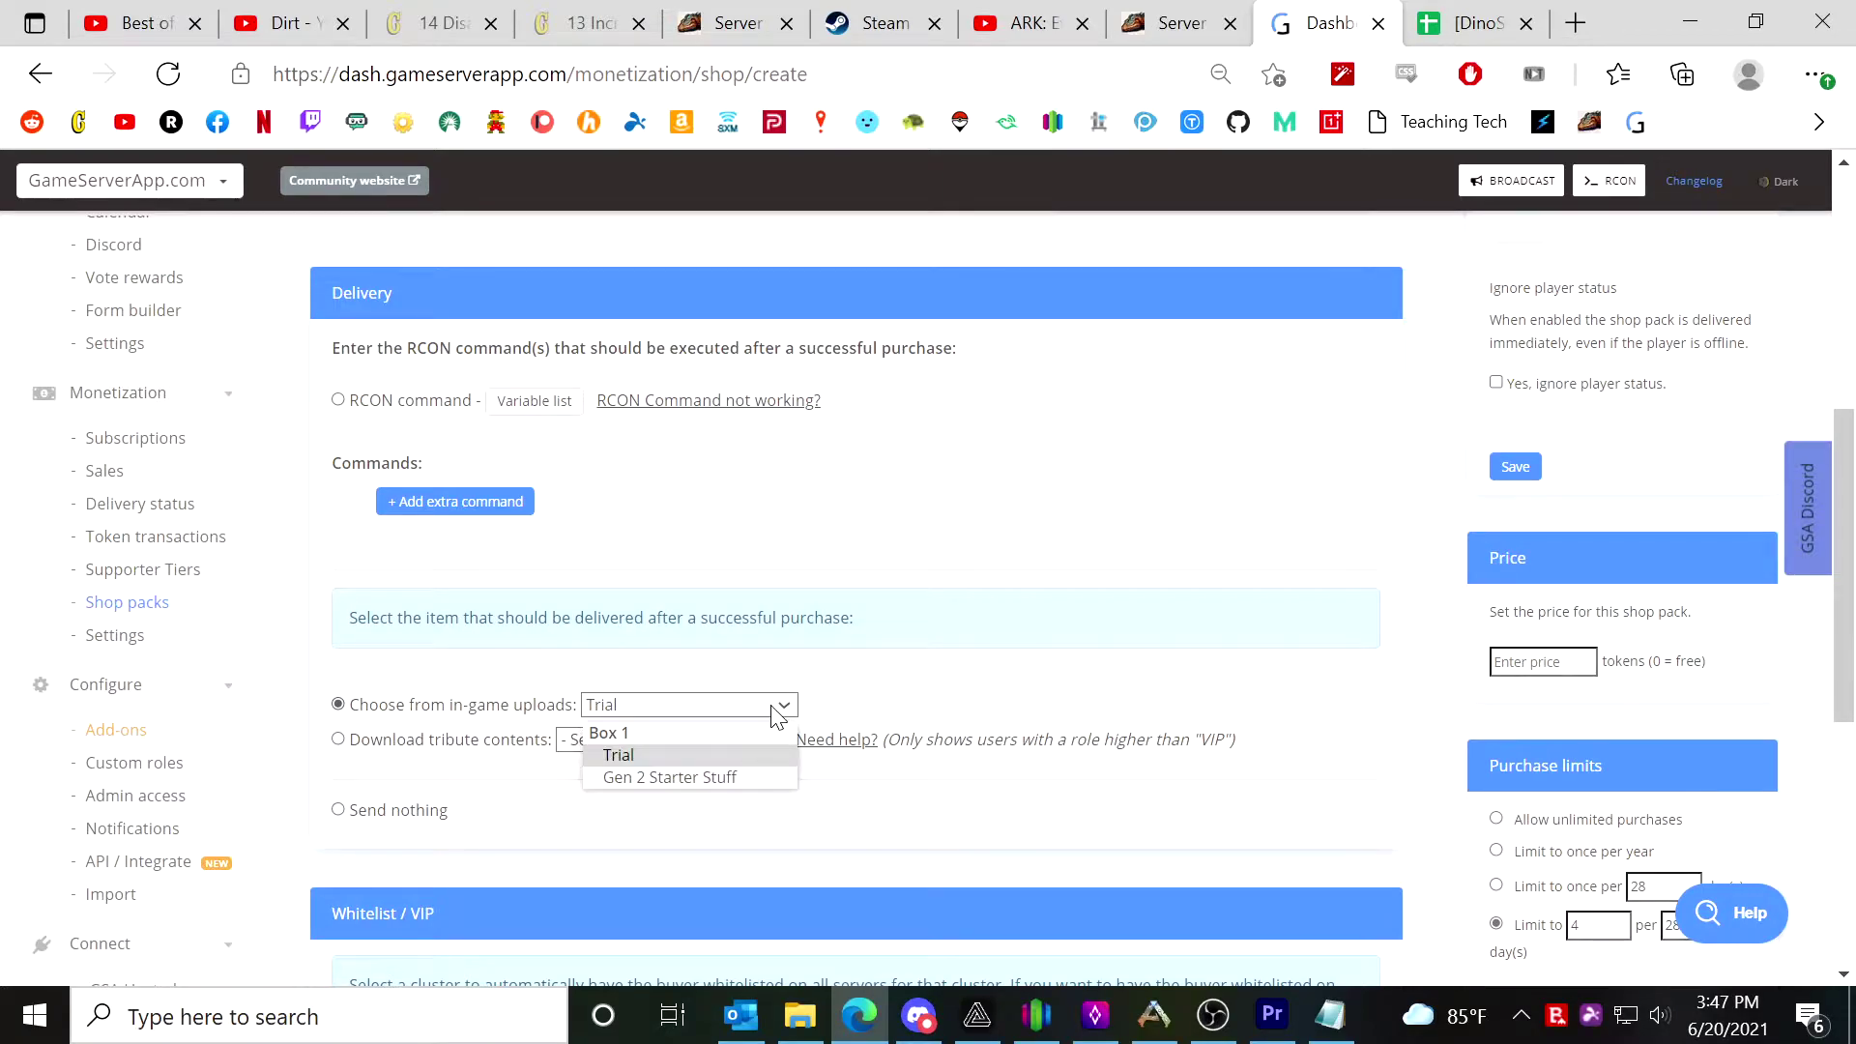
{"action": "left_click", "coordinate": [713, 708]}
{"action": "left_click", "coordinate": [405, 403]}
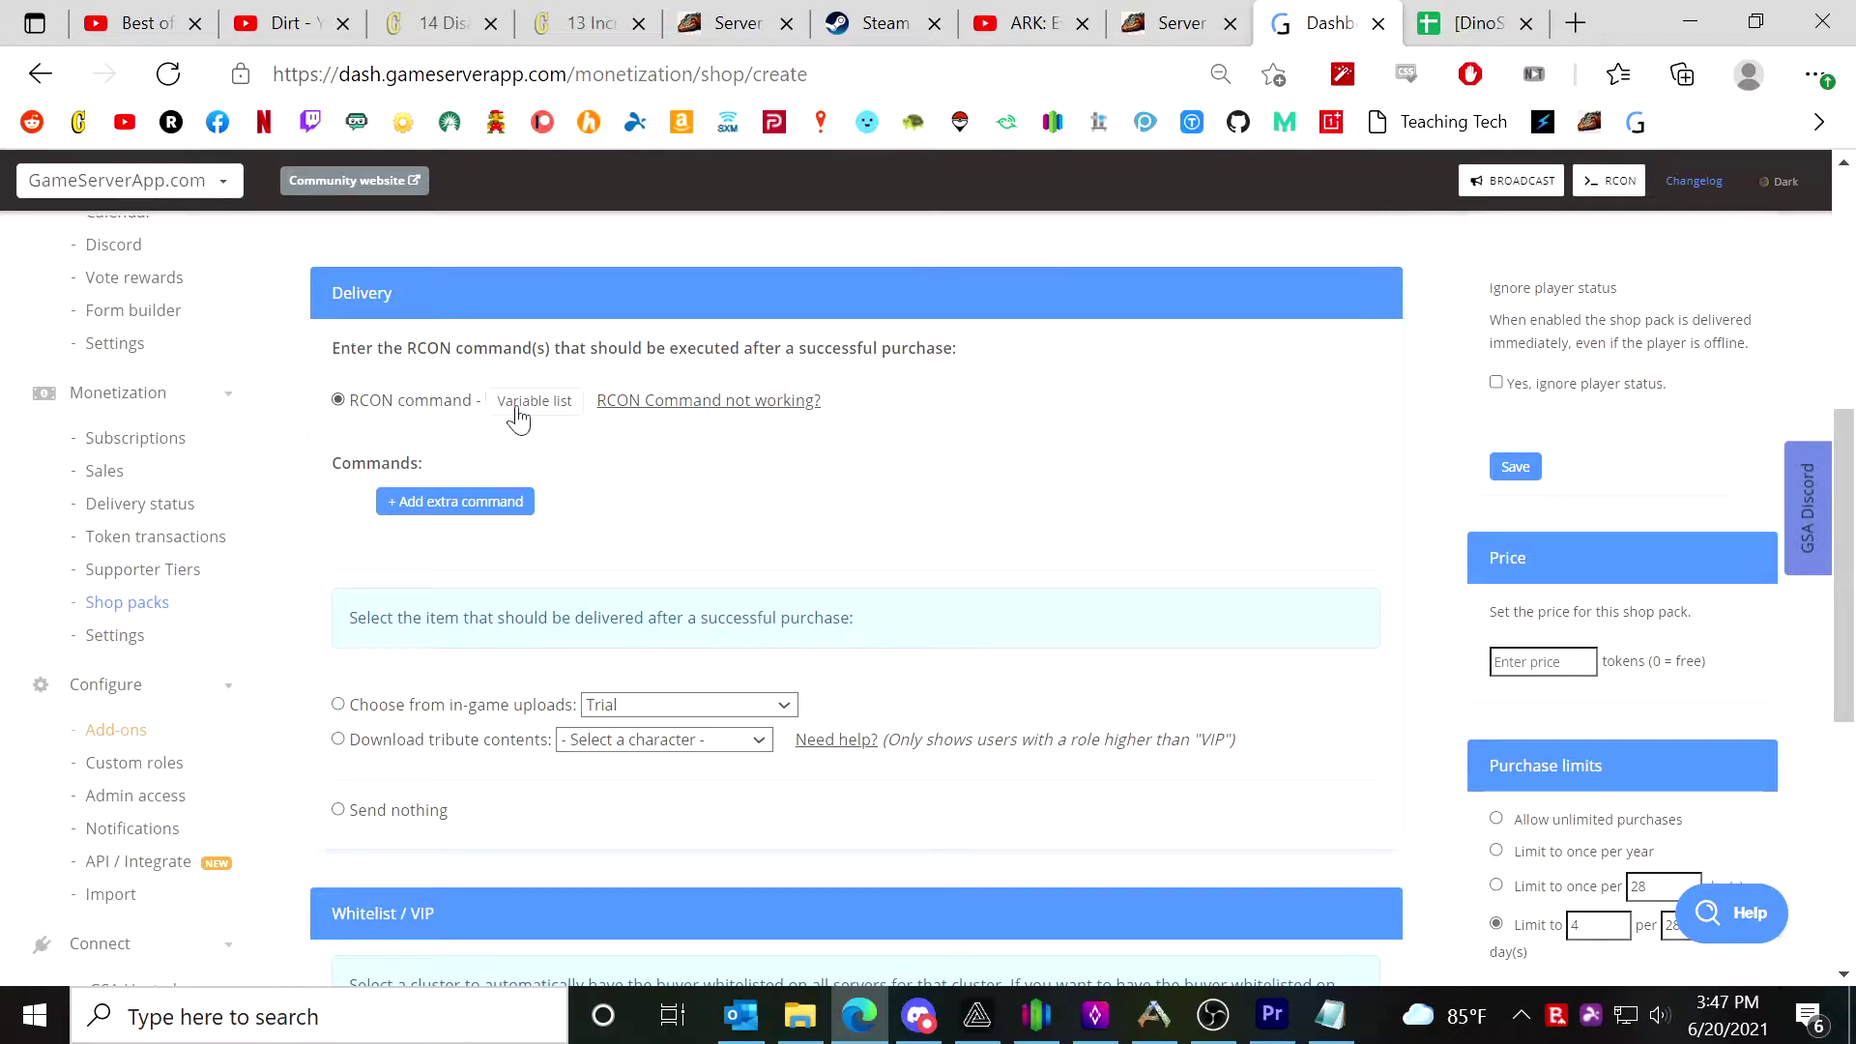
{"action": "left_click", "coordinate": [486, 503]}
{"action": "left_click", "coordinate": [638, 509]}
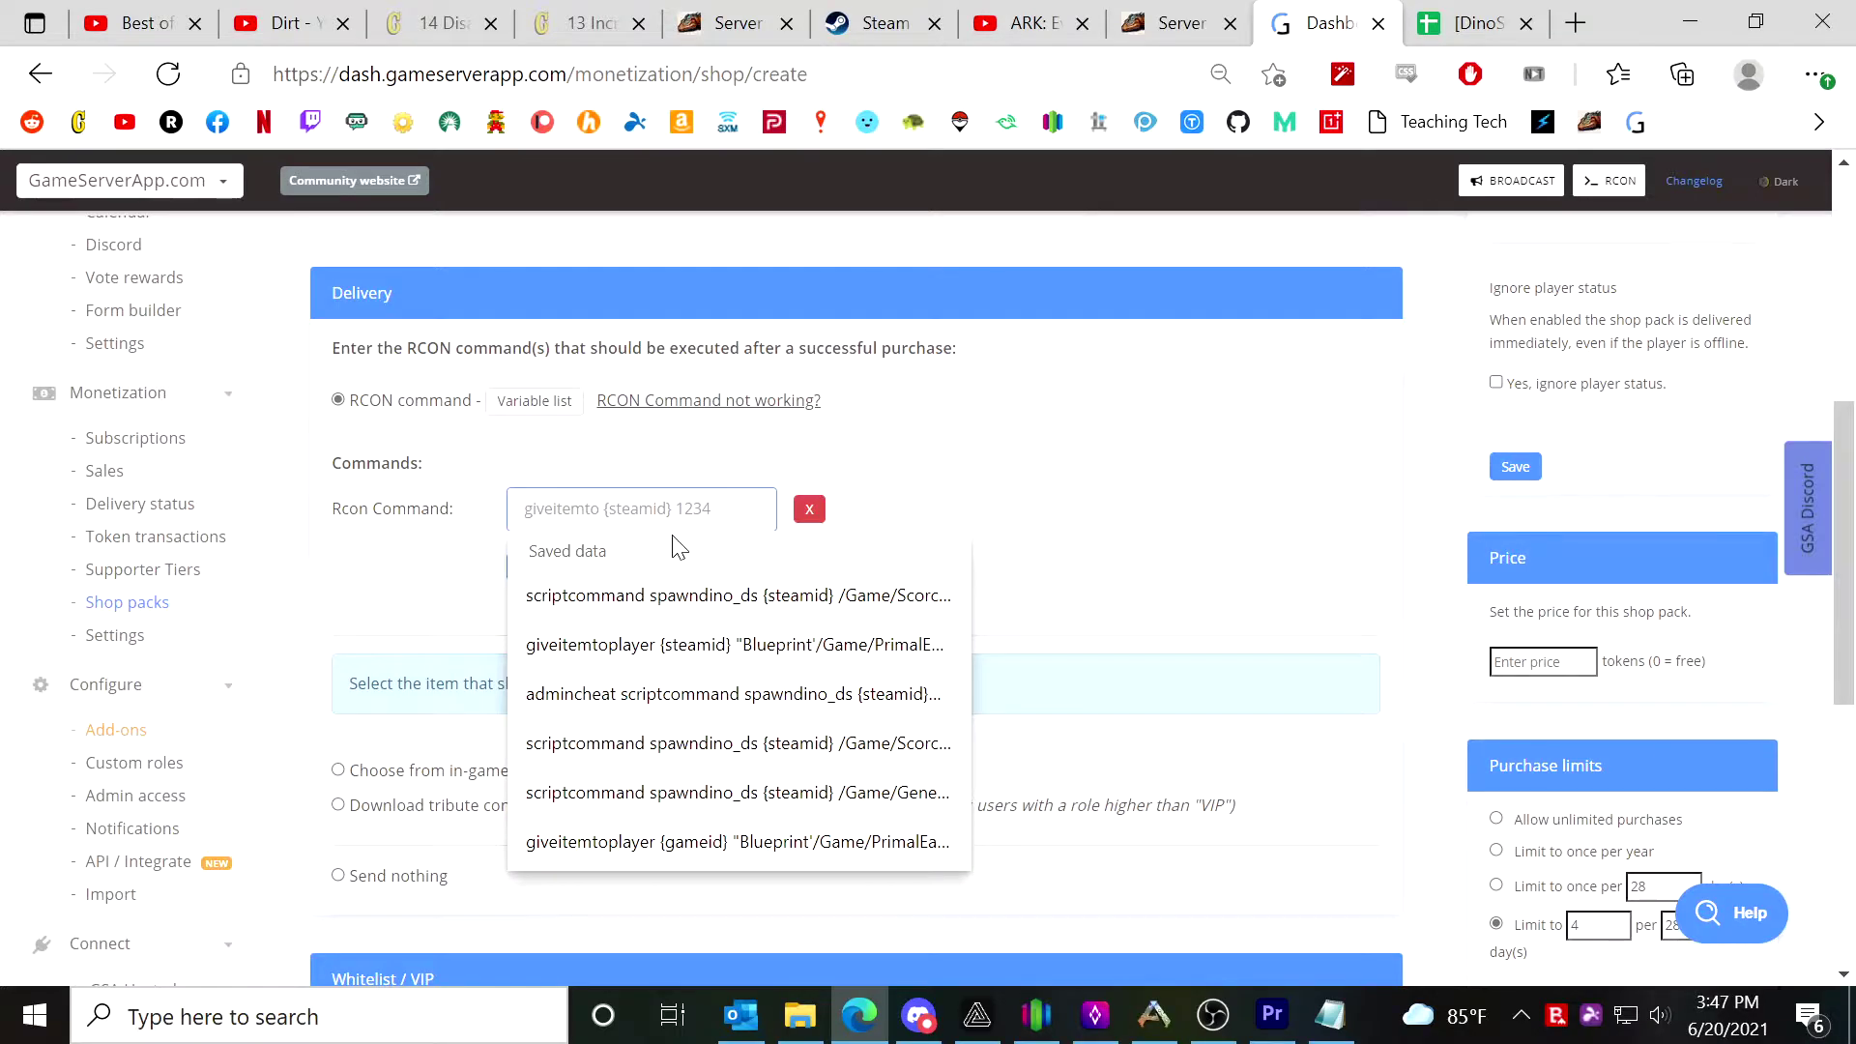
Paste the copied Mantis spawndino_ds command as the RCON command and remove its "admincheat" prefix.
{"action": "left_click", "coordinate": [1430, 14]}
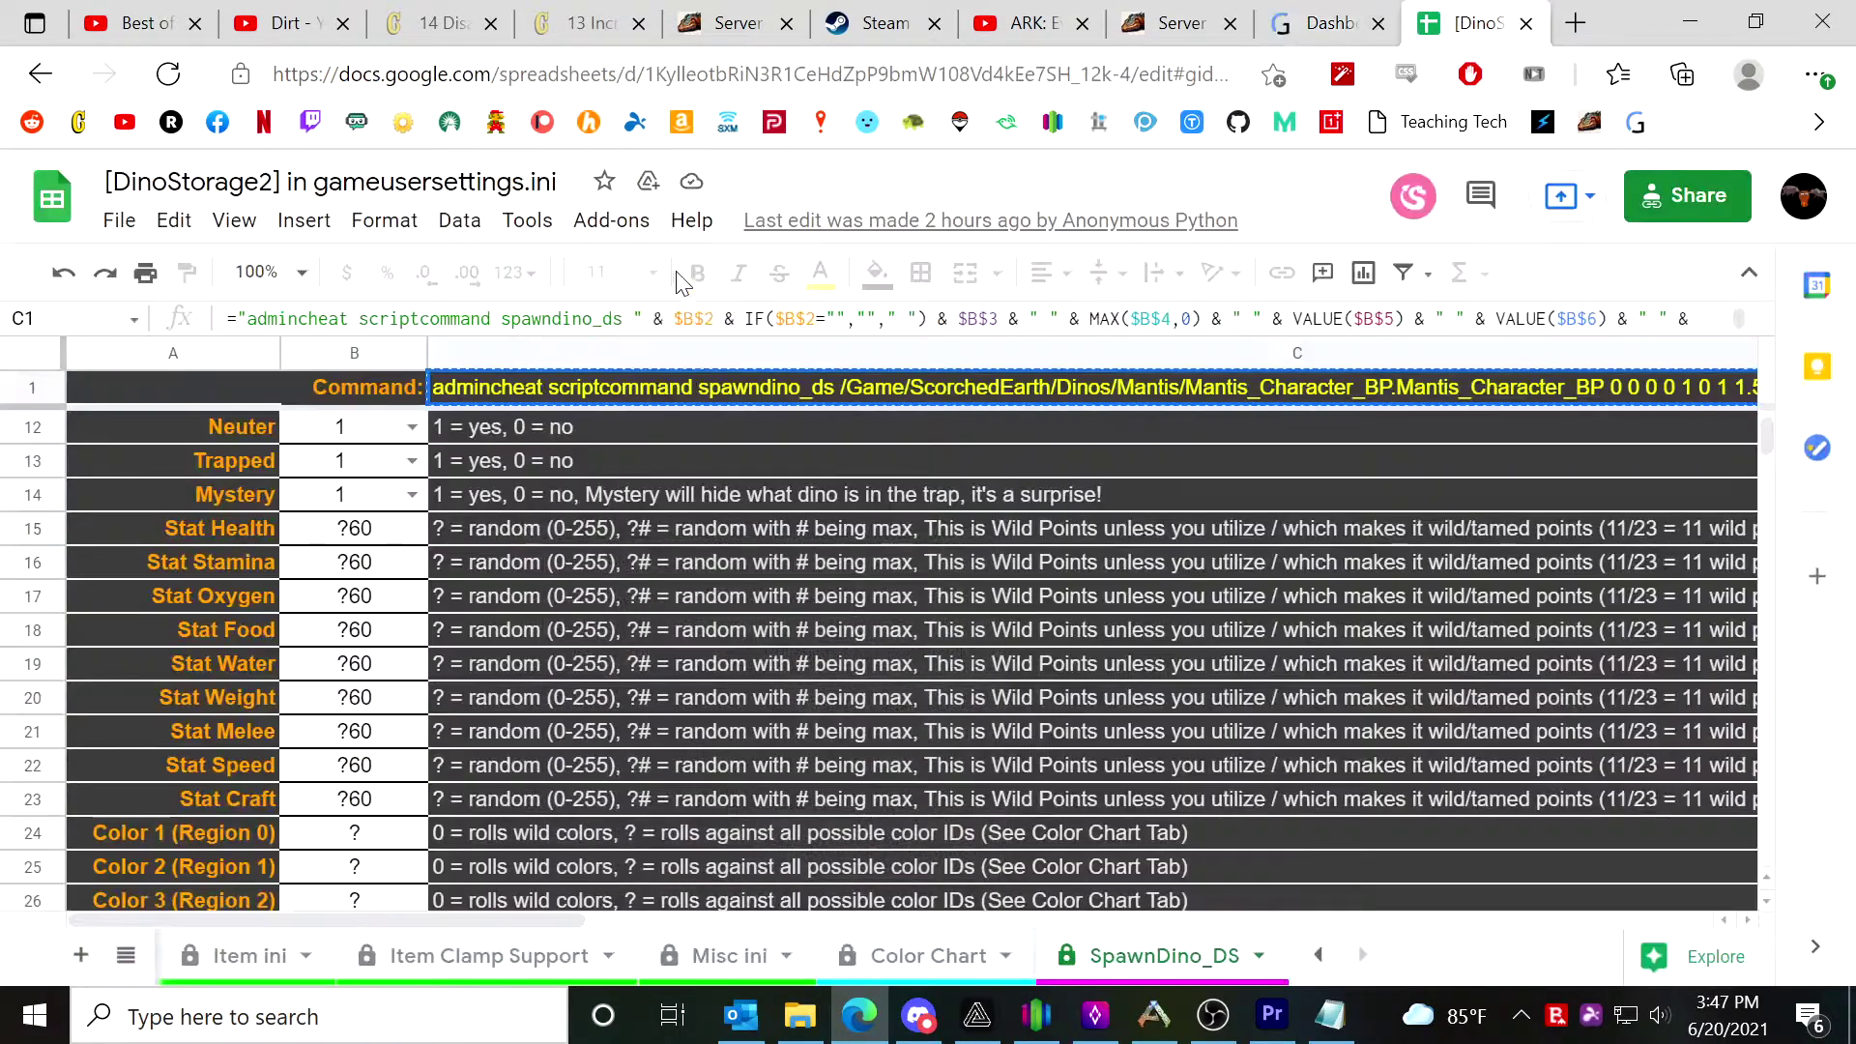
{"action": "left_click", "coordinate": [1324, 22]}
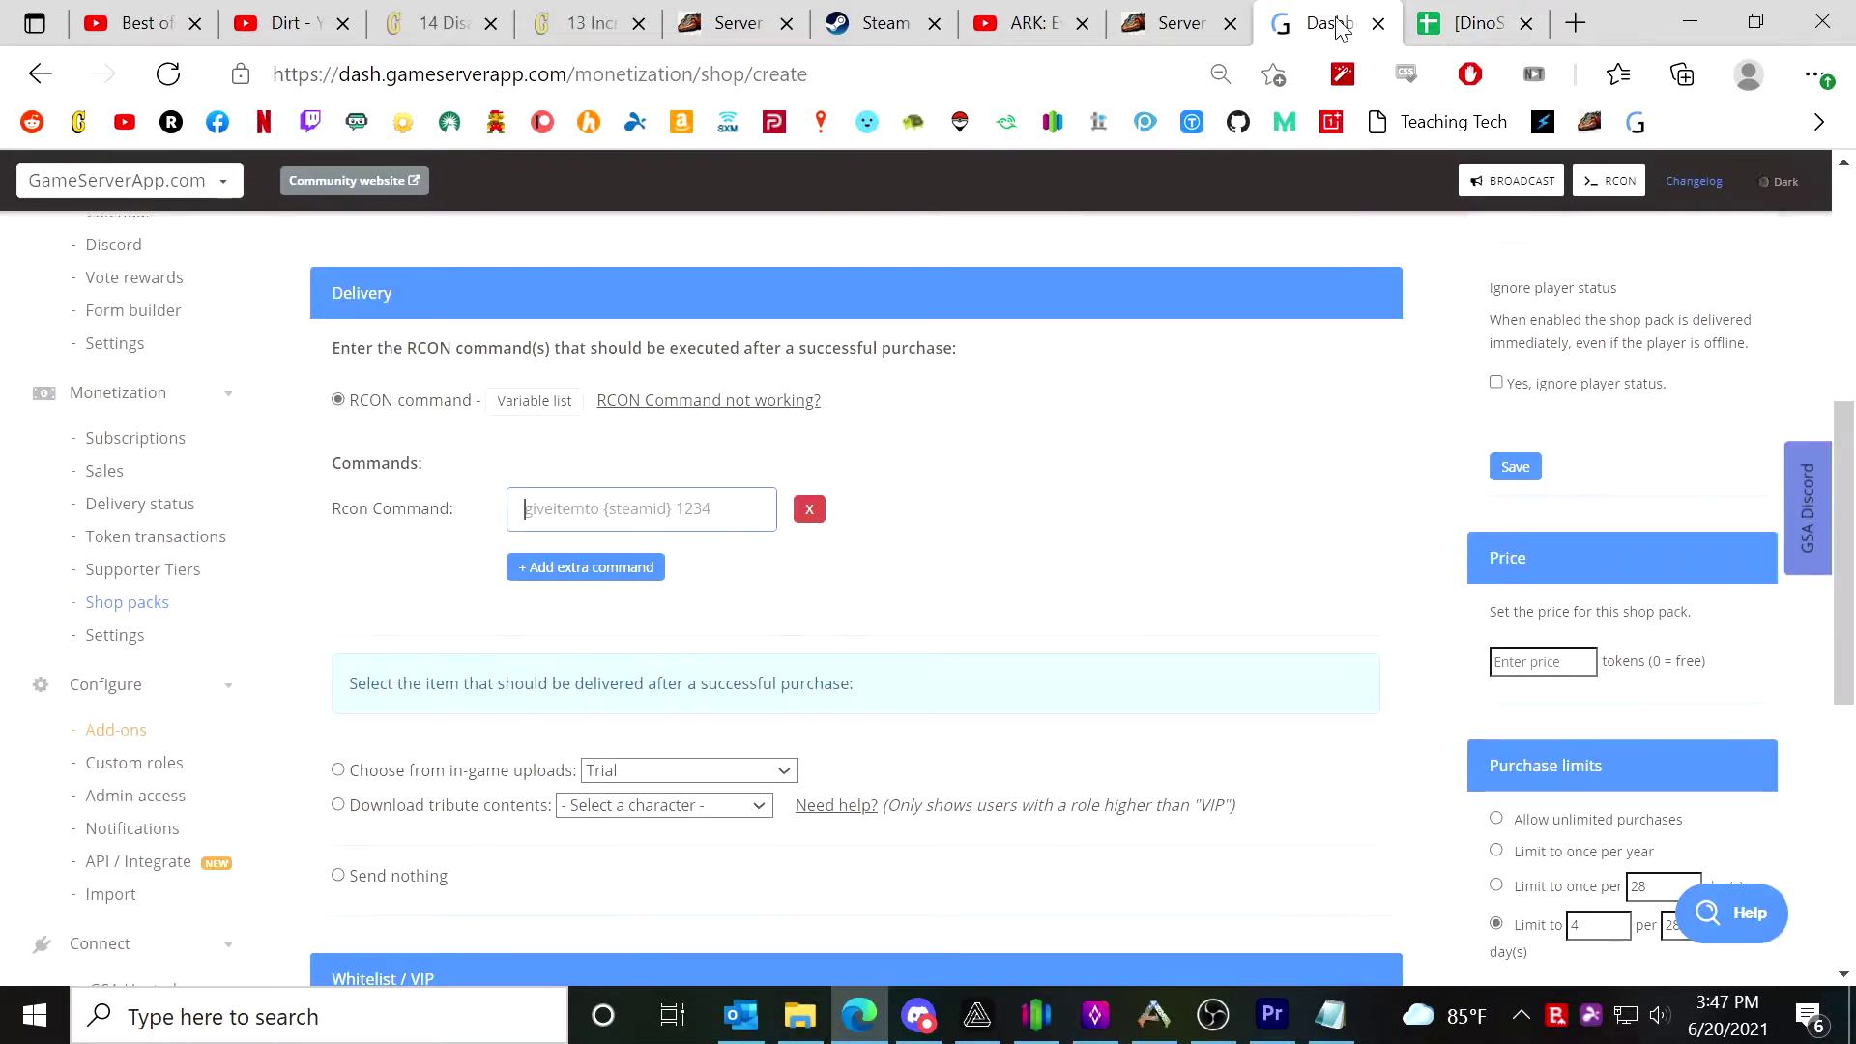
{"action": "key", "text": "ctrl+v"}
{"action": "key", "text": "ctrl+a"}
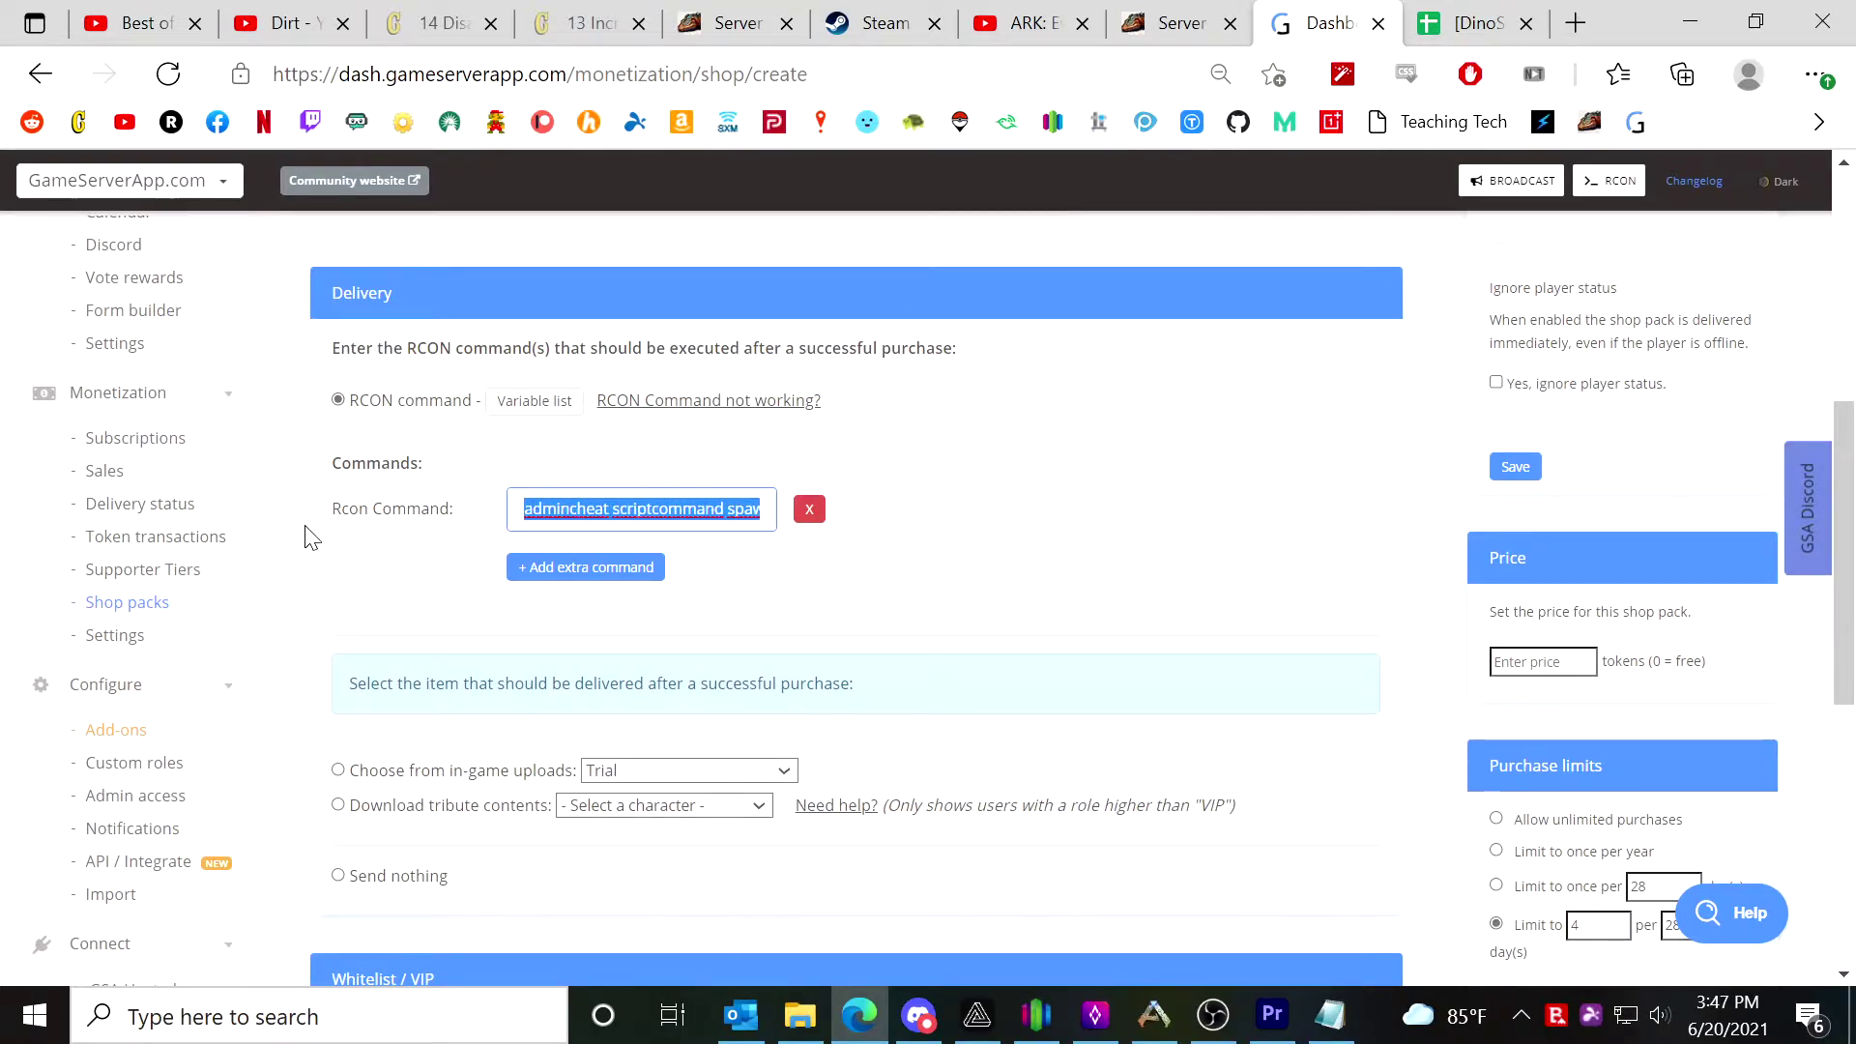
{"action": "left_click", "coordinate": [611, 509]}
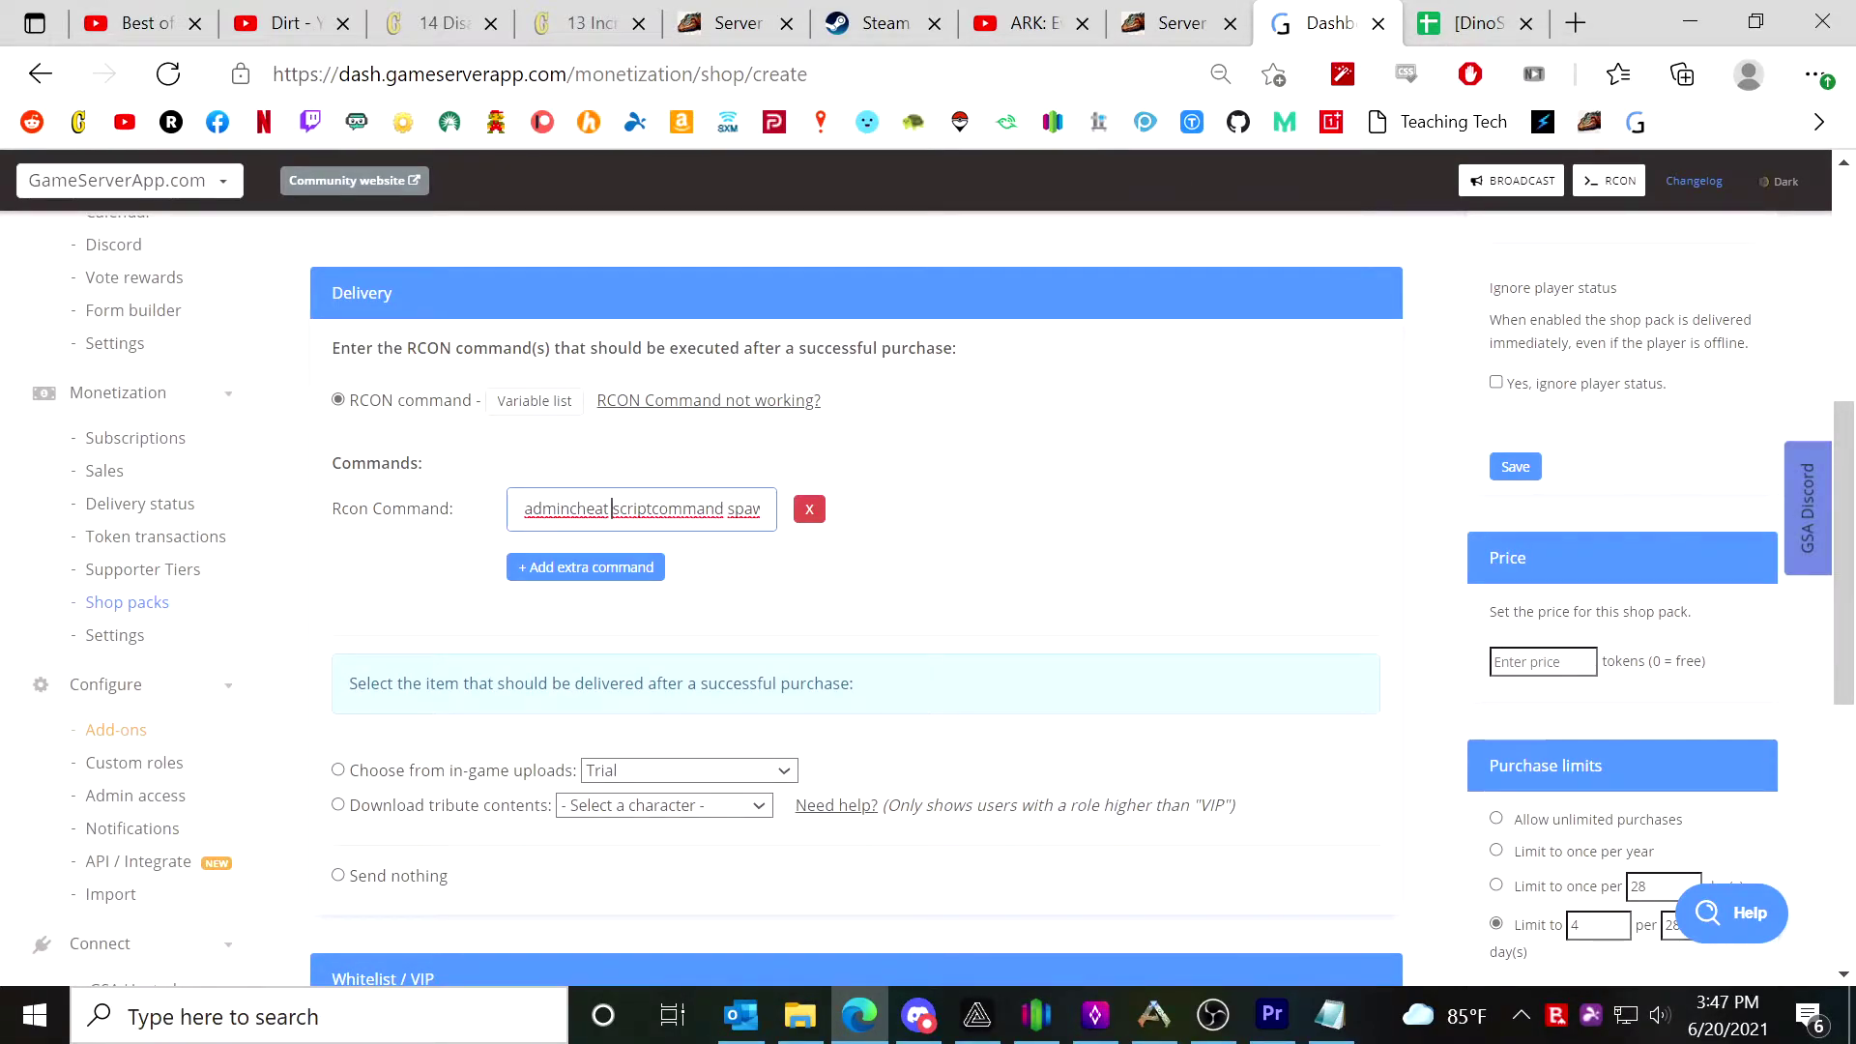
{"action": "left_click_drag", "start_coordinate": [611, 509], "coordinate": [498, 515]}
{"action": "key", "text": "BackSpace"}
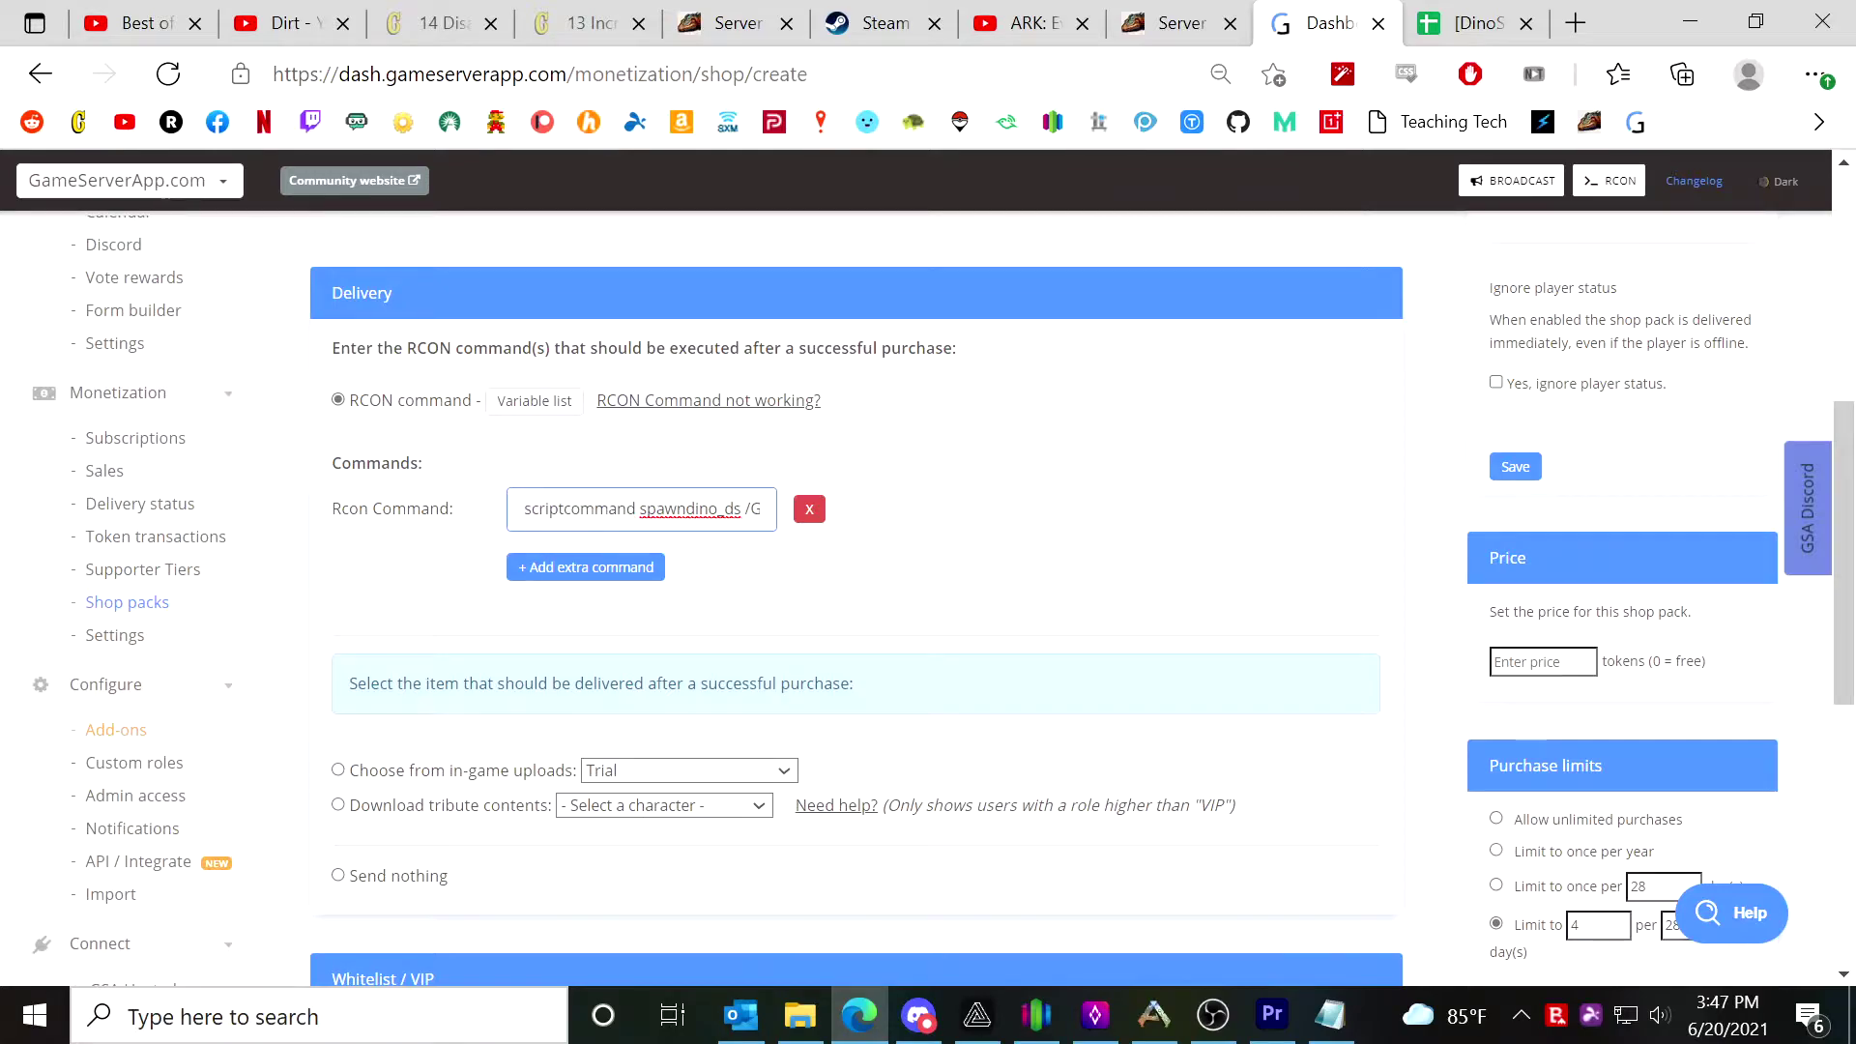
Return to the SpawnDino_DS sheet and check the Steam ID value in B2 and its description.
{"action": "left_click", "coordinate": [1450, 23]}
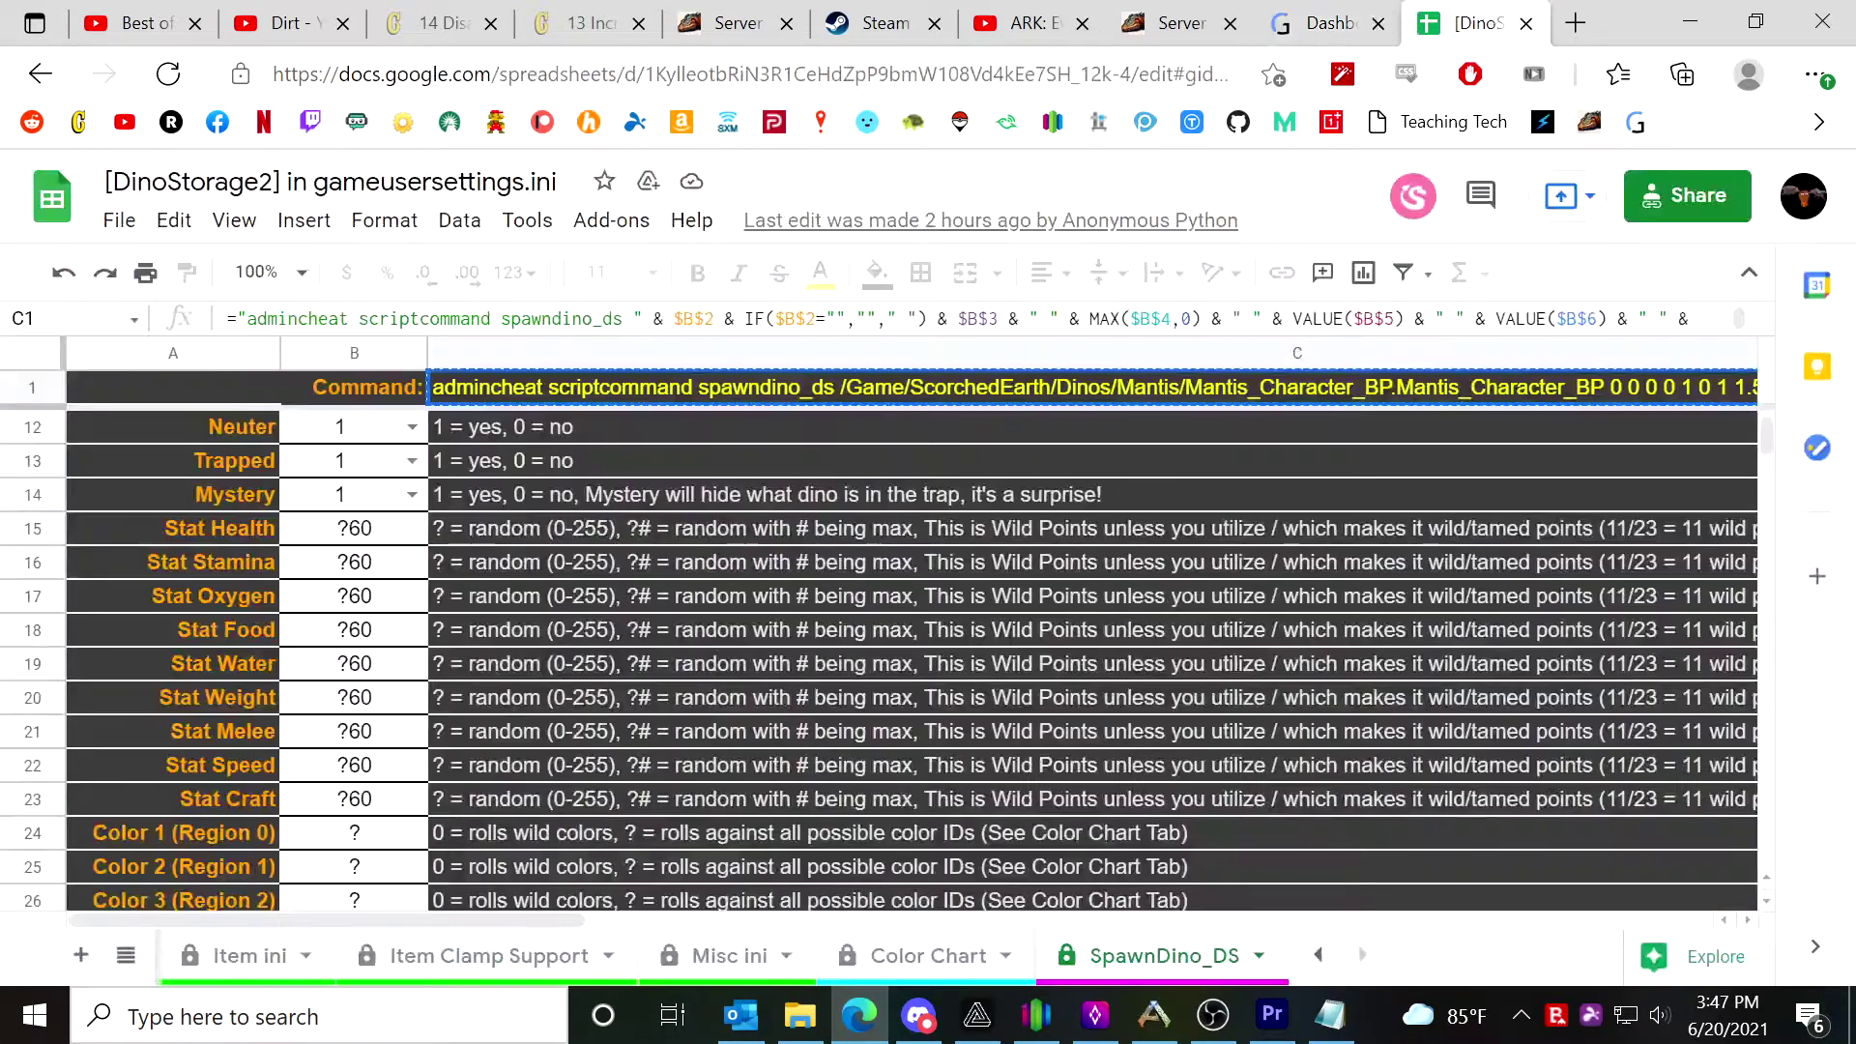
{"action": "scroll", "coordinate": [446, 696], "scroll_direction": "up", "scroll_amount": 4}
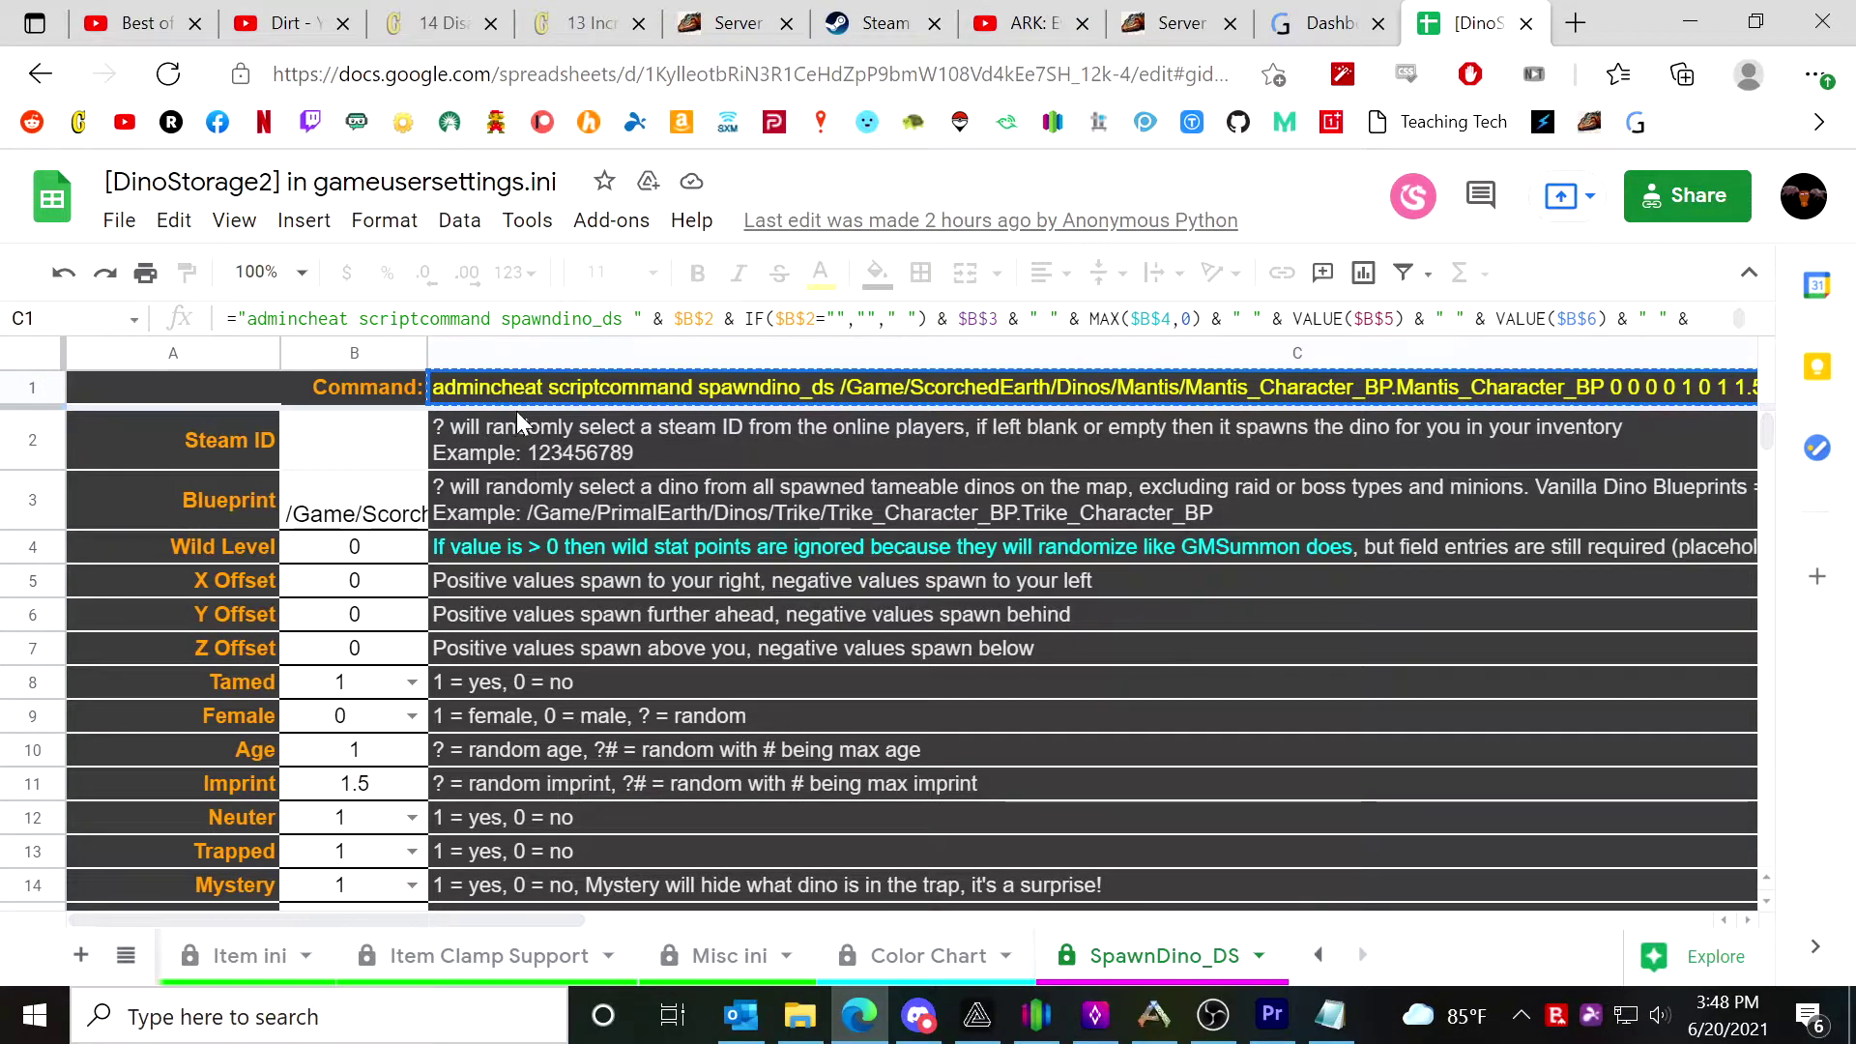
{"action": "left_click", "coordinate": [257, 448]}
{"action": "left_click", "coordinate": [346, 462]}
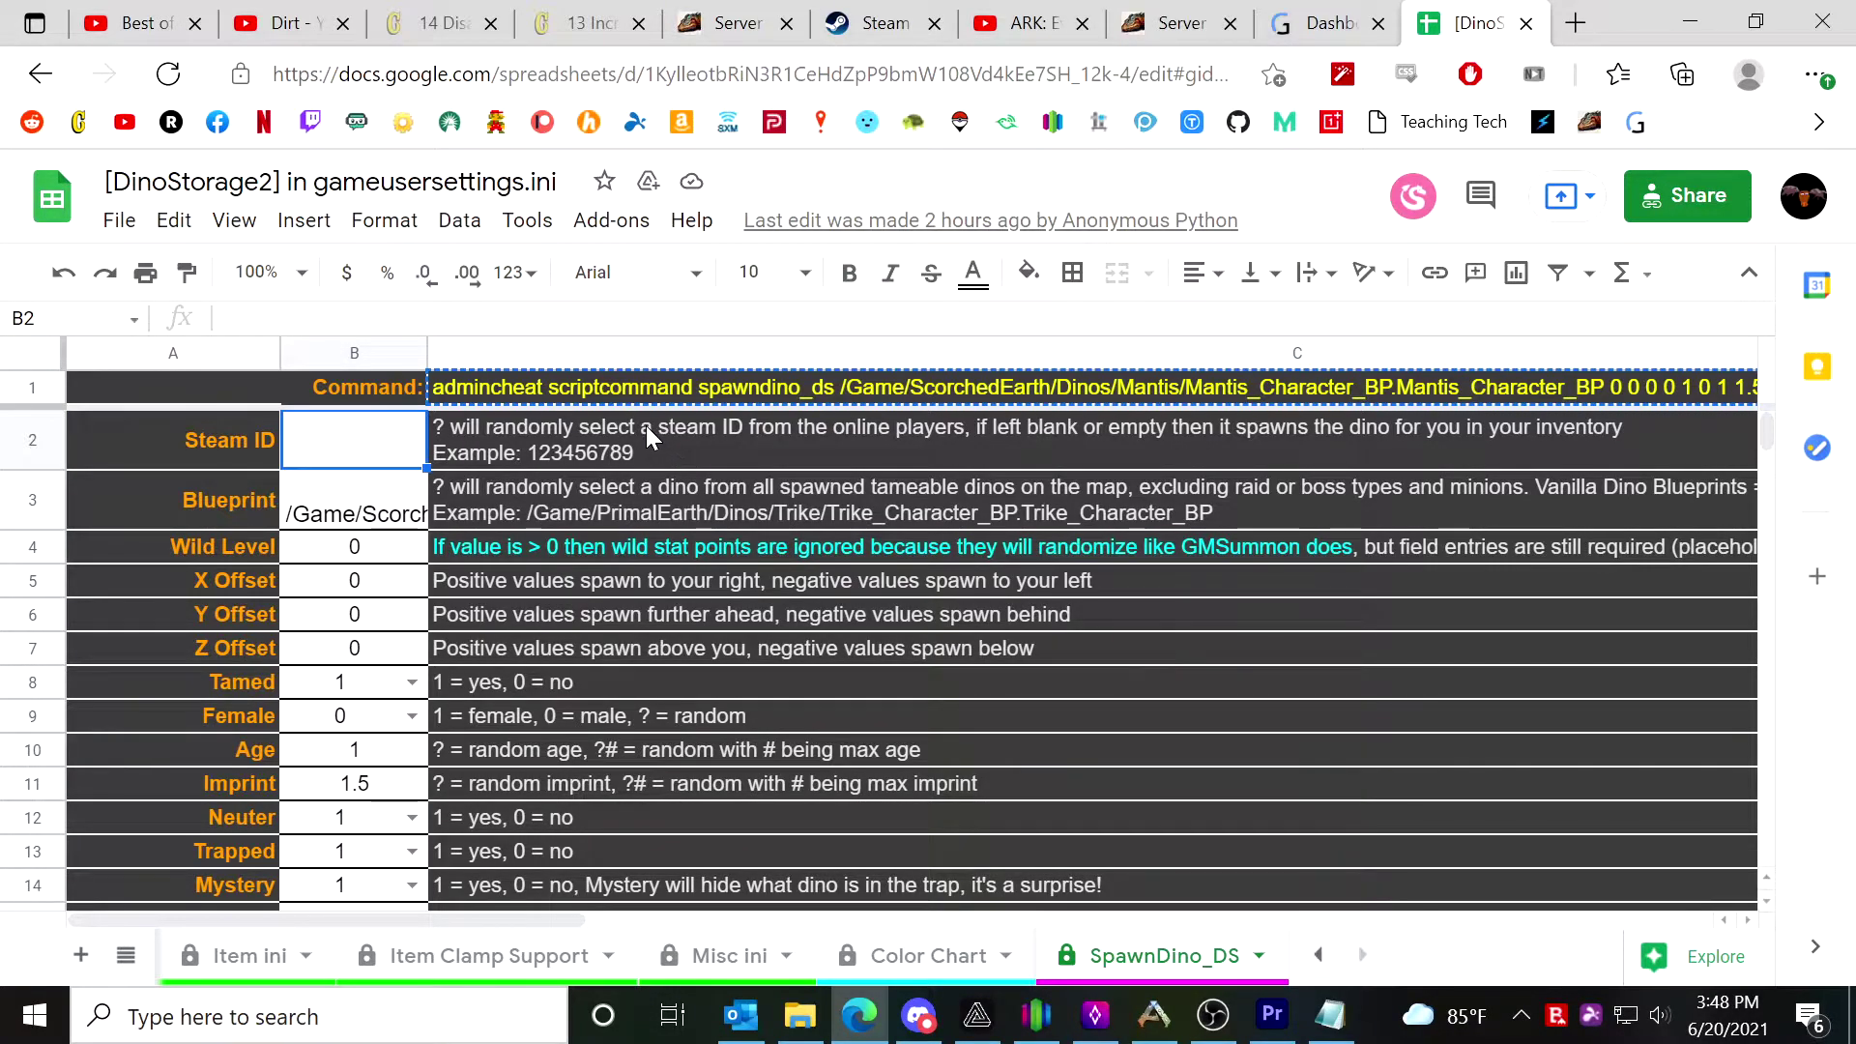
Copy the {steamid} variable from the dashboard's action variable list and insert it after spawndino_ds in the Mantis RCON command.
{"action": "left_click", "coordinate": [1324, 27]}
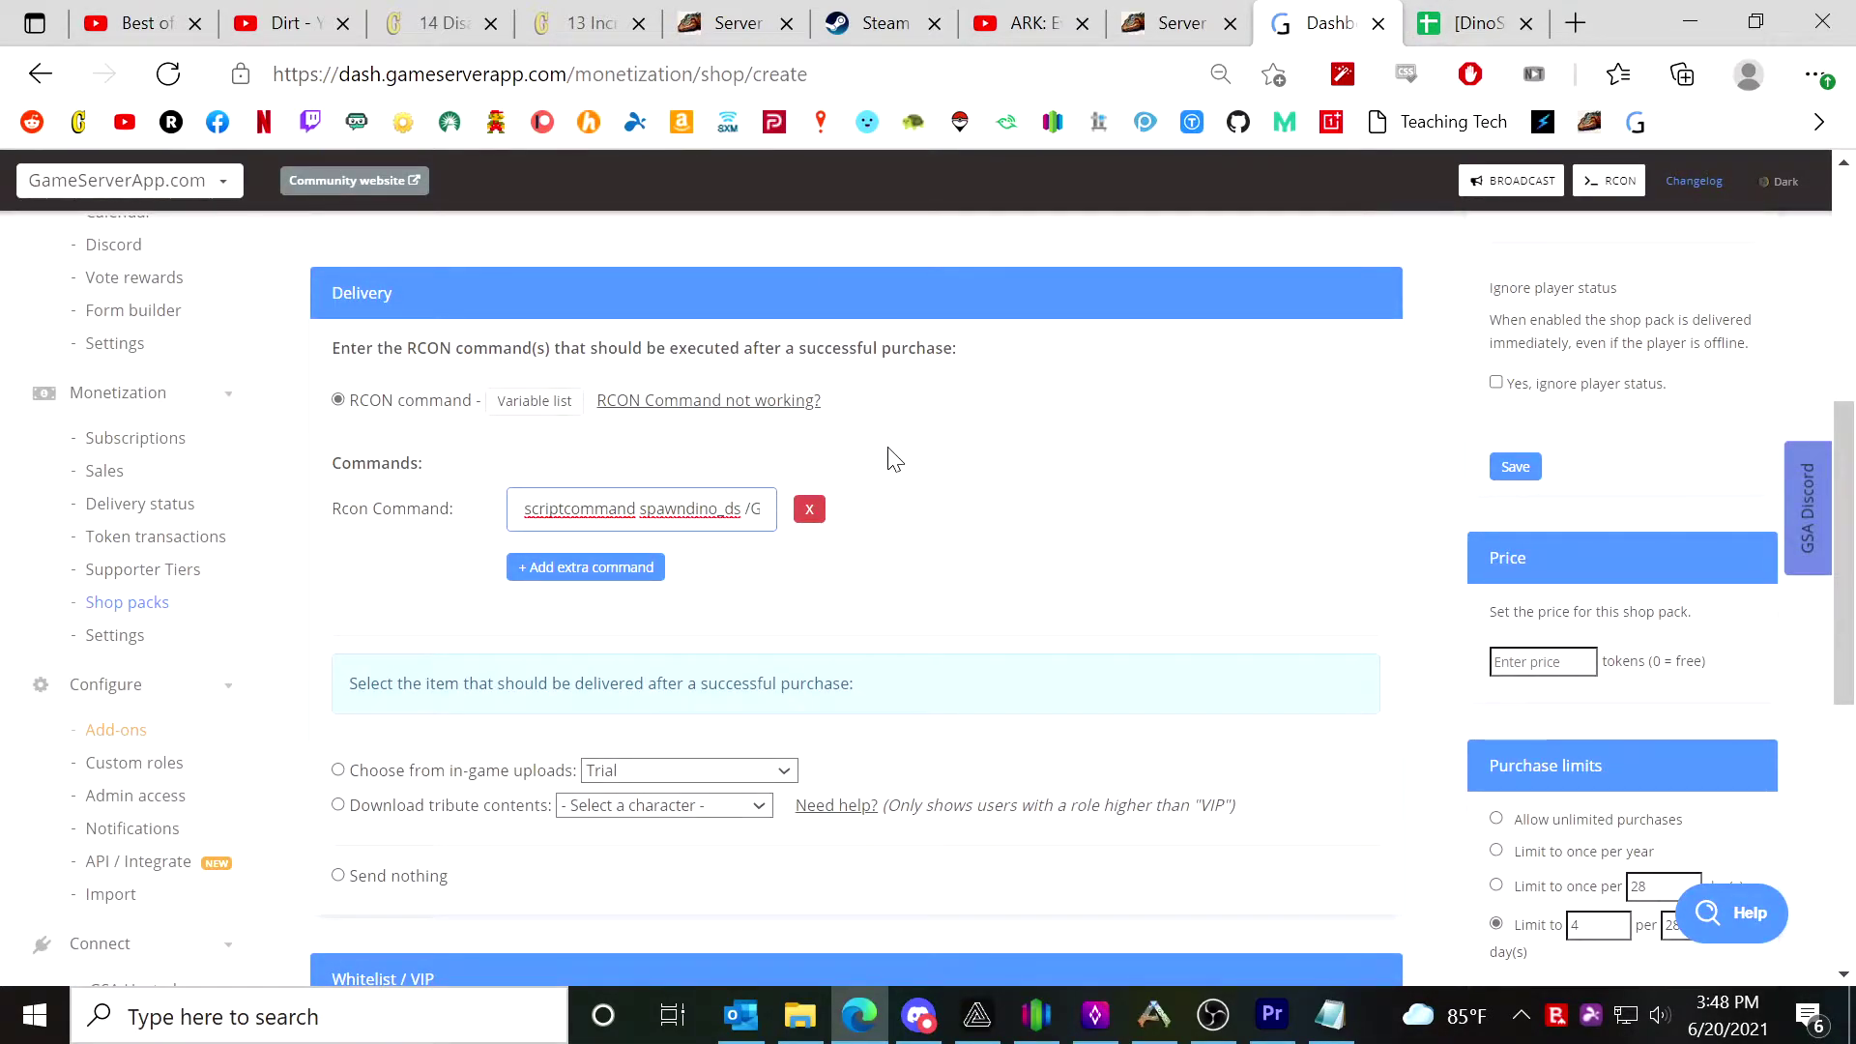
{"action": "left_click", "coordinate": [561, 404]}
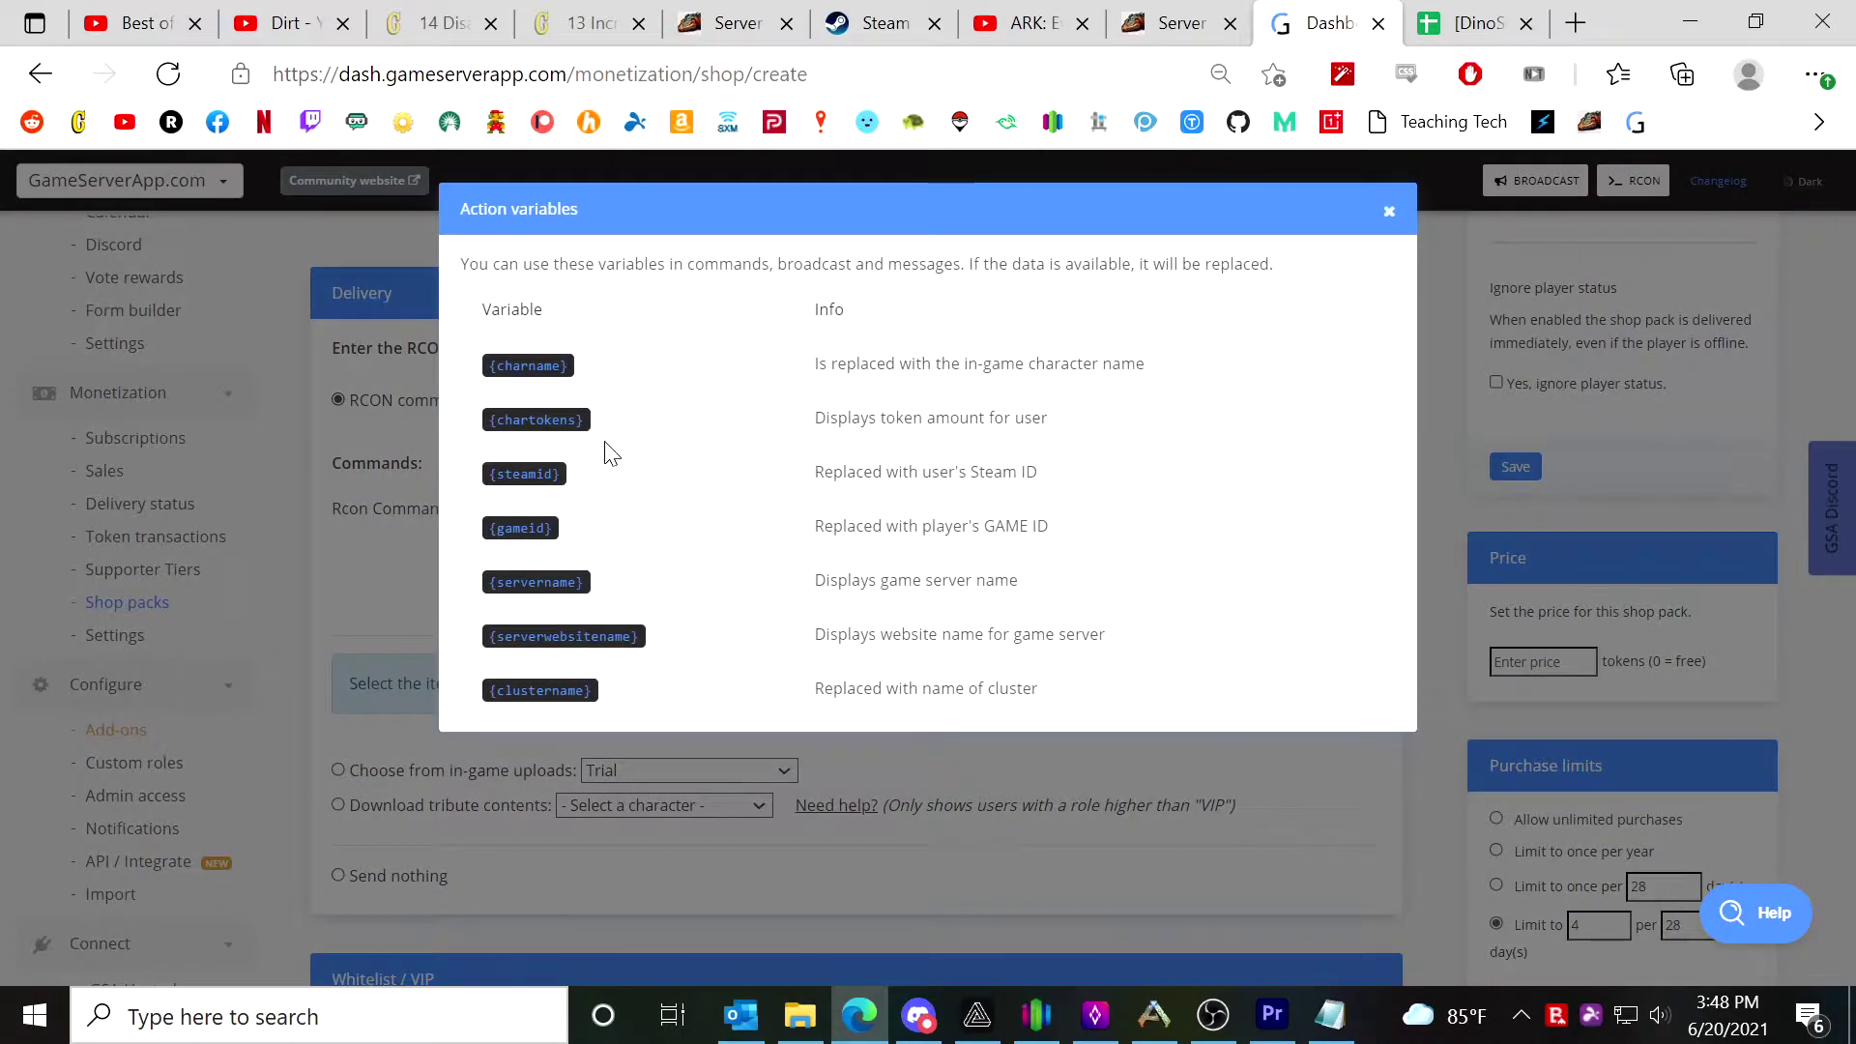
{"action": "left_click_drag", "start_coordinate": [570, 478], "coordinate": [489, 484]}
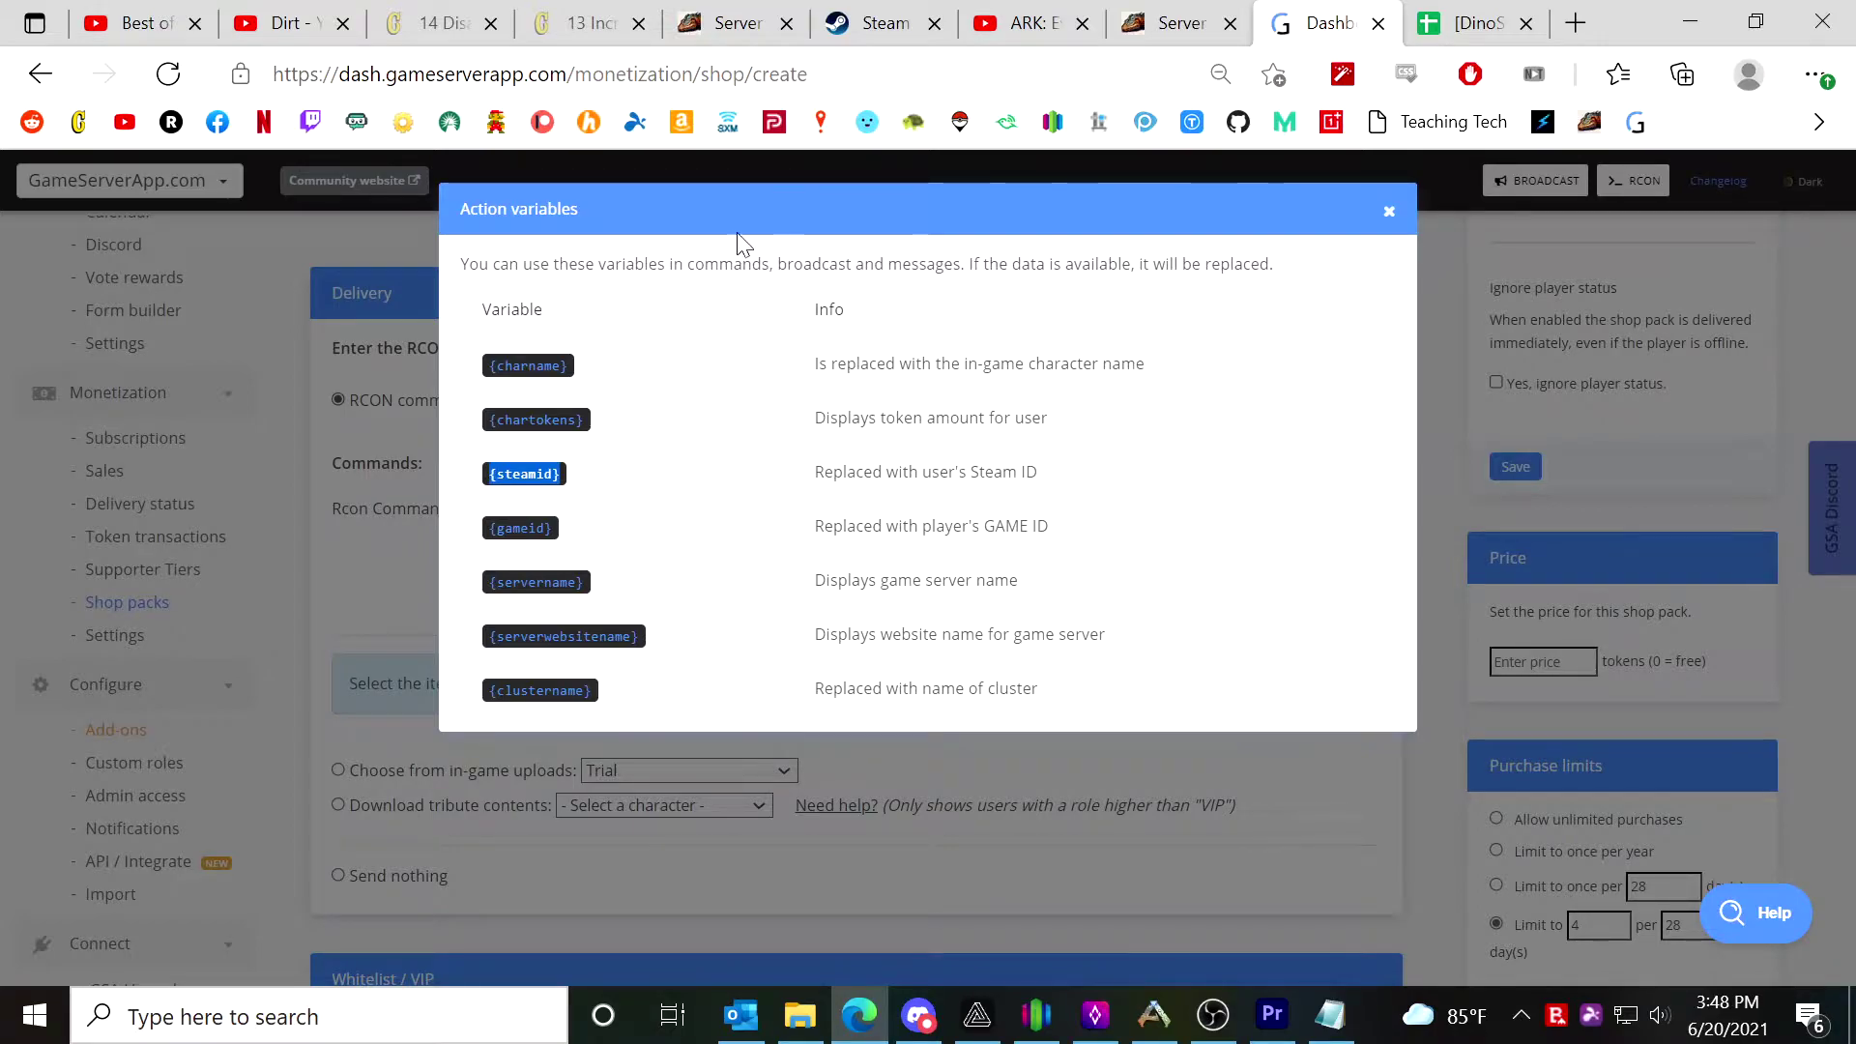
{"action": "left_click", "coordinate": [1396, 212]}
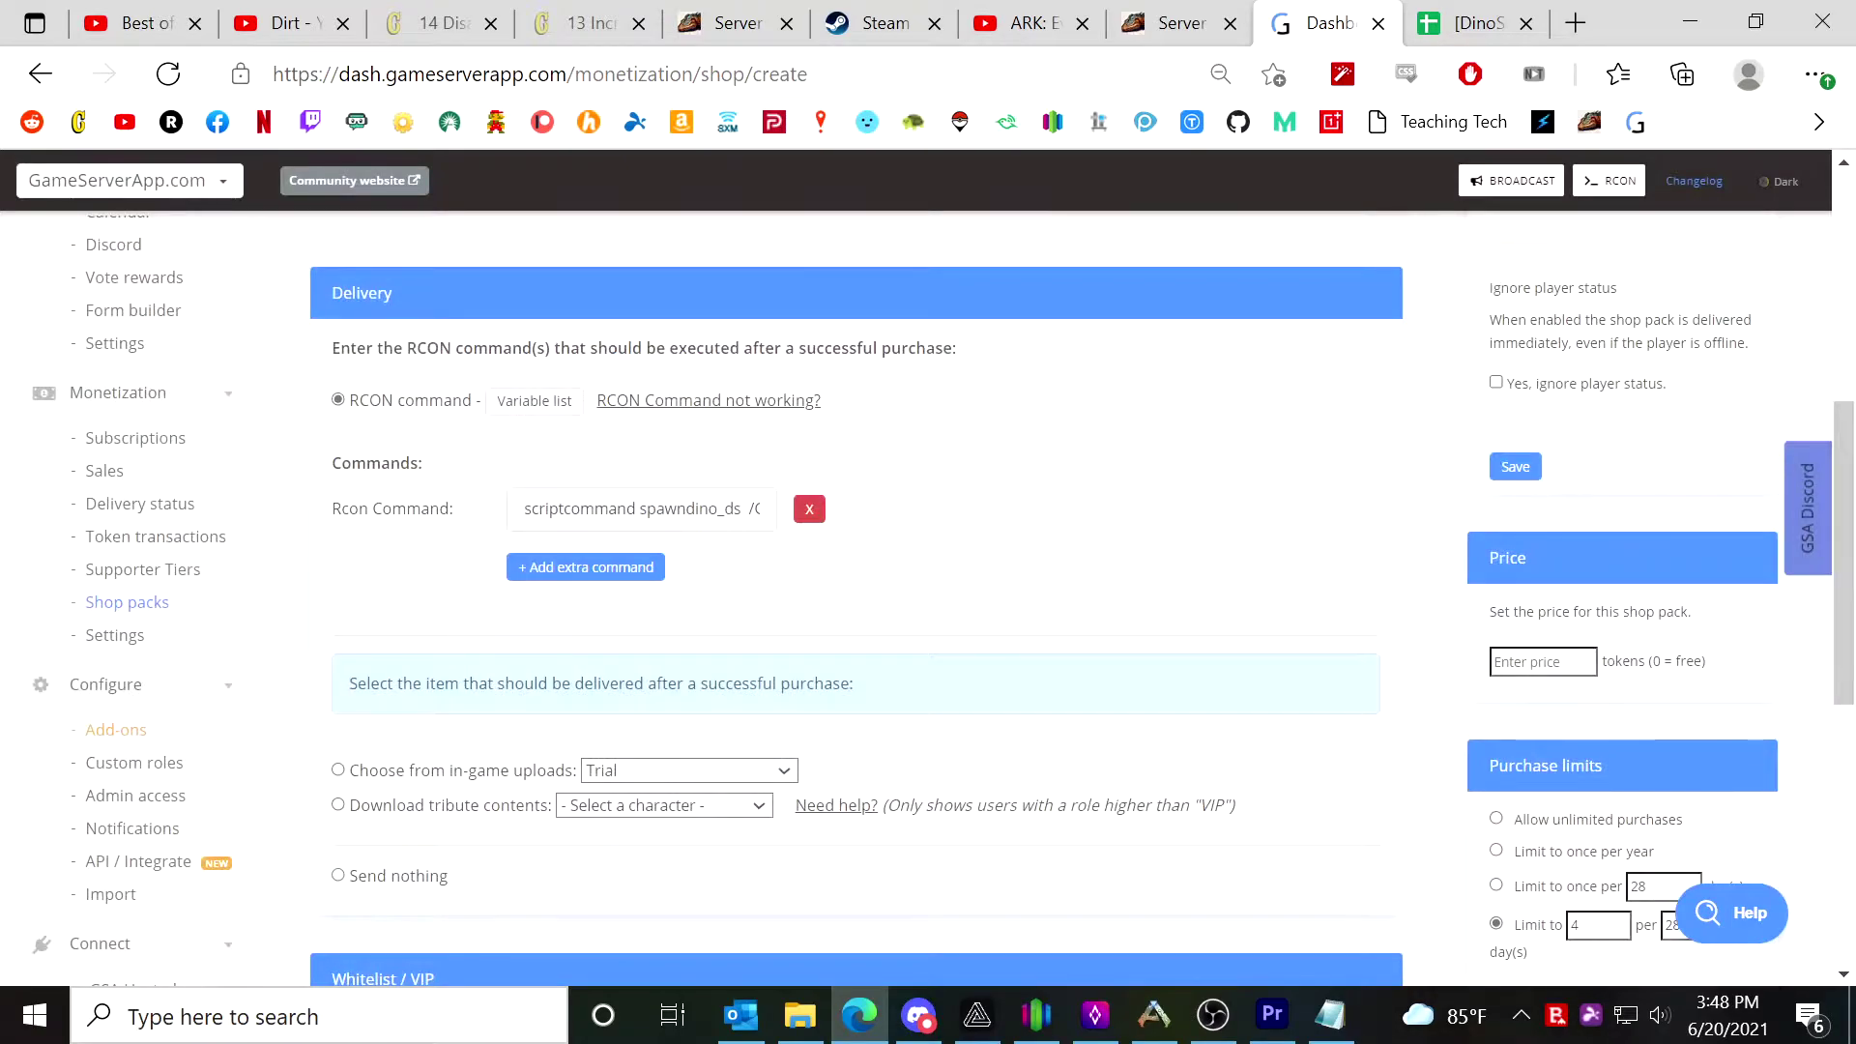
{"action": "left_click", "coordinate": [743, 508]}
{"action": "key", "text": "ctrl+v"}
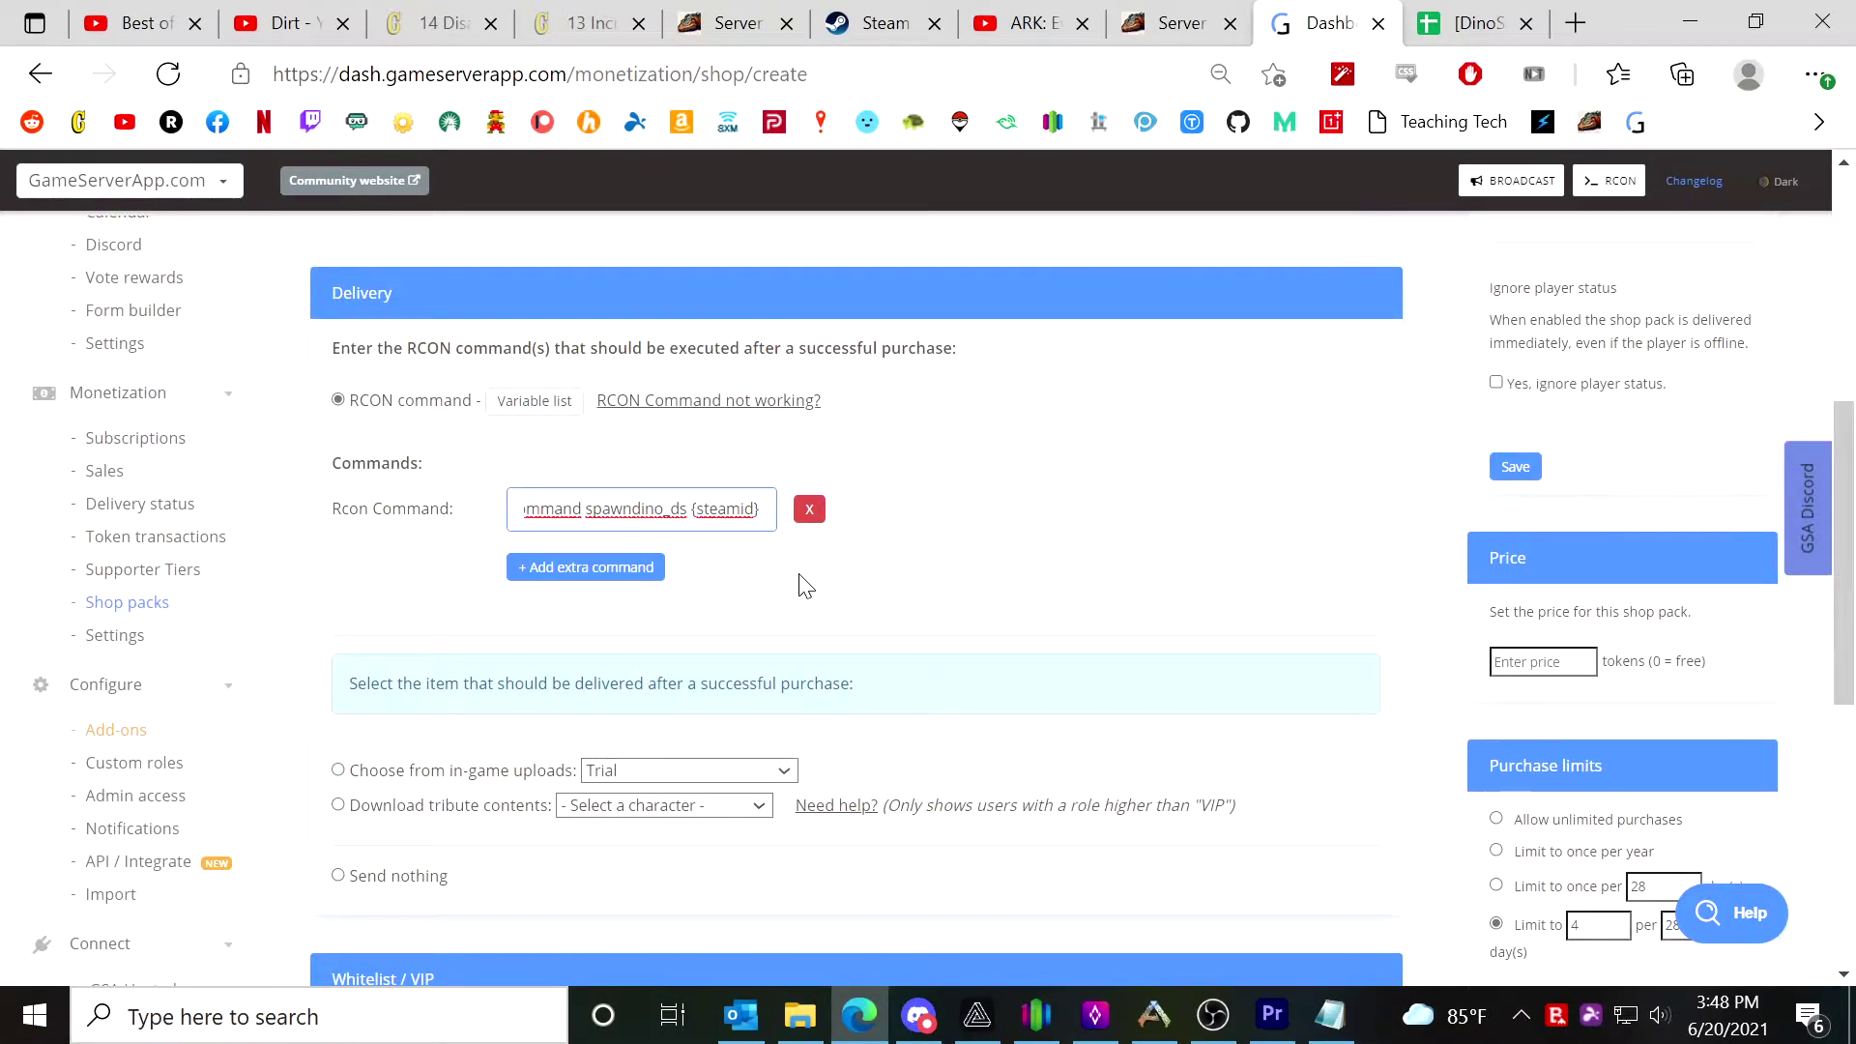
Add a second RCON command entry and copy the Mantis saddle GiveItemToPlayer {gameid} command from the Notepad note.
{"action": "scroll", "coordinate": [807, 580], "scroll_direction": "down", "scroll_amount": 3}
{"action": "left_click", "coordinate": [626, 319]}
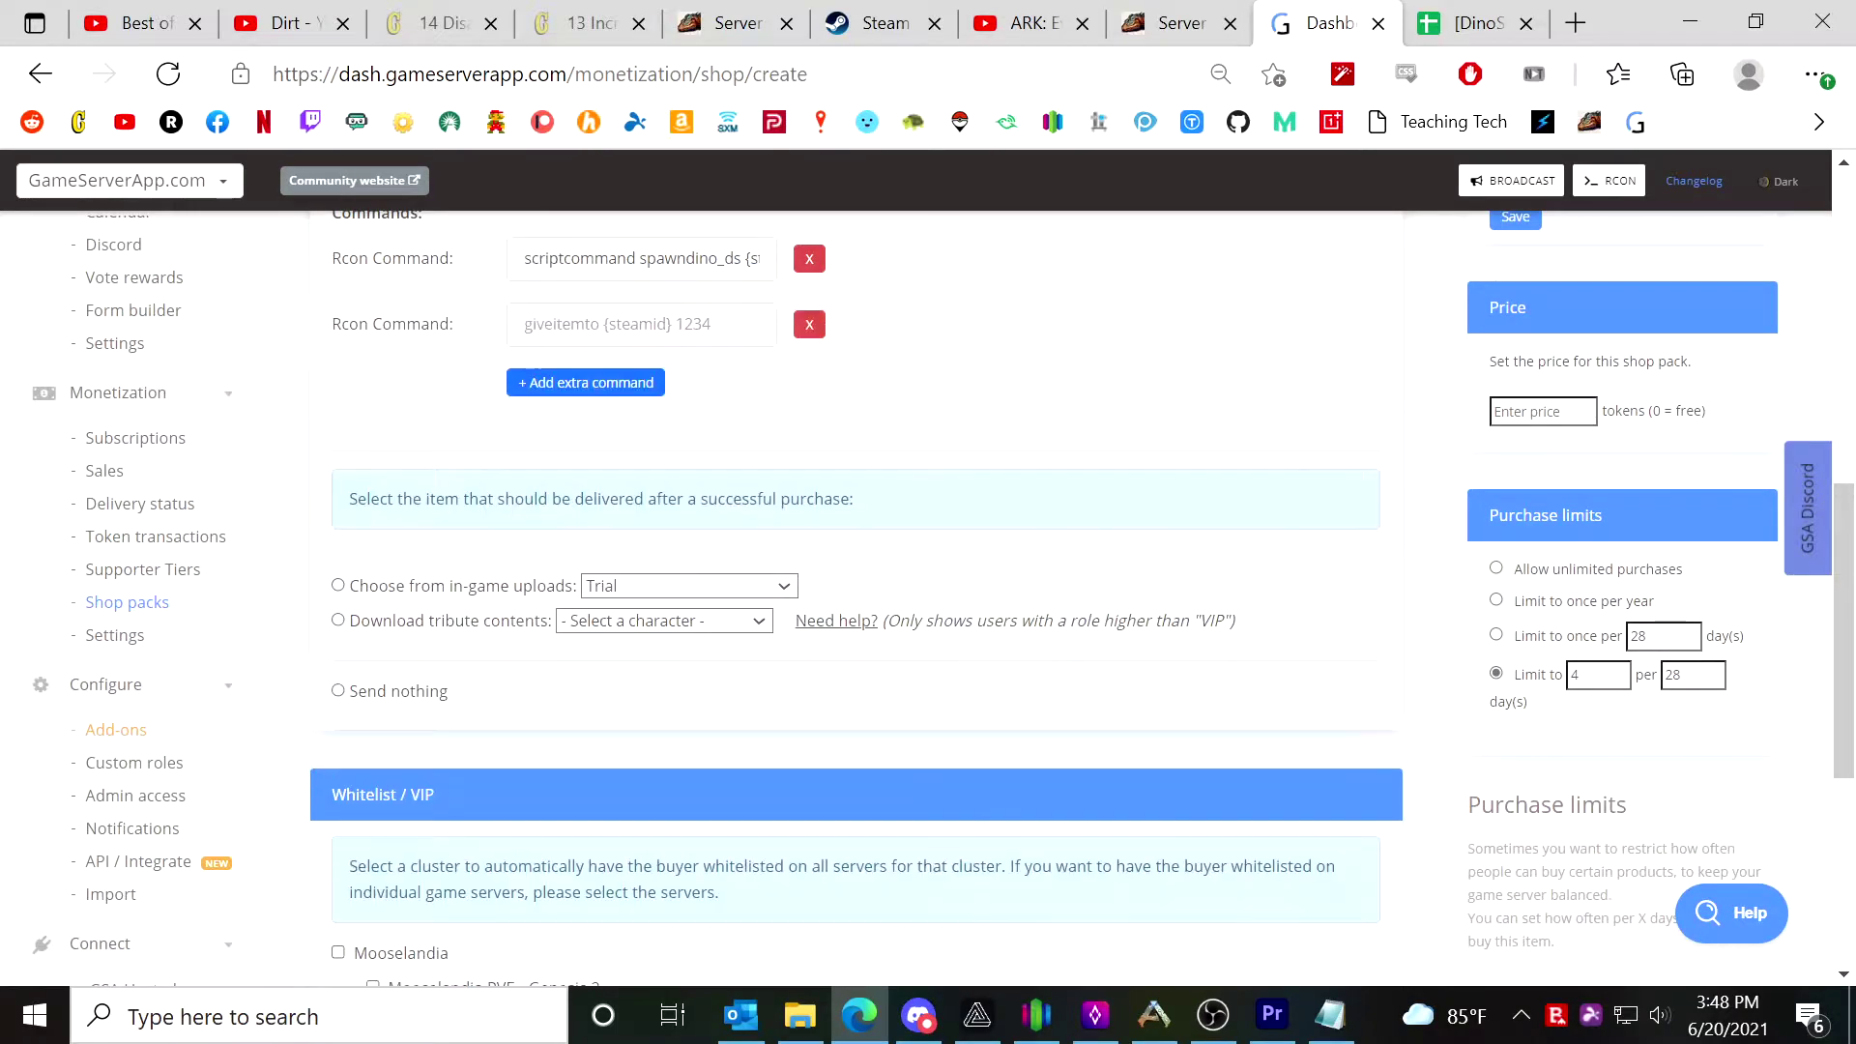
{"action": "left_click", "coordinate": [1331, 1015]}
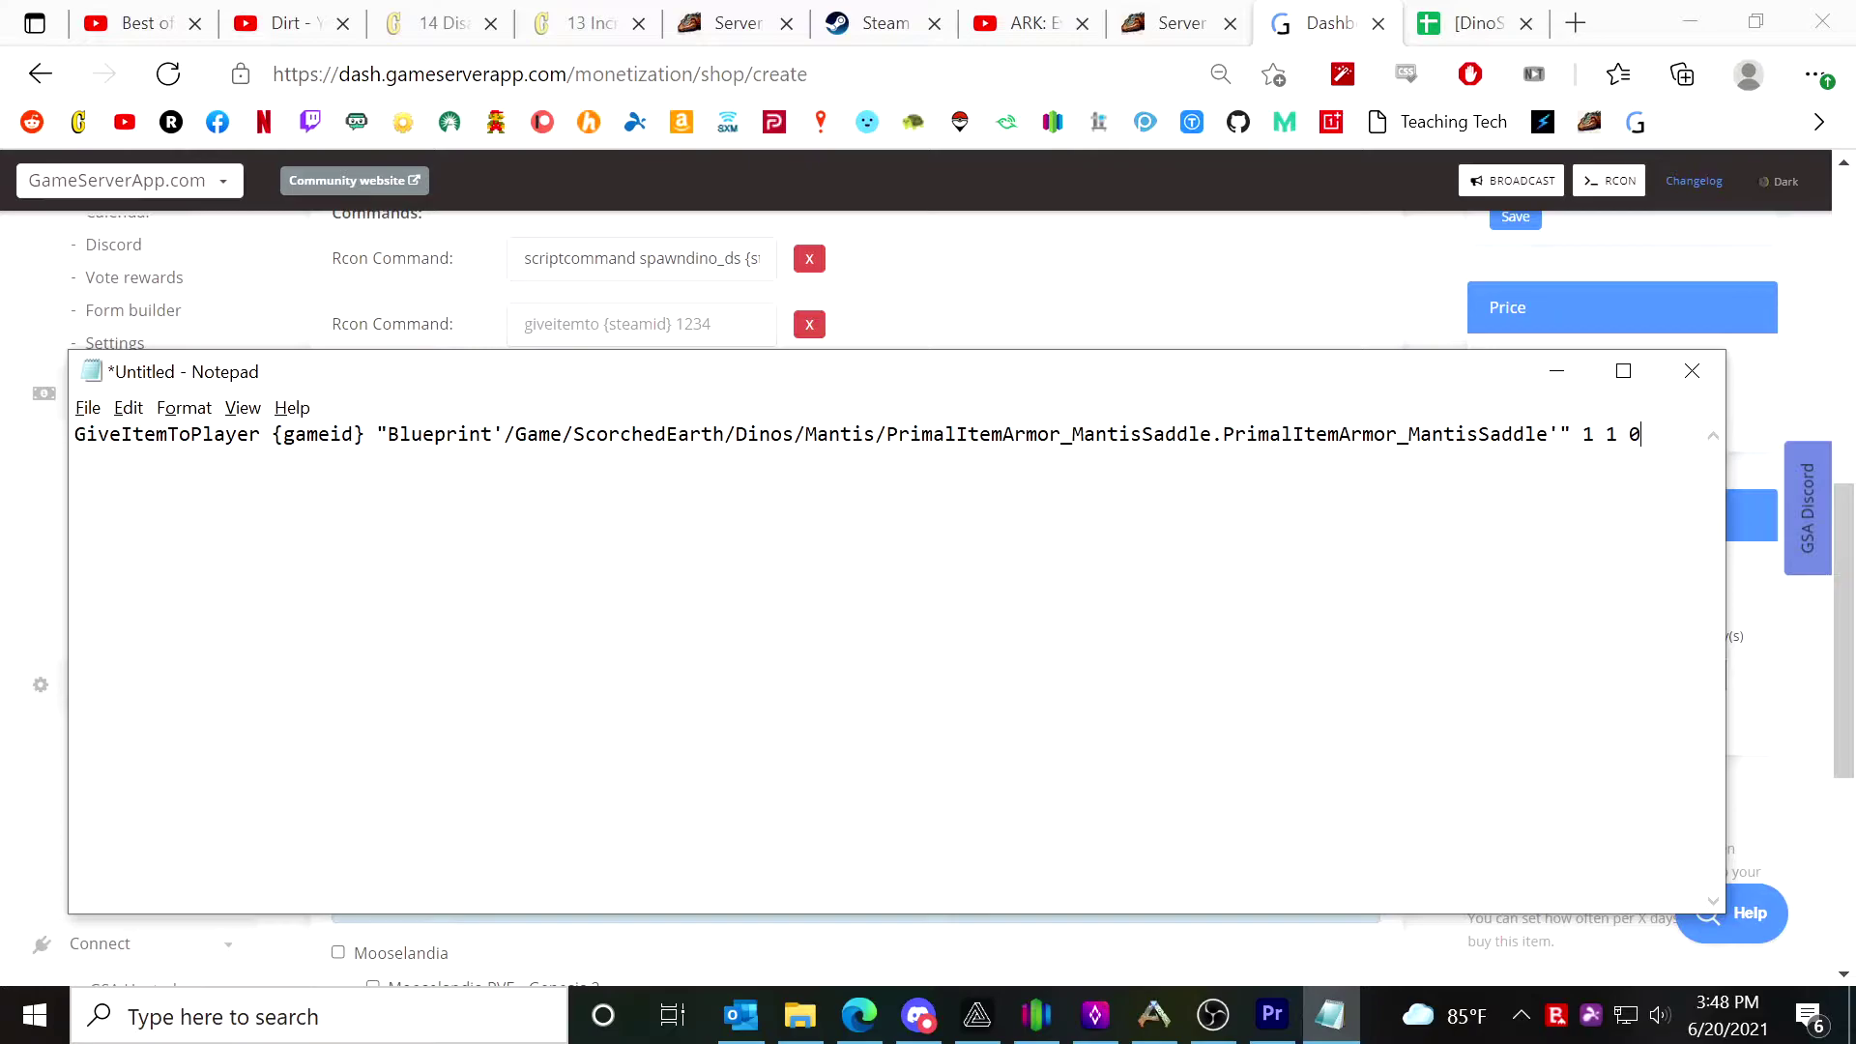
{"action": "left_click_drag", "start_coordinate": [1642, 434], "coordinate": [75, 434]}
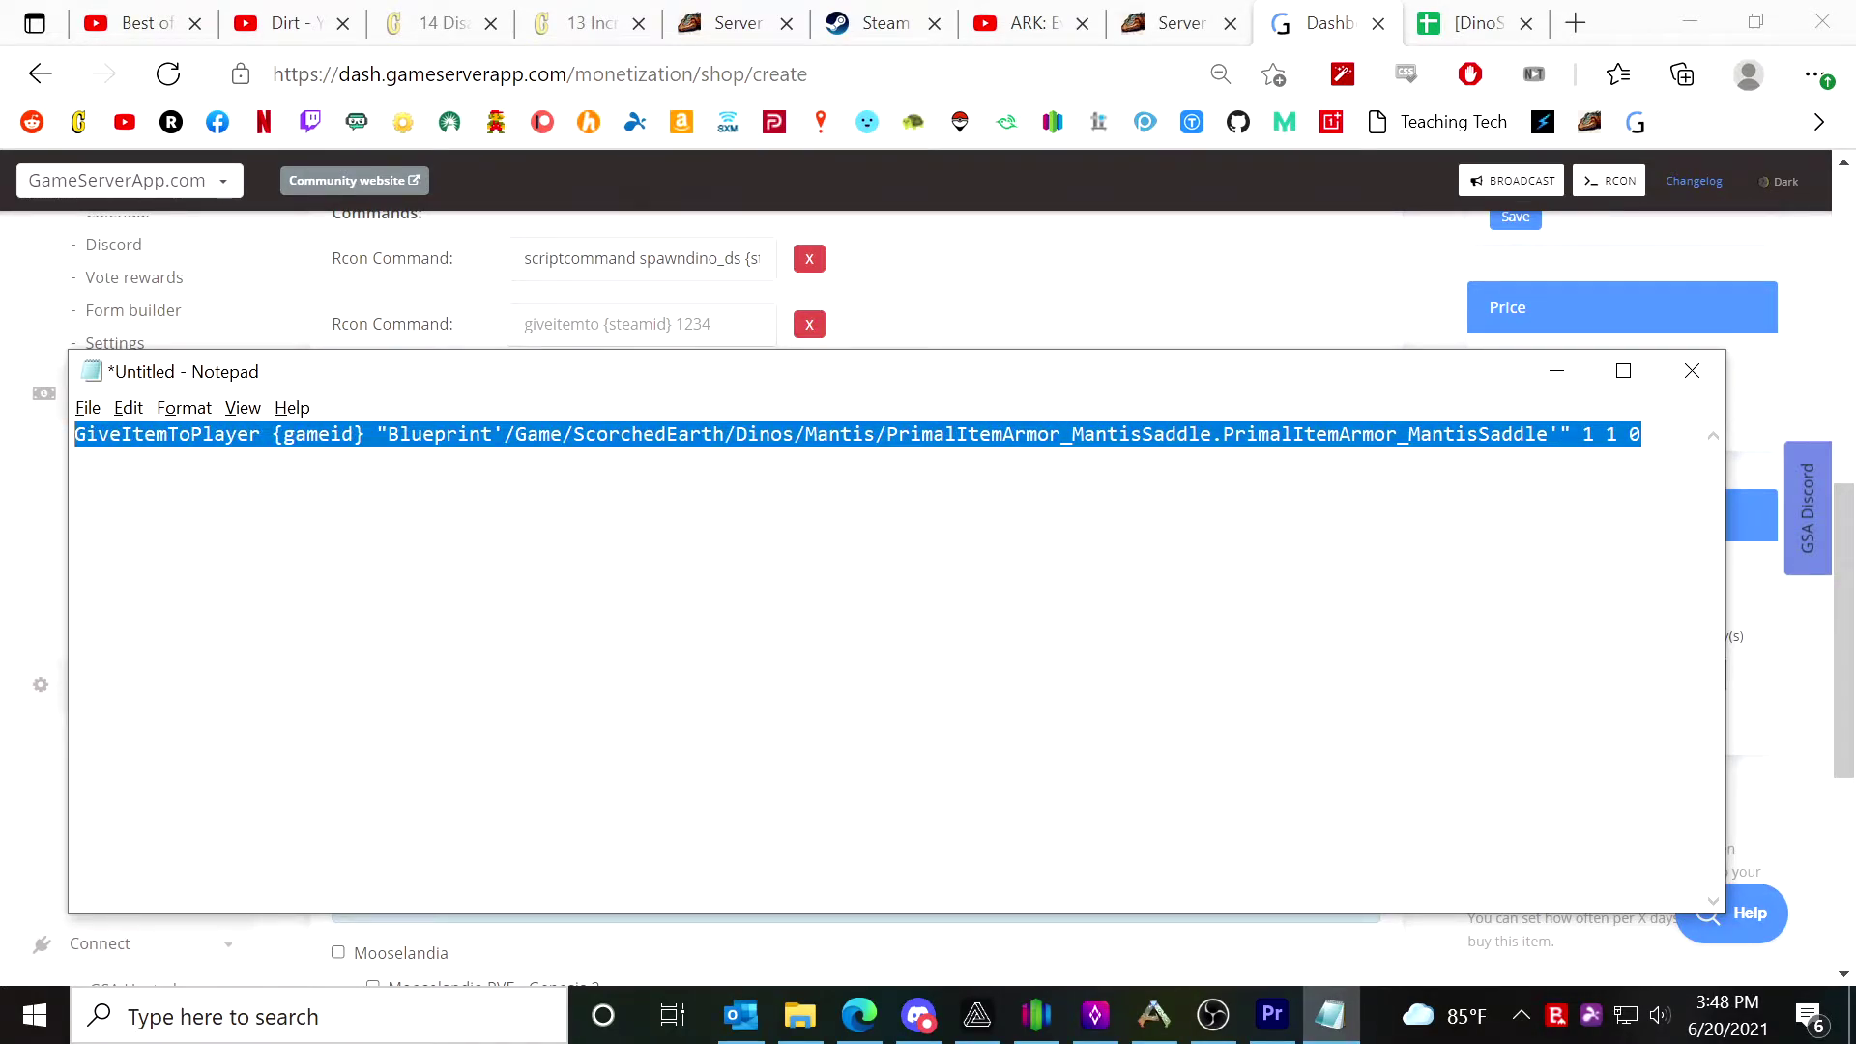
{"action": "left_click", "coordinate": [74, 460]}
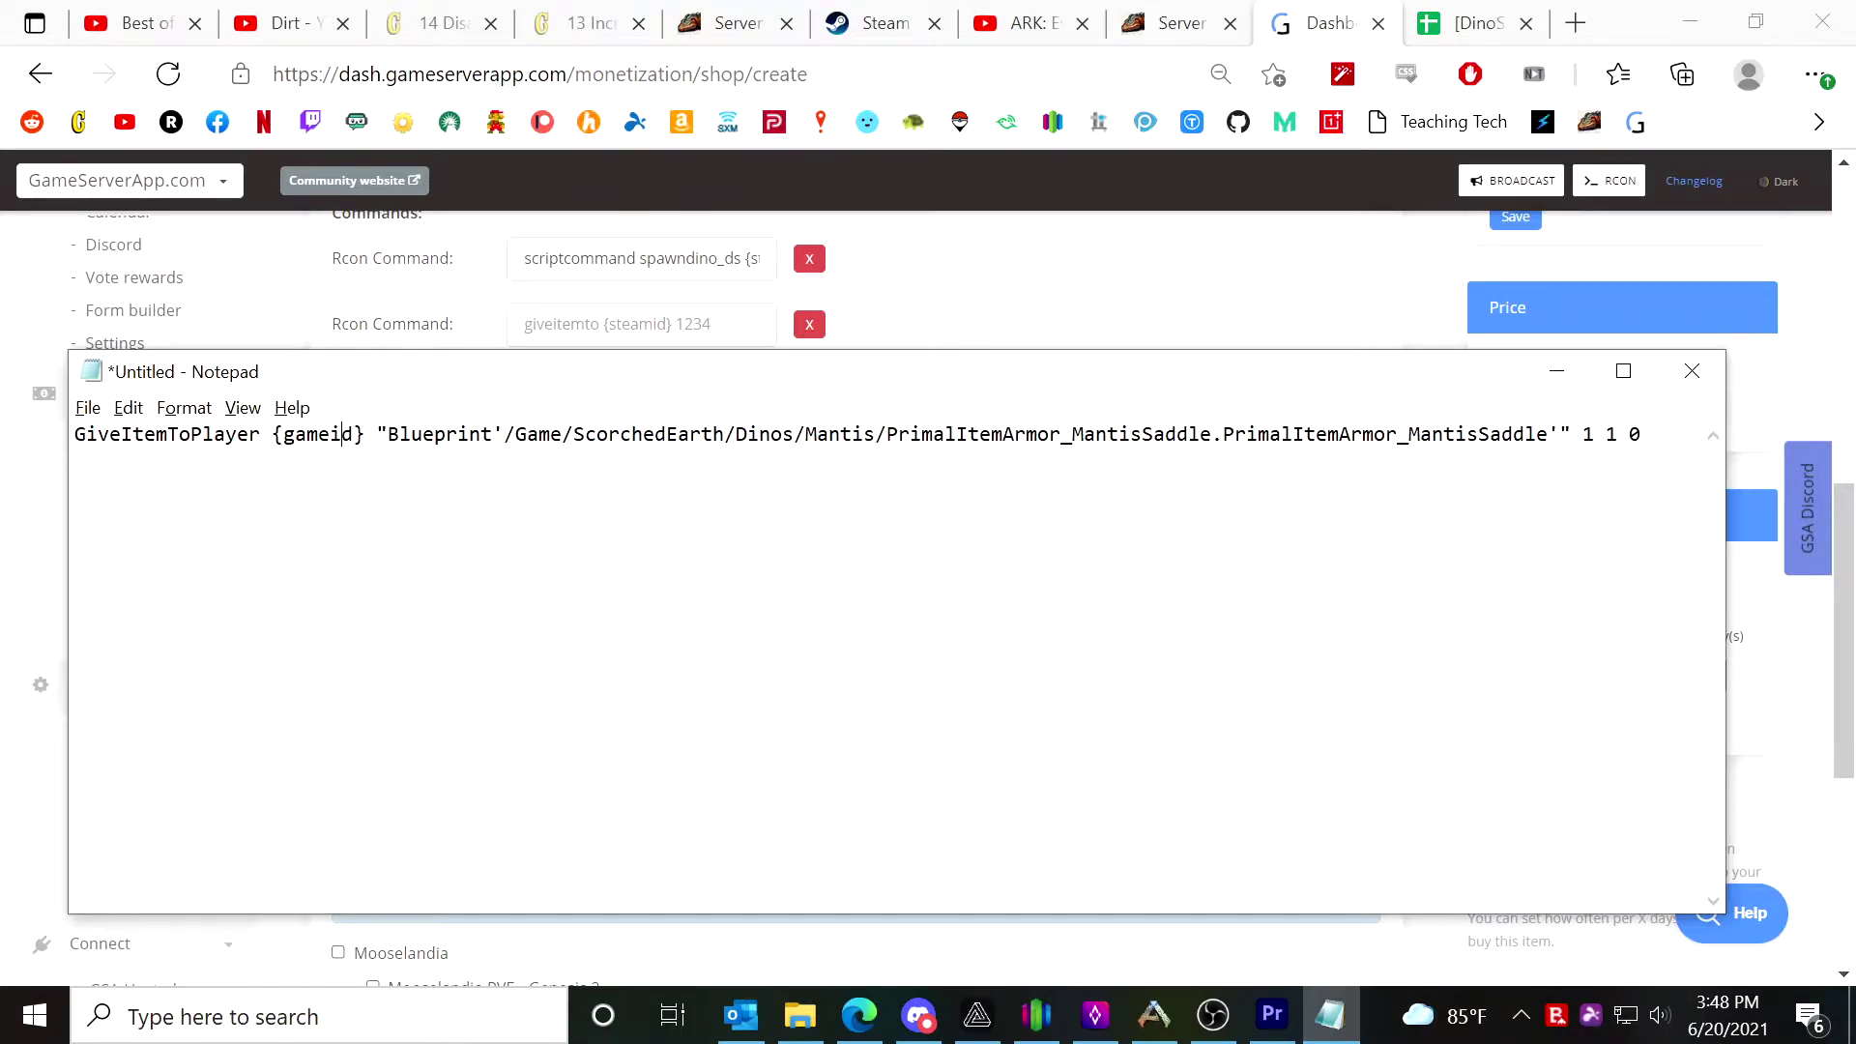
{"action": "left_click_drag", "start_coordinate": [364, 434], "coordinate": [273, 434]}
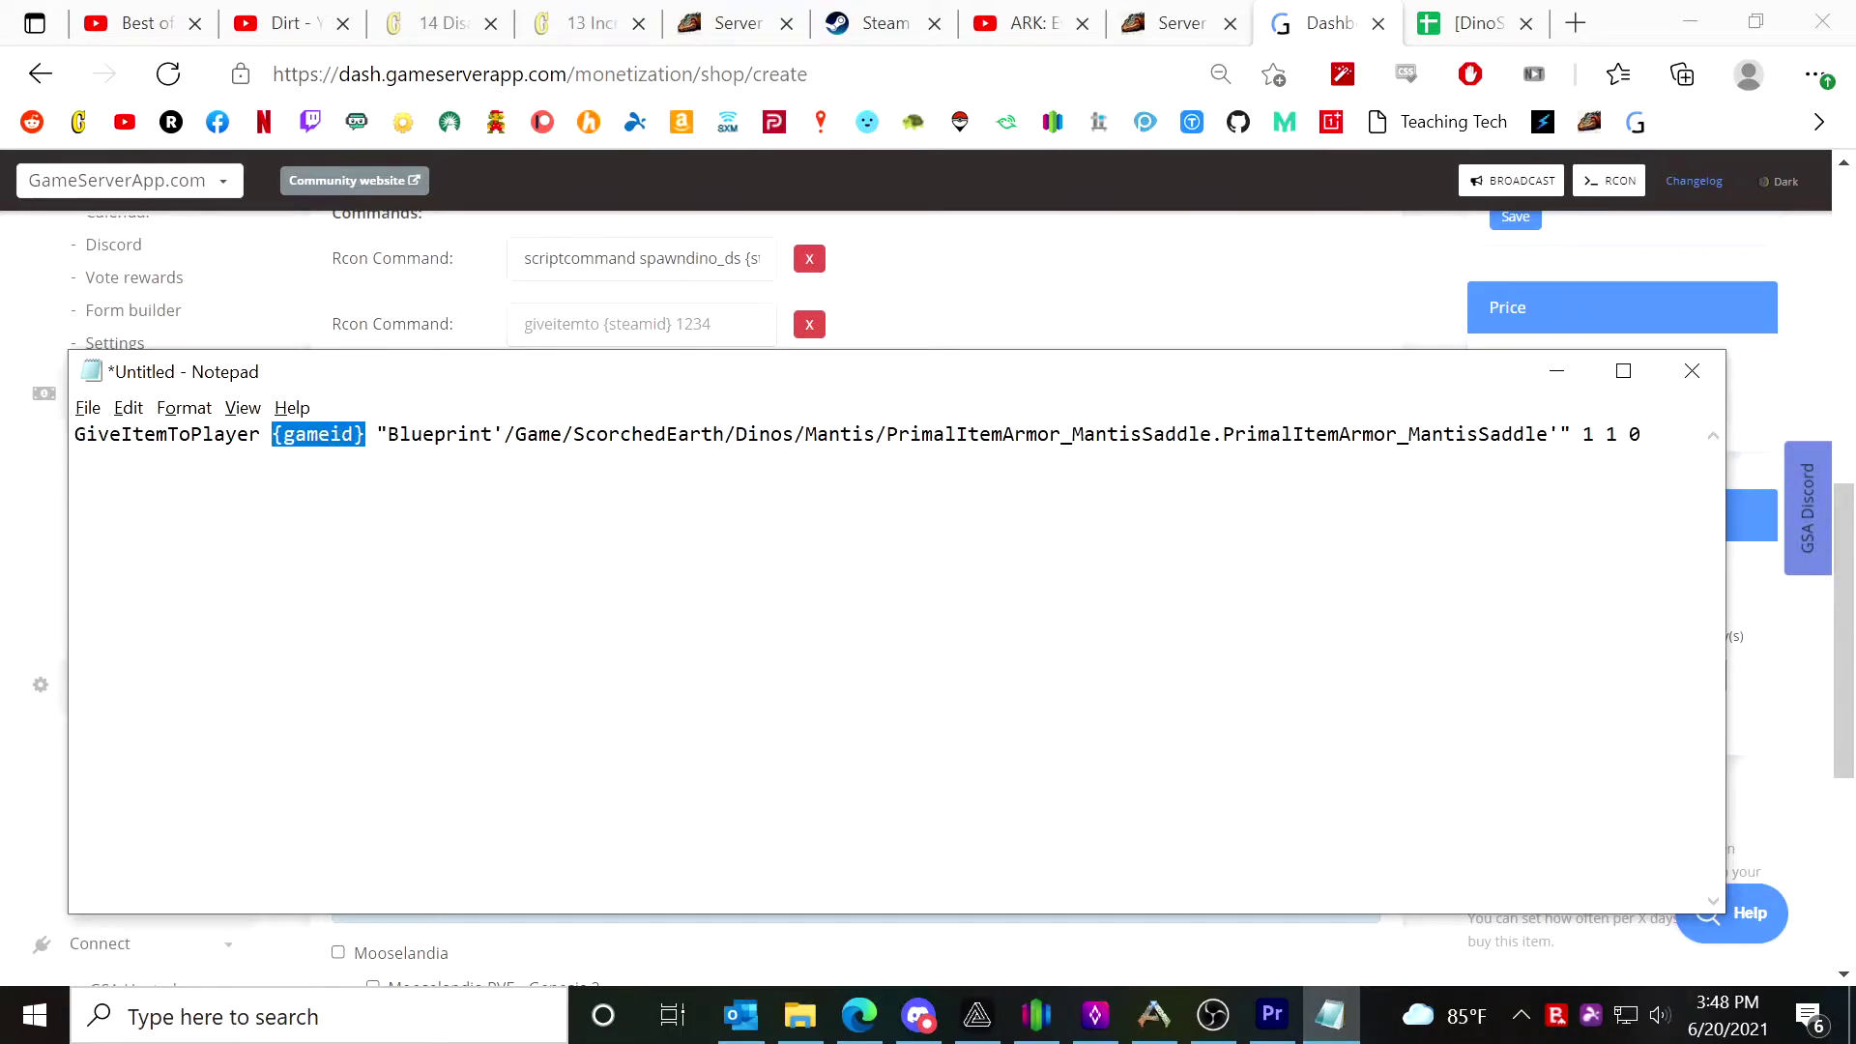
{"action": "left_click", "coordinate": [273, 434]}
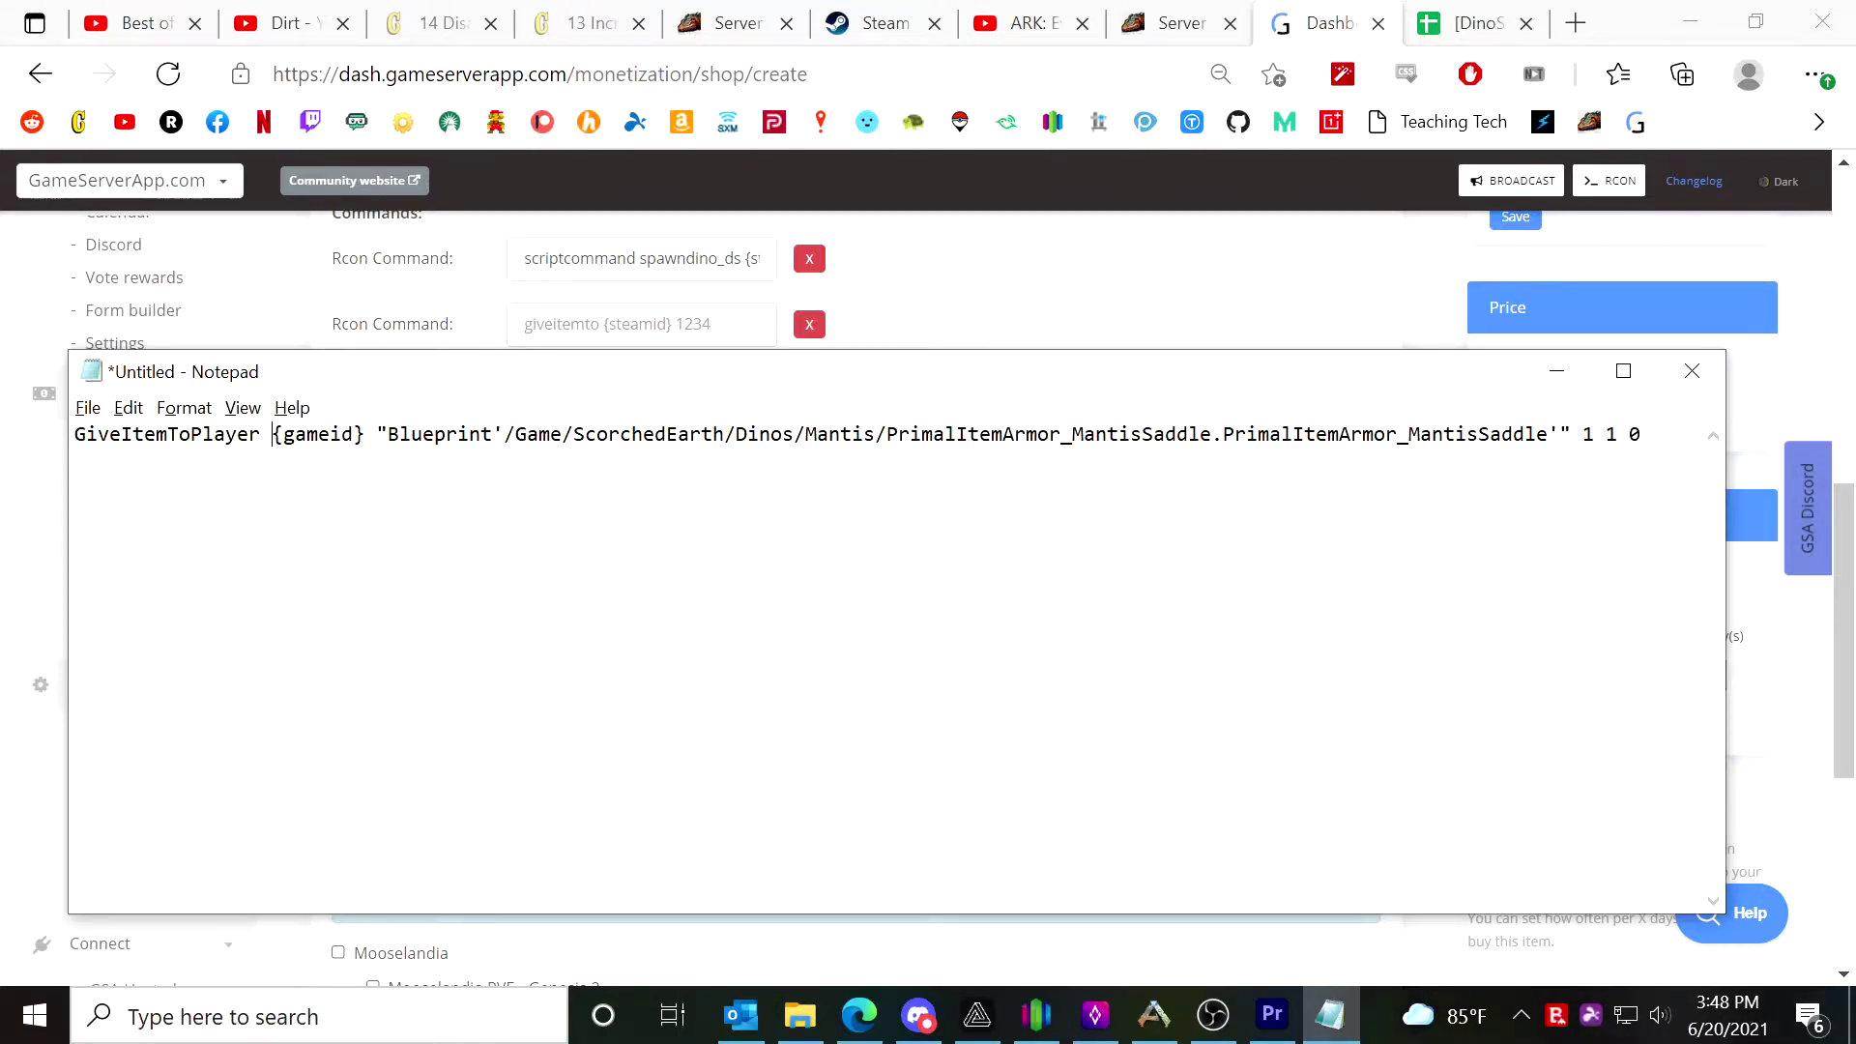
{"action": "left_click_drag", "start_coordinate": [365, 434], "coordinate": [1455, 434]}
{"action": "left_click", "coordinate": [552, 434]}
{"action": "left_click", "coordinate": [1456, 434]}
{"action": "left_click", "coordinate": [1286, 308]}
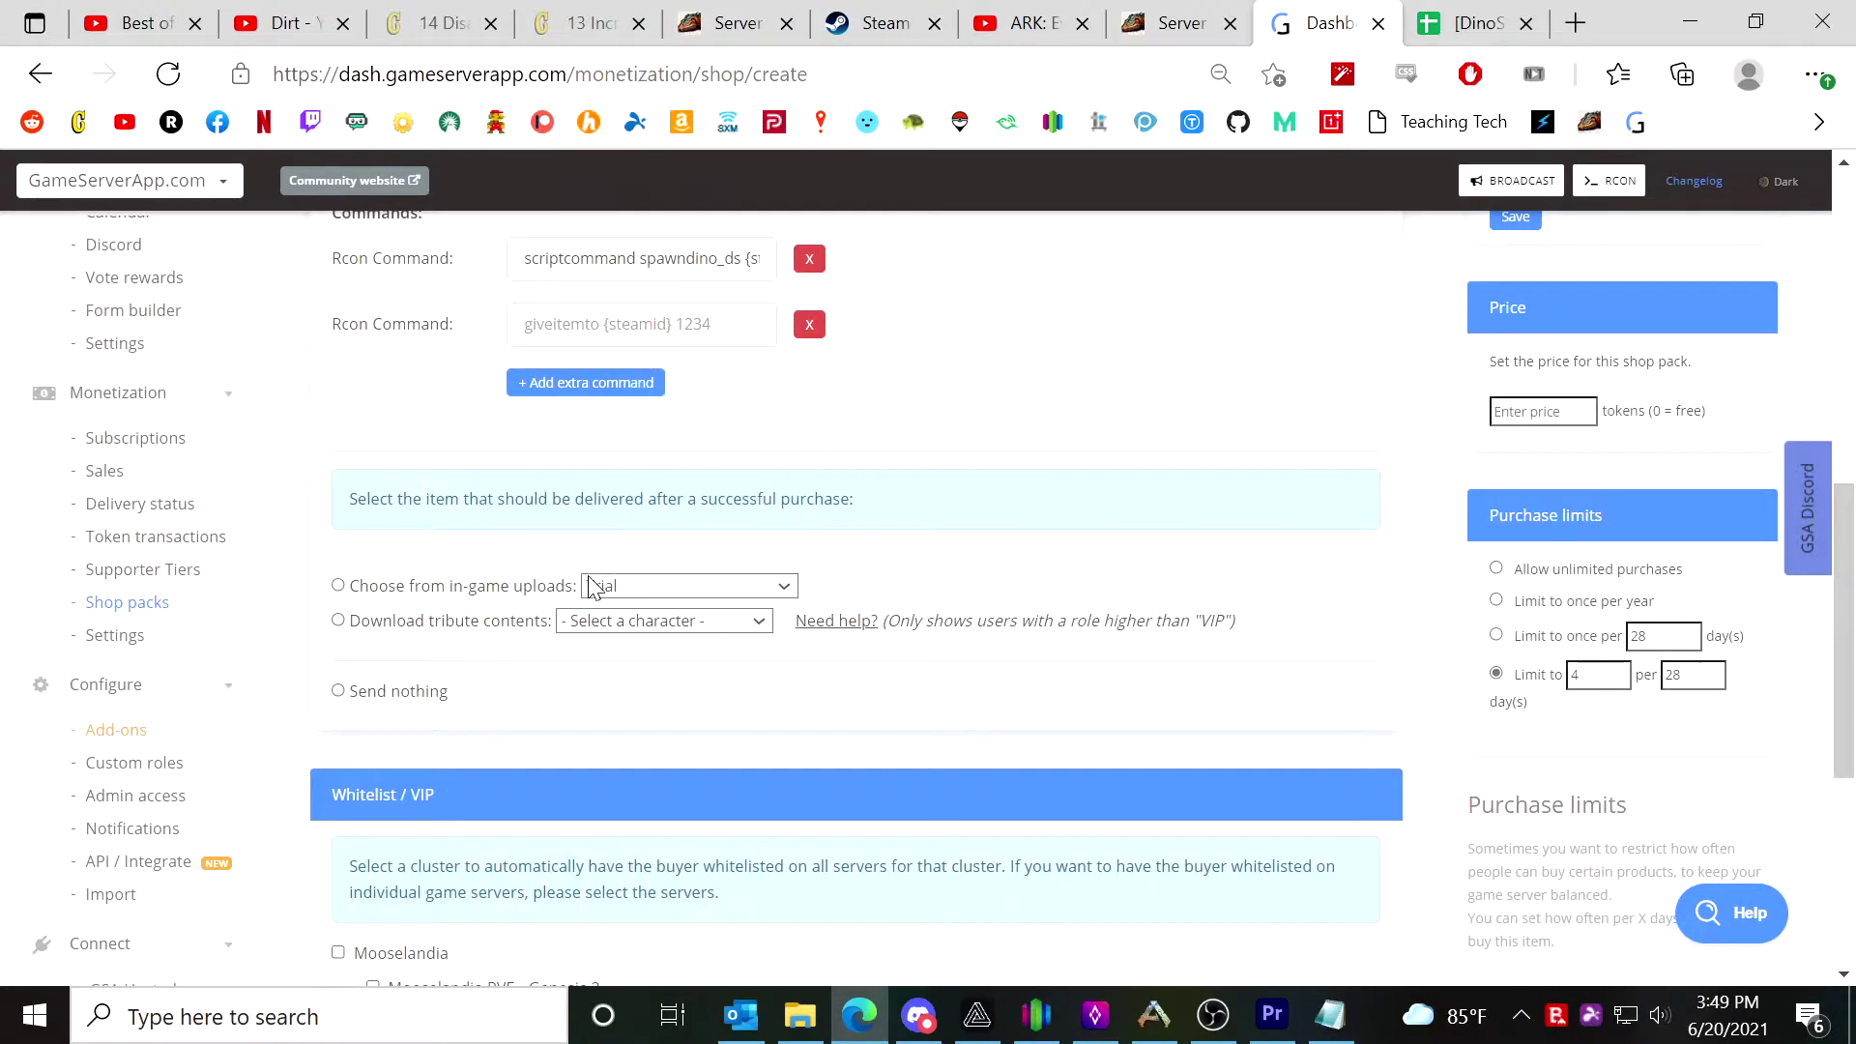
Paste the copied GiveItemToPlayer command for the Mantis saddle, ending in 1 1 0, into the second RCON command entry.
{"action": "scroll", "coordinate": [711, 565], "scroll_direction": "up", "scroll_amount": 1}
{"action": "left_click", "coordinate": [628, 450]}
{"action": "key", "text": "ctrl+v"}
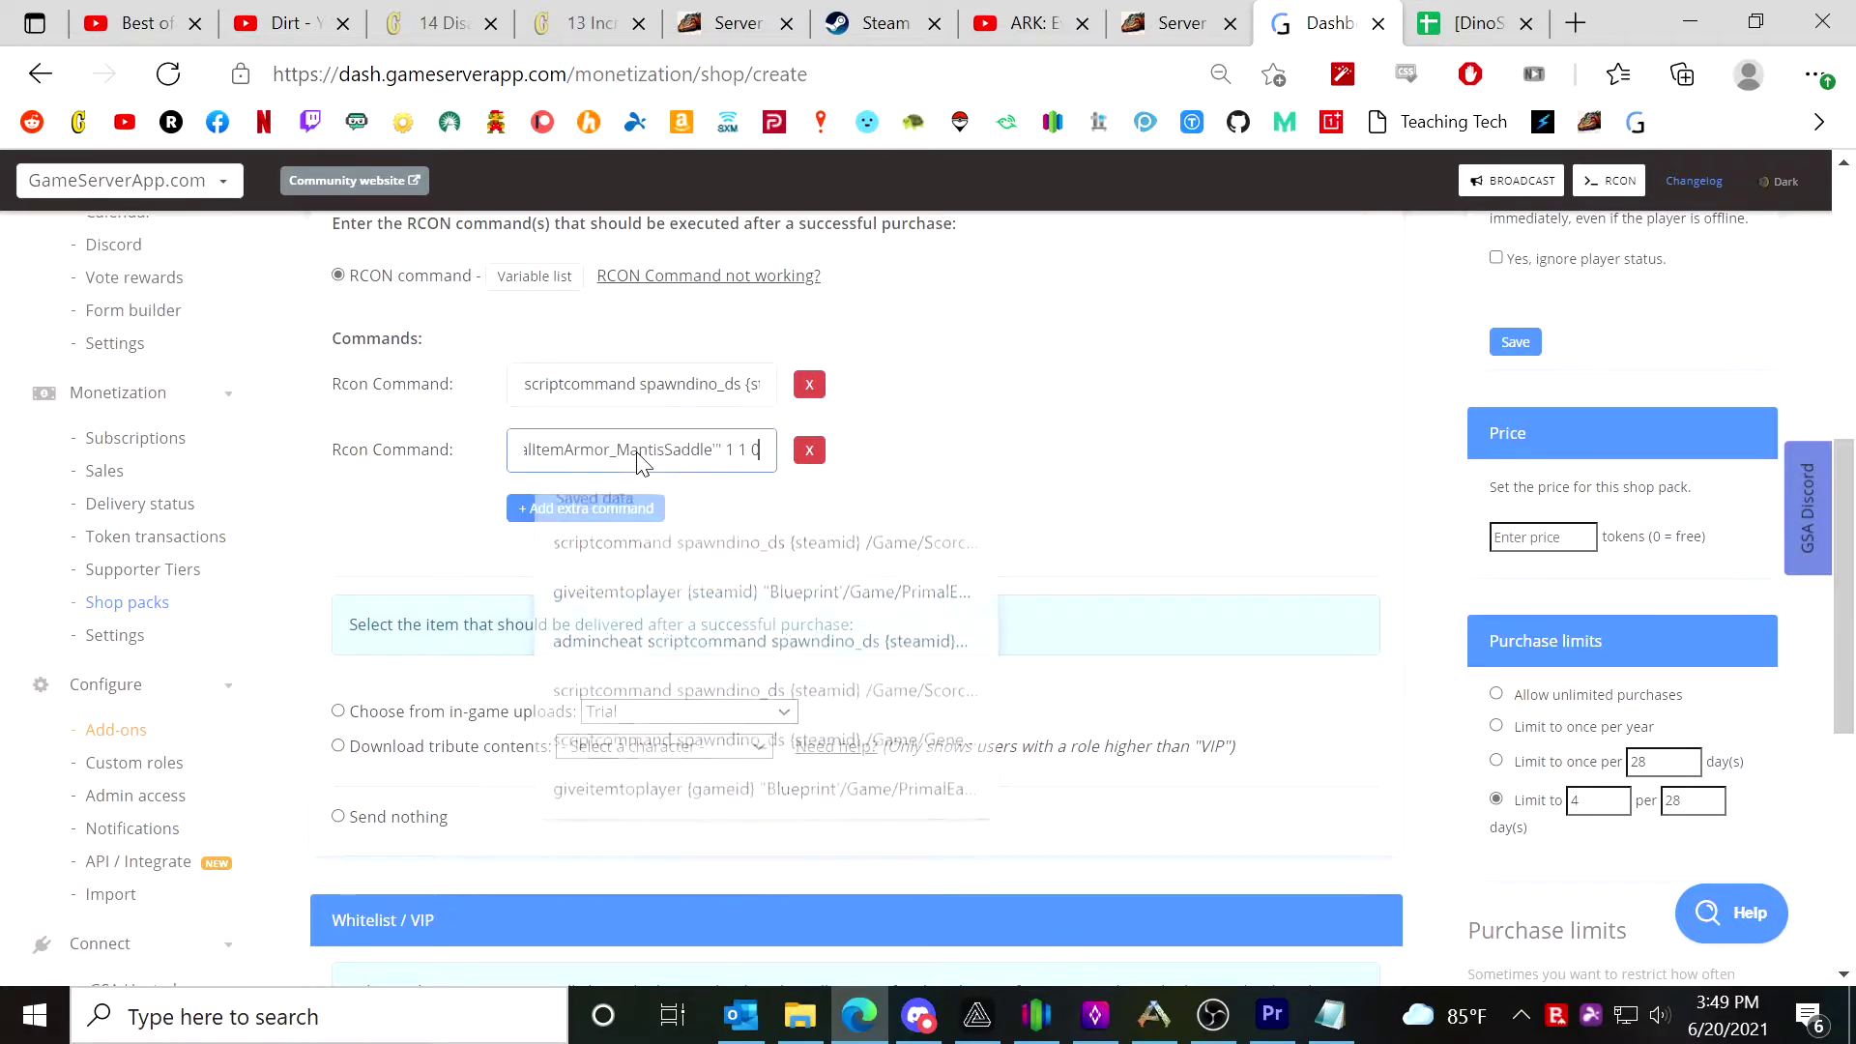
{"action": "scroll", "coordinate": [1151, 590], "scroll_direction": "down", "scroll_amount": 1}
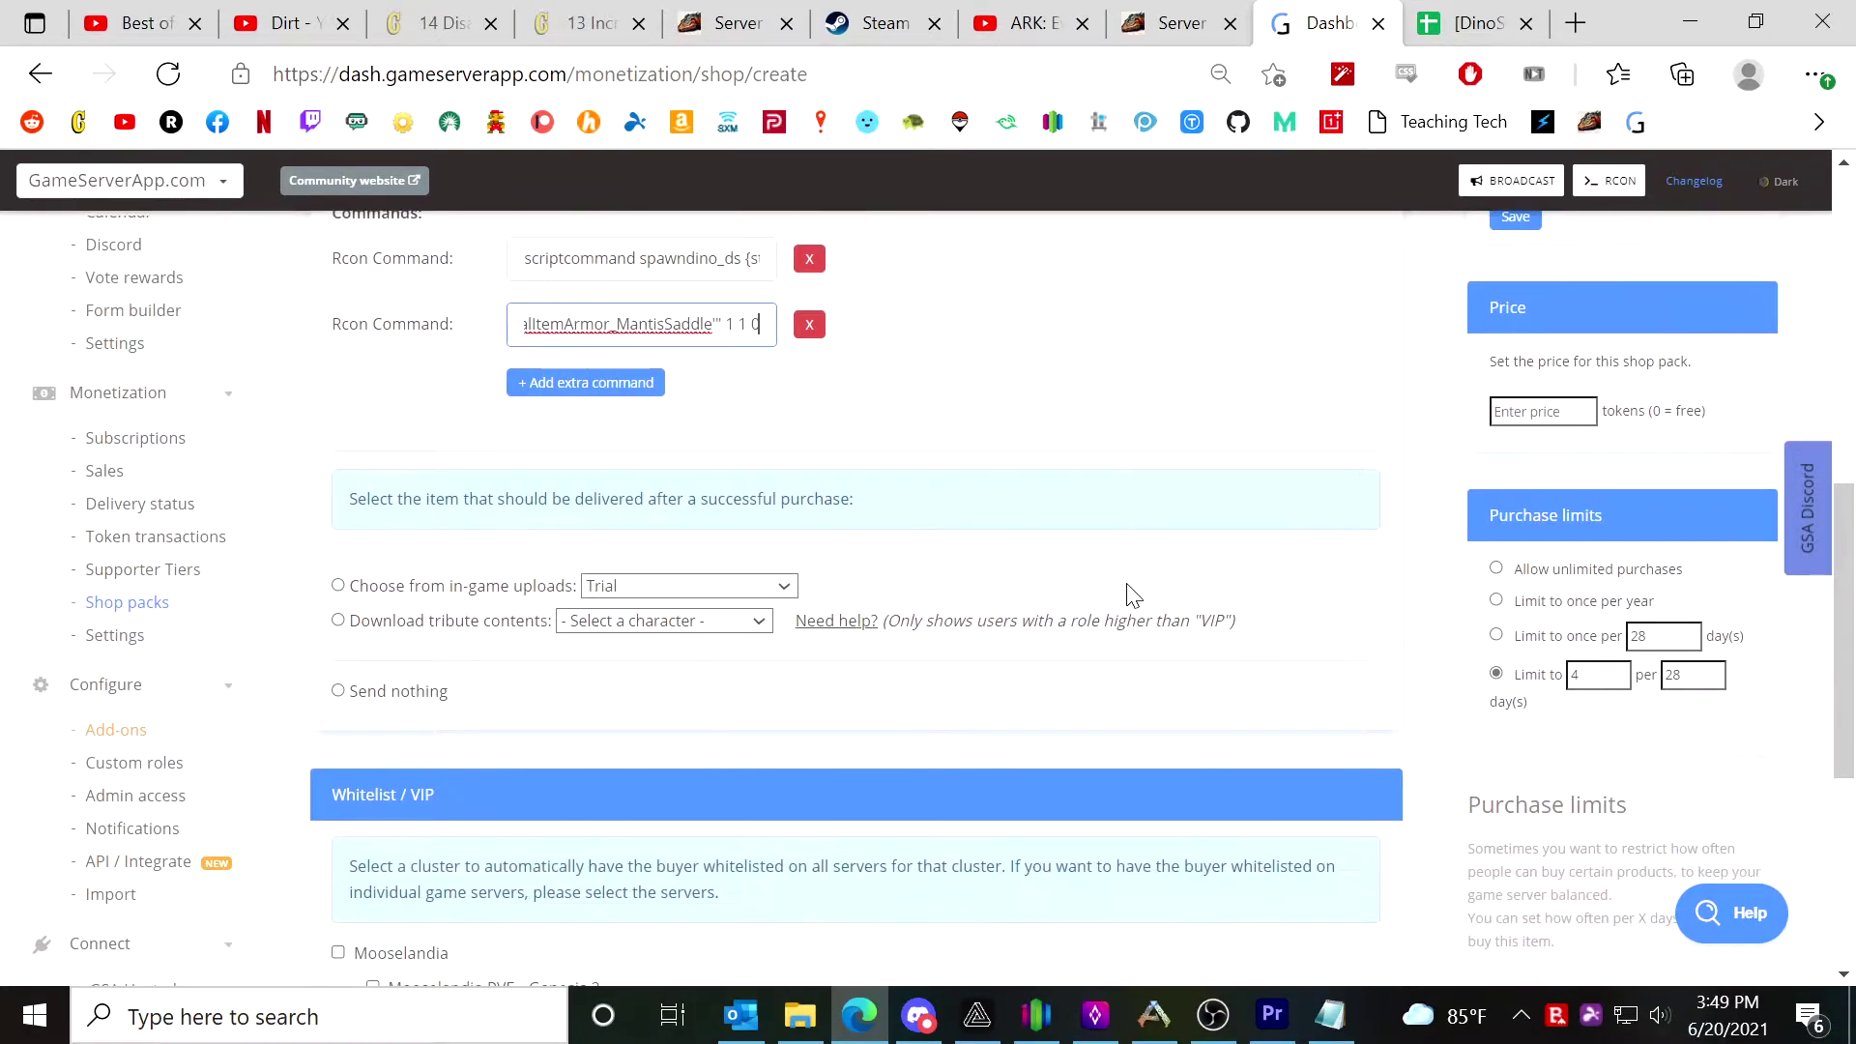
Set the Mantis shop pack's price to 5 tokens.
{"action": "scroll", "coordinate": [1165, 604], "scroll_direction": "up", "scroll_amount": 5}
{"action": "scroll", "coordinate": [1243, 640], "scroll_direction": "up", "scroll_amount": 3}
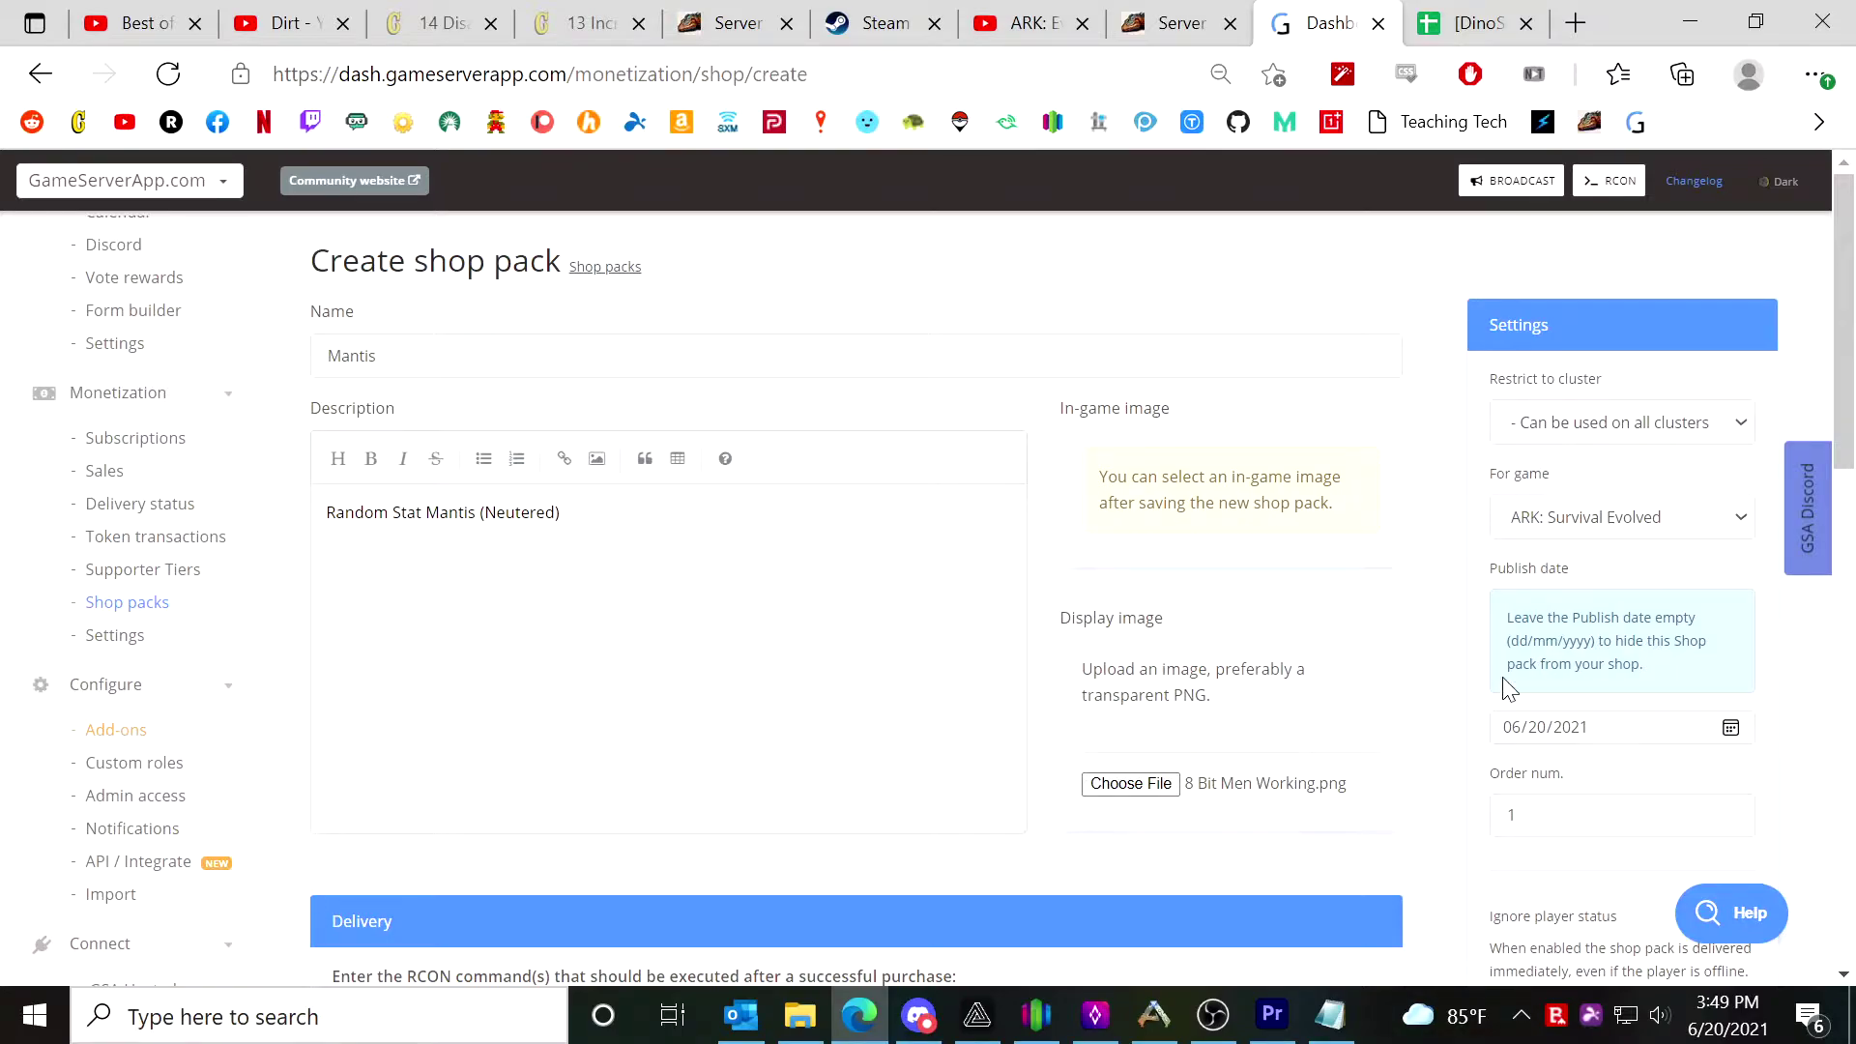
{"action": "scroll", "coordinate": [1498, 667], "scroll_direction": "down", "scroll_amount": 4}
{"action": "scroll", "coordinate": [1494, 666], "scroll_direction": "down", "scroll_amount": 3}
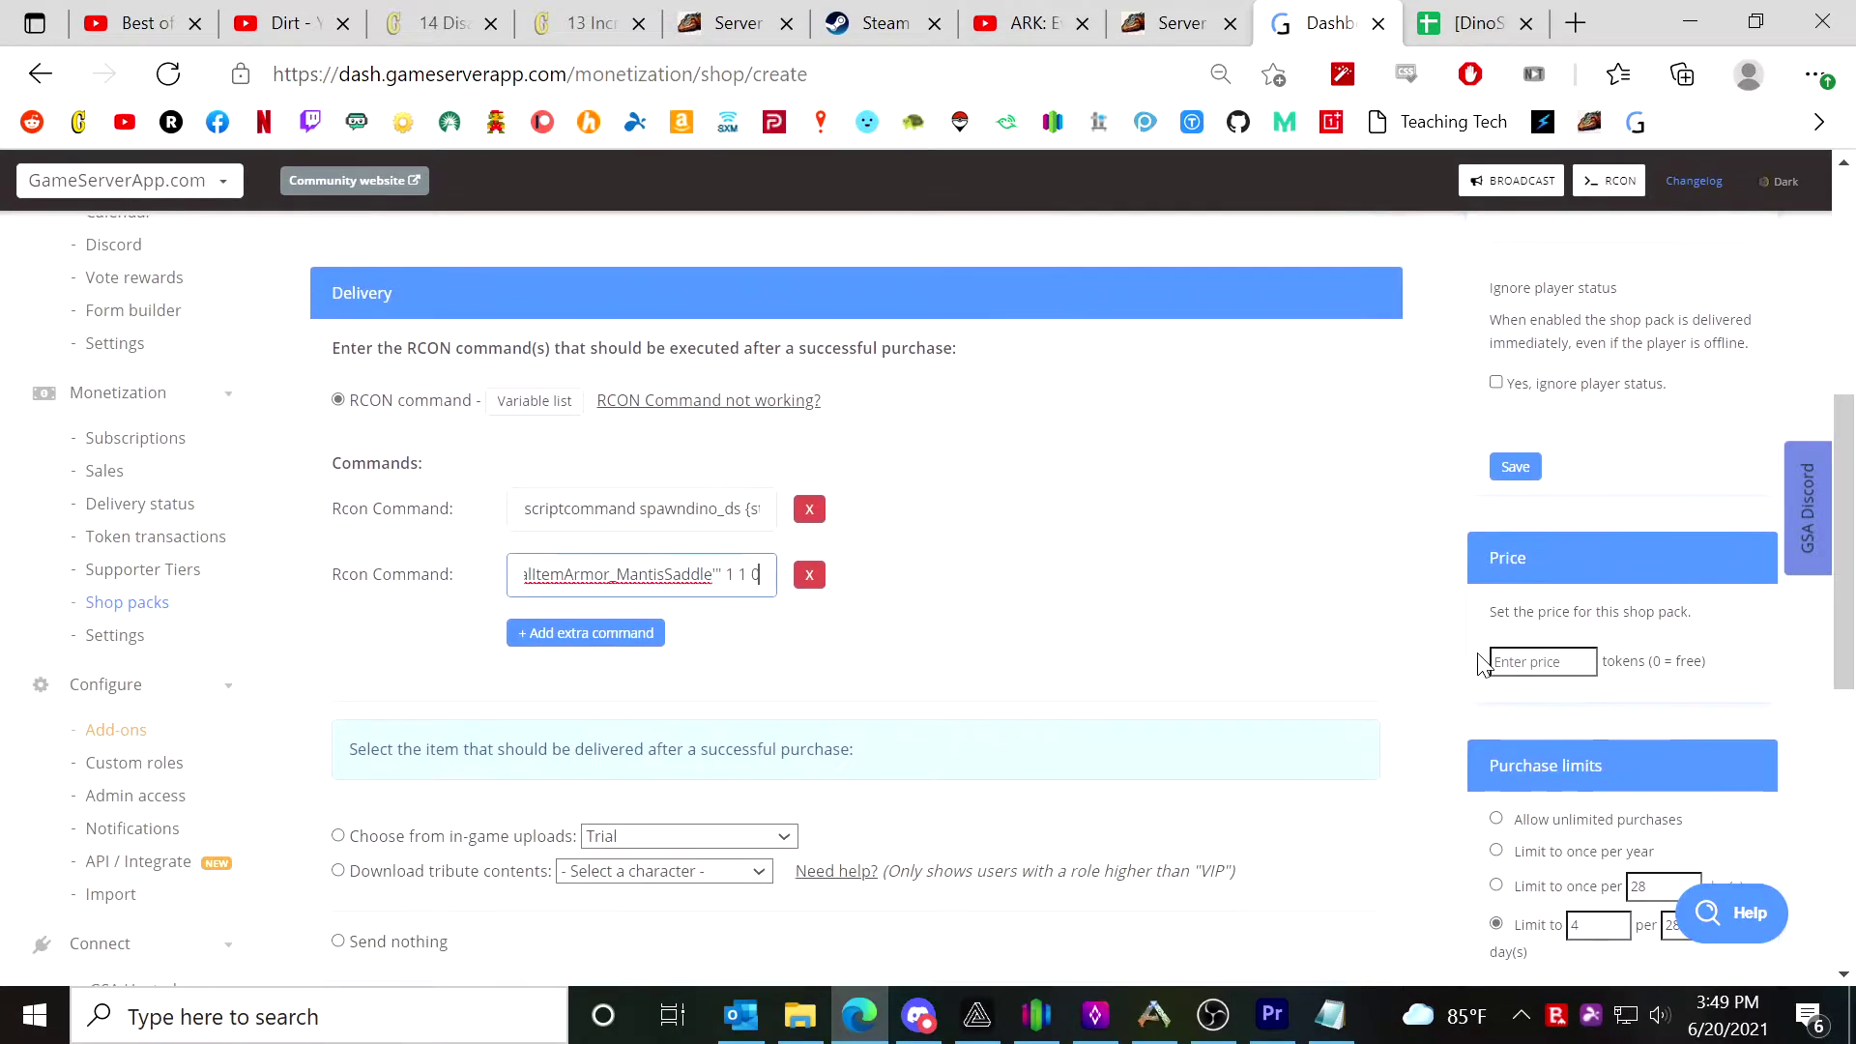
{"action": "left_click", "coordinate": [1537, 663]}
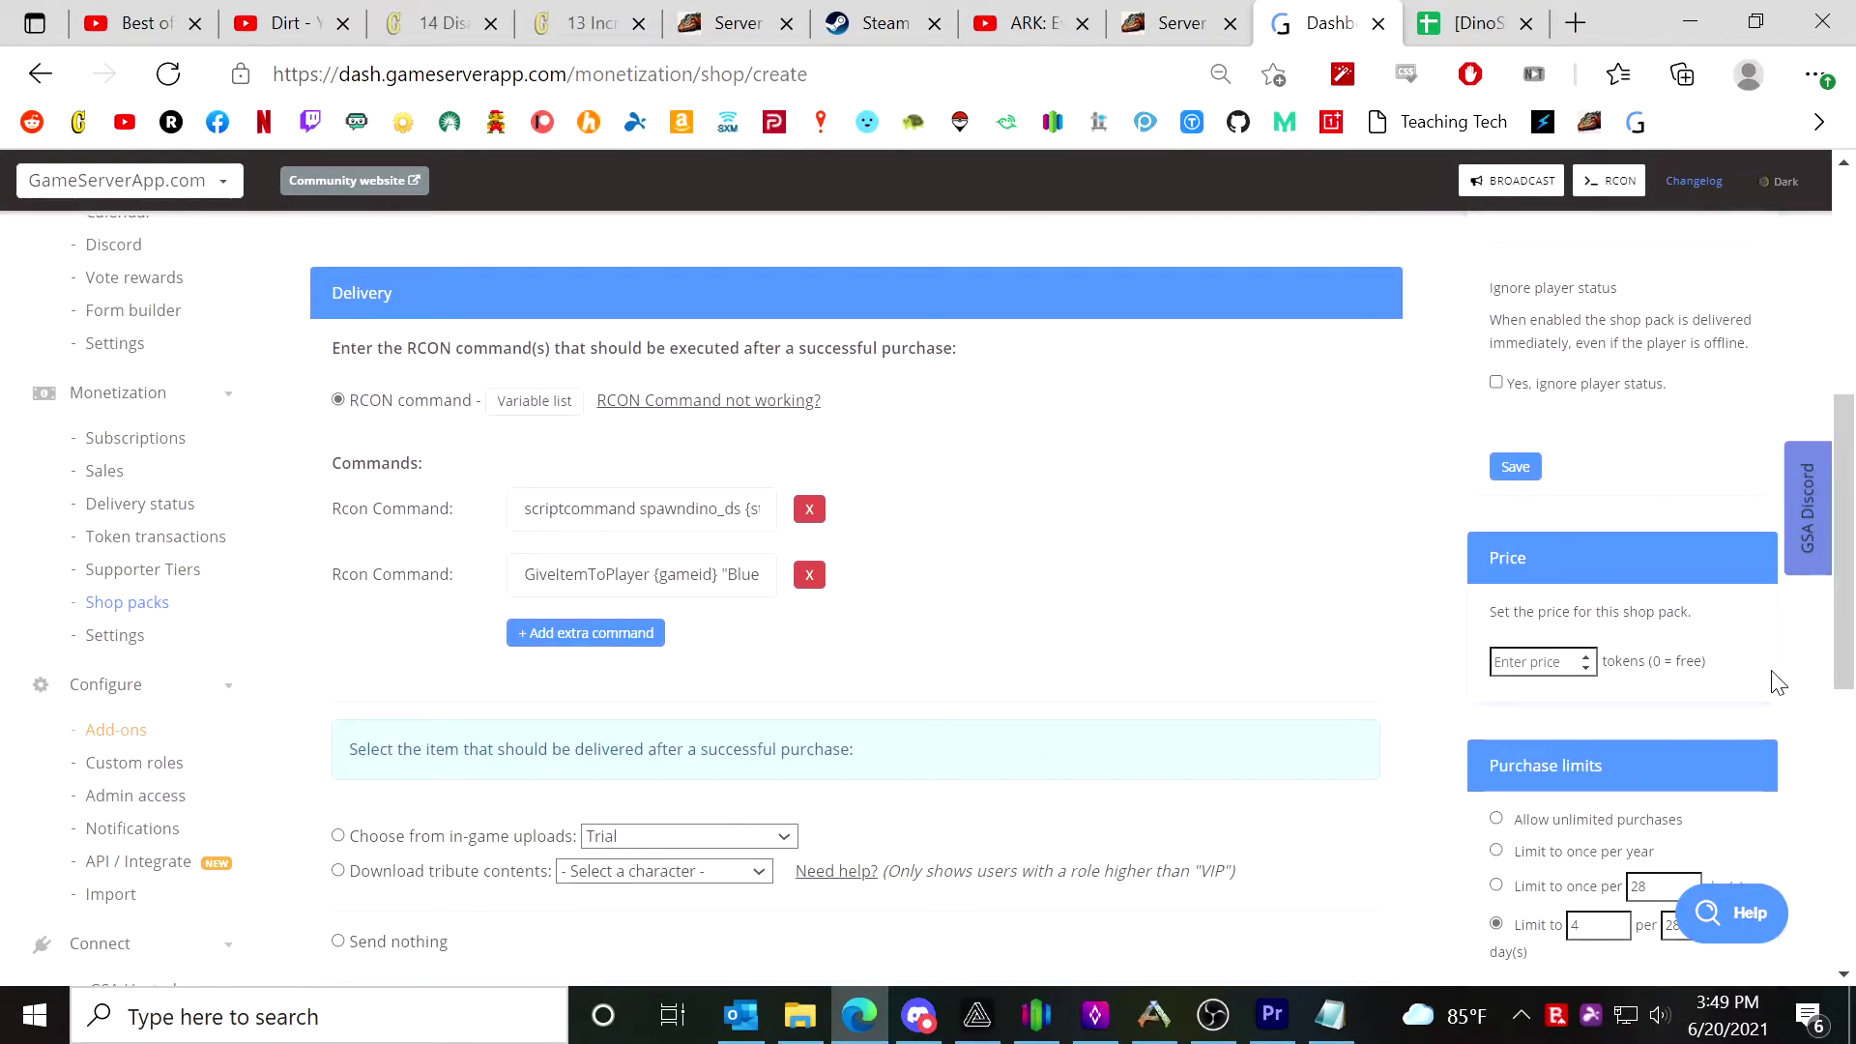
{"action": "type", "text": "5"}
Allow unlimited purchases of the Mantis shop pack and save it.
{"action": "scroll", "coordinate": [1688, 696], "scroll_direction": "down", "scroll_amount": 1}
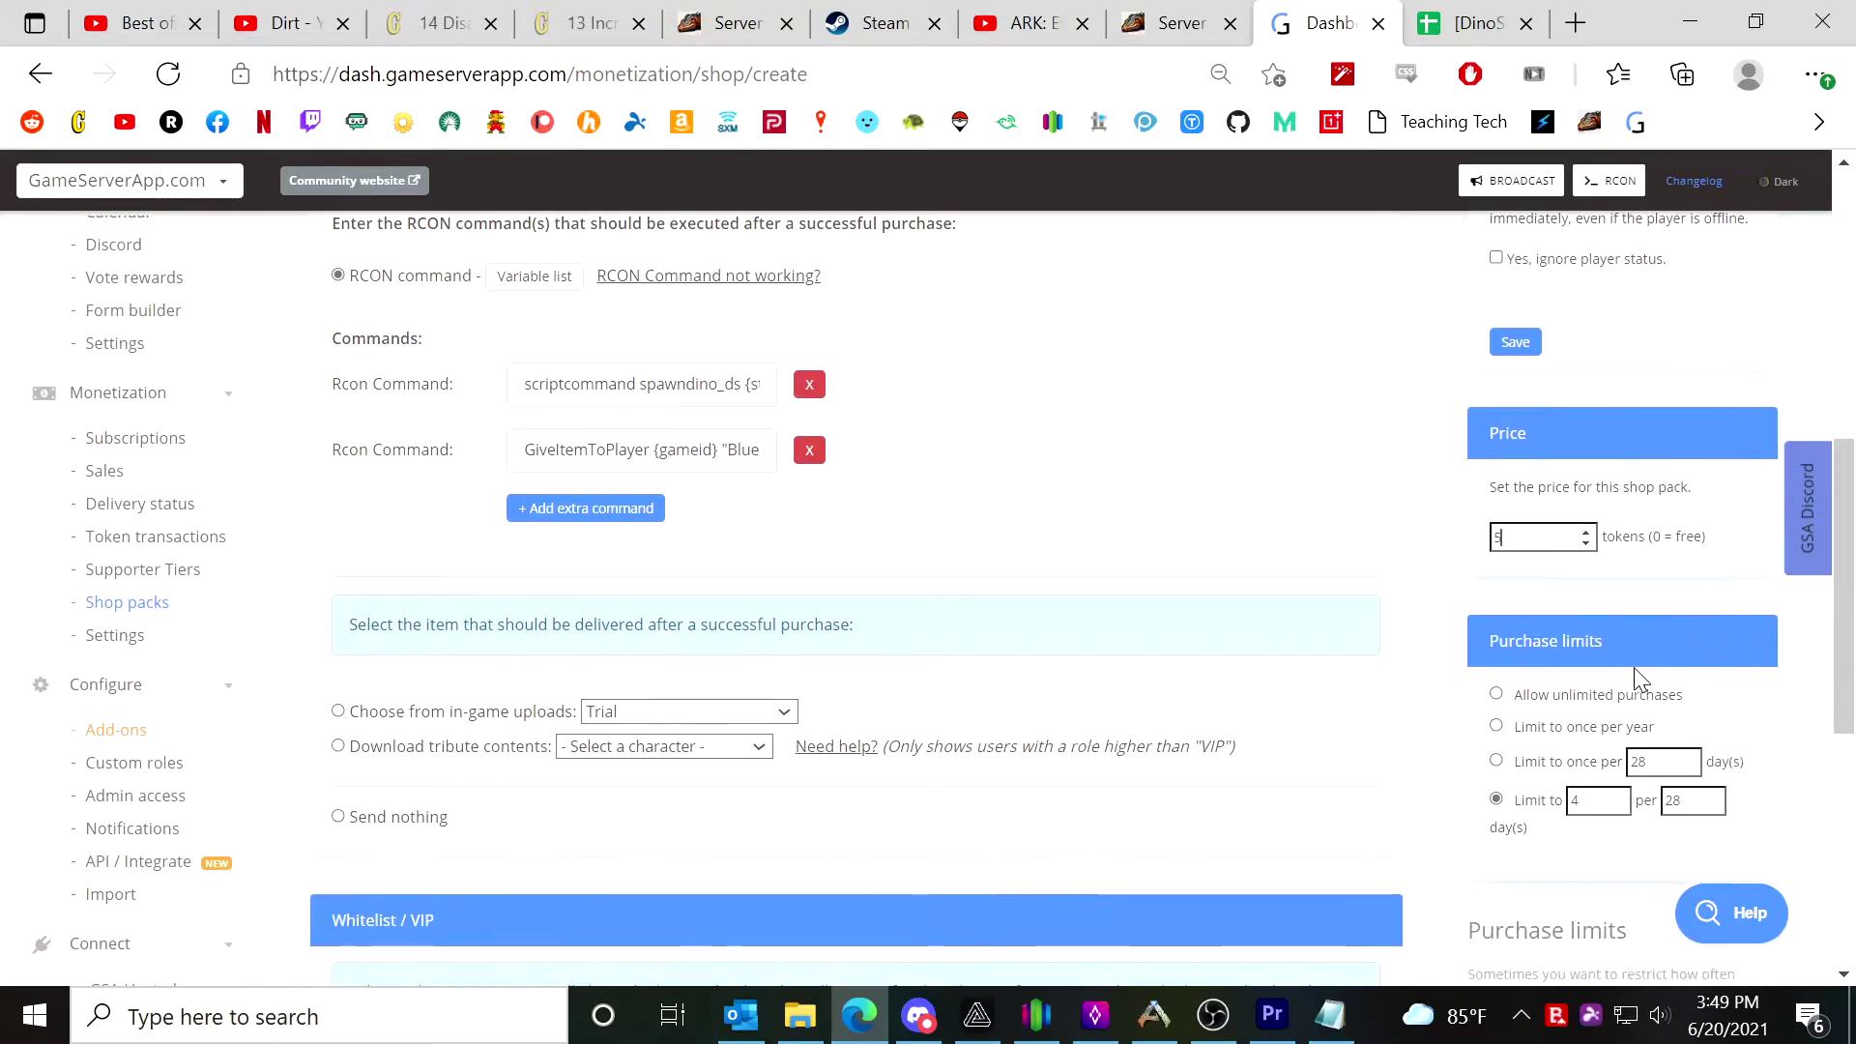
{"action": "scroll", "coordinate": [1636, 669], "scroll_direction": "down", "scroll_amount": 1}
{"action": "left_click", "coordinate": [1556, 573]}
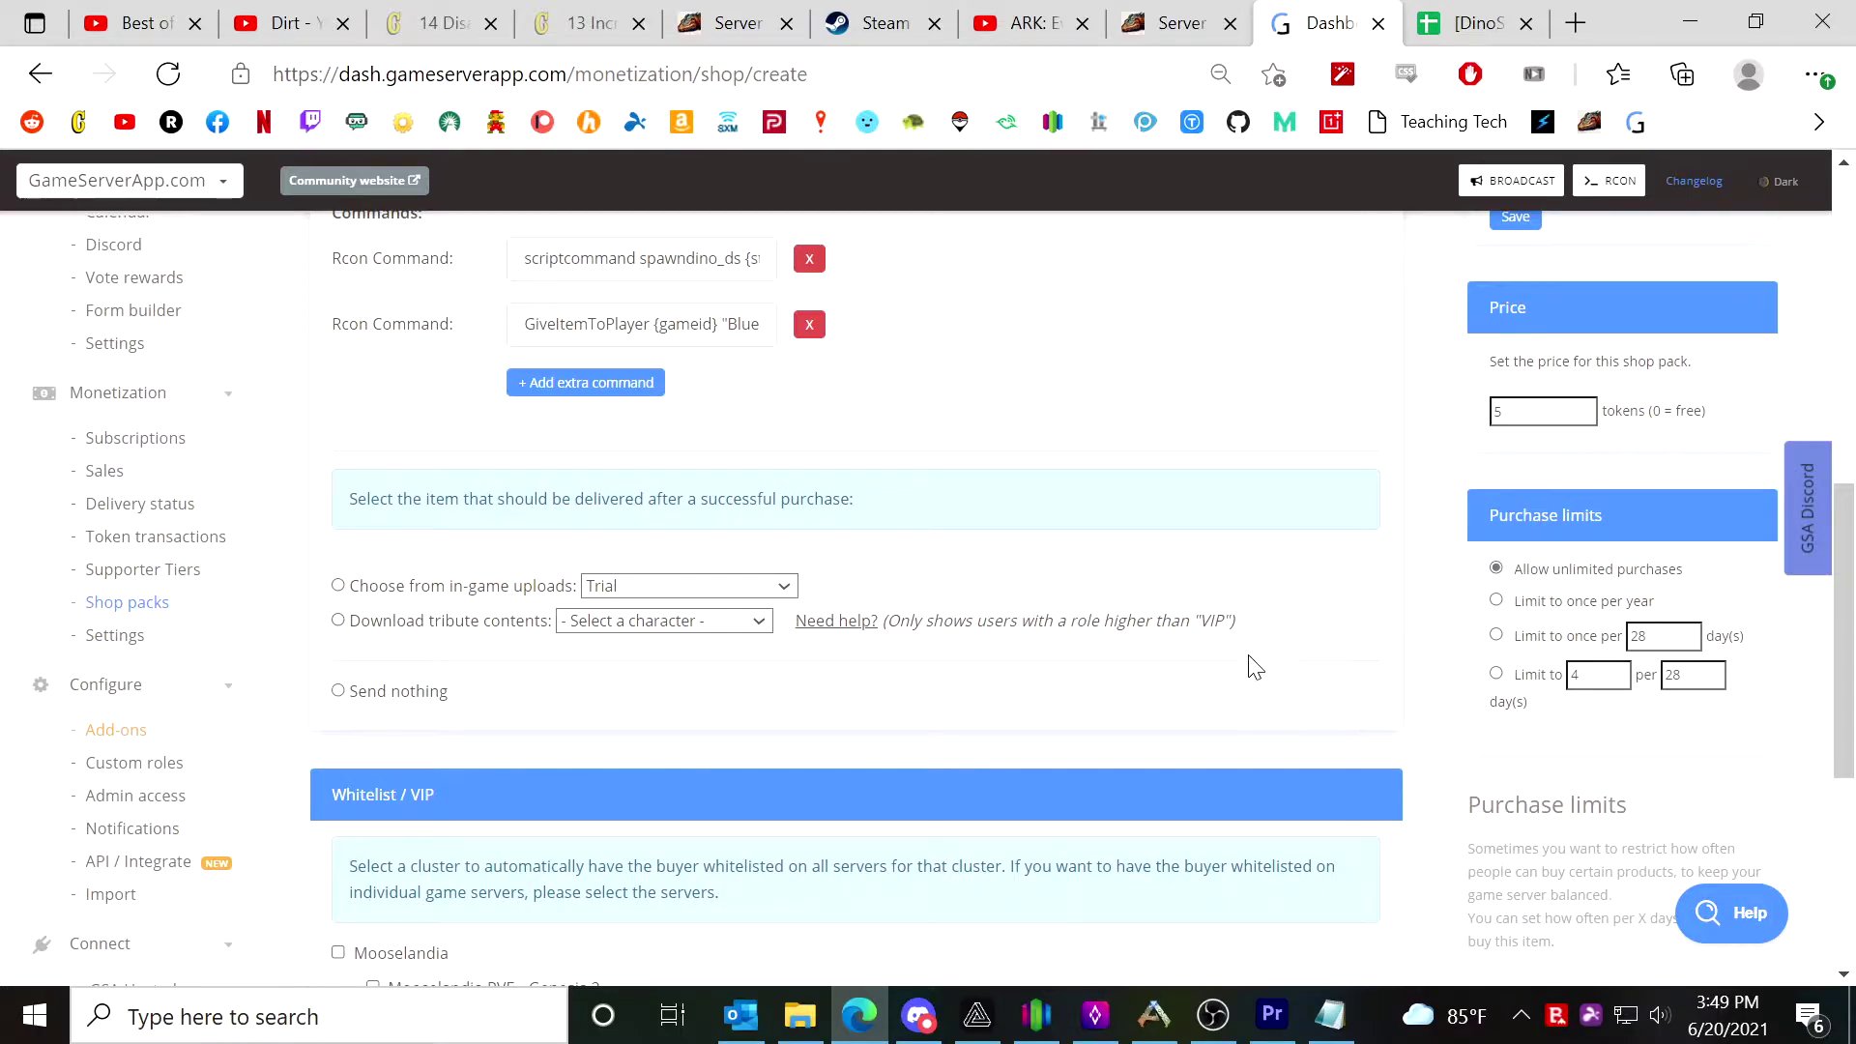
{"action": "scroll", "coordinate": [1250, 664], "scroll_direction": "down", "scroll_amount": 4}
{"action": "scroll", "coordinate": [1516, 731], "scroll_direction": "up", "scroll_amount": 10}
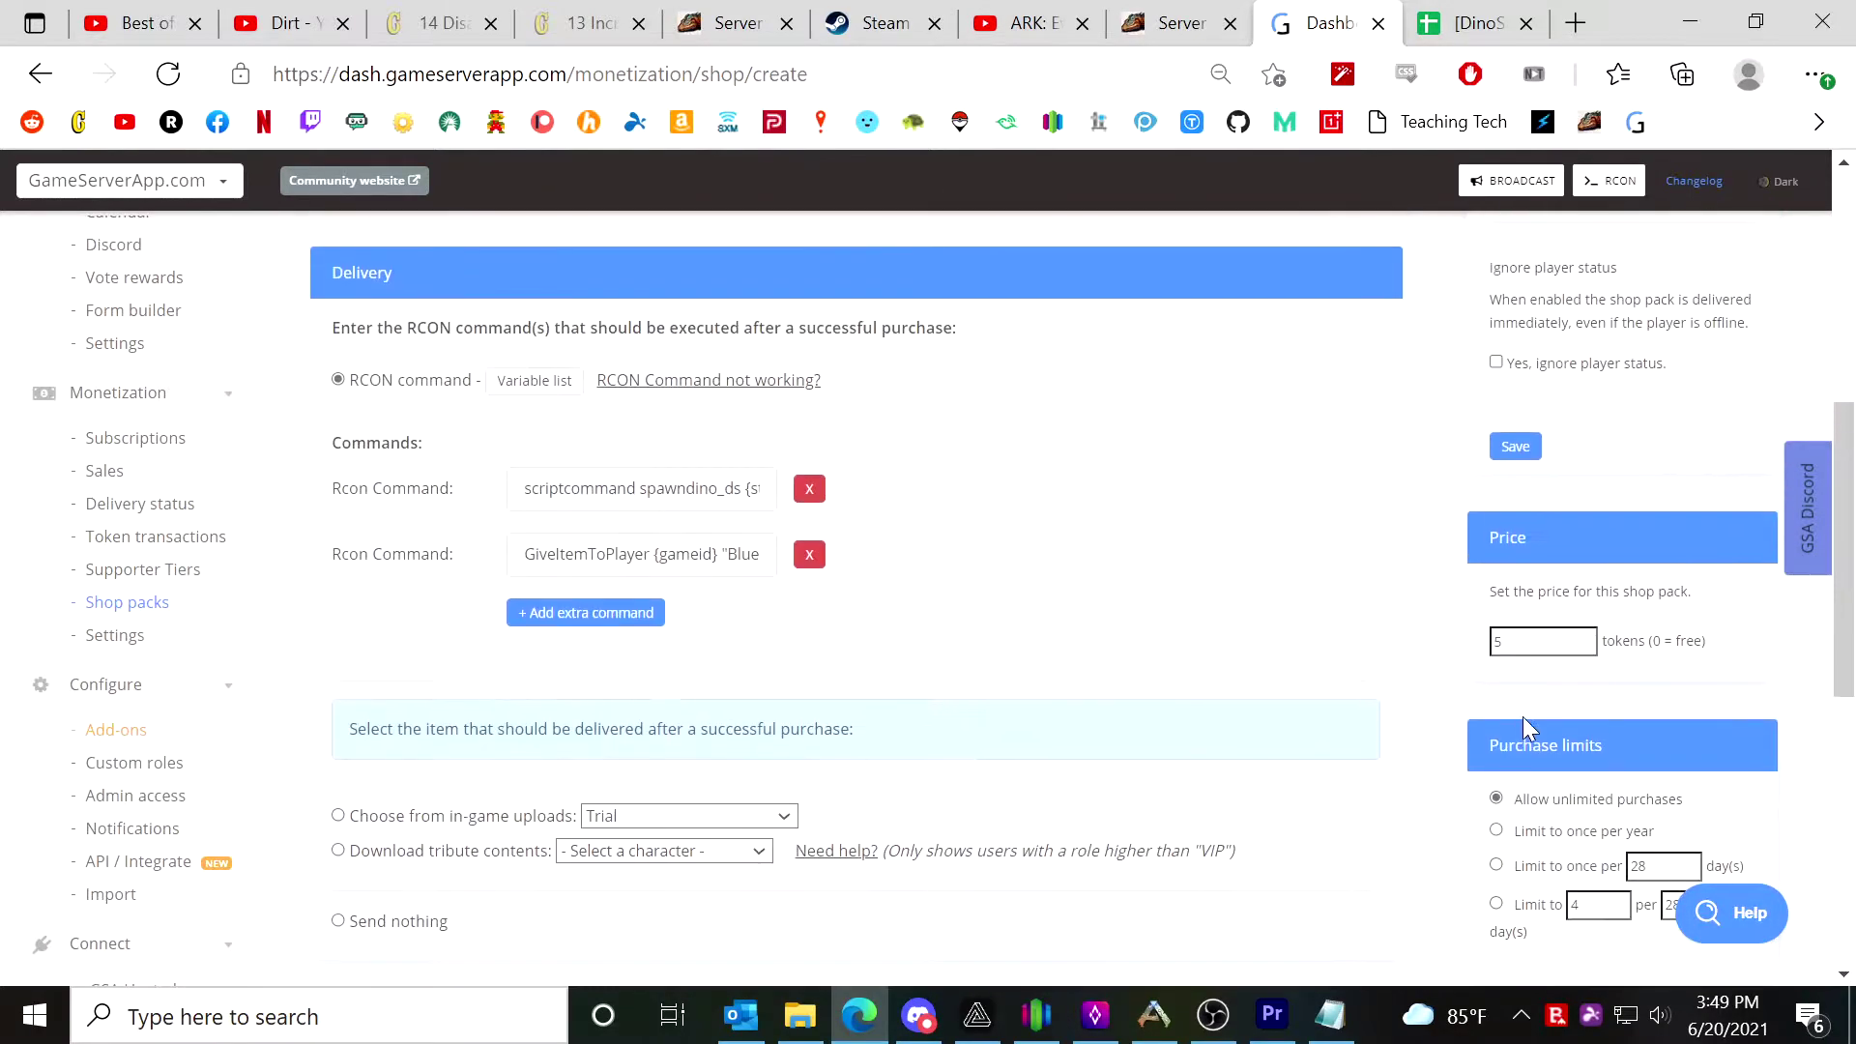
{"action": "left_click", "coordinate": [1515, 824]}
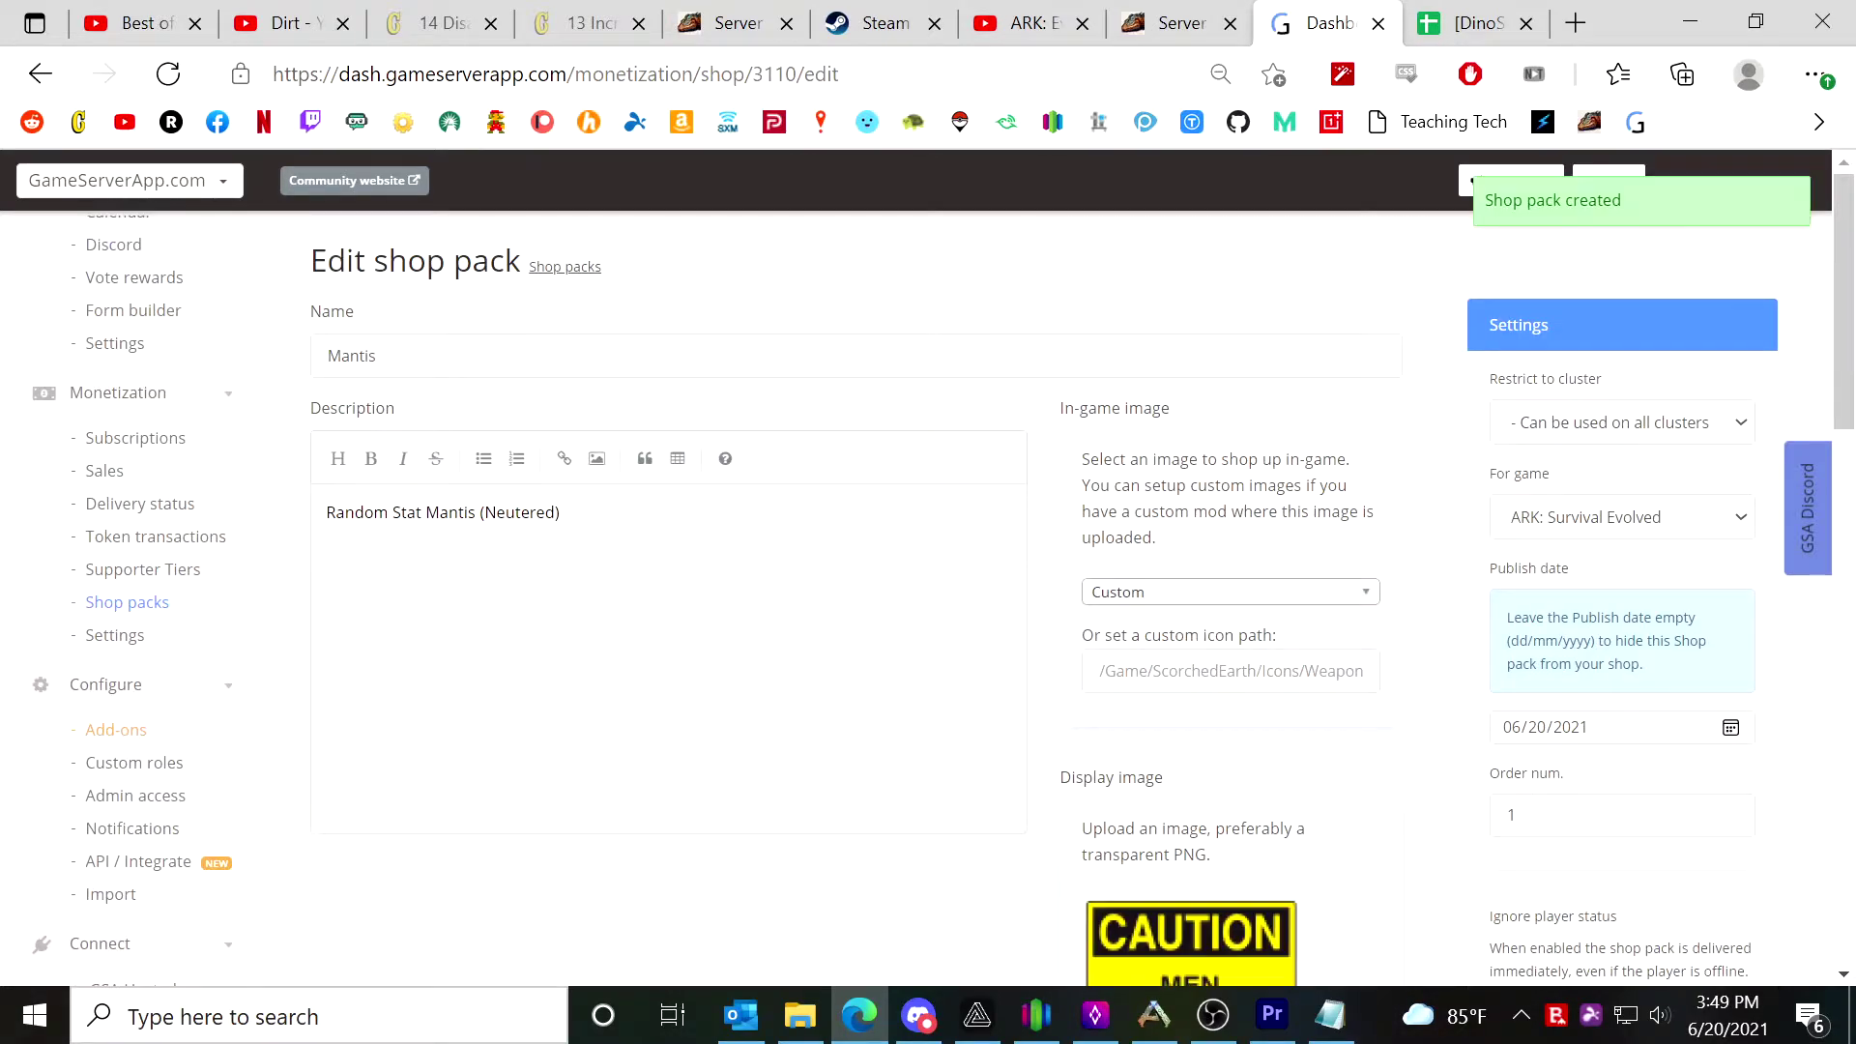
Set the shop pack's in-game image to Basilisk Head and save the change.
{"action": "left_click", "coordinate": [1369, 604]}
{"action": "scroll", "coordinate": [1220, 754], "scroll_direction": "down", "scroll_amount": 5}
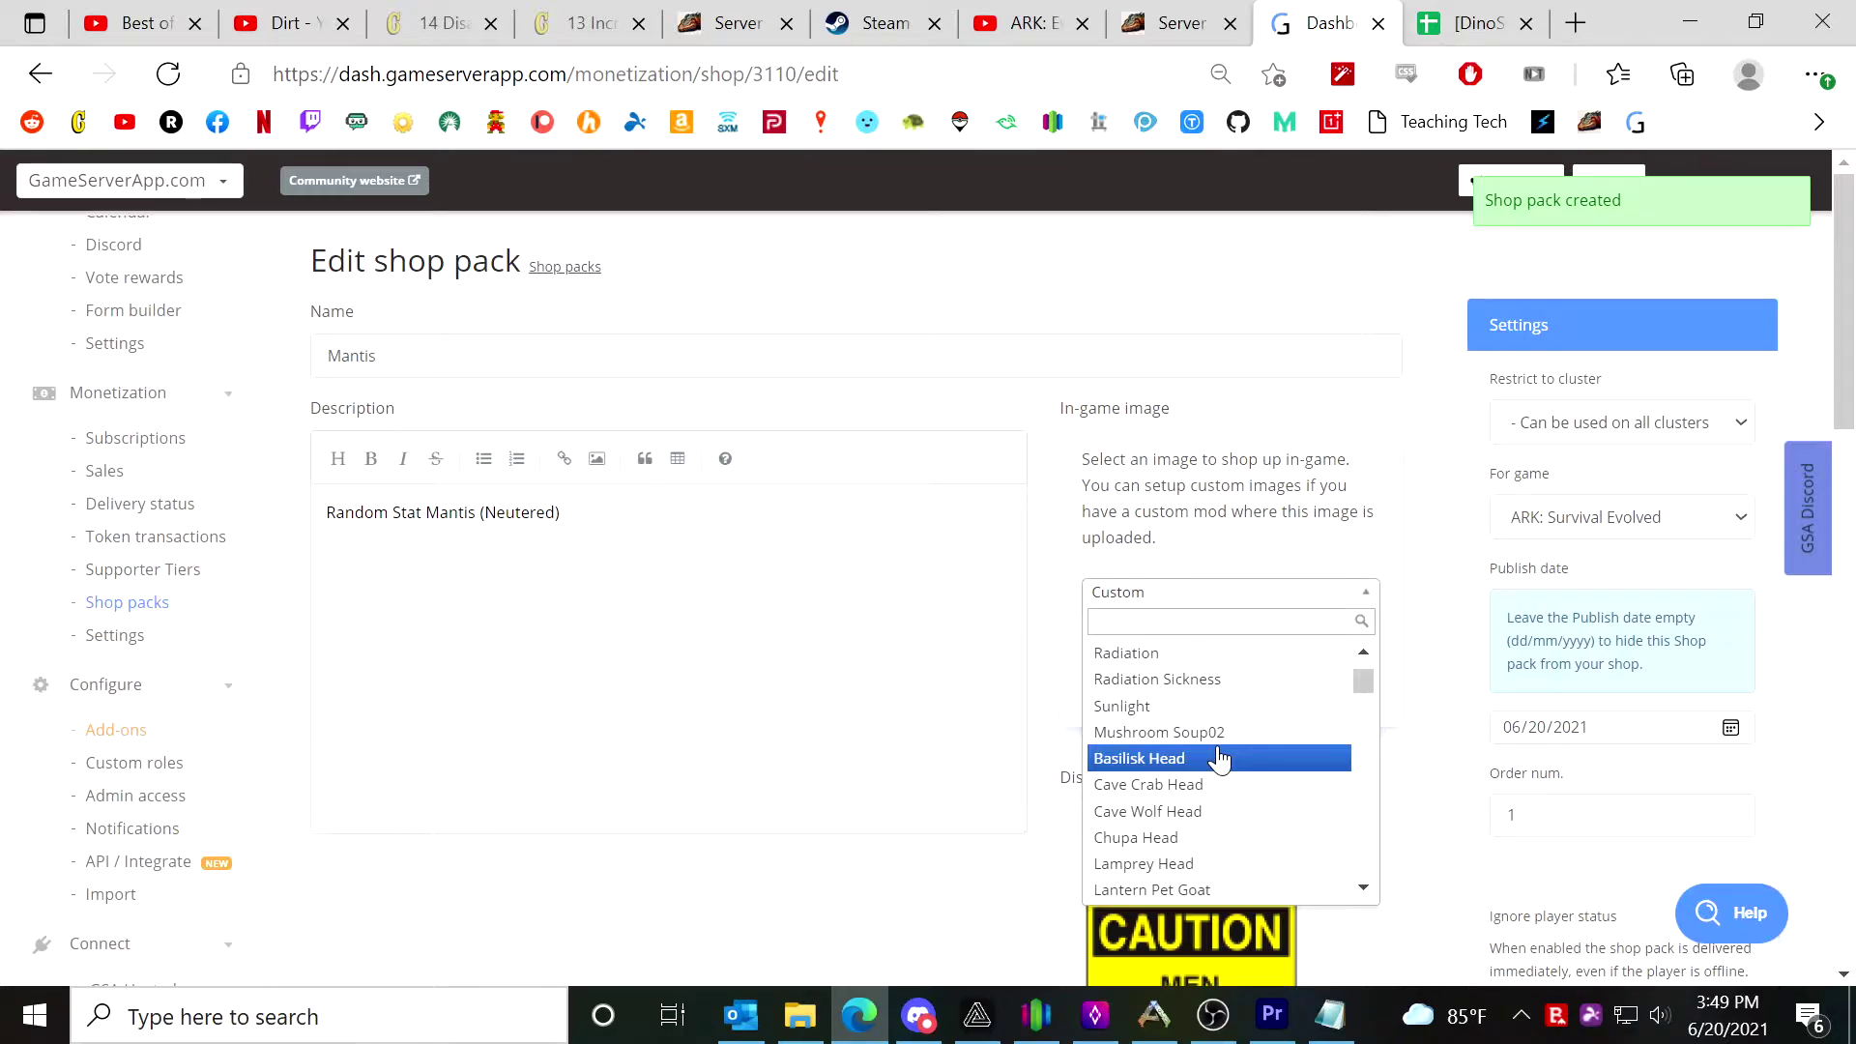
{"action": "left_click", "coordinate": [1220, 760]}
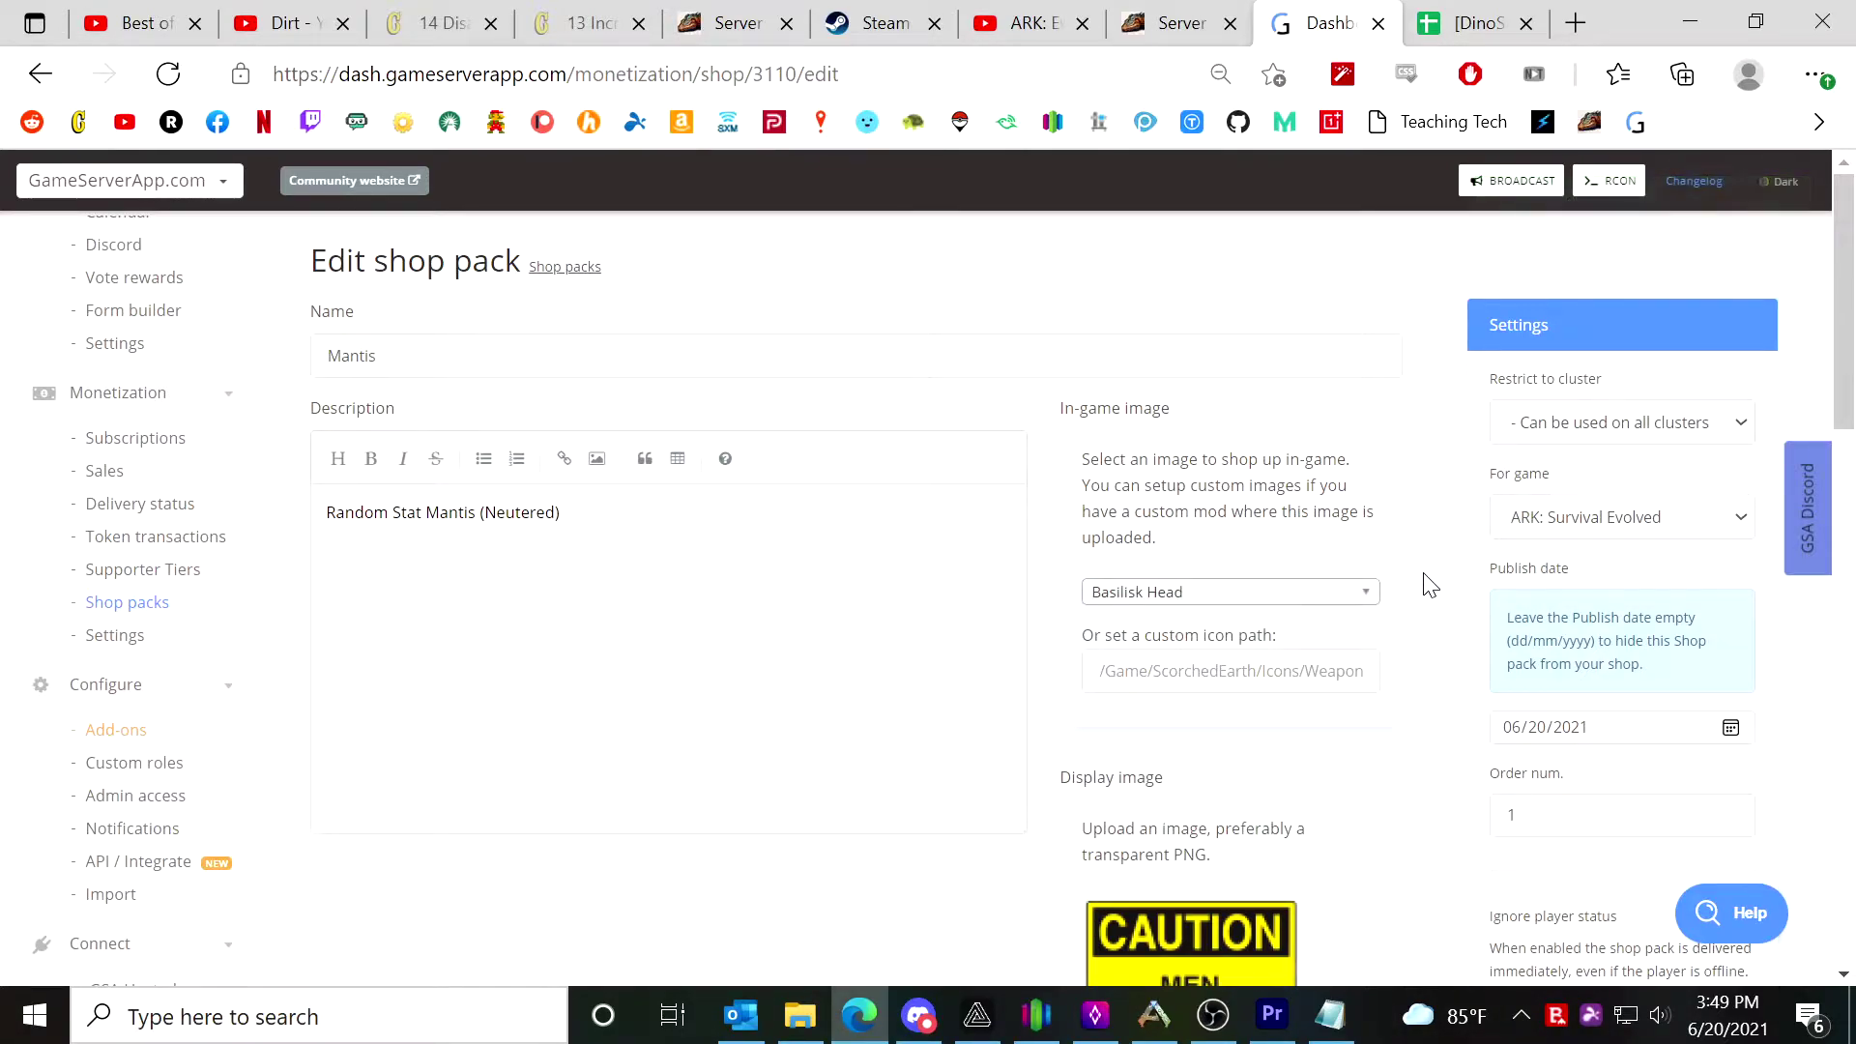
{"action": "left_click", "coordinate": [1220, 671]}
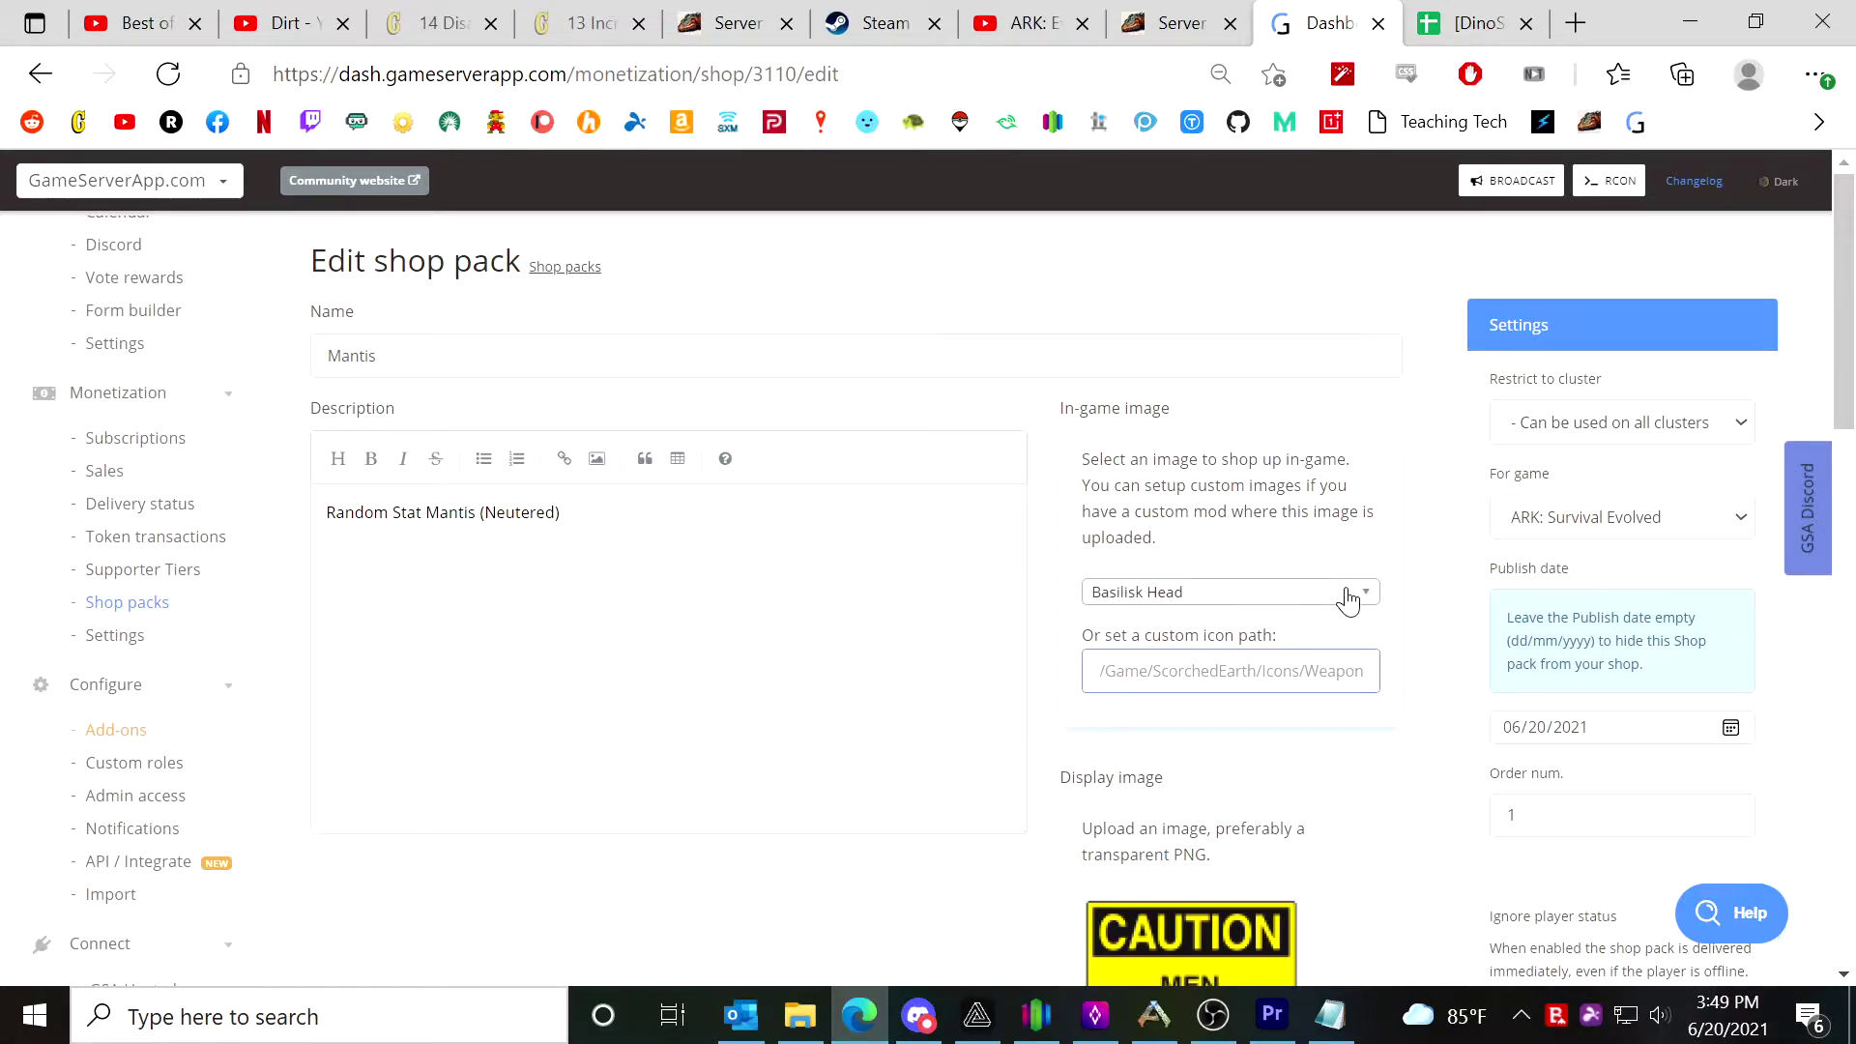
{"action": "scroll", "coordinate": [1421, 767], "scroll_direction": "down", "scroll_amount": 3}
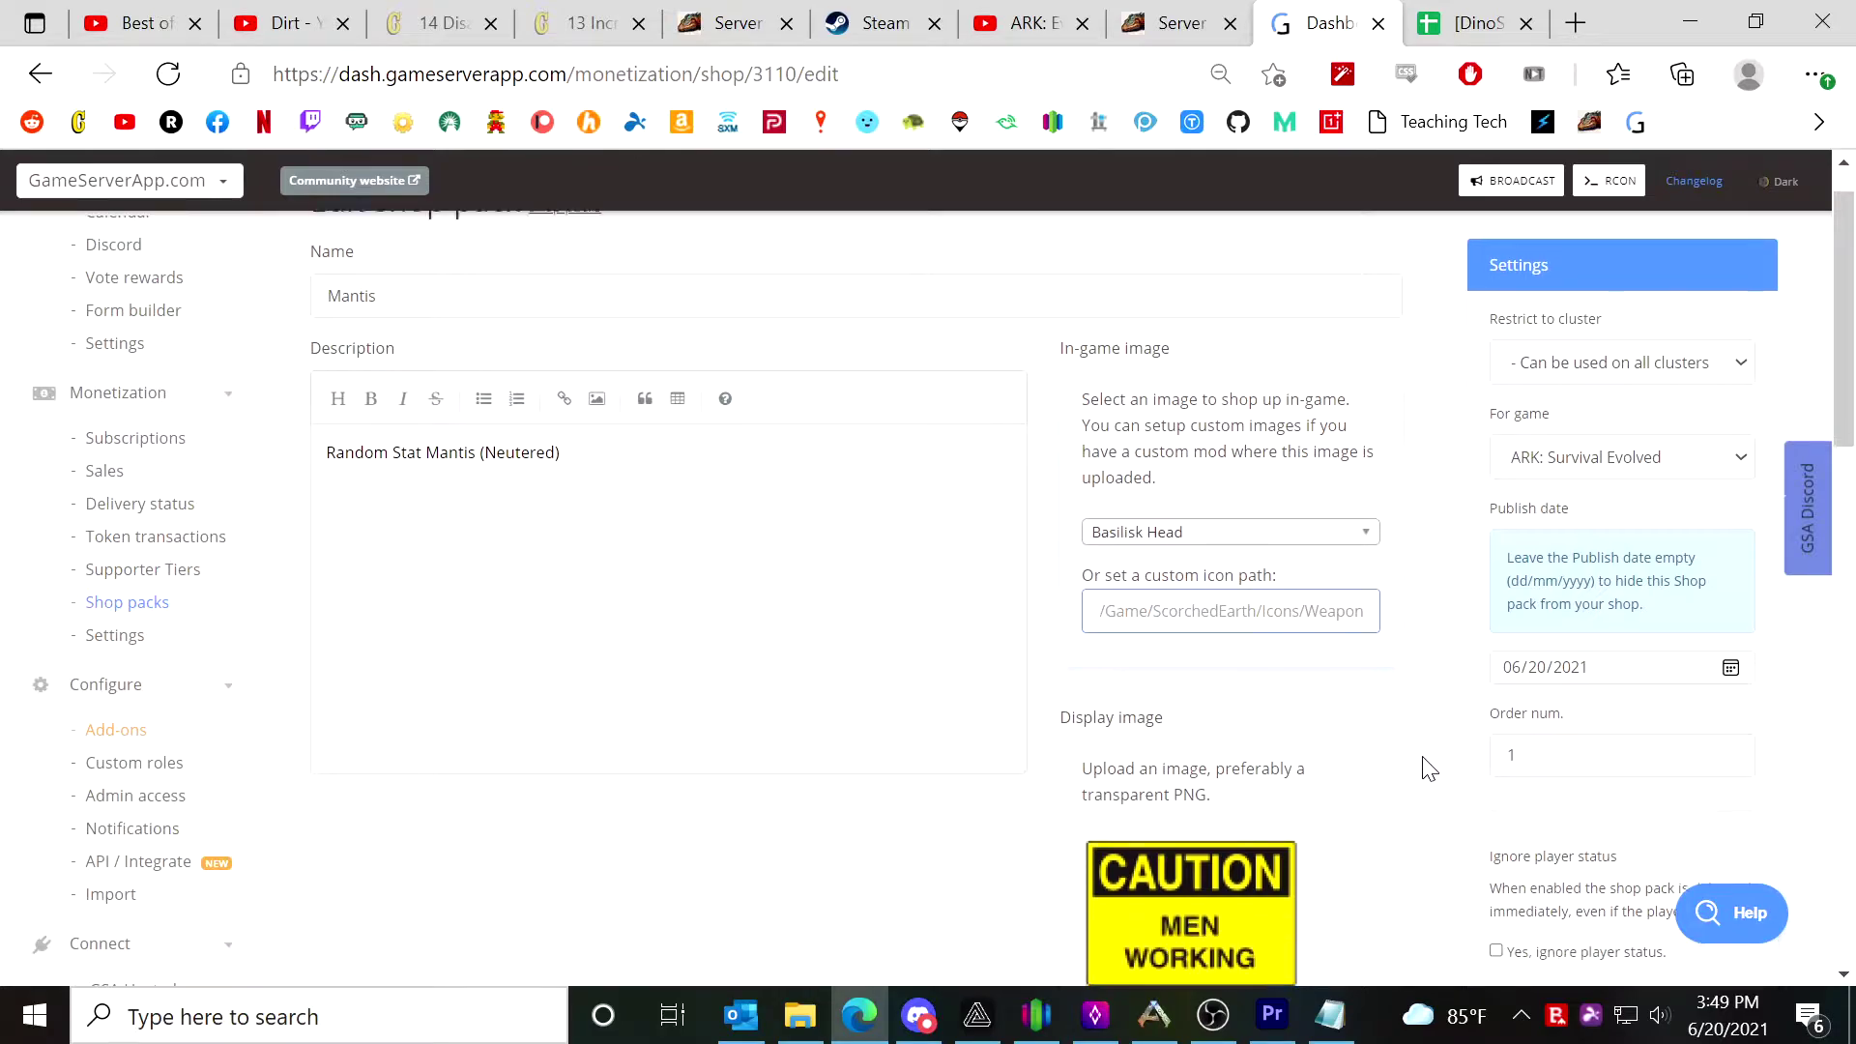
{"action": "left_click", "coordinate": [1547, 845]}
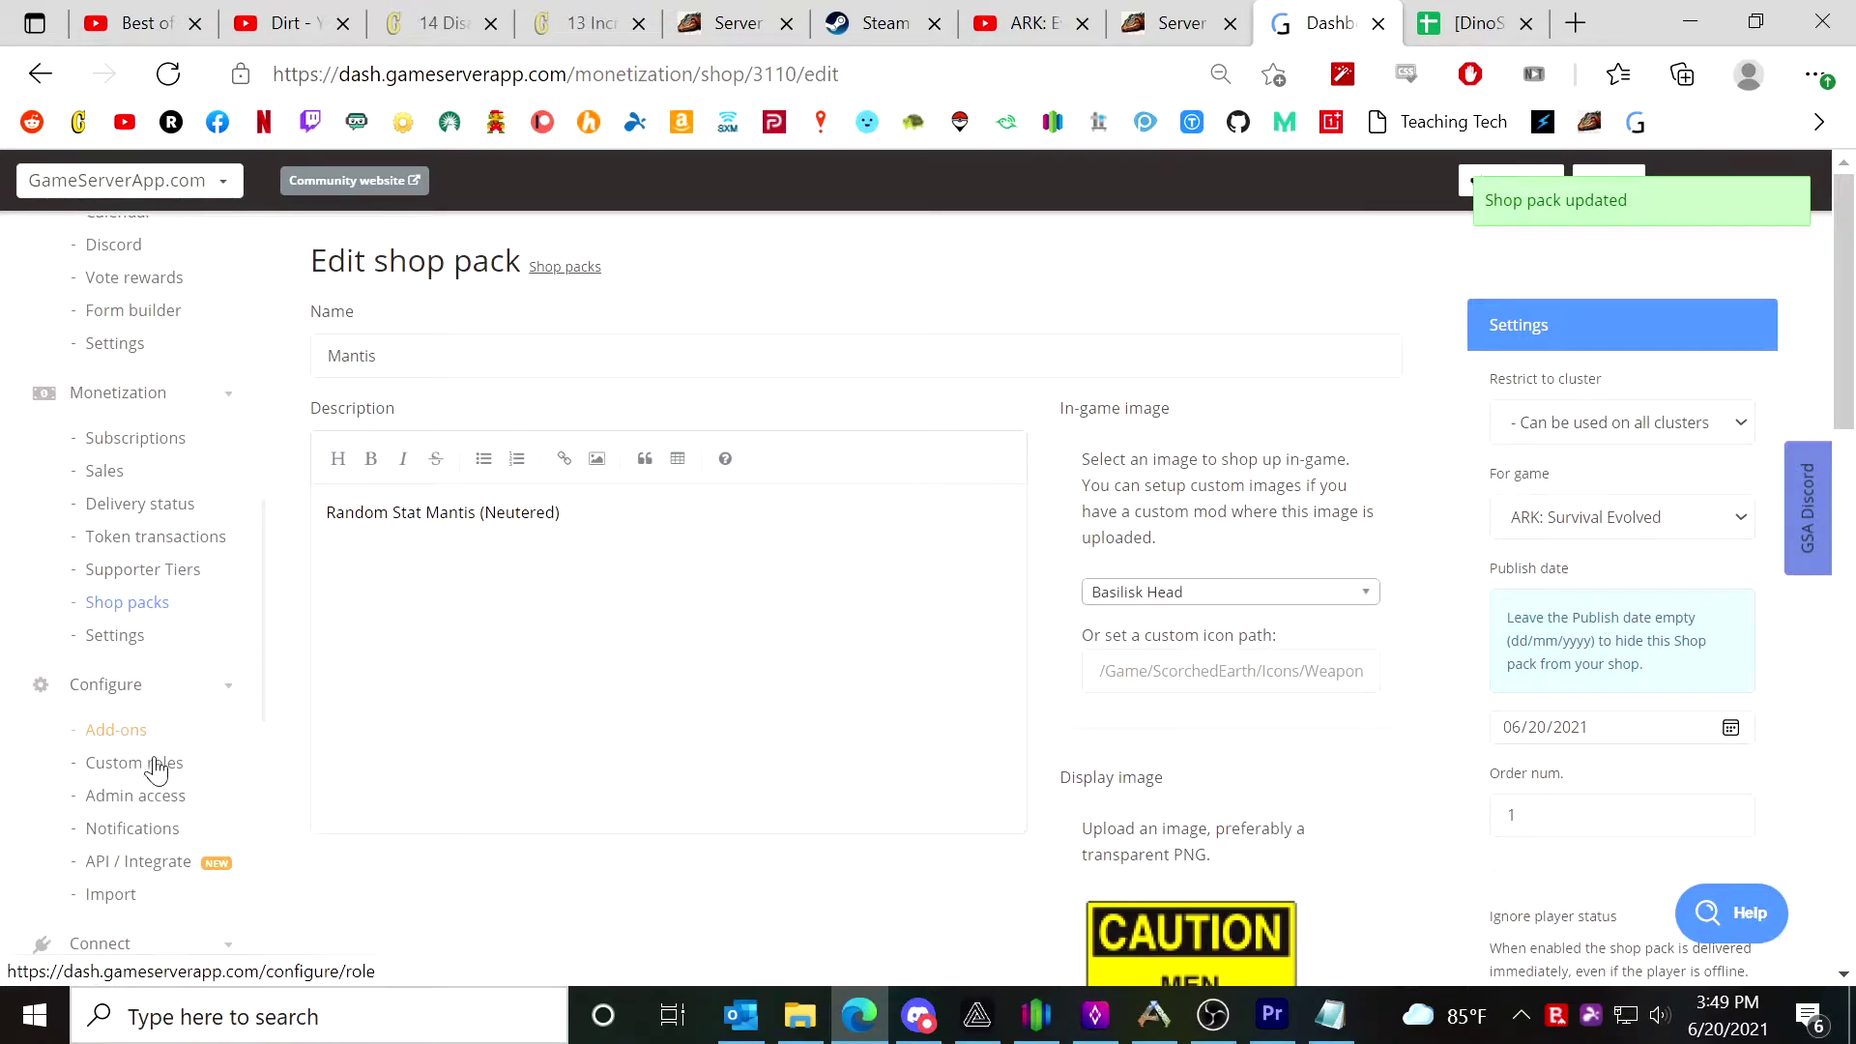
Return to the shop packs list and check the entry for the Mantis pack.
{"action": "scroll", "coordinate": [145, 696], "scroll_direction": "up", "scroll_amount": 1}
{"action": "scroll", "coordinate": [155, 745], "scroll_direction": "down", "scroll_amount": 4}
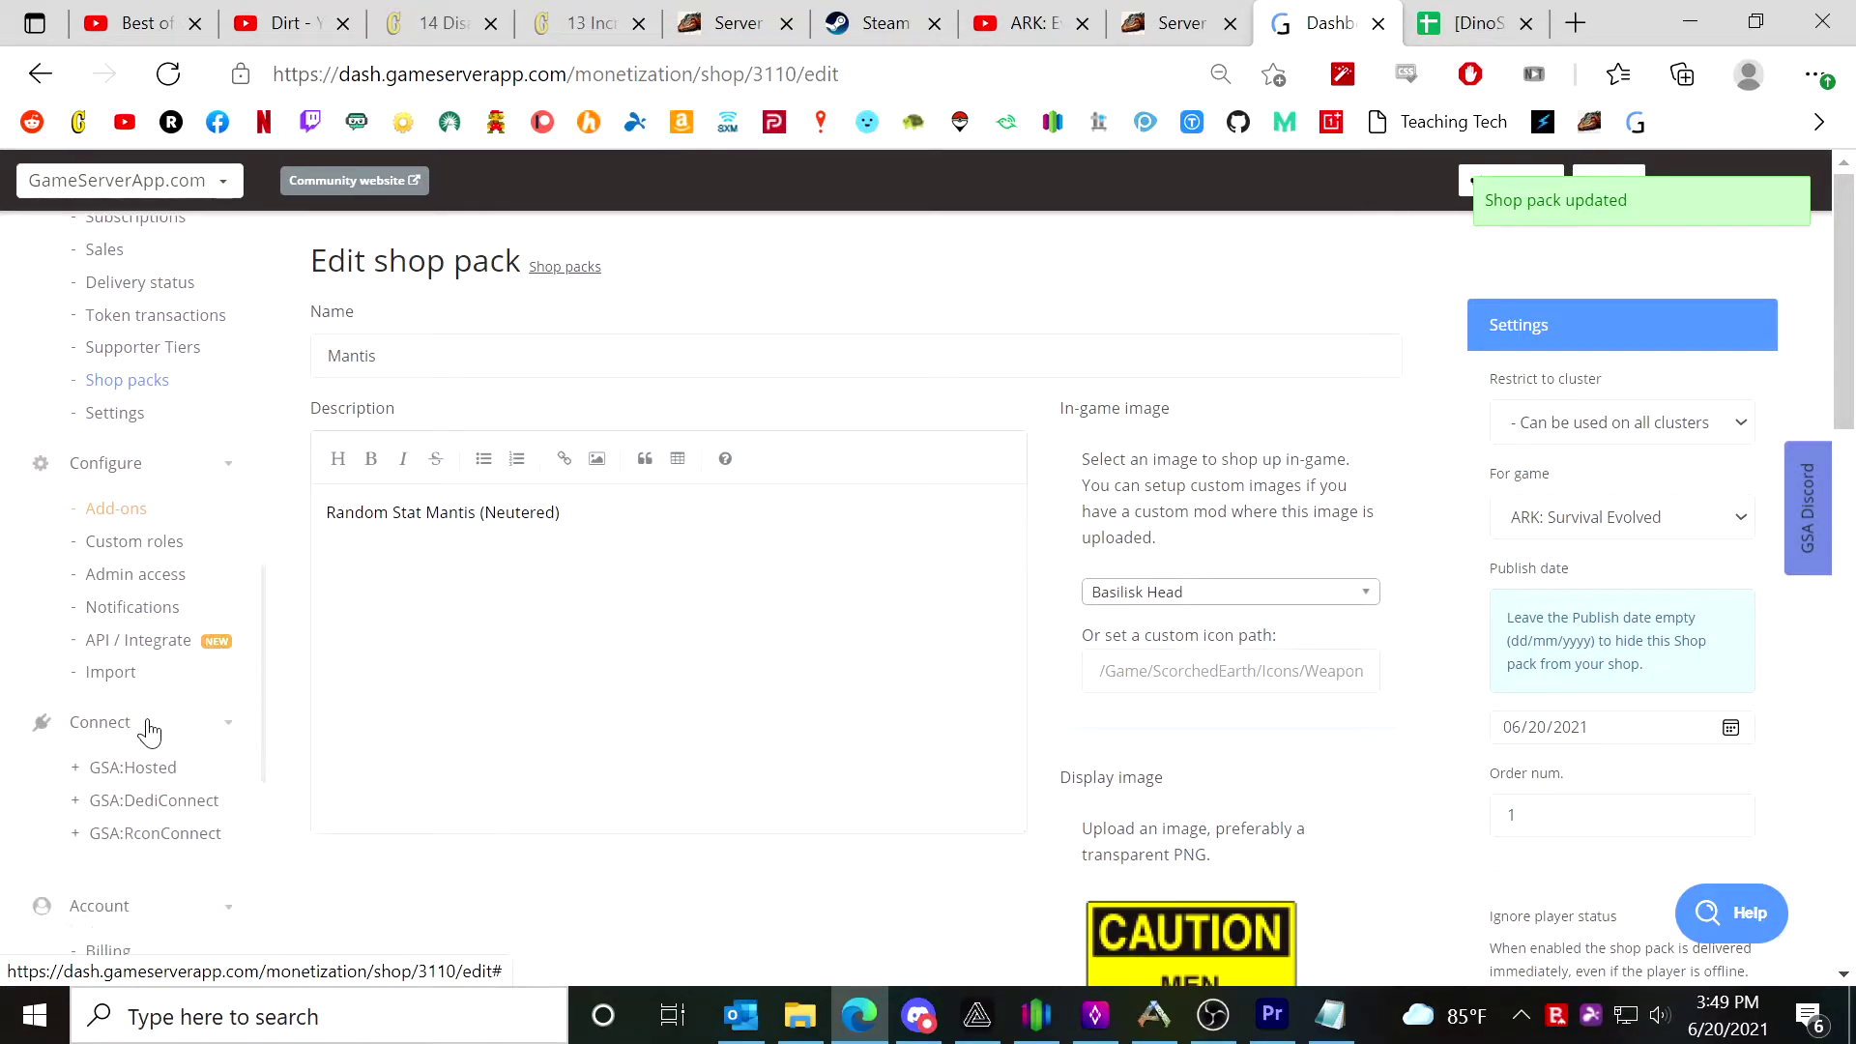
{"action": "scroll", "coordinate": [157, 663], "scroll_direction": "up", "scroll_amount": 1}
{"action": "left_click", "coordinate": [157, 459]}
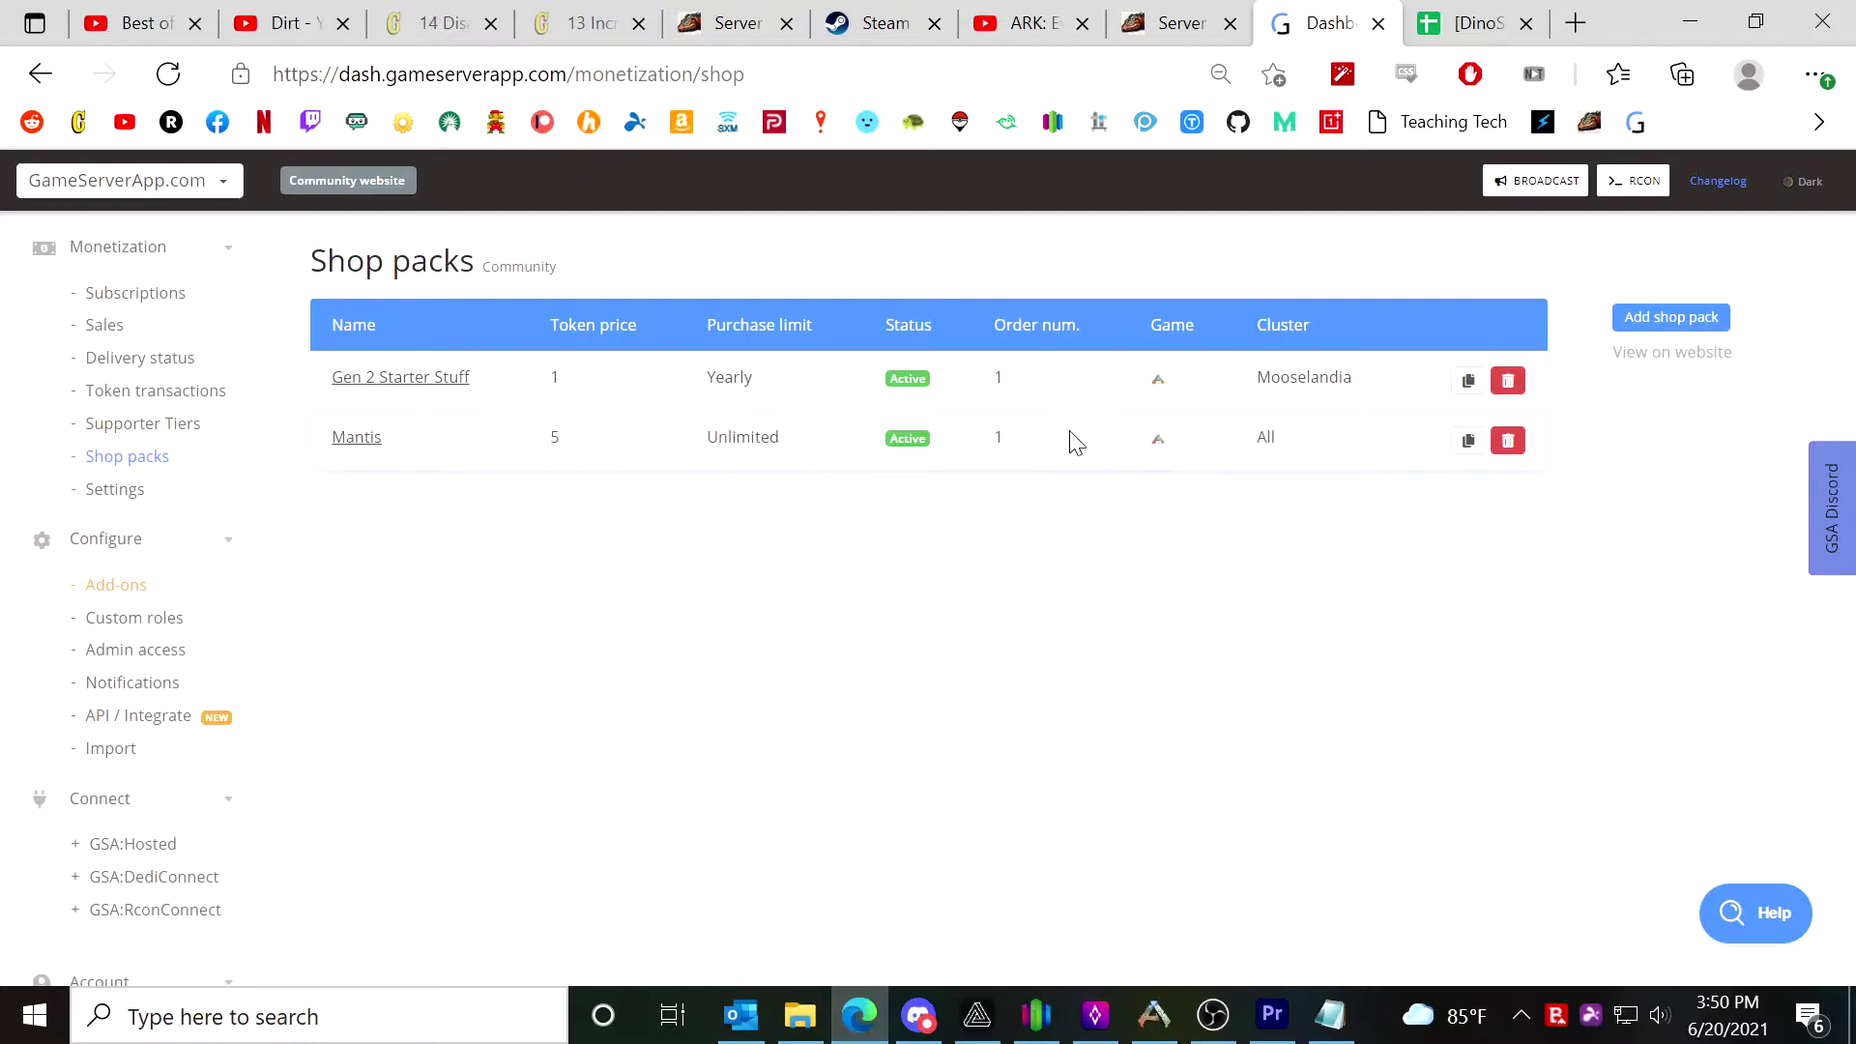
Switch to ARK: Survival Evolved, close the transmitter inventory and open the in-game Moose Mart shop.
{"action": "left_click", "coordinate": [1165, 1023]}
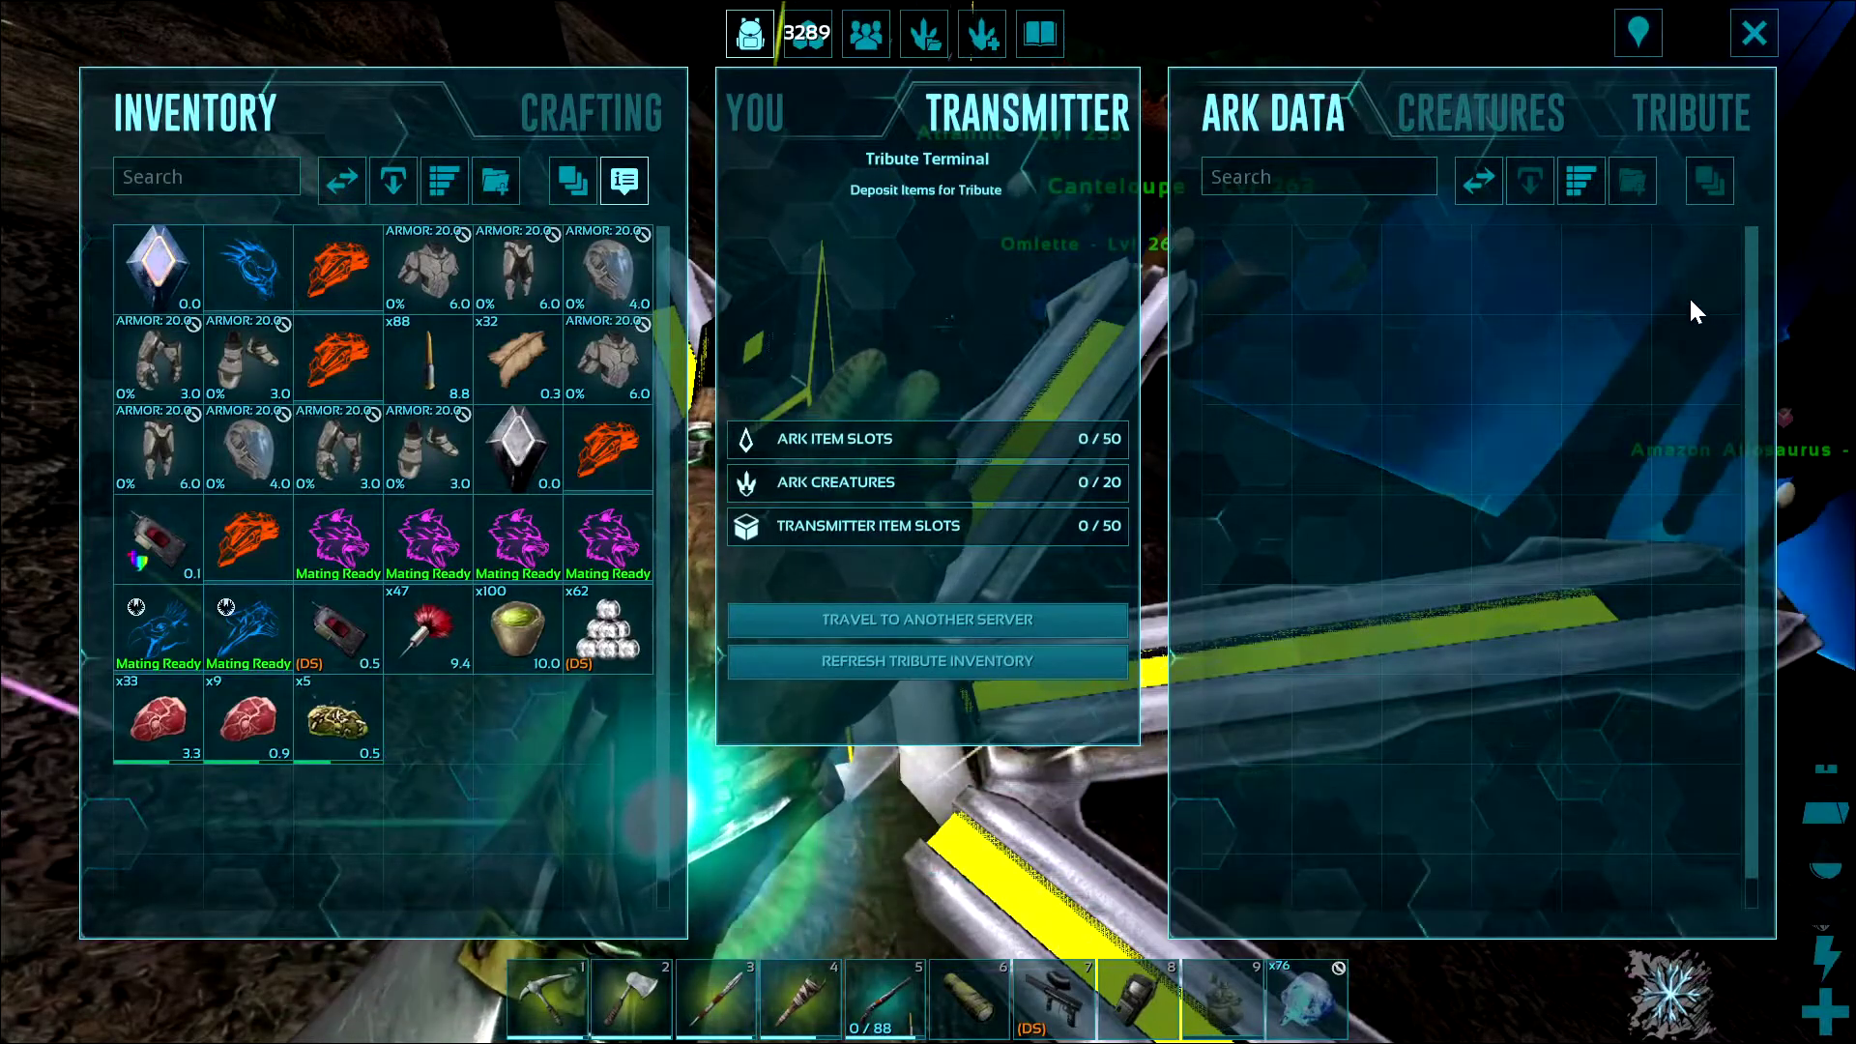
{"action": "key", "text": "Escape"}
{"action": "key", "text": "e"}
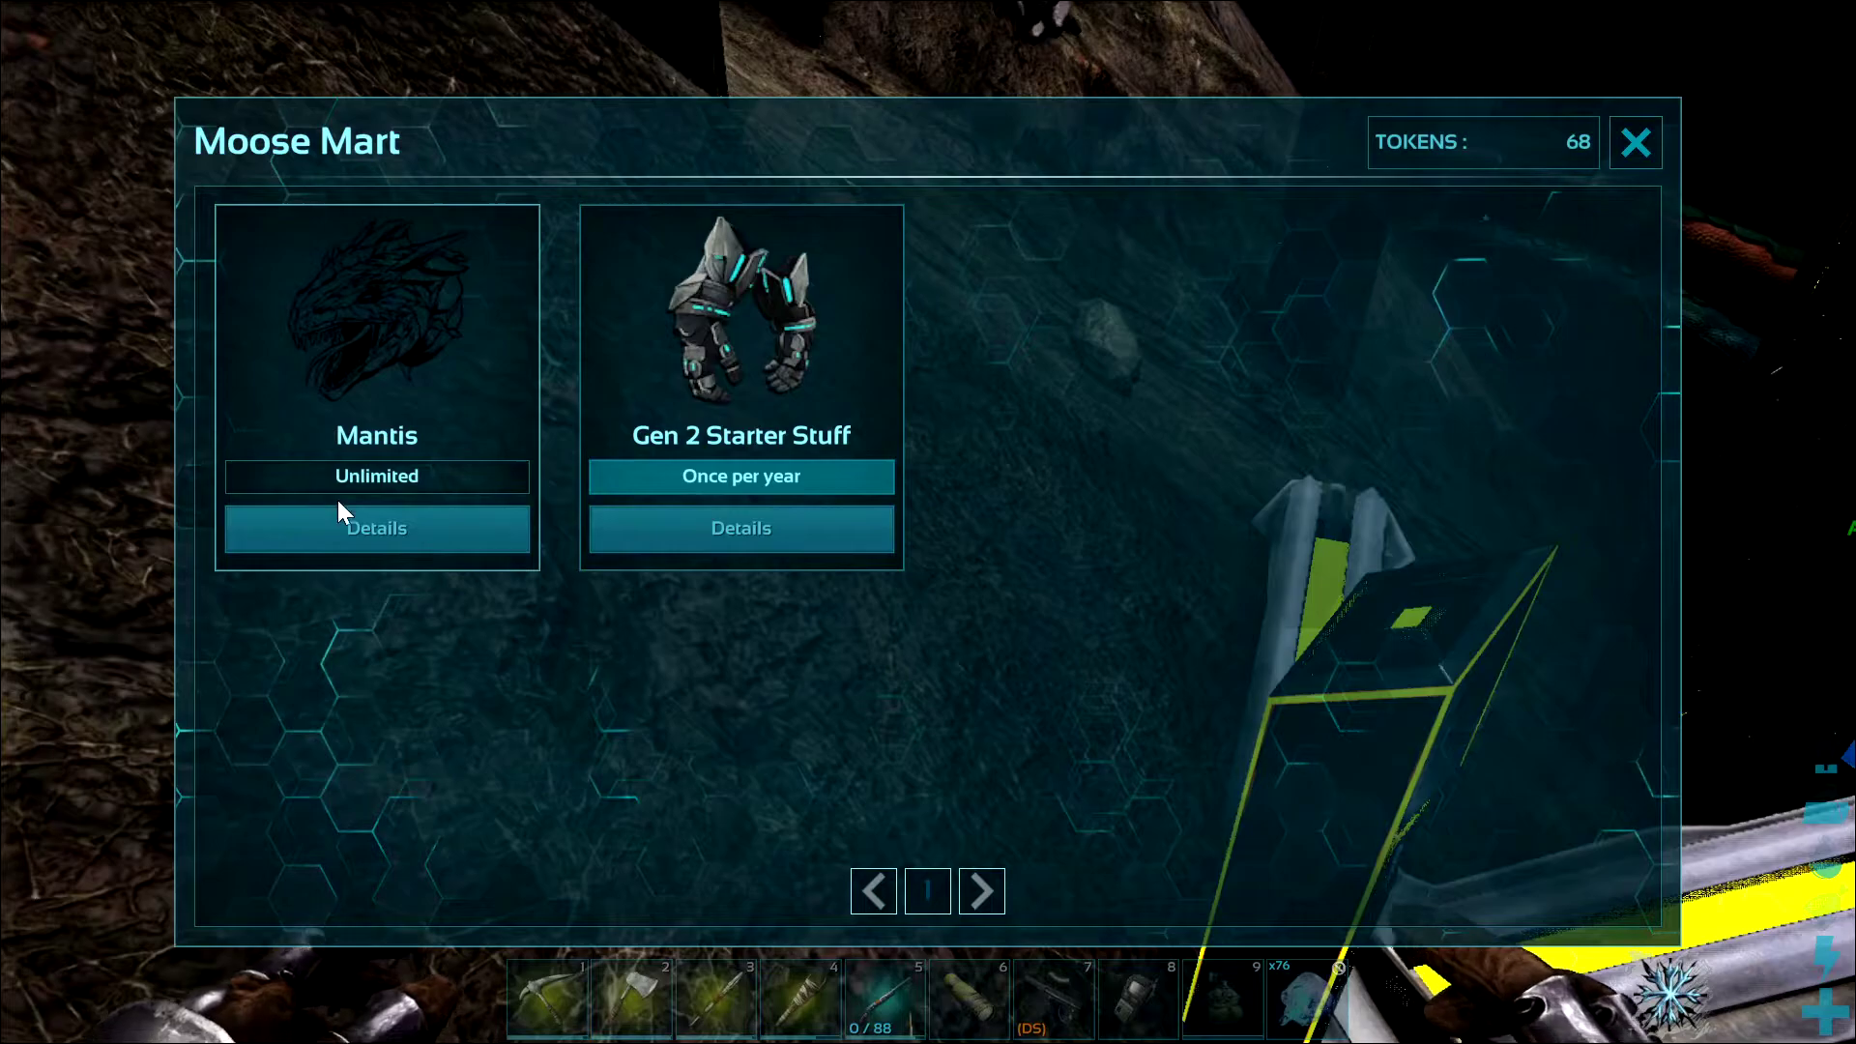
Buy the Mantis pack from the Moose Mart shop and close the shop window.
{"action": "left_click", "coordinate": [481, 538]}
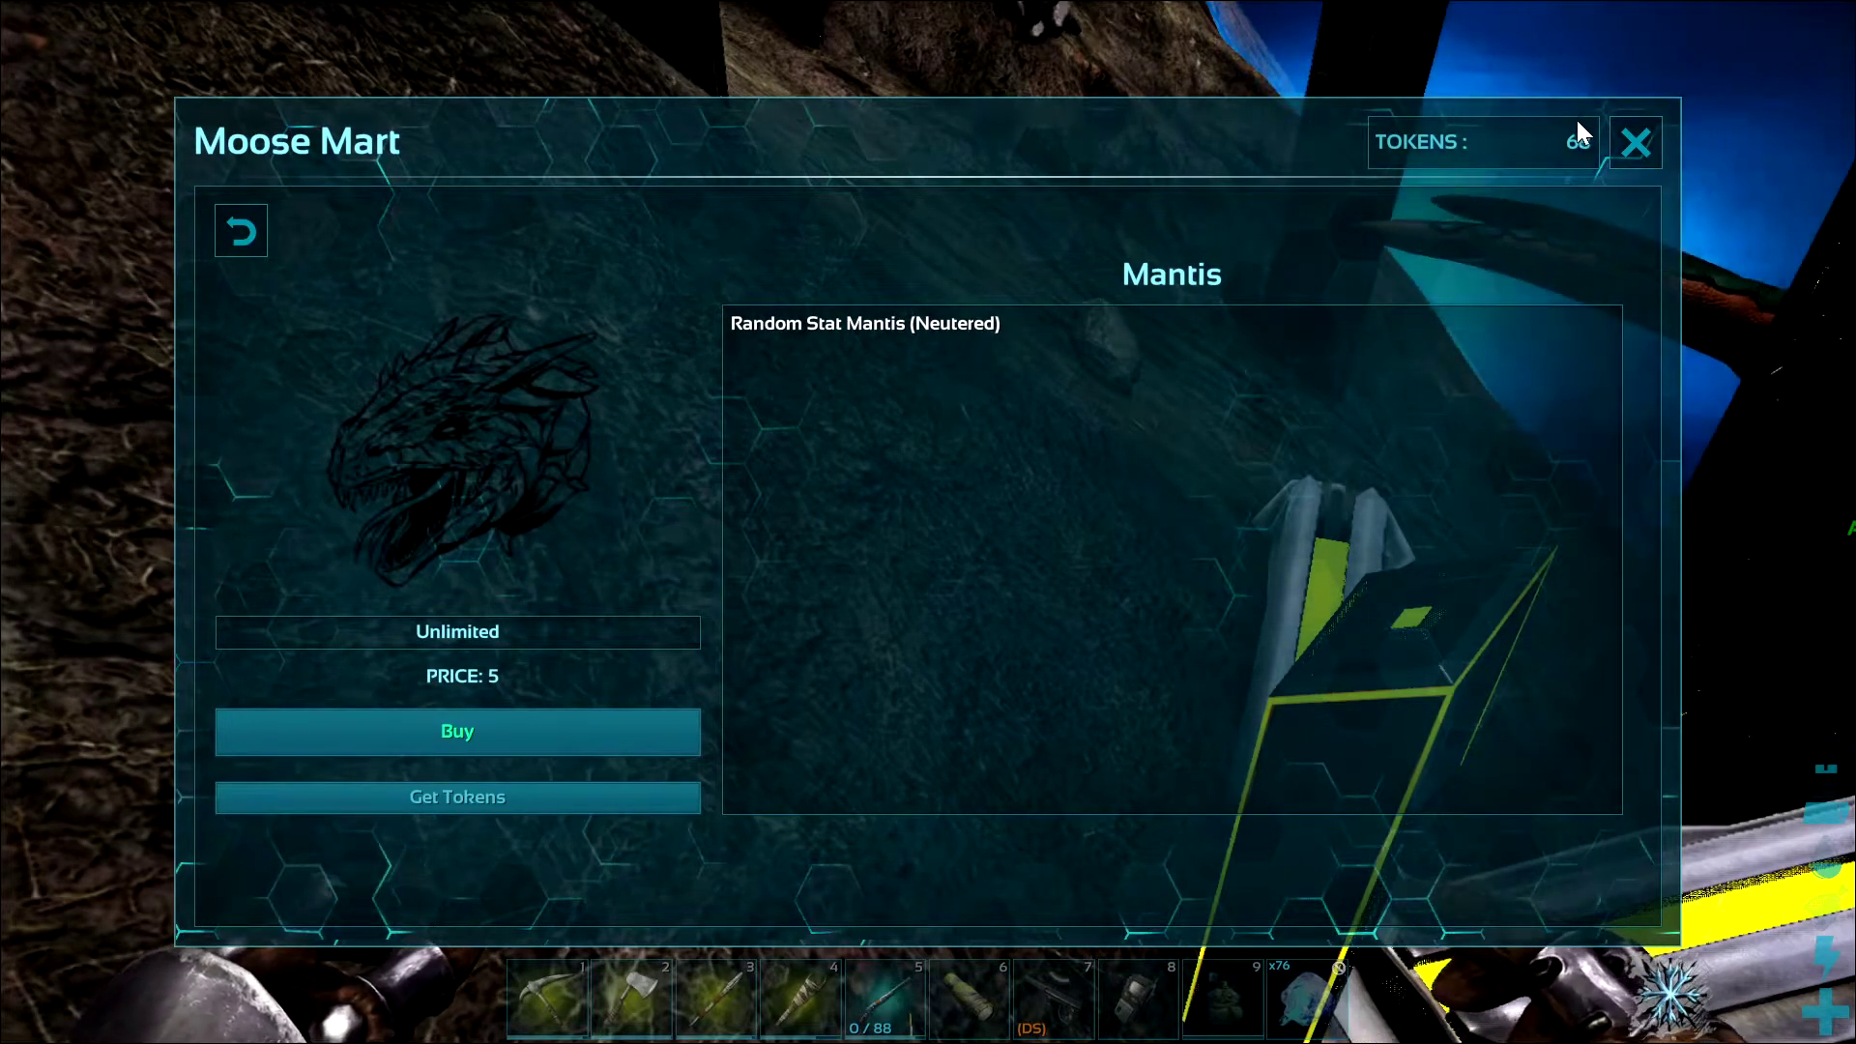
{"action": "left_click", "coordinate": [512, 732]}
{"action": "key", "text": "Escape"}
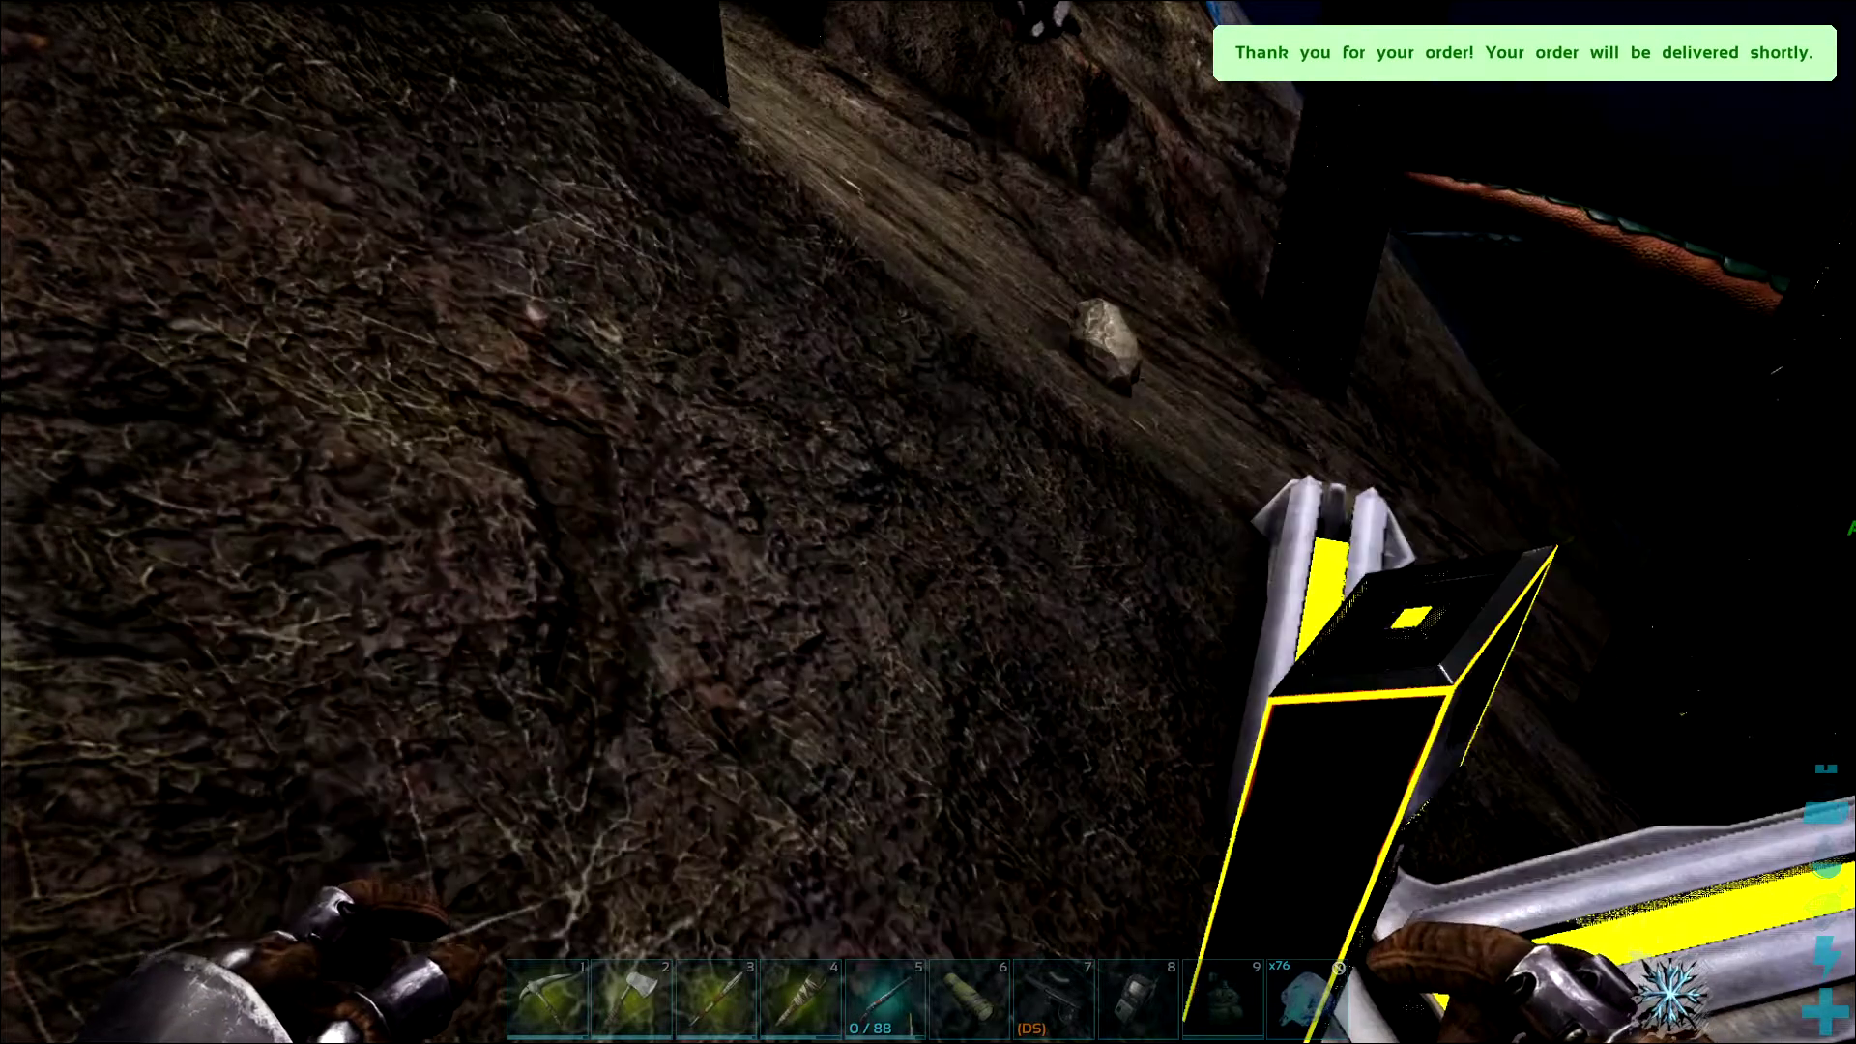
{"action": "key", "text": "w"}
{"action": "key", "text": "w"}
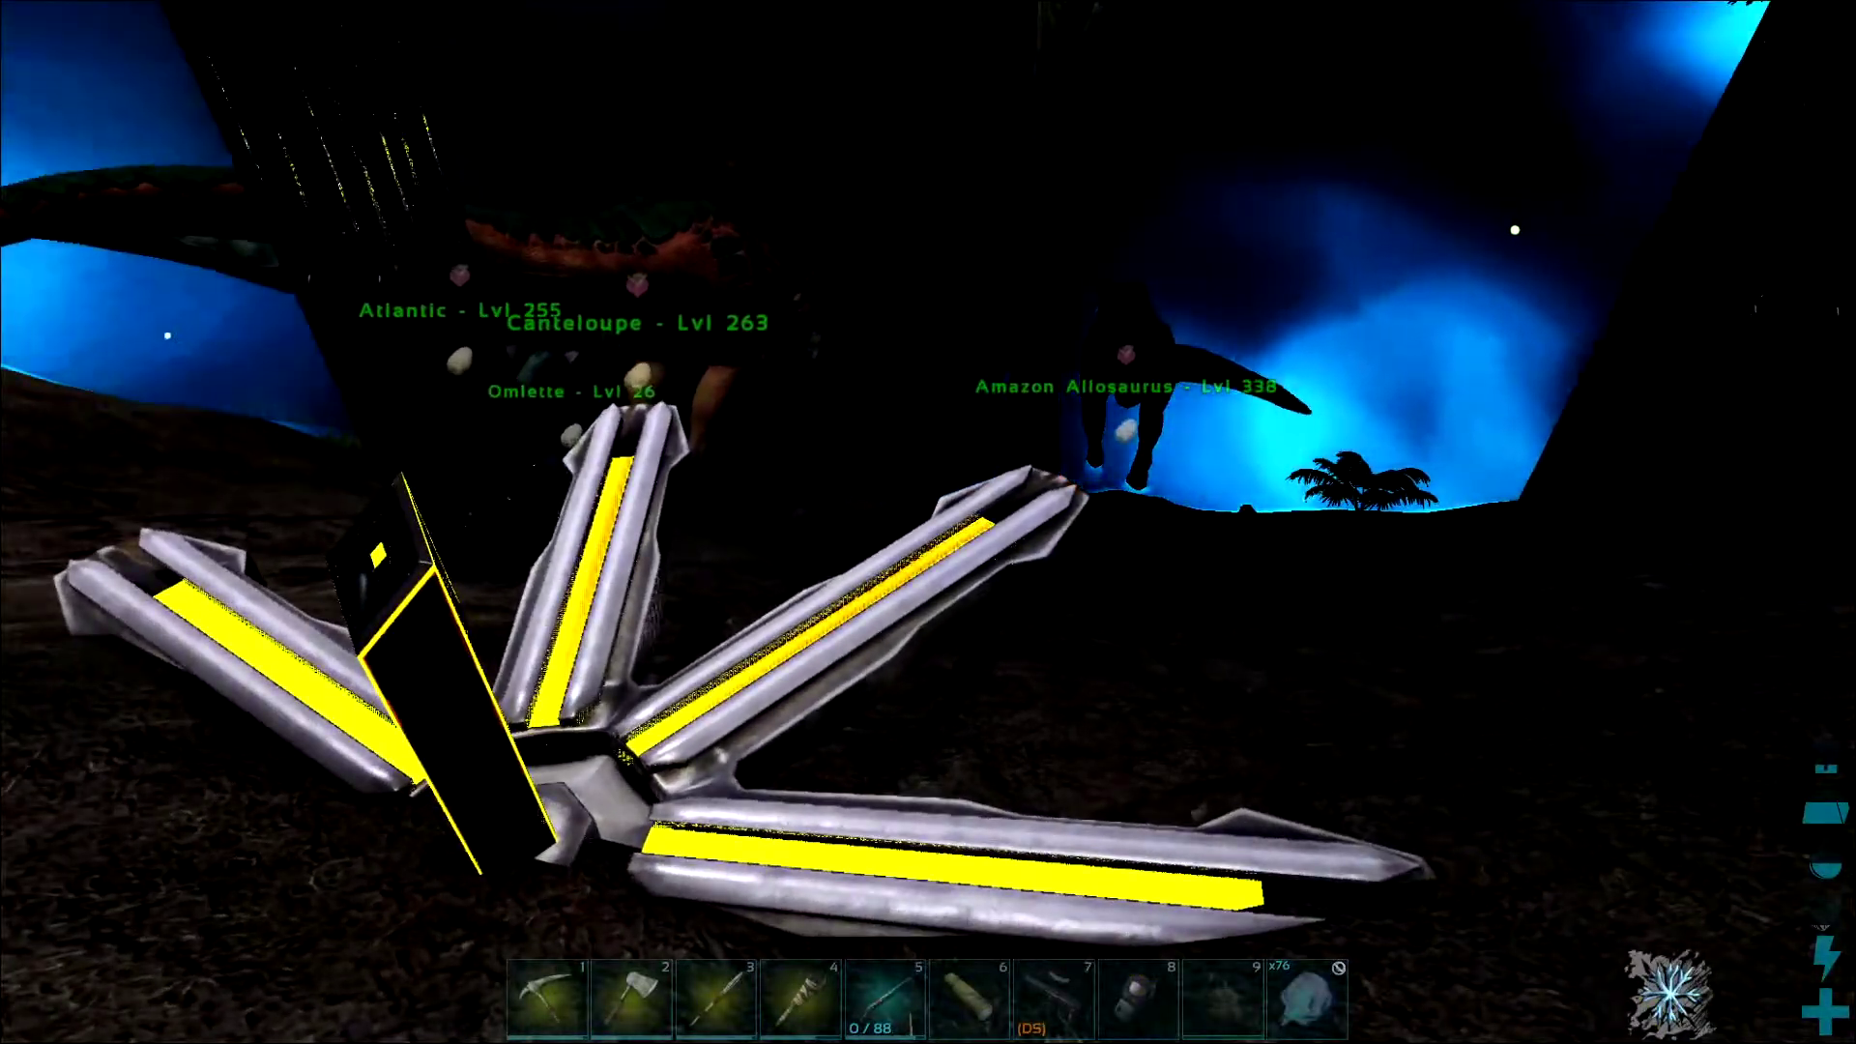
{"action": "key", "text": "w"}
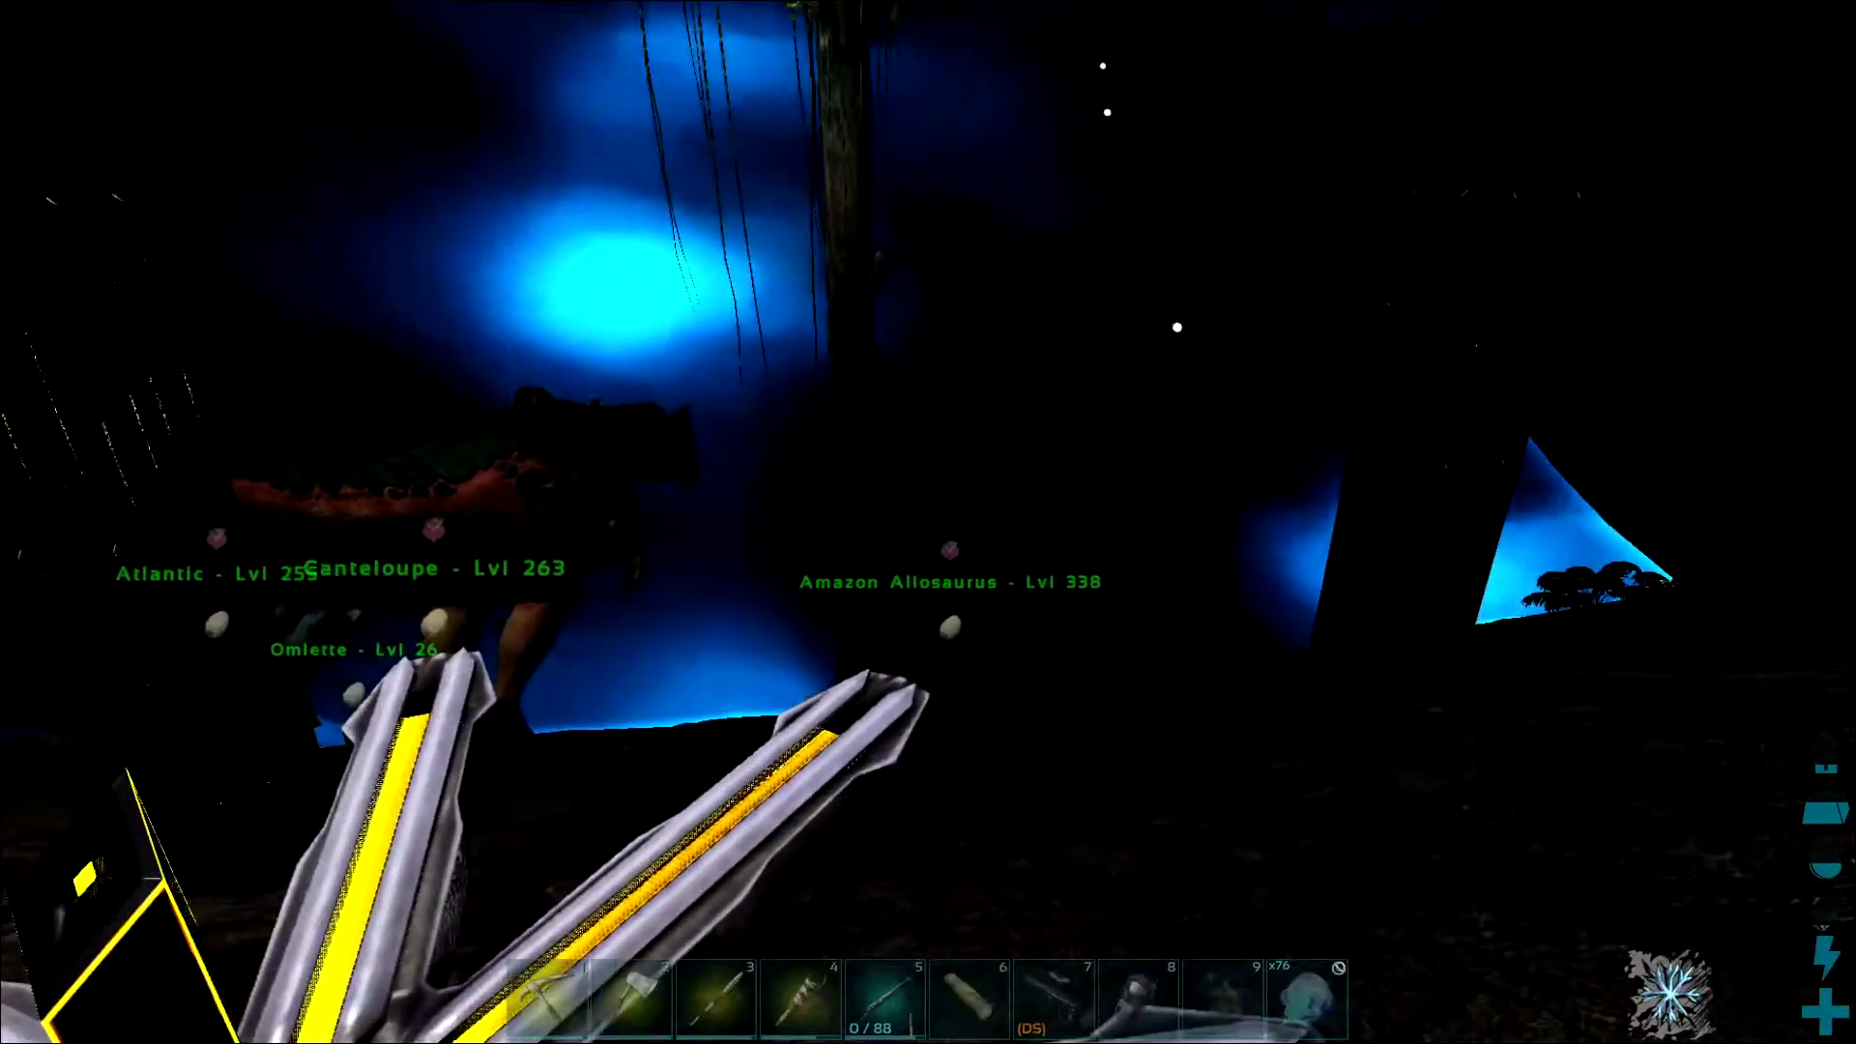
{"action": "key", "text": "w"}
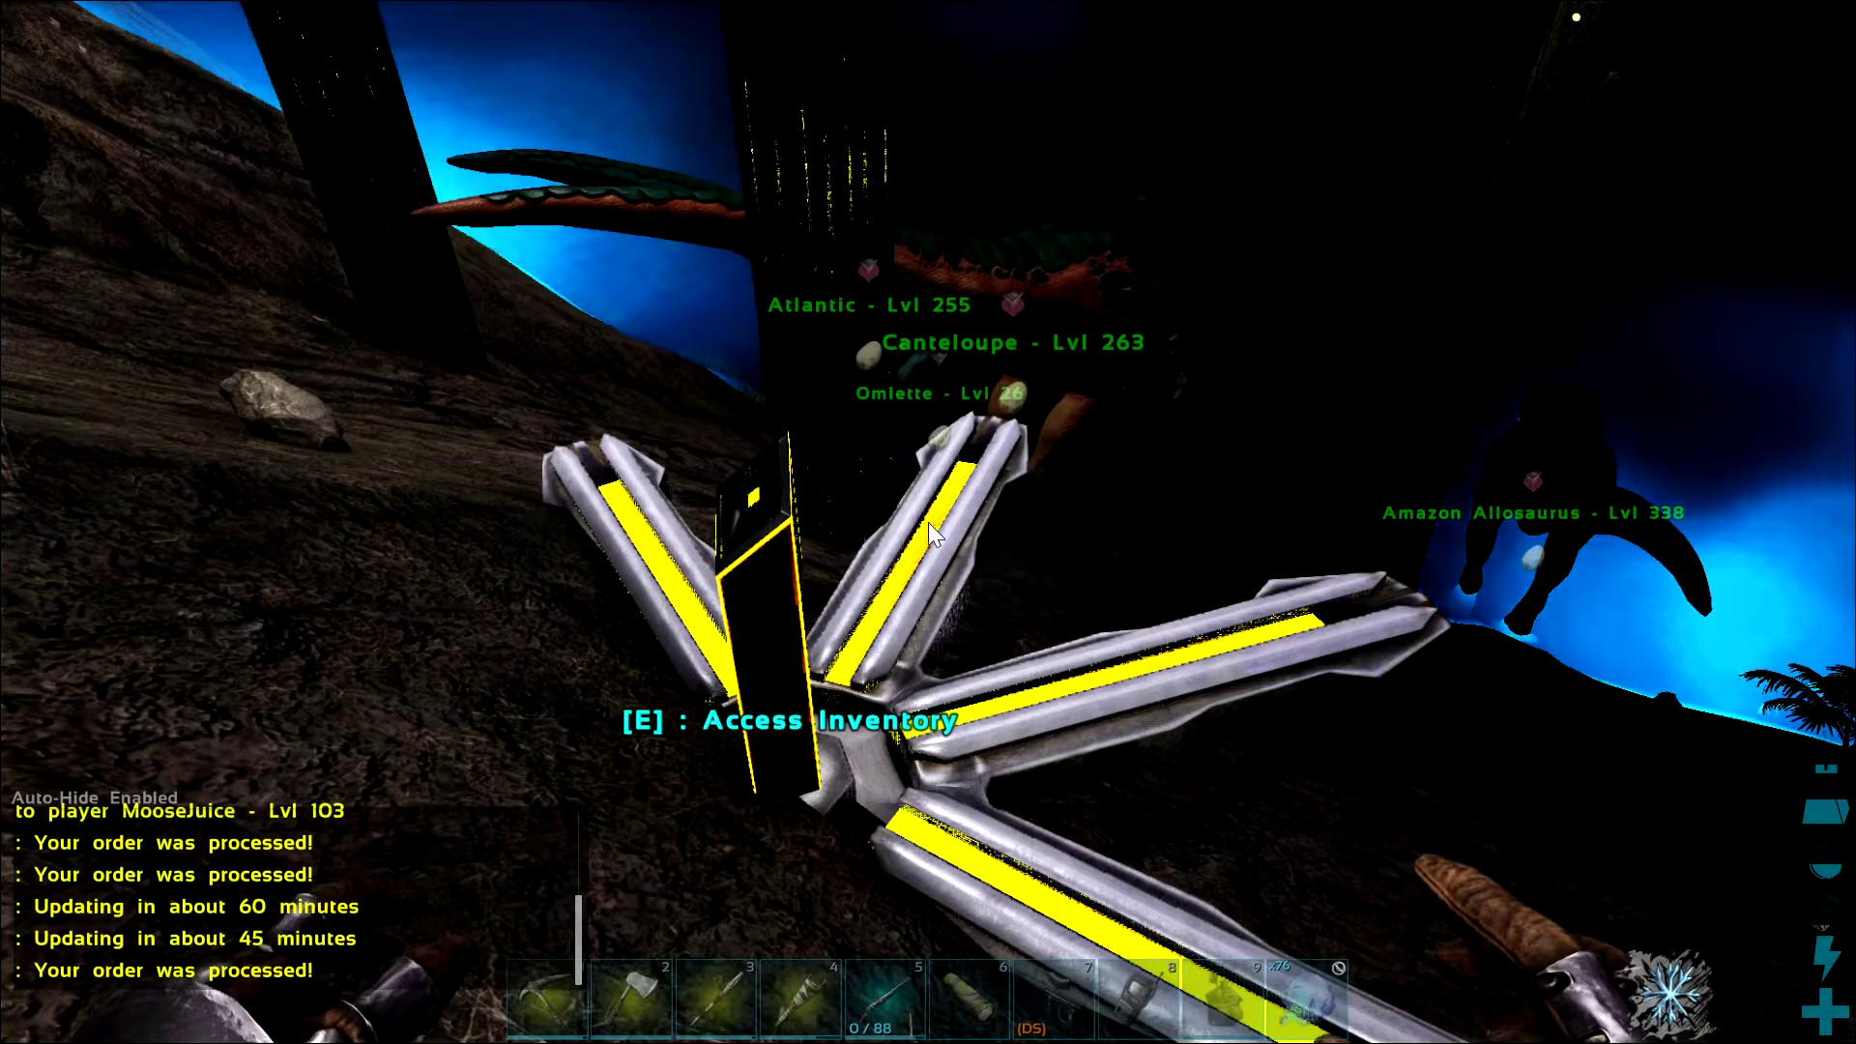
Check the player inventory for the purchased Big Dog Mantis item and the Primitive Mantis Saddle.
{"action": "key", "text": "i"}
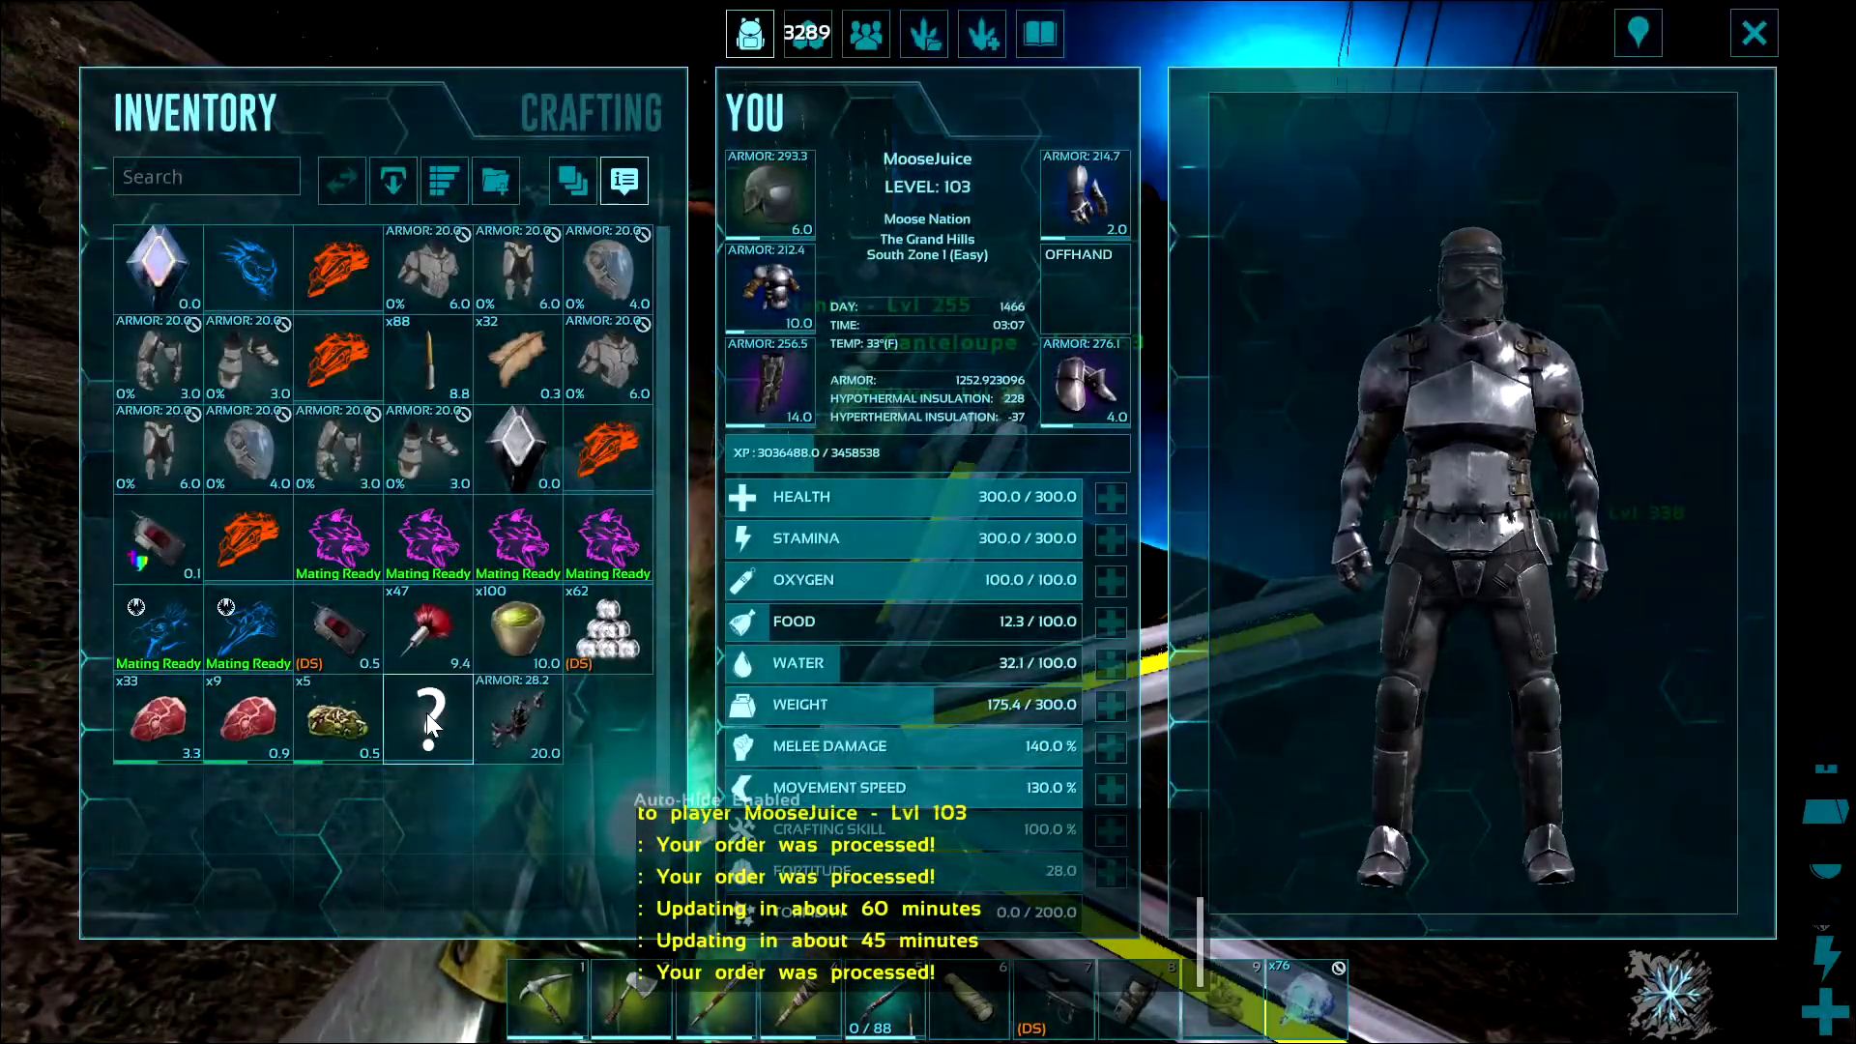
{"action": "mouse_move", "coordinate": [426, 712]}
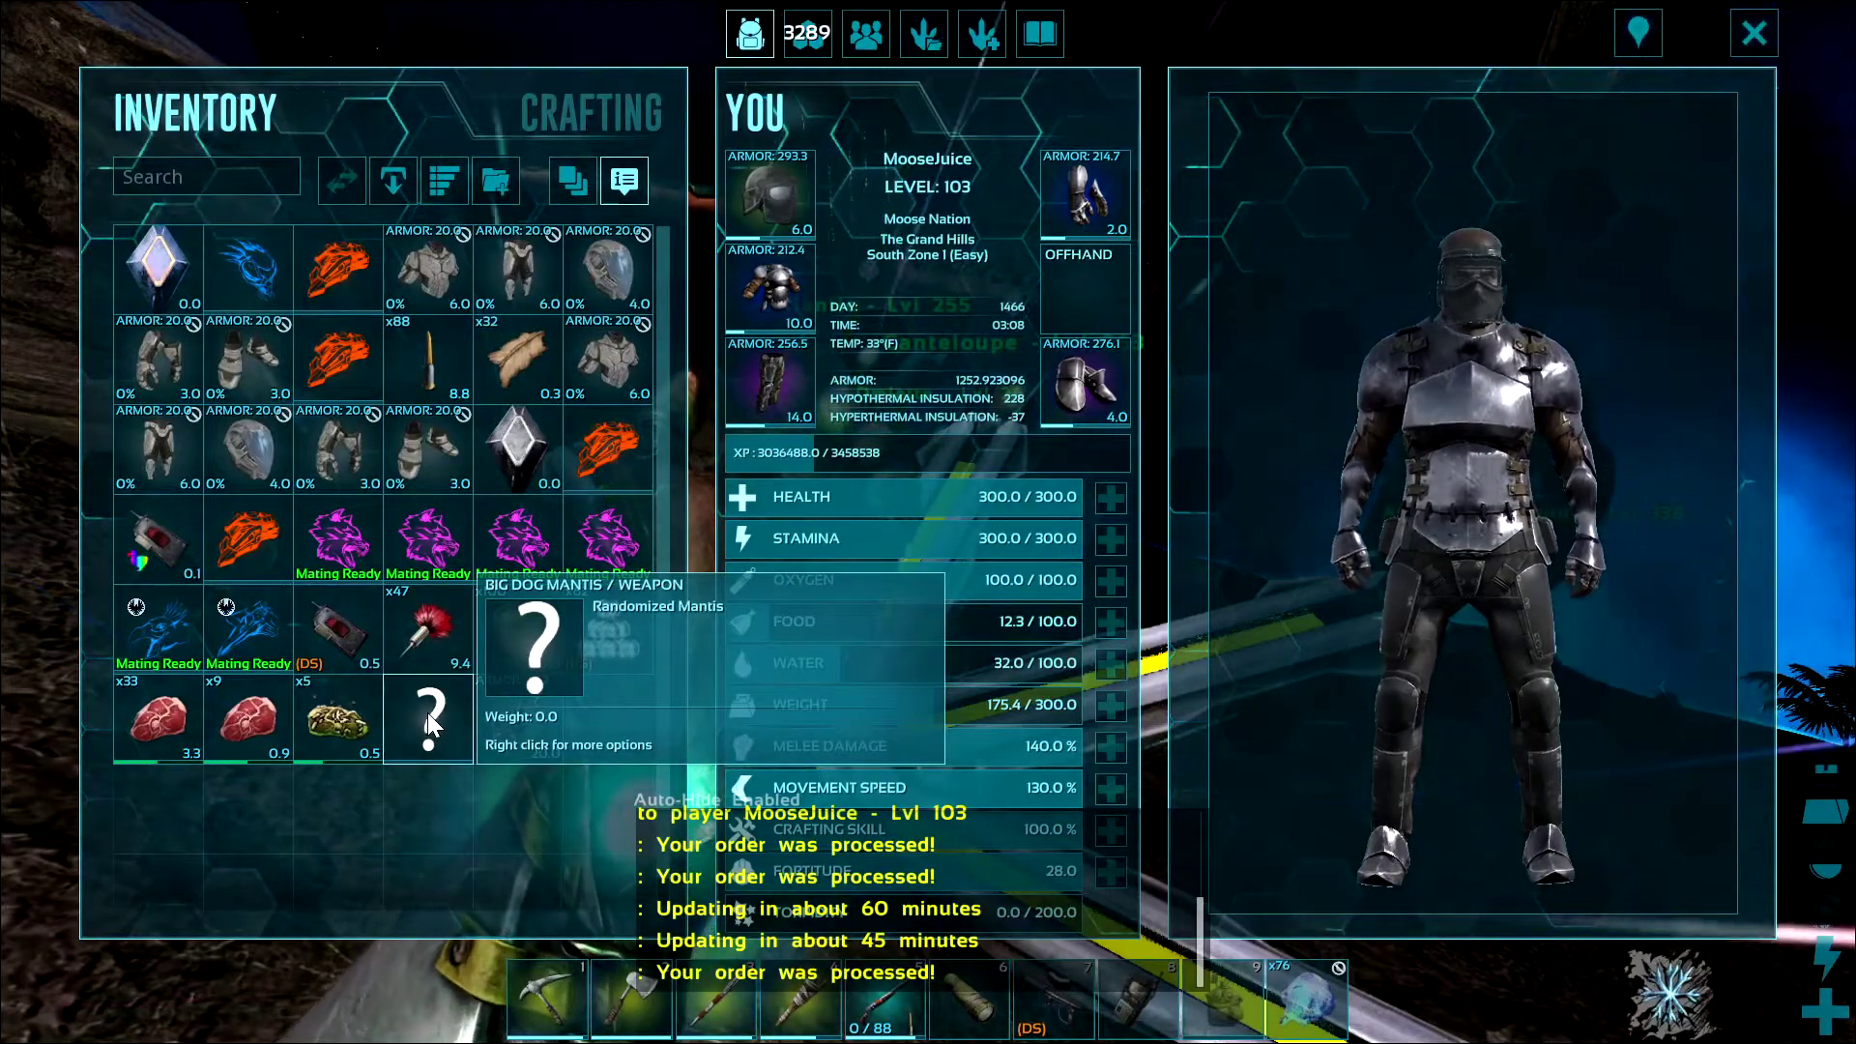
{"action": "mouse_move", "coordinate": [526, 710]}
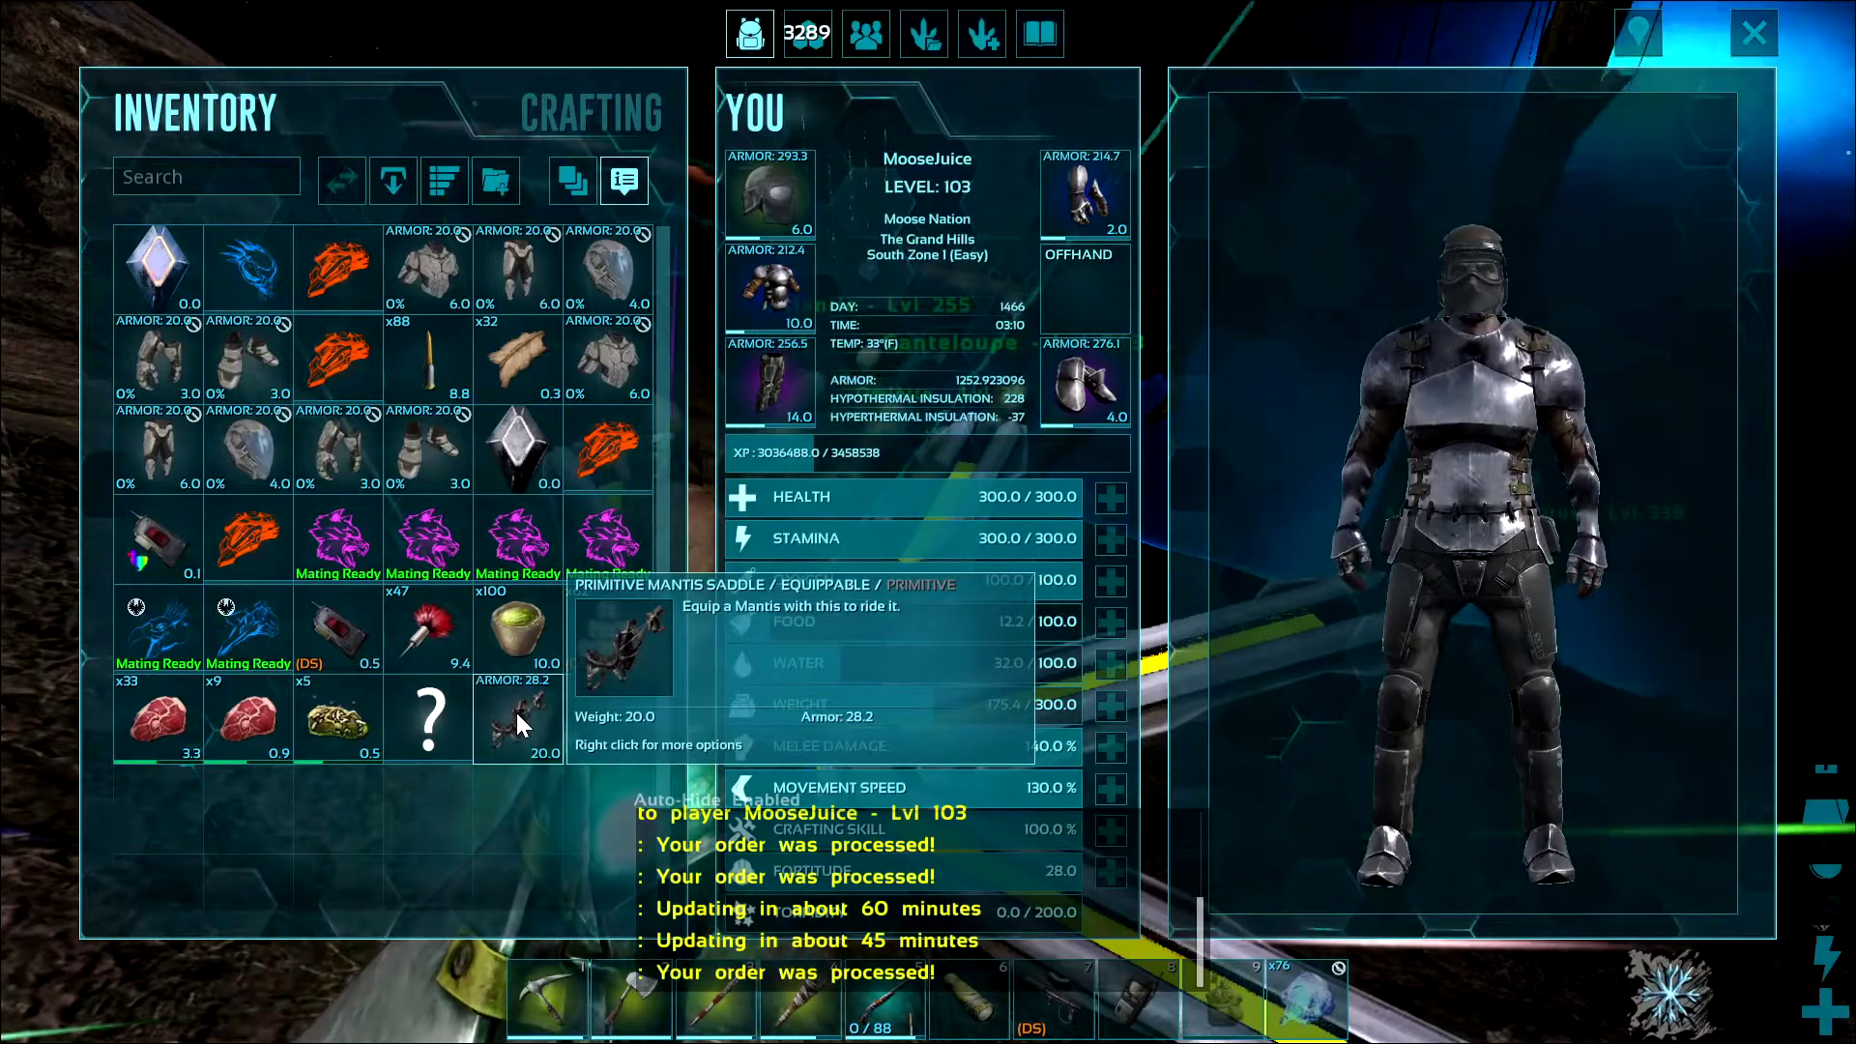
{"action": "key", "text": "i"}
Equip the Big Dog Mantis item, release the creature onto the ground and fit it with the Primitive Mantis Saddle.
{"action": "key", "text": "e"}
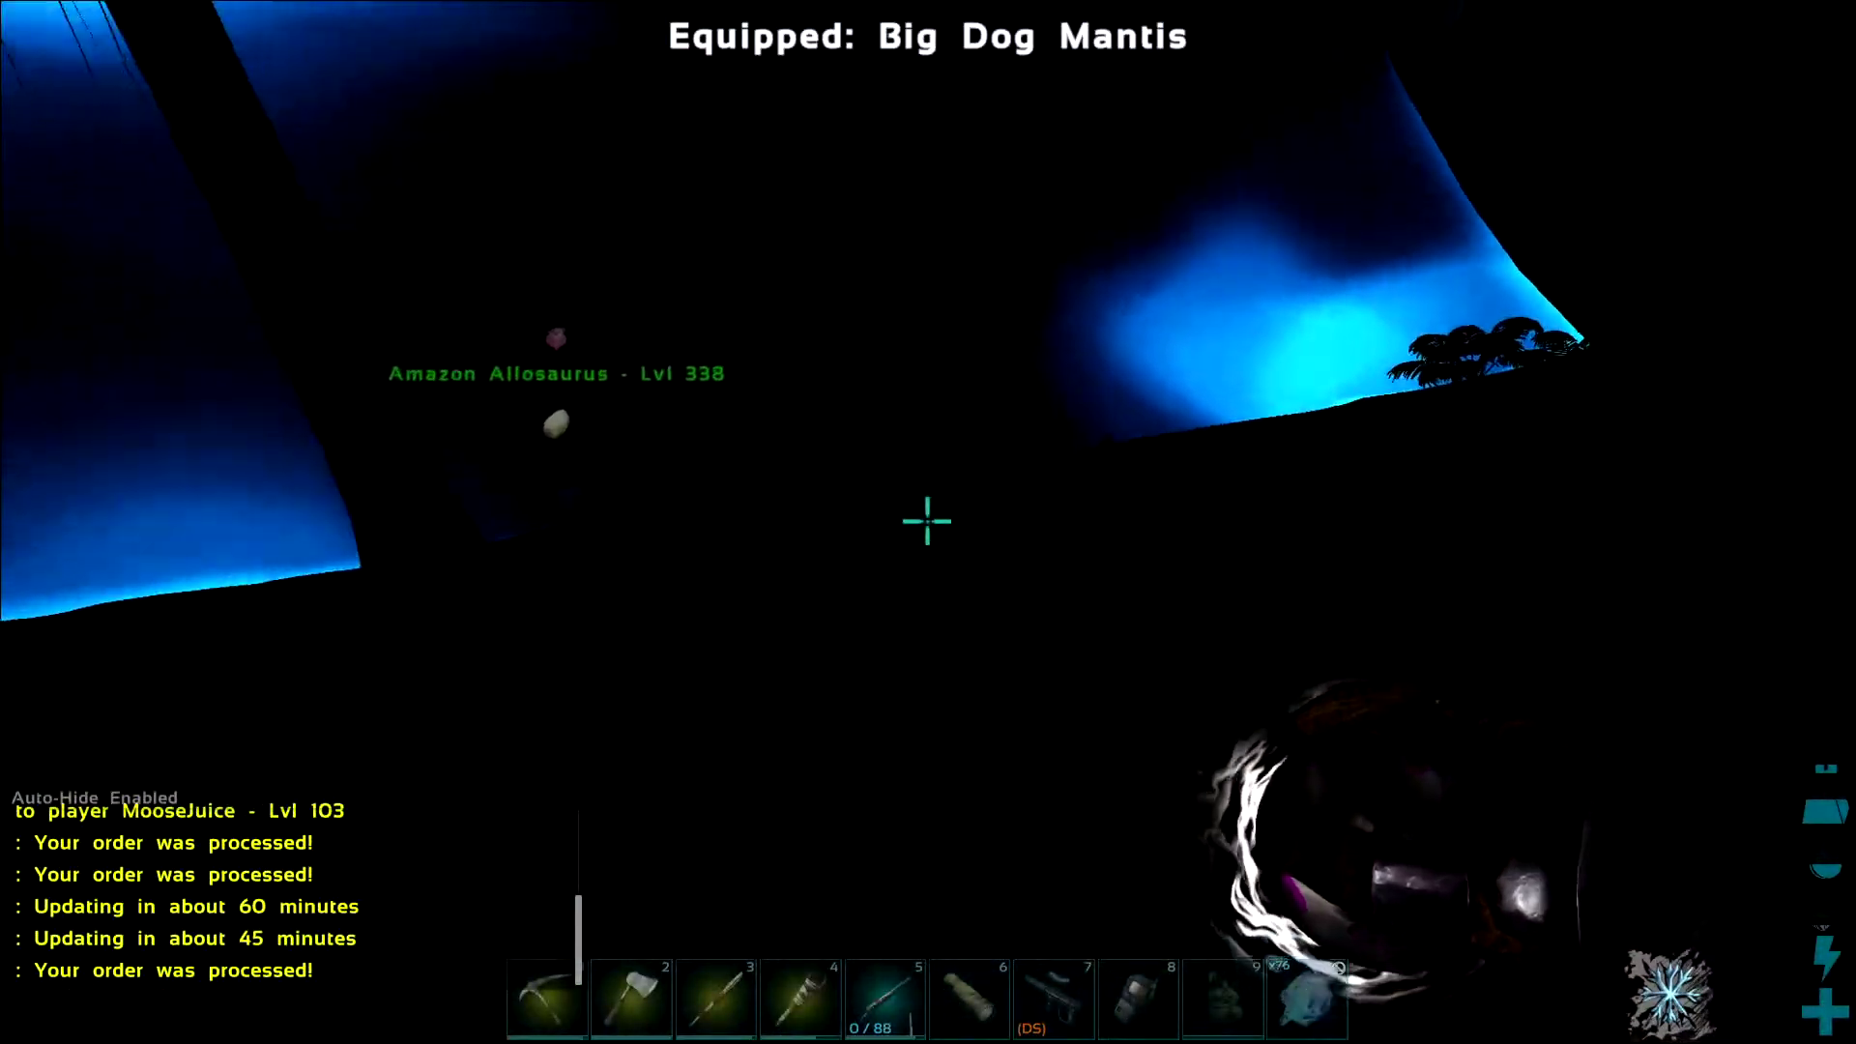
{"action": "left_click", "coordinate": [928, 522]}
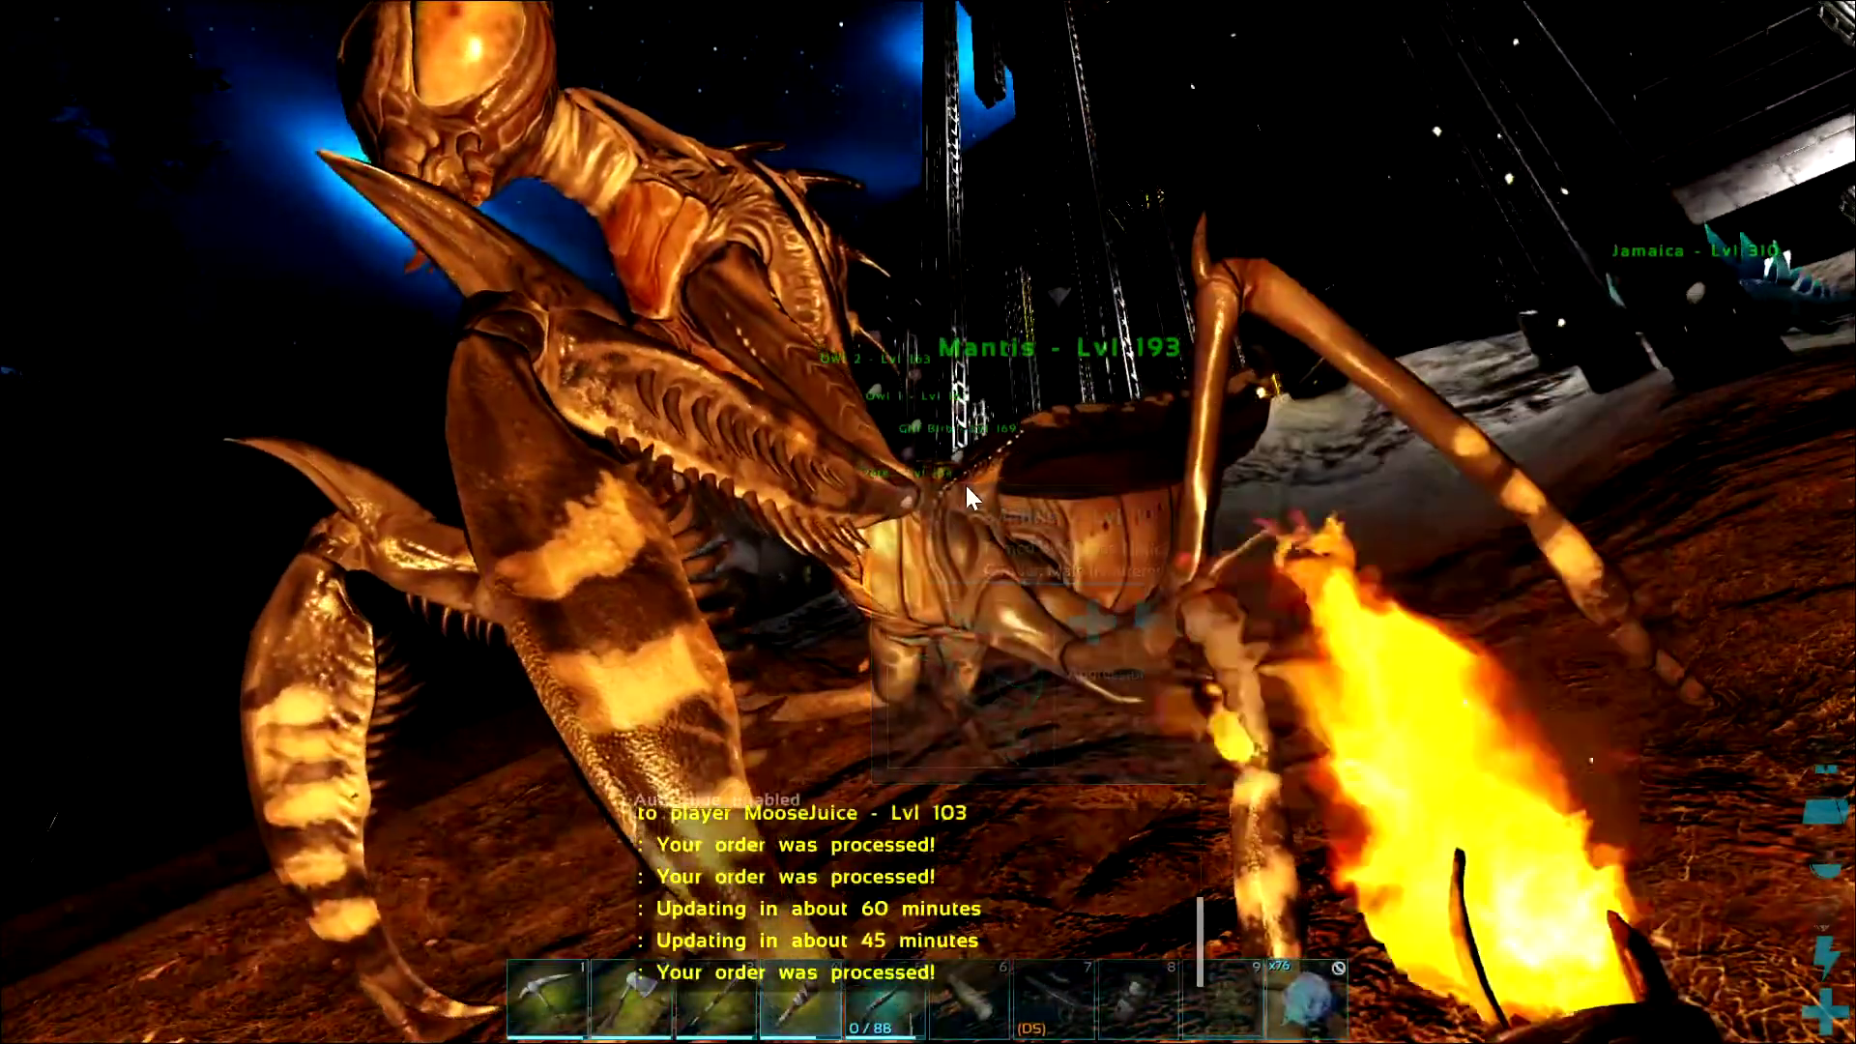
{"action": "key", "text": "f"}
{"action": "left_click_drag", "start_coordinate": [425, 715], "coordinate": [1064, 198]}
{"action": "key", "text": "f"}
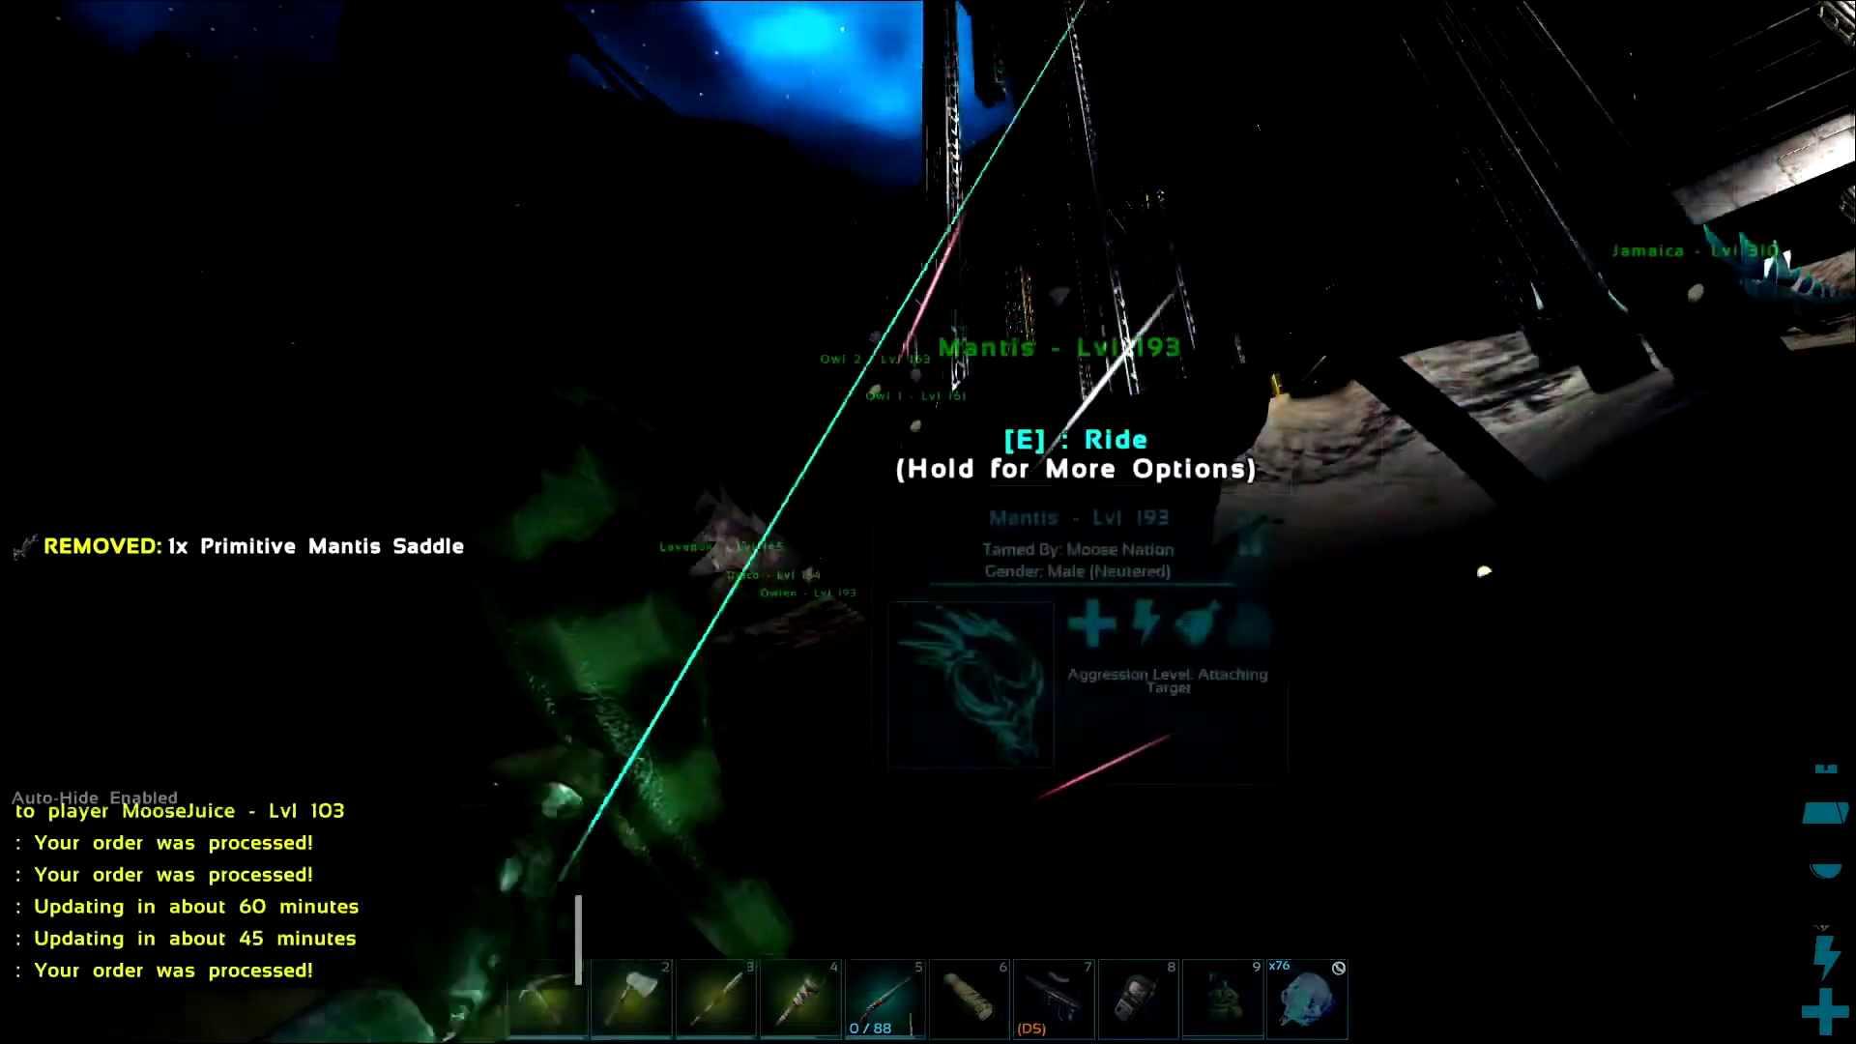
Inspect the released Mantis's stats through the spyglass, and mount it for a short ride.
{"action": "key", "text": "4"}
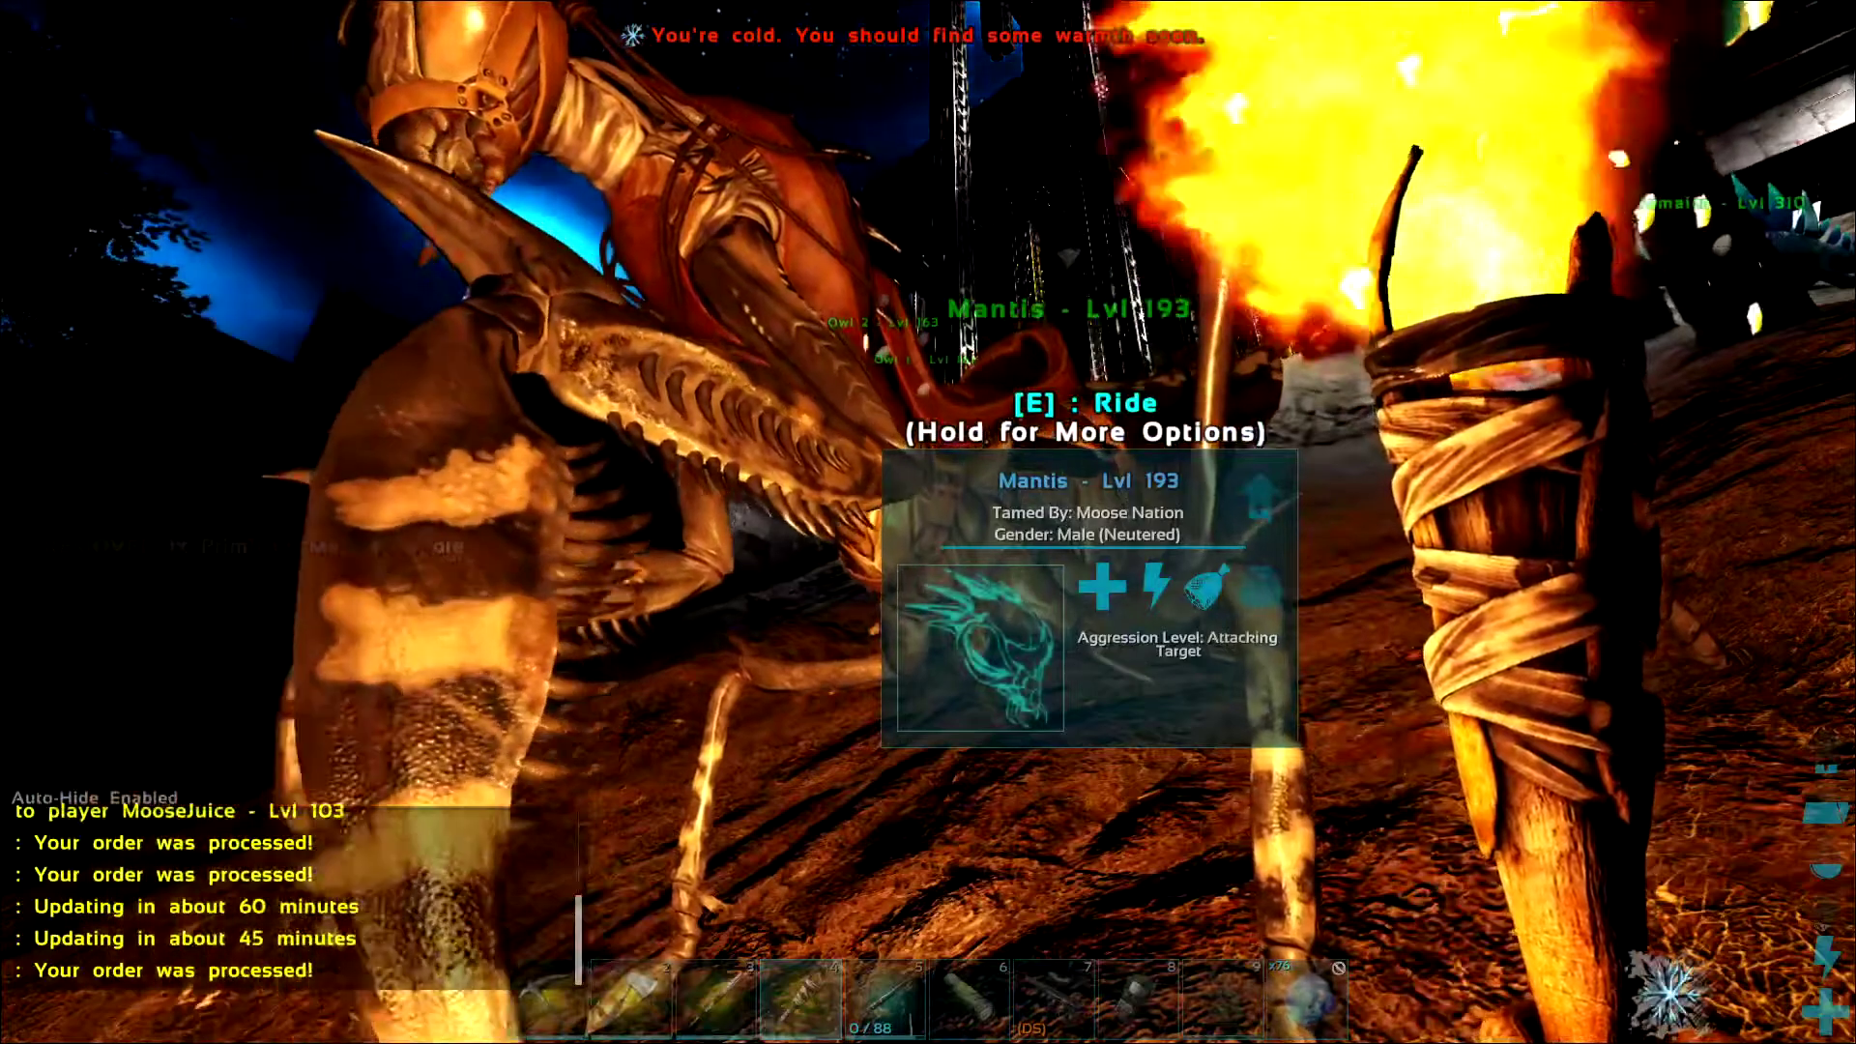
{"action": "key", "text": "6"}
{"action": "key", "text": "h"}
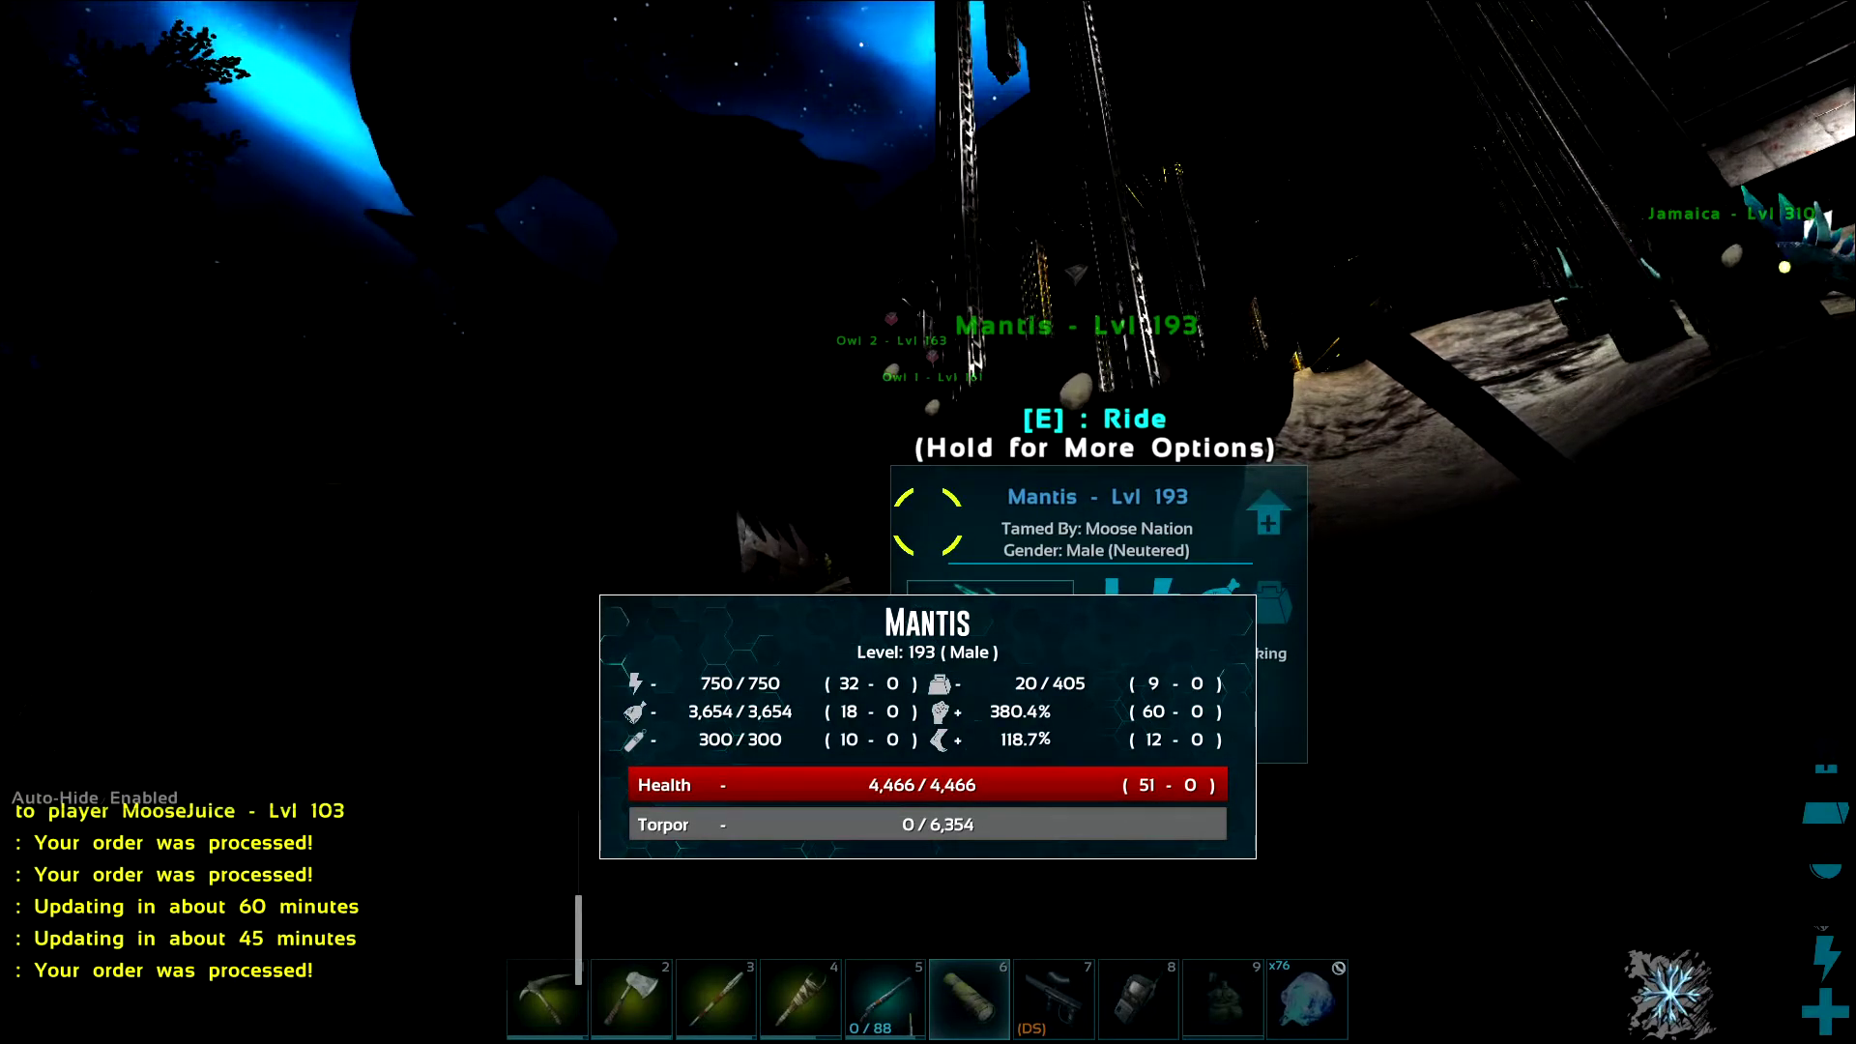
{"action": "key", "text": "Escape"}
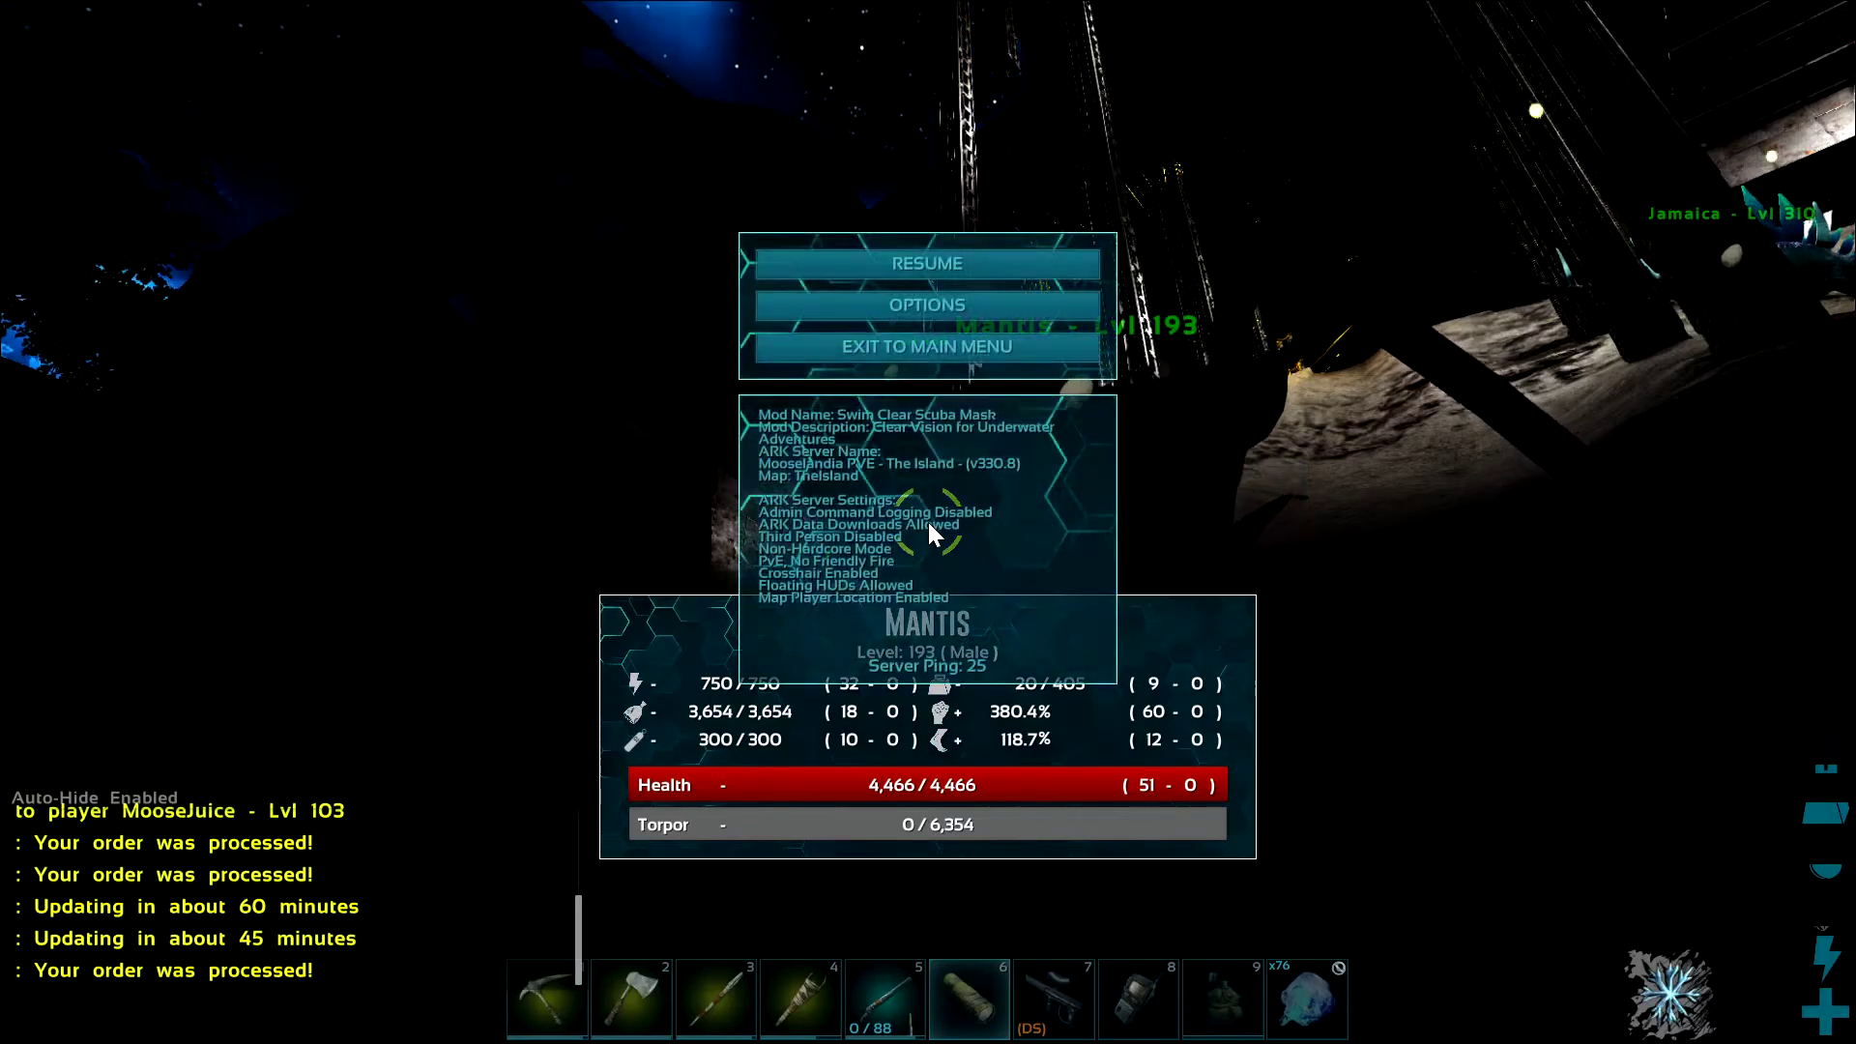
{"action": "key", "text": "Escape"}
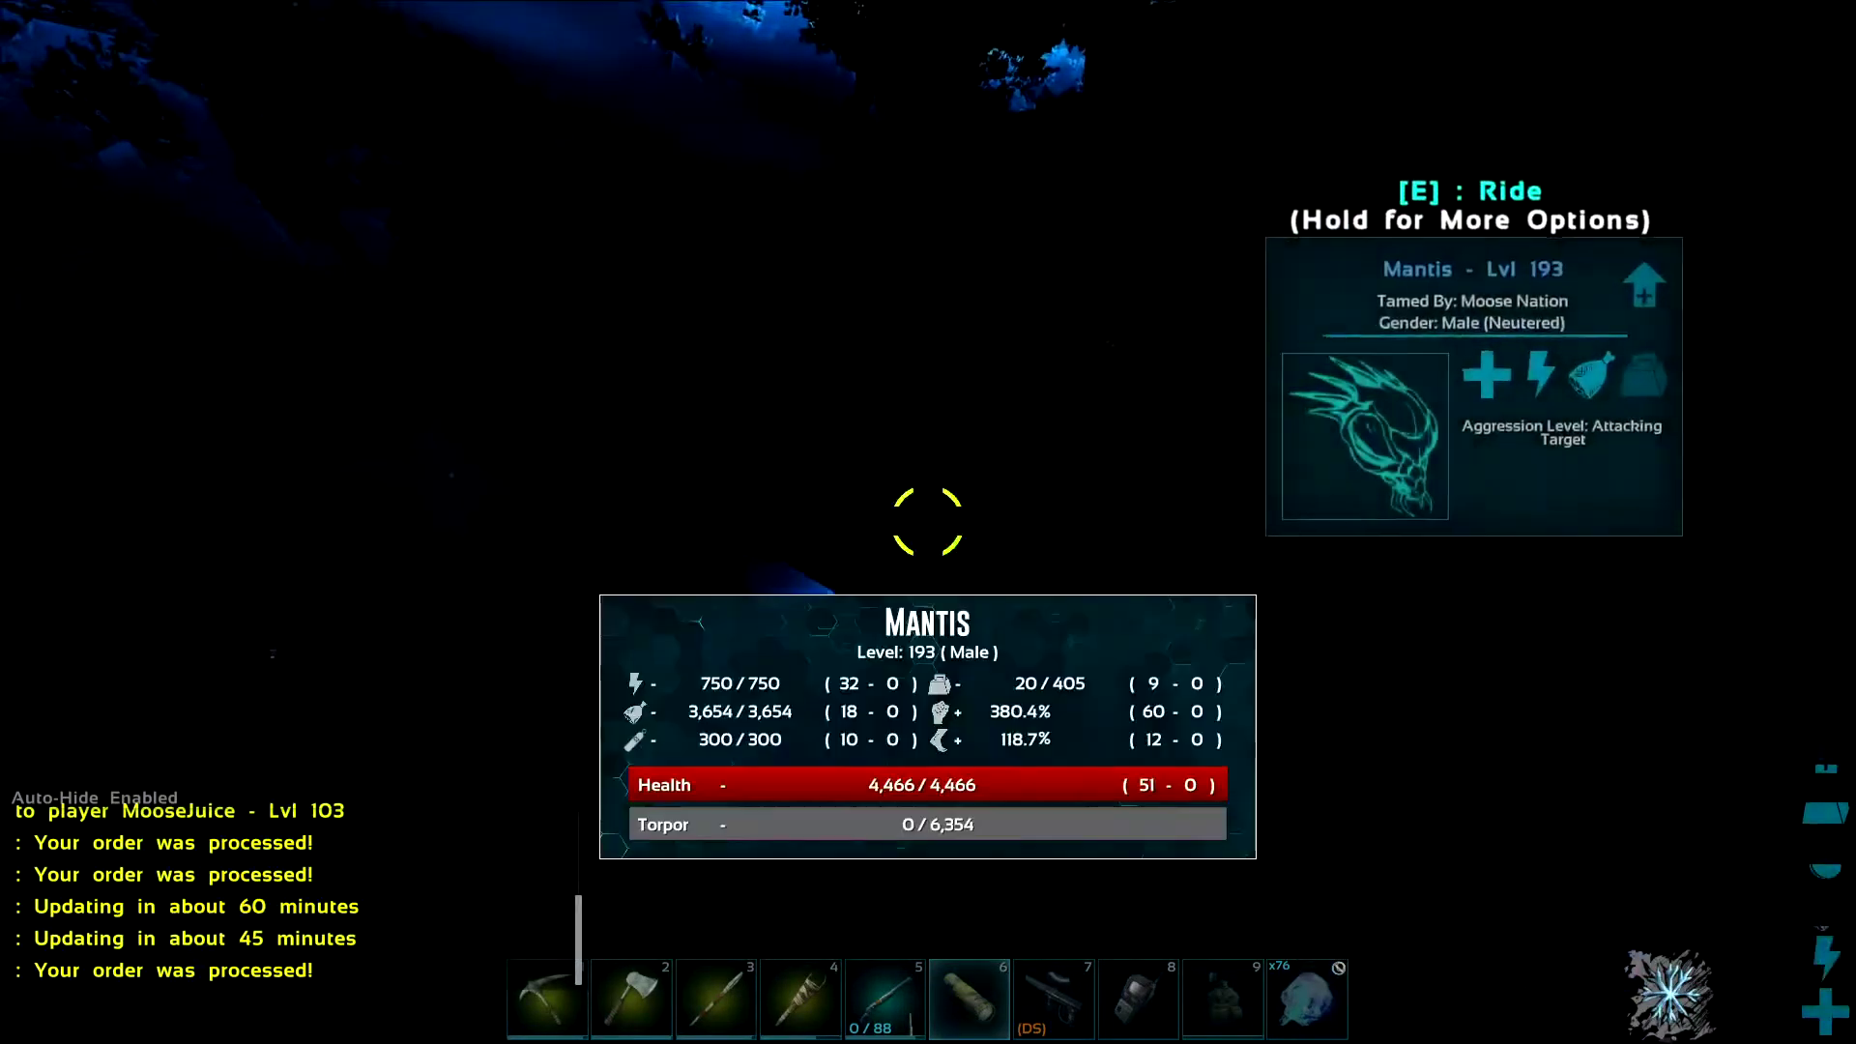
{"action": "key", "text": "e"}
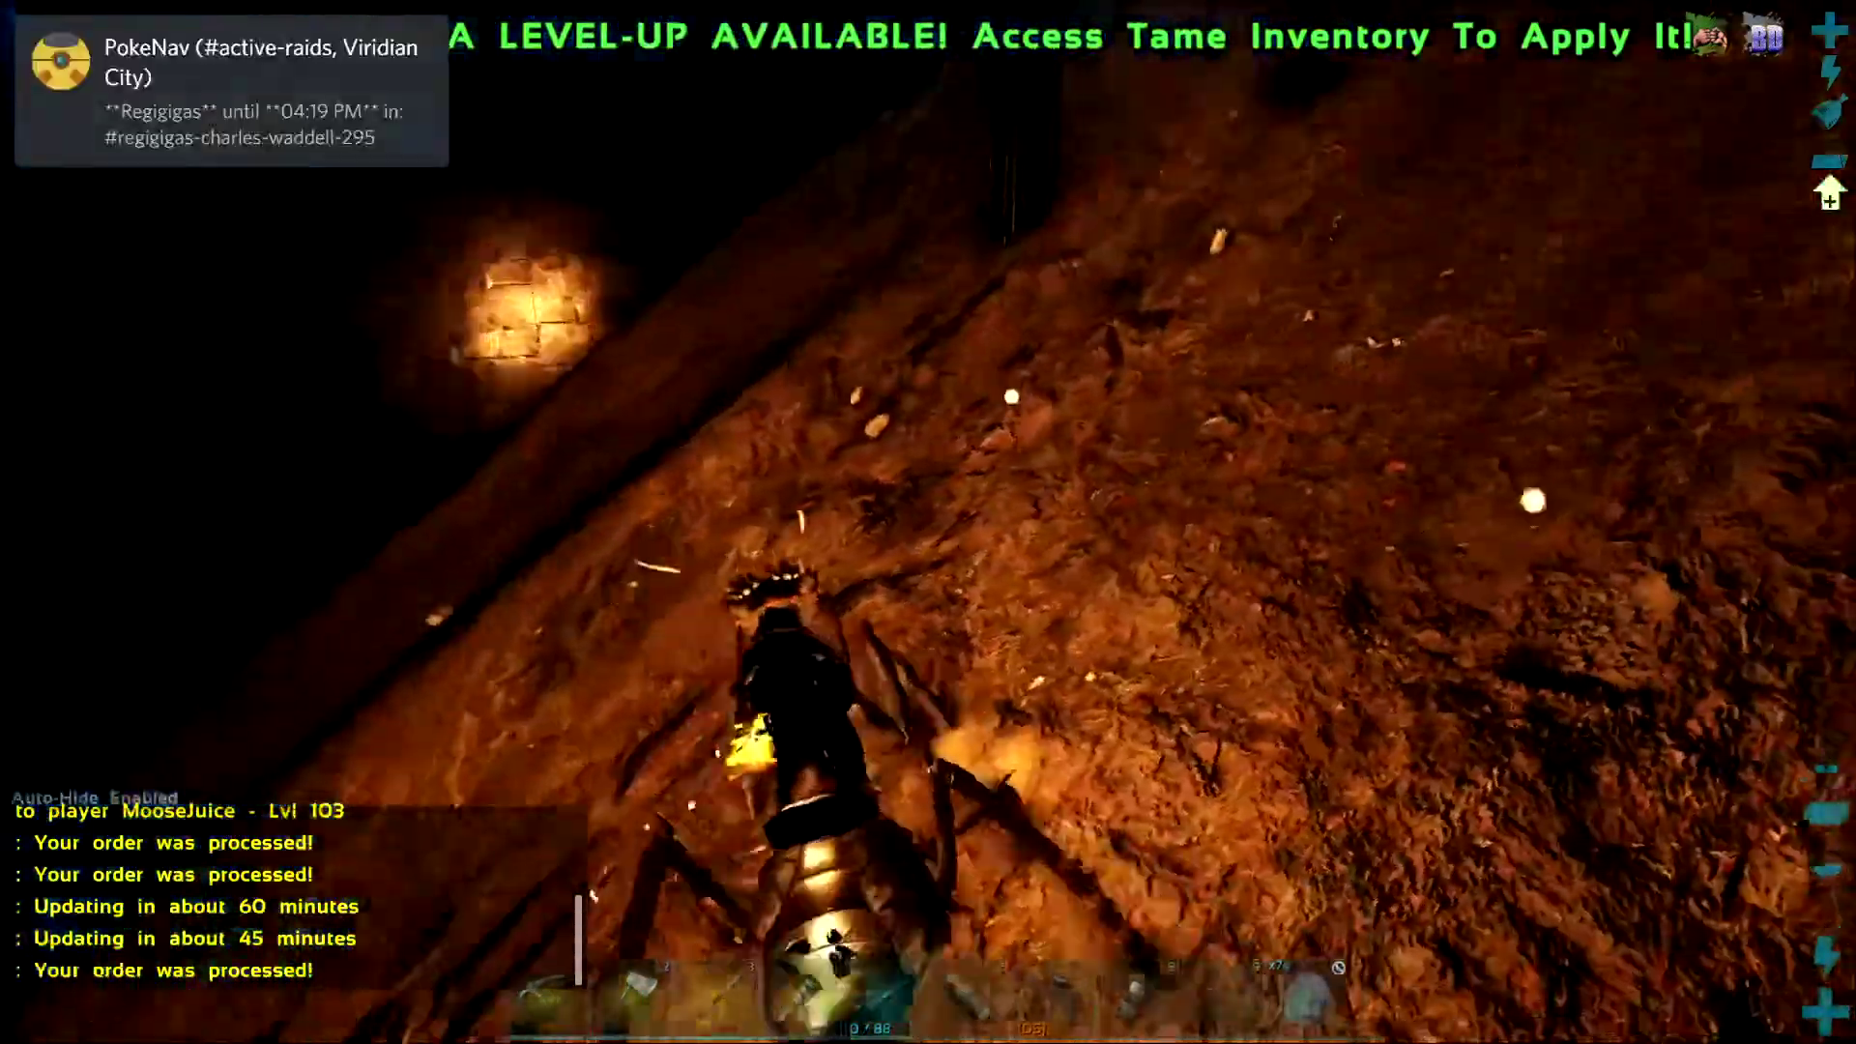
{"action": "key", "text": "e"}
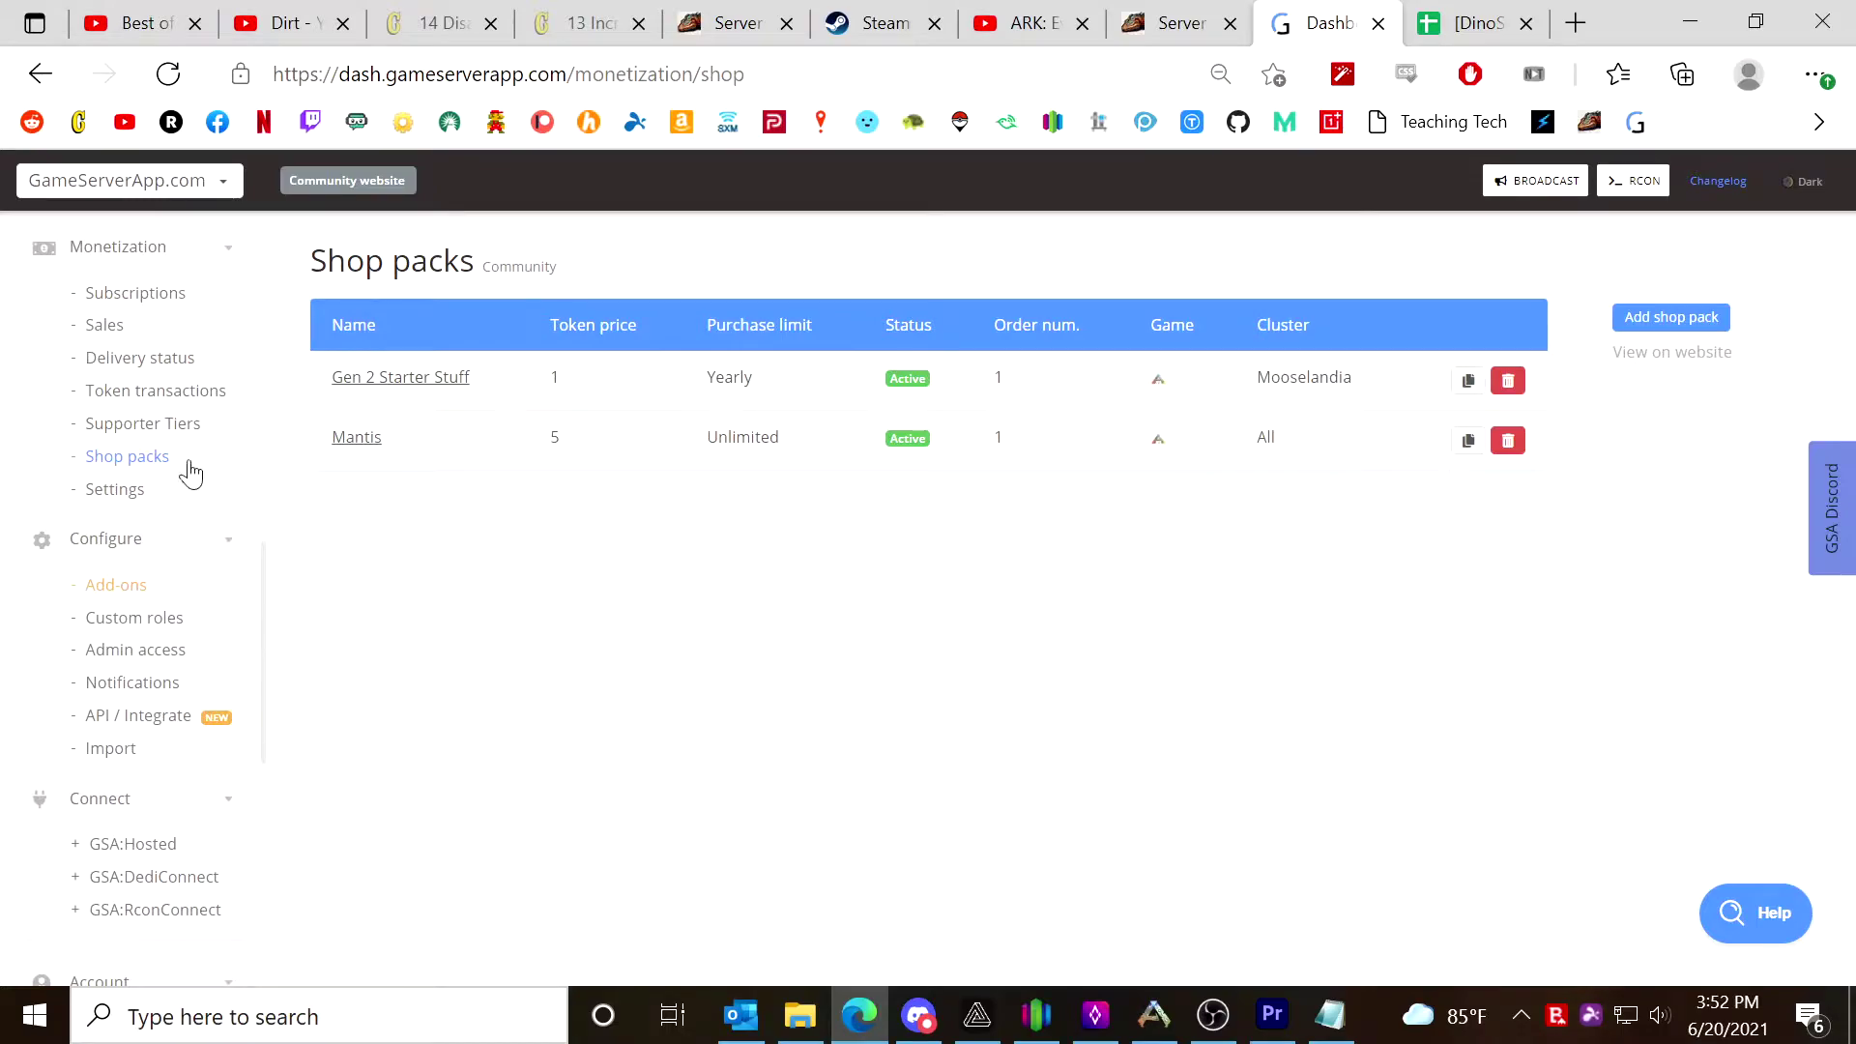
Switch to the GameServerApp dashboard in the browser and look up the monetization Sales page.
{"action": "scroll", "coordinate": [184, 493], "scroll_direction": "up", "scroll_amount": 5}
{"action": "scroll", "coordinate": [172, 532], "scroll_direction": "down", "scroll_amount": 2}
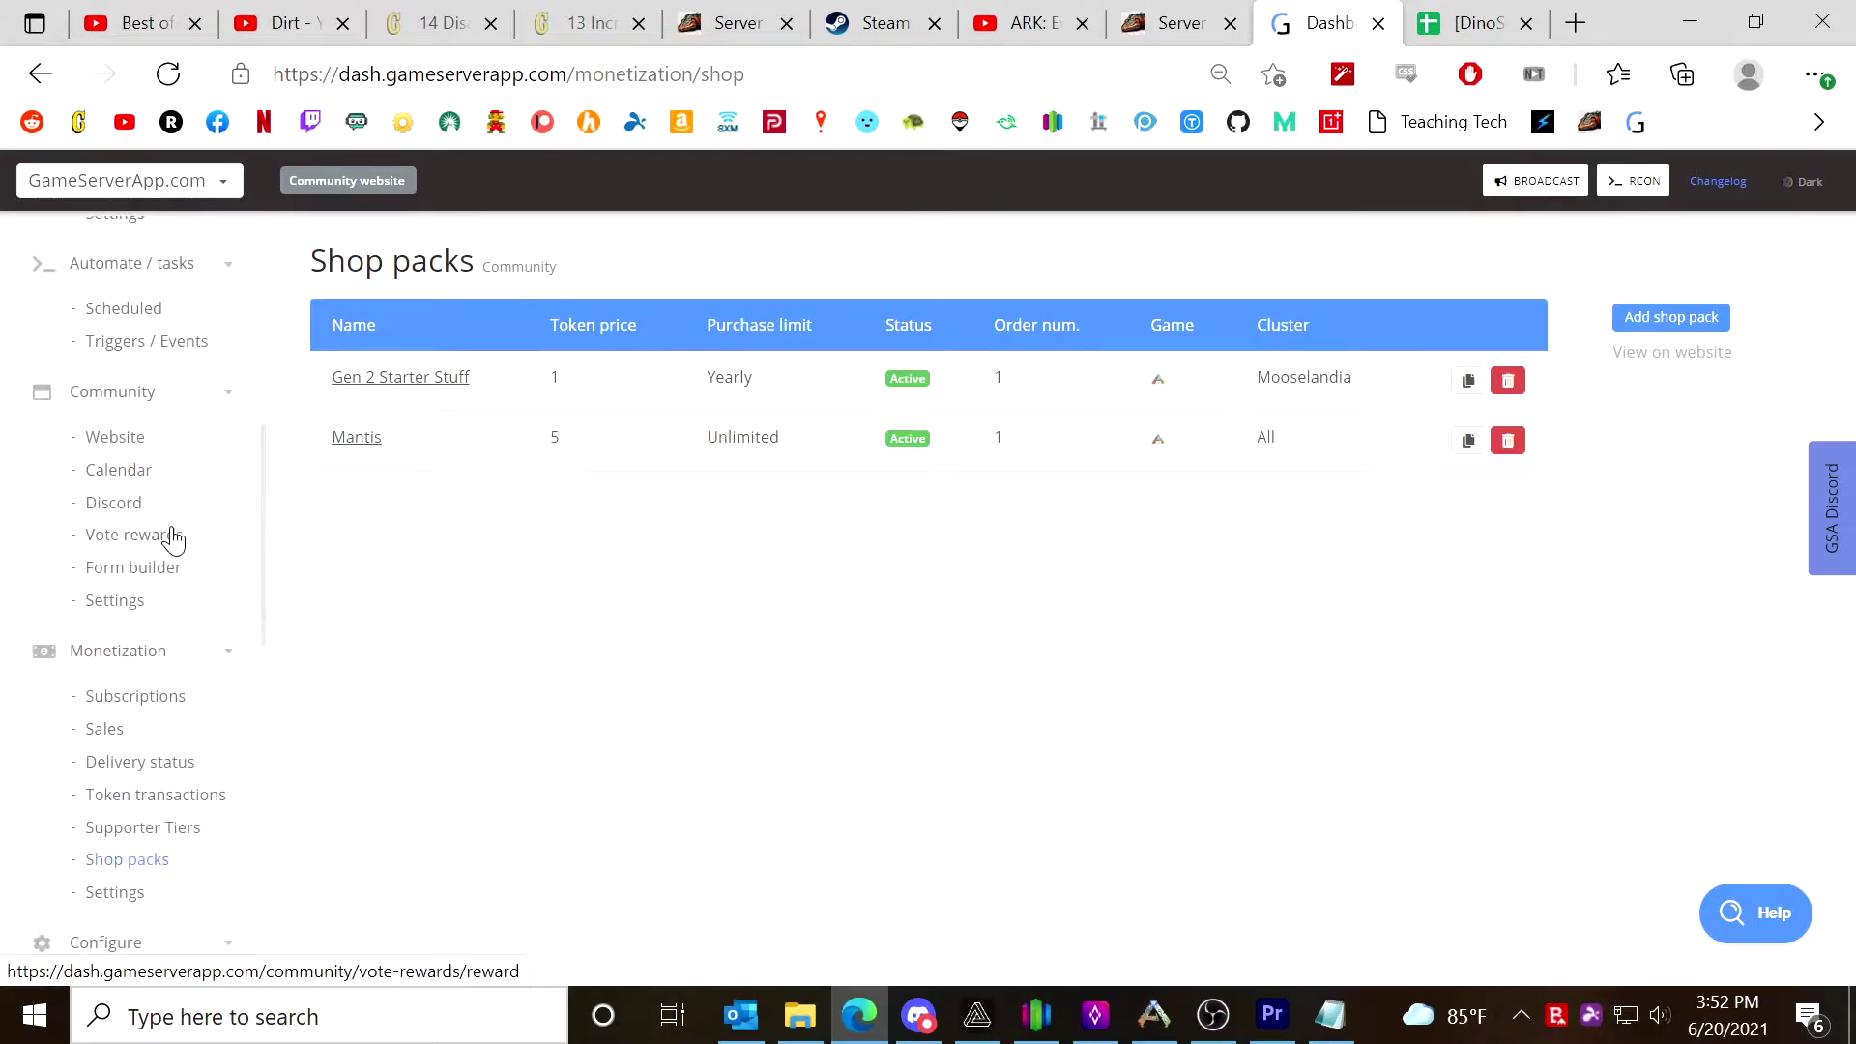
{"action": "scroll", "coordinate": [172, 544], "scroll_direction": "down", "scroll_amount": 1}
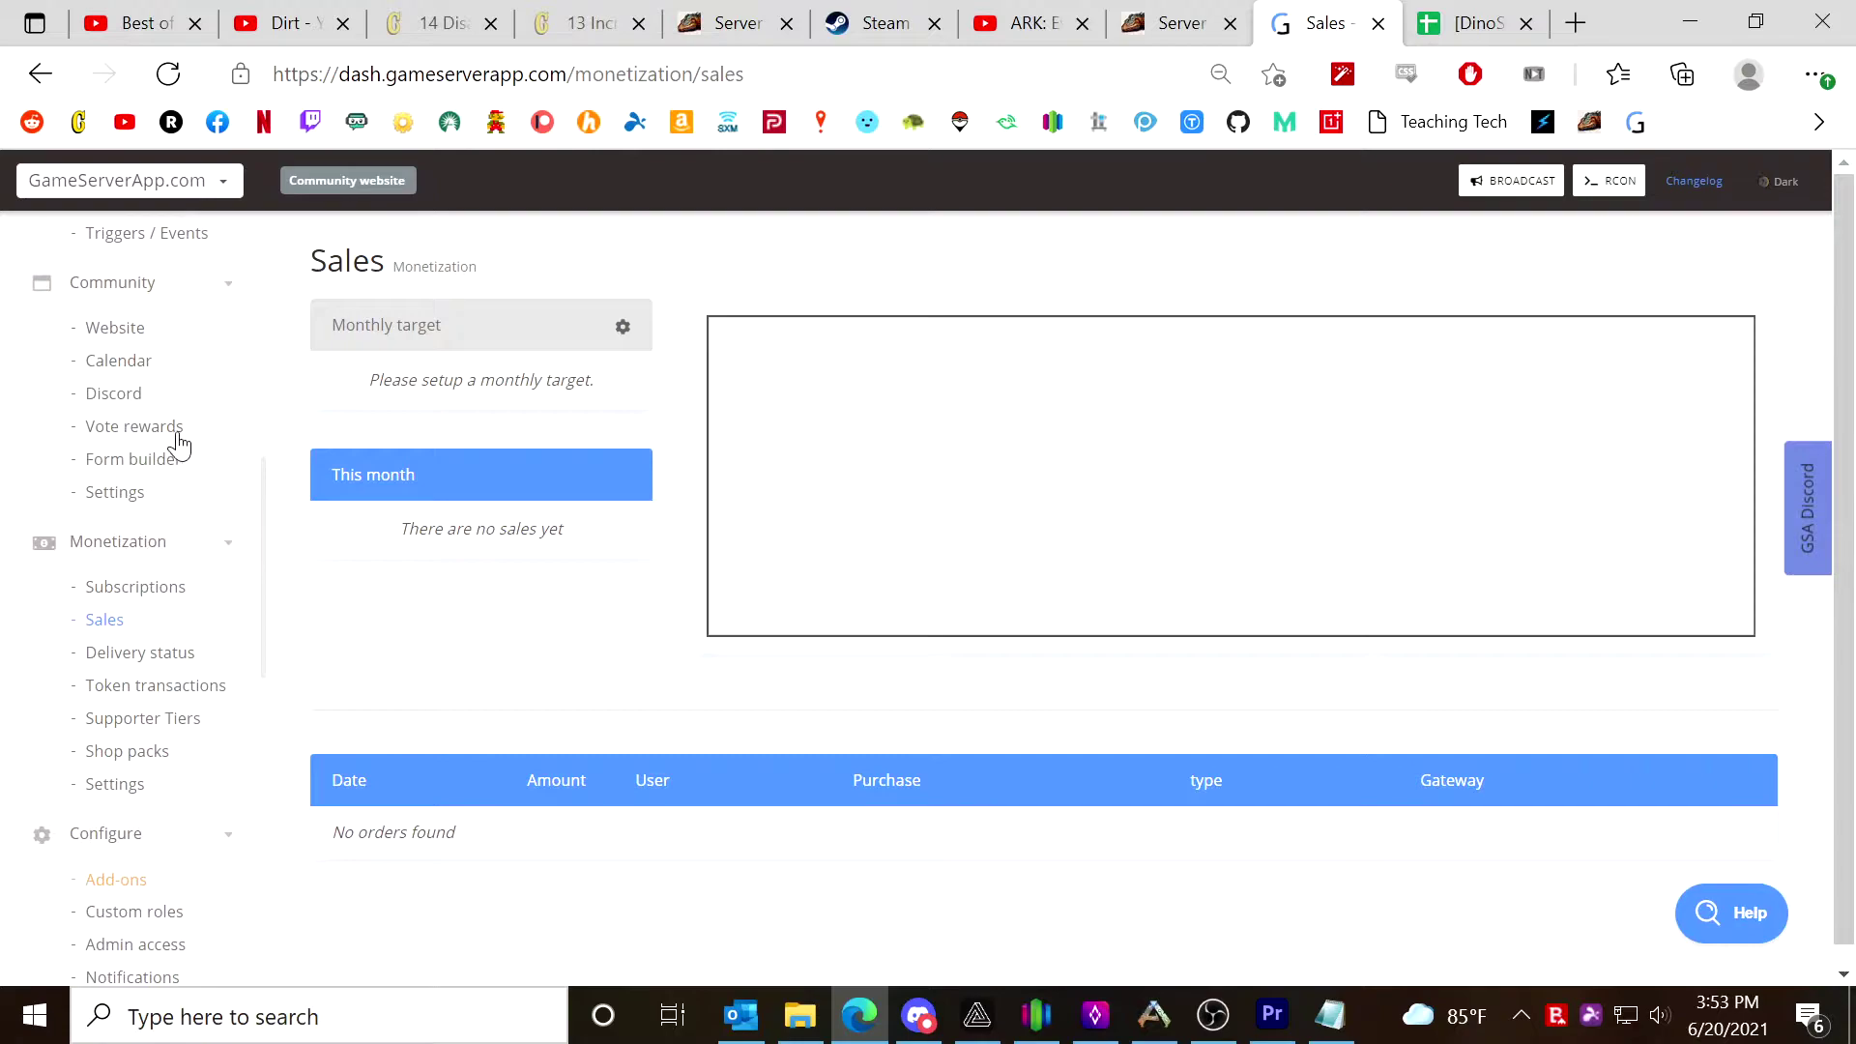
Return to the in-game token shop in ARK, and view the community website's supporter tiers in the browser.
{"action": "left_click", "coordinate": [1157, 1015]}
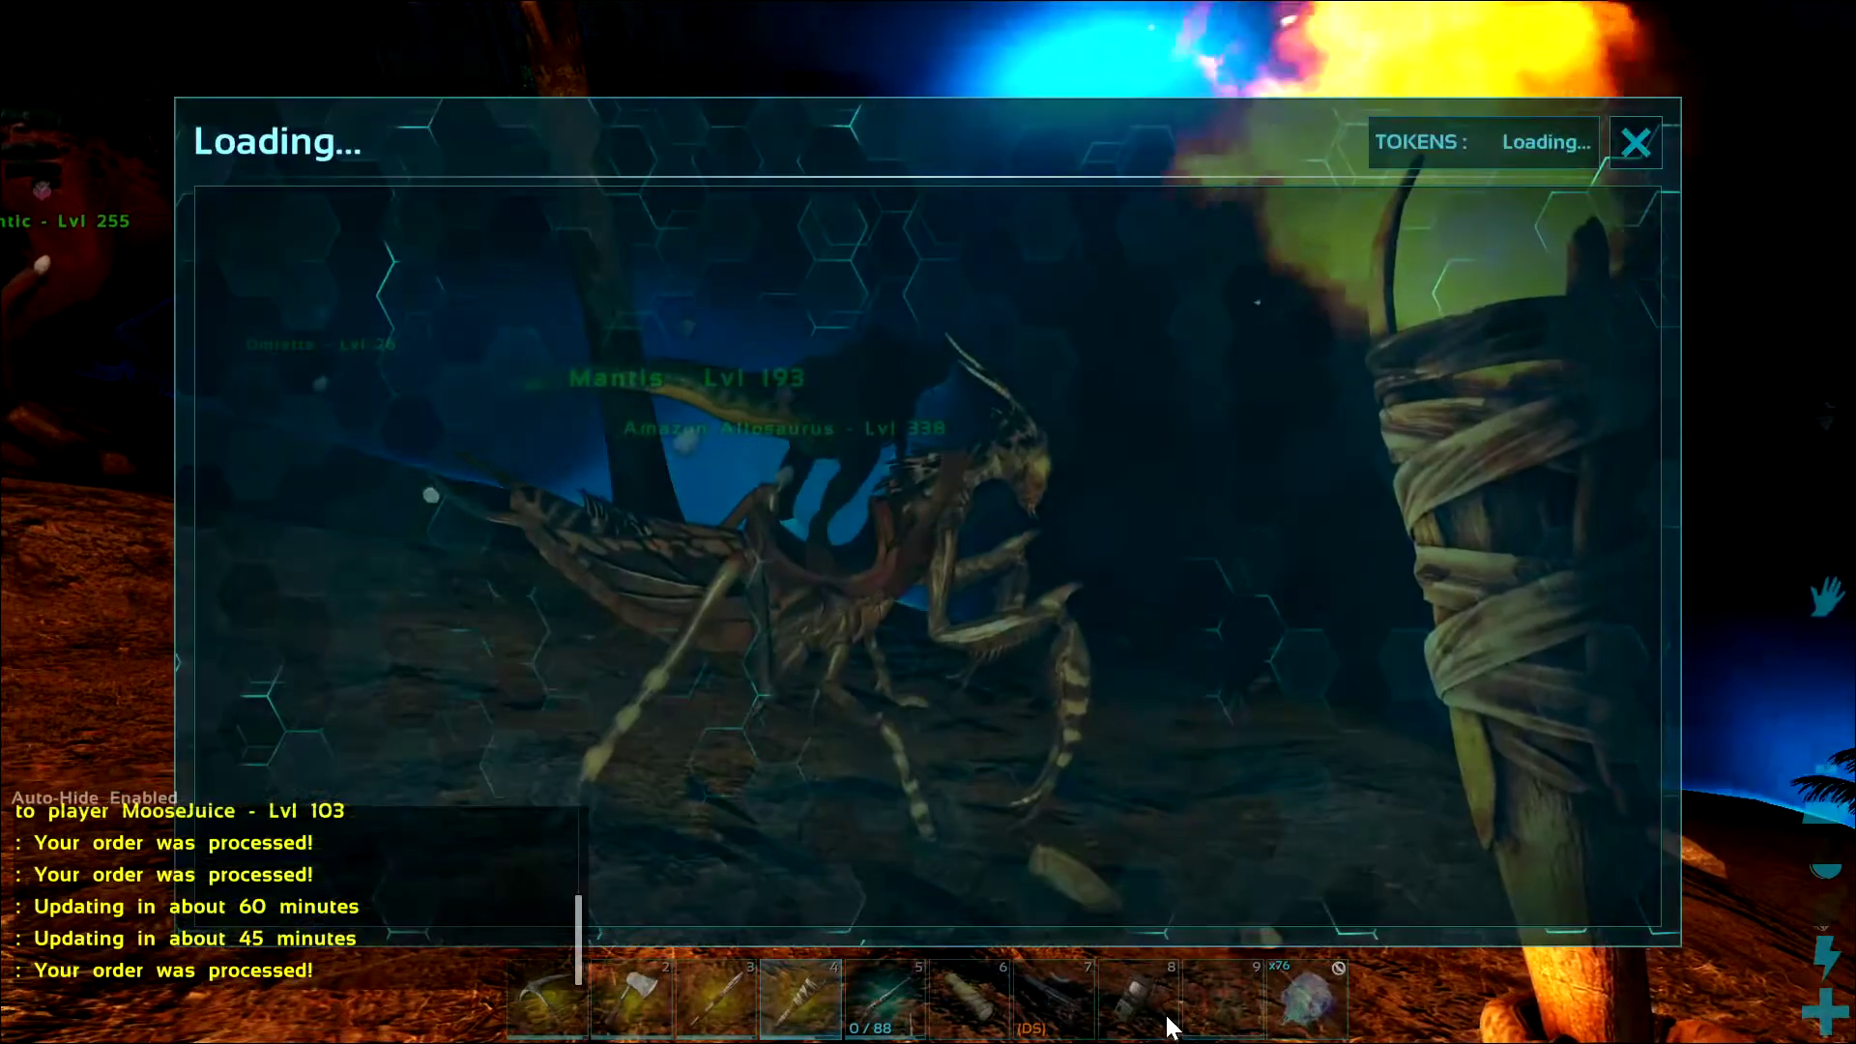
{"action": "key", "text": "alt+Tab"}
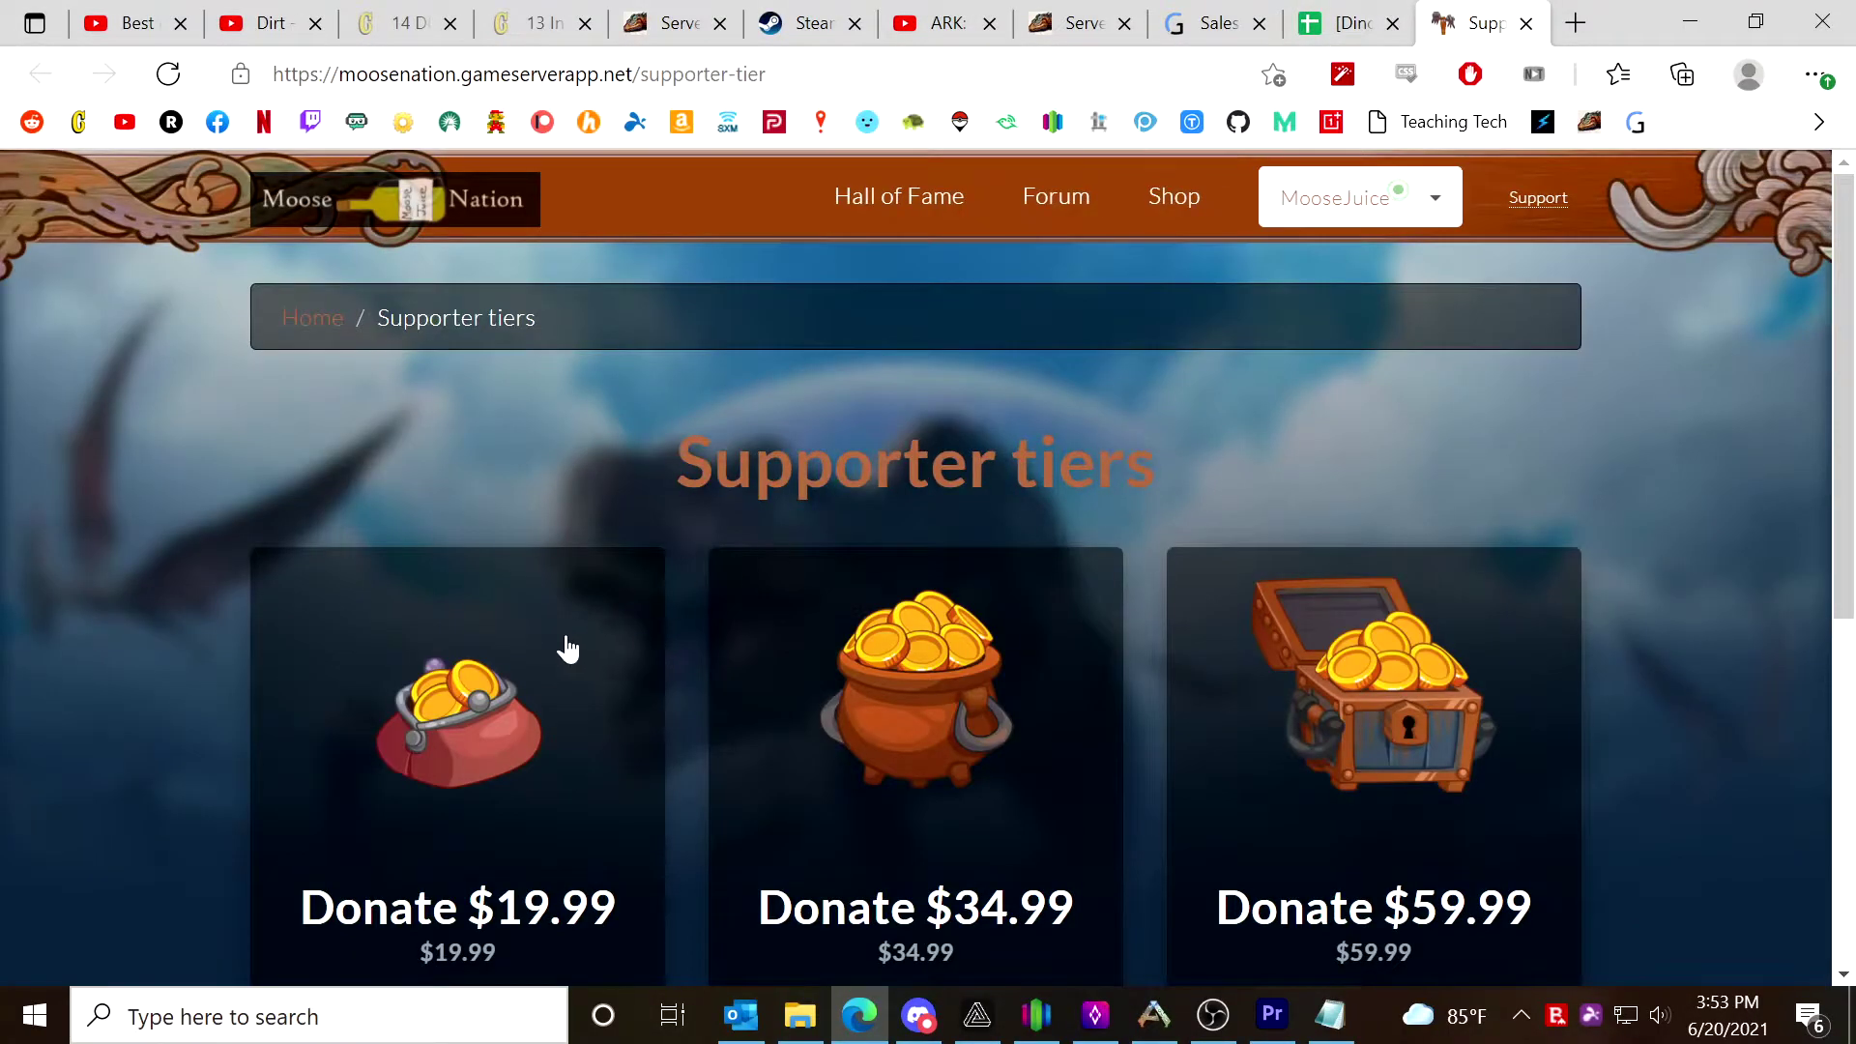
{"action": "scroll", "coordinate": [662, 694], "scroll_direction": "down", "scroll_amount": 3}
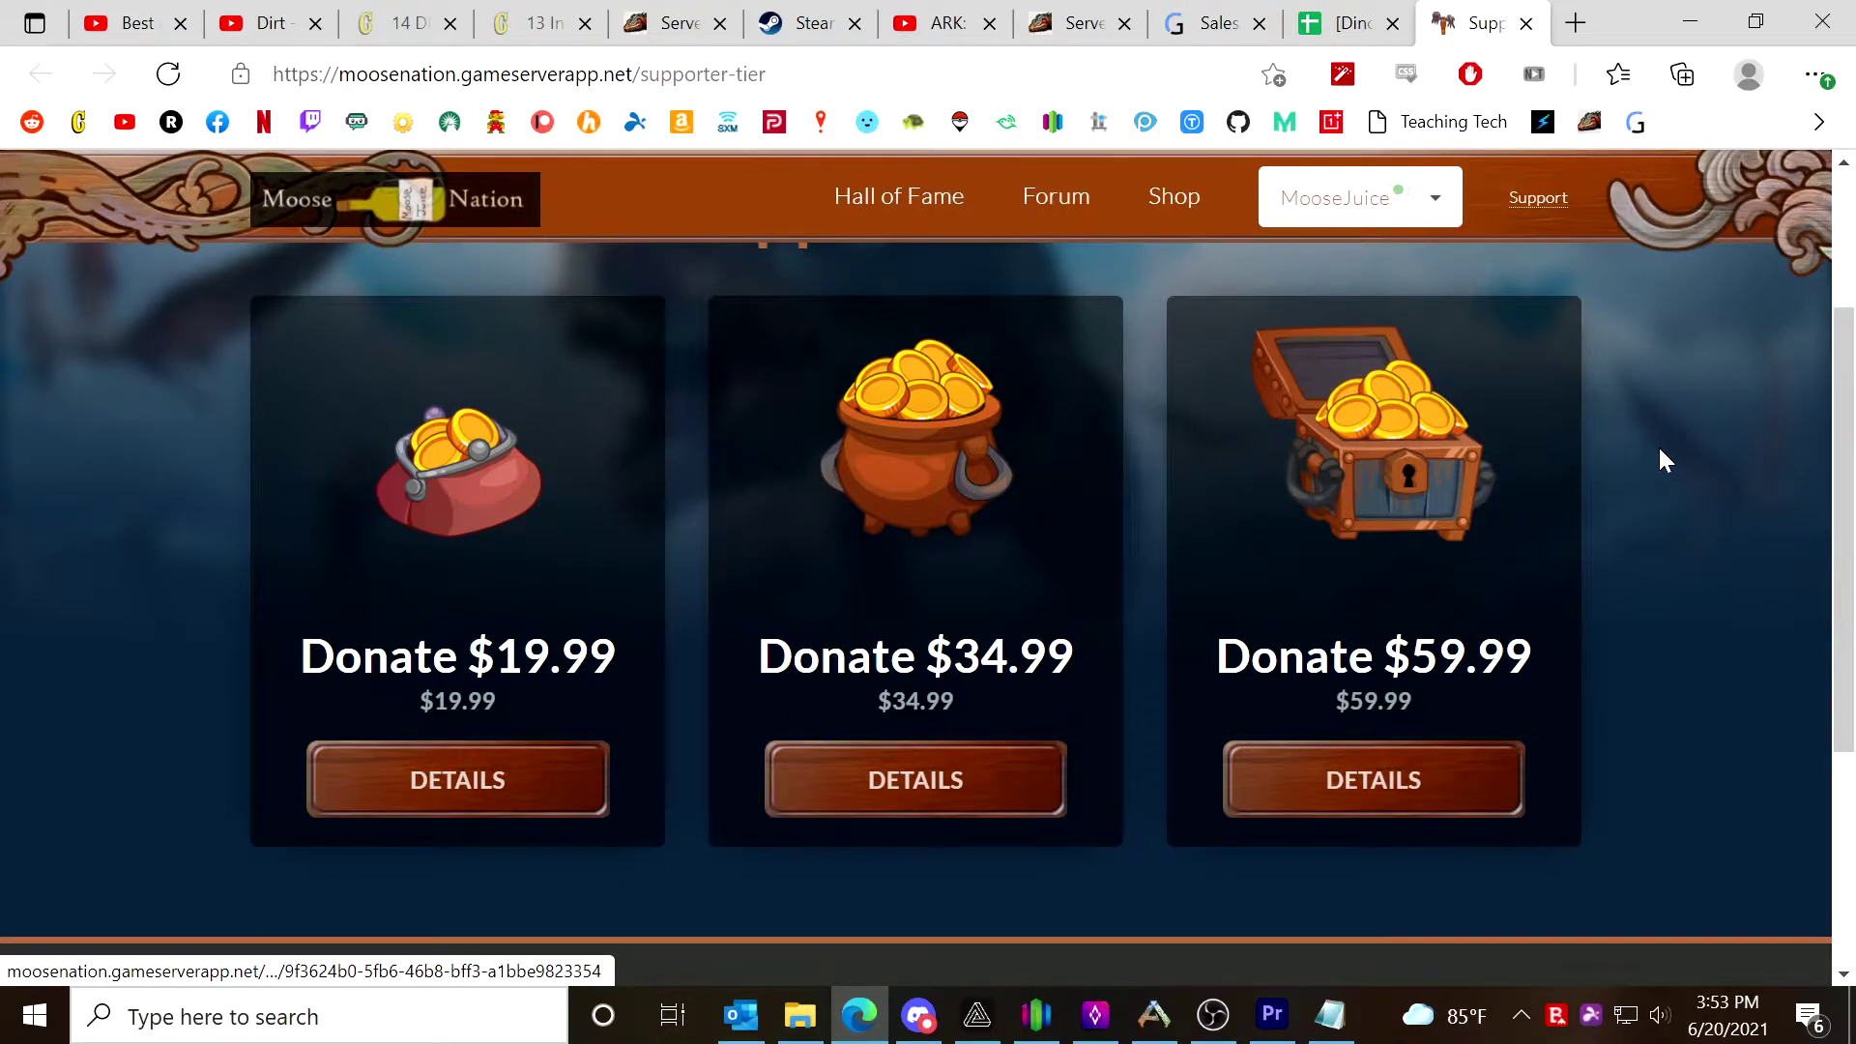
{"action": "scroll", "coordinate": [1596, 522], "scroll_direction": "up", "scroll_amount": 3}
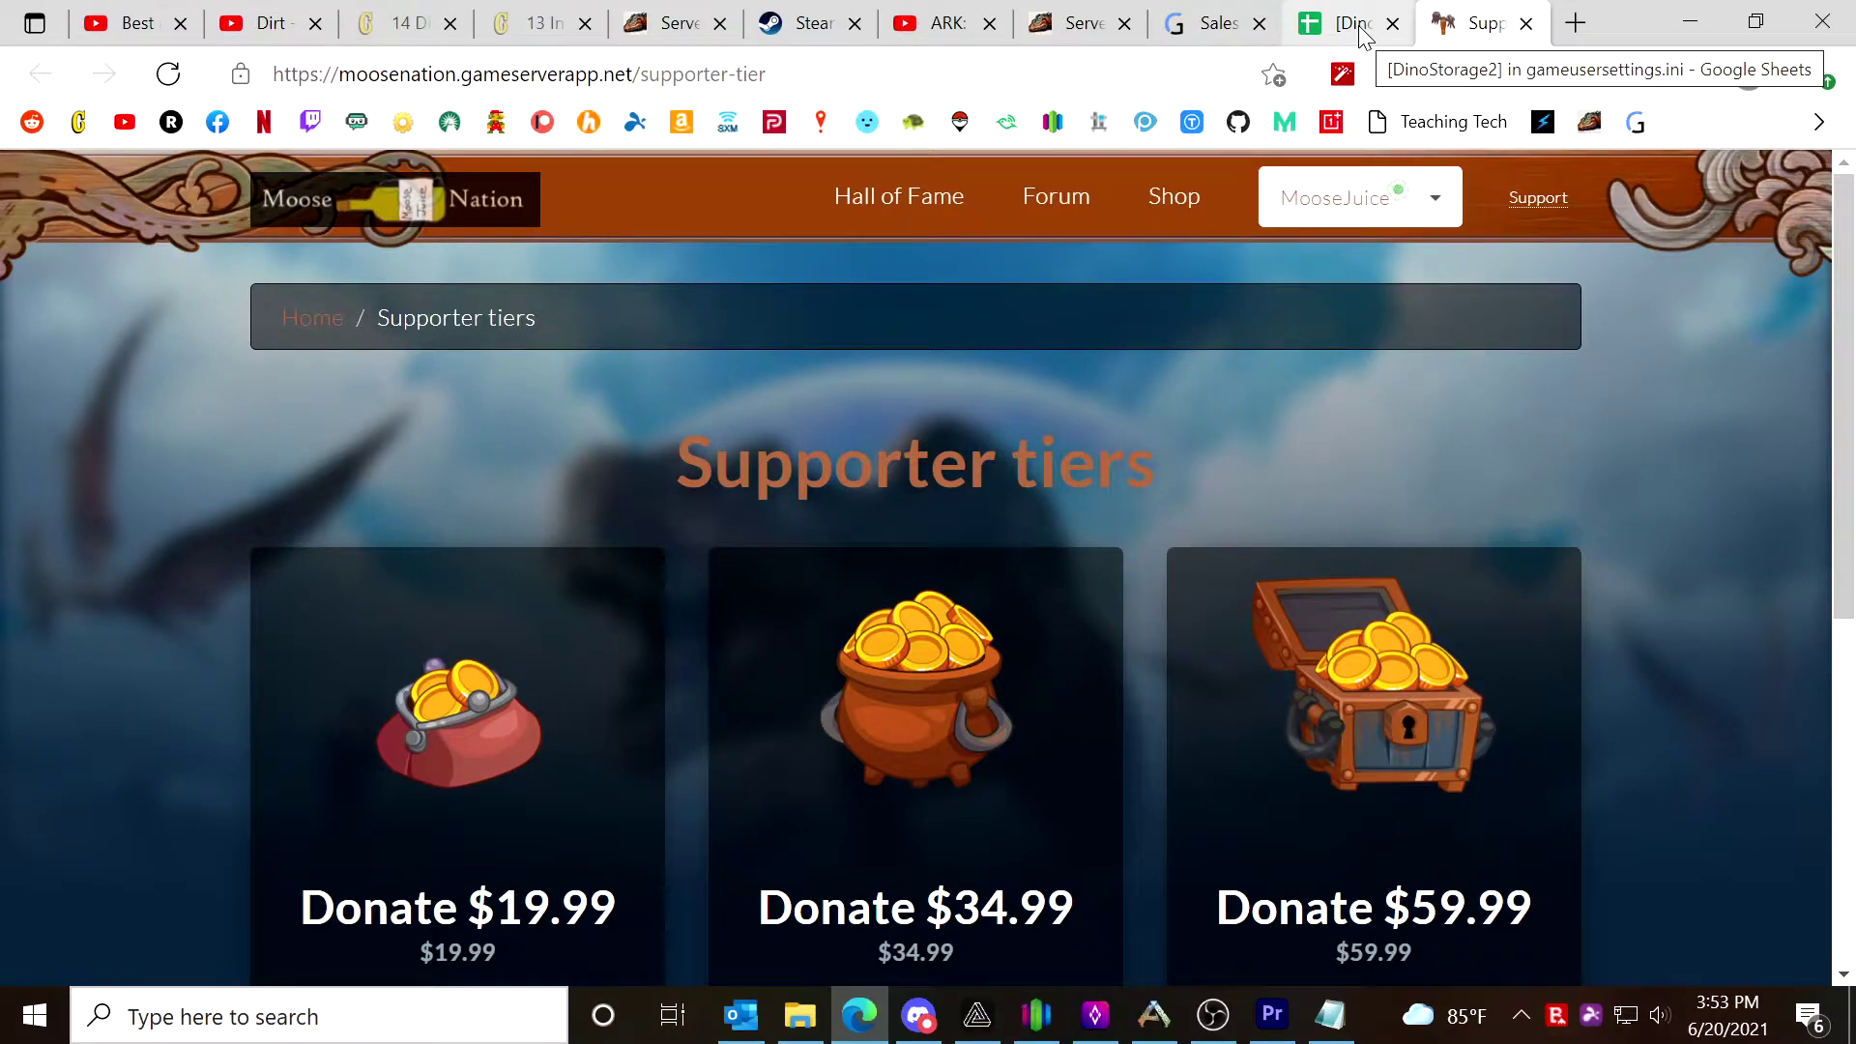
Go back to the GameServerApp dashboard and view the voting sites available under vote rewards.
{"action": "left_click", "coordinate": [1359, 27]}
{"action": "left_click", "coordinate": [1214, 26]}
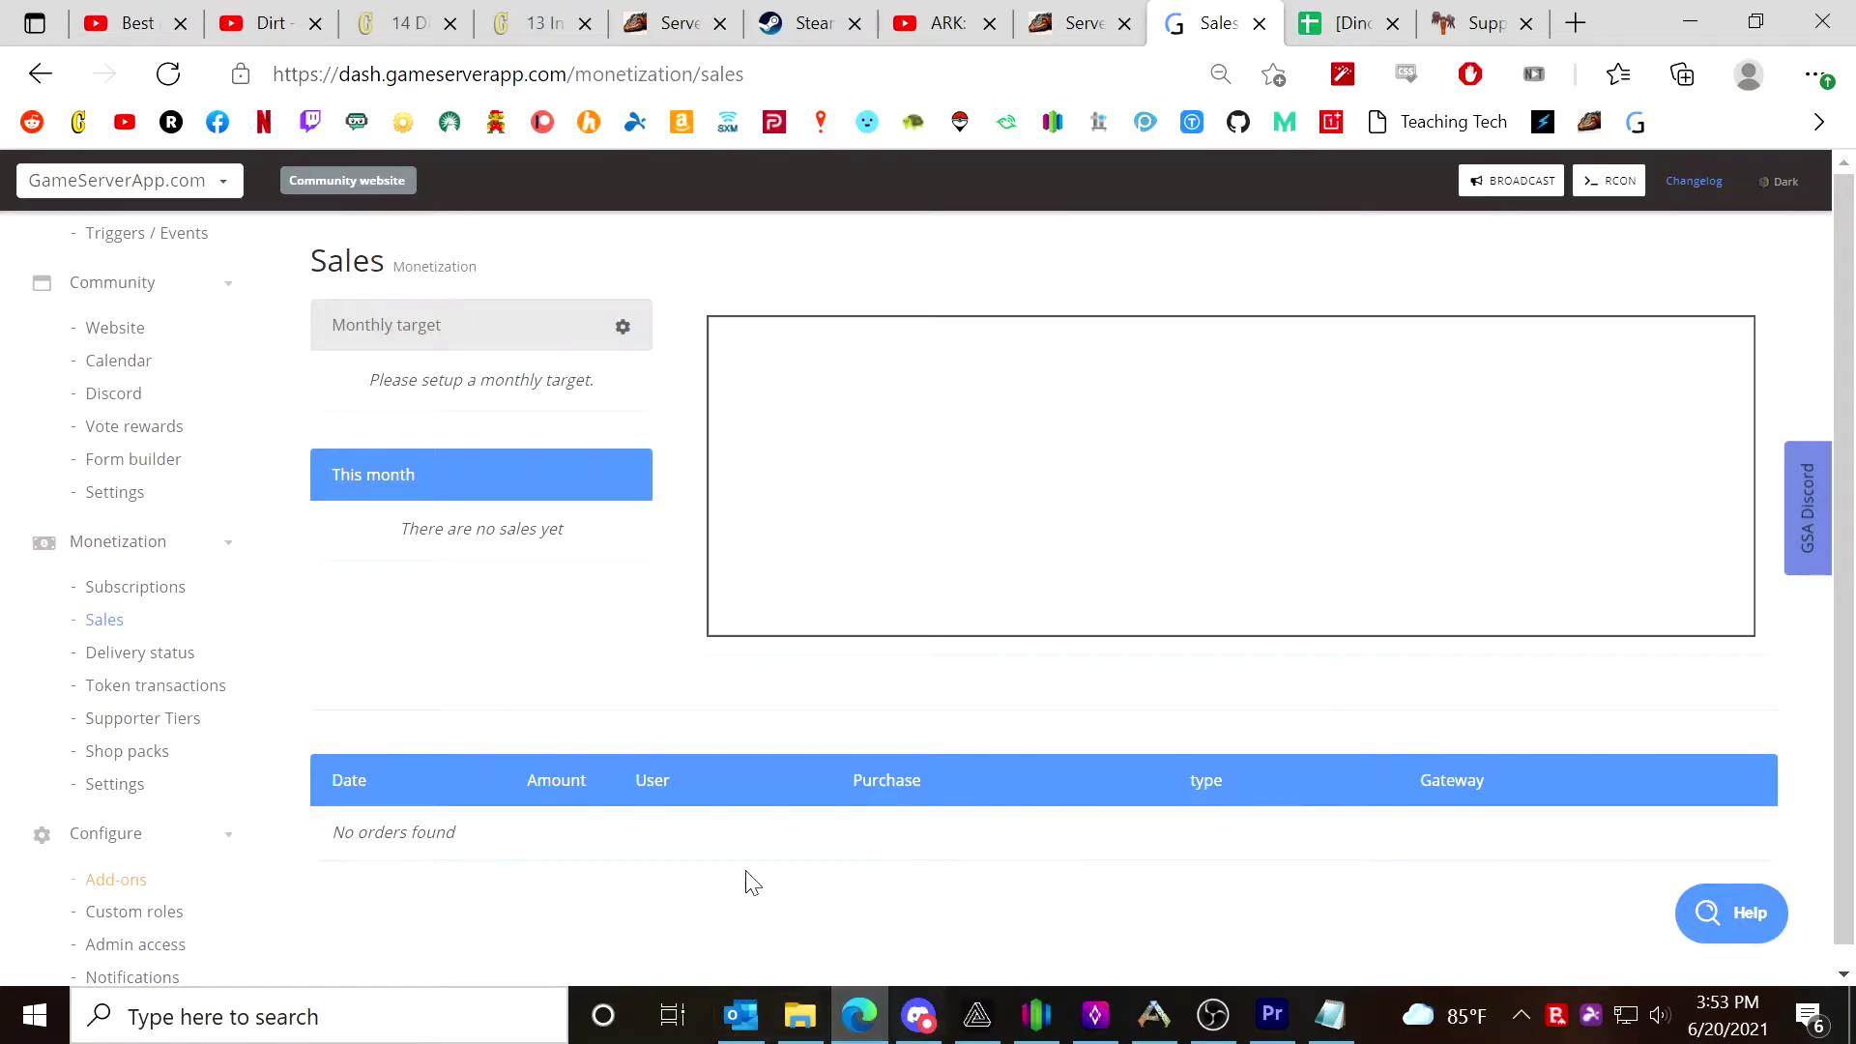
{"action": "scroll", "coordinate": [189, 571], "scroll_direction": "down", "scroll_amount": 5}
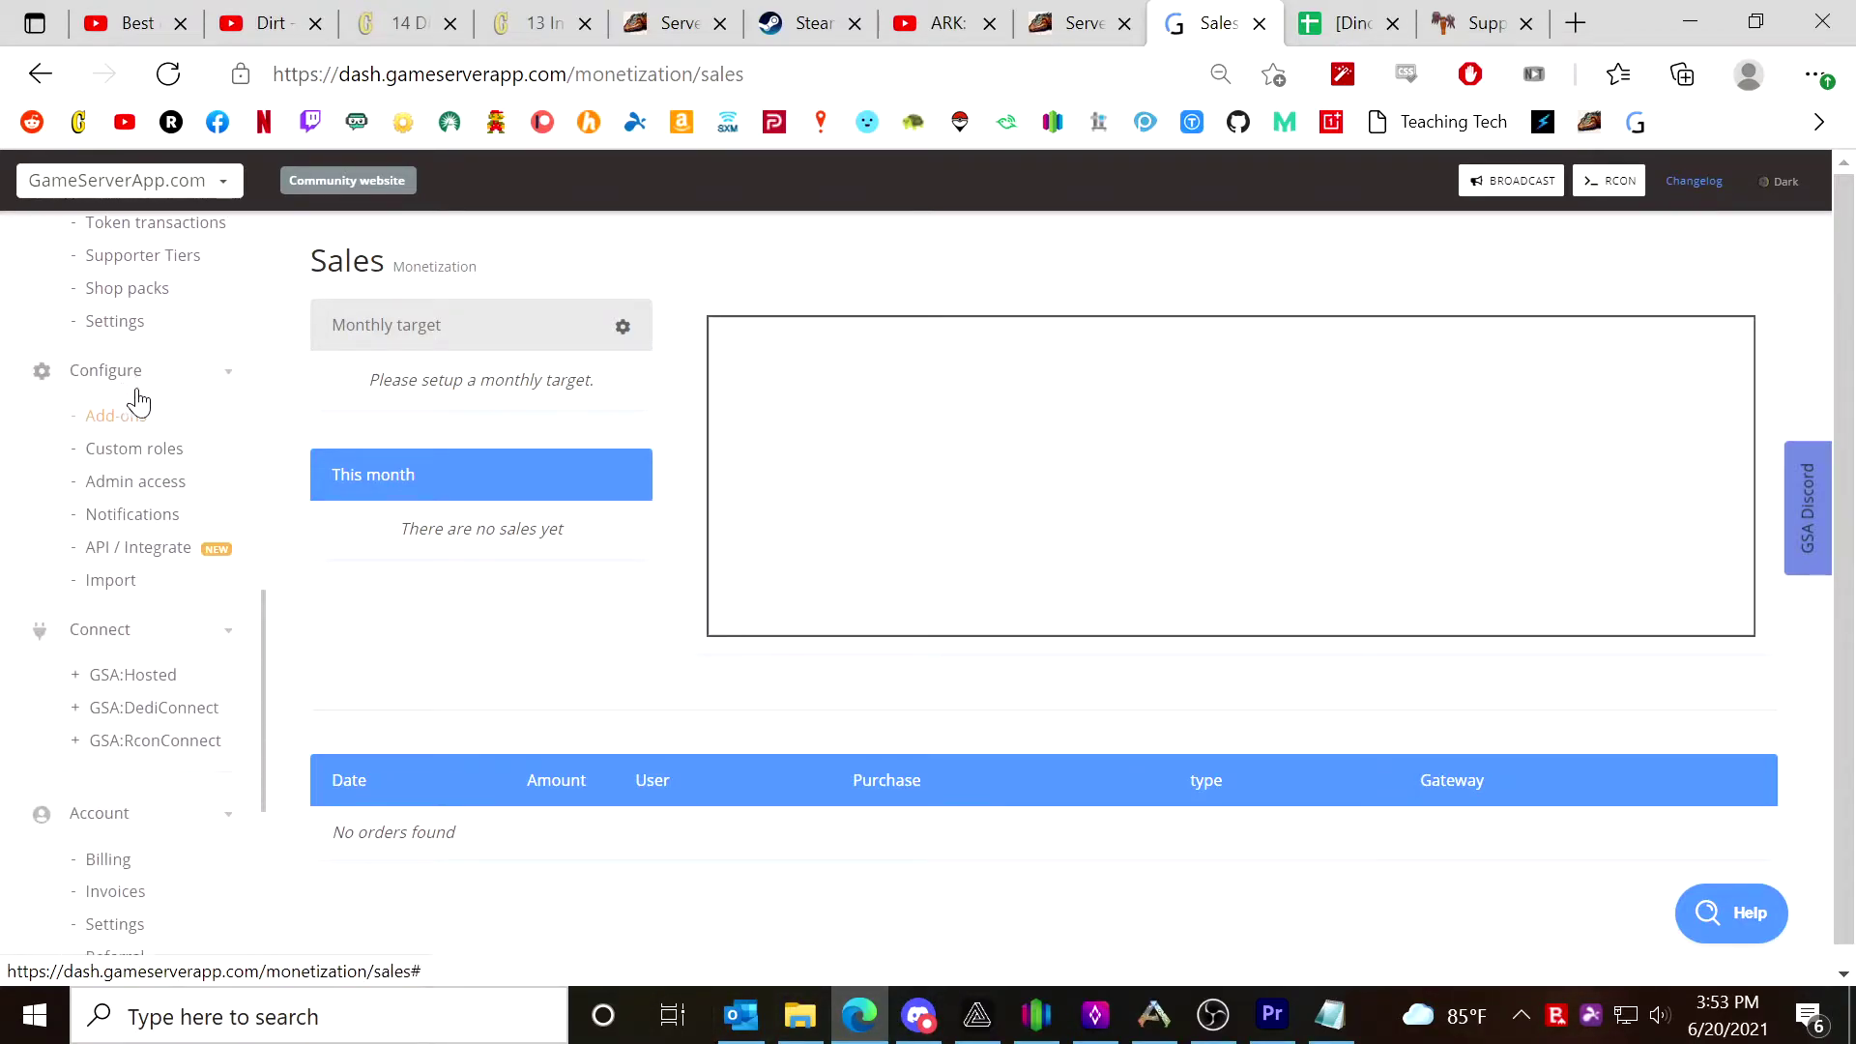
{"action": "scroll", "coordinate": [136, 393], "scroll_direction": "up", "scroll_amount": 4}
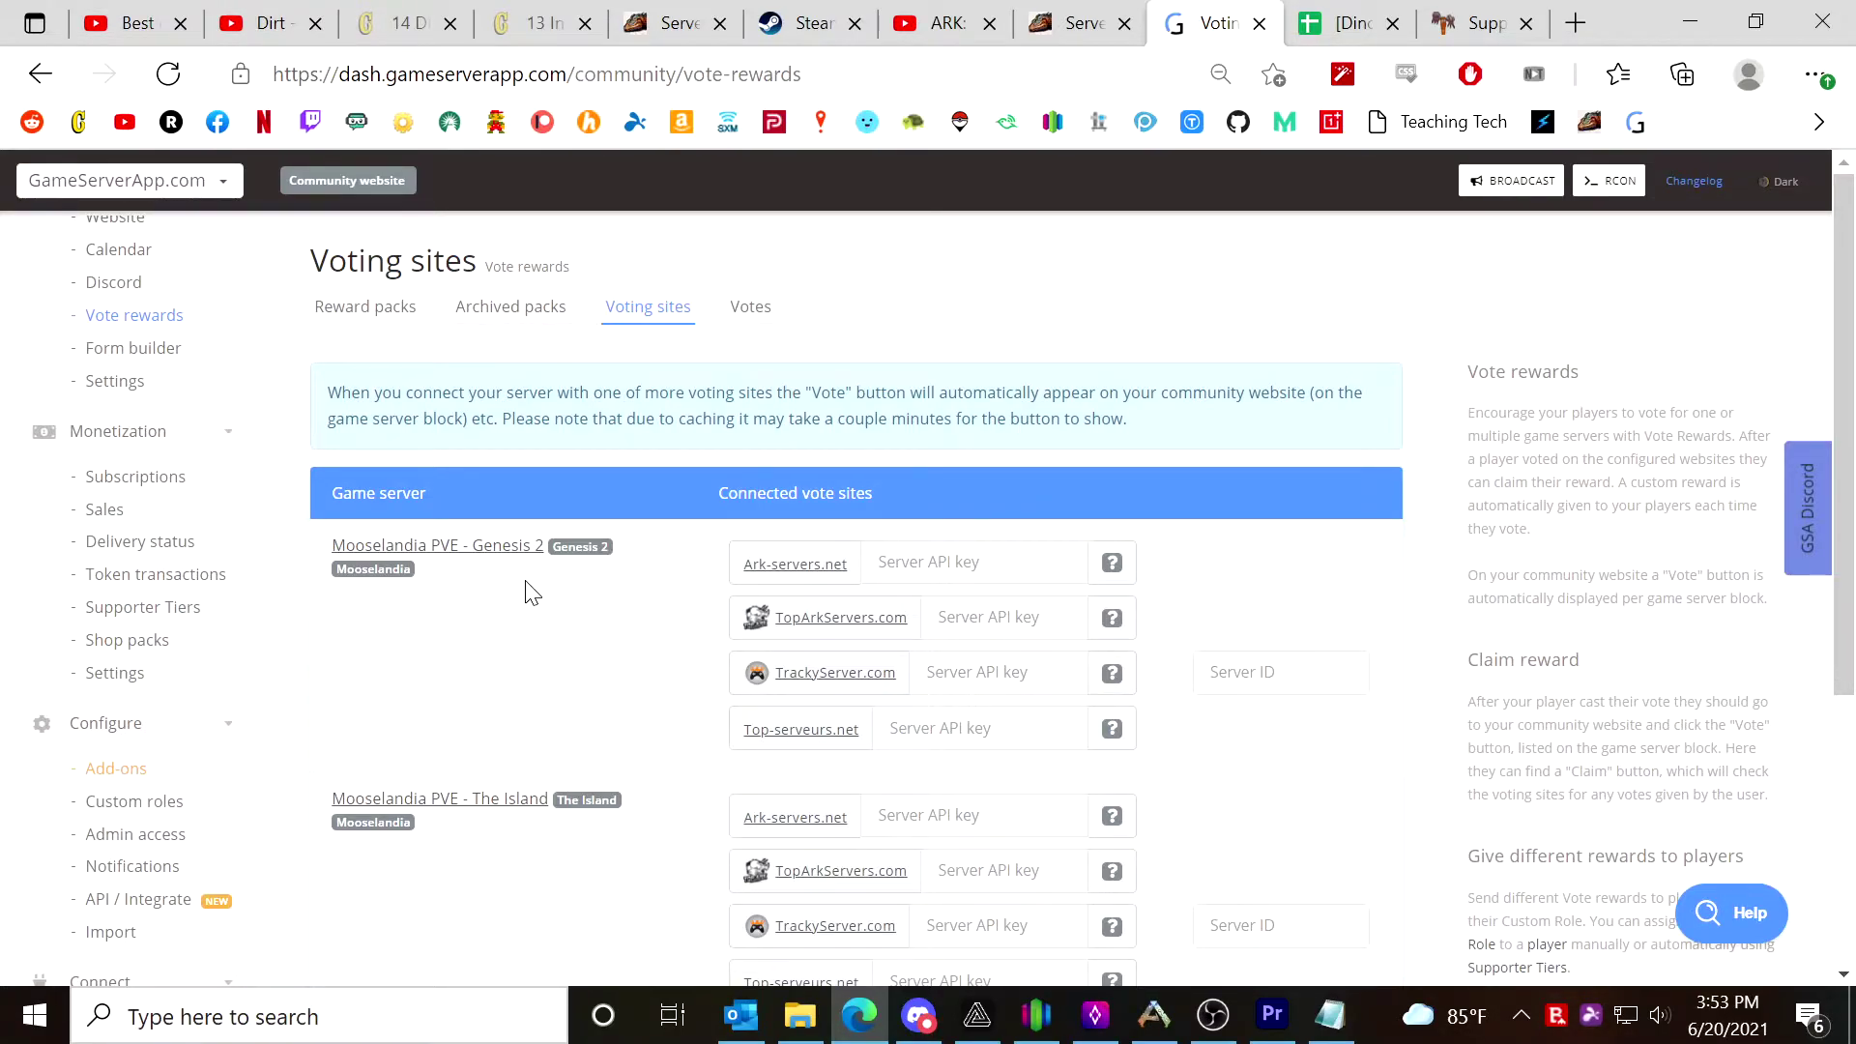
{"action": "scroll", "coordinate": [160, 657], "scroll_direction": "down", "scroll_amount": 2}
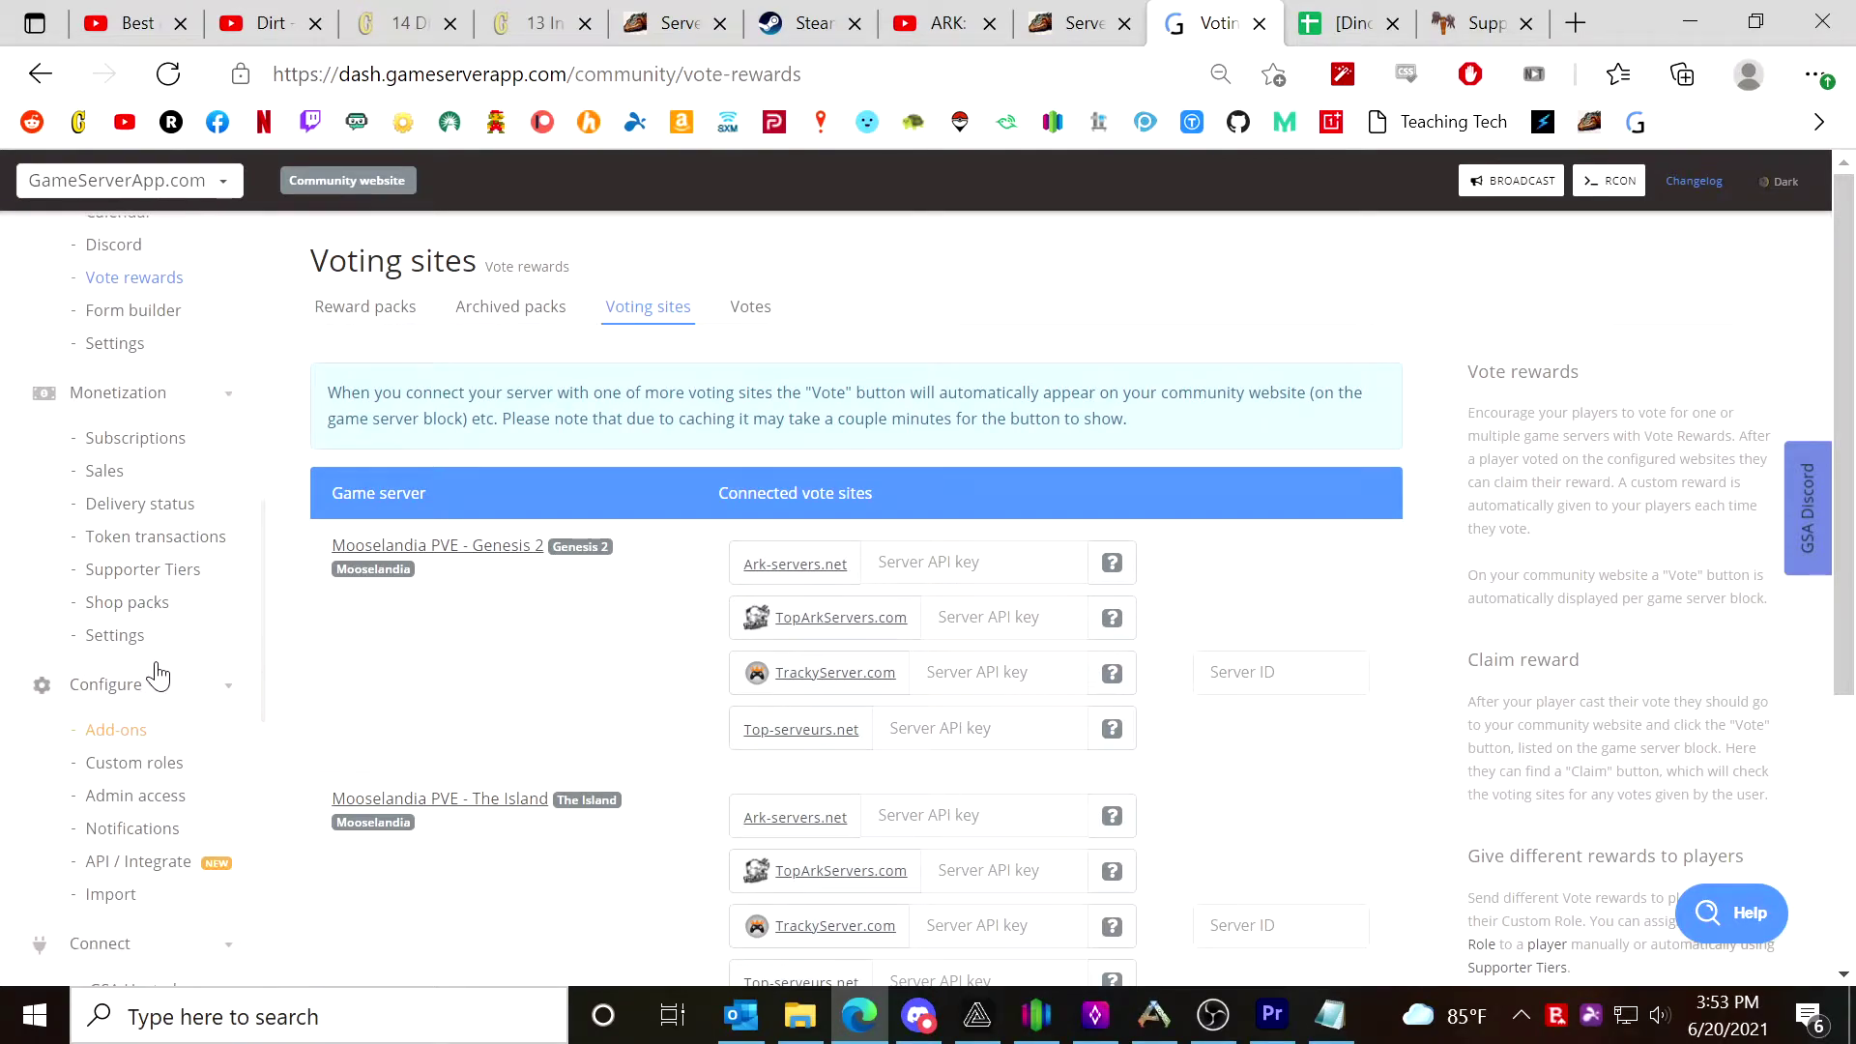
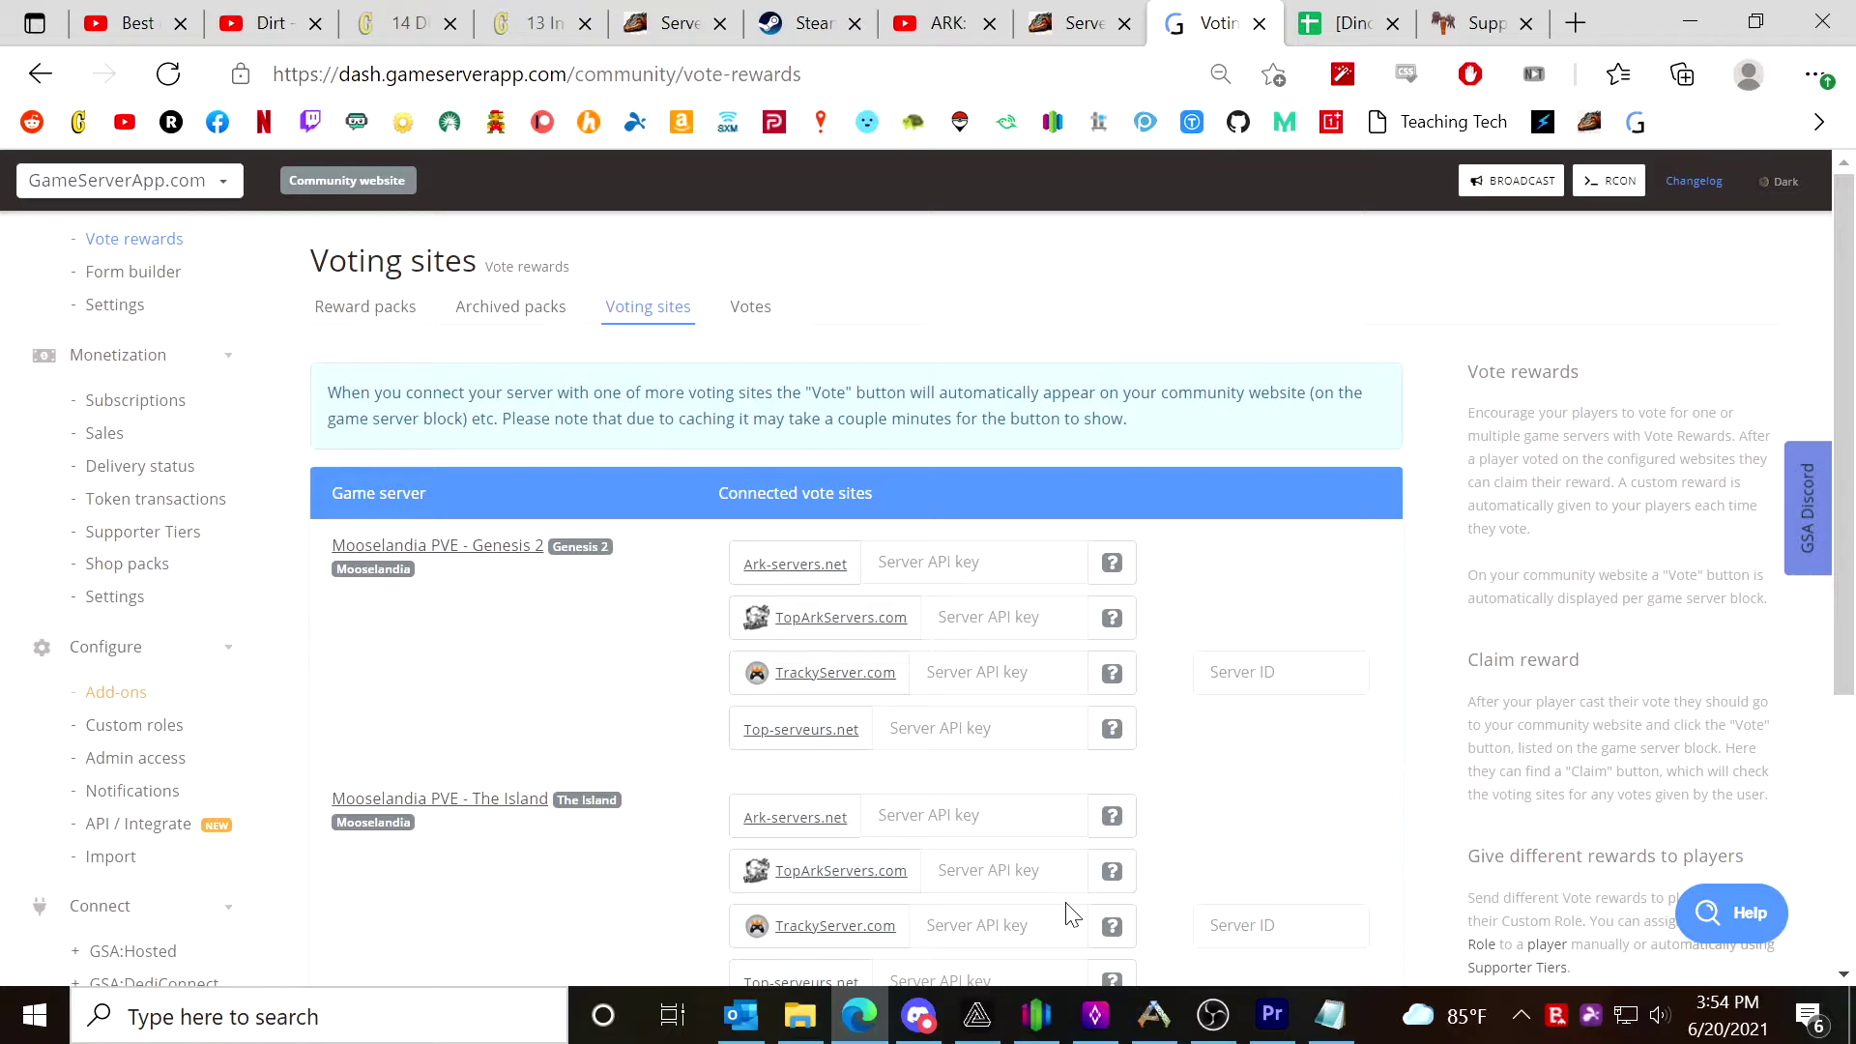
Switch to Beacon and look through the Mooselandia project's loot drops around the Giganotosaurus entry and its Meat Bag item set.
{"action": "left_click", "coordinate": [1095, 1017]}
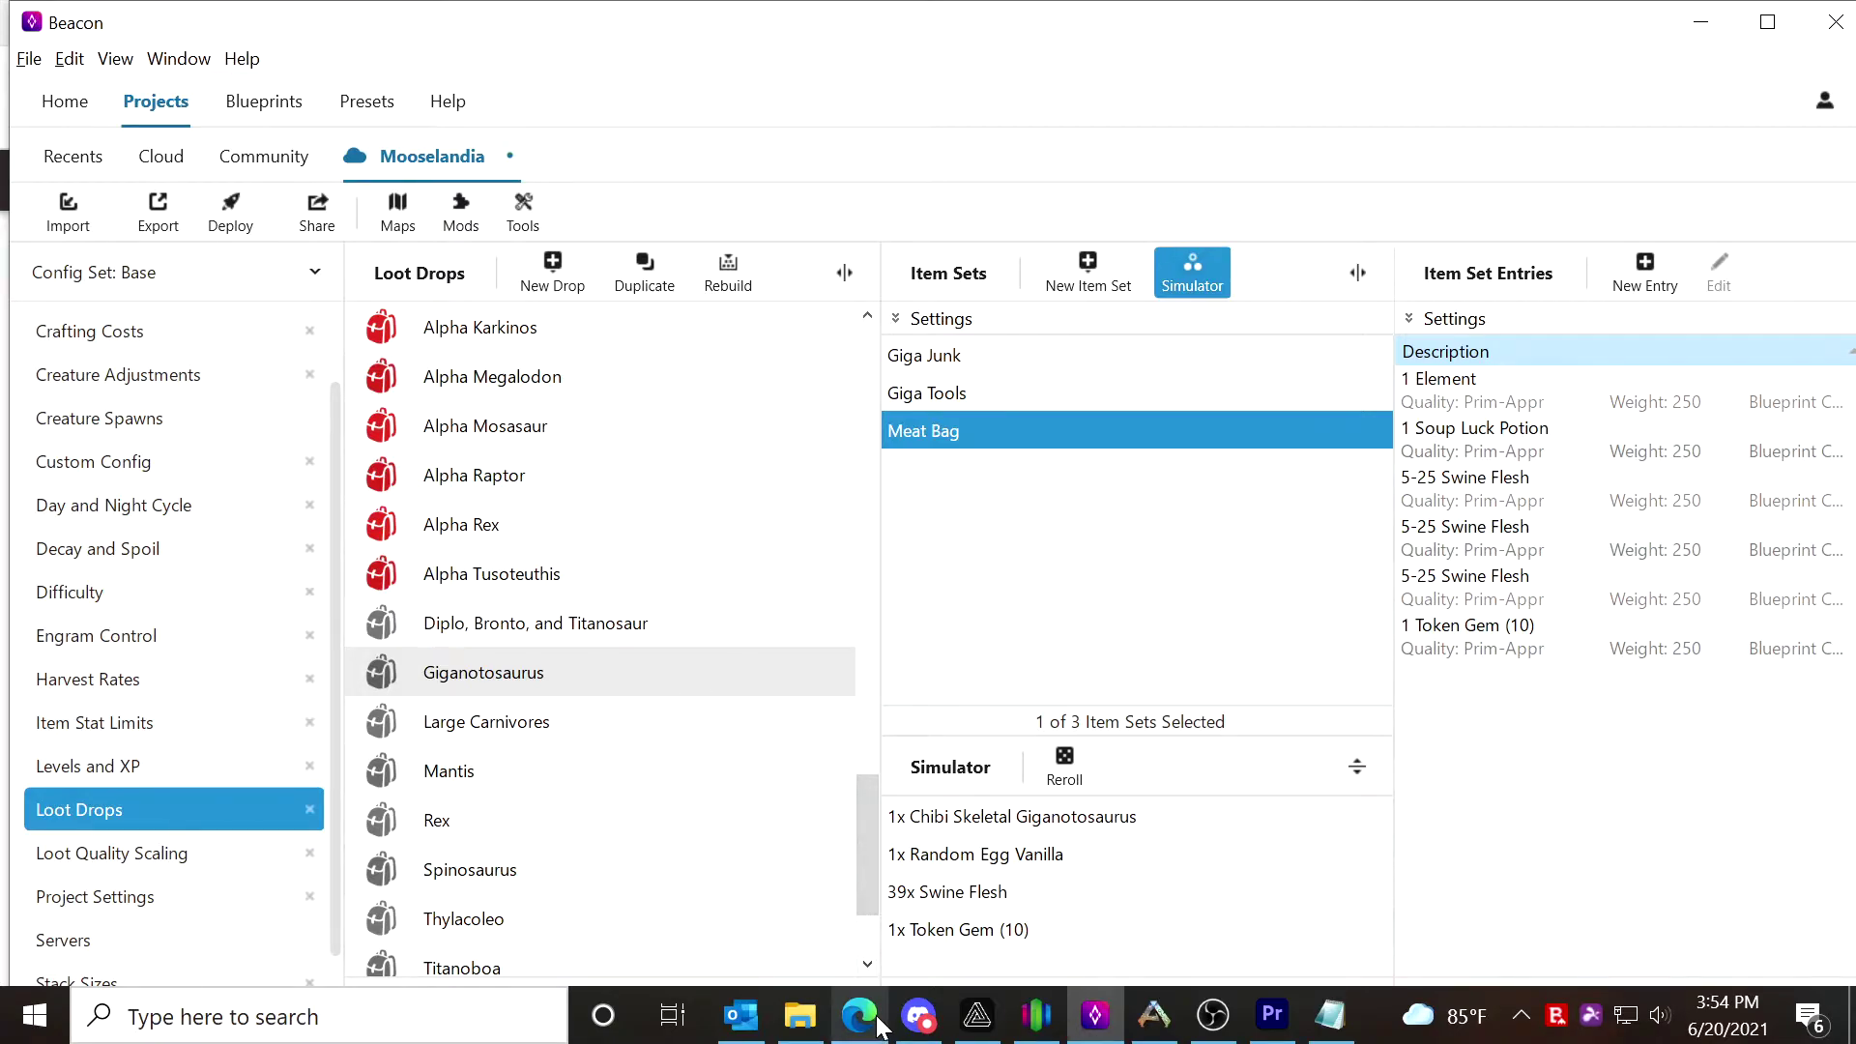
{"action": "mouse_move", "coordinate": [882, 1024]}
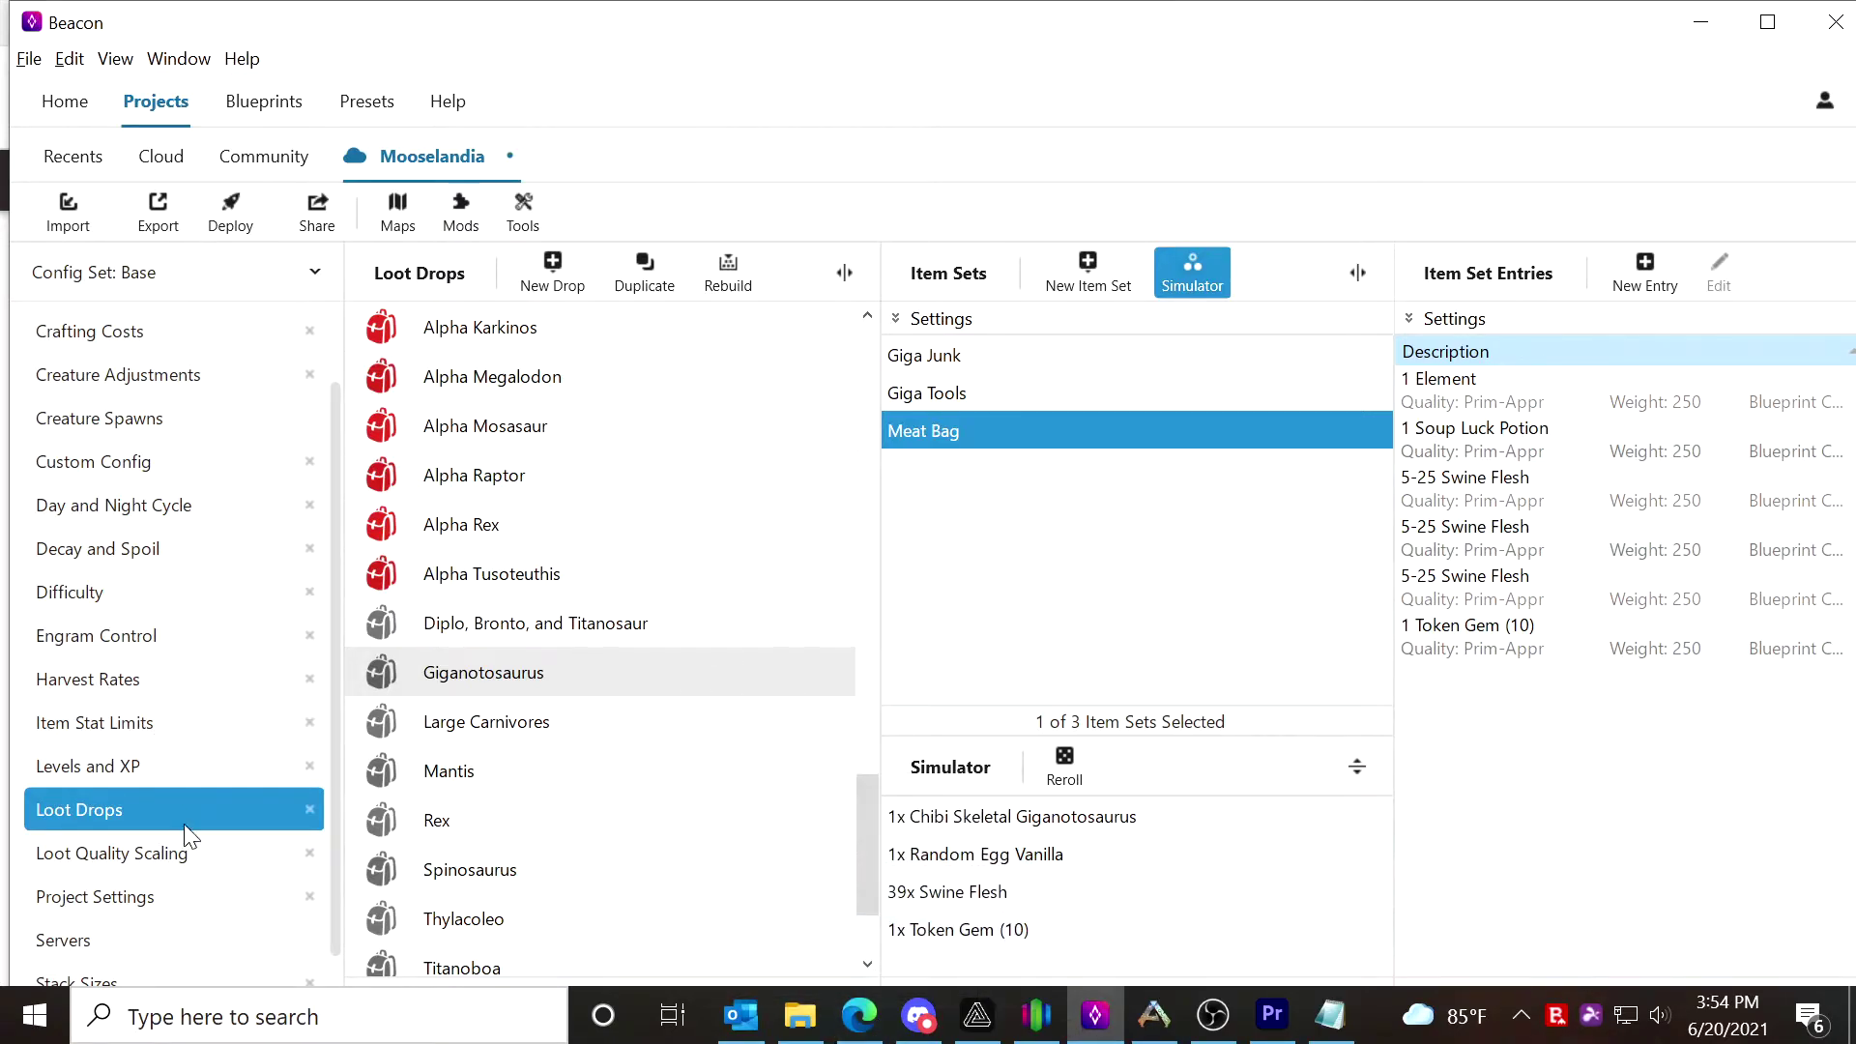
{"action": "scroll", "coordinate": [464, 648], "scroll_direction": "up", "scroll_amount": 10}
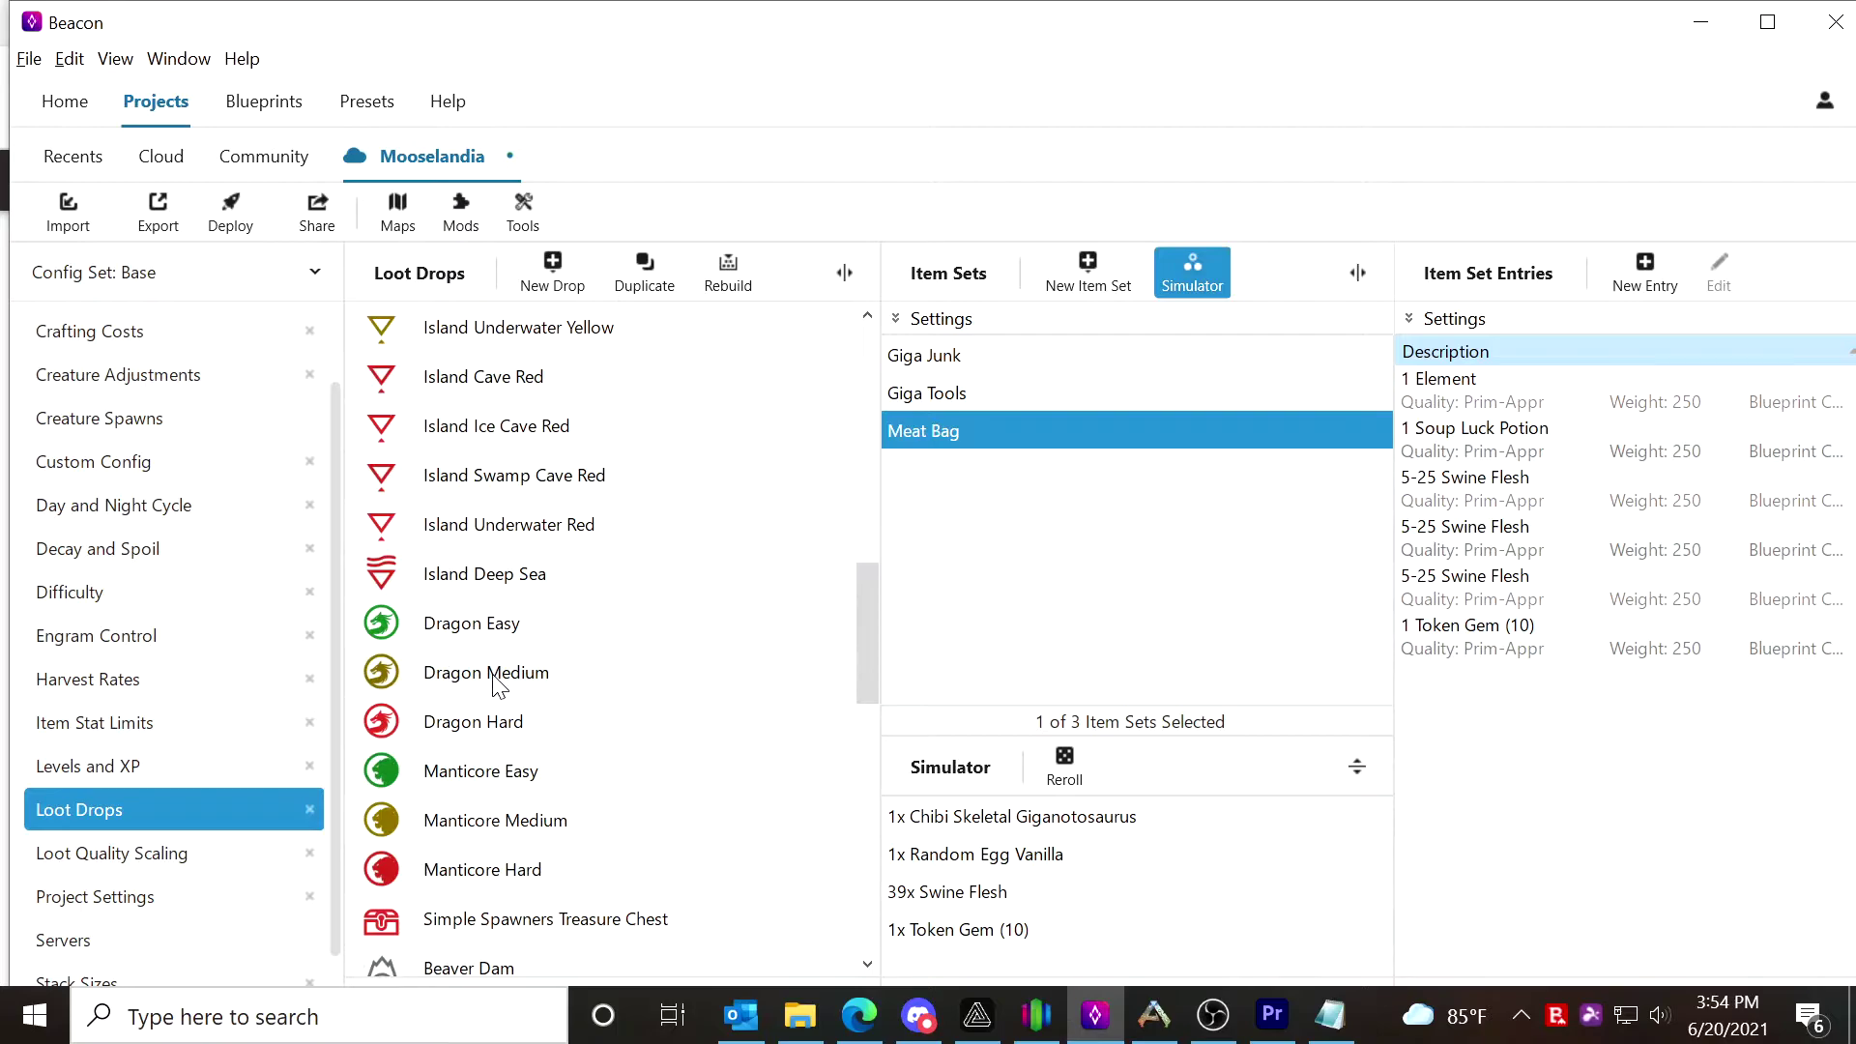
{"action": "scroll", "coordinate": [610, 618], "scroll_direction": "up", "scroll_amount": 5}
{"action": "scroll", "coordinate": [577, 572], "scroll_direction": "down", "scroll_amount": 10}
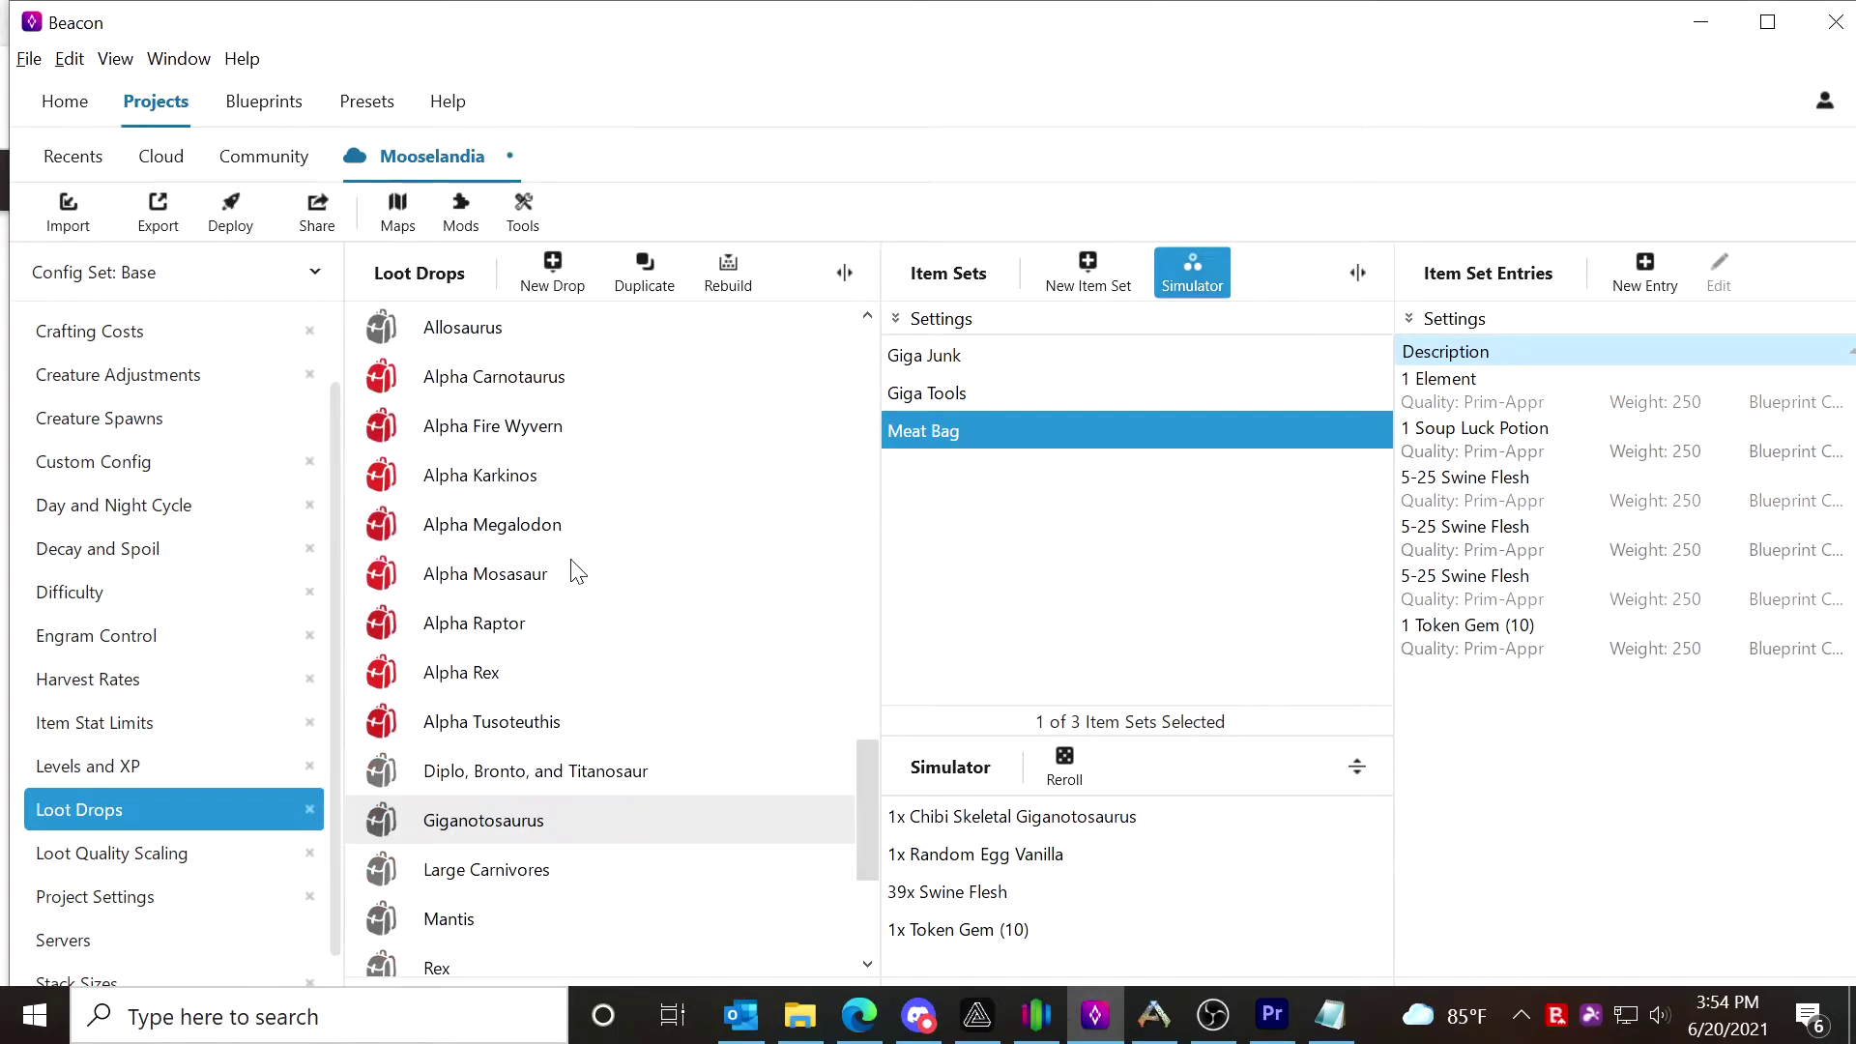
{"action": "scroll", "coordinate": [698, 665], "scroll_direction": "up", "scroll_amount": 1}
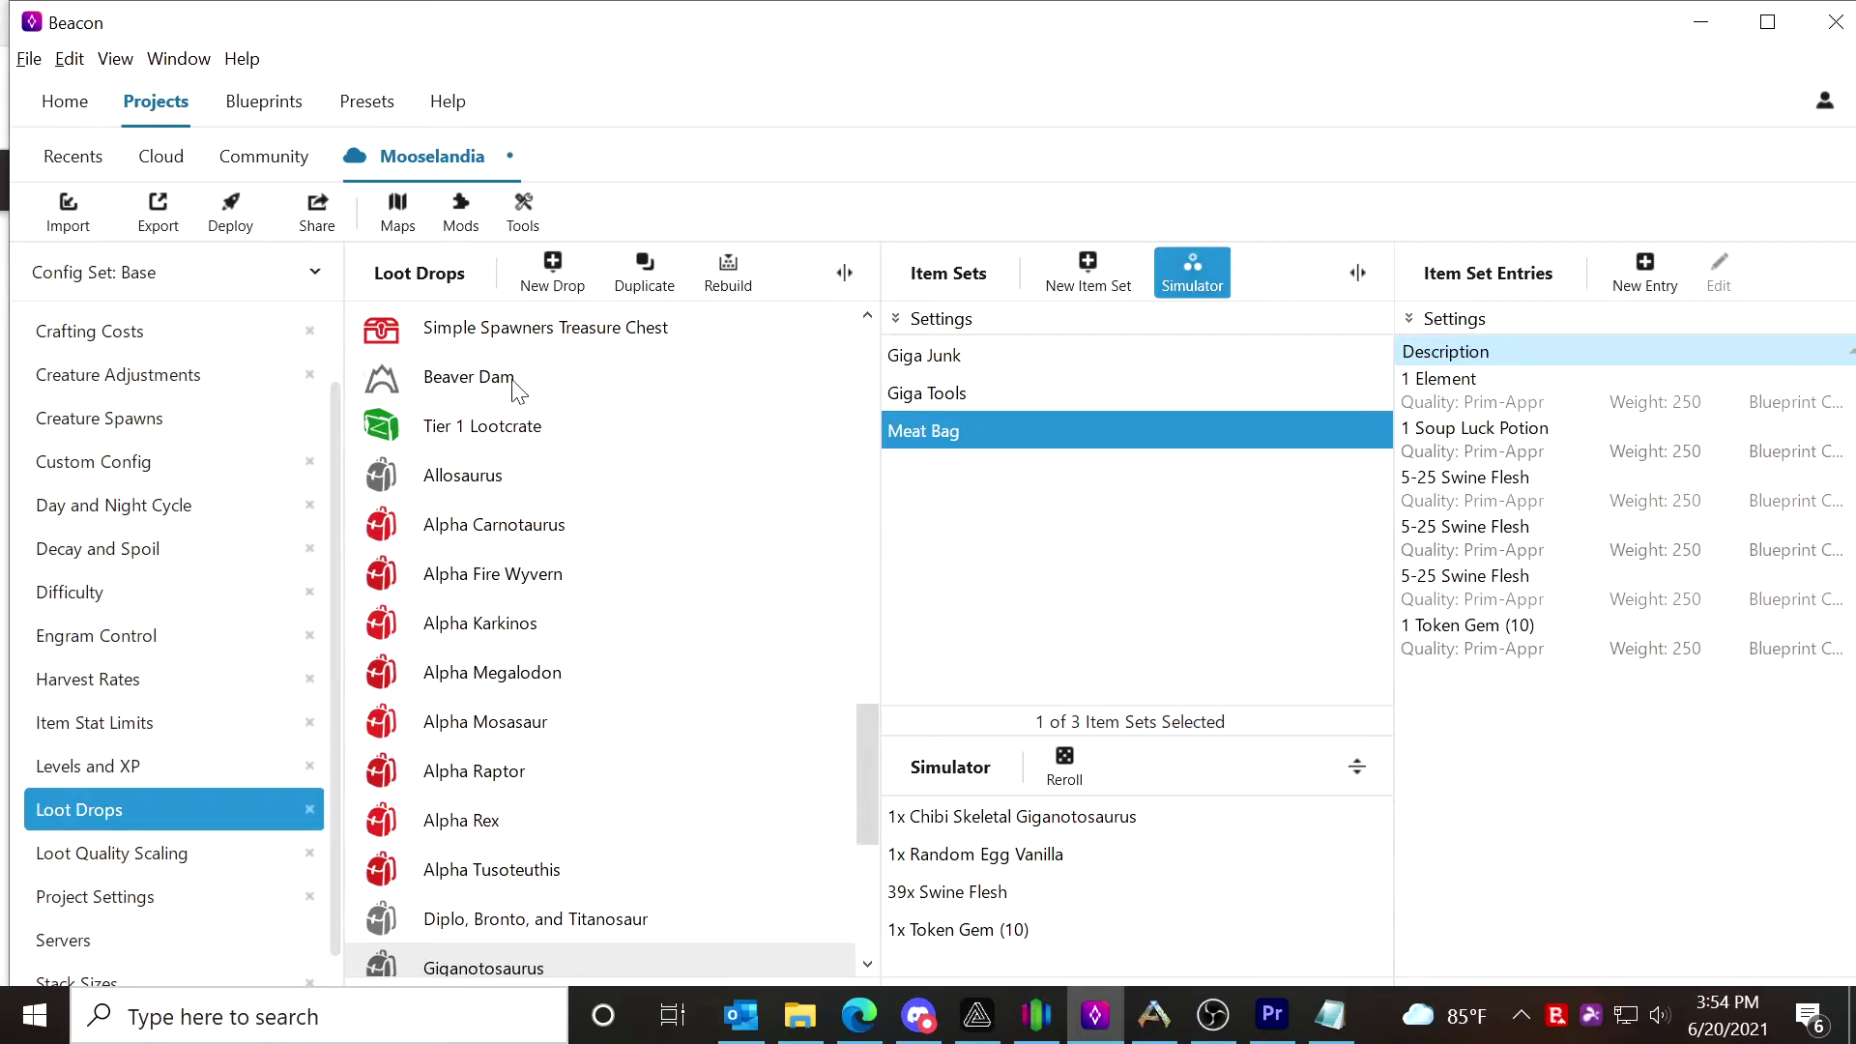
Review the Steam-only mods available for the Mooselandia project and leave the selection without applying changes.
{"action": "left_click", "coordinate": [460, 210]}
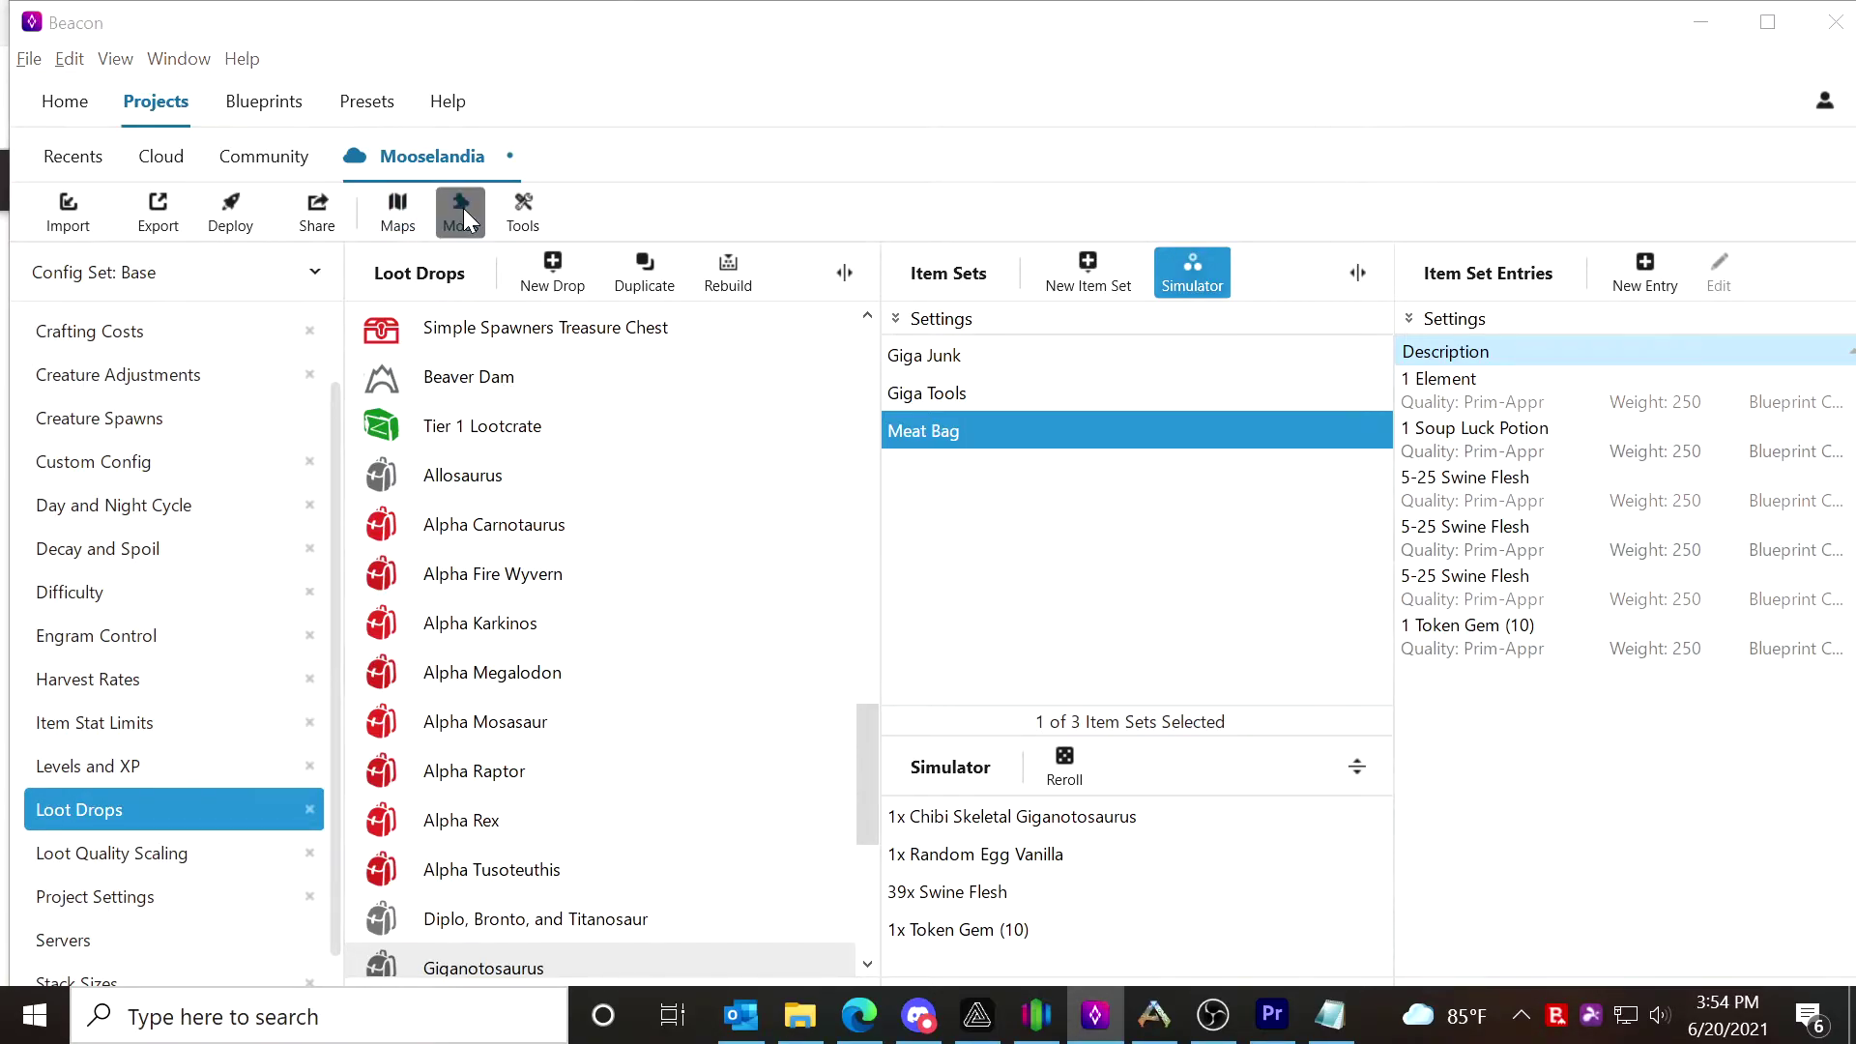
{"action": "left_click", "coordinate": [1018, 128]}
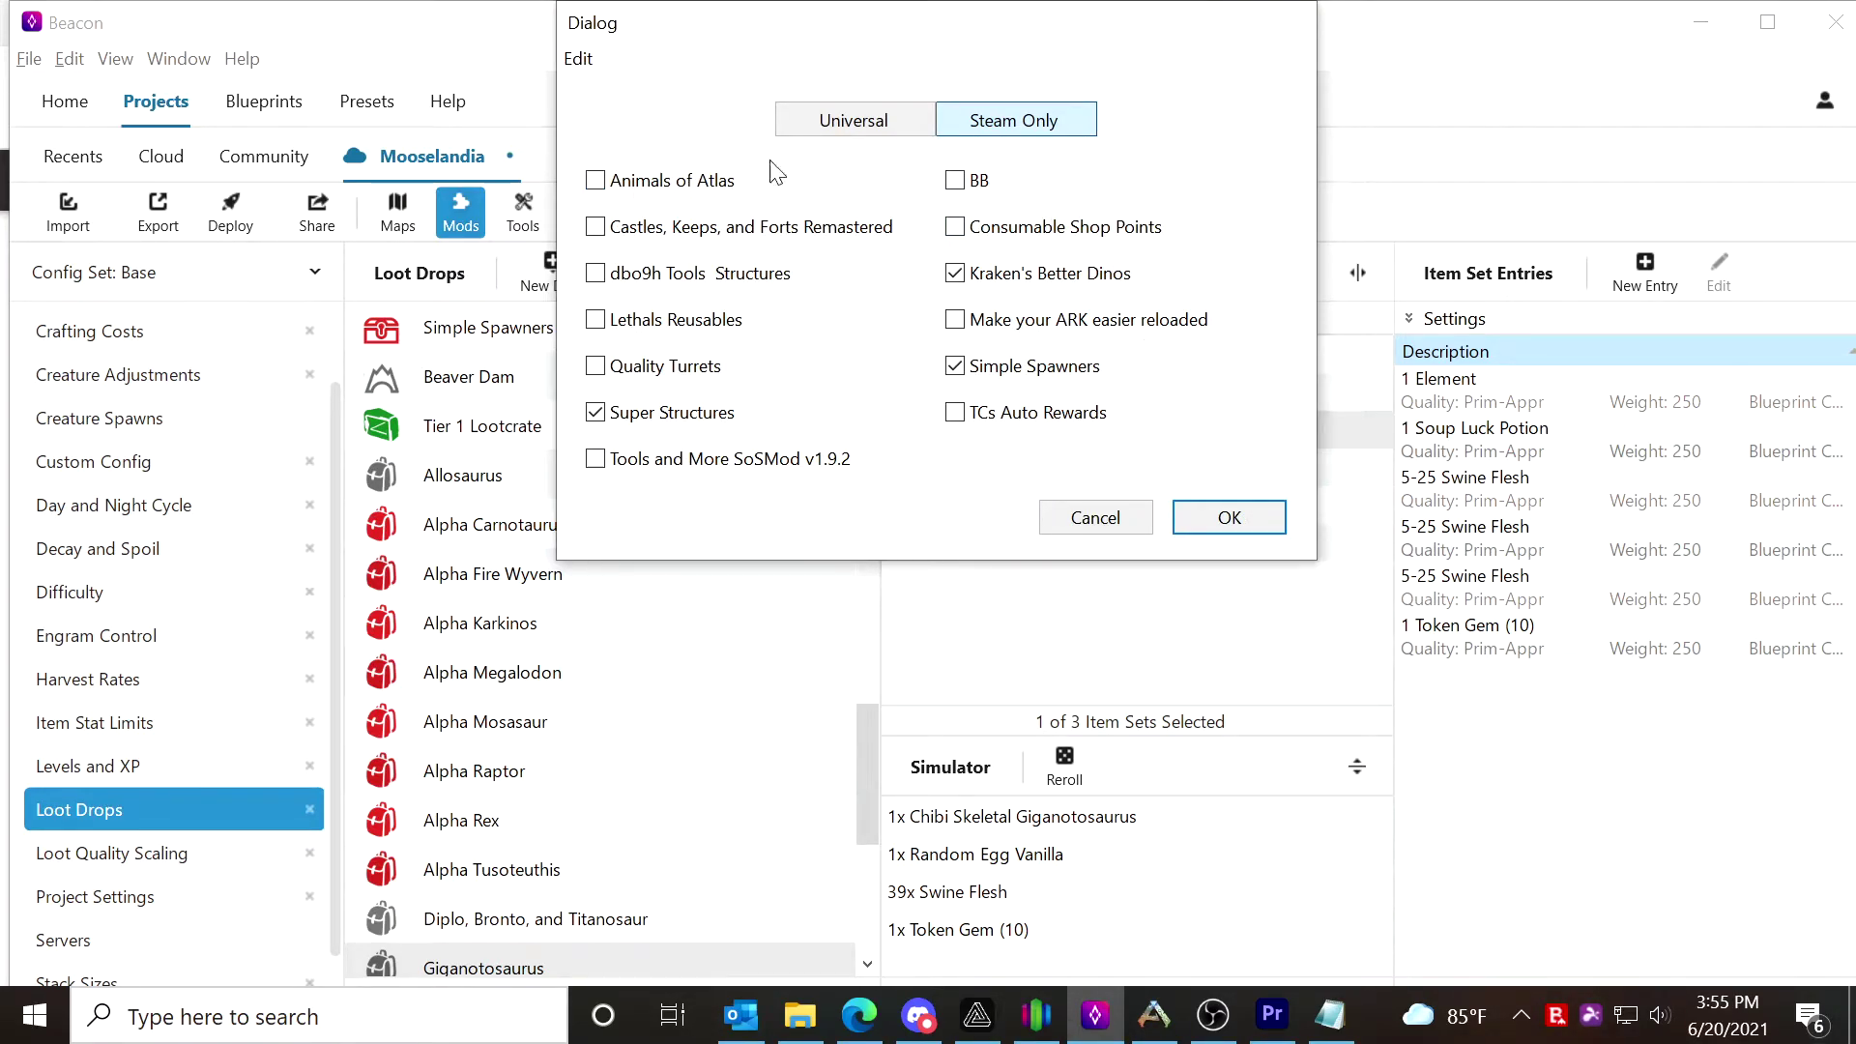
{"action": "left_click", "coordinate": [1114, 530]}
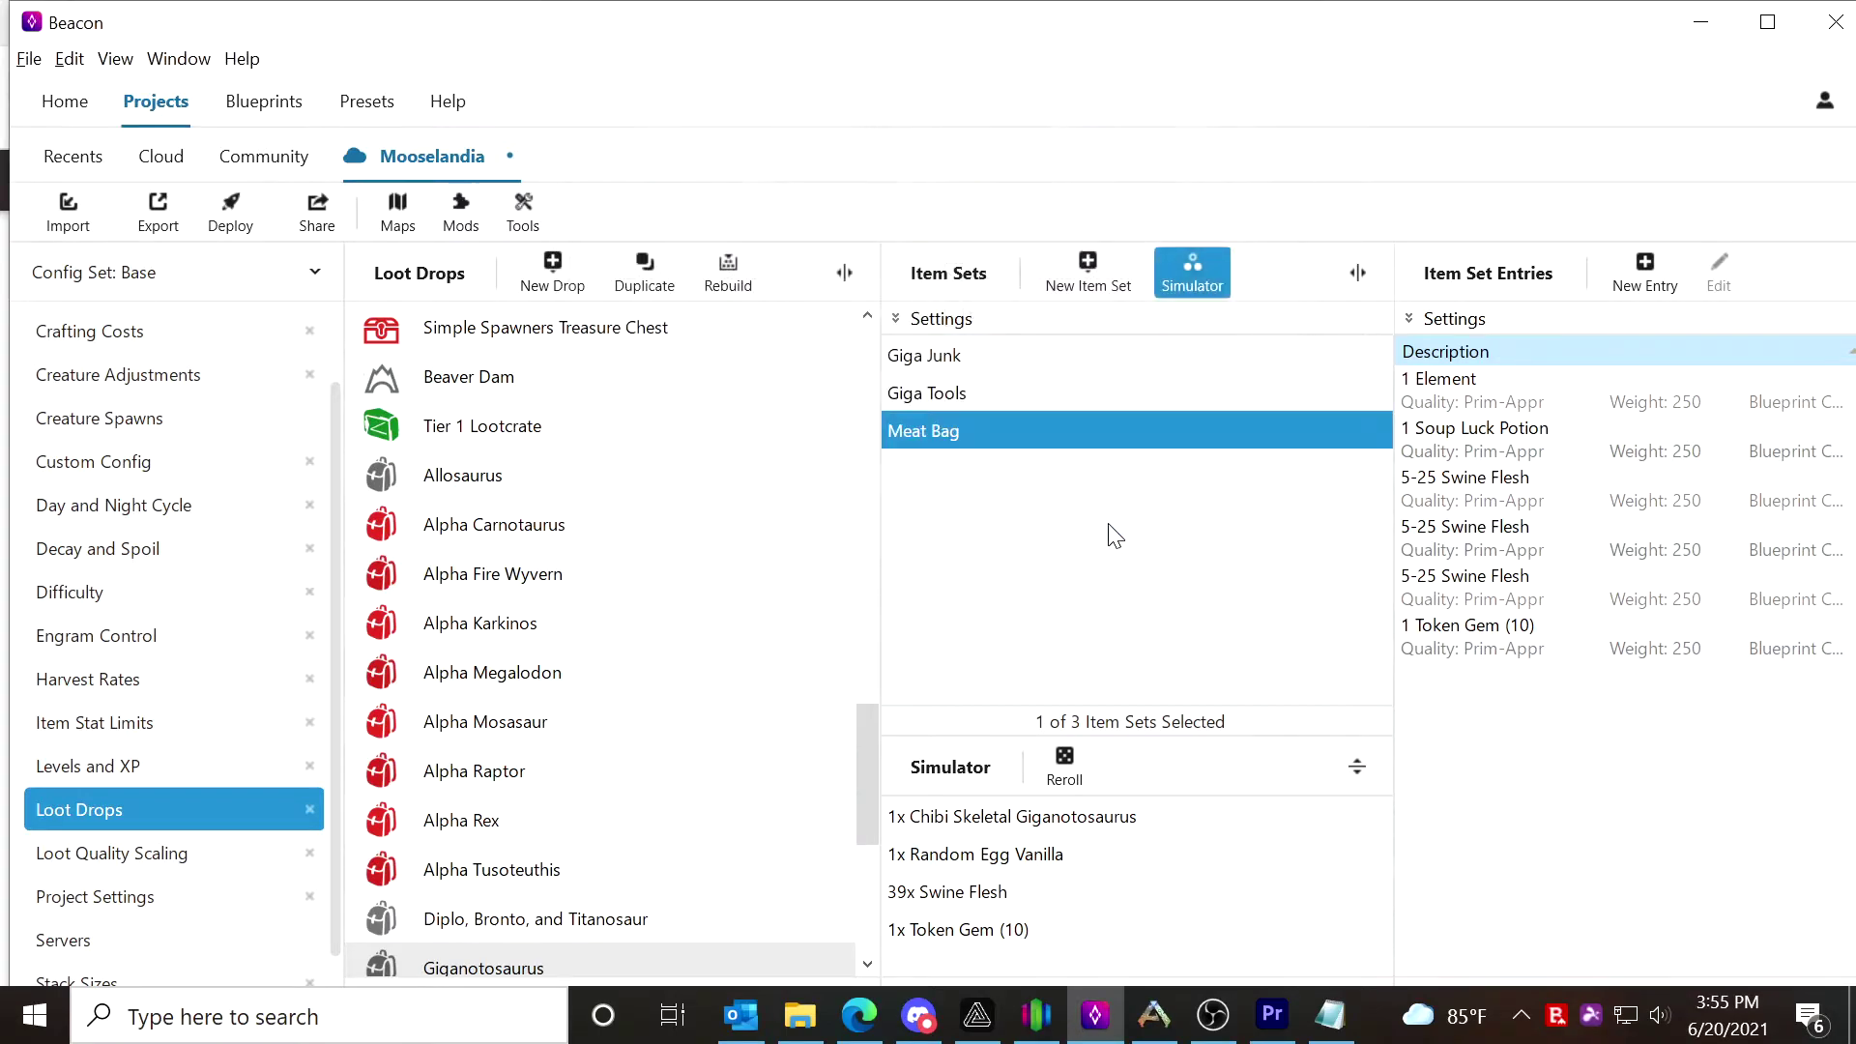
Open the Token Gem (1) user blueprint for editing and select its full blueprint path.
{"action": "left_click", "coordinate": [269, 107]}
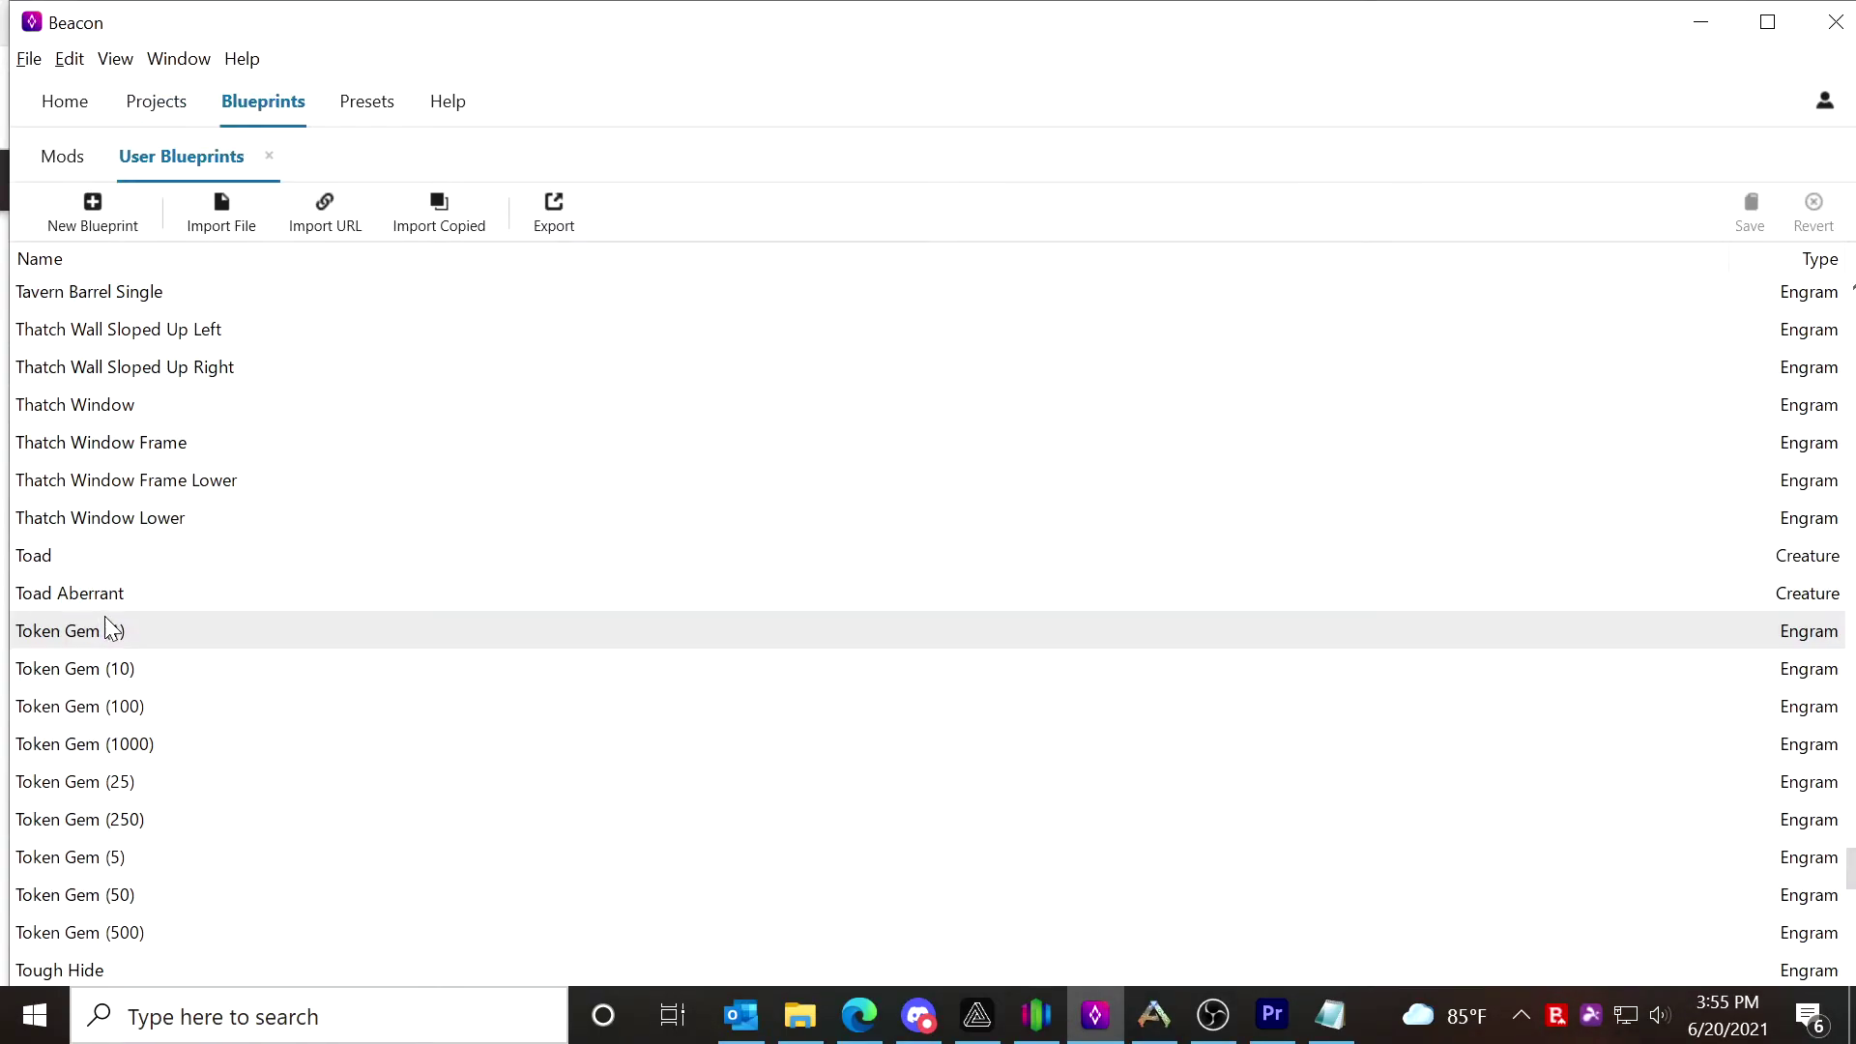
{"action": "left_click", "coordinate": [121, 641]}
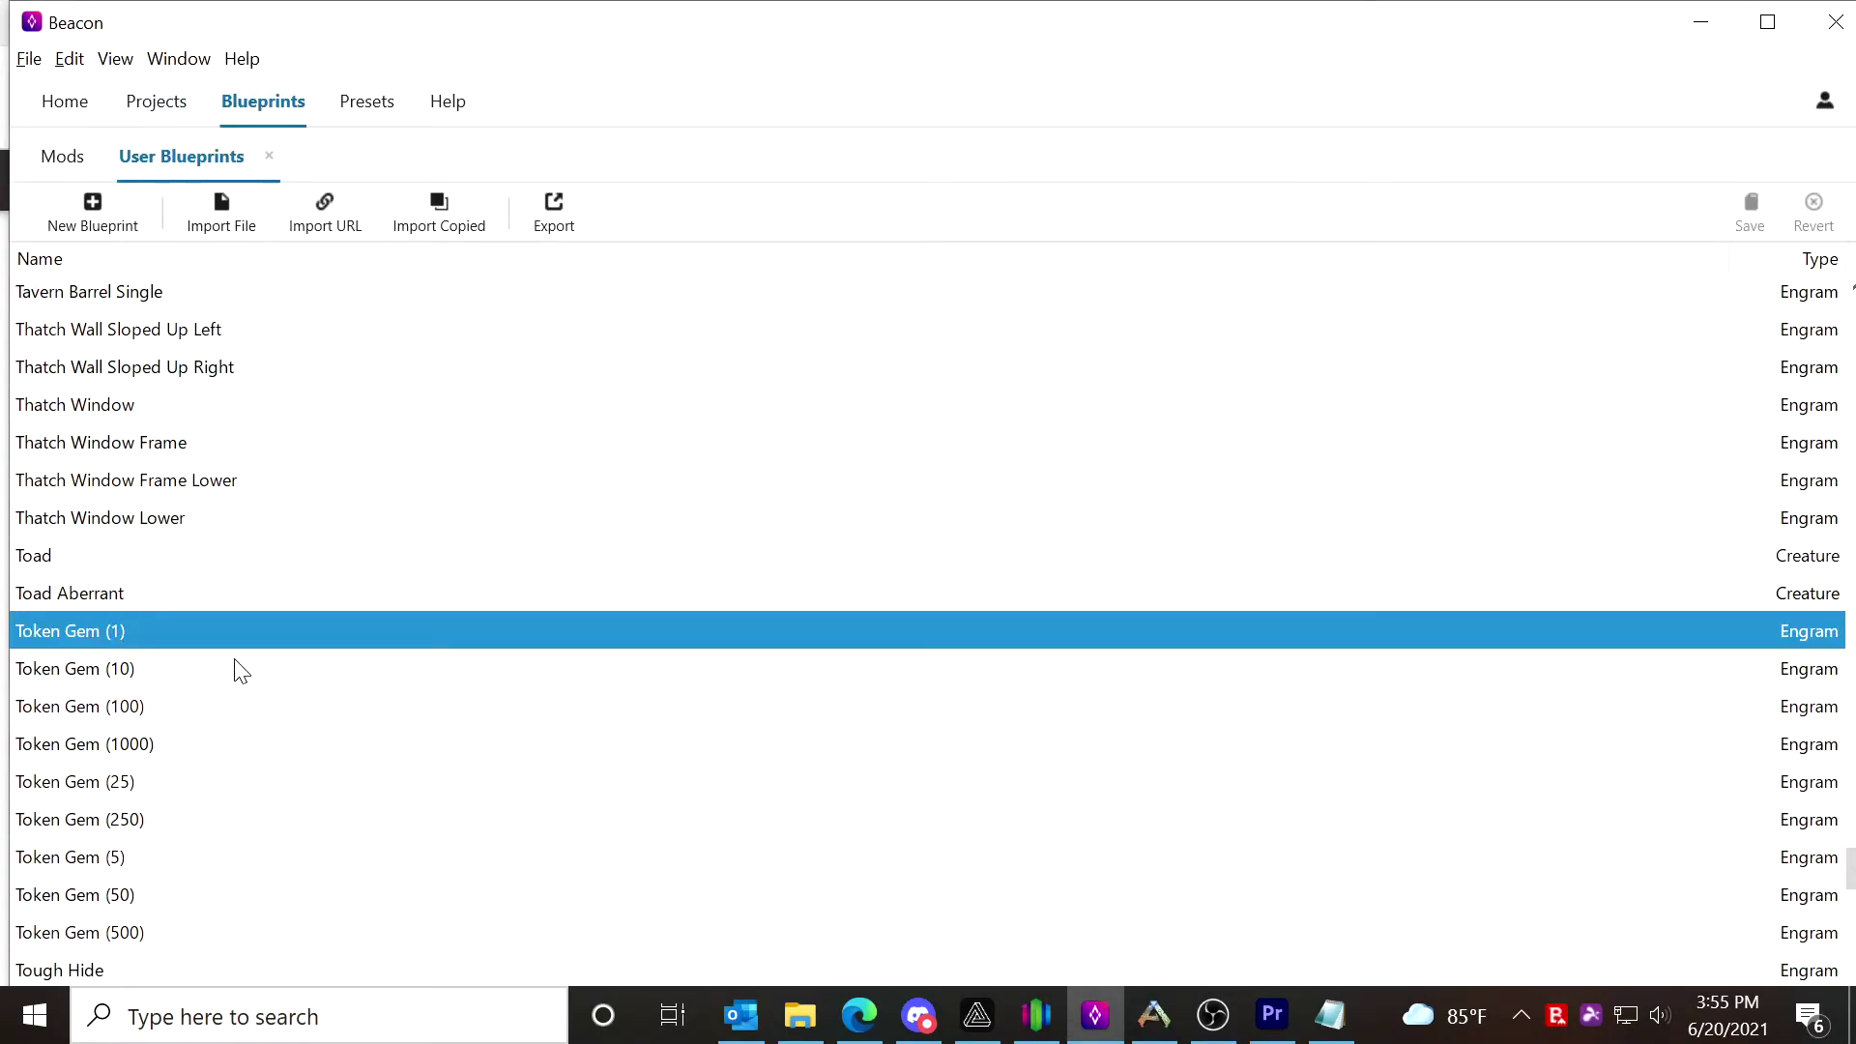
{"action": "right_click", "coordinate": [257, 626]}
{"action": "left_click", "coordinate": [366, 639]}
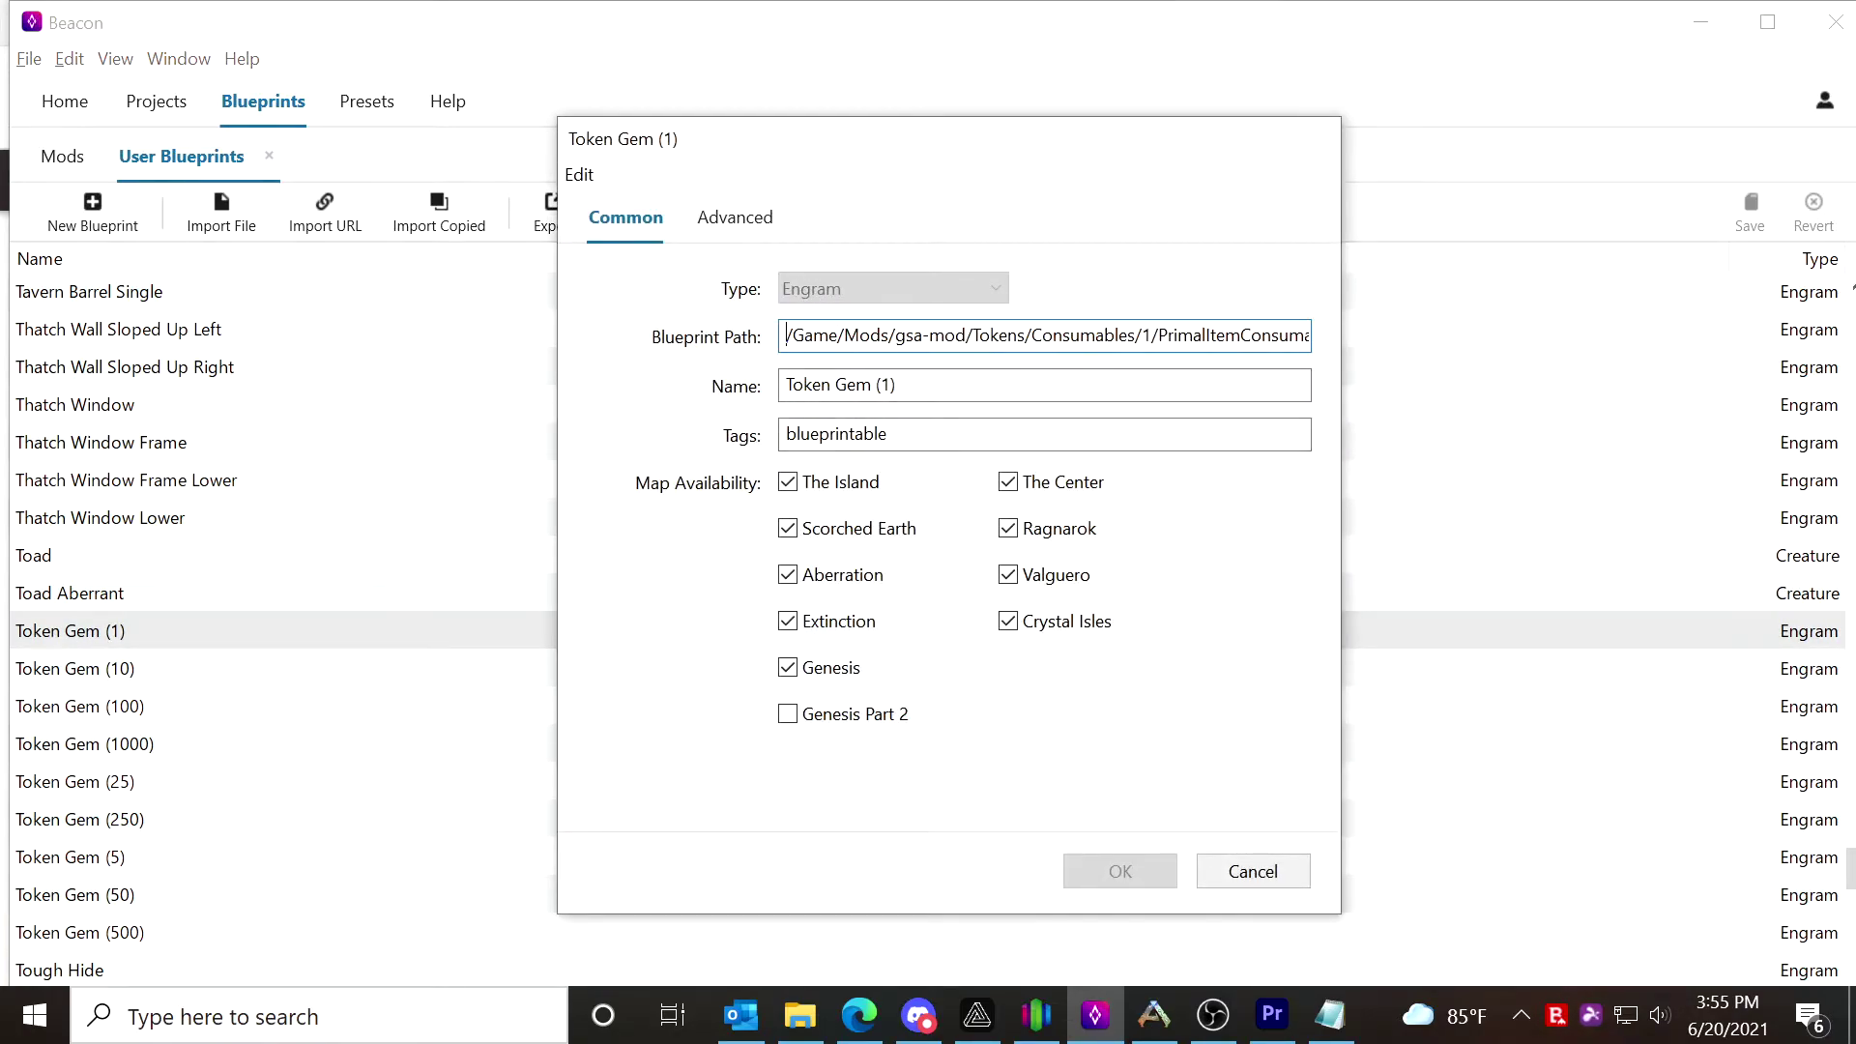
{"action": "left_click_drag", "start_coordinate": [788, 336], "coordinate": [1335, 339]}
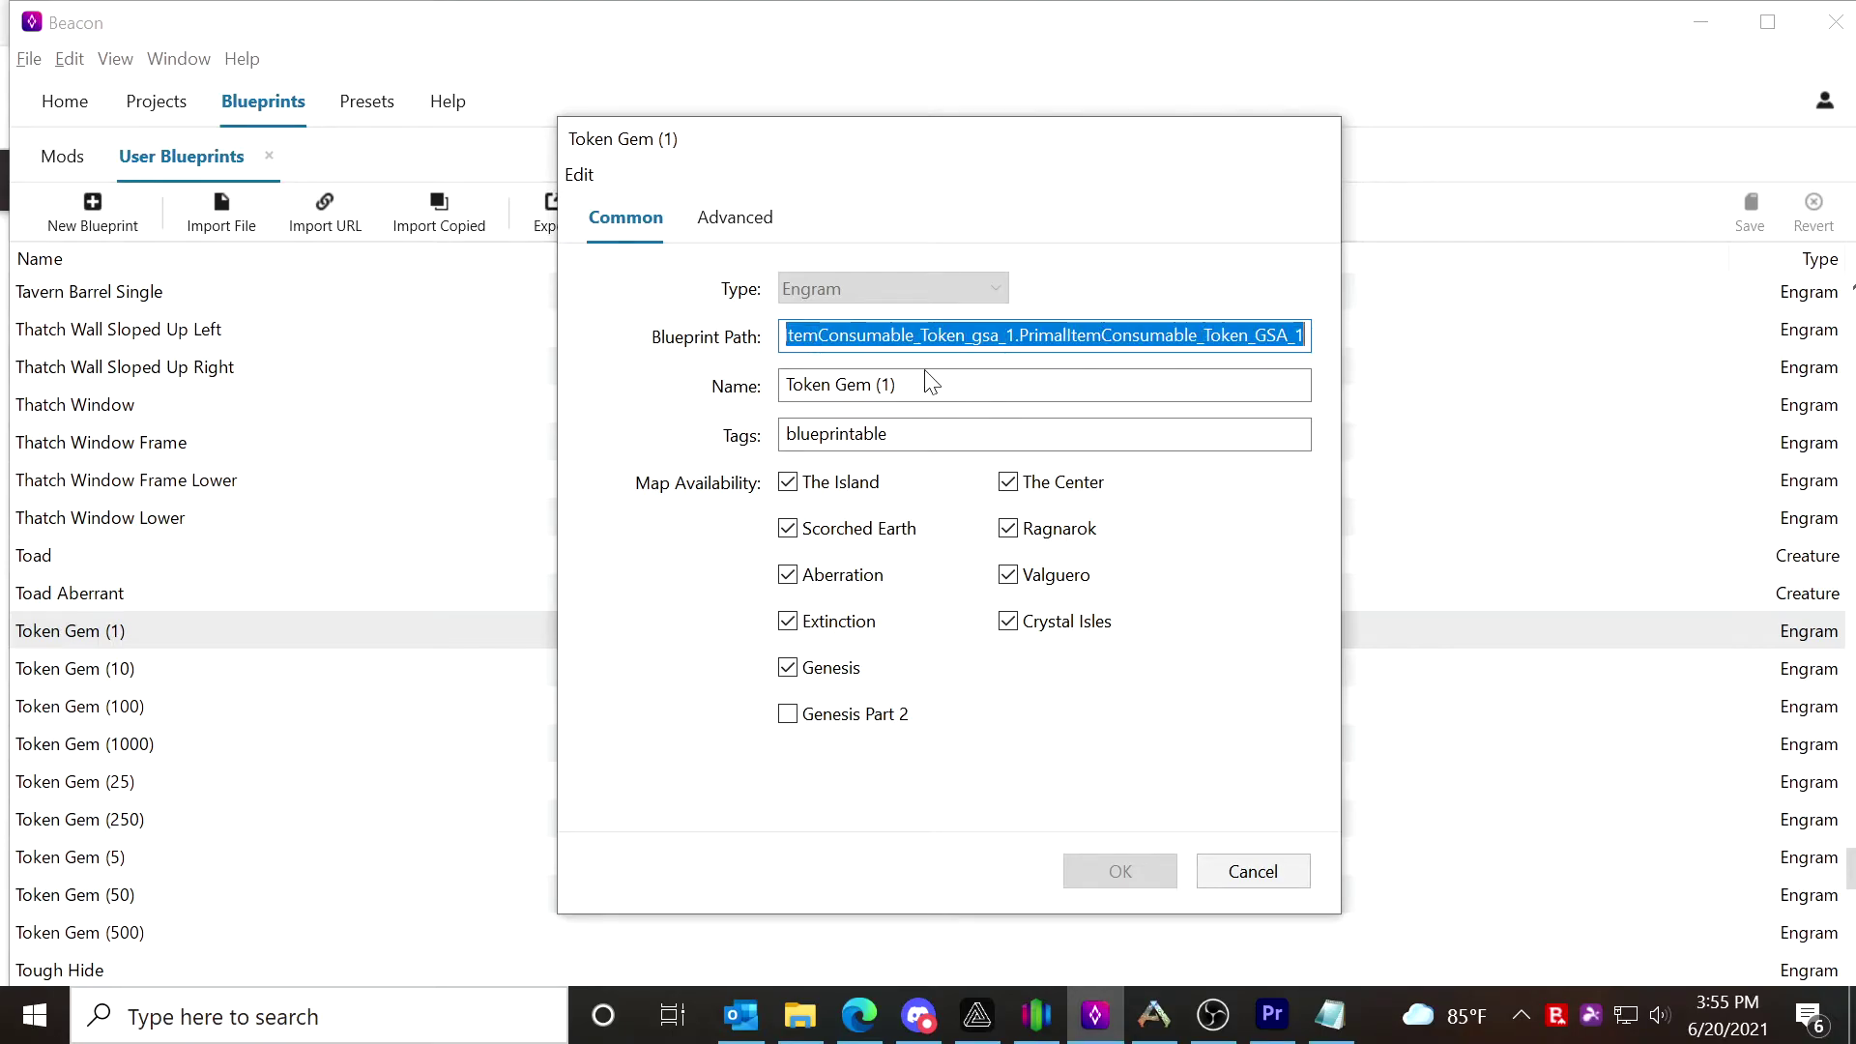
Close the Token Gem (1) blueprint without changes and return to the Mooselandia project's loot drops.
{"action": "key", "text": "Tab"}
{"action": "key", "text": "Tab"}
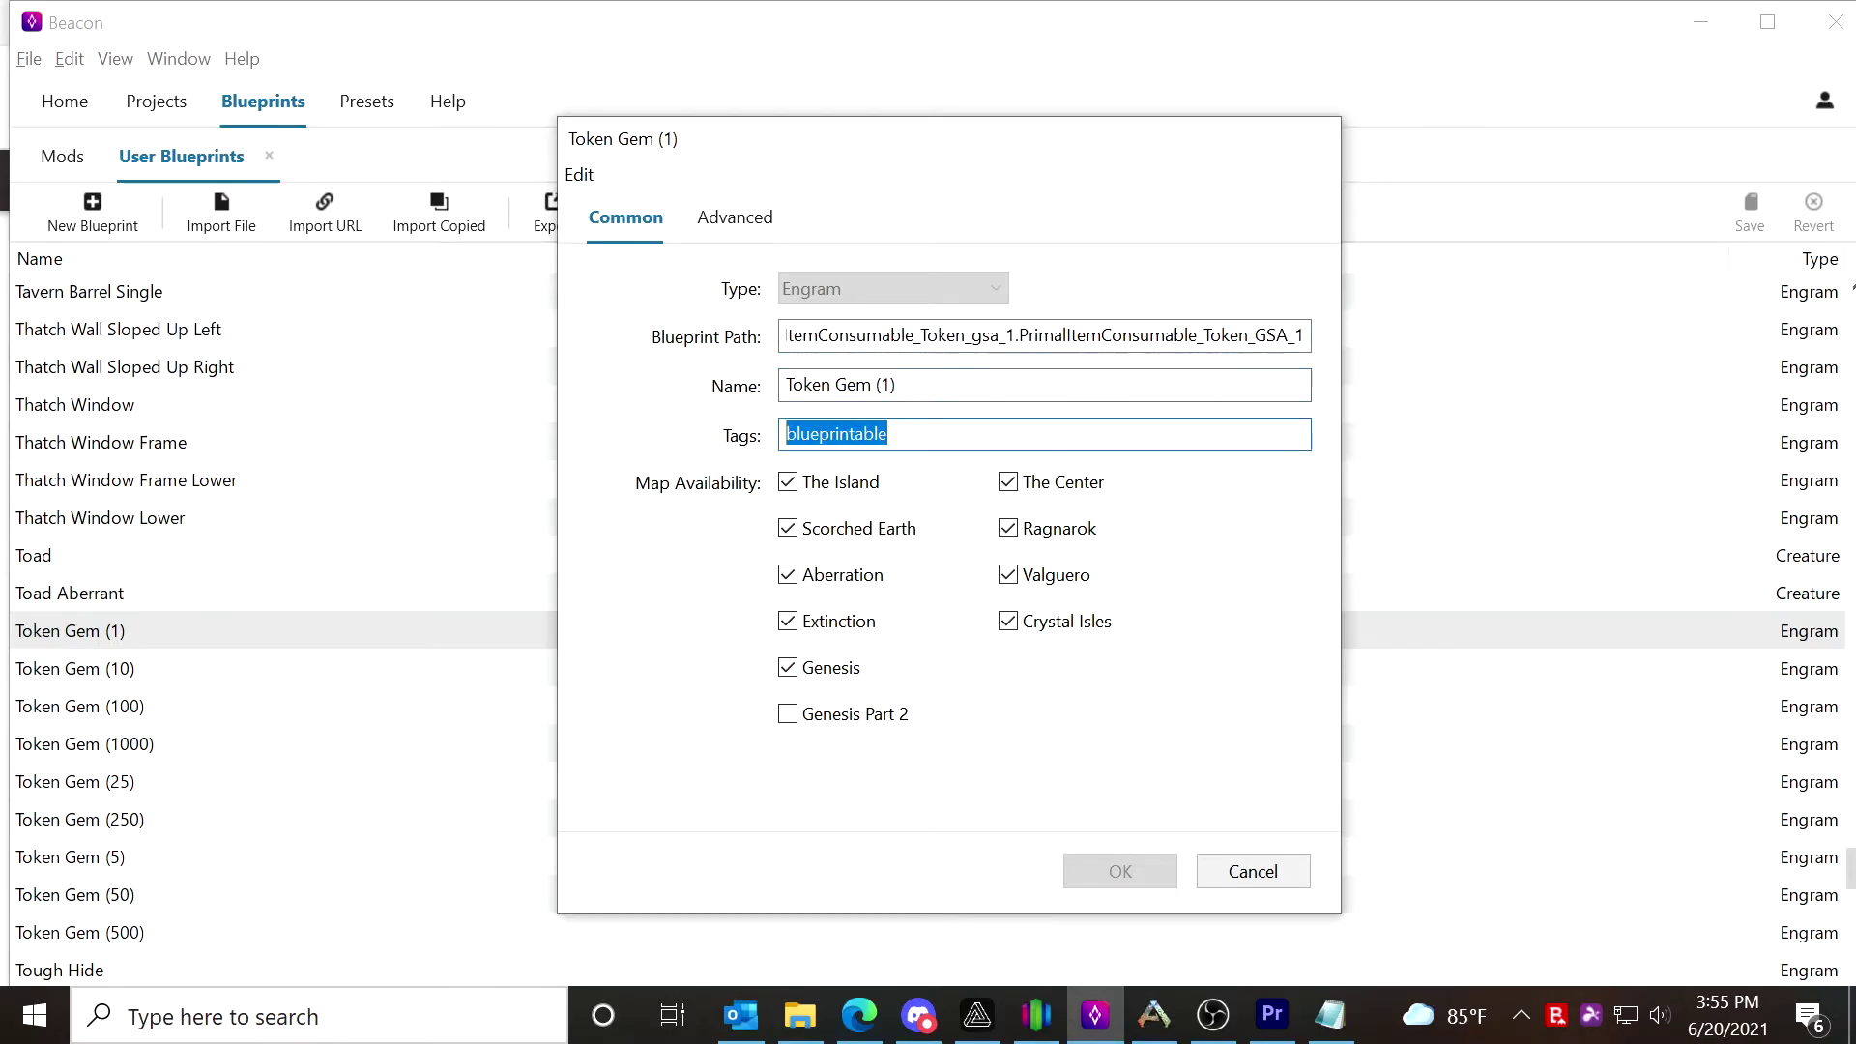
{"action": "left_click", "coordinate": [1211, 874]}
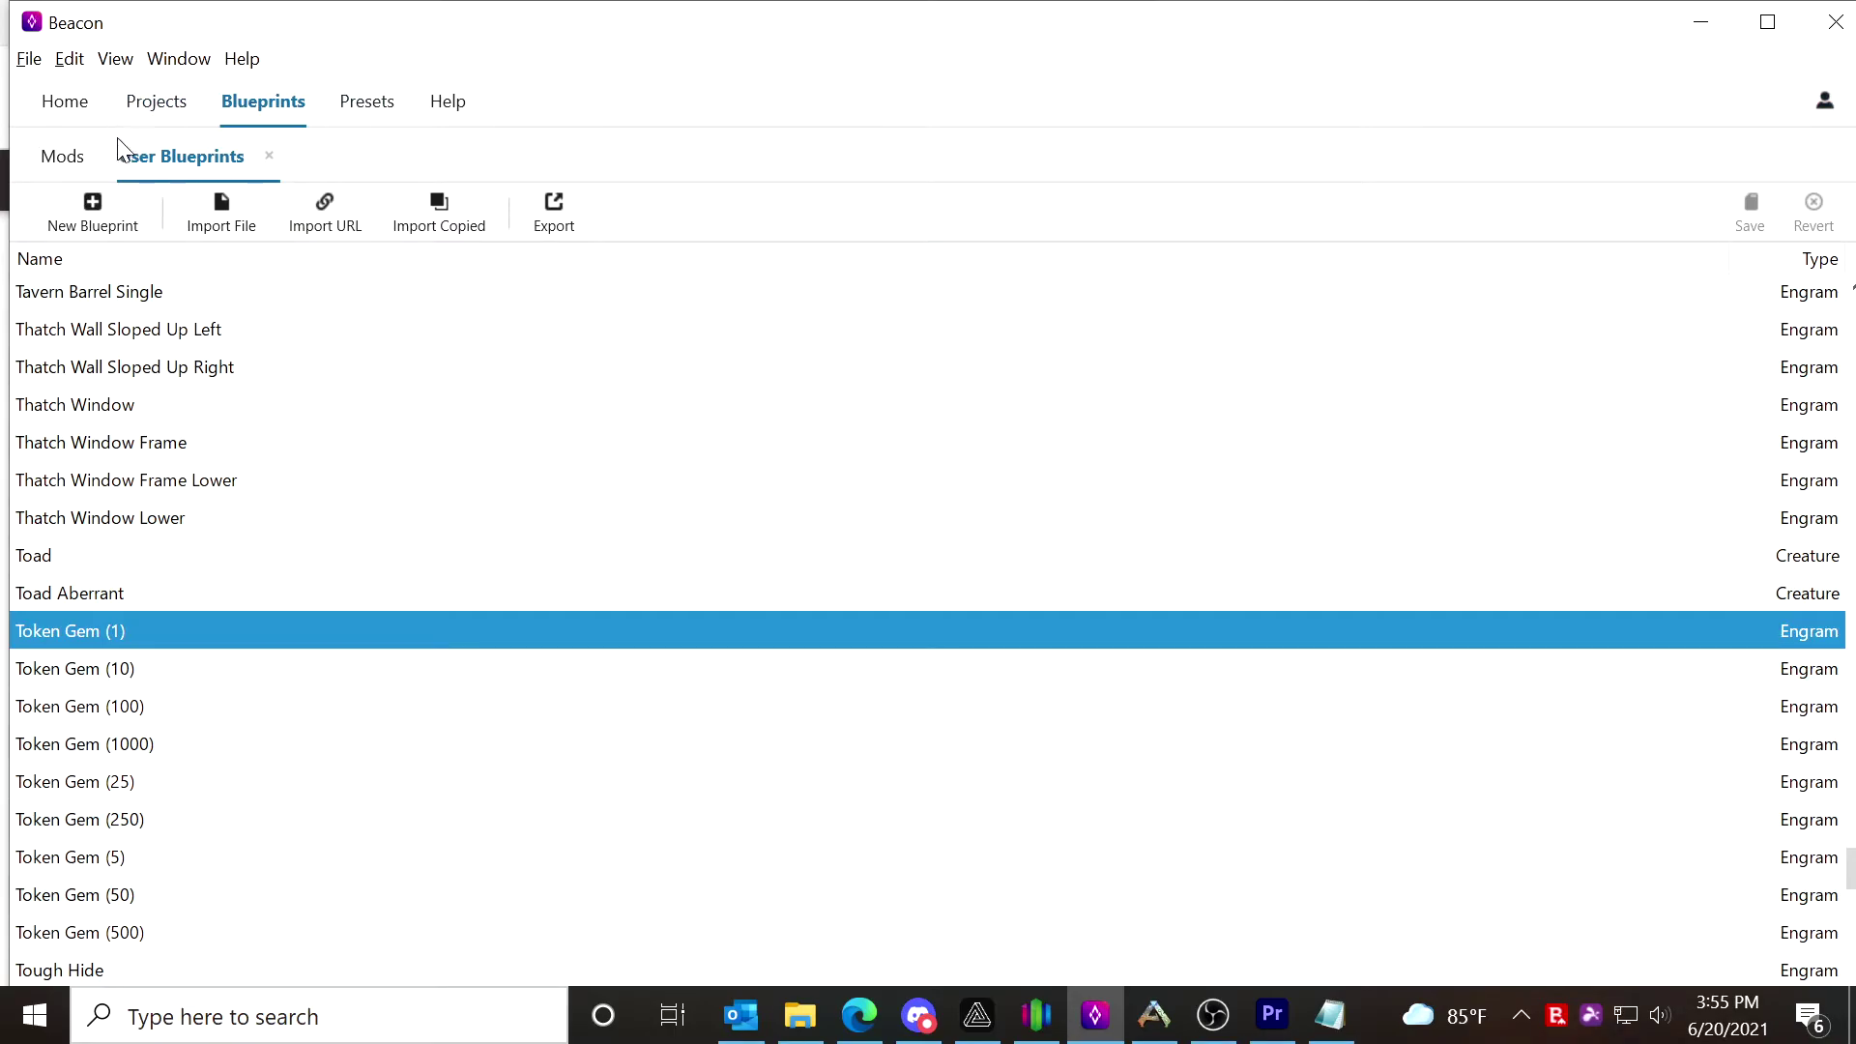
{"action": "left_click", "coordinate": [169, 106]}
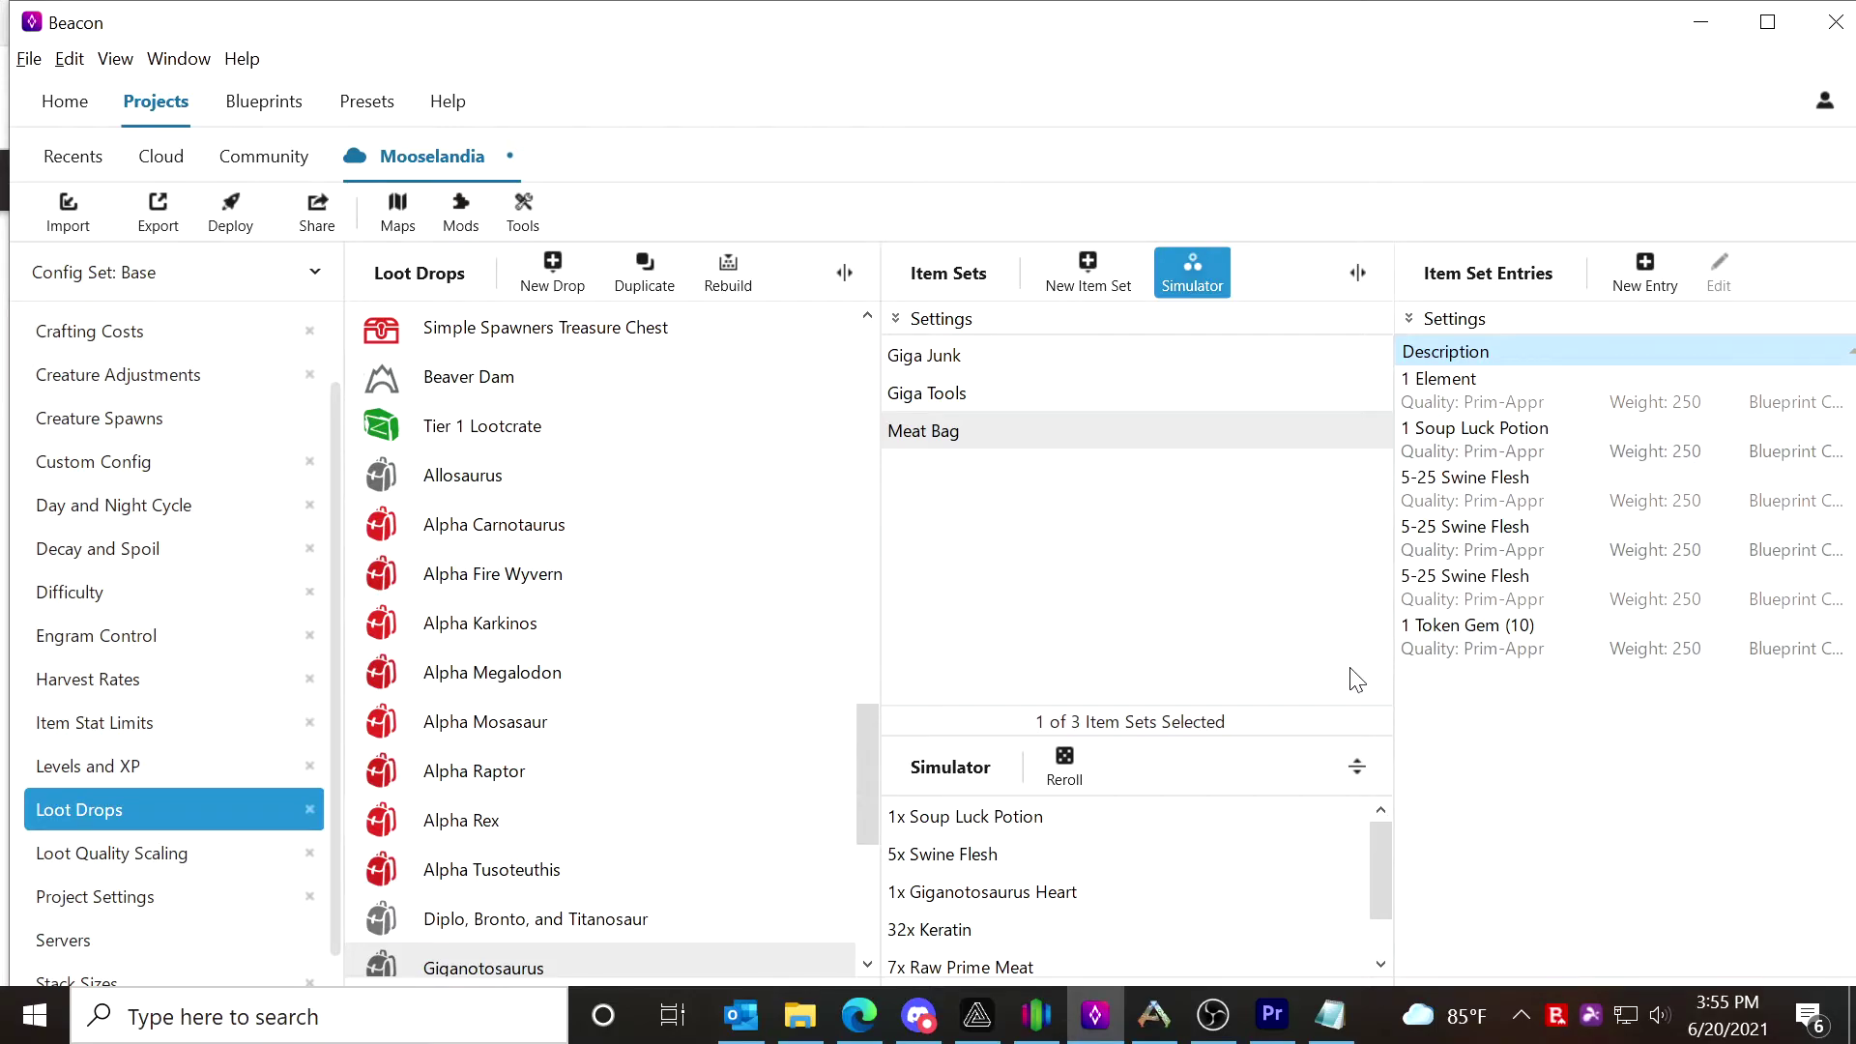
Look through the loot drops and select the Token Gem (10) entry in the Giganotosaurus drop's Meat Bag set.
{"action": "scroll", "coordinate": [503, 839], "scroll_direction": "up", "scroll_amount": 1}
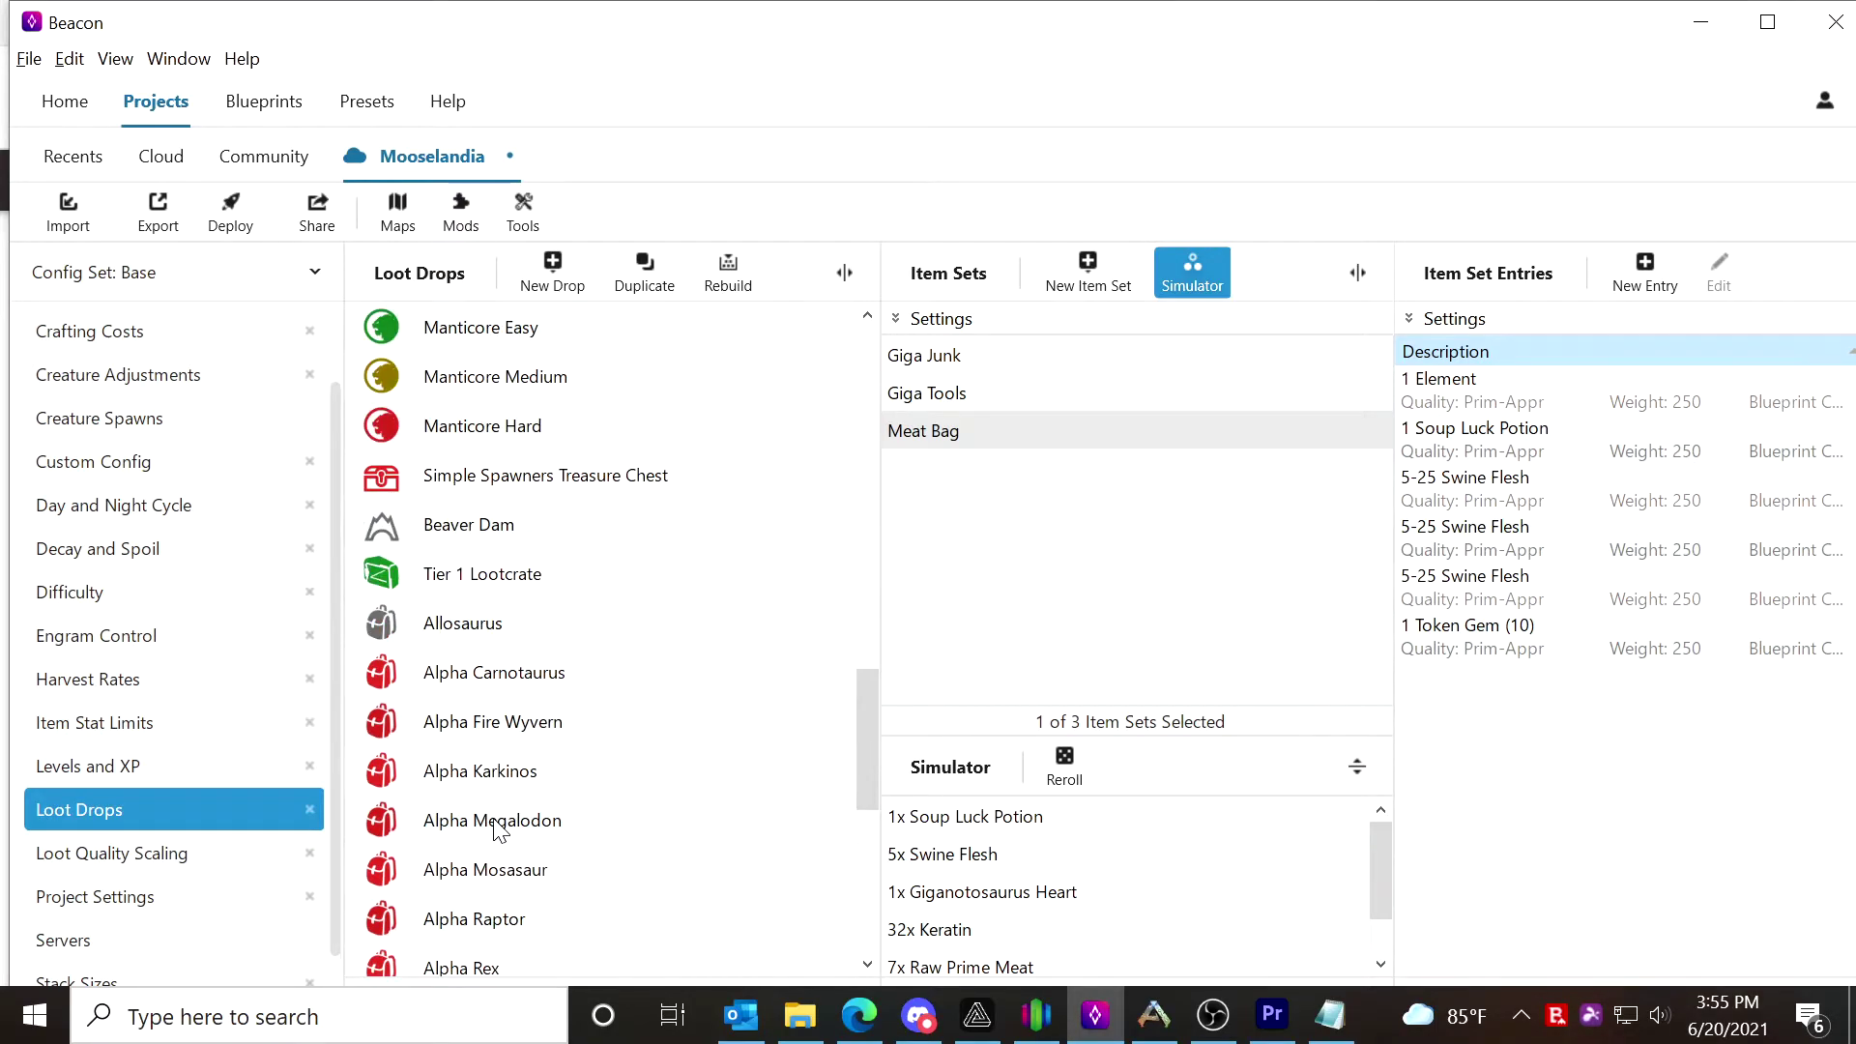
{"action": "scroll", "coordinate": [600, 668], "scroll_direction": "down", "scroll_amount": 3}
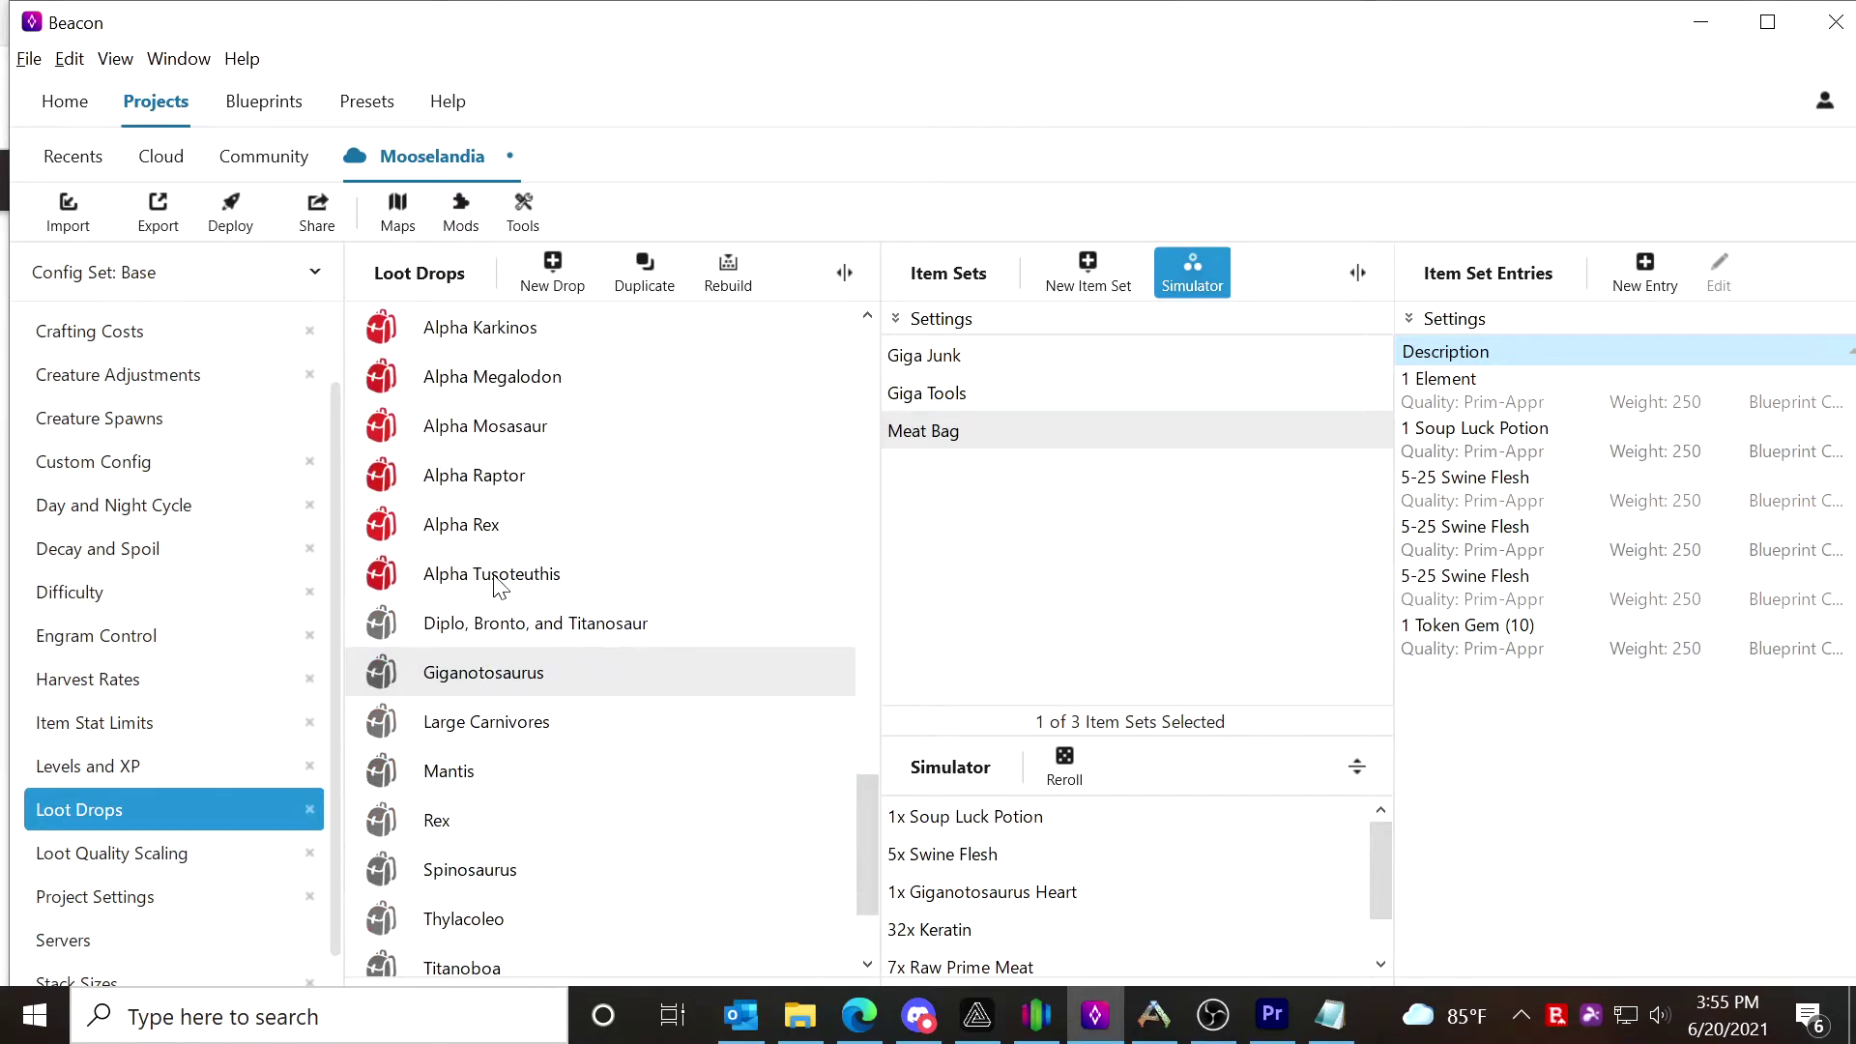
{"action": "scroll", "coordinate": [483, 523], "scroll_direction": "up", "scroll_amount": 4}
{"action": "scroll", "coordinate": [474, 483], "scroll_direction": "up", "scroll_amount": 6}
{"action": "scroll", "coordinate": [507, 551], "scroll_direction": "down", "scroll_amount": 11}
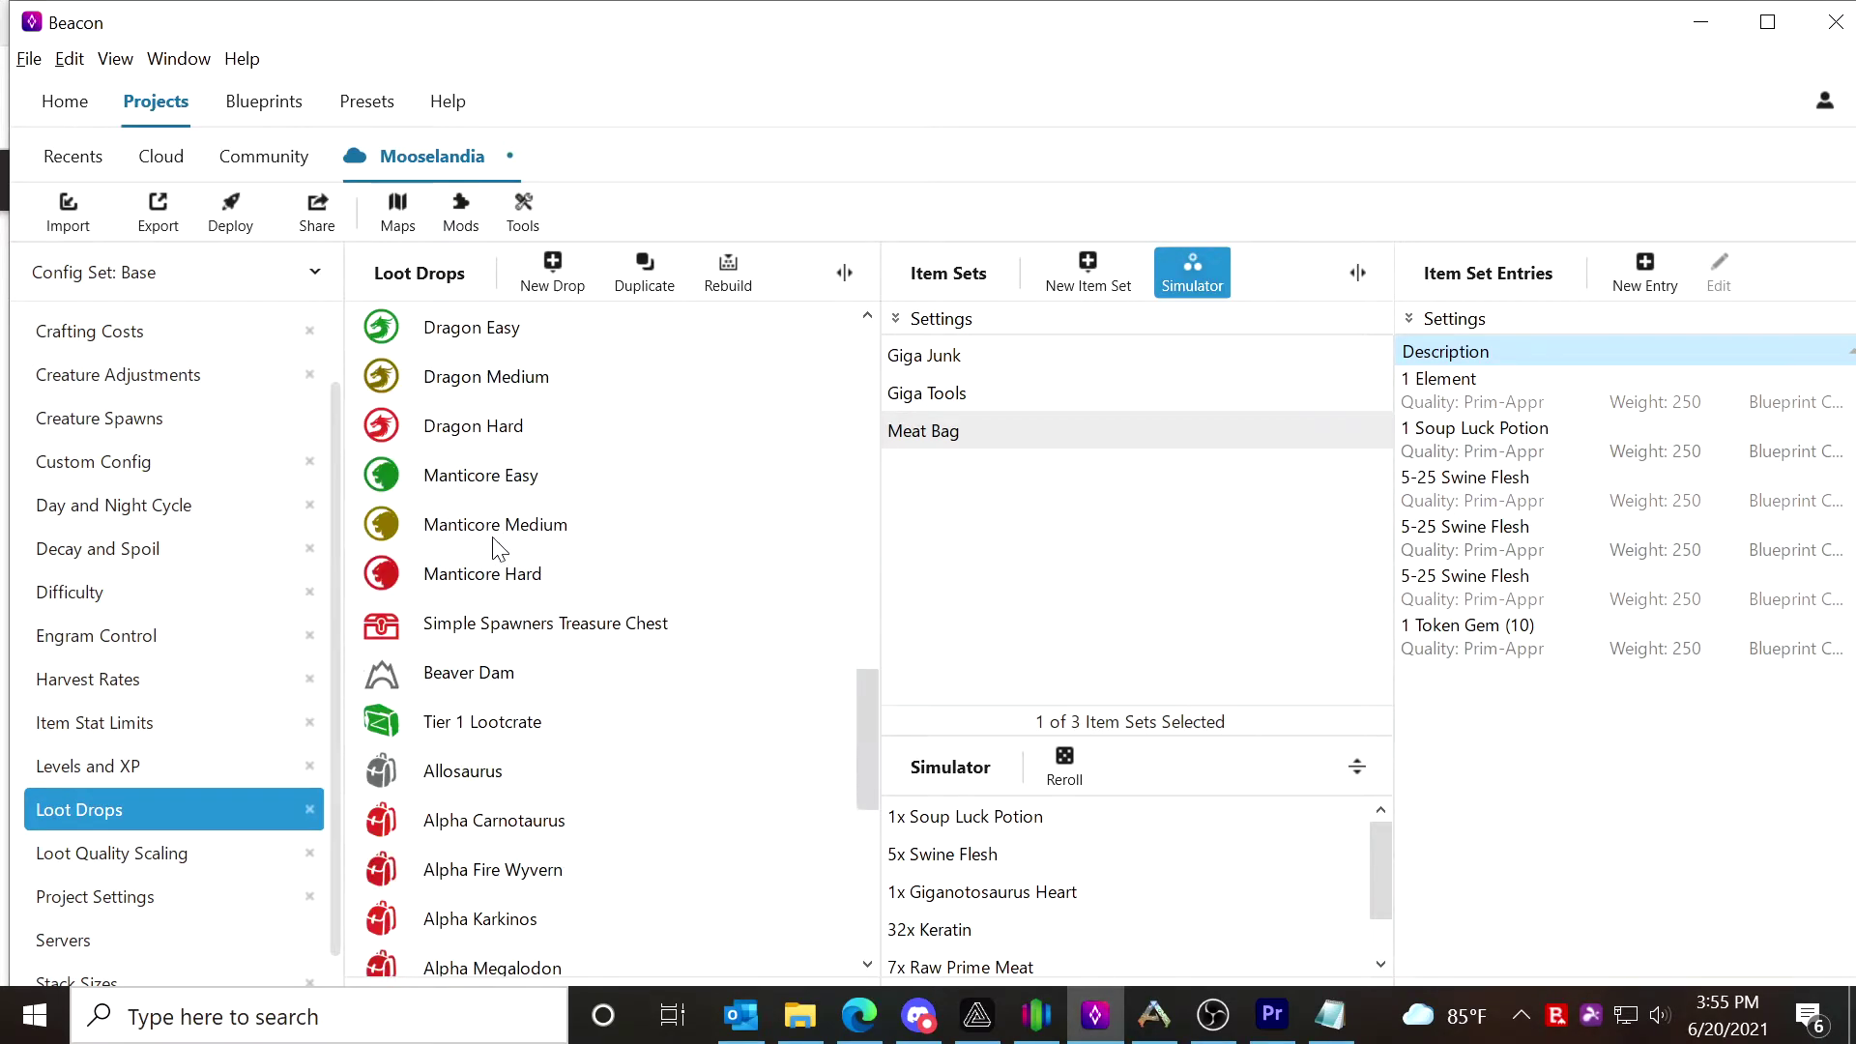
{"action": "scroll", "coordinate": [511, 579], "scroll_direction": "up", "scroll_amount": 1}
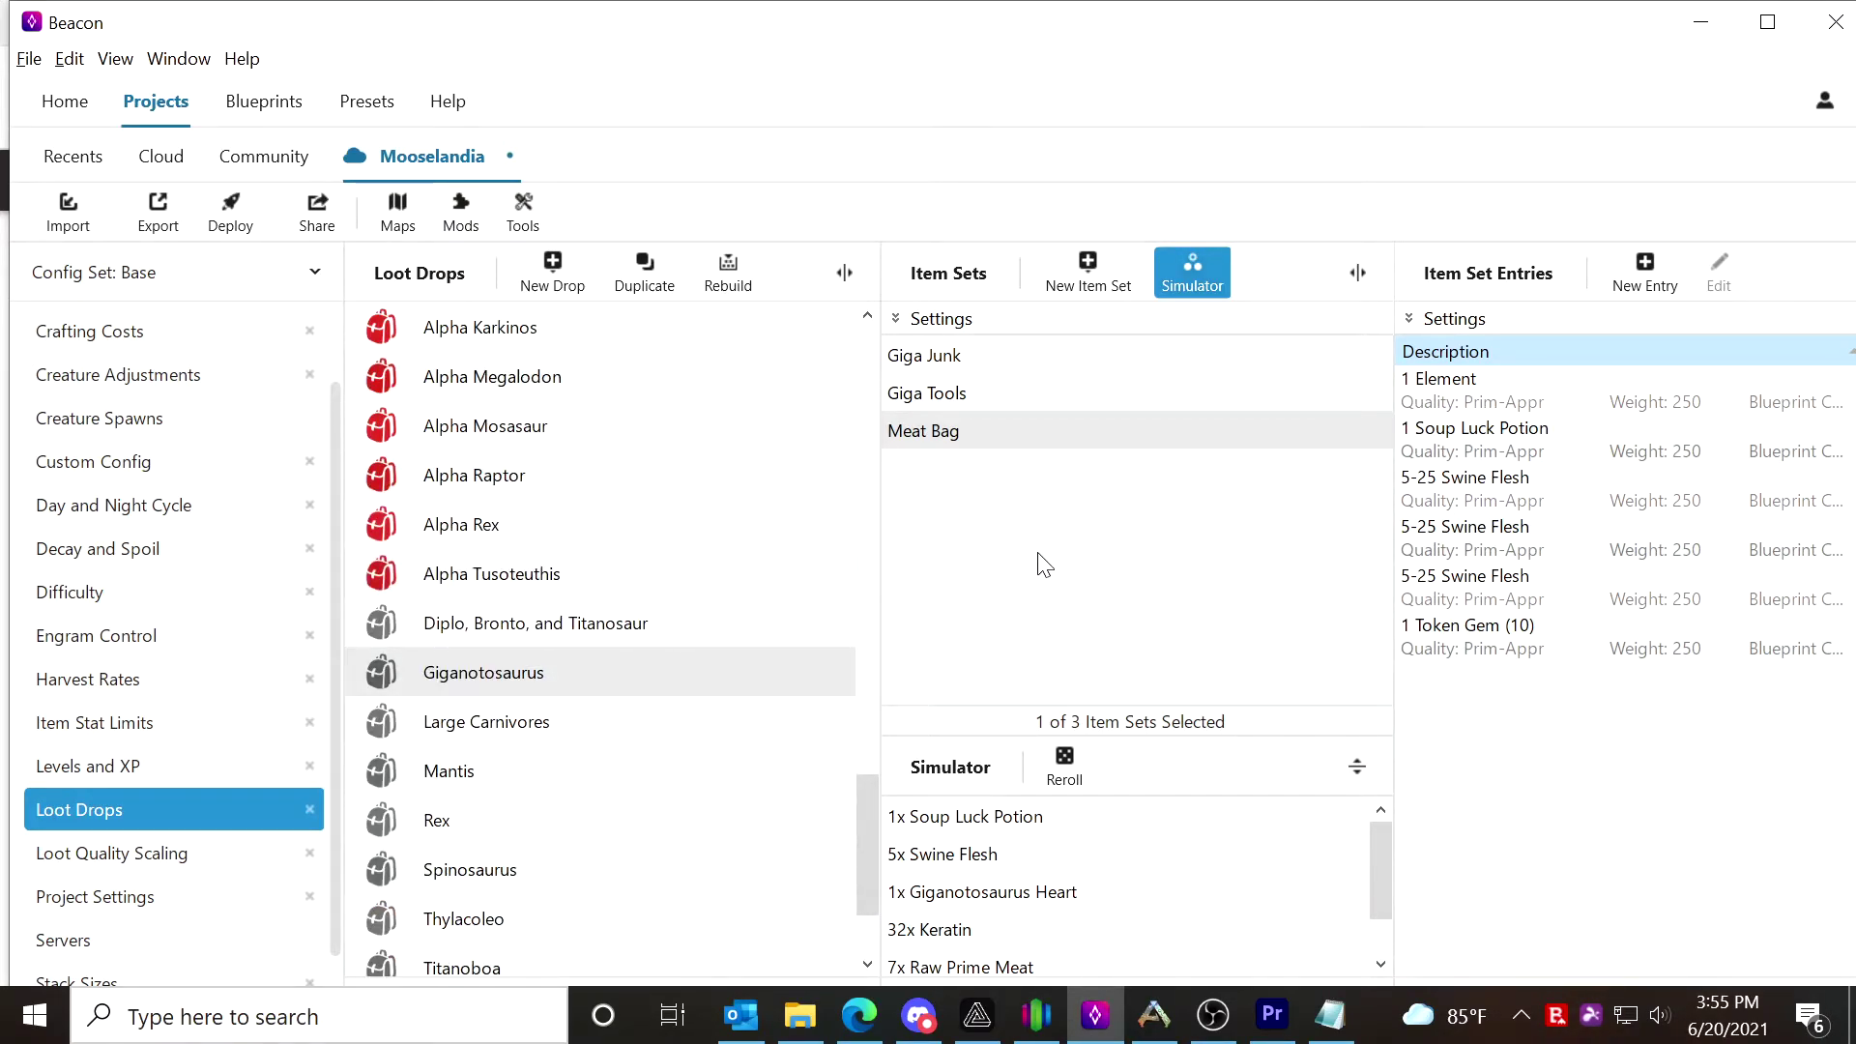
{"action": "left_click", "coordinate": [614, 686]}
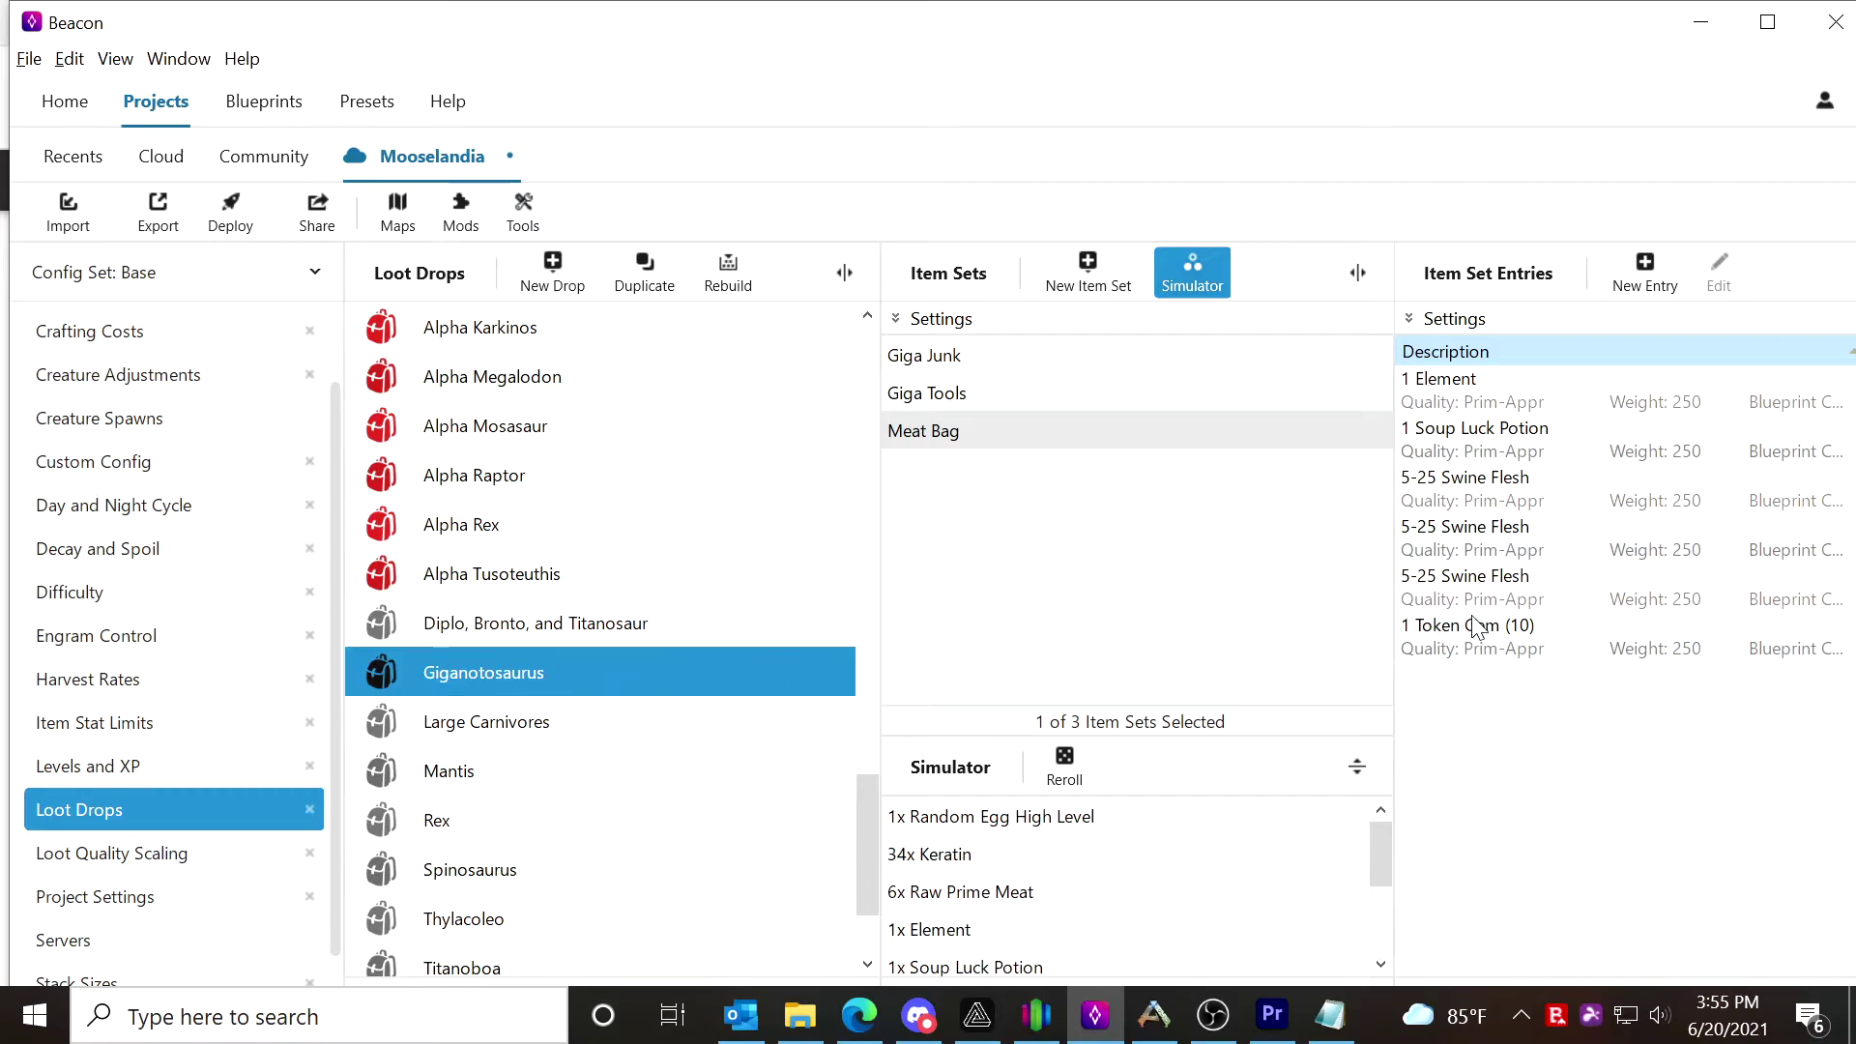
{"action": "left_click", "coordinate": [1523, 657]}
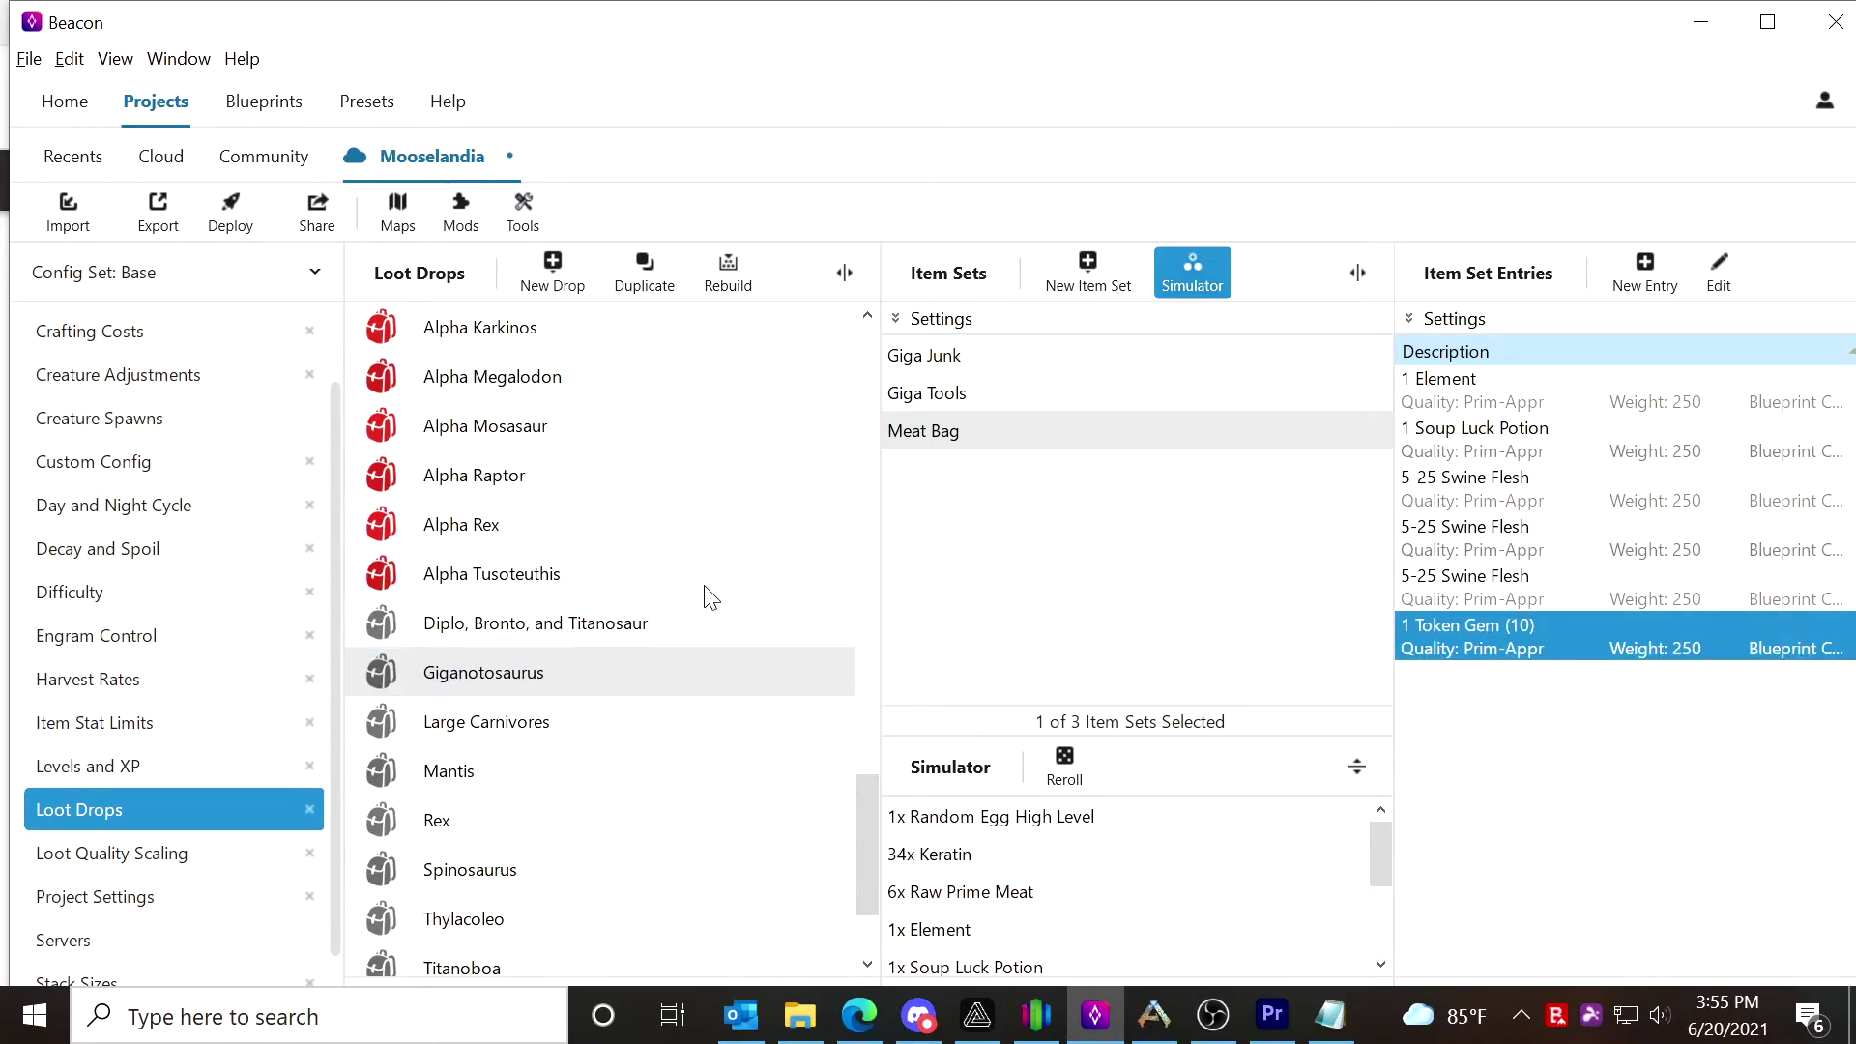
View the Alpha Rex item sets, and view the entries of the Allosaurus drop's Meat Bag set.
{"action": "left_click", "coordinate": [539, 520]}
{"action": "scroll", "coordinate": [573, 438], "scroll_direction": "up", "scroll_amount": 2}
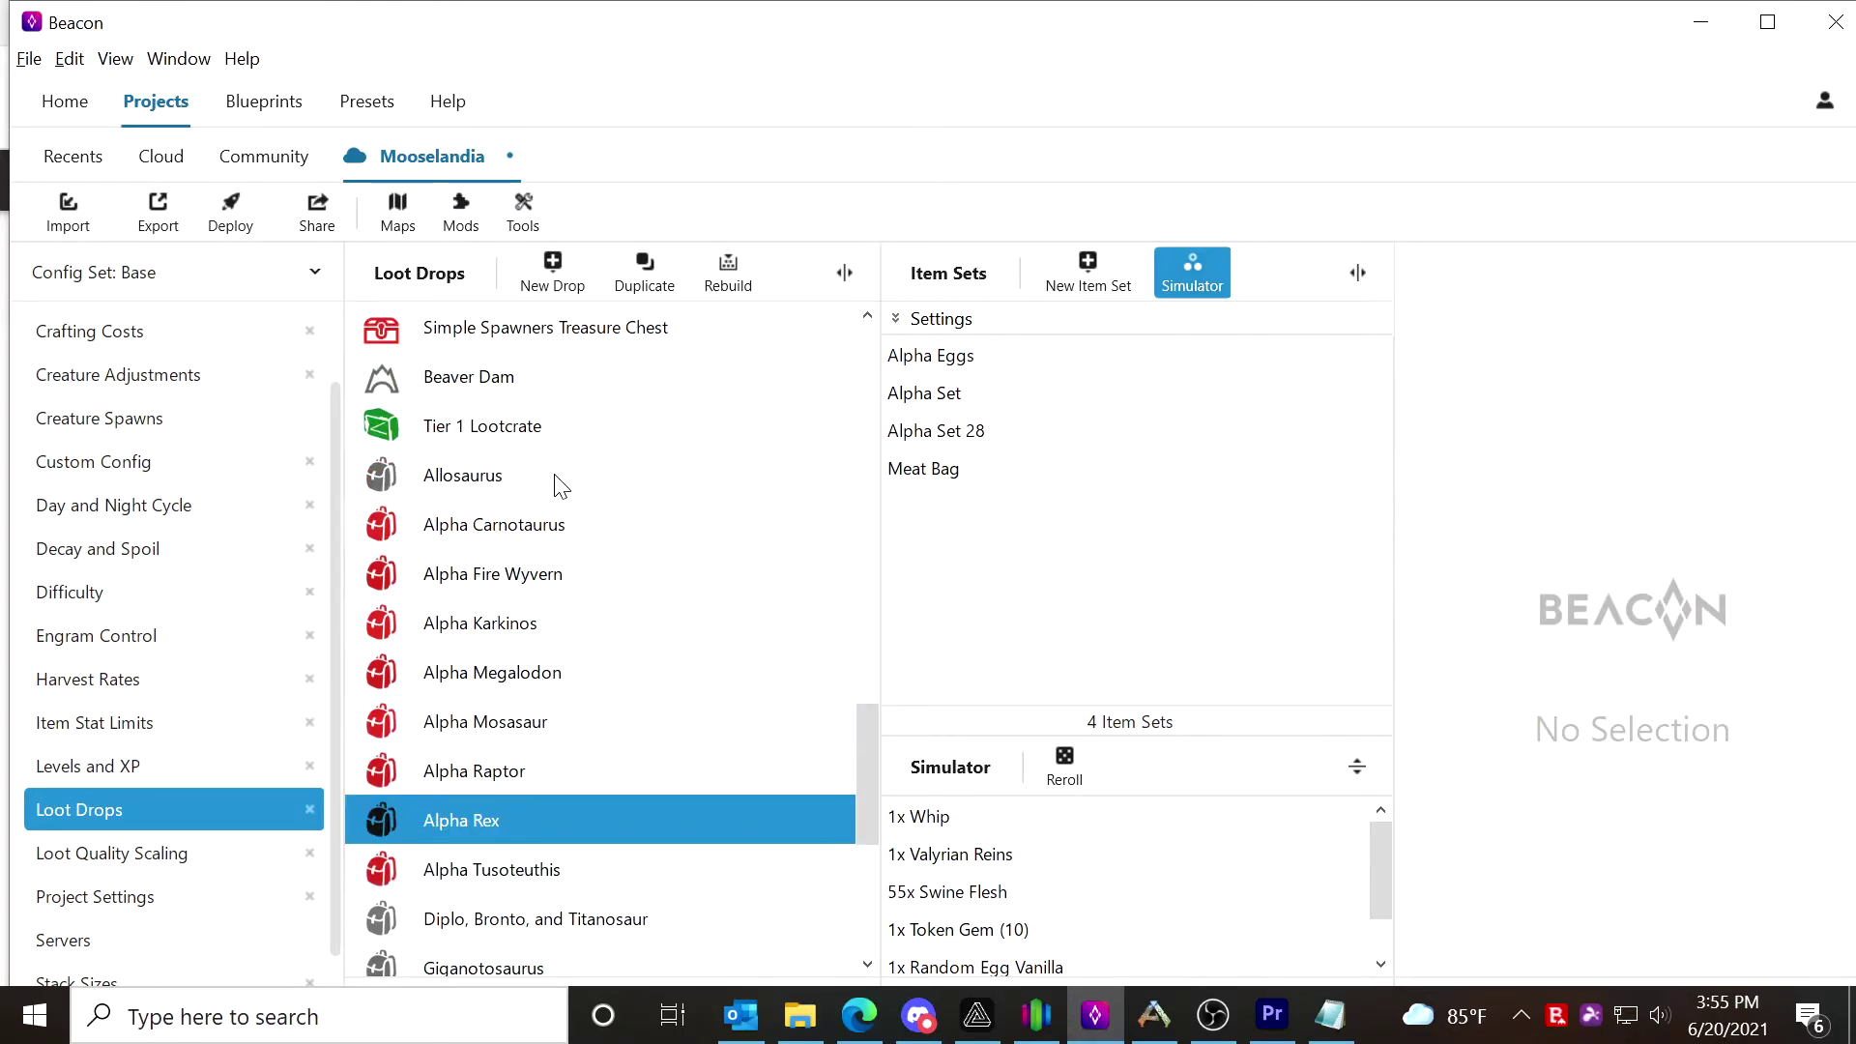
{"action": "left_click", "coordinate": [838, 475]}
{"action": "left_click", "coordinate": [1022, 401]}
{"action": "left_click", "coordinate": [1054, 353]}
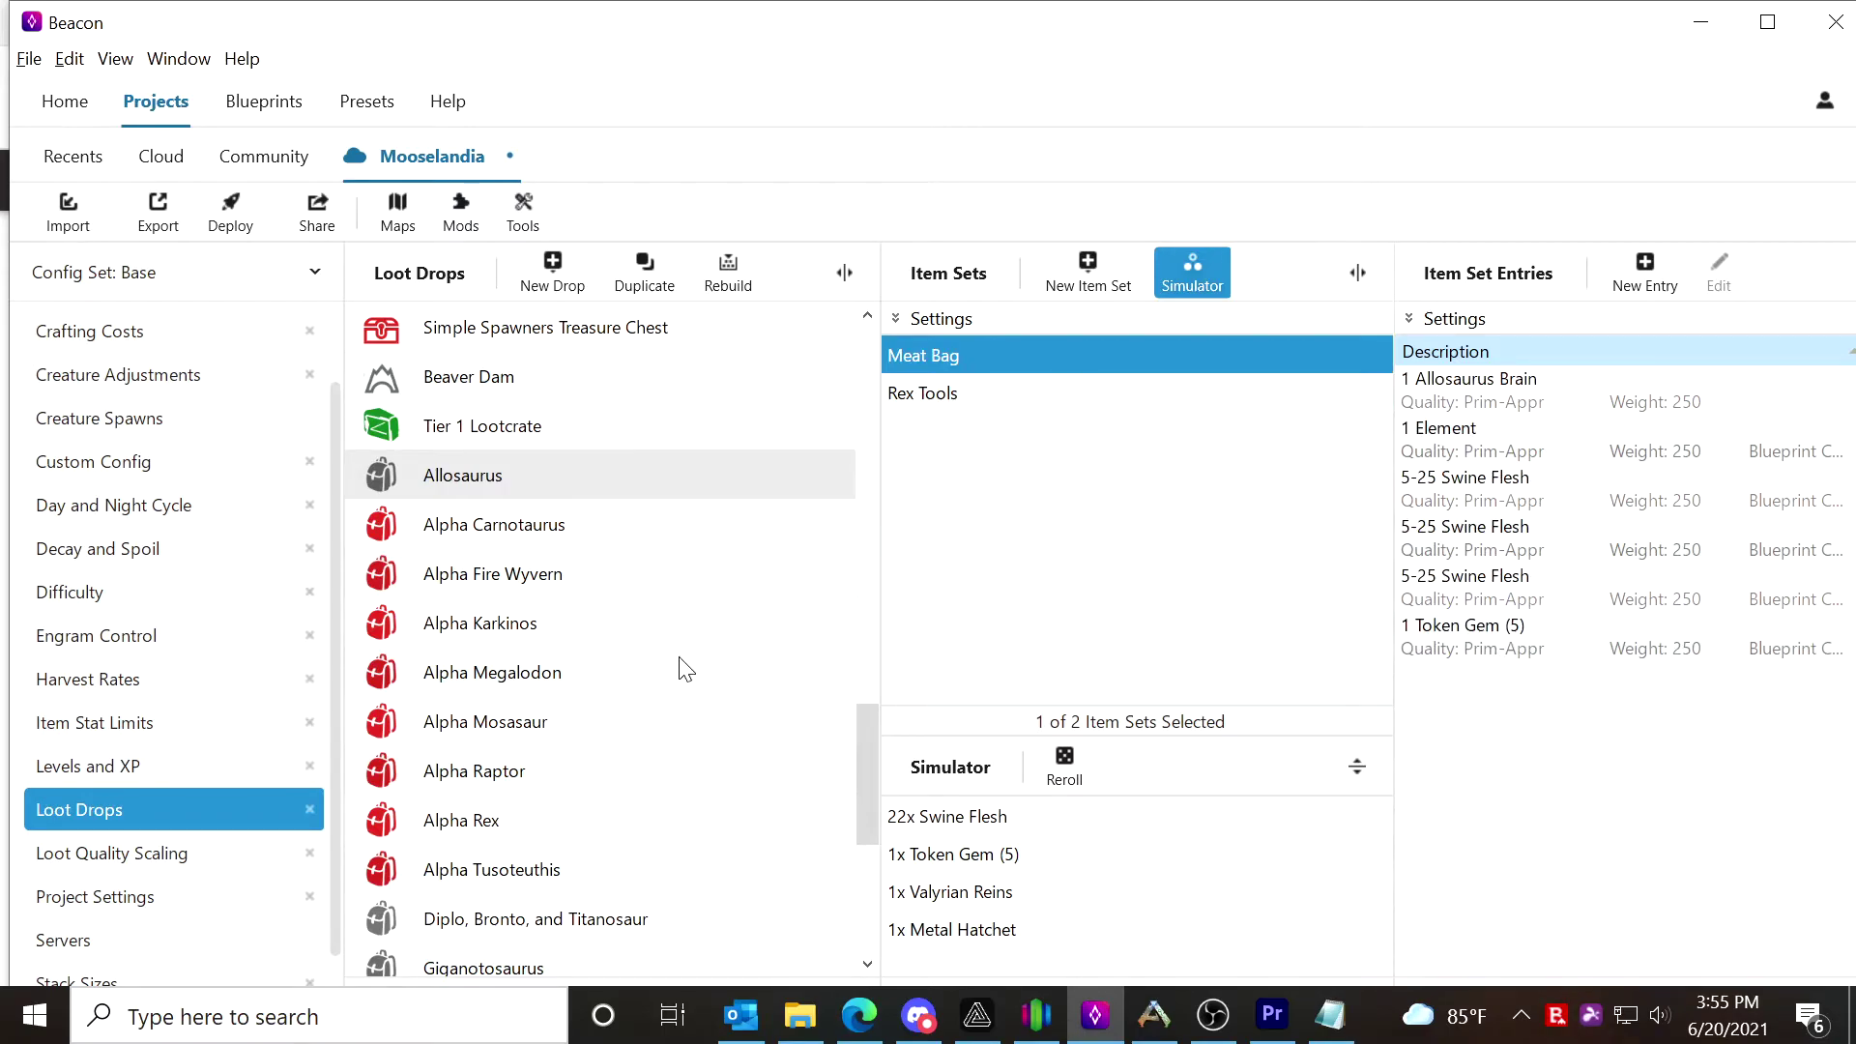
Switch to the GameServerApp dashboard in the browser and open an empty RCON command for entry.
{"action": "left_click", "coordinate": [859, 1015]}
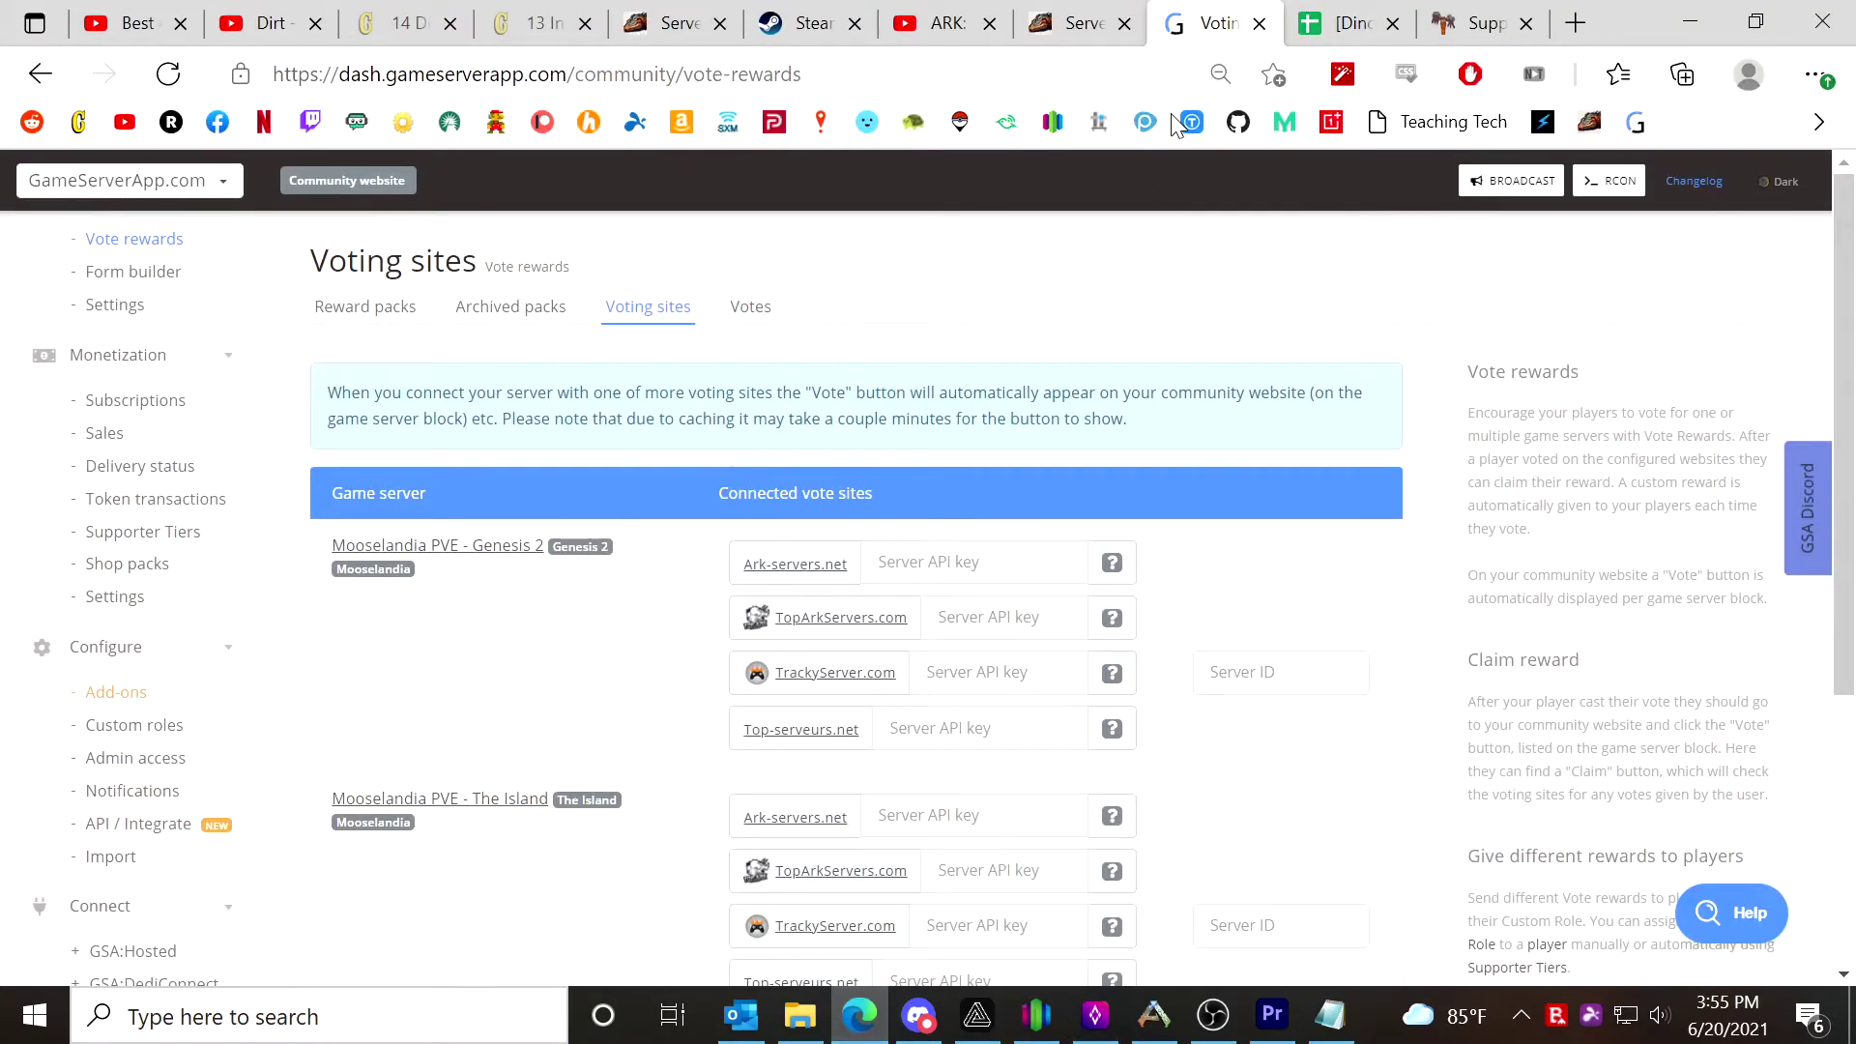
{"action": "left_click", "coordinate": [1602, 184]}
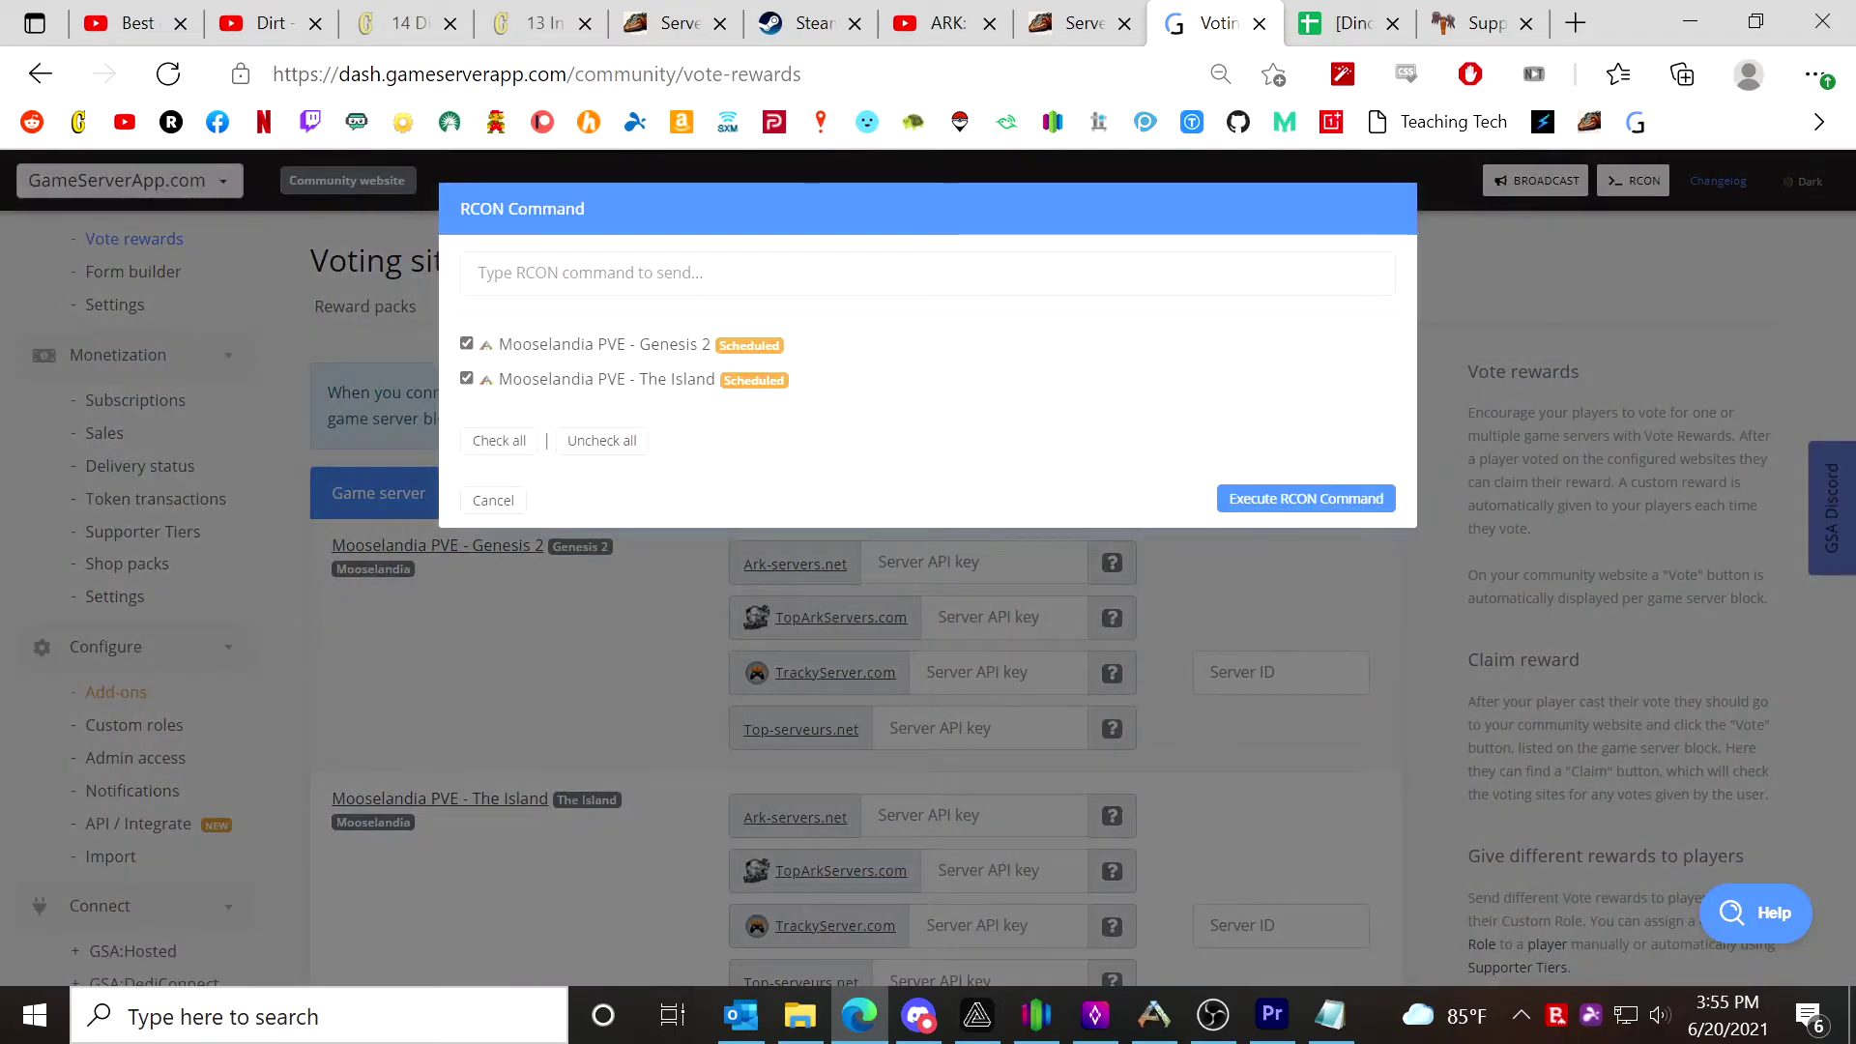
{"action": "left_click", "coordinate": [886, 273]}
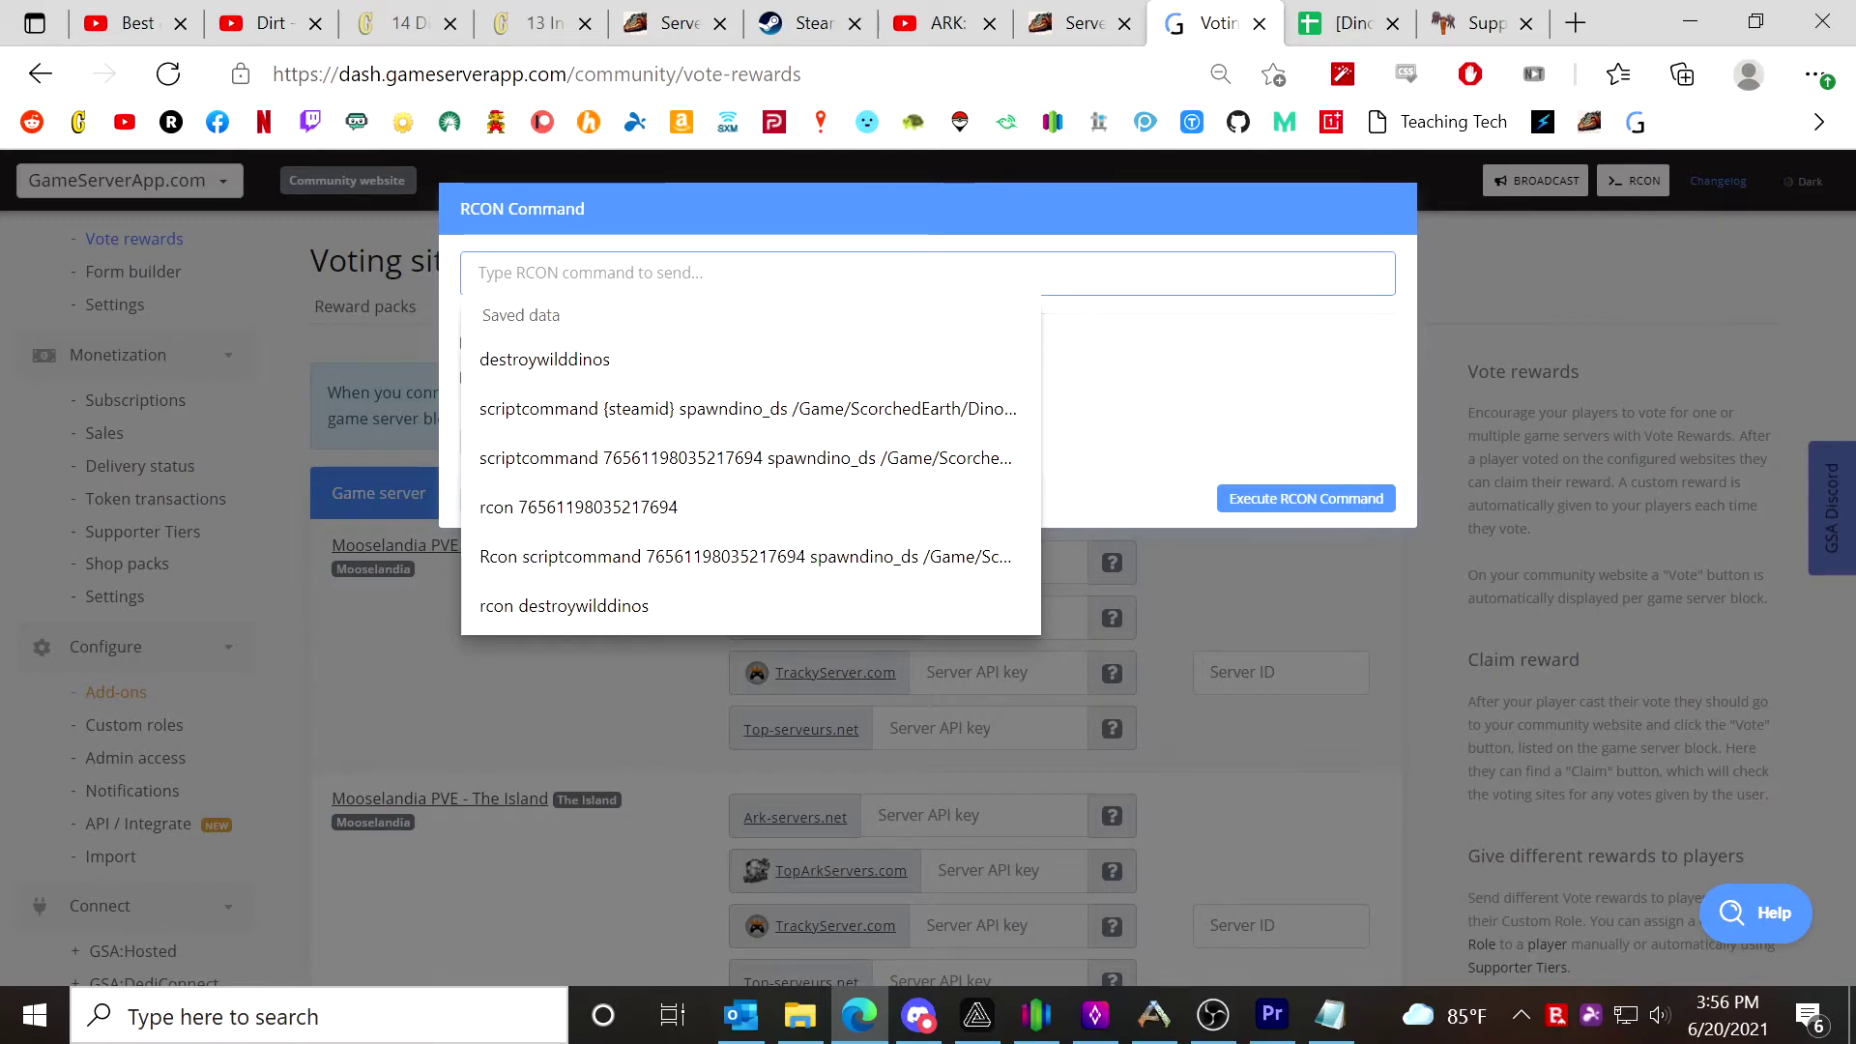
Search the web for "gsa token gem" in a new tab and open GameServerApp's Token Gem's support article.
{"action": "left_click", "coordinate": [1588, 10]}
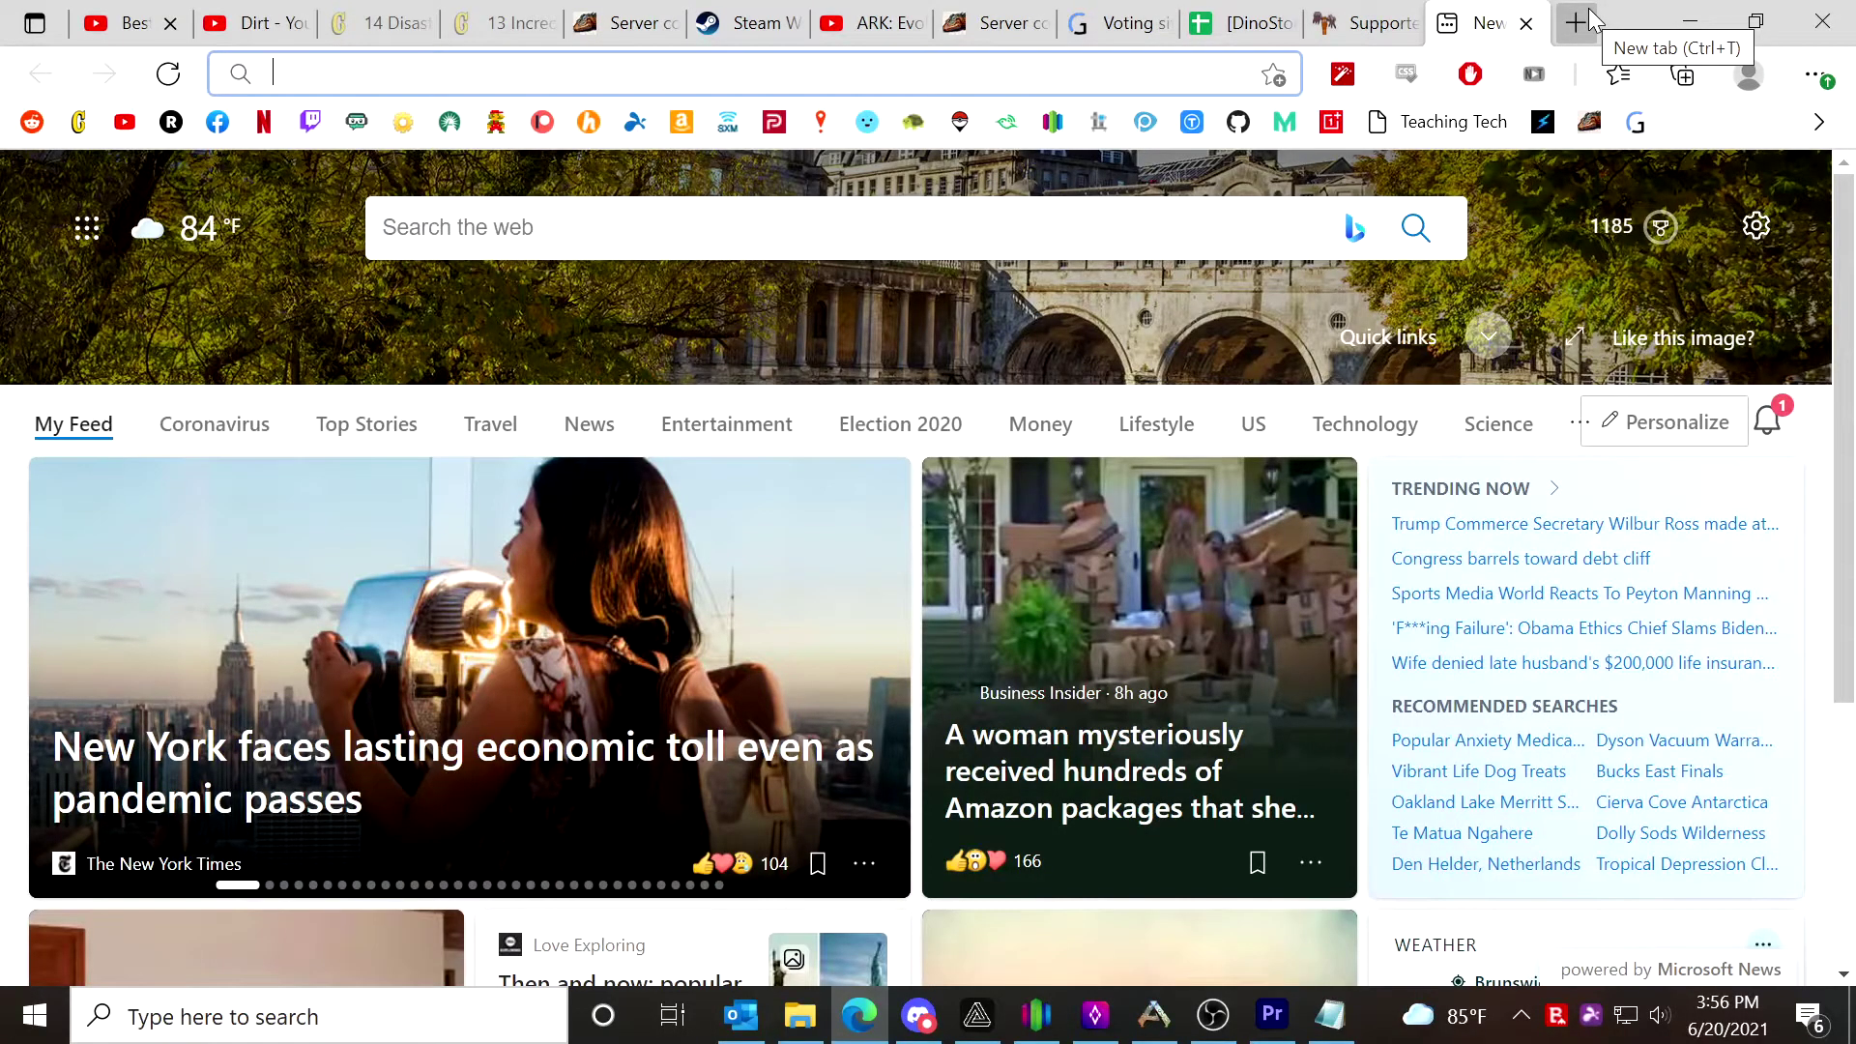
{"action": "type", "text": "gs"}
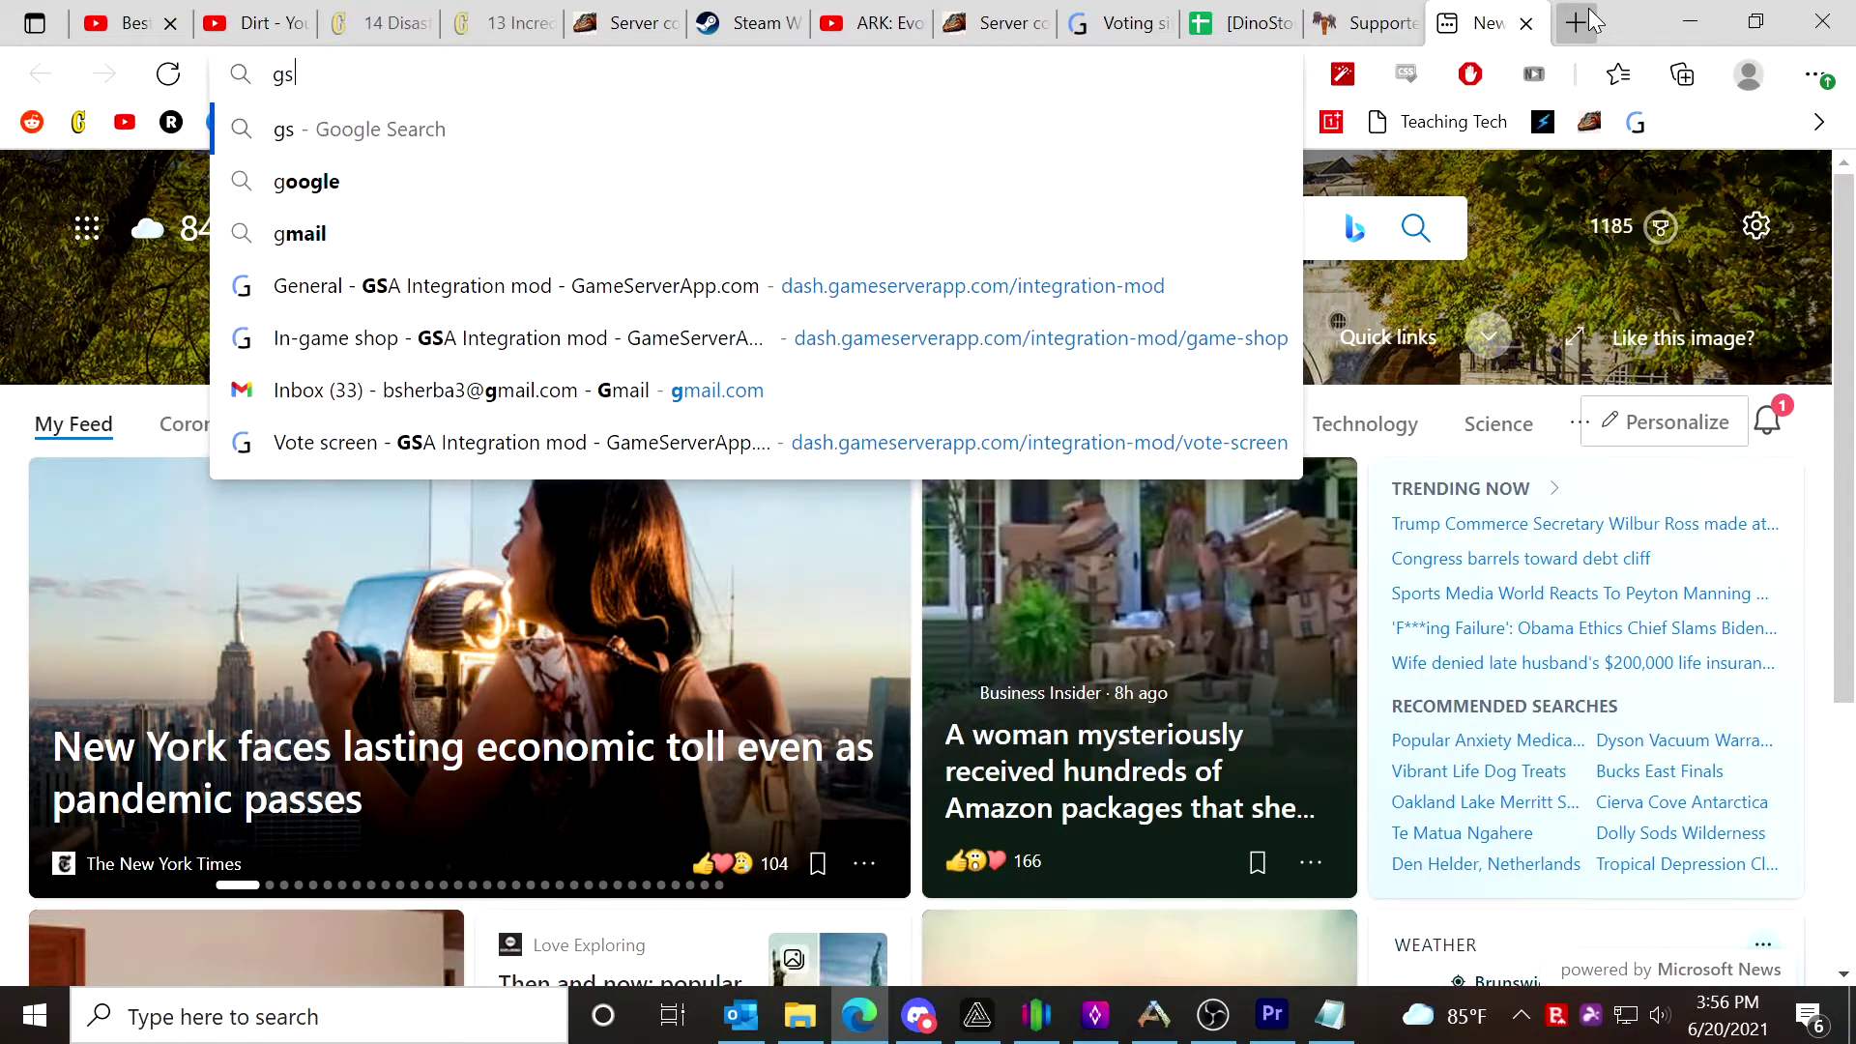
{"action": "type", "text": "a token gem"}
{"action": "key", "text": "Return"}
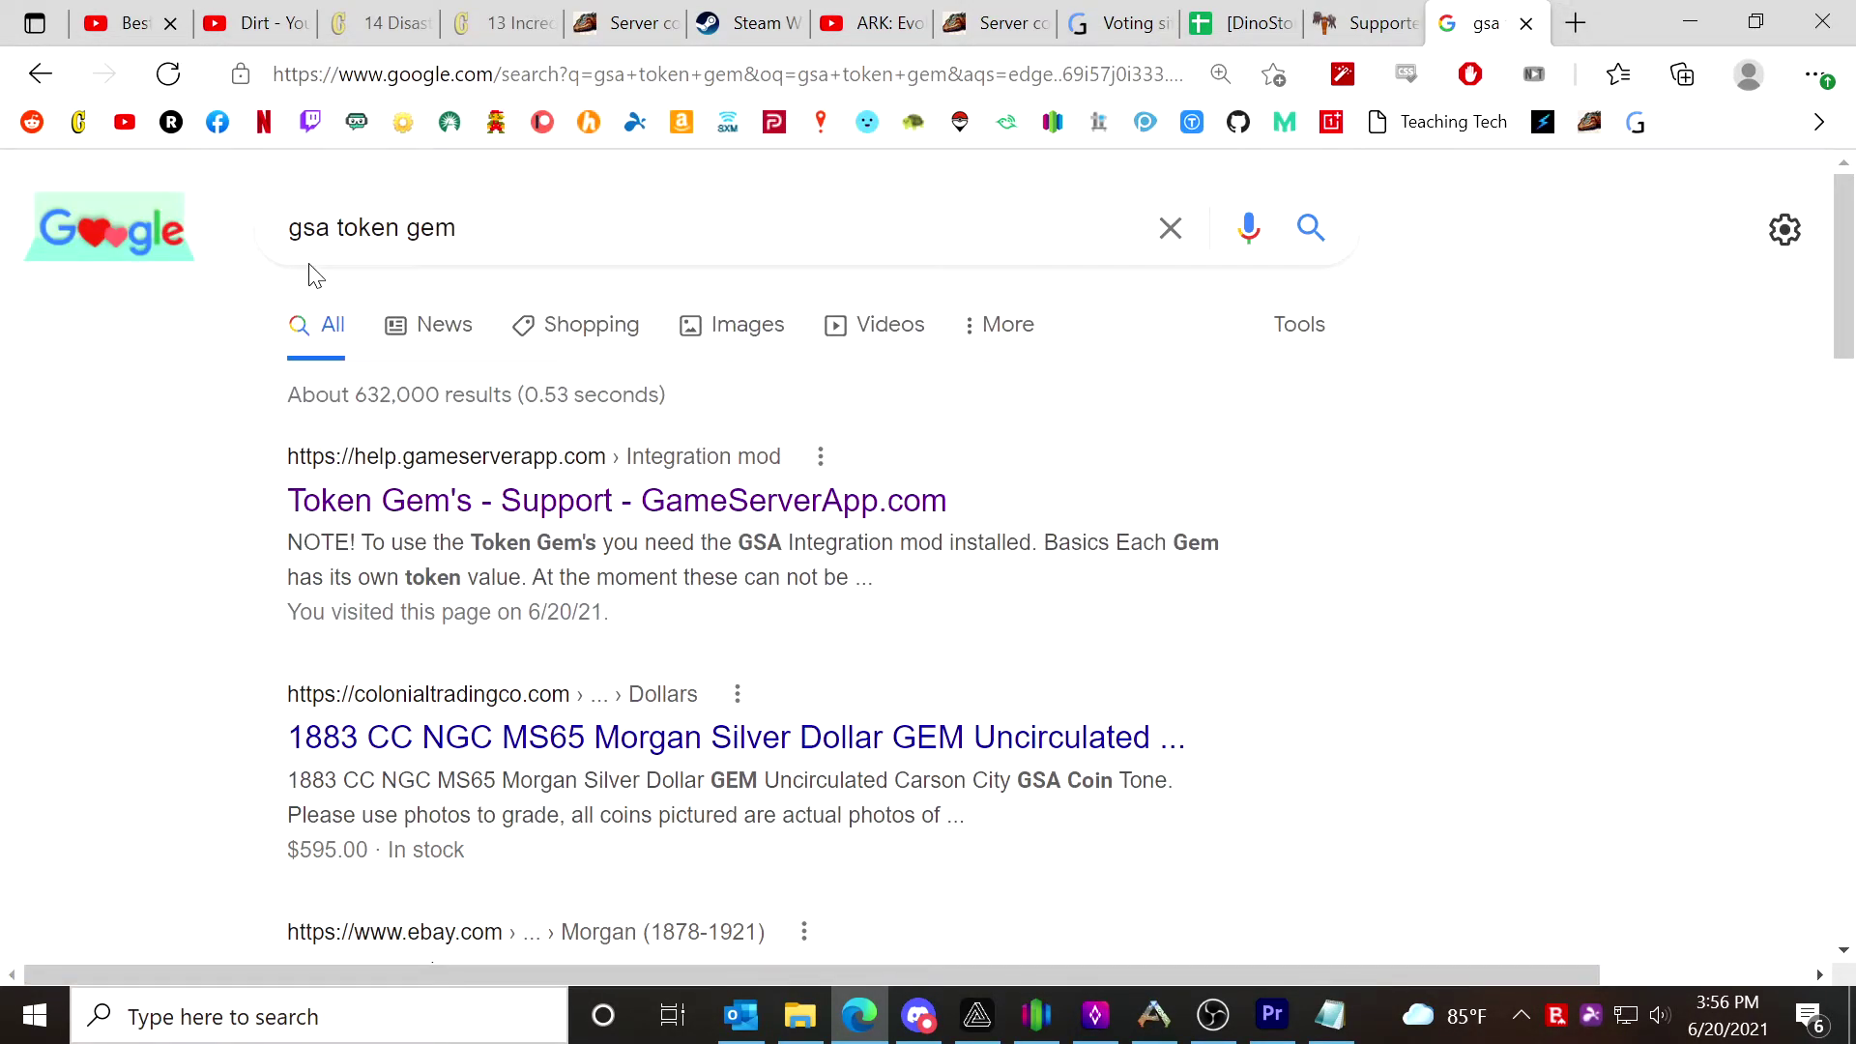
{"action": "left_click", "coordinate": [507, 502]}
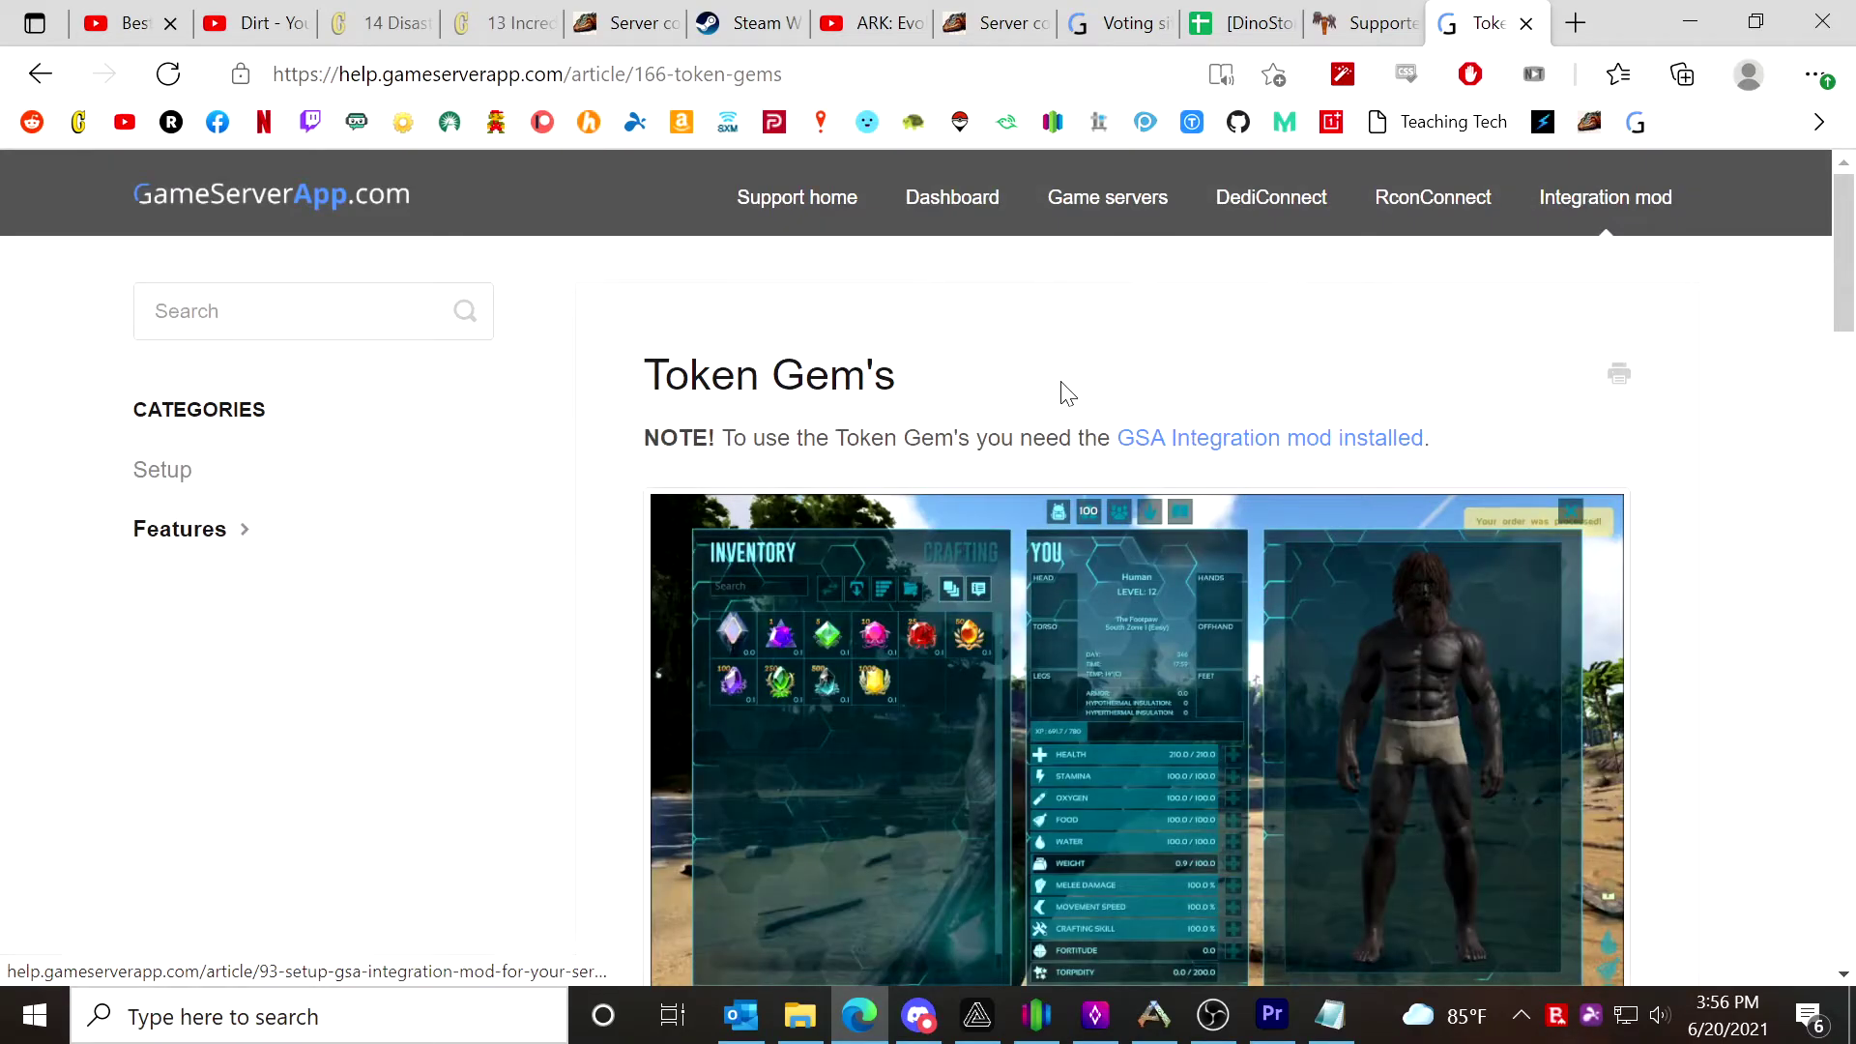
Read the article's basics on token gems and review the spawn codes for each gem value.
{"action": "scroll", "coordinate": [1059, 431], "scroll_direction": "down", "scroll_amount": 10}
{"action": "scroll", "coordinate": [1059, 432], "scroll_direction": "up", "scroll_amount": 3}
{"action": "scroll", "coordinate": [1060, 431], "scroll_direction": "up", "scroll_amount": 2}
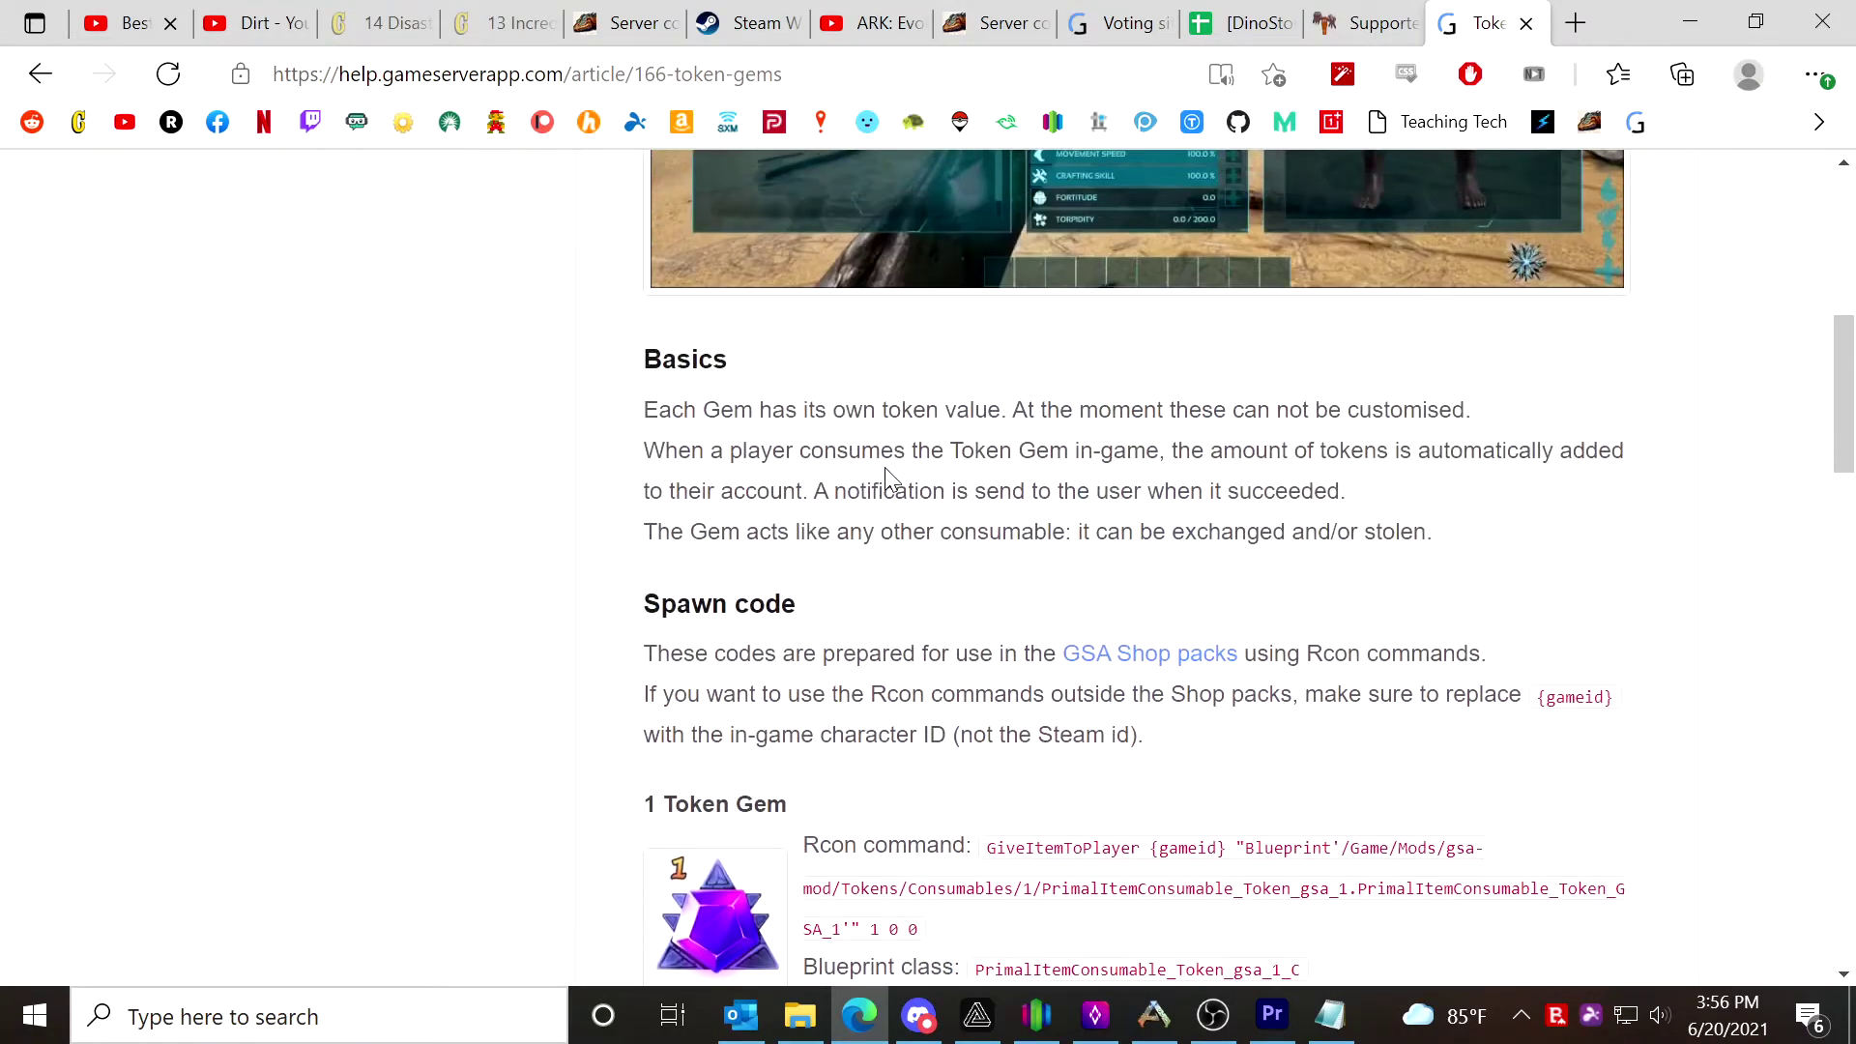
{"action": "scroll", "coordinate": [812, 380], "scroll_direction": "down", "scroll_amount": 5}
{"action": "scroll", "coordinate": [850, 375], "scroll_direction": "up", "scroll_amount": 5}
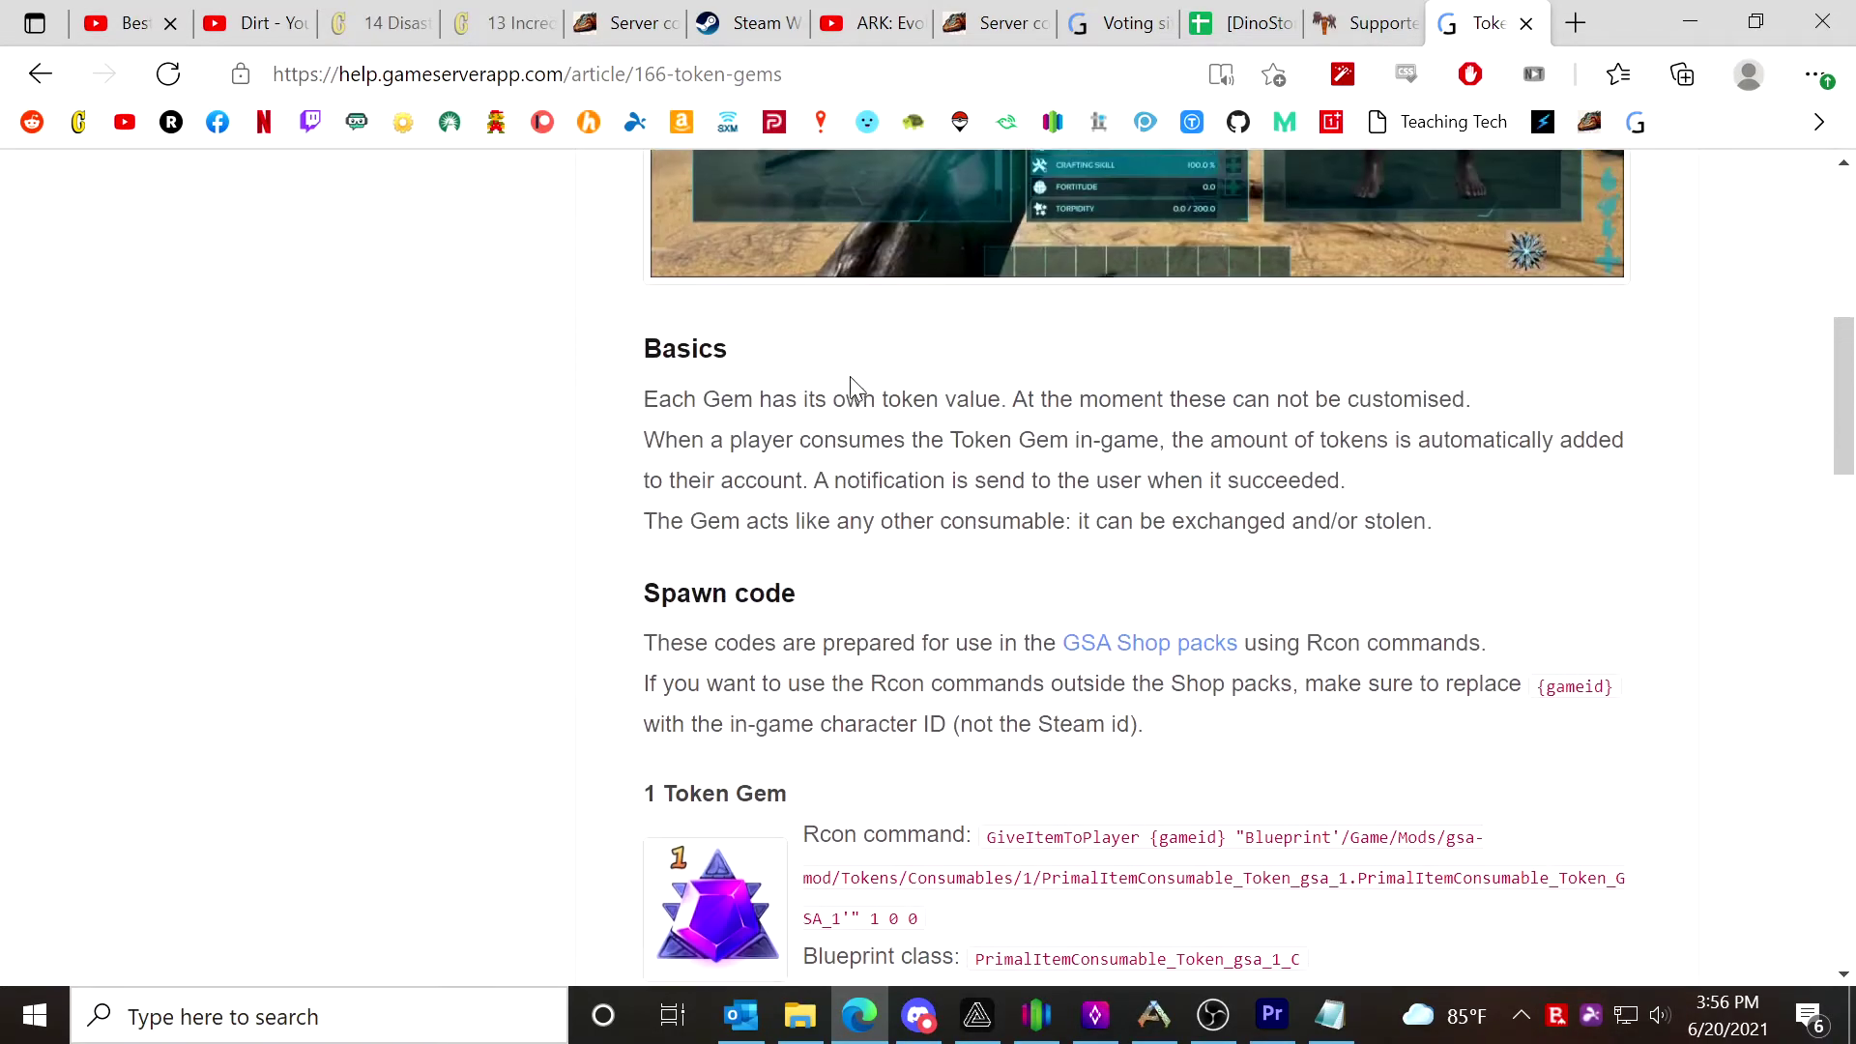
{"action": "scroll", "coordinate": [796, 348], "scroll_direction": "up", "scroll_amount": 8}
{"action": "scroll", "coordinate": [916, 439], "scroll_direction": "down", "scroll_amount": 13}
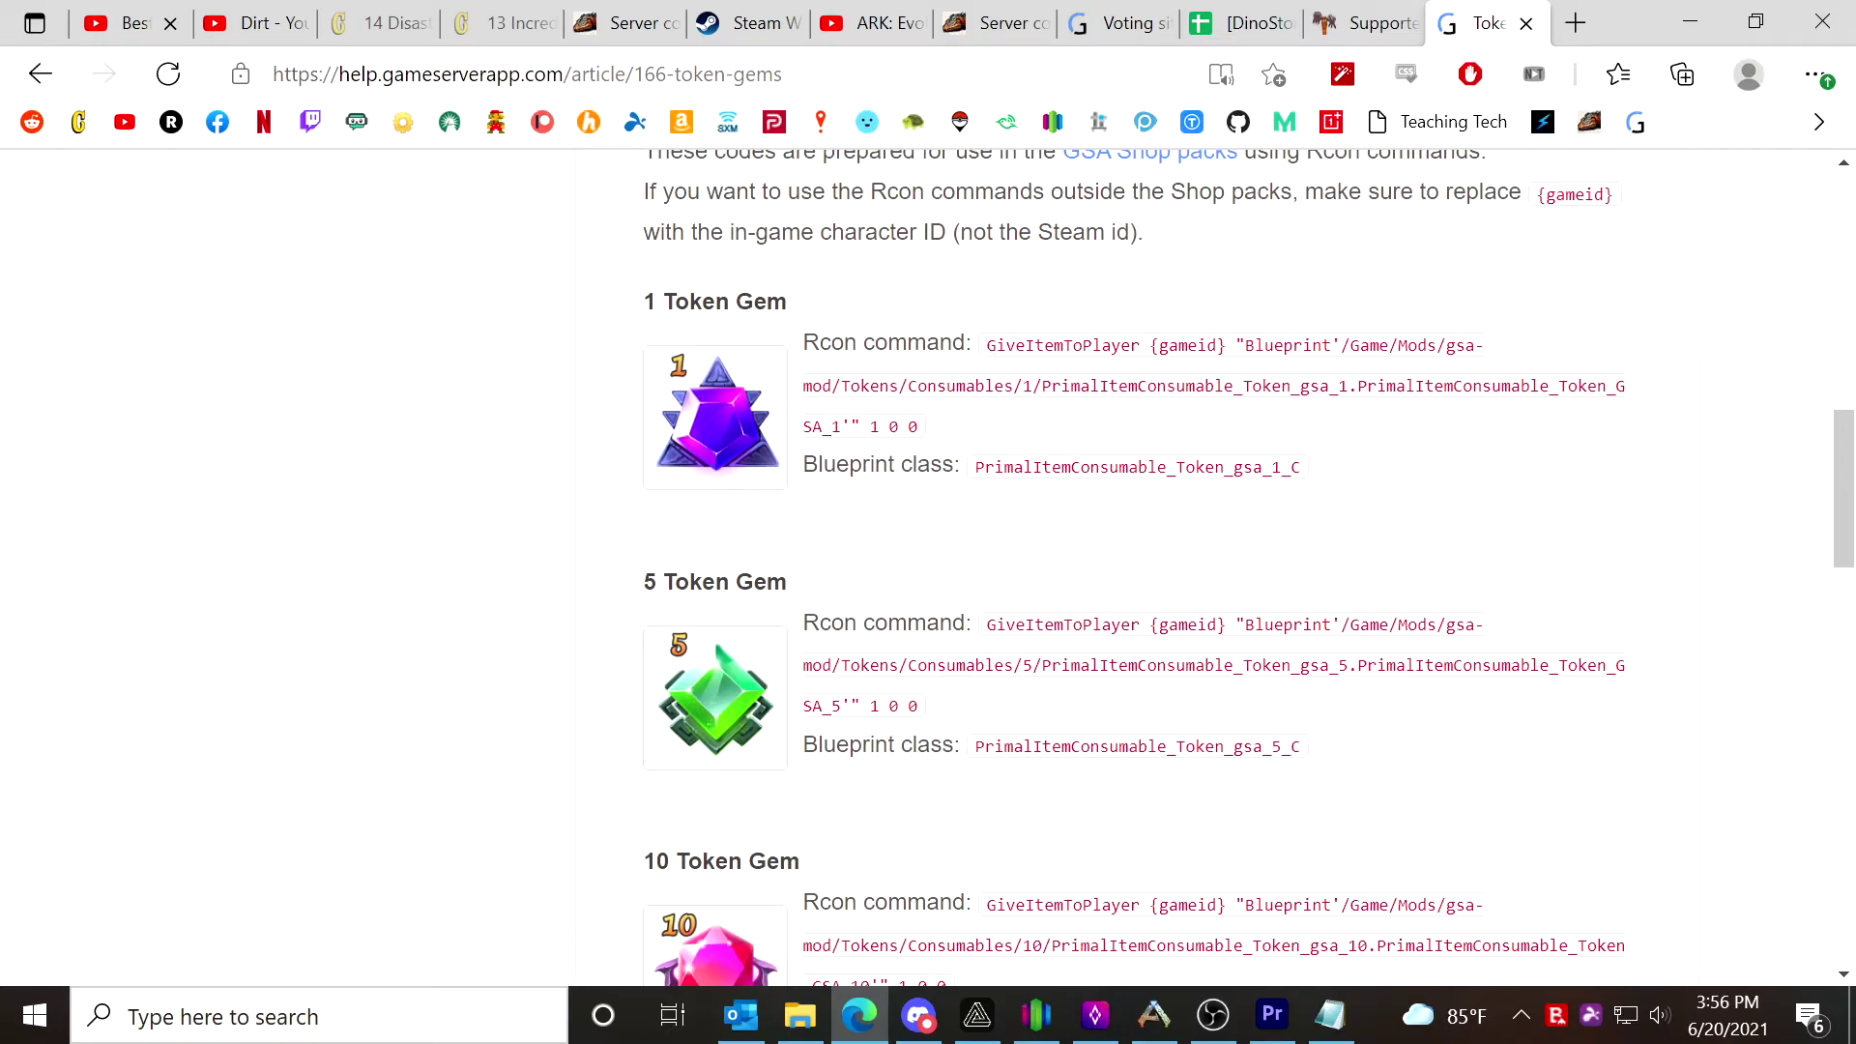
{"action": "scroll", "coordinate": [890, 570], "scroll_direction": "down", "scroll_amount": 8}
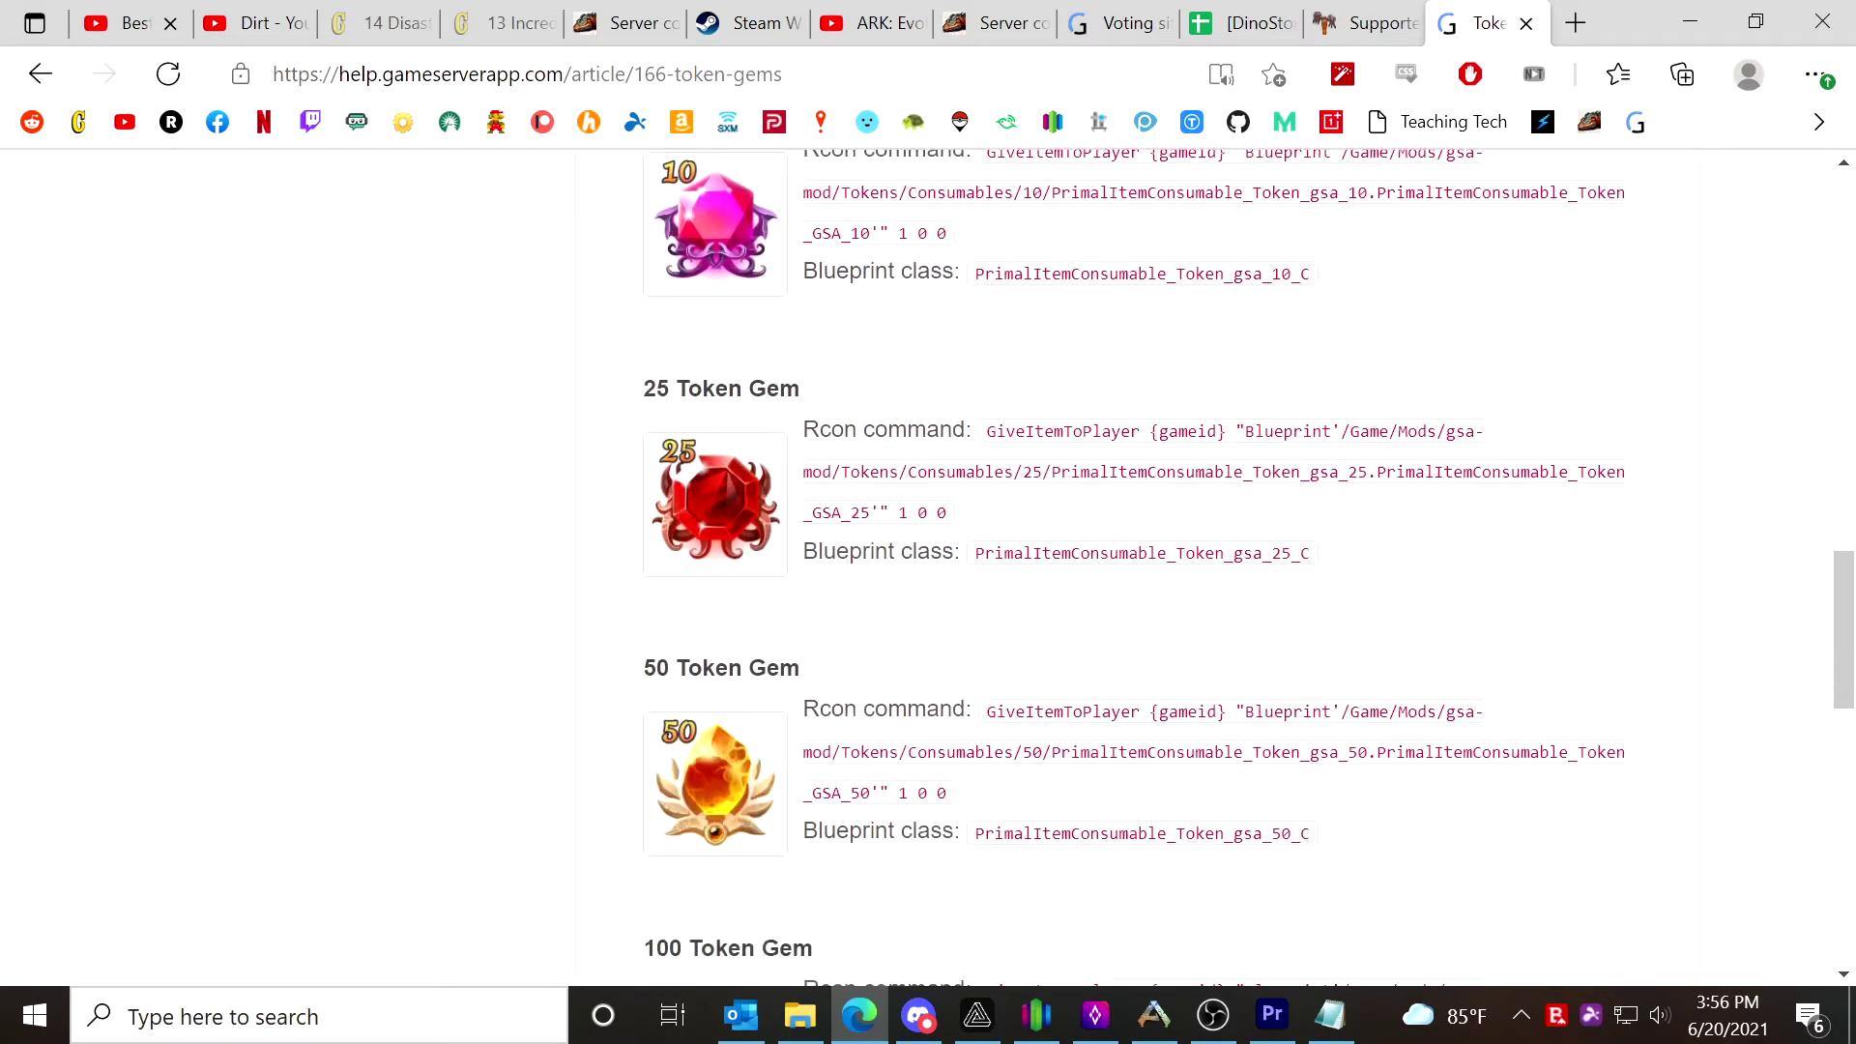
Copy the full RCON command for the 25 Token Gem, check the open RCON dialog and return to the article.
{"action": "left_click_drag", "start_coordinate": [988, 431], "coordinate": [974, 519]}
{"action": "key", "text": "ctrl+c"}
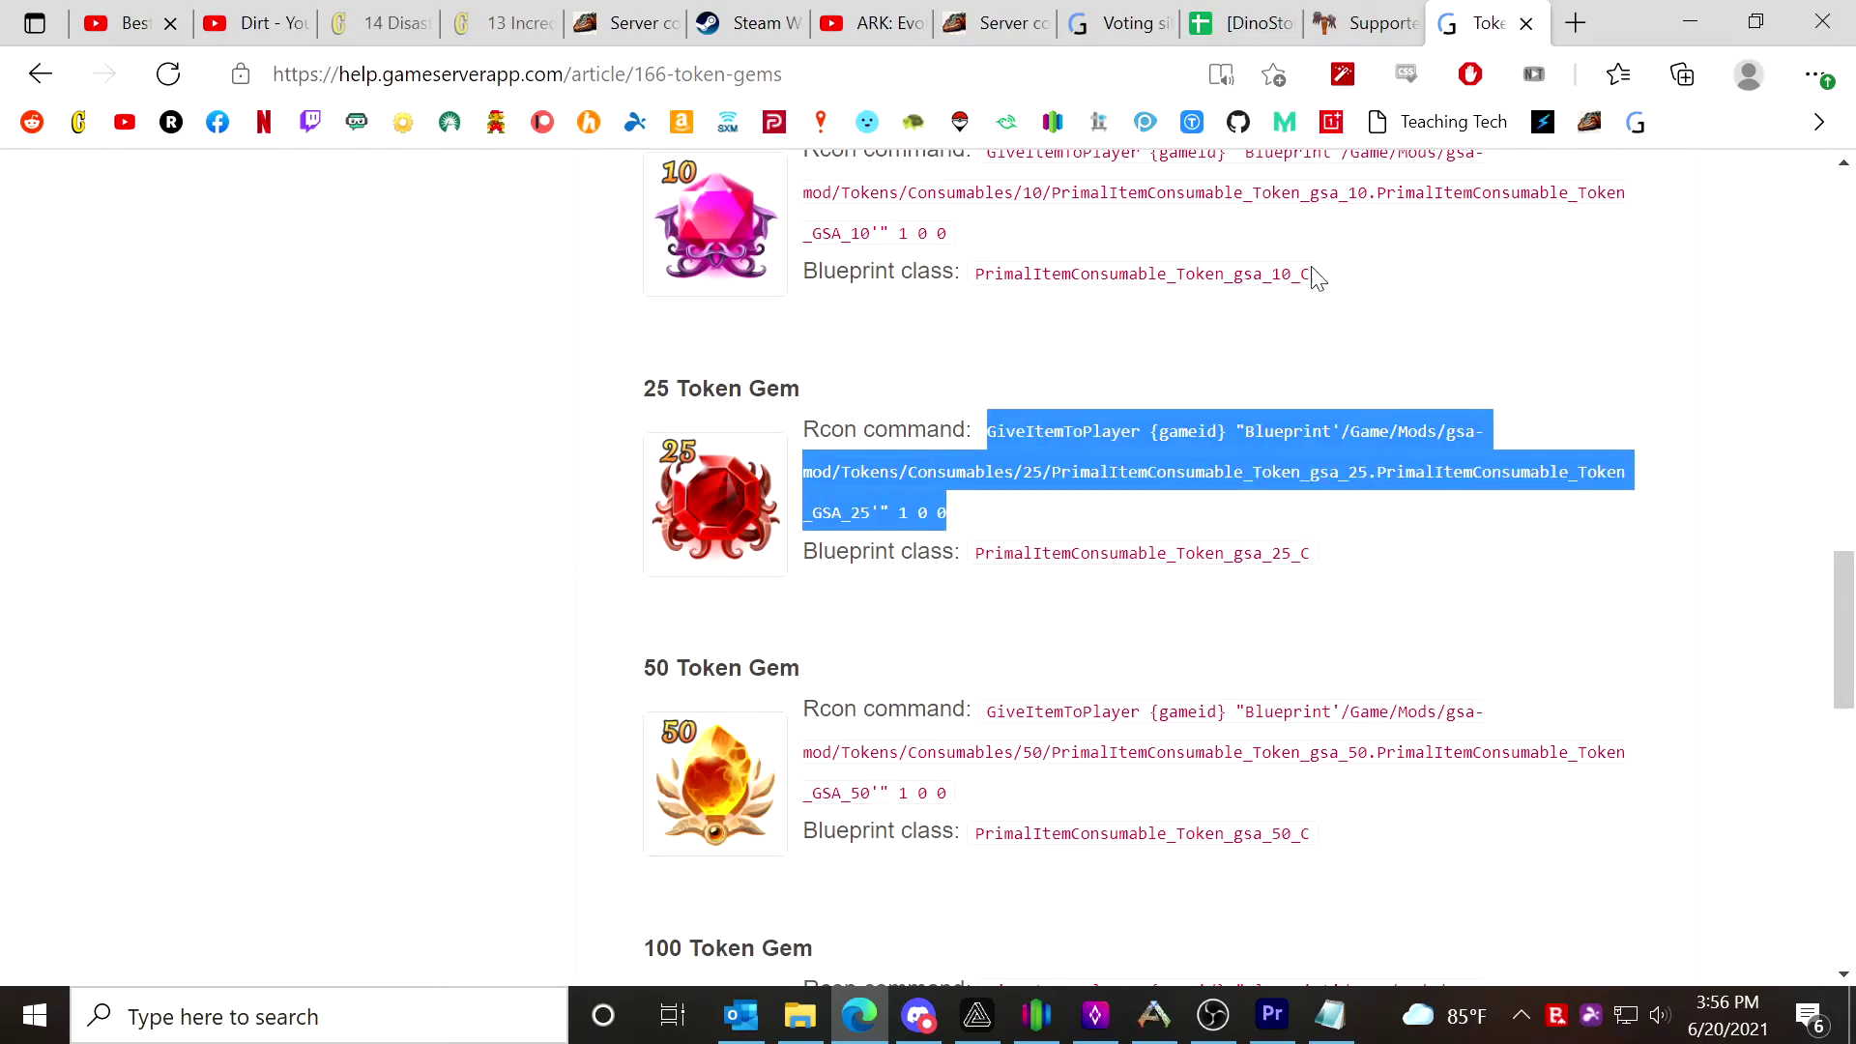
{"action": "left_click", "coordinate": [1127, 23]}
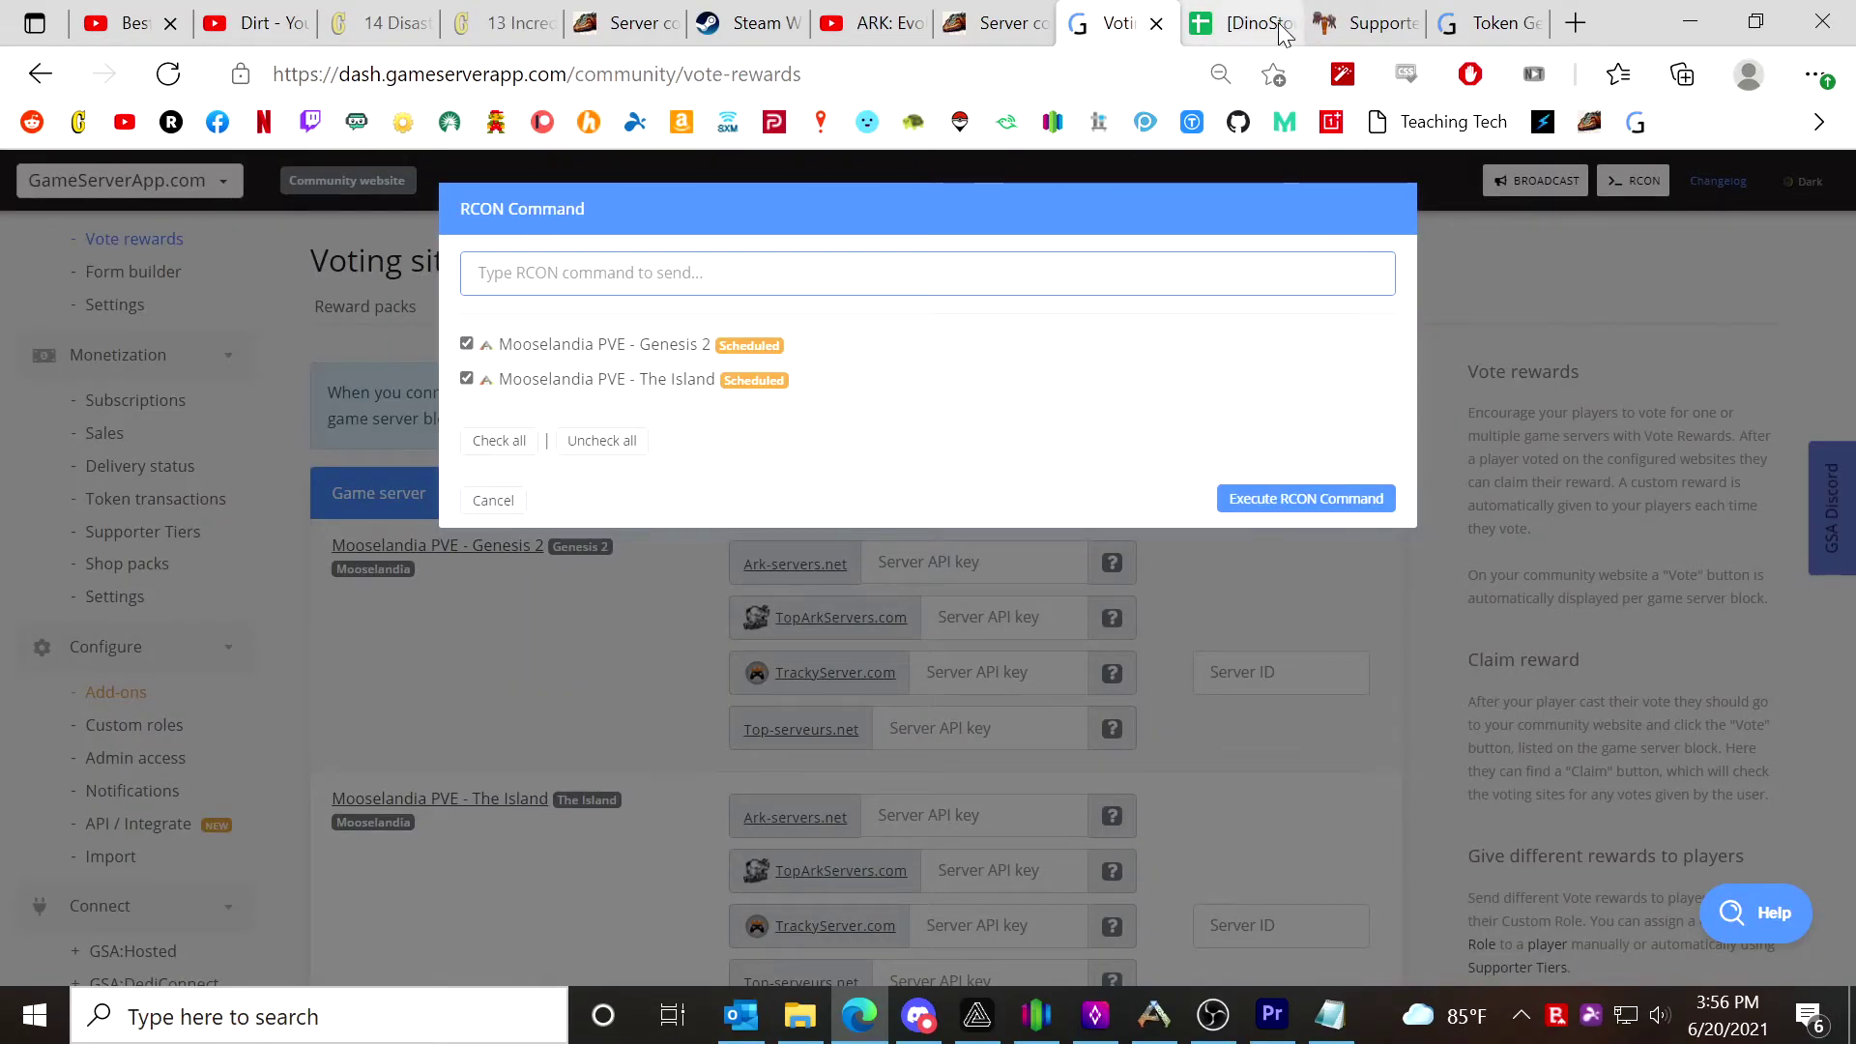
{"action": "left_click", "coordinate": [1494, 23]}
{"action": "scroll", "coordinate": [1605, 194], "scroll_direction": "up", "scroll_amount": 10}
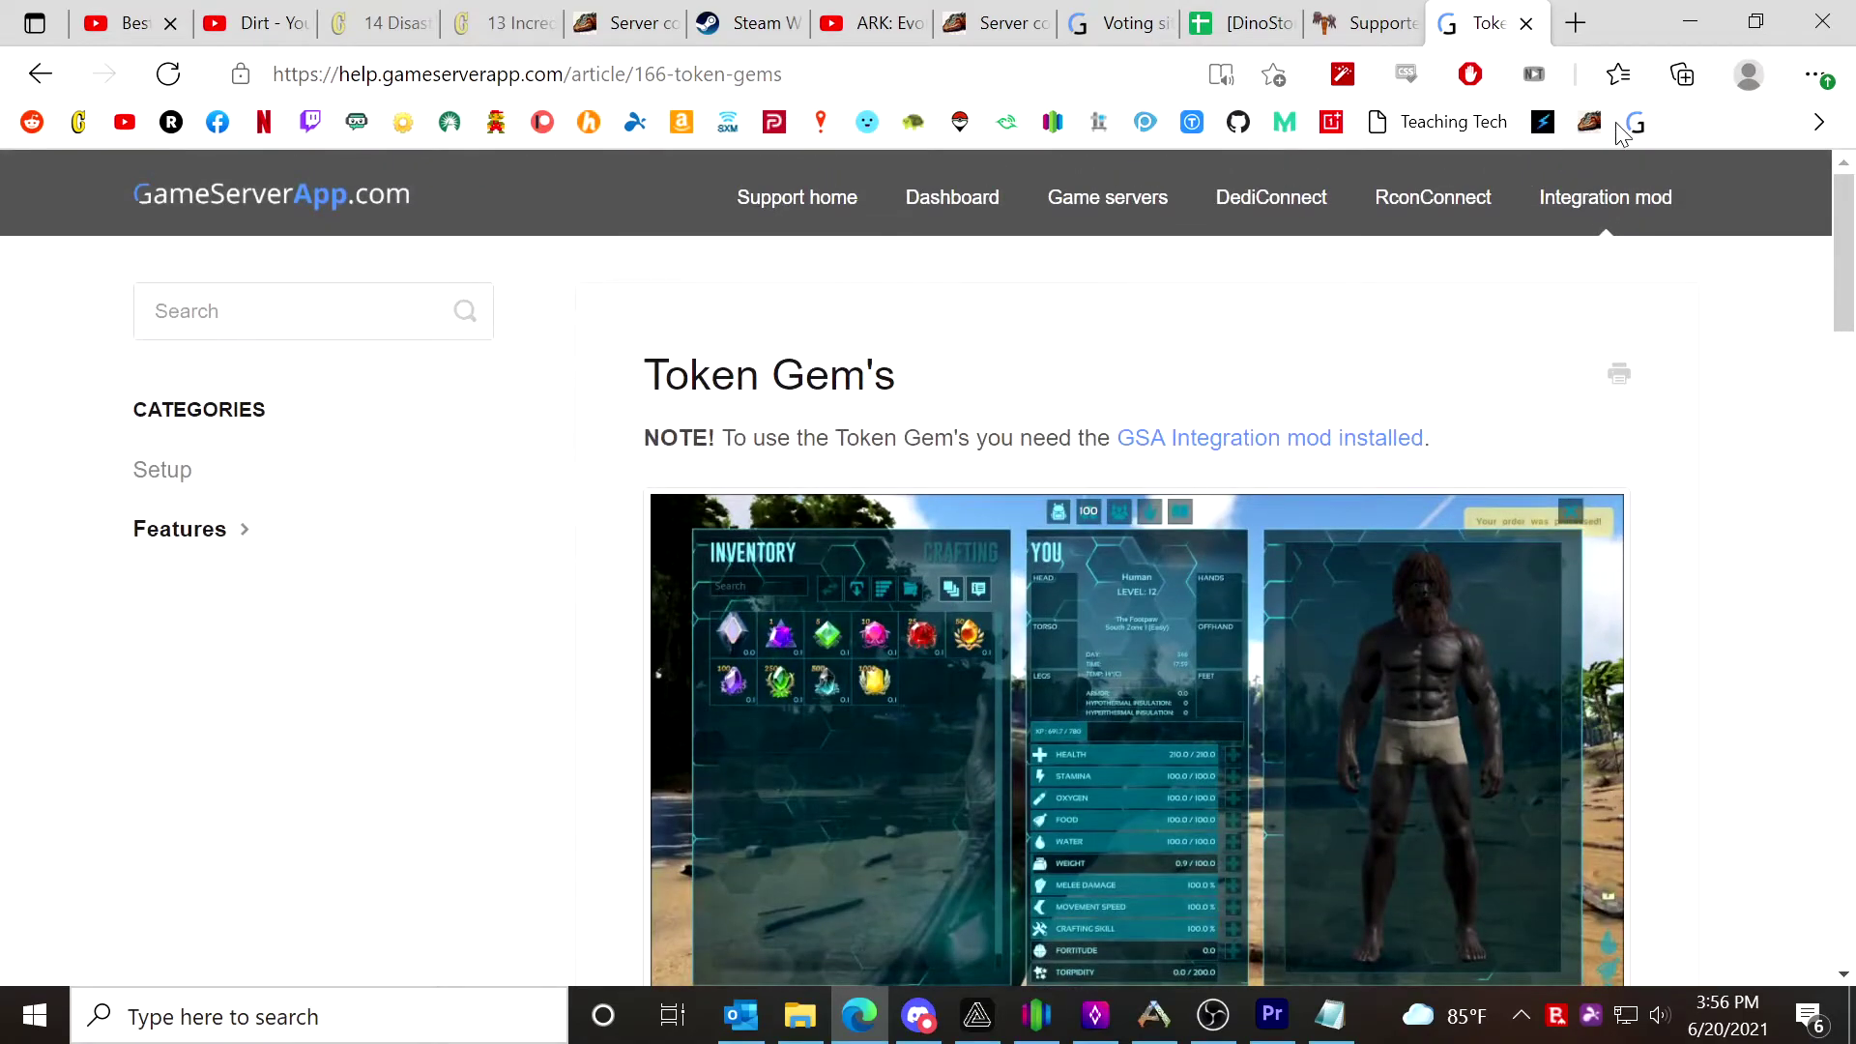
Open the GameServerApp dashboard in this tab and bring up the information page of the player's online character.
{"action": "left_click", "coordinate": [1627, 124]}
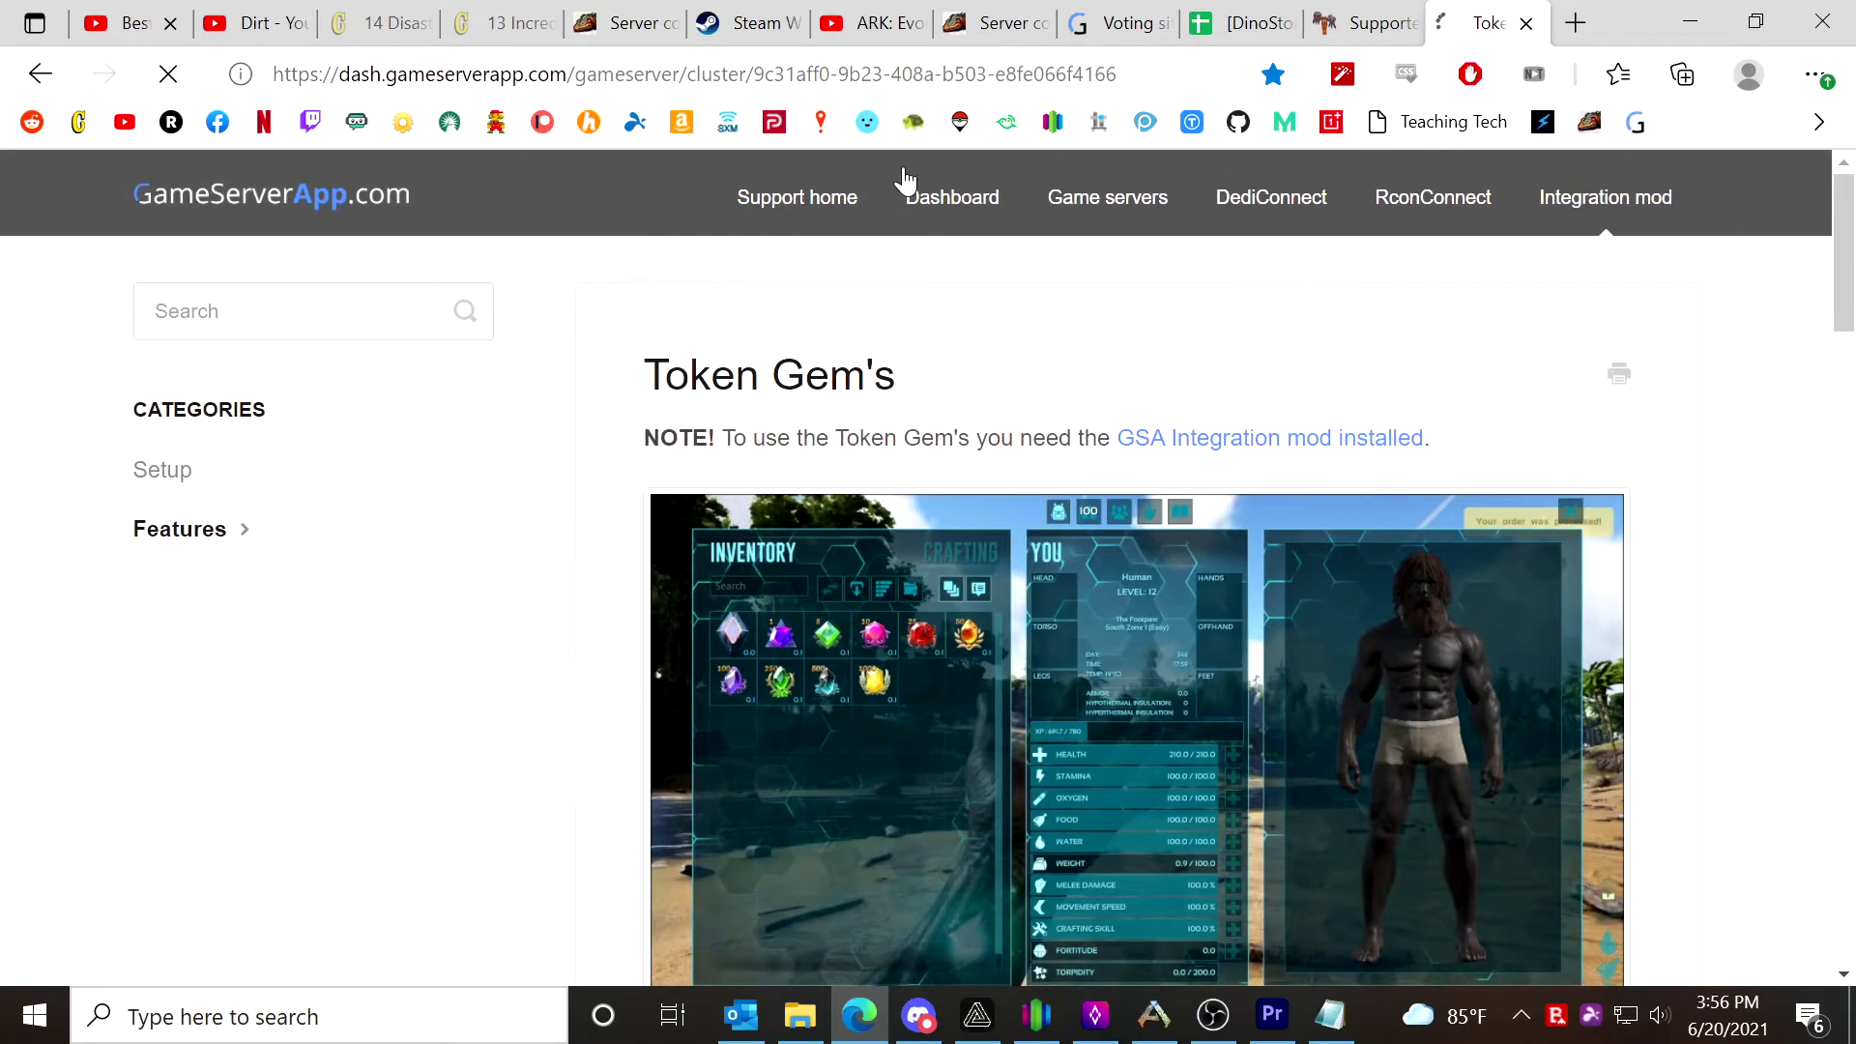
{"action": "scroll", "coordinate": [174, 372], "scroll_direction": "up", "scroll_amount": 9}
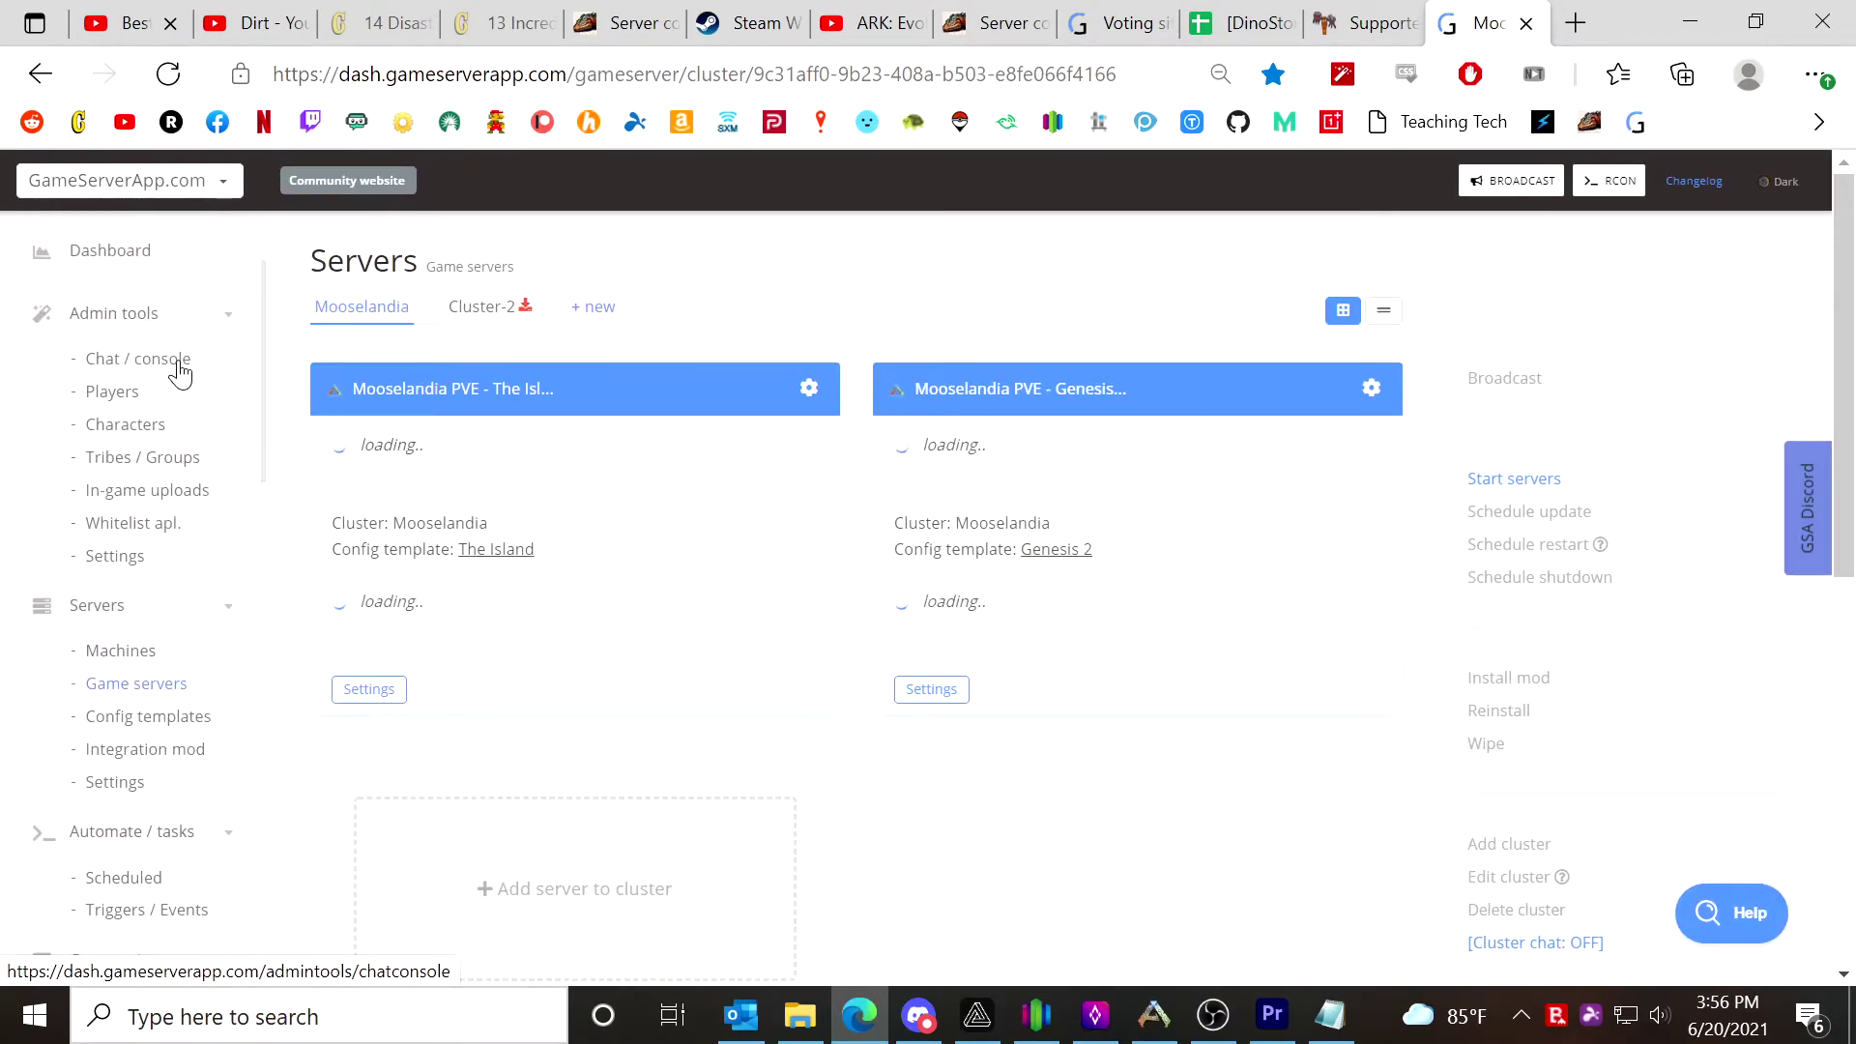
{"action": "left_click", "coordinate": [106, 393]}
{"action": "left_click", "coordinate": [392, 380]}
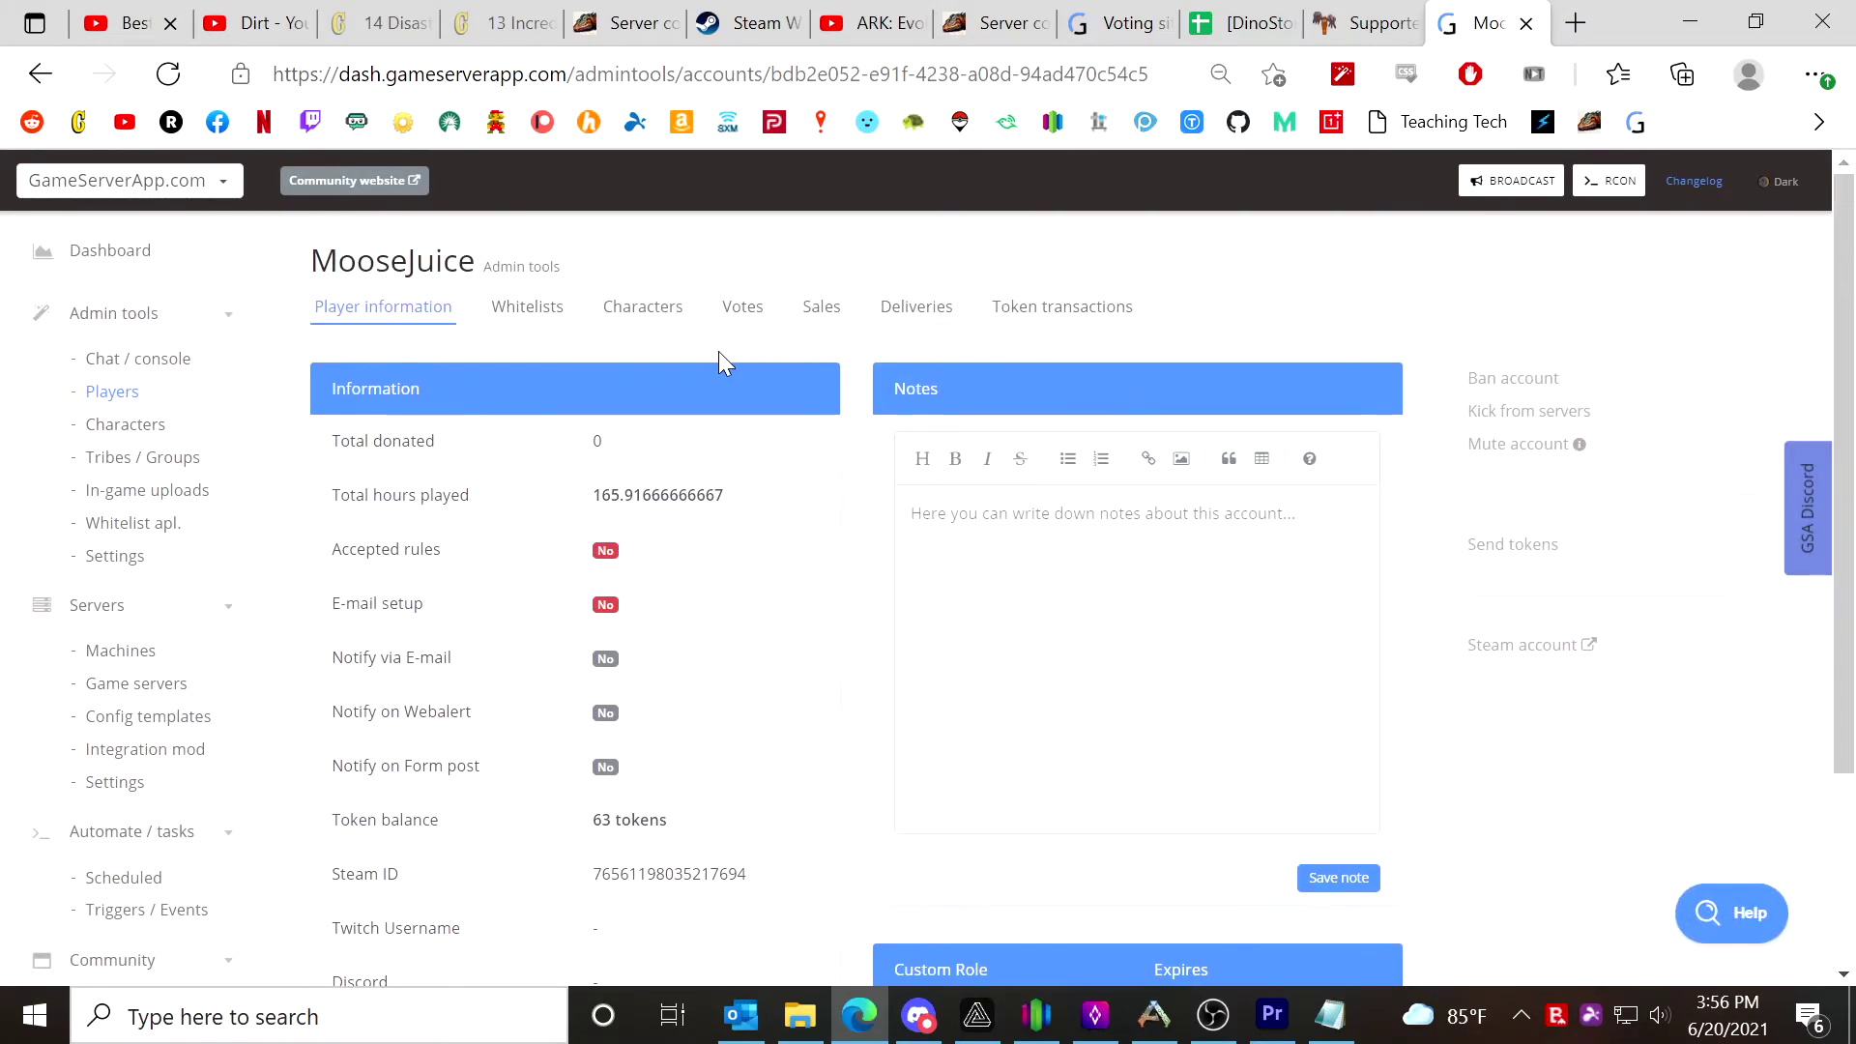
{"action": "left_click", "coordinate": [670, 318]}
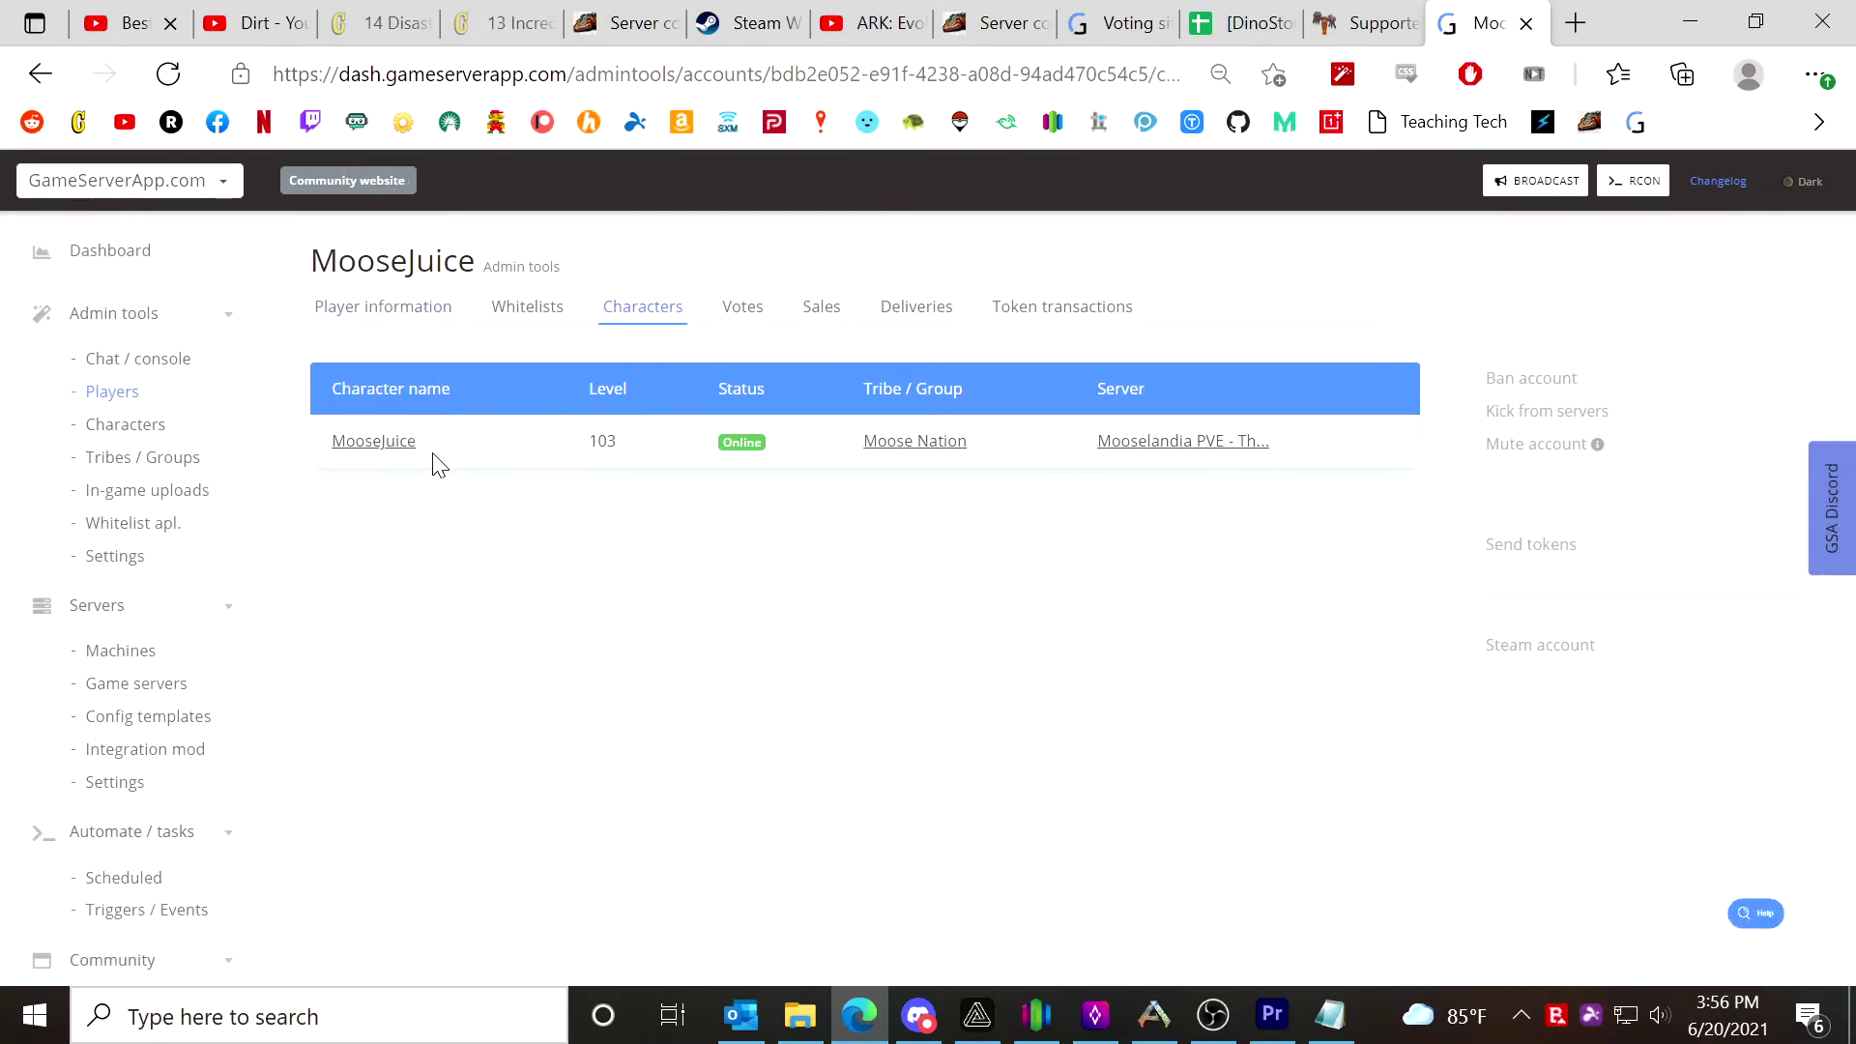
{"action": "left_click", "coordinate": [373, 451]}
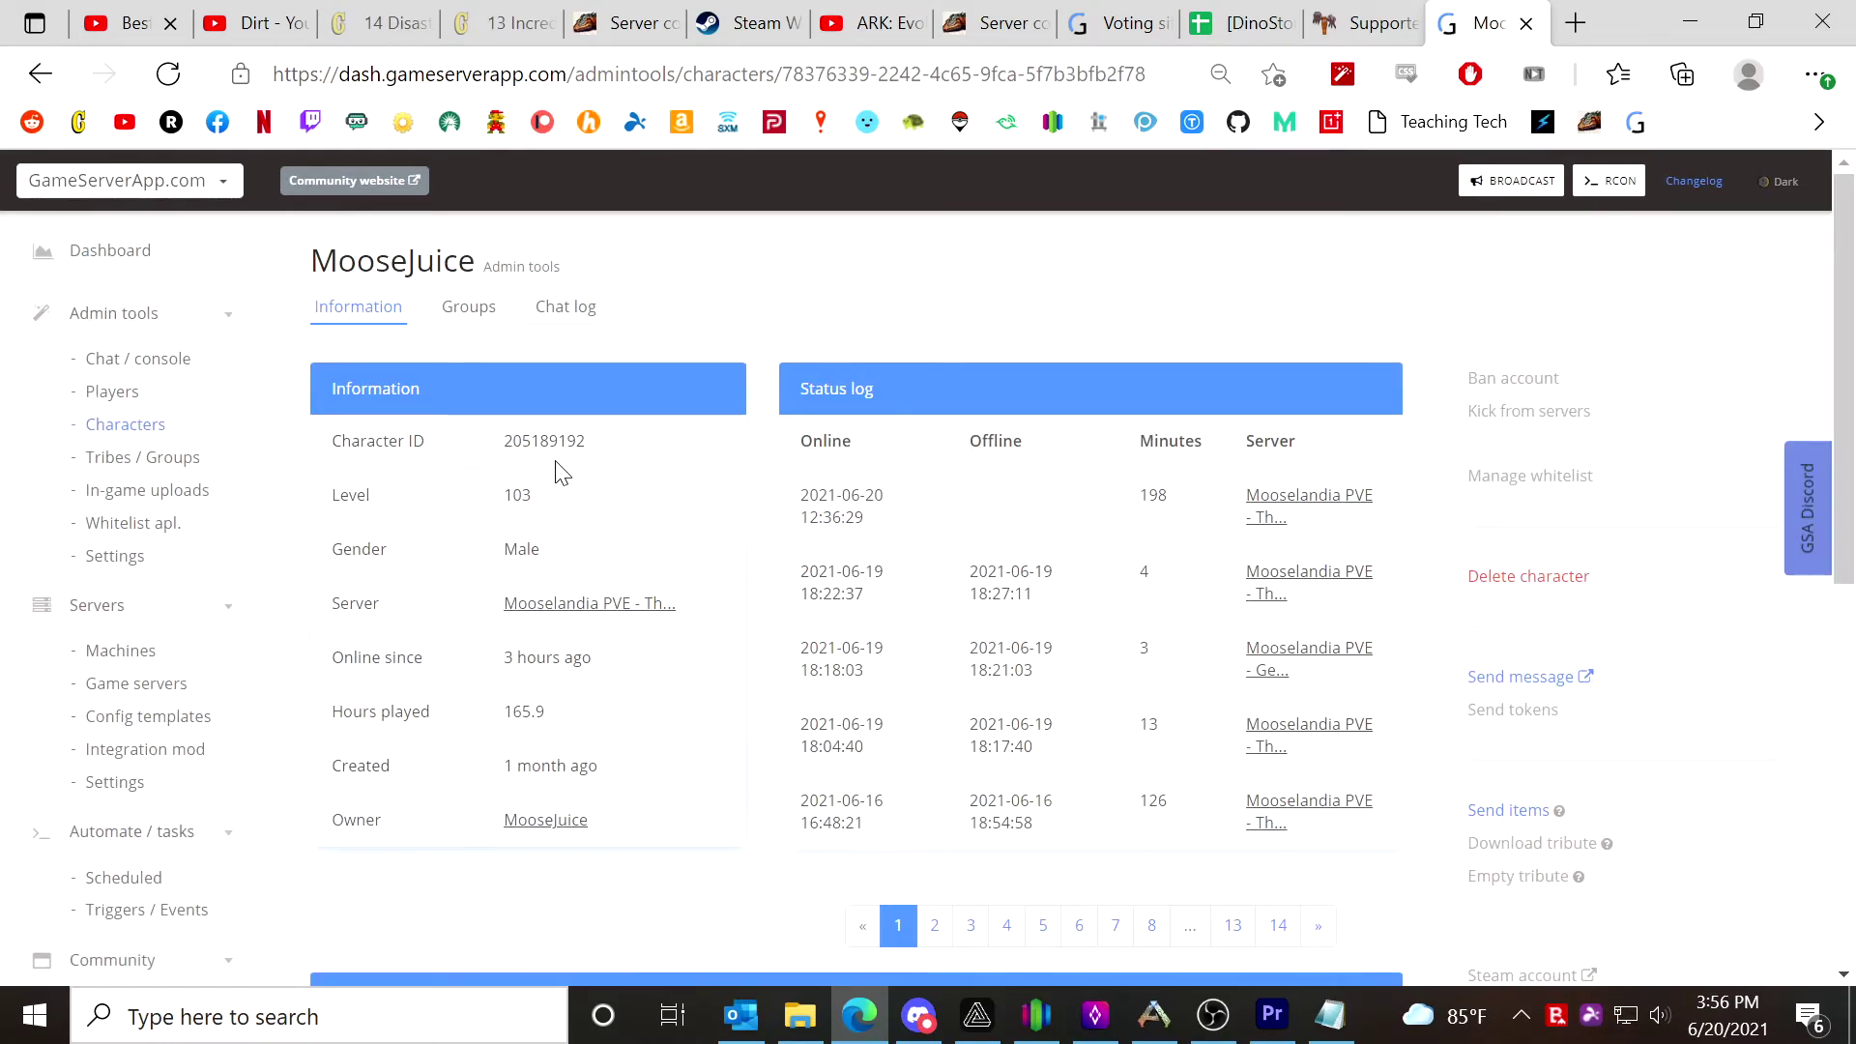
Paste the 25 Token Gem command into the Notepad file below the Mantis saddle command.
{"action": "left_click", "coordinate": [1331, 1014]}
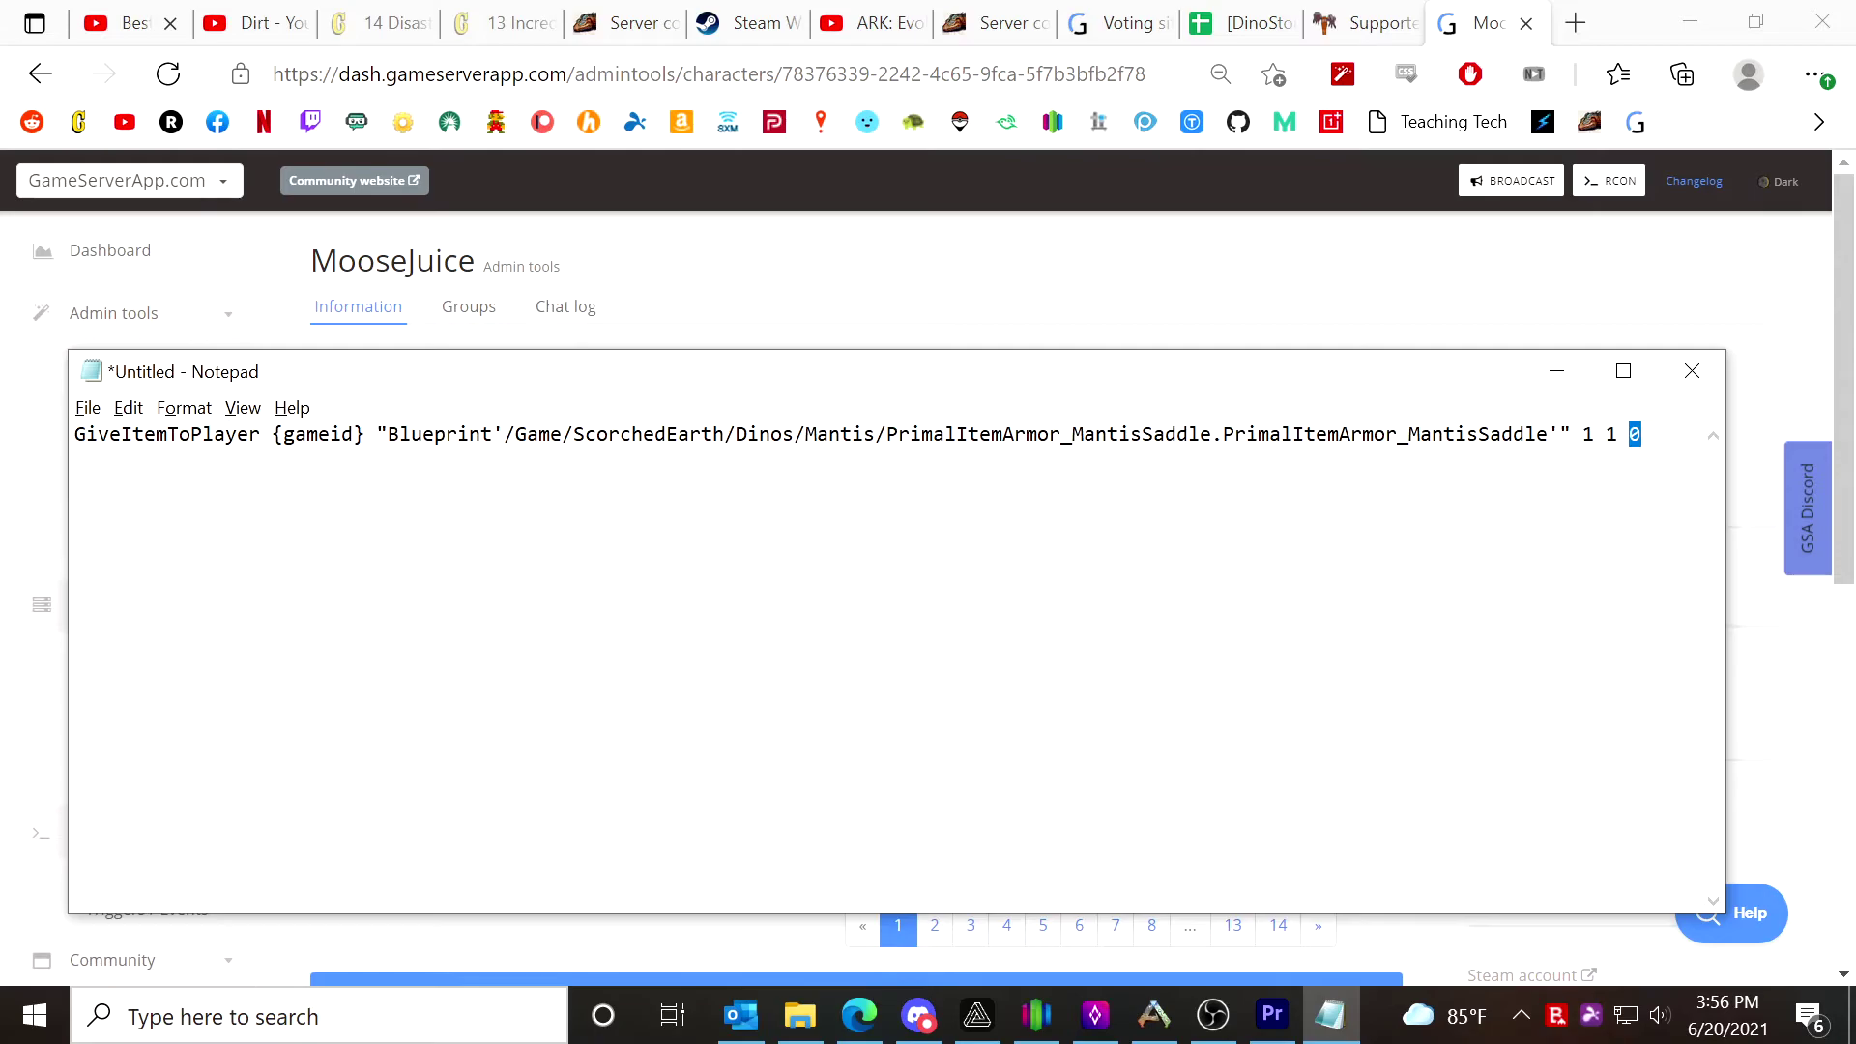
{"action": "key", "text": "ctrl+v"}
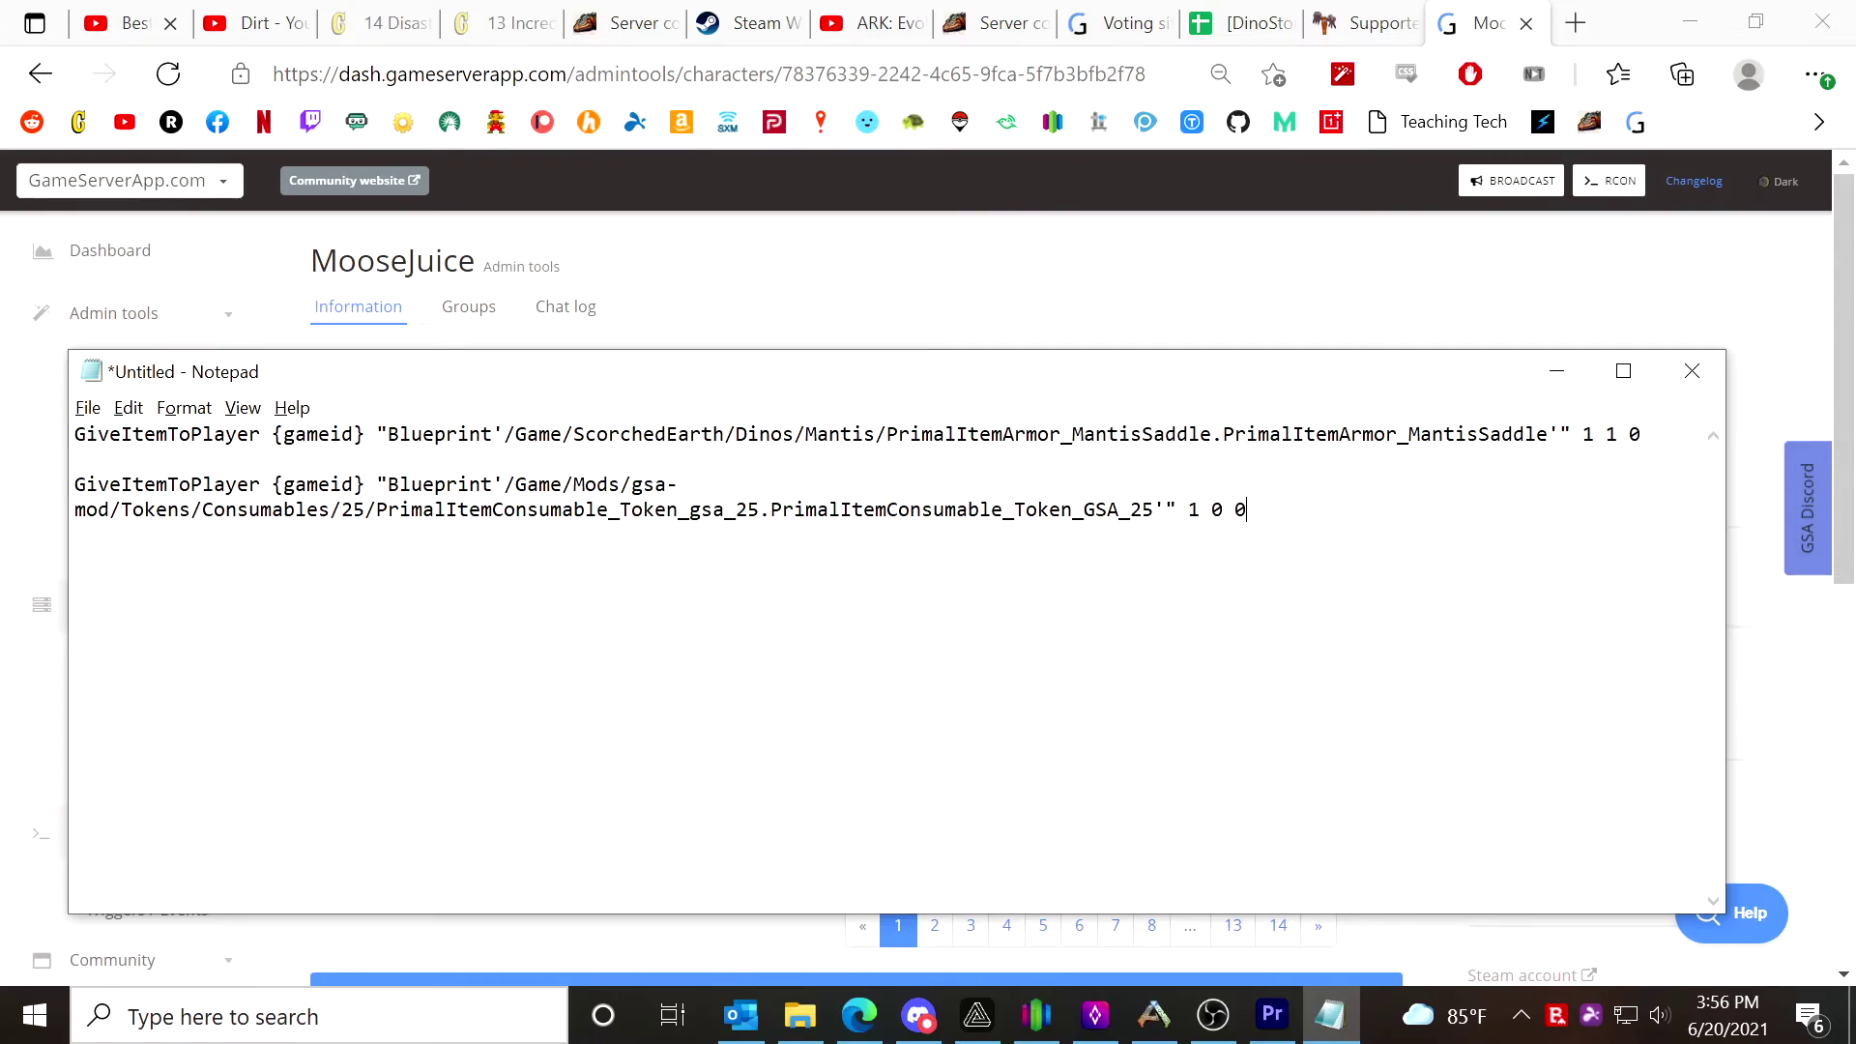
Copy the character ID from the character's information page and paste it over the {gameid} placeholder in Notepad's 25 Token Gem command.
{"action": "left_click", "coordinate": [973, 309]}
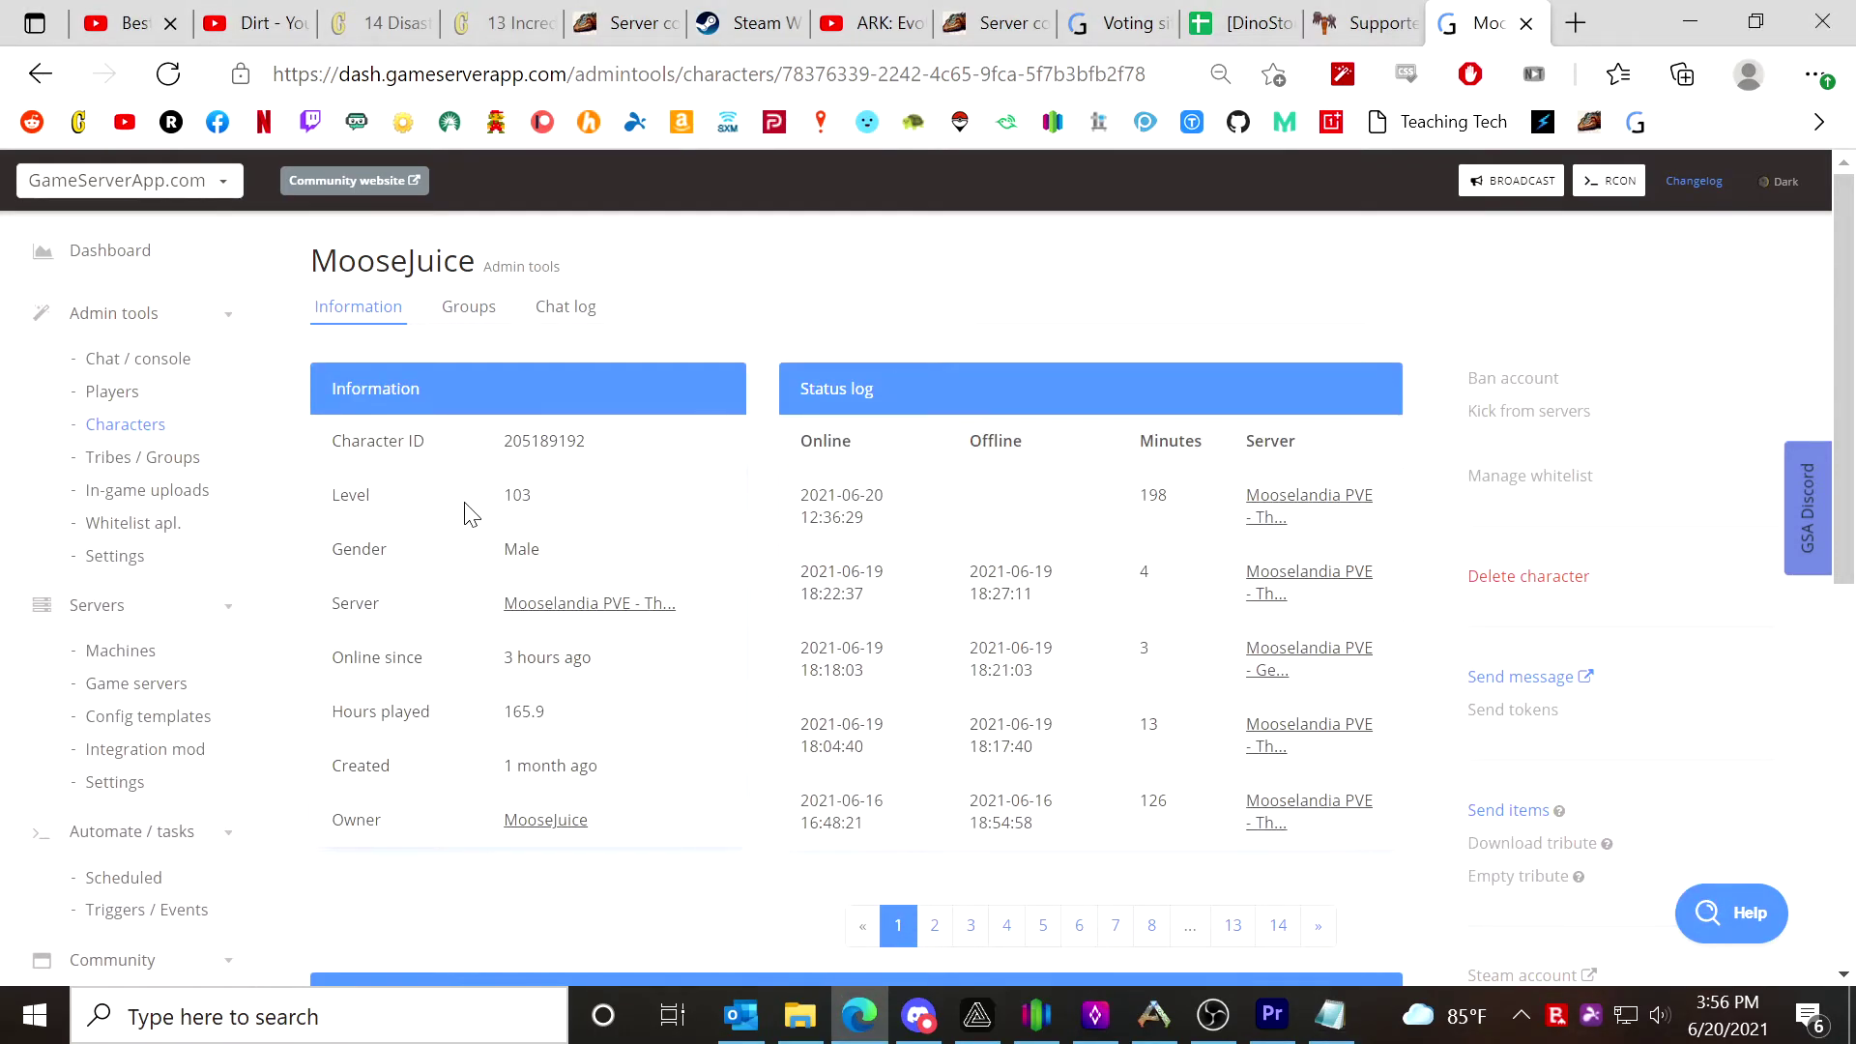
{"action": "left_click_drag", "start_coordinate": [601, 448], "coordinate": [499, 454]}
{"action": "key", "text": "ctrl+c"}
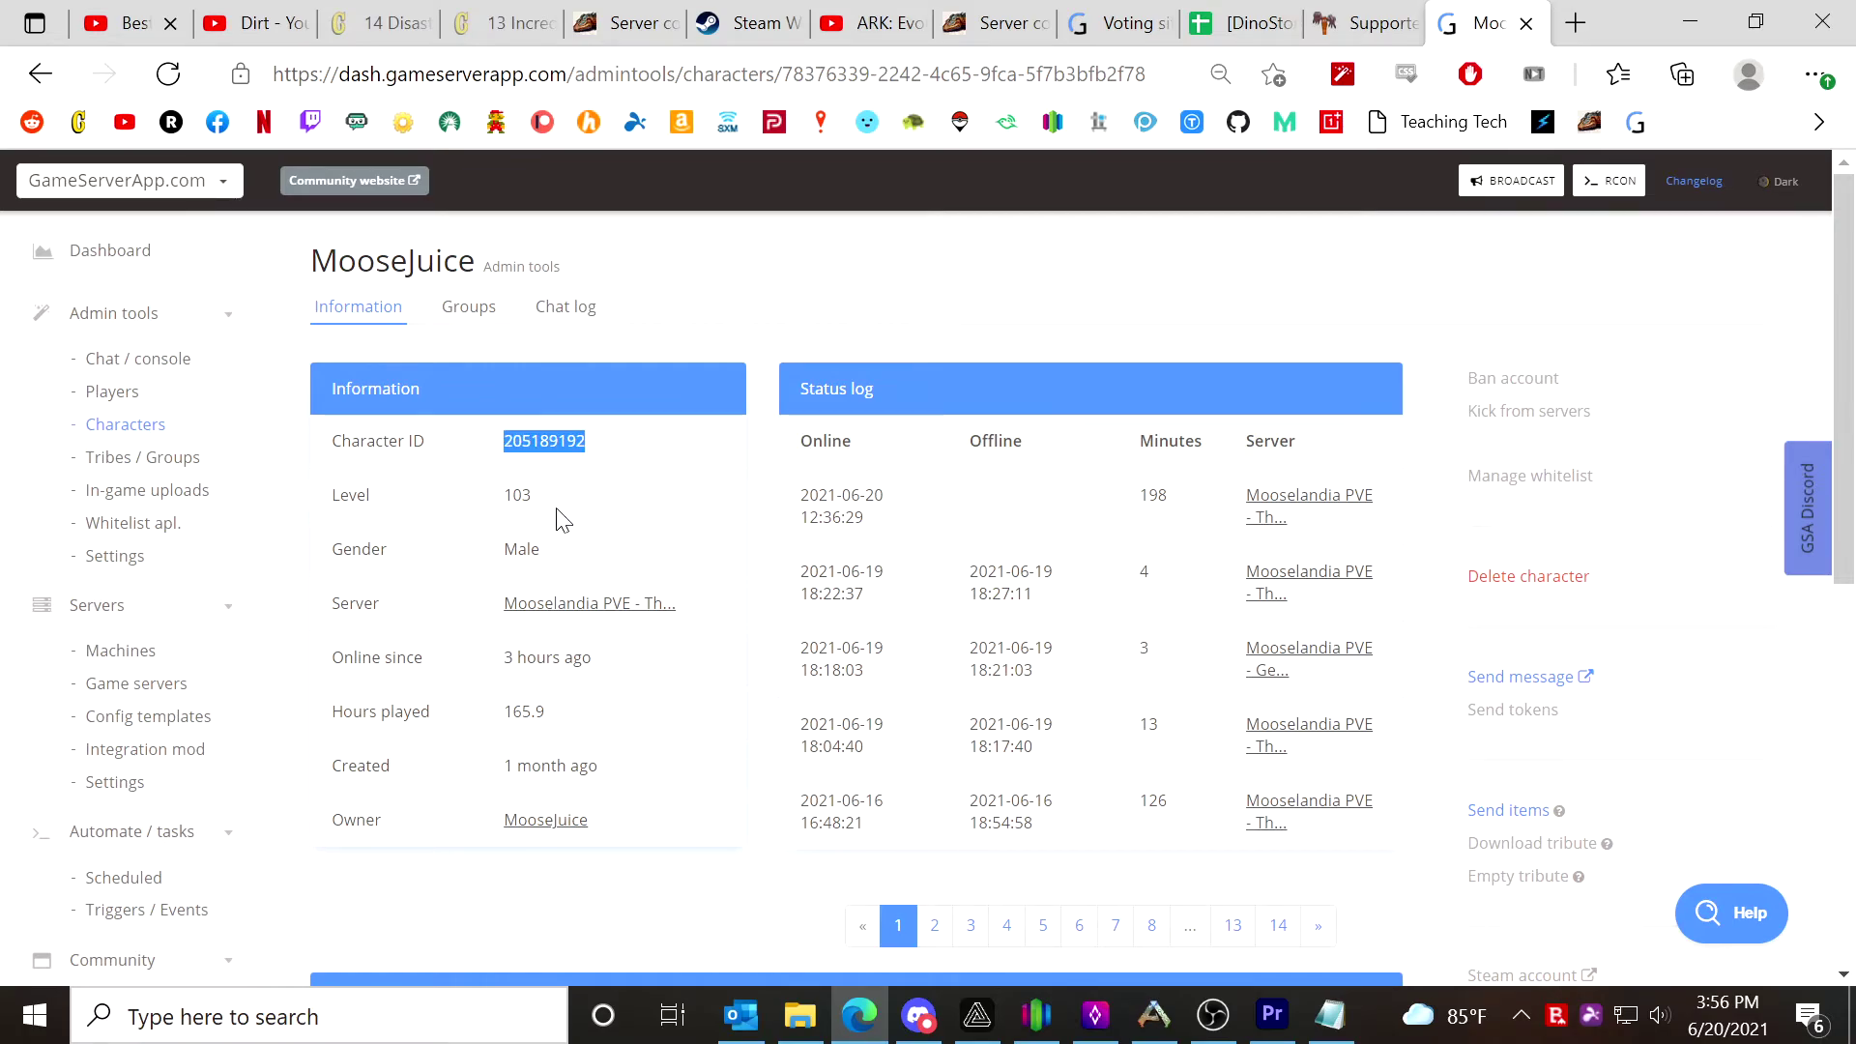
{"action": "left_click", "coordinate": [1330, 1014]}
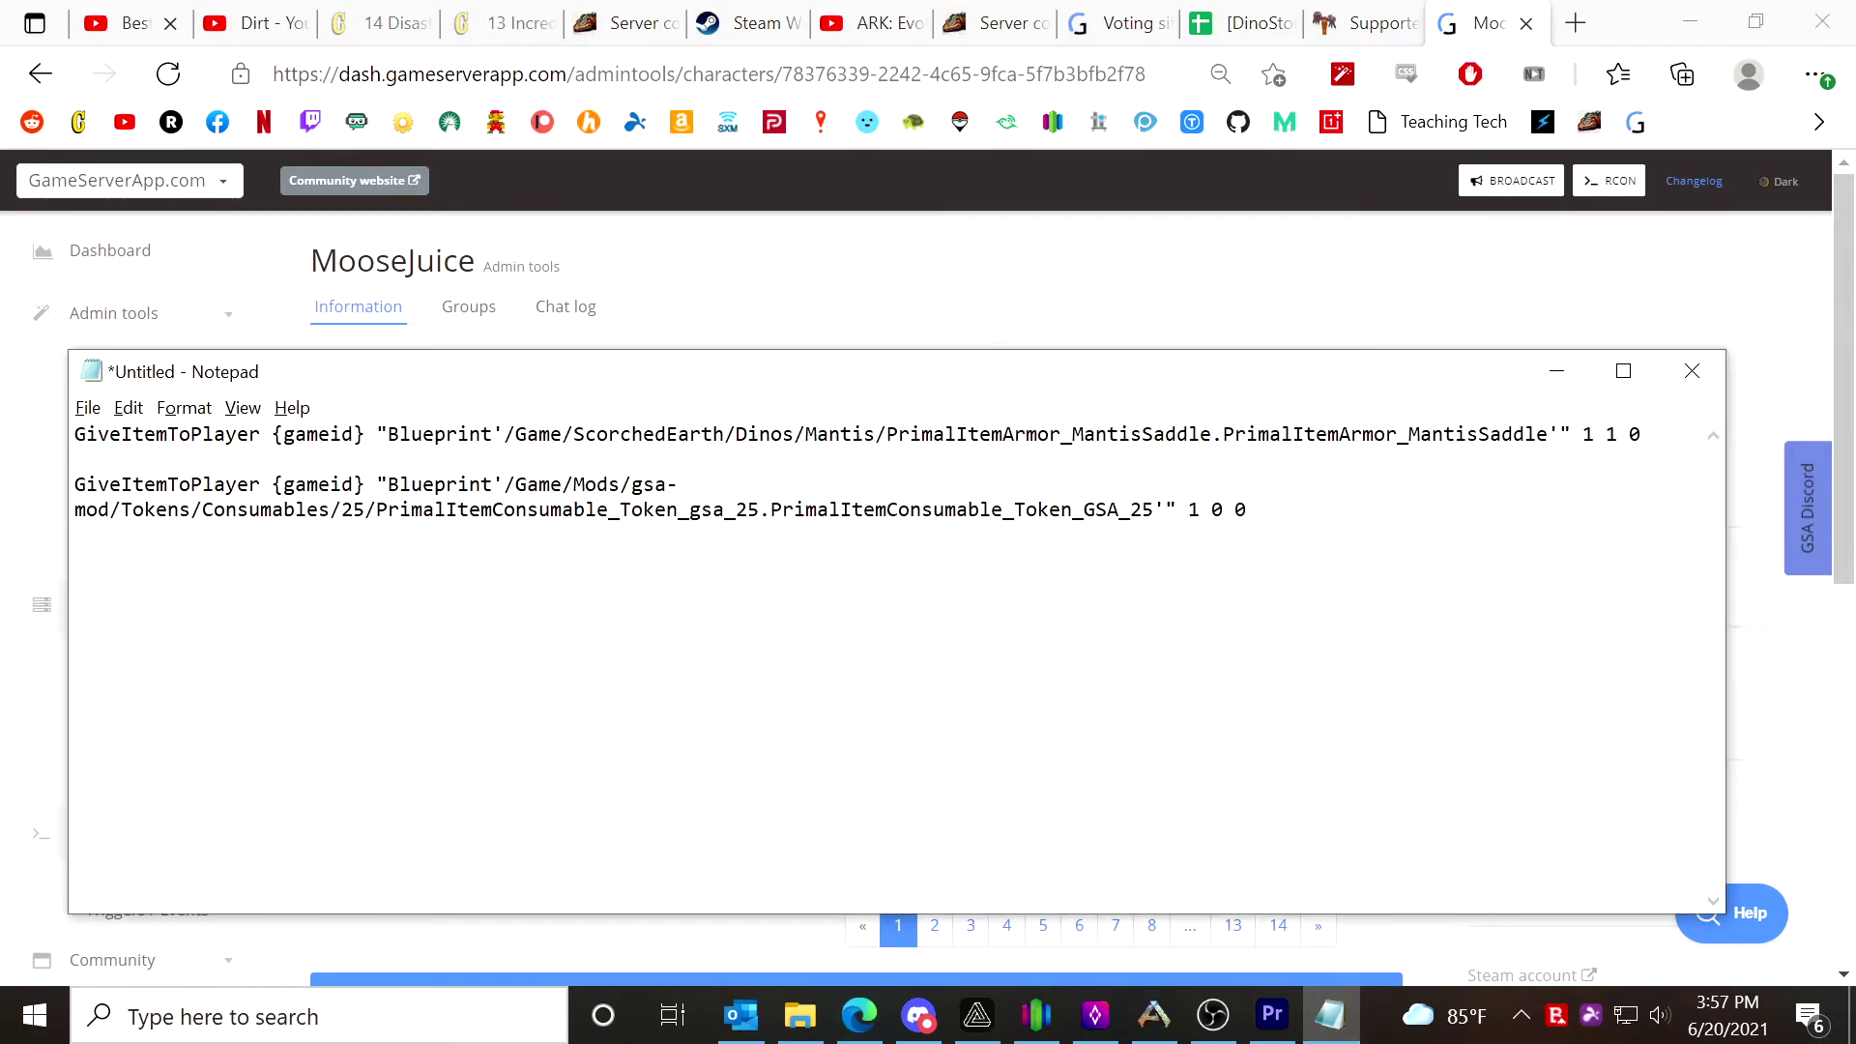
{"action": "left_click_drag", "start_coordinate": [365, 484], "coordinate": [272, 484]}
{"action": "key", "text": "ctrl+v"}
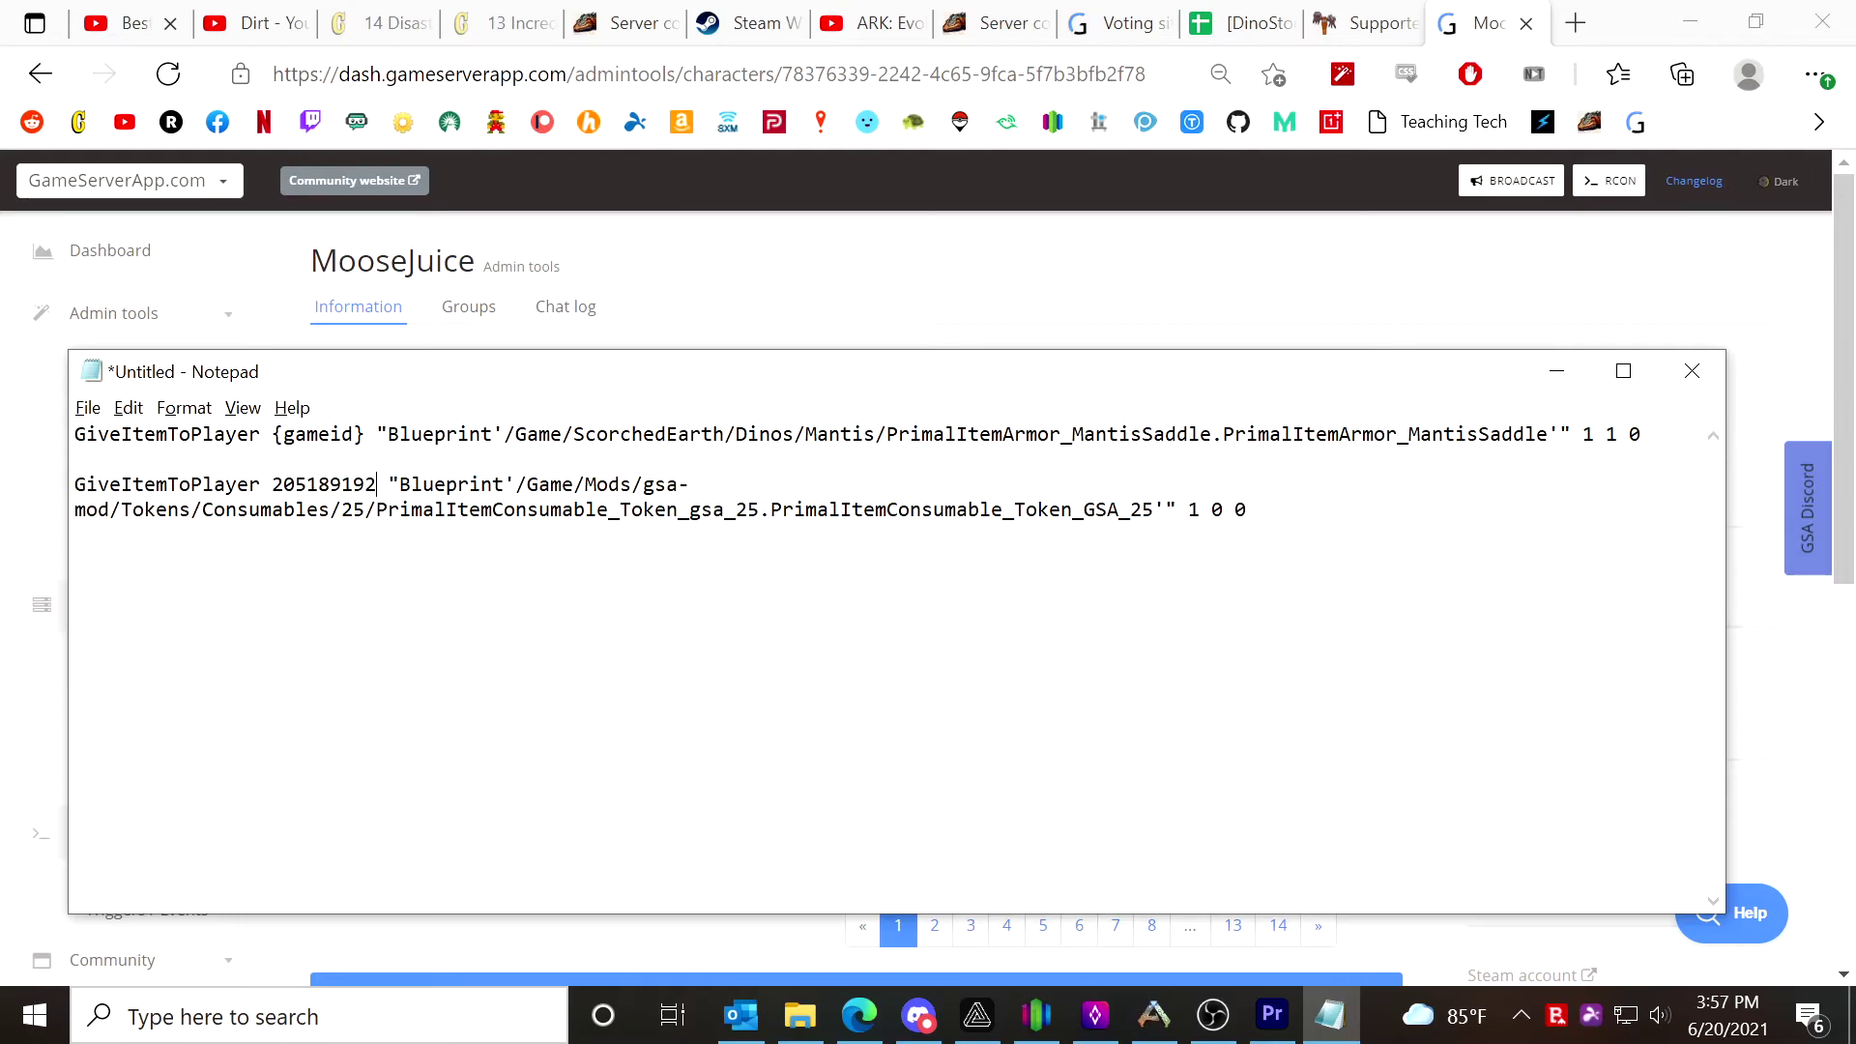
Copy the completed 25 Token Gem command from Notepad and execute it in the dashboard's RCON dialog.
{"action": "left_click_drag", "start_coordinate": [1248, 510], "coordinate": [74, 484]}
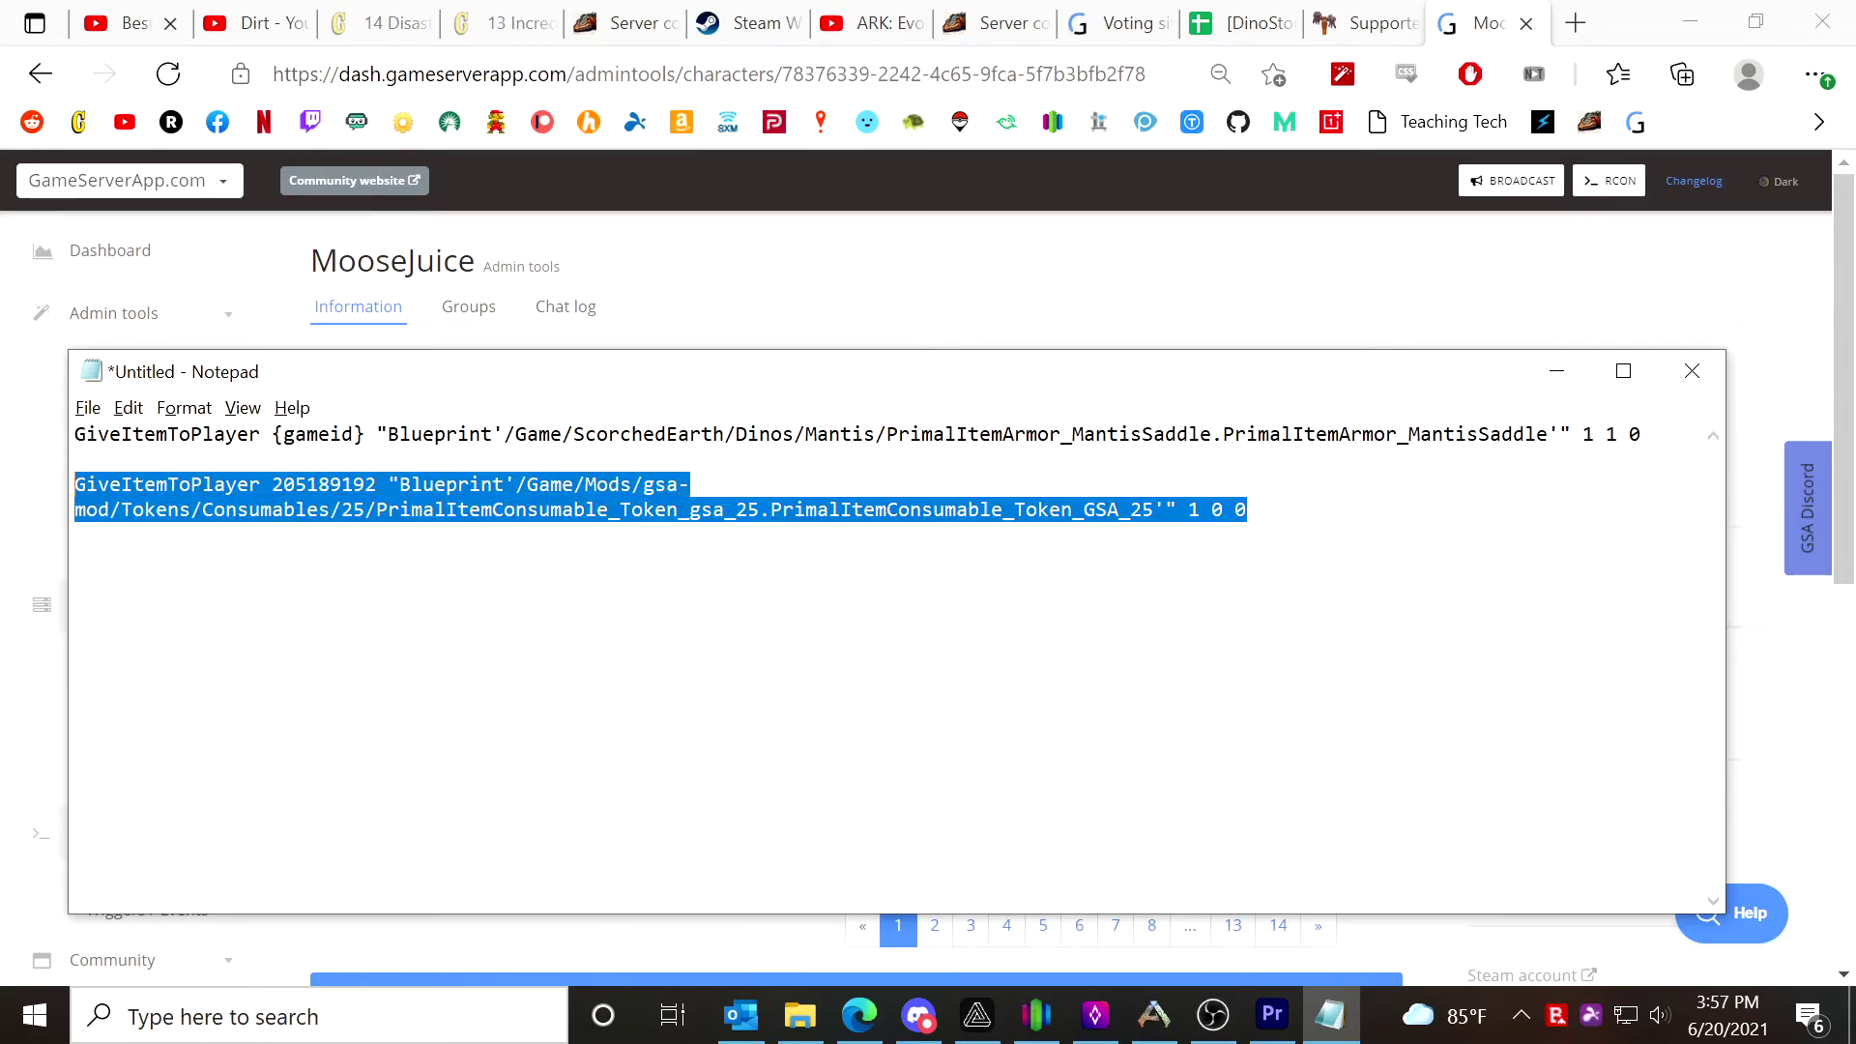
{"action": "left_click", "coordinate": [1625, 183]}
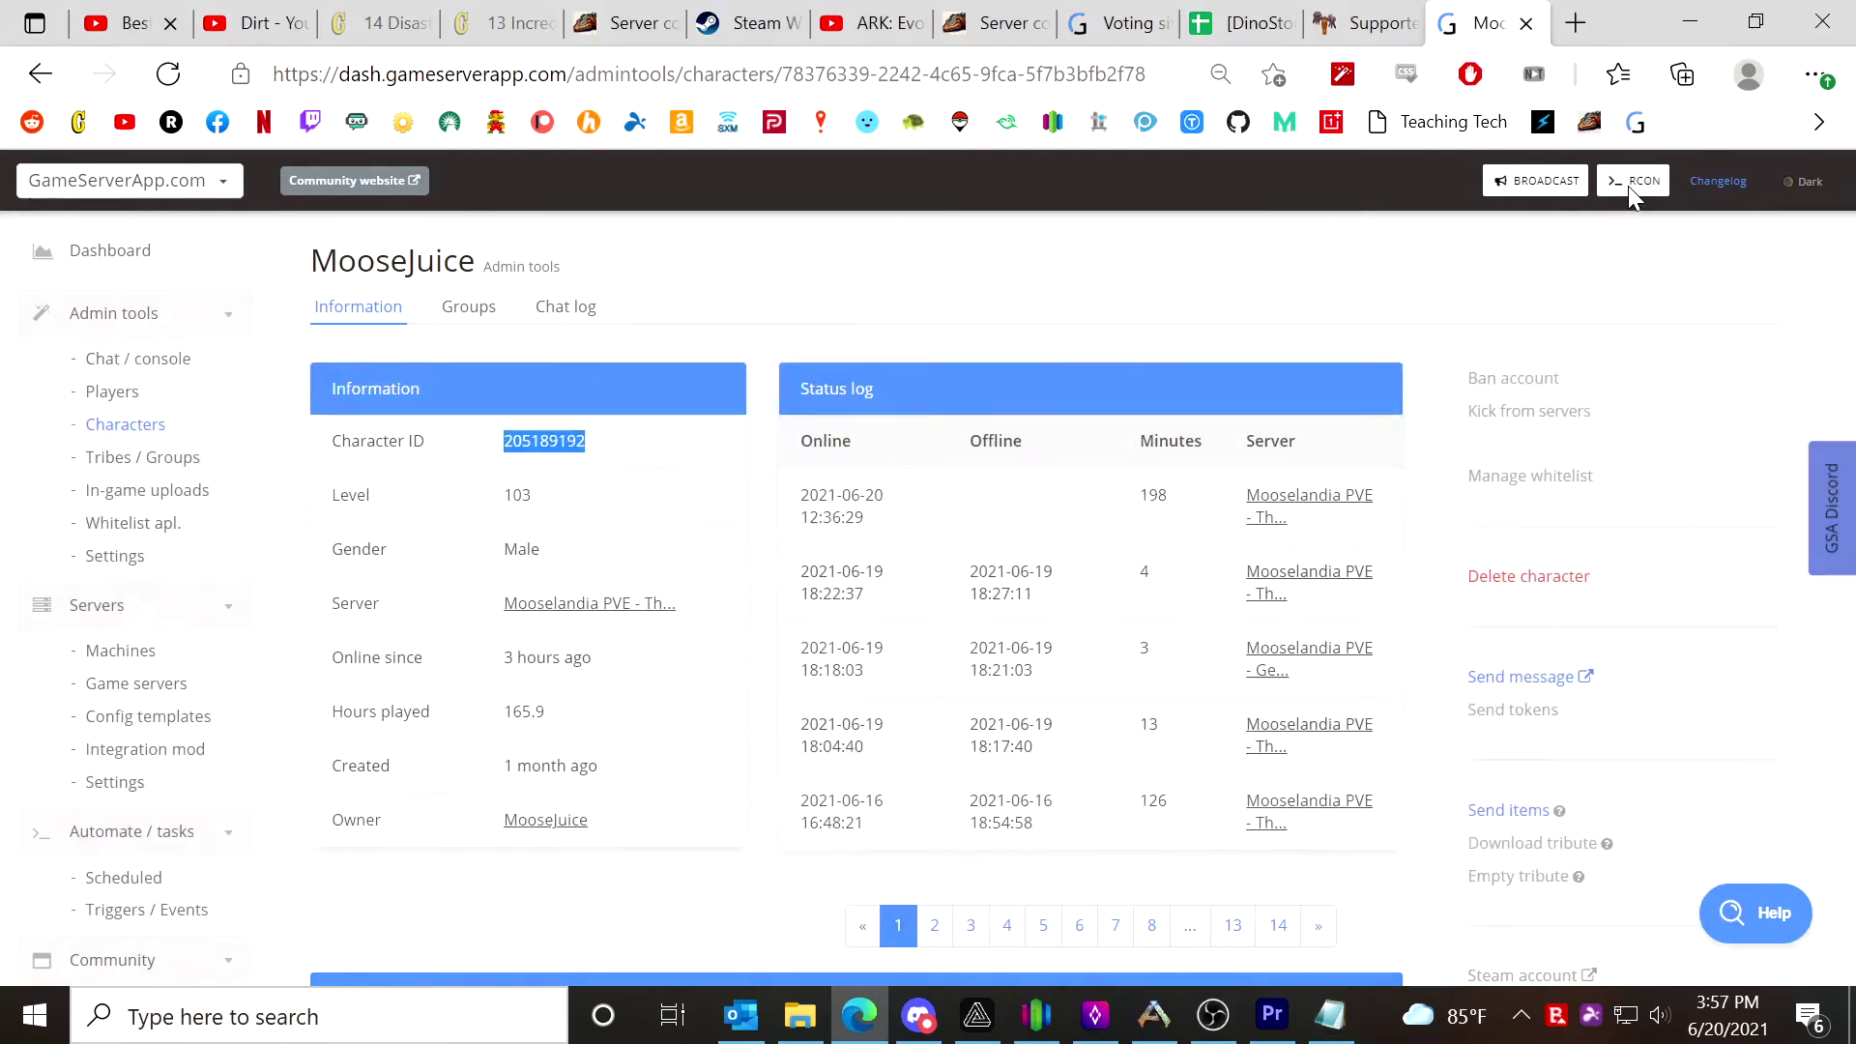
{"action": "left_click", "coordinate": [957, 274]}
{"action": "key", "text": "ctrl+v"}
{"action": "left_click", "coordinate": [1307, 498]}
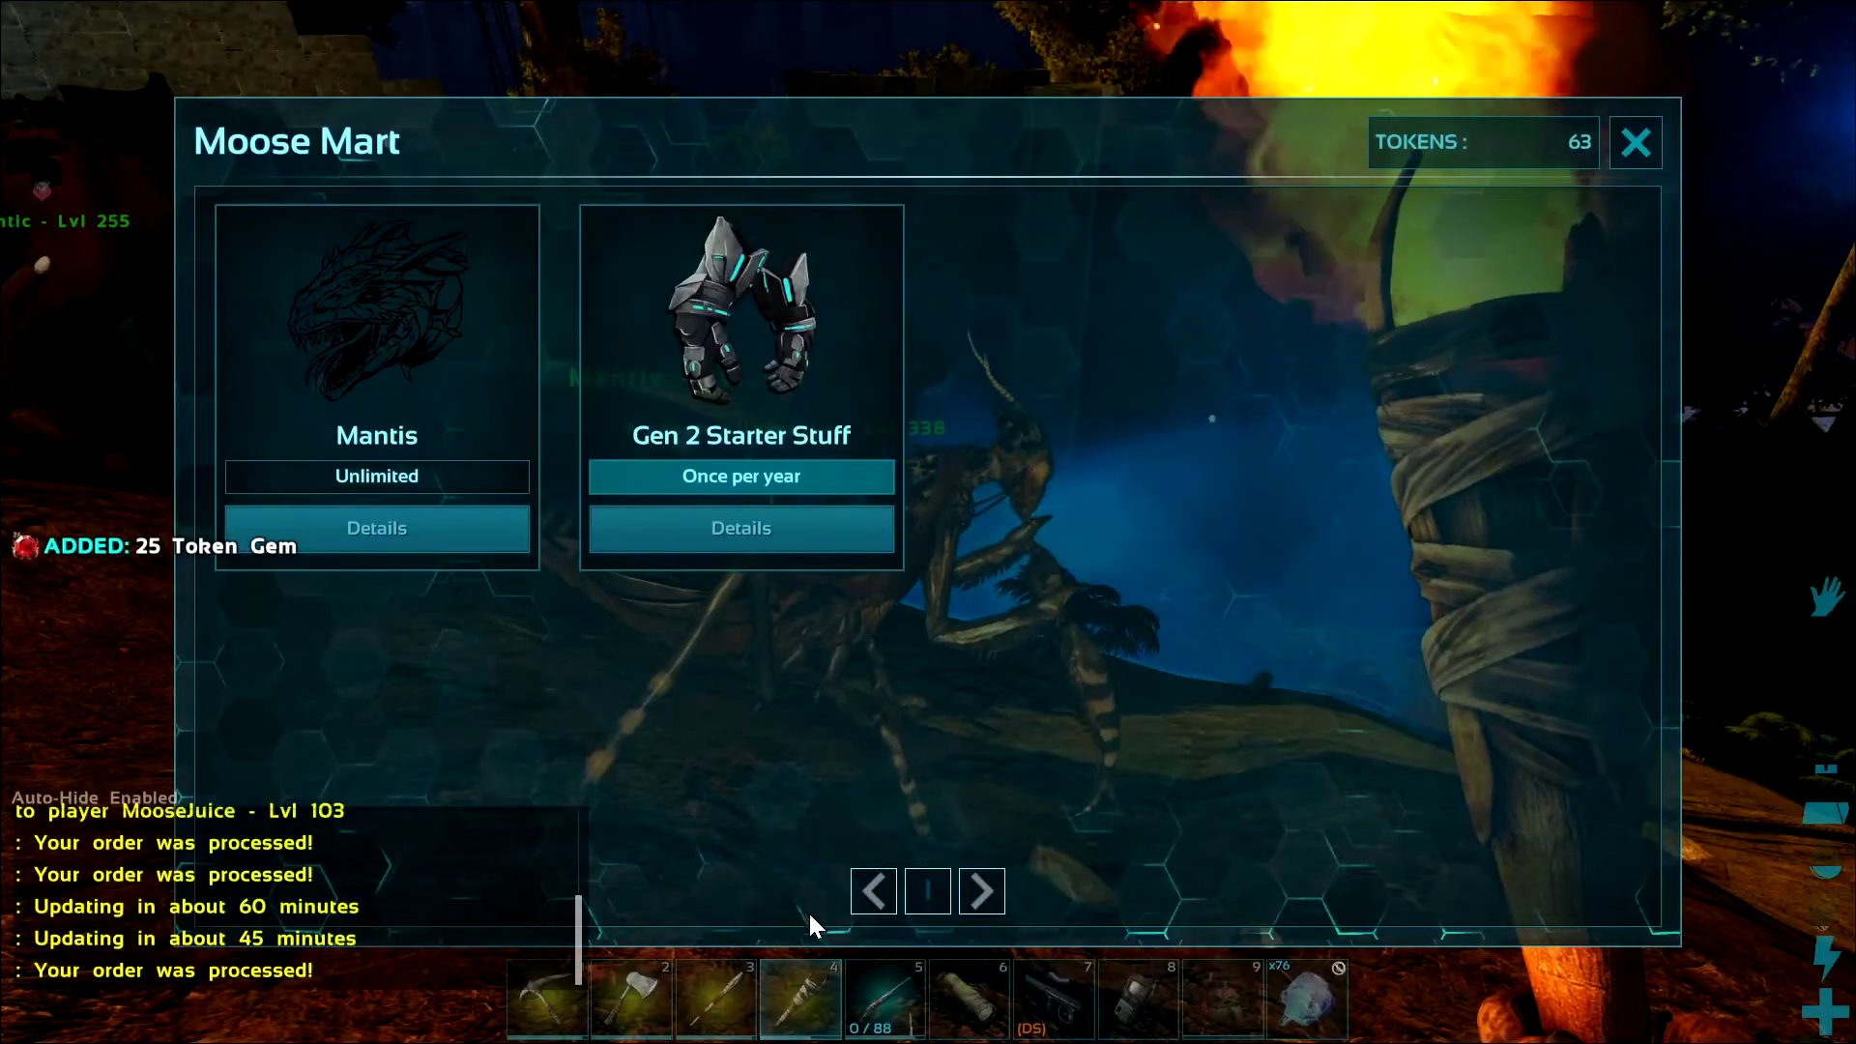
Leave the Moose Mart shop in ARK, examine the 25 Token Gem's description in the character's inventory and close the inventory.
{"action": "key", "text": "Escape"}
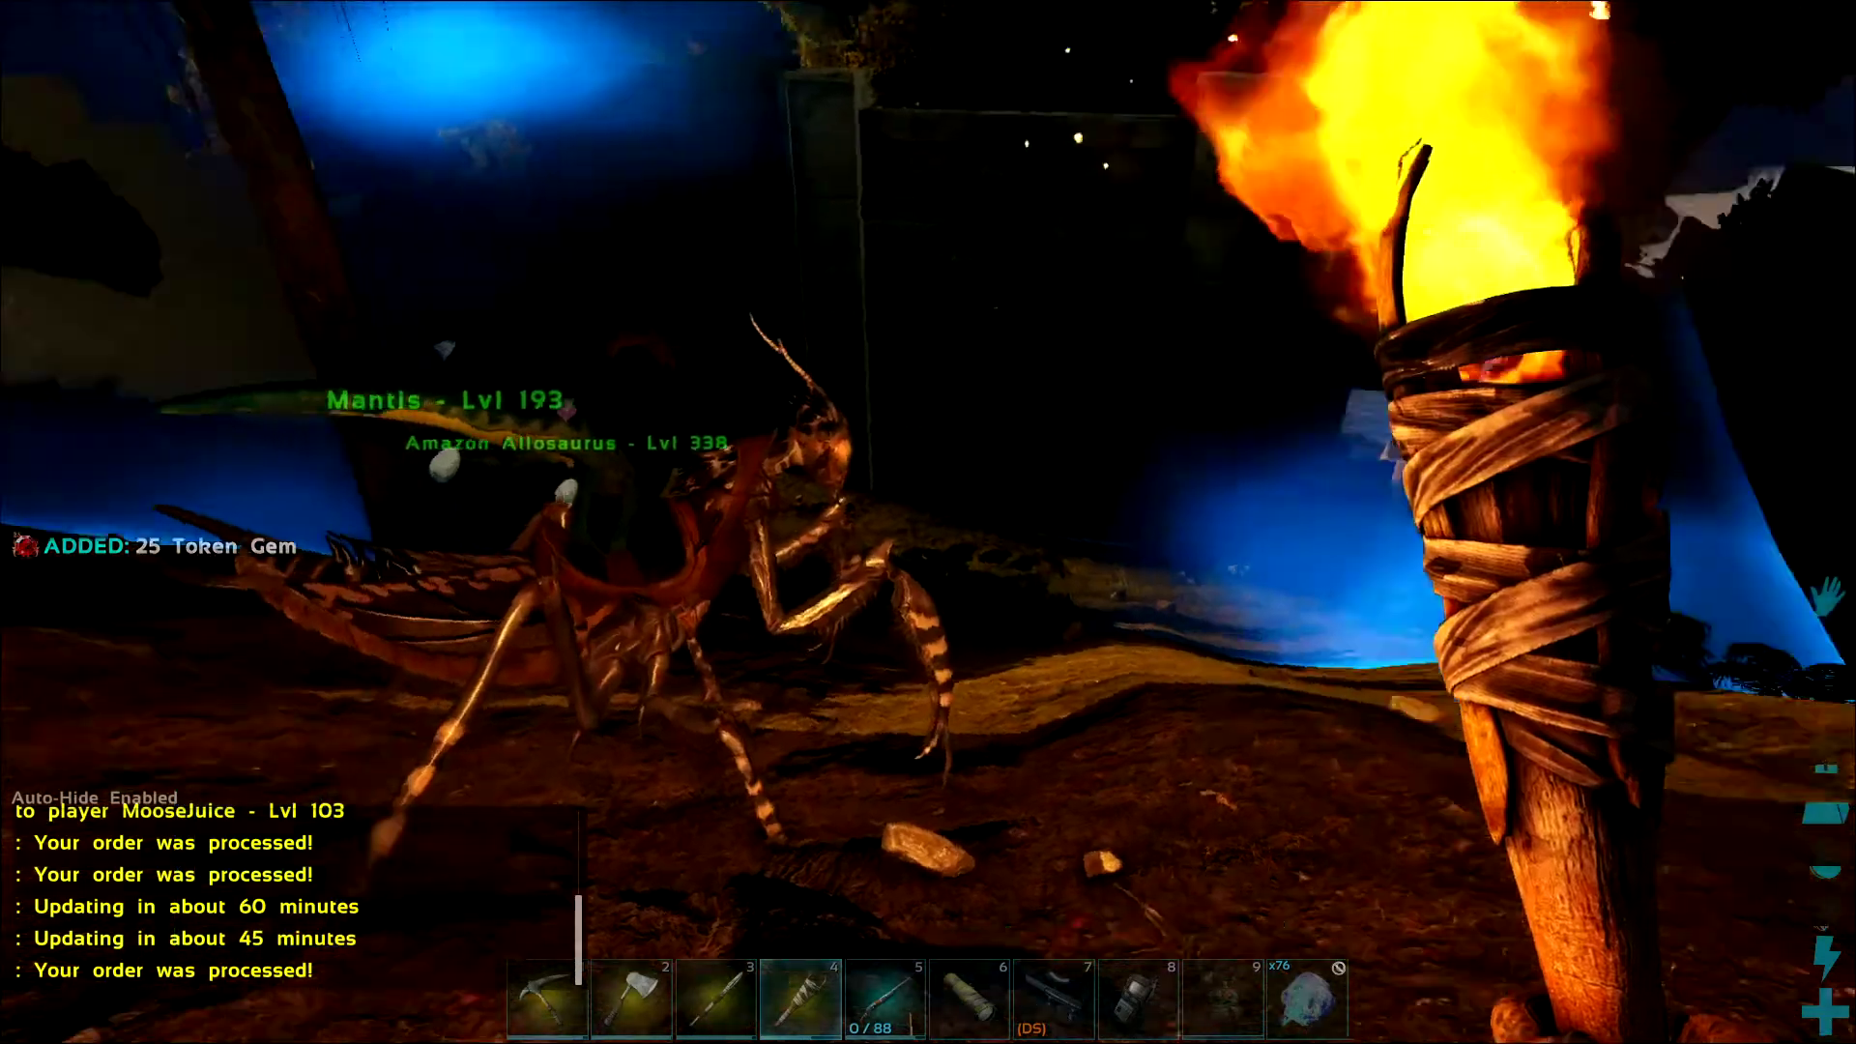
{"action": "key", "text": "i"}
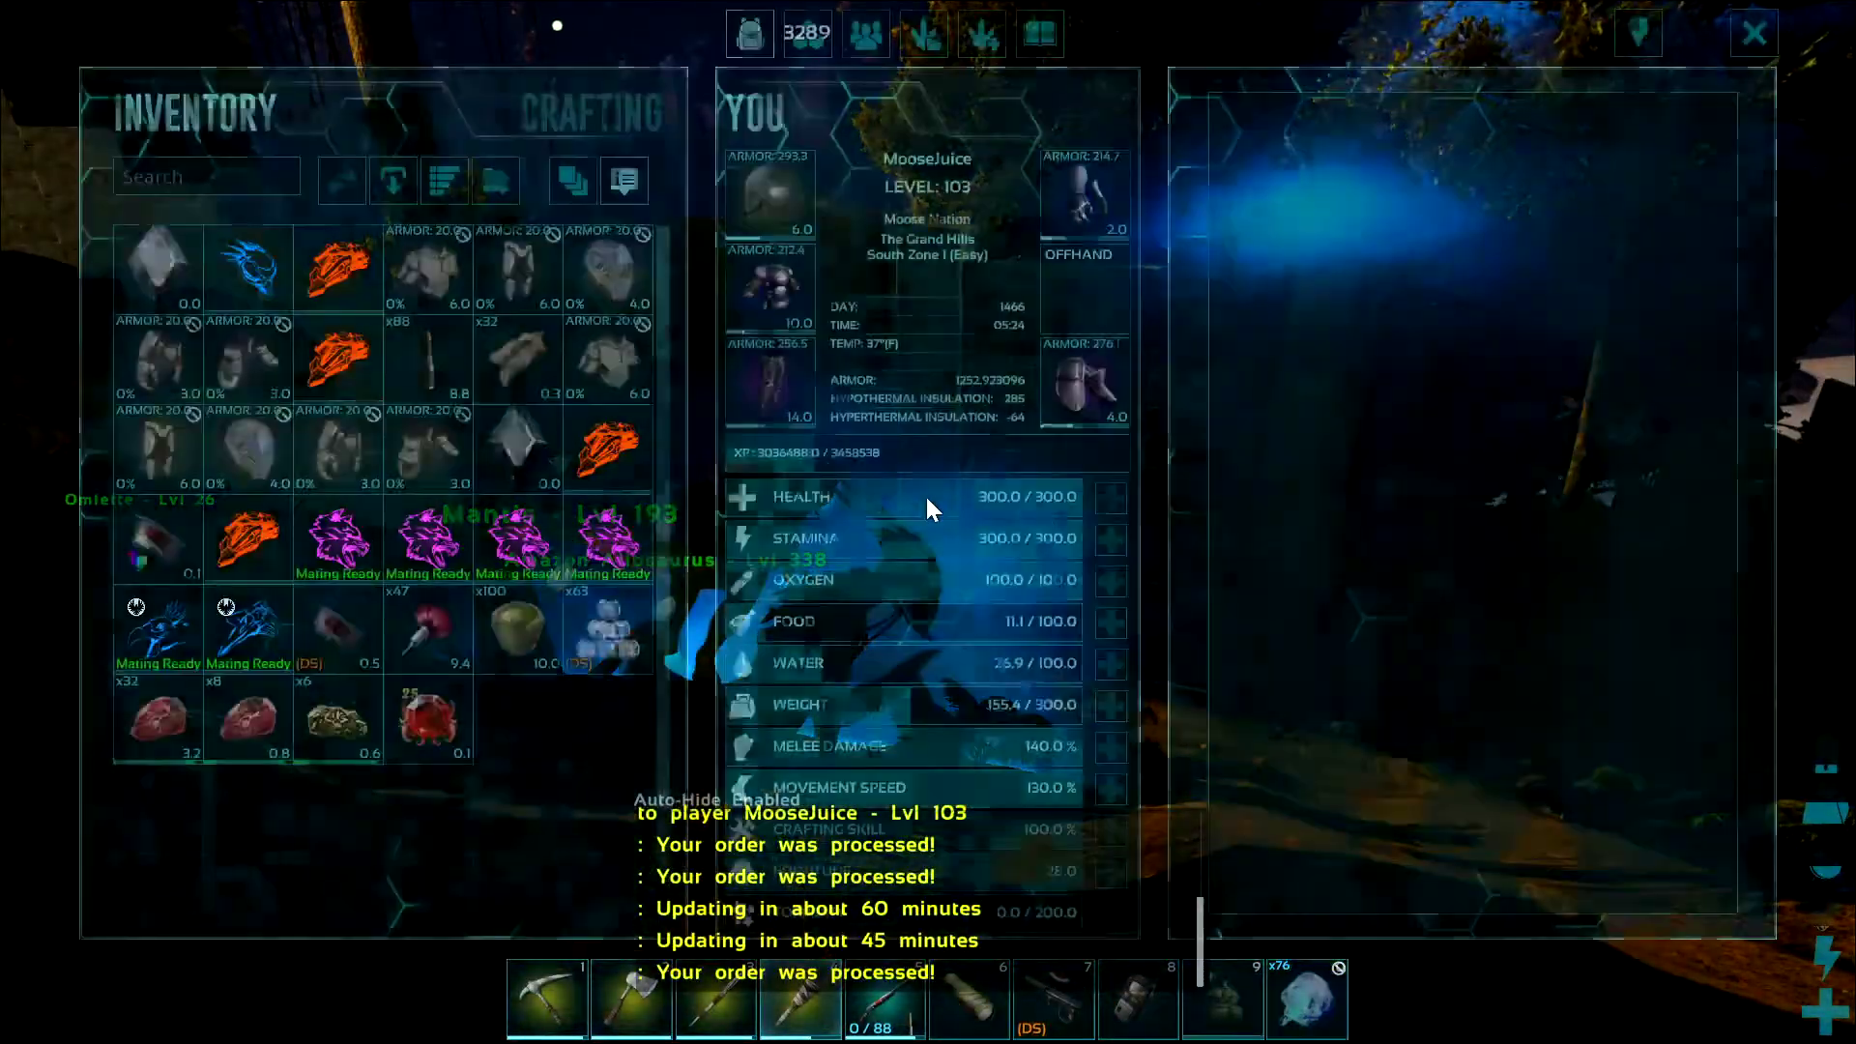
{"action": "mouse_move", "coordinate": [459, 720]}
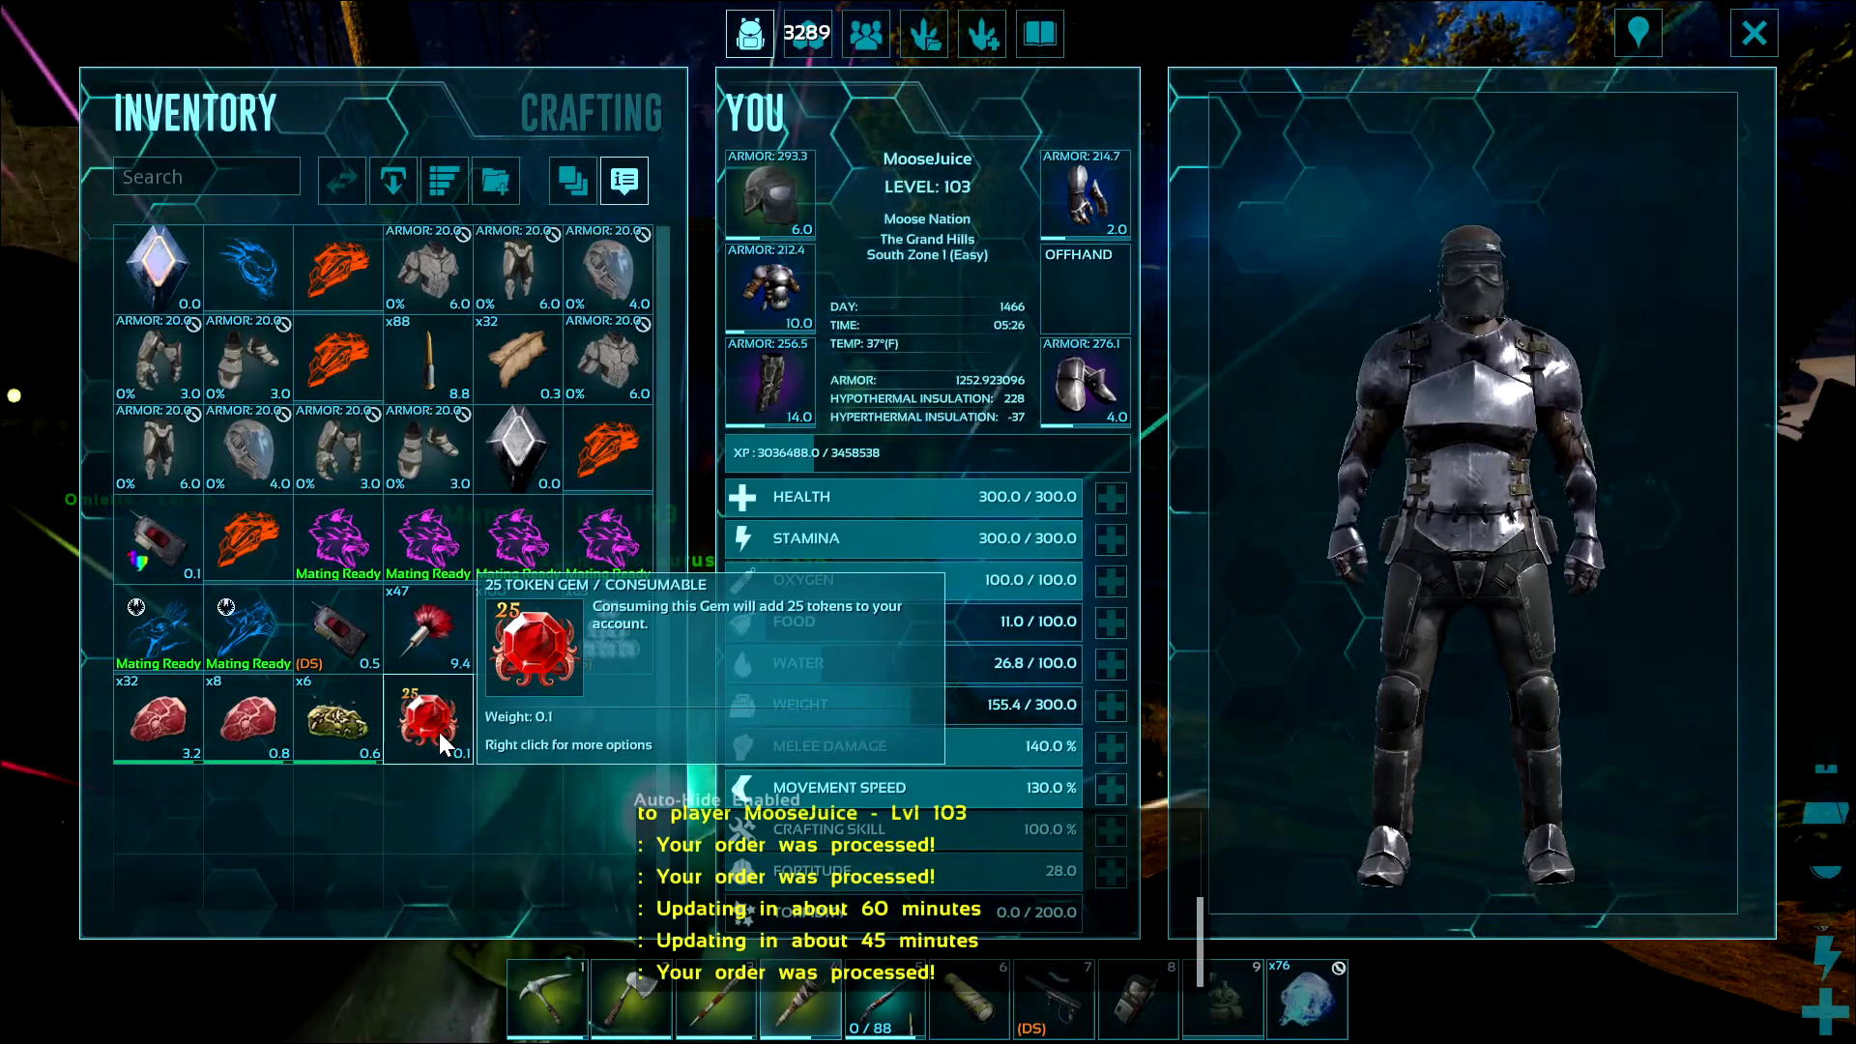
{"action": "key", "text": "i"}
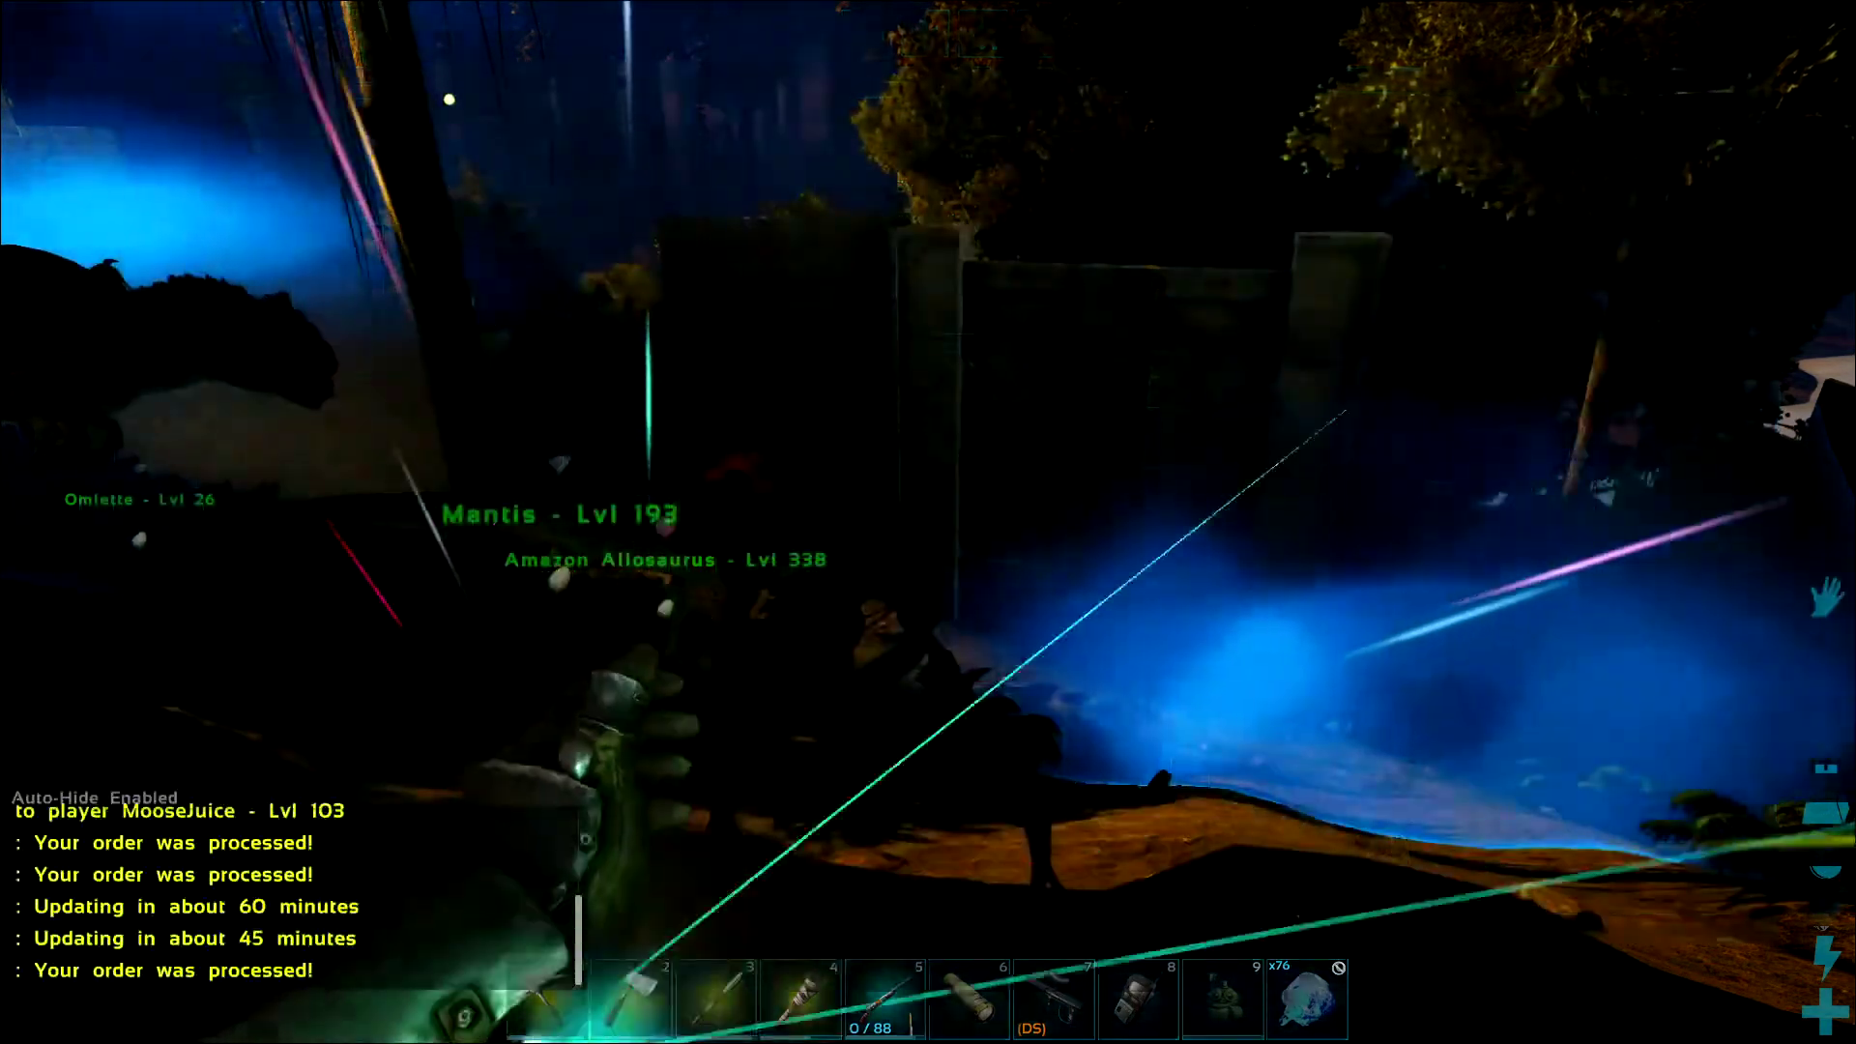